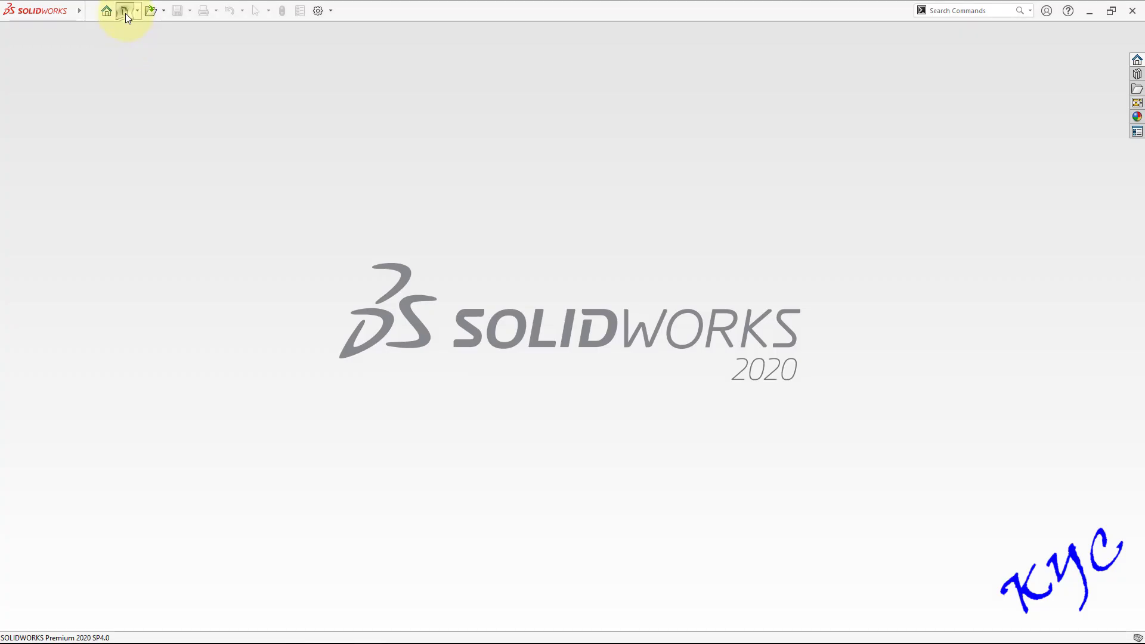
Step: Create a new part and start a sketch on the Front Plane
{"action": "left_click", "coordinate": [125, 12]}
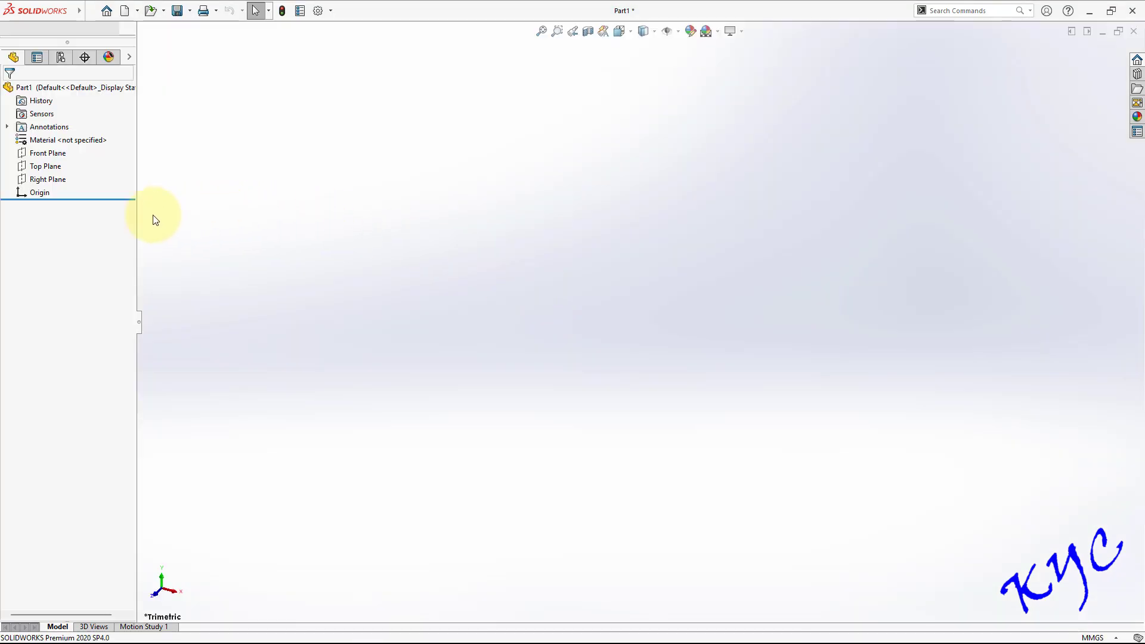
{"action": "right_click", "coordinate": [48, 201]}
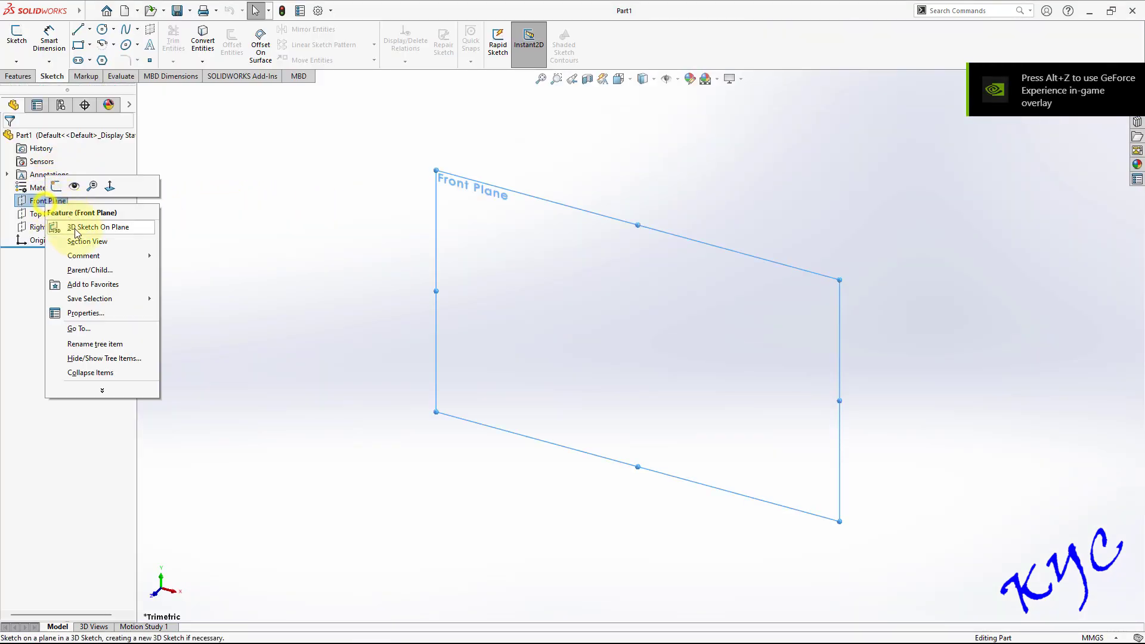
{"action": "left_click", "coordinate": [56, 186]}
Step: Draw a vertical construction line about 56 mm up from the origin and offset it 11 mm to its left as a solid line
{"action": "left_click", "coordinate": [90, 29]}
{"action": "left_click", "coordinate": [106, 59]}
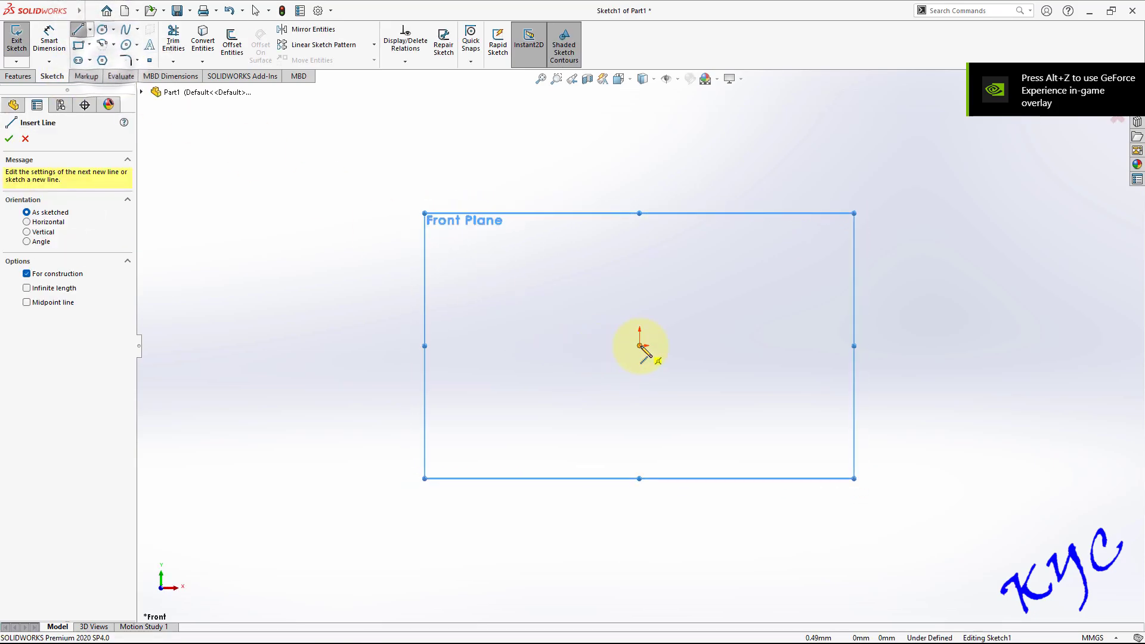
{"action": "left_click", "coordinate": [641, 344]}
{"action": "left_click", "coordinate": [642, 211]}
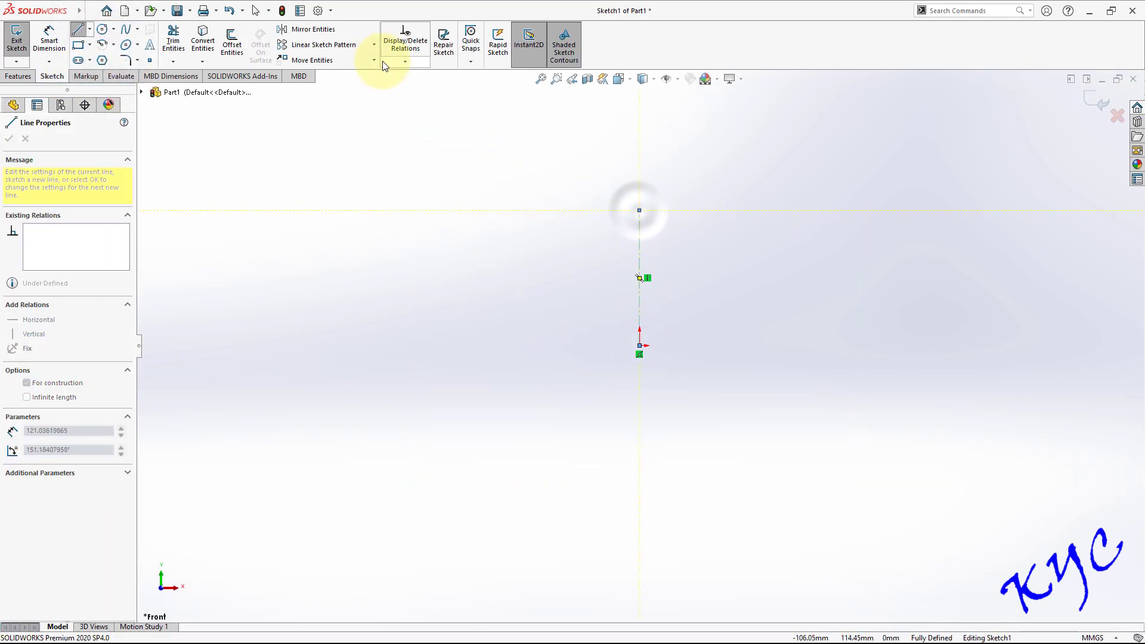
{"action": "left_click", "coordinate": [232, 40]}
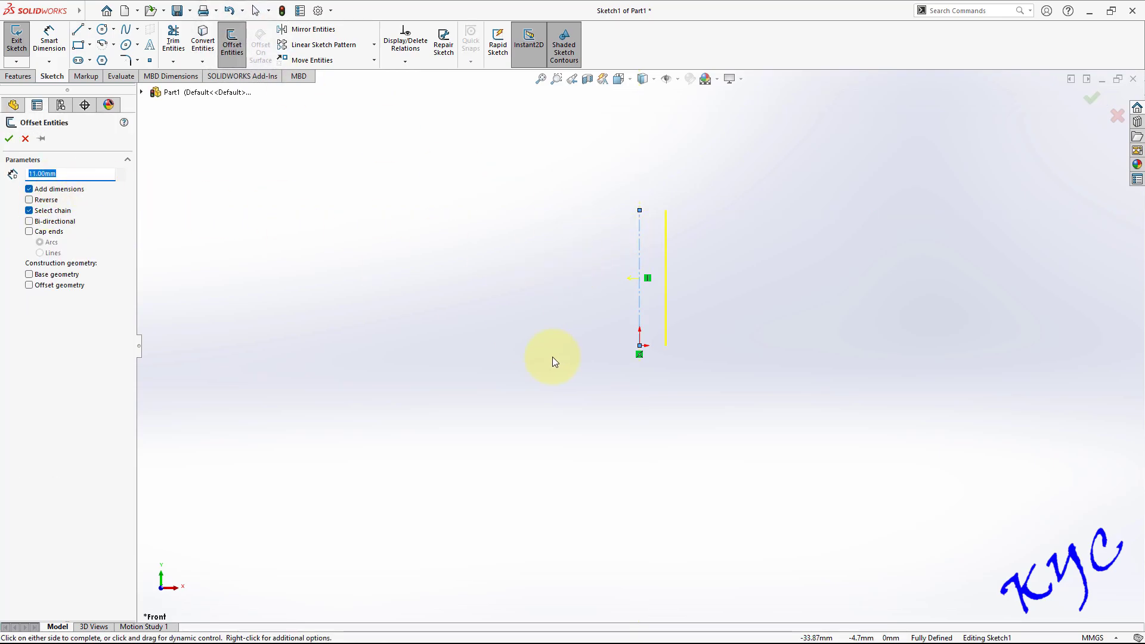
{"action": "left_click", "coordinate": [503, 321]}
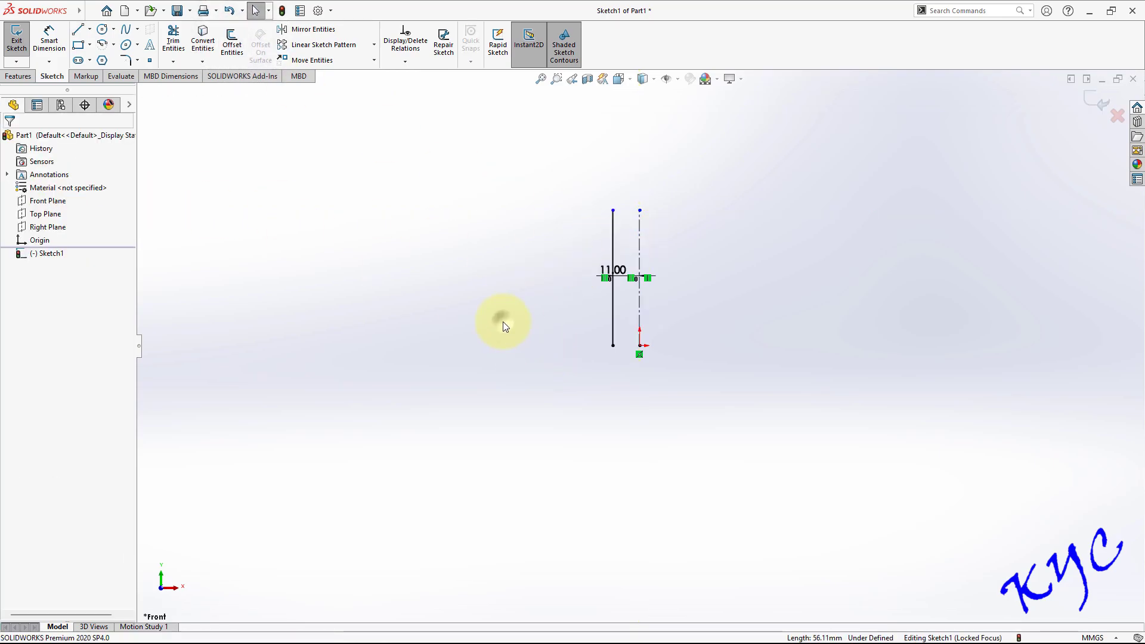
Step: Sketch three circles left of the offset line, about 42 mm, 28 mm and 15 mm in diameter, the smaller two overlapping the largest
{"action": "left_click", "coordinate": [102, 28]}
{"action": "left_click", "coordinate": [521, 284]}
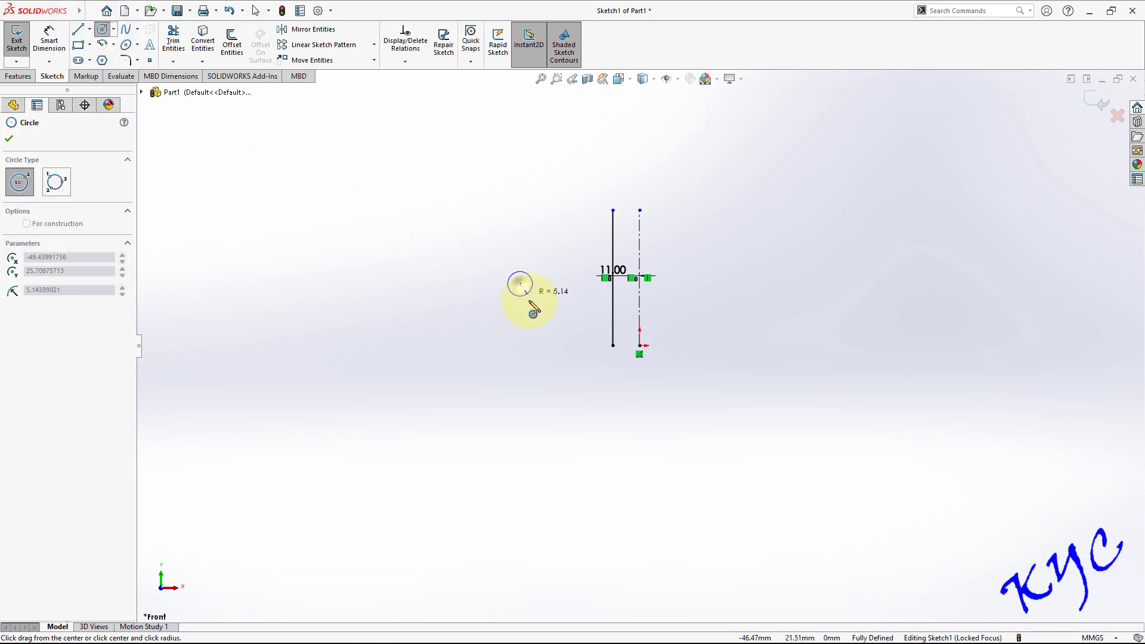
{"action": "left_click", "coordinate": [544, 344]}
{"action": "left_click", "coordinate": [554, 275]}
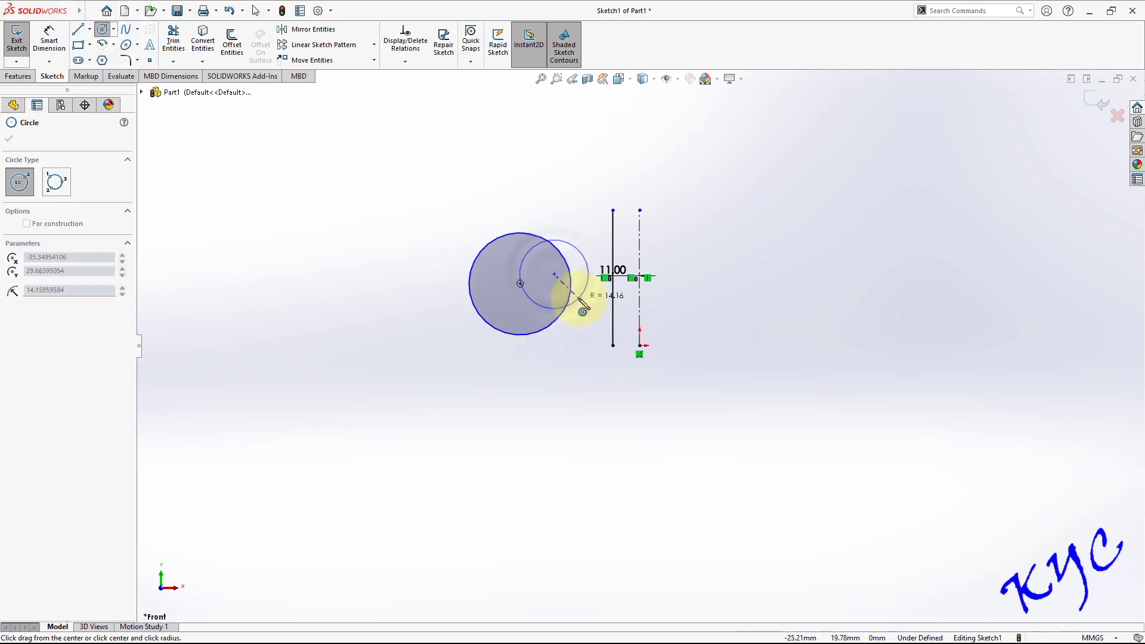
{"action": "left_click", "coordinate": [583, 310]}
{"action": "left_click", "coordinate": [497, 252]}
{"action": "left_click", "coordinate": [498, 234]}
Step: Dimension the largest circle's diameter to 50 mm
{"action": "left_click", "coordinate": [48, 41]}
{"action": "left_click", "coordinate": [470, 285]}
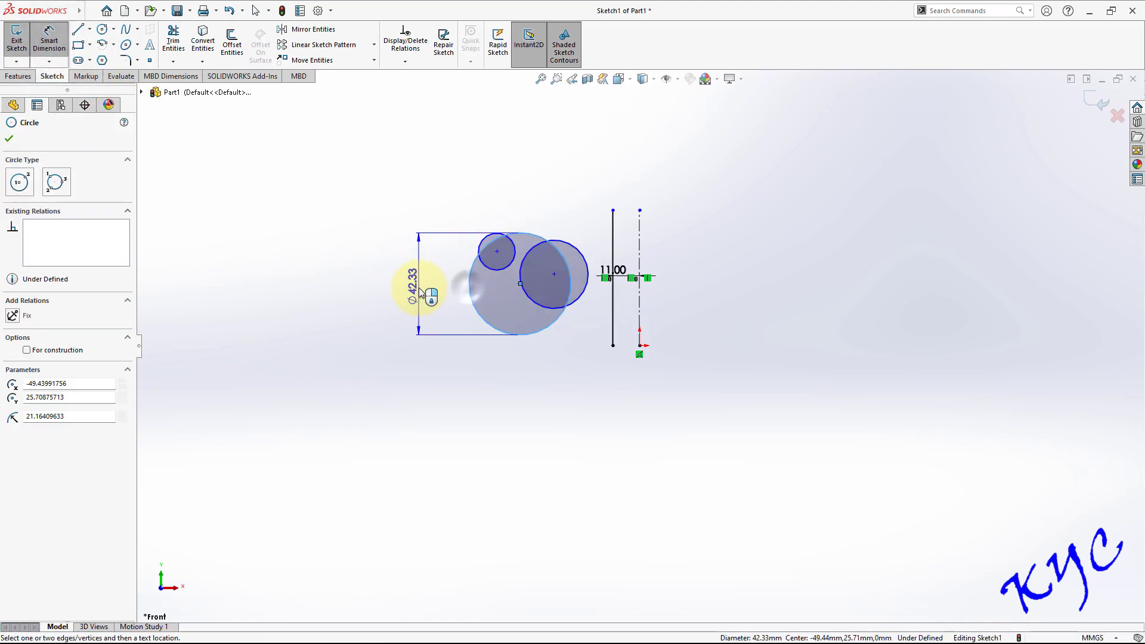
{"action": "left_click", "coordinate": [421, 293]}
{"action": "type", "text": "50"}
{"action": "key", "text": "Return"}
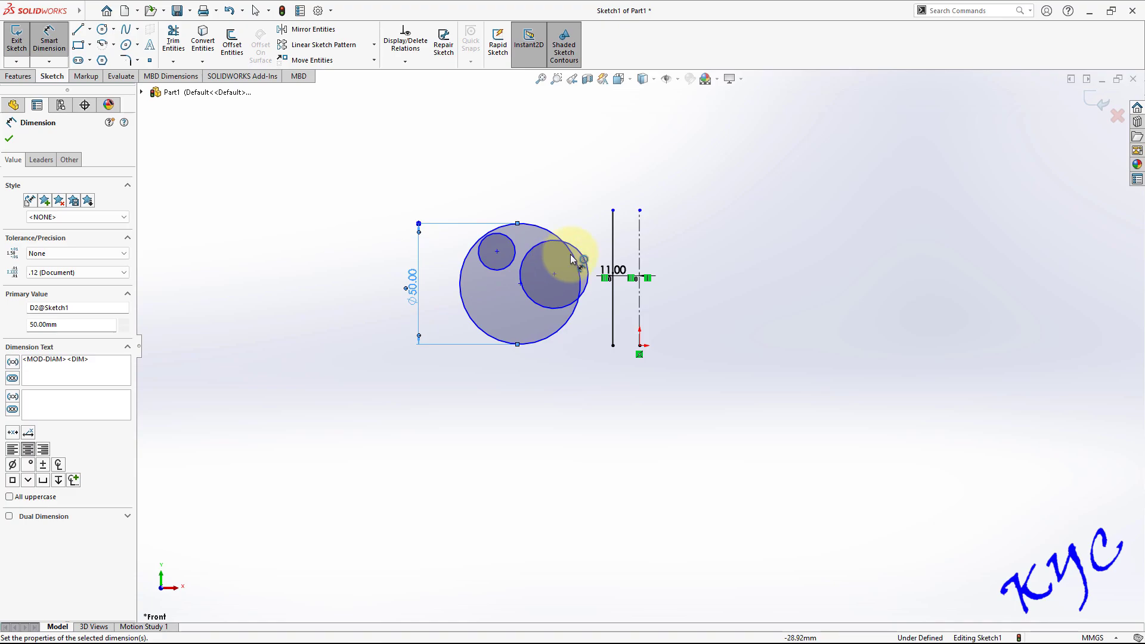
Step: Dimension the middle-sized circle's diameter to 24 mm and the smallest circle's diameter to 10 mm
{"action": "left_click", "coordinate": [586, 256]}
{"action": "left_click", "coordinate": [560, 203]}
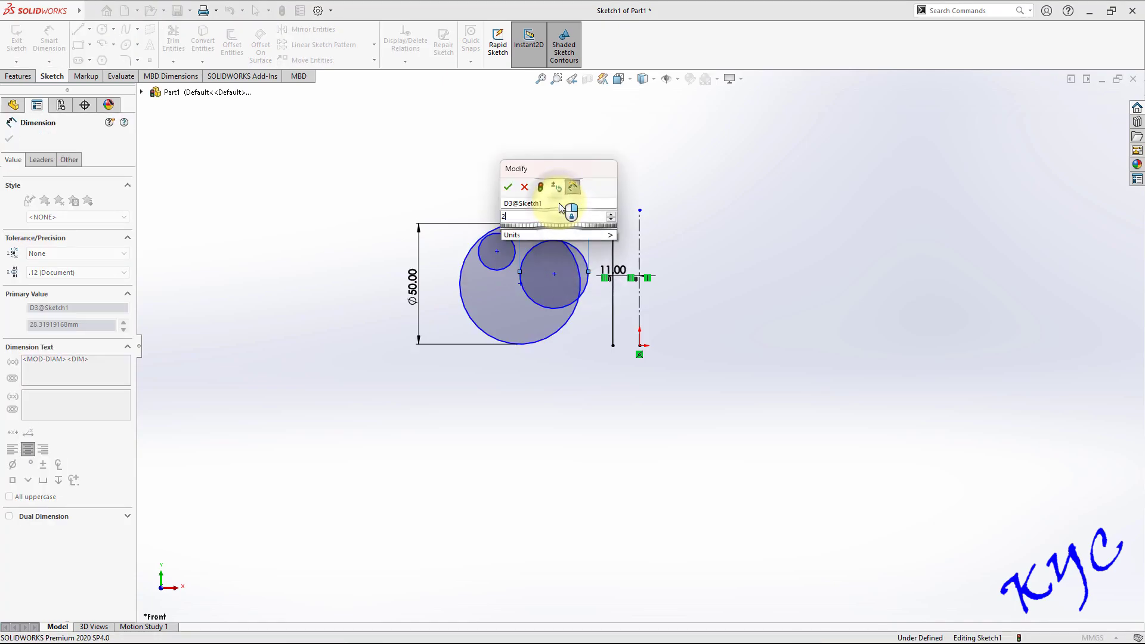
{"action": "type", "text": "24"}
{"action": "key", "text": "Return"}
{"action": "left_click", "coordinate": [484, 266]}
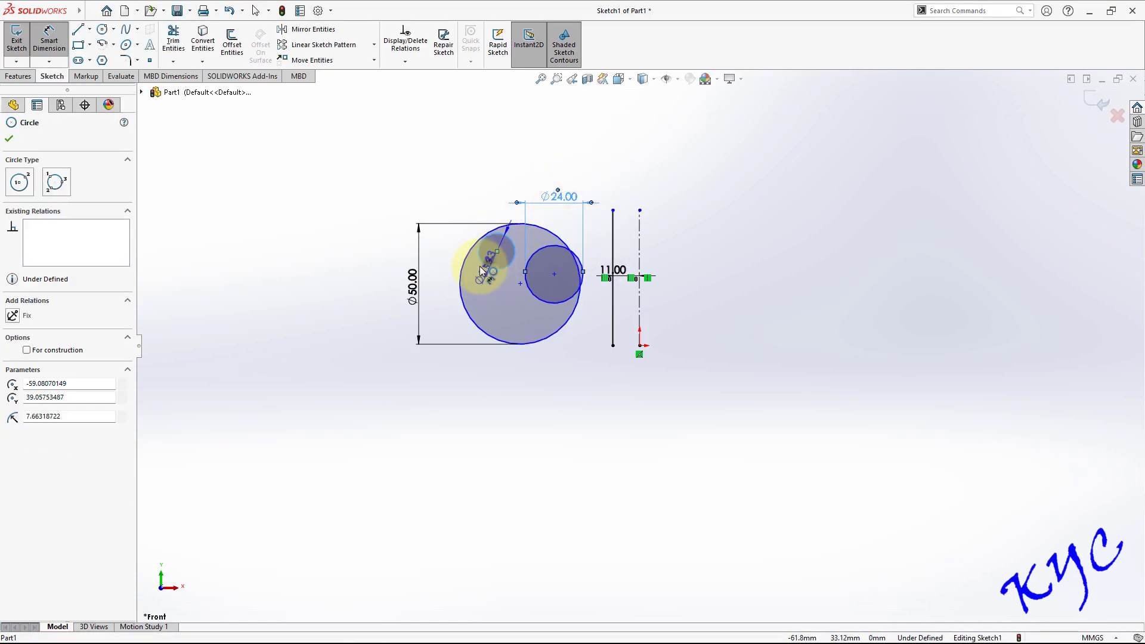
{"action": "left_click", "coordinate": [448, 253]}
{"action": "type", "text": "10"}
{"action": "key", "text": "Return"}
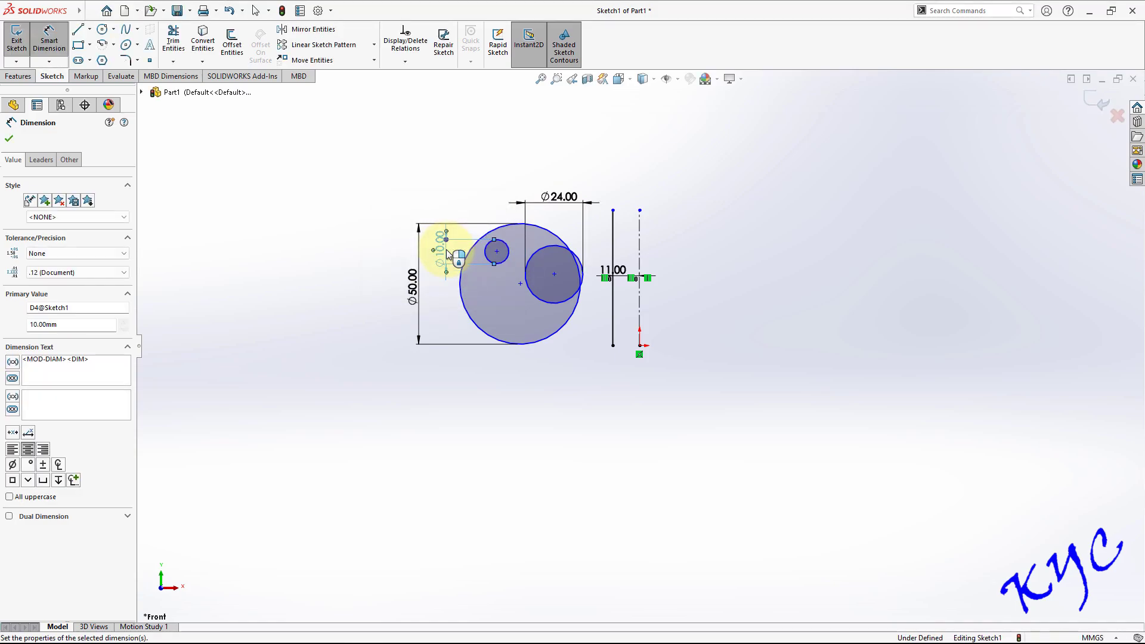
{"action": "key", "text": "Escape"}
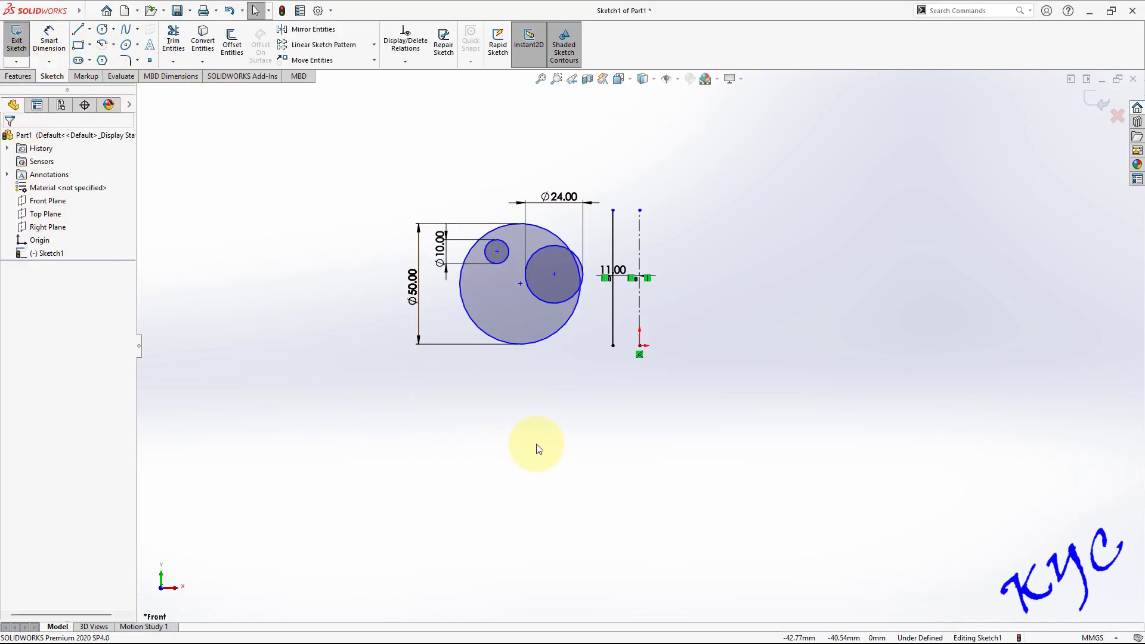
Step: Draw a horizontal construction line about 99 mm long from the origin to the left, below the circles
{"action": "left_click", "coordinate": [42, 41]}
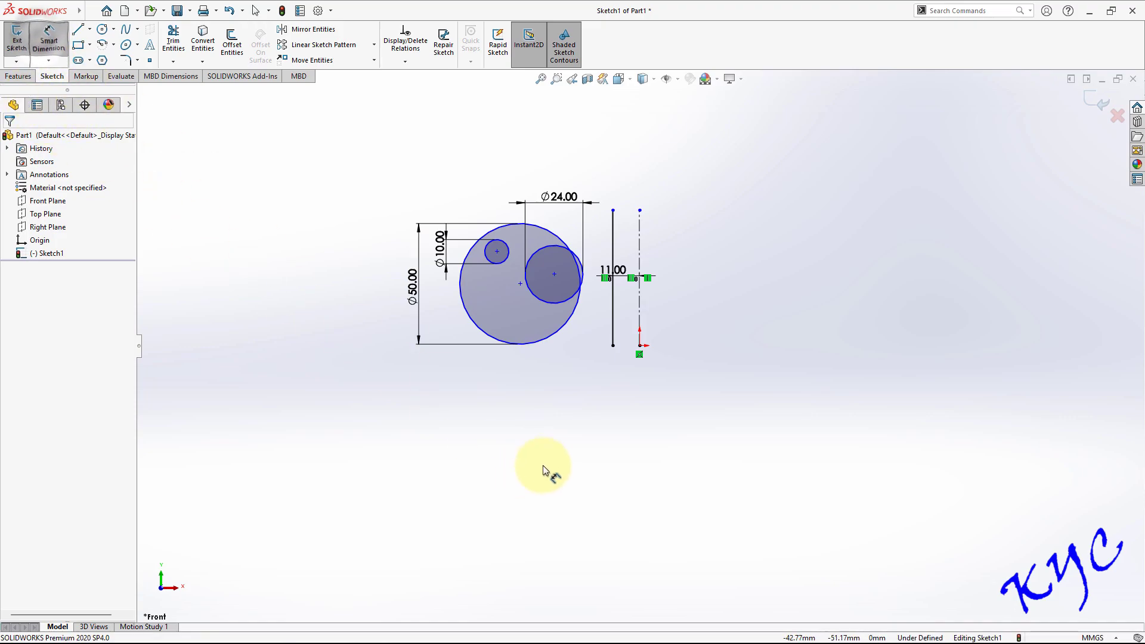
{"action": "left_click", "coordinate": [90, 30]}
{"action": "left_click", "coordinate": [105, 60]}
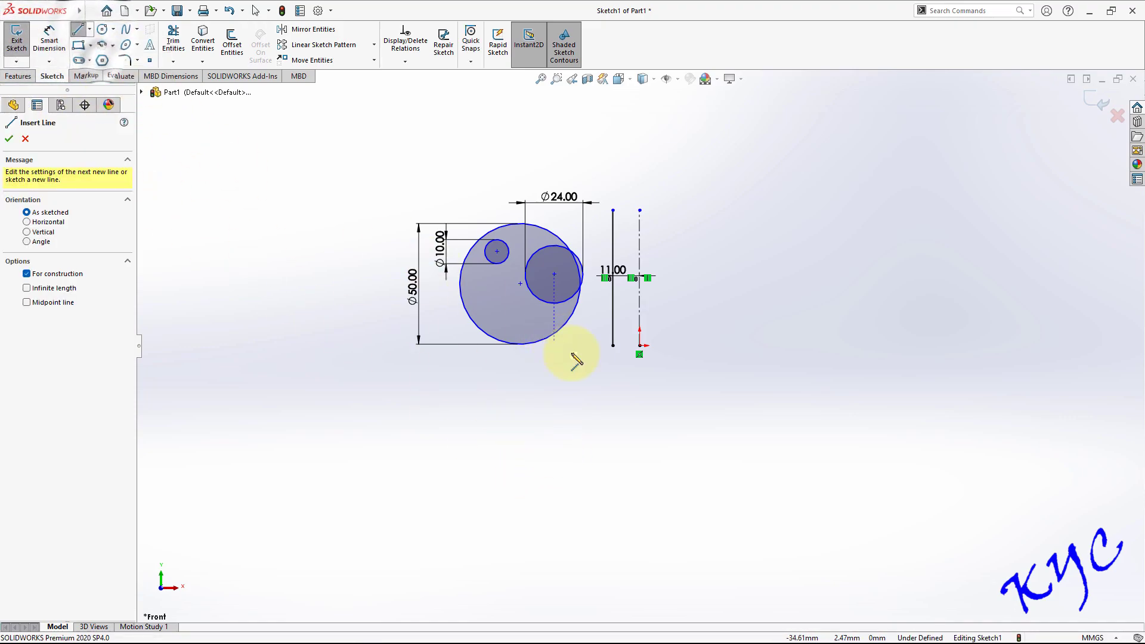
{"action": "left_click", "coordinate": [639, 346]}
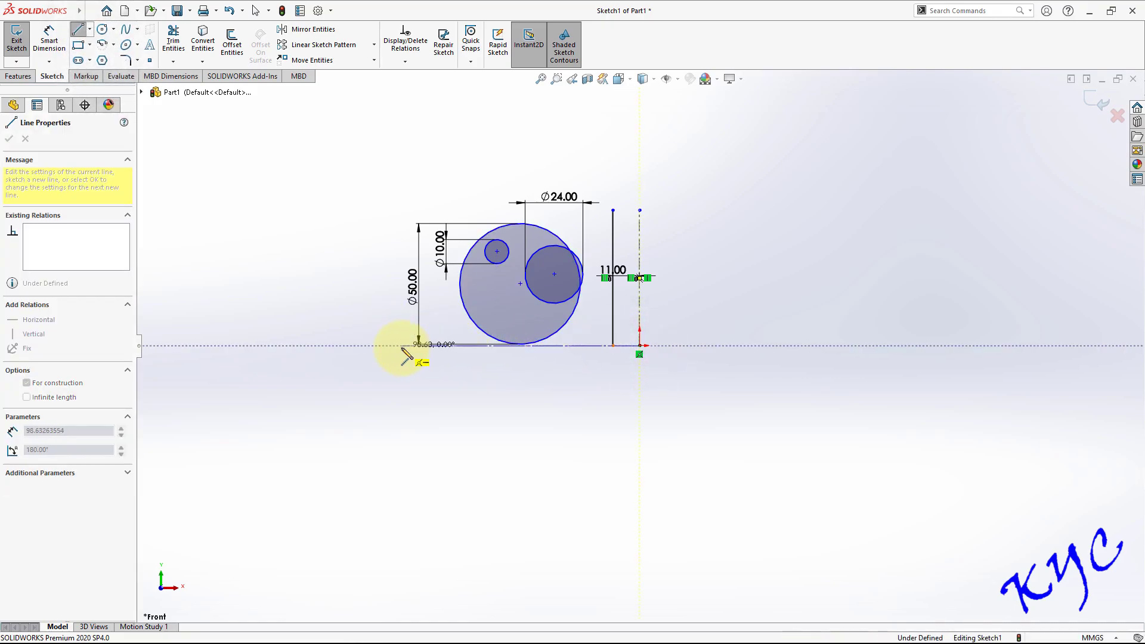
{"action": "double_click", "coordinate": [402, 346]}
{"action": "key", "text": "Escape"}
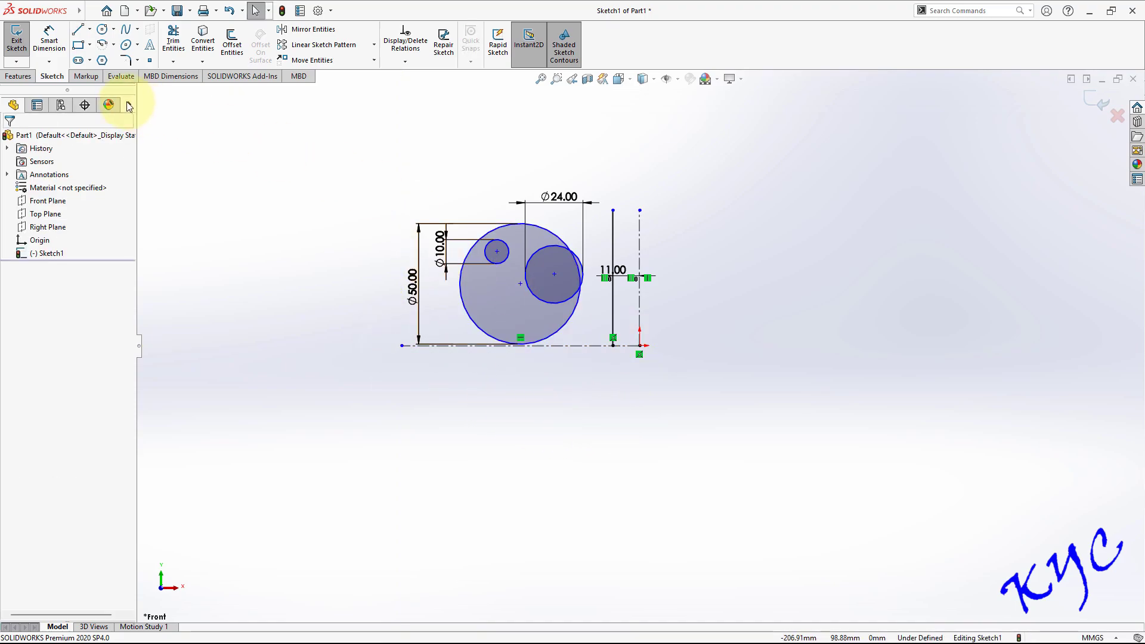
Step: Make the 10 mm circle tangent to the 50 mm circle
{"action": "left_click", "coordinate": [48, 45]}
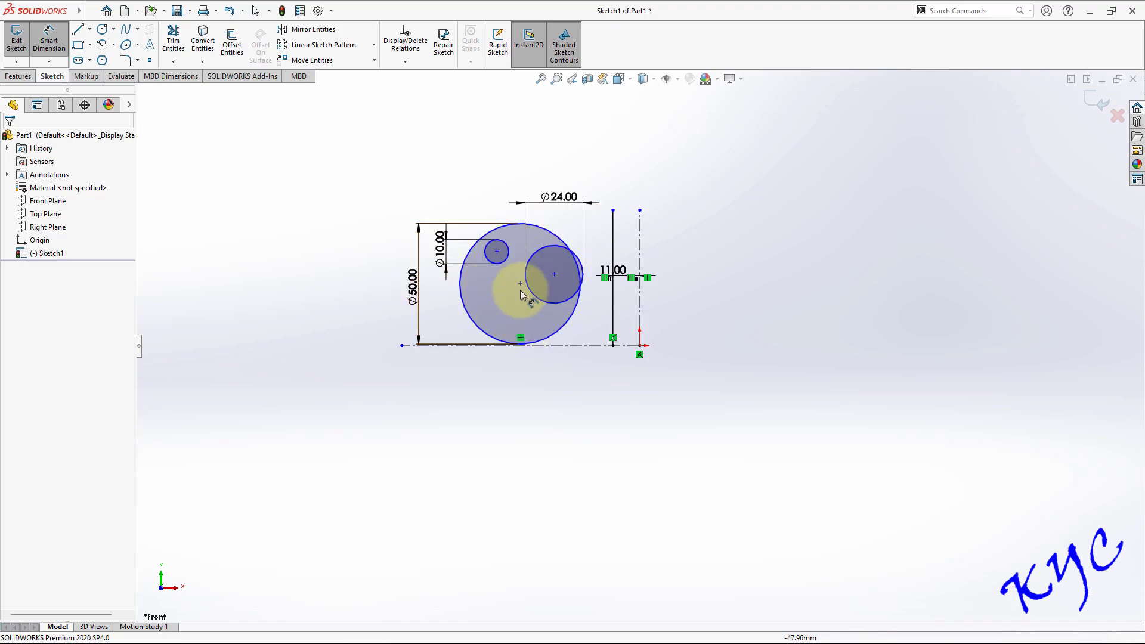
{"action": "key", "text": "Escape"}
{"action": "left_click", "coordinate": [508, 247]}
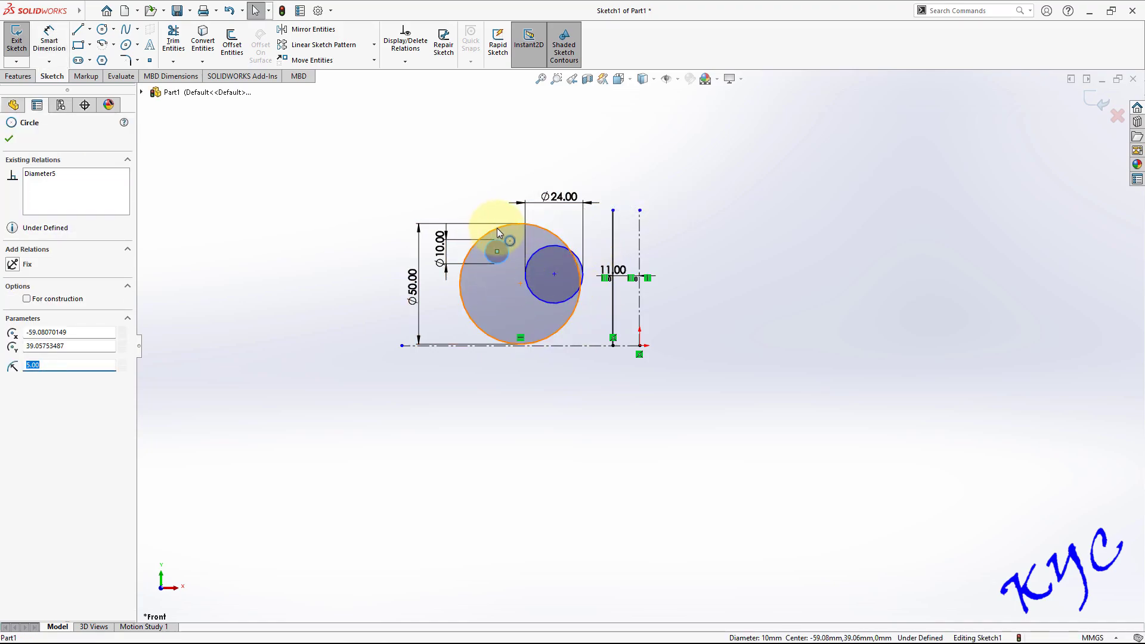
{"action": "left_click", "coordinate": [498, 231], "text": "ctrl"}
{"action": "left_click", "coordinate": [33, 345]}
{"action": "left_click", "coordinate": [586, 350]}
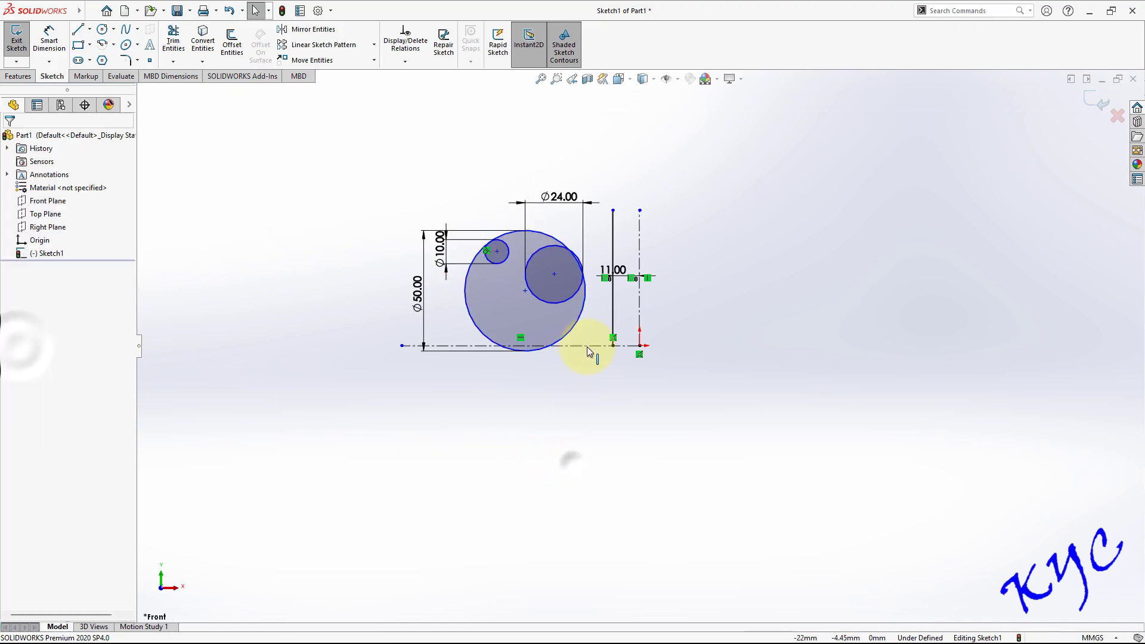
Step: Make the 24 mm circle tangent to the solid vertical offset line
{"action": "left_click", "coordinate": [571, 293]}
{"action": "left_click", "coordinate": [617, 300], "text": "ctrl"}
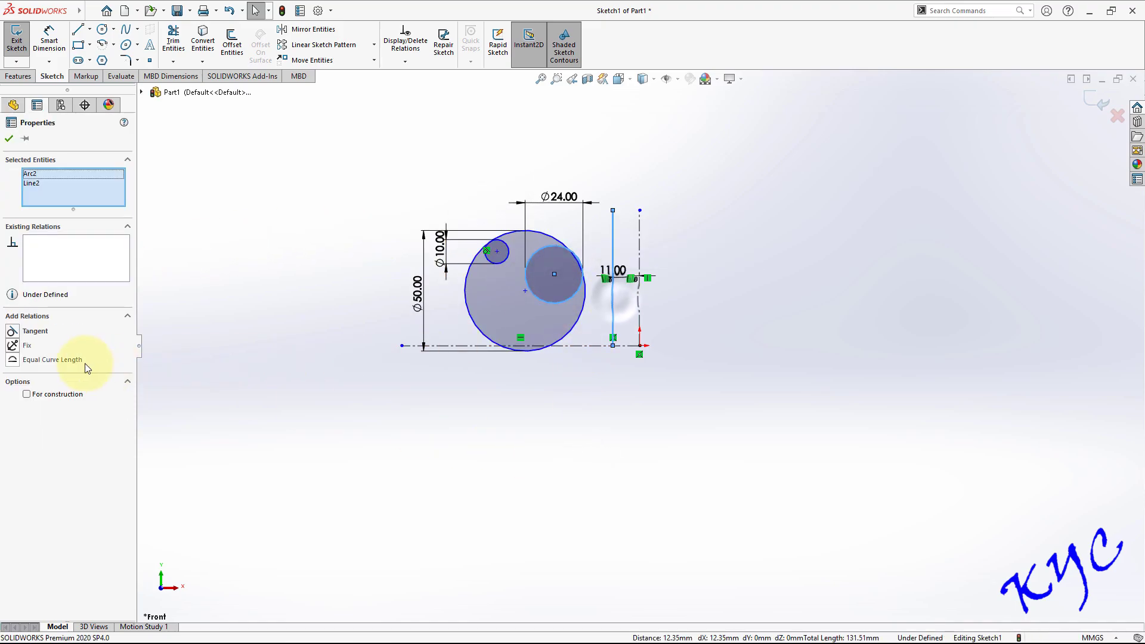
{"action": "left_click", "coordinate": [22, 332]}
{"action": "left_click", "coordinate": [668, 434]}
Step: Make the 24 mm circle tangent to the 10 mm circle
{"action": "left_click", "coordinate": [570, 309]}
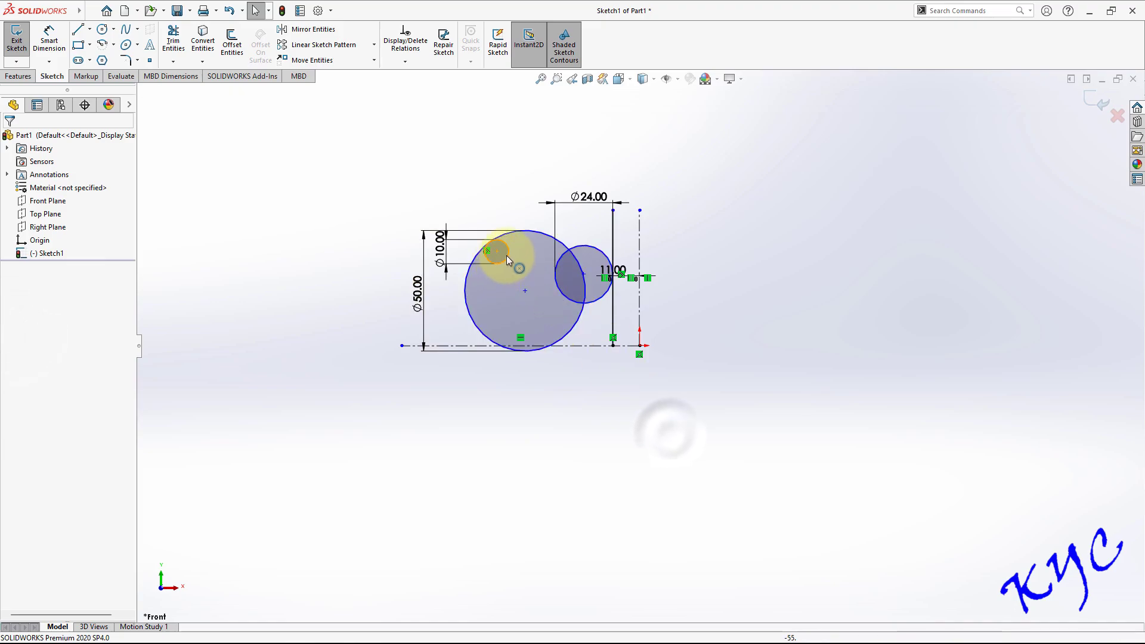
{"action": "left_click", "coordinate": [507, 256], "text": "ctrl"}
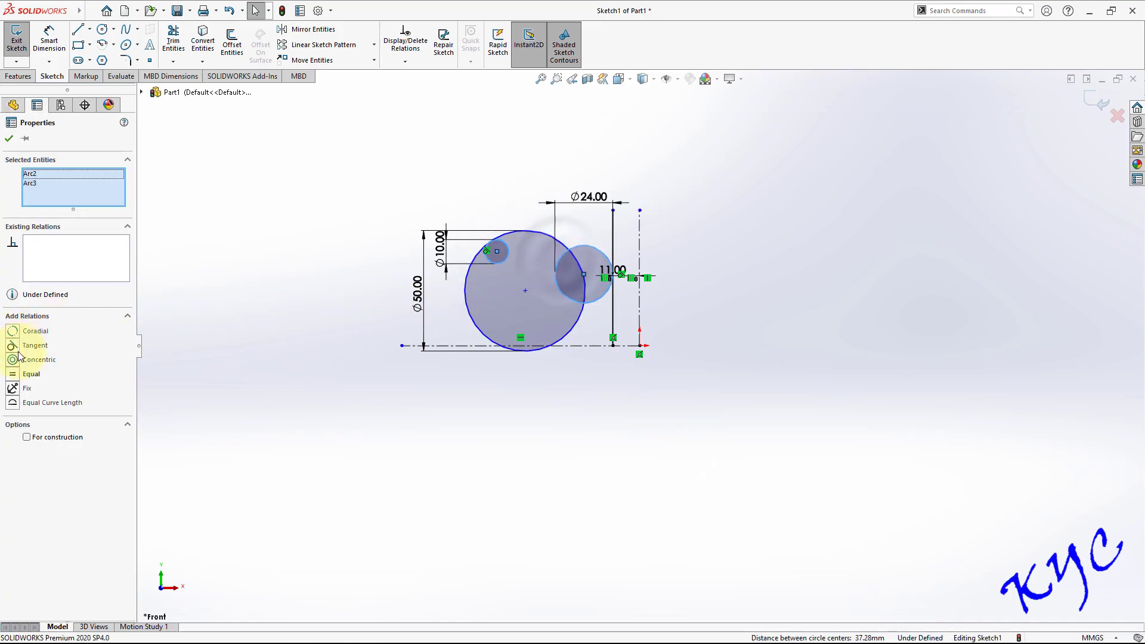
{"action": "left_click", "coordinate": [20, 347]}
{"action": "left_click", "coordinate": [760, 457]}
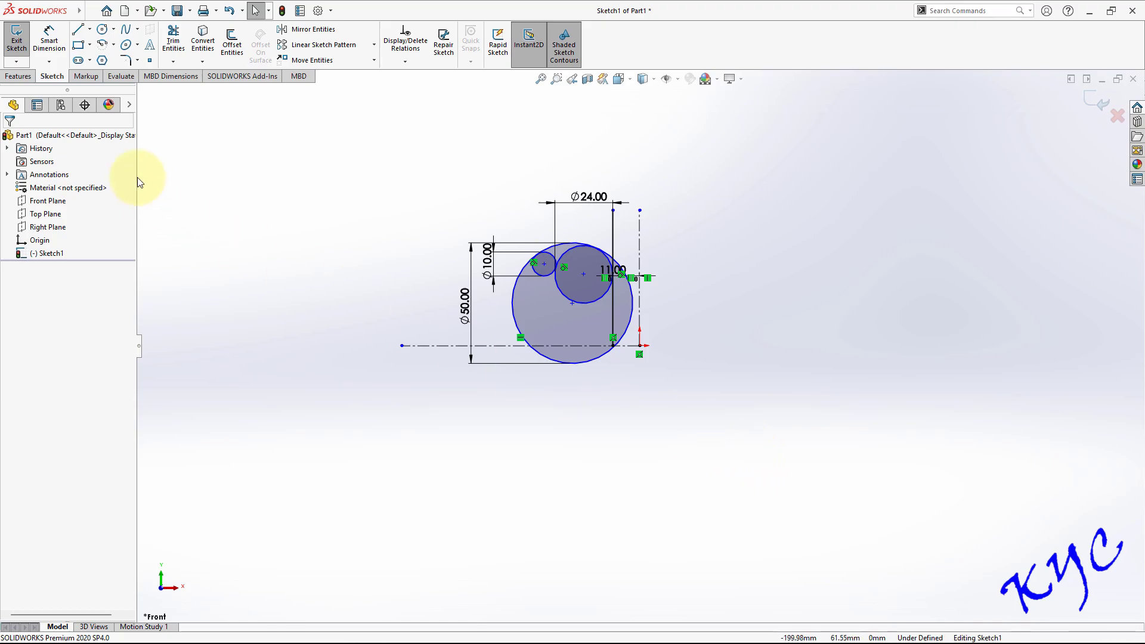
Step: Dimension the top edge of the 10 mm circle 43 mm above the horizontal construction line
{"action": "left_click", "coordinate": [54, 48]}
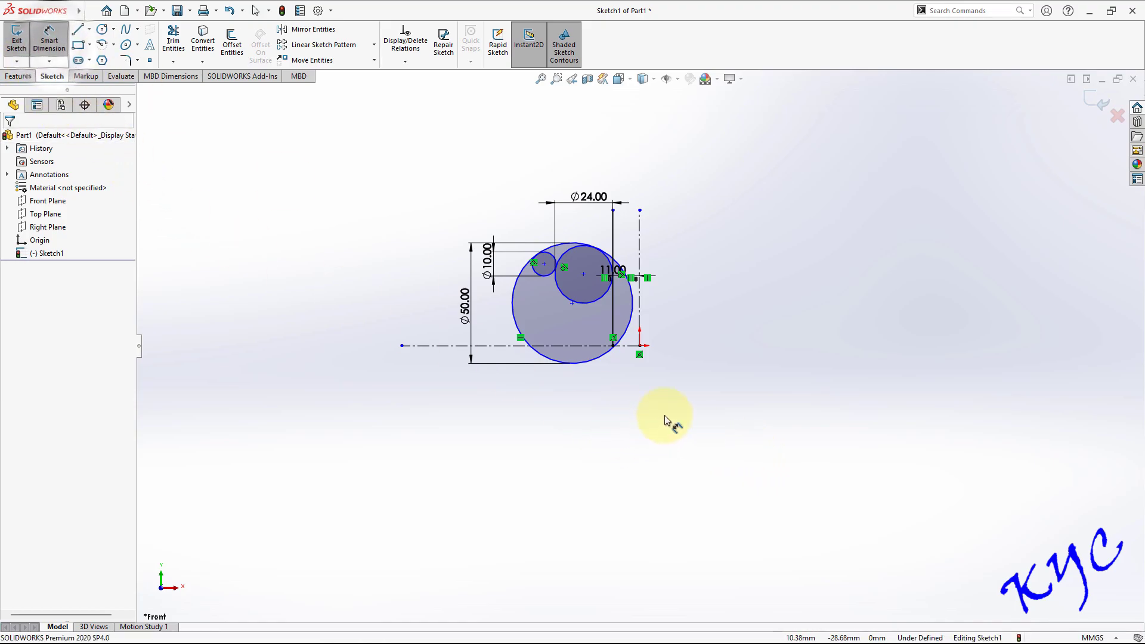
{"action": "left_click", "coordinate": [552, 258]}
{"action": "left_click", "coordinate": [525, 346]}
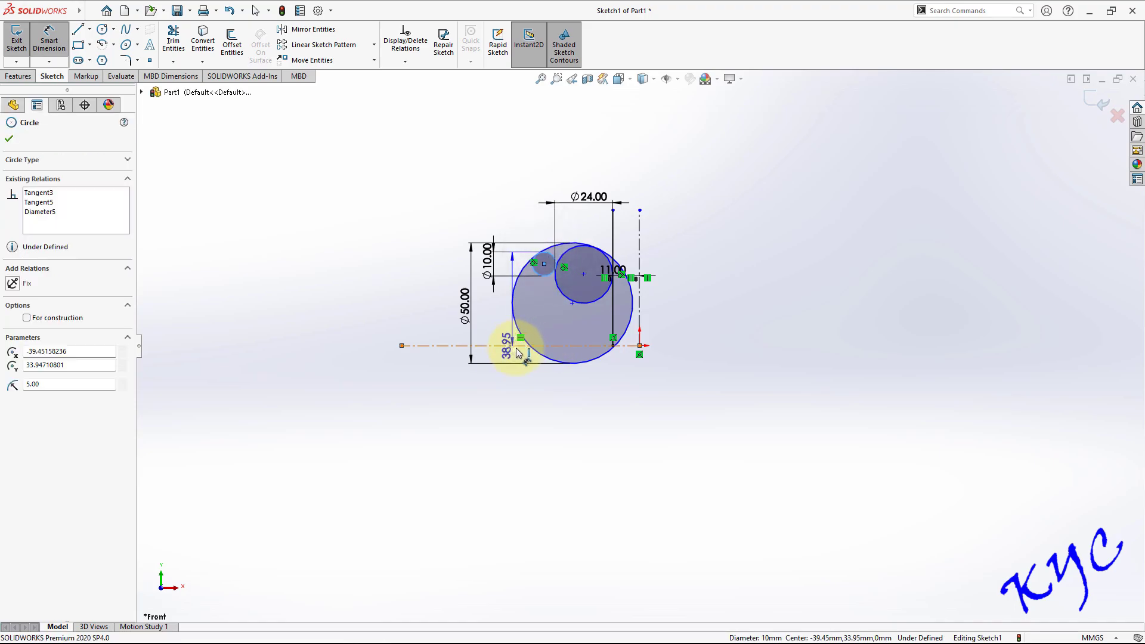
{"action": "left_click", "coordinate": [750, 318]}
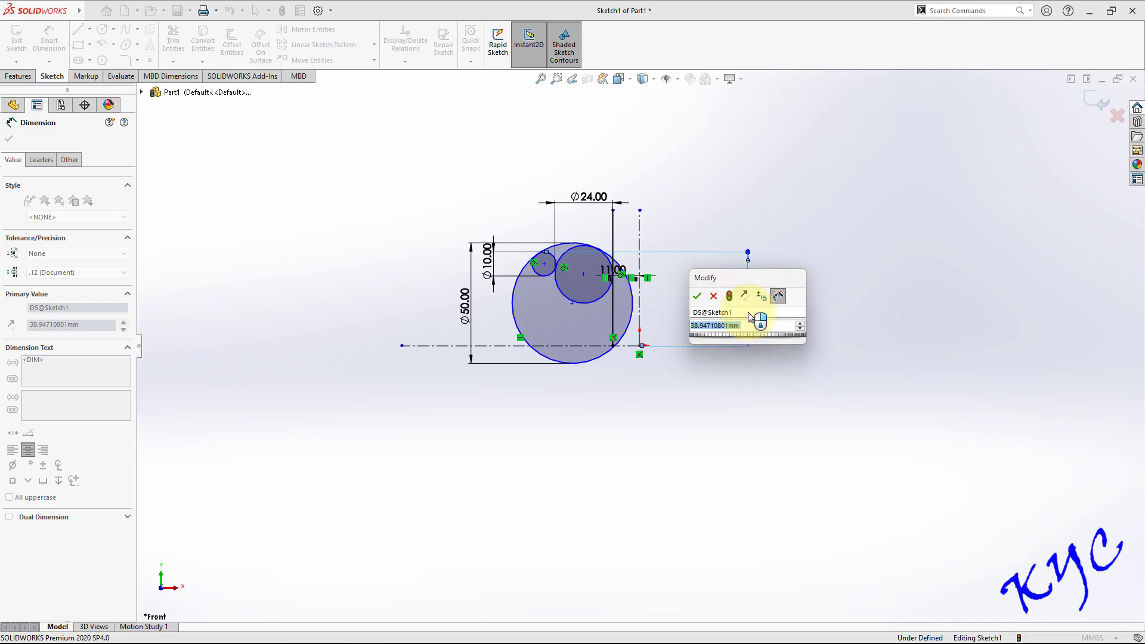
{"action": "type", "text": "43"}
{"action": "key", "text": "Return"}
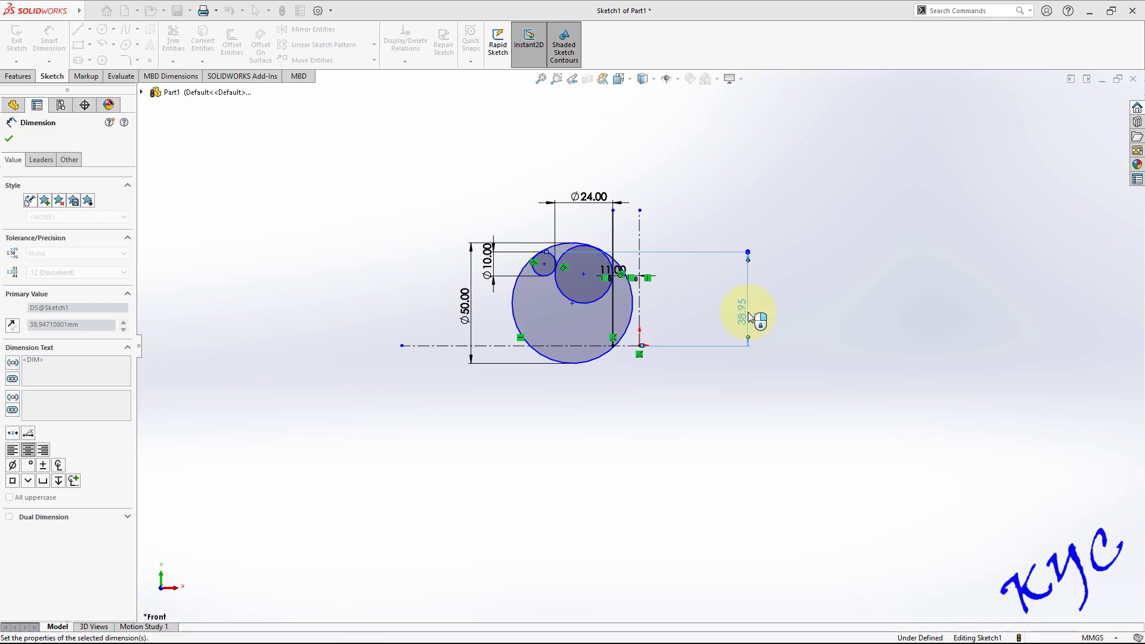
Step: Dimension the bottom edge of the 24 mm circle 25 mm above the horizontal construction line
{"action": "left_click", "coordinate": [568, 316]}
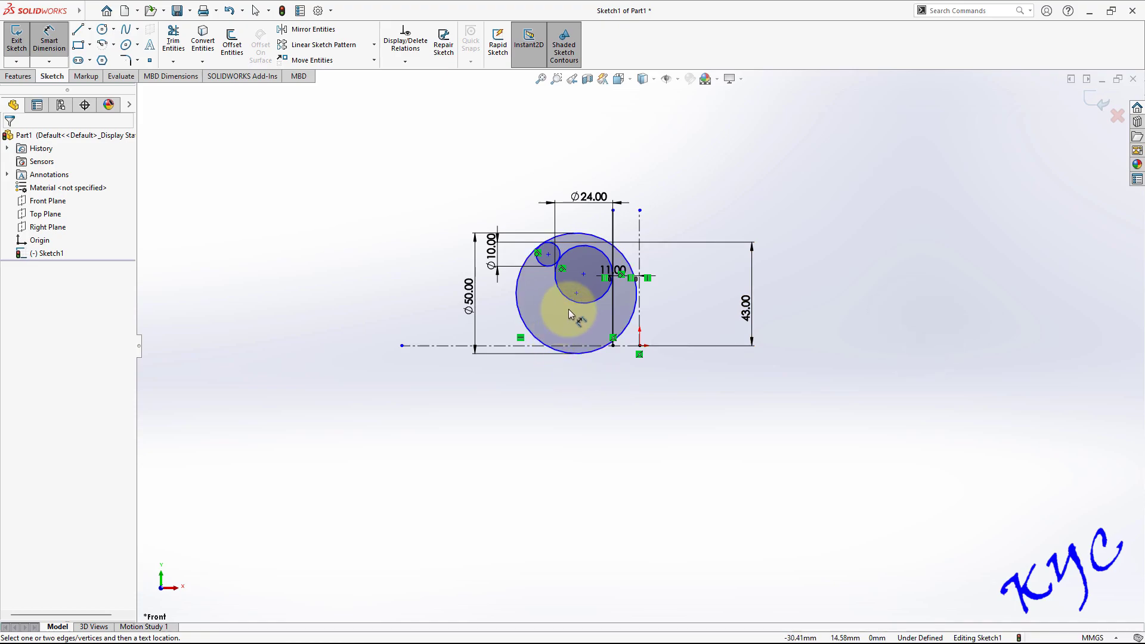
{"action": "left_click", "coordinate": [503, 345]}
{"action": "left_click", "coordinate": [383, 324]}
{"action": "type", "text": "25"}
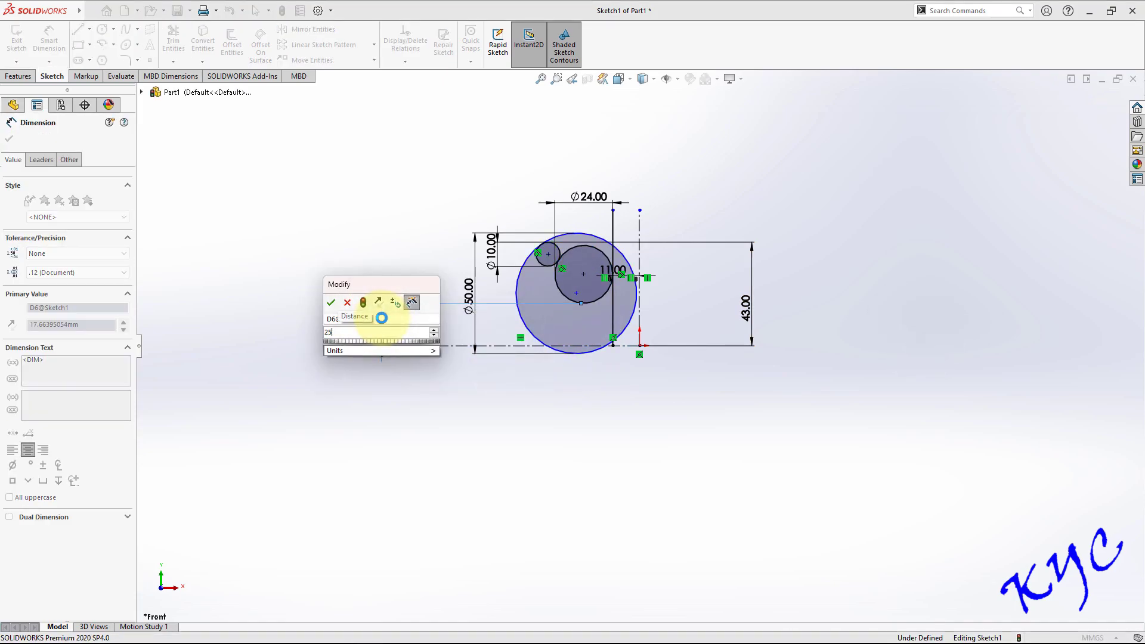
{"action": "key", "text": "Return"}
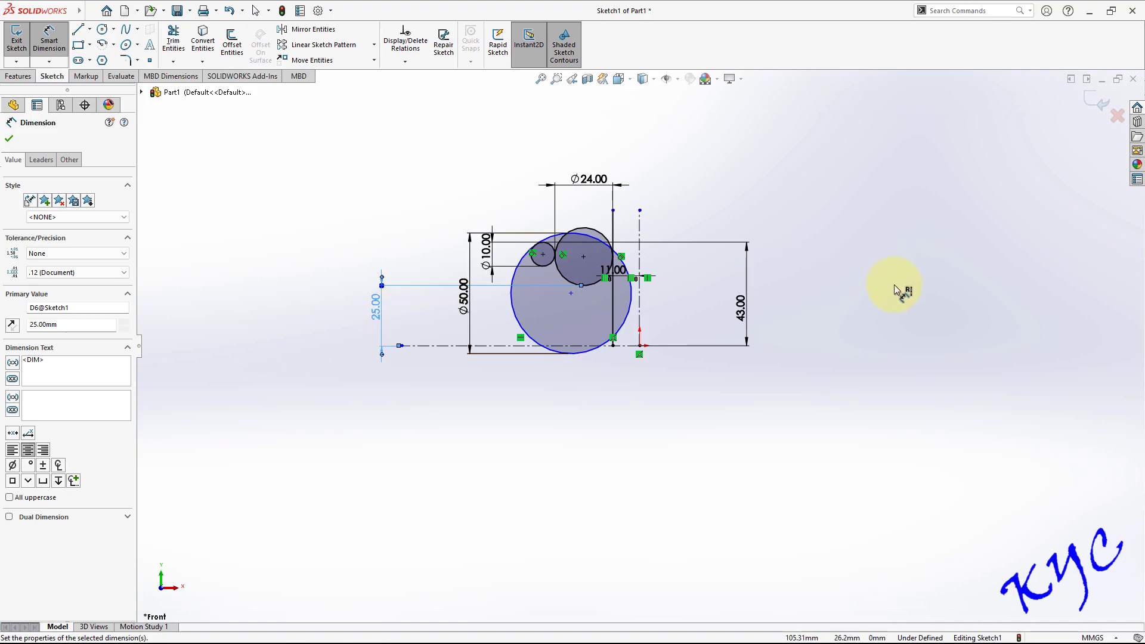
{"action": "left_click", "coordinate": [878, 290]}
Step: Dimension the far left edge of the 50 mm circle 50 mm from the vertical construction line
{"action": "left_click", "coordinate": [514, 303]}
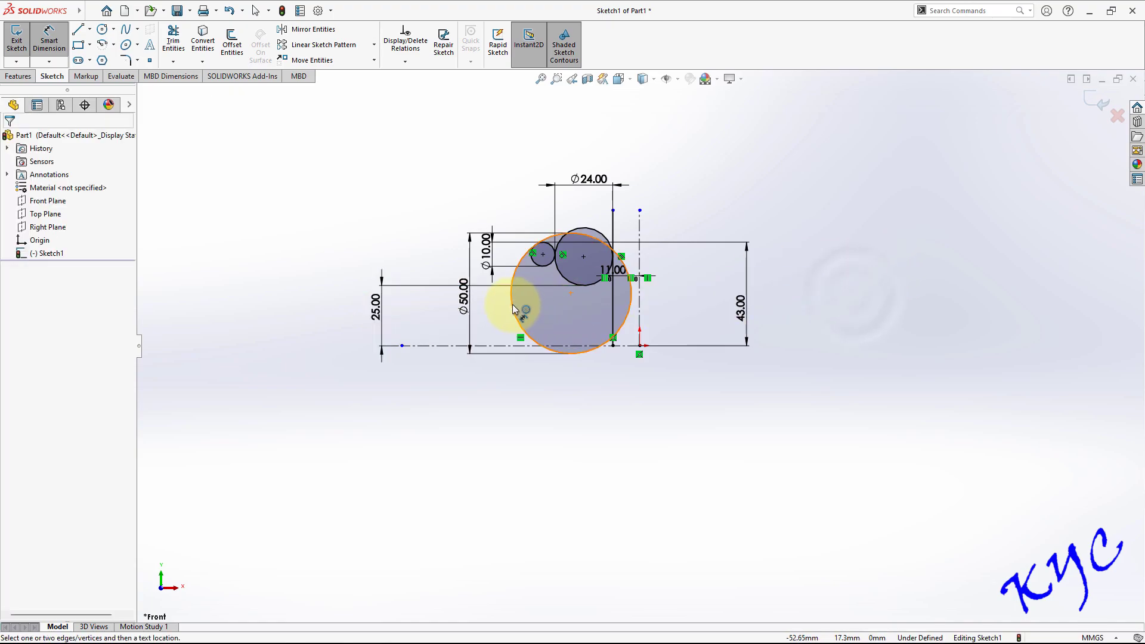
{"action": "left_click", "coordinate": [640, 303]}
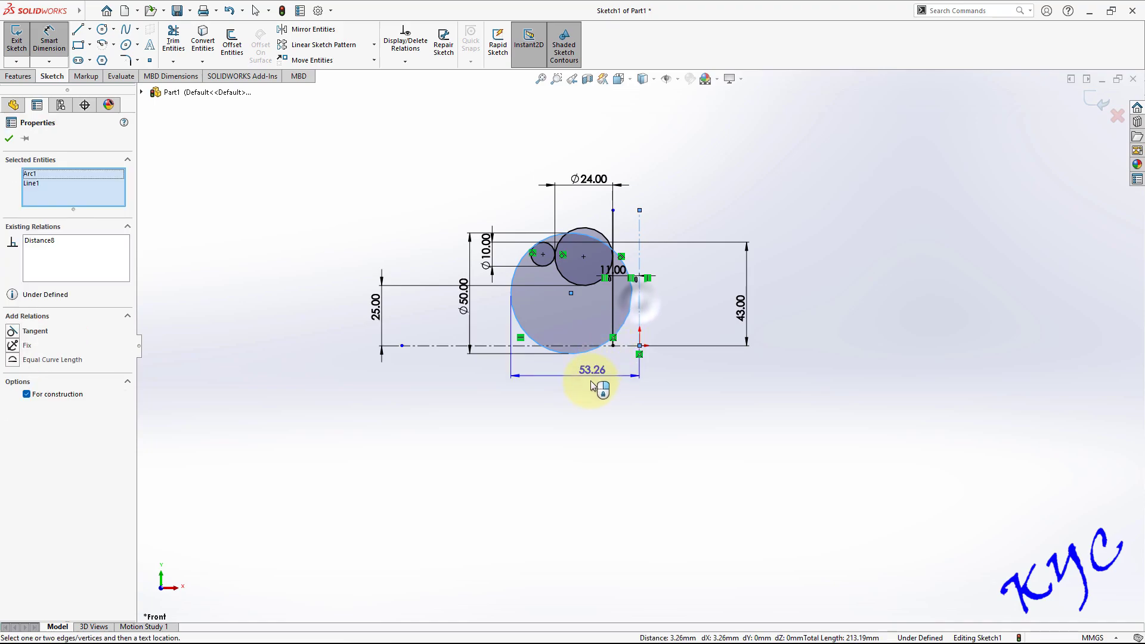
{"action": "left_click", "coordinate": [589, 390]}
{"action": "type", "text": "50"}
{"action": "key", "text": "Return"}
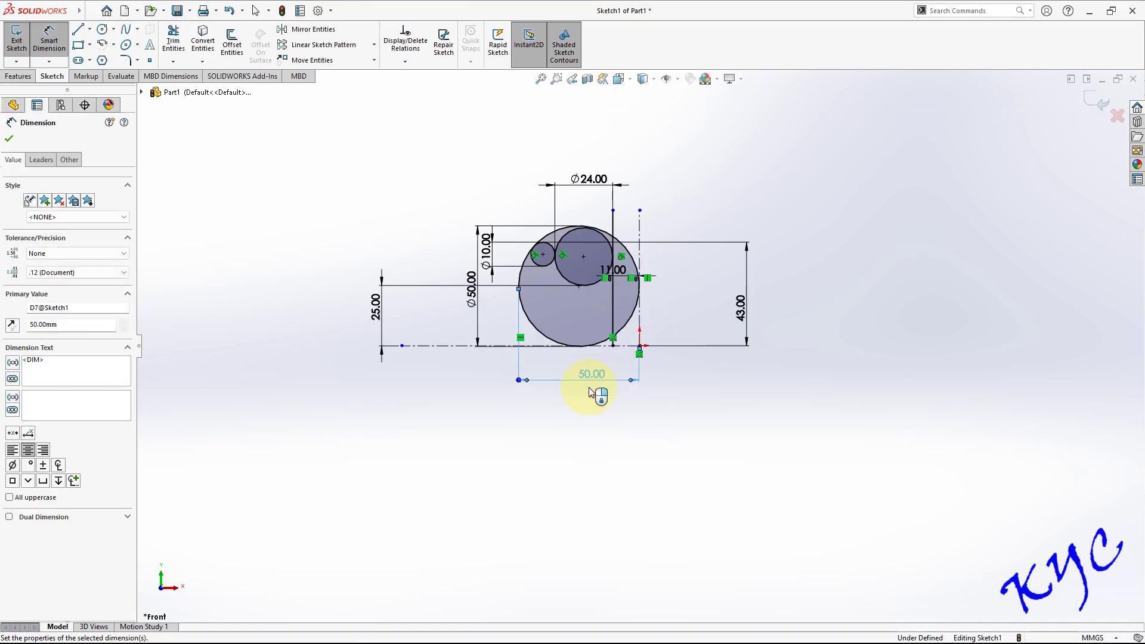
Step: Trim away the lower part of the 10 mm circle, the upper part of the 24 mm circle and the upper arc of the 50 mm circle
{"action": "left_click", "coordinate": [841, 406]}
{"action": "scroll", "coordinate": [677, 235], "scroll_direction": "down", "scroll_amount": 3}
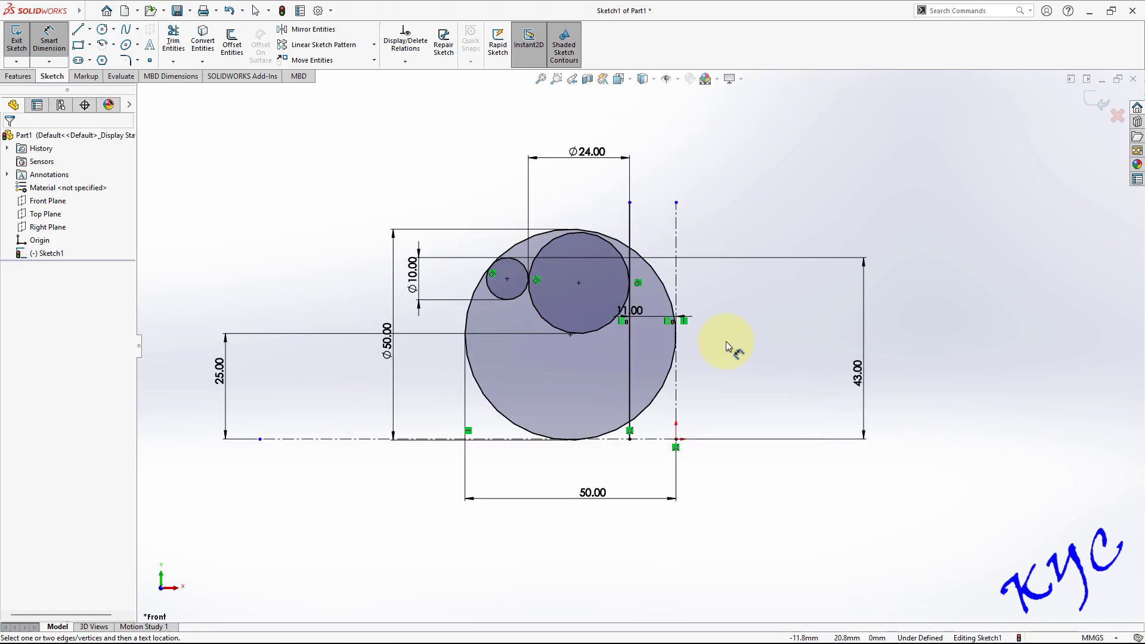
{"action": "left_click", "coordinate": [173, 42]}
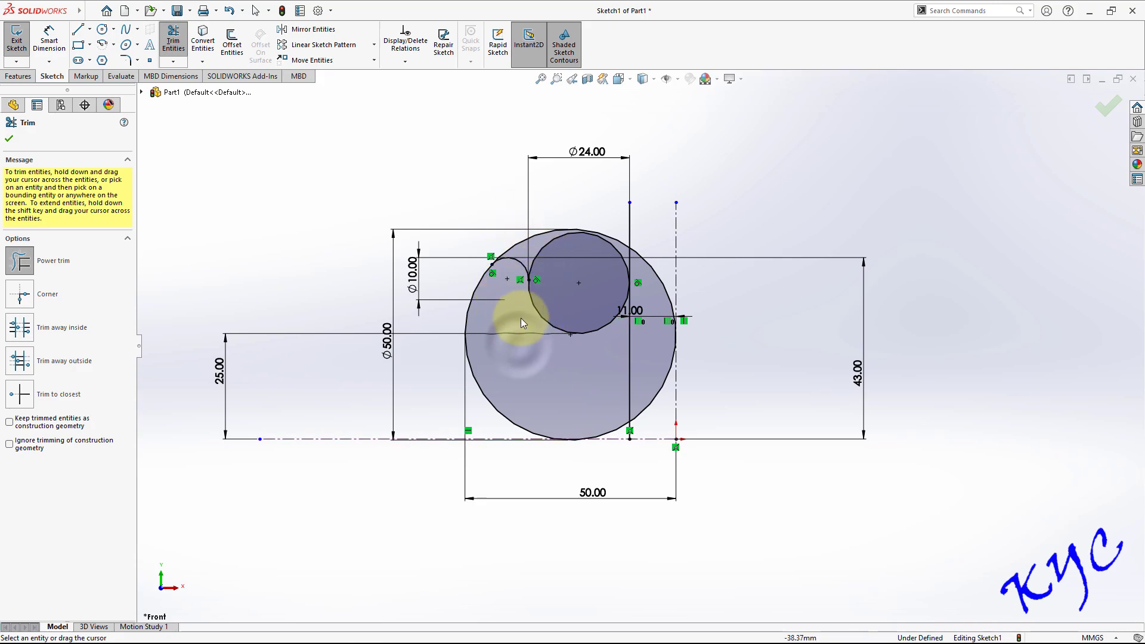
{"action": "mouse_move", "coordinate": [578, 268]}
{"action": "left_mouse_down"}
{"action": "mouse_move", "coordinate": [564, 274]}
{"action": "mouse_move", "coordinate": [512, 225]}
{"action": "mouse_move", "coordinate": [686, 305]}
{"action": "left_mouse_up"}
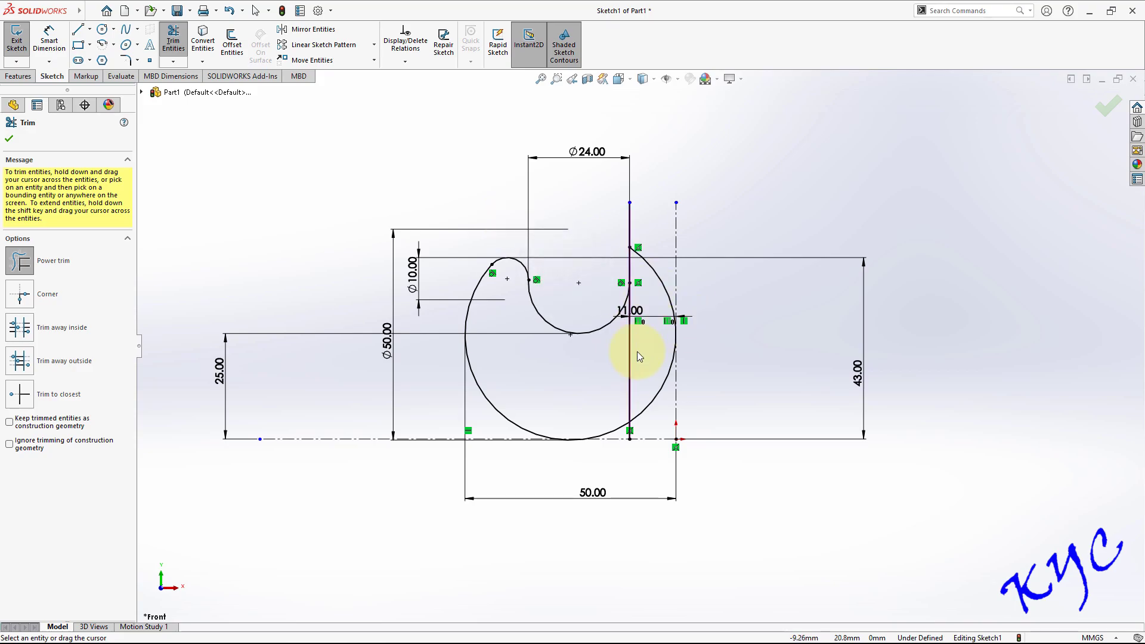
Step: Trim the 50 mm circle's right-hand arc, the vertical line below the 24 mm arc, and the horizontal construction line beyond the remaining 50 mm arc
{"action": "scroll", "coordinate": [656, 257], "scroll_direction": "down", "scroll_amount": 4}
{"action": "left_click_drag", "start_coordinate": [650, 262], "coordinate": [659, 245]}
{"action": "scroll", "coordinate": [680, 423], "scroll_direction": "up", "scroll_amount": 3}
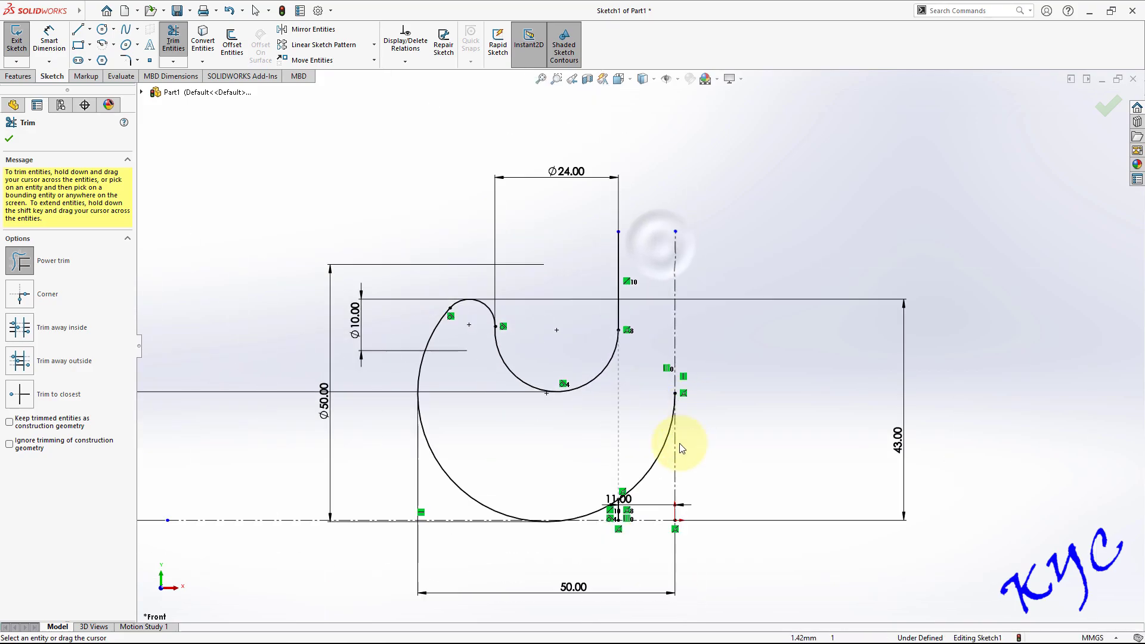
{"action": "scroll", "coordinate": [637, 418], "scroll_direction": "down", "scroll_amount": 3}
{"action": "left_click_drag", "start_coordinate": [637, 418], "coordinate": [632, 409]}
{"action": "scroll", "coordinate": [557, 453], "scroll_direction": "down", "scroll_amount": 3}
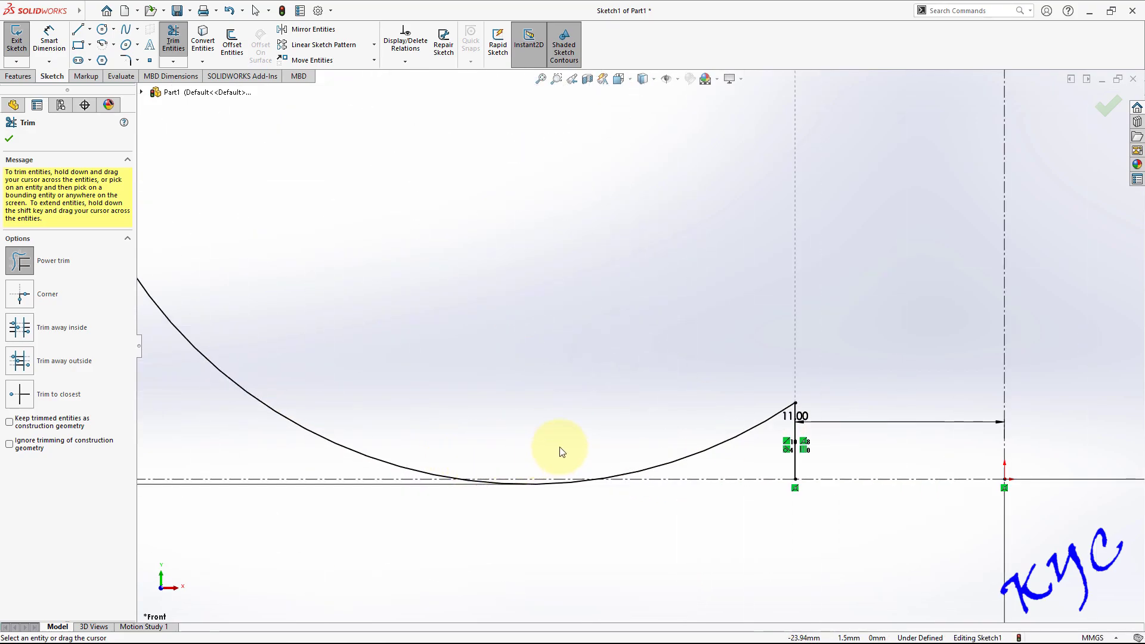
{"action": "mouse_move", "coordinate": [543, 489]}
{"action": "left_mouse_down"}
{"action": "mouse_move", "coordinate": [537, 477]}
{"action": "mouse_move", "coordinate": [384, 524]}
{"action": "mouse_move", "coordinate": [332, 473]}
{"action": "left_mouse_up"}
{"action": "left_click_drag", "start_coordinate": [719, 447], "coordinate": [836, 450]}
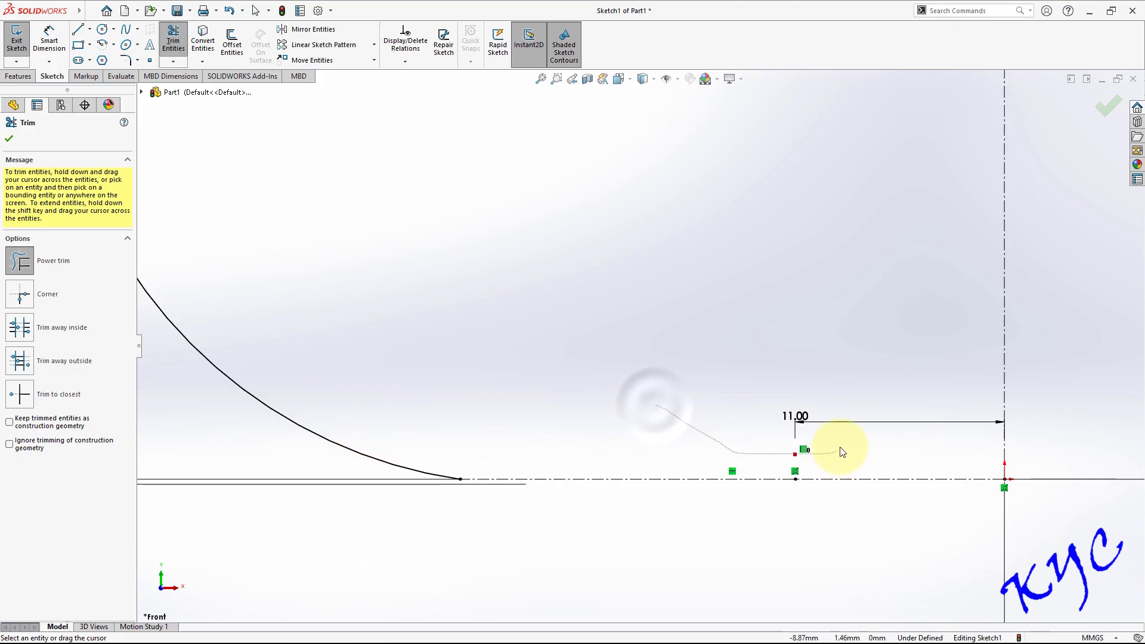
{"action": "scroll", "coordinate": [775, 400], "scroll_direction": "up", "scroll_amount": 3}
{"action": "key", "text": "Escape"}
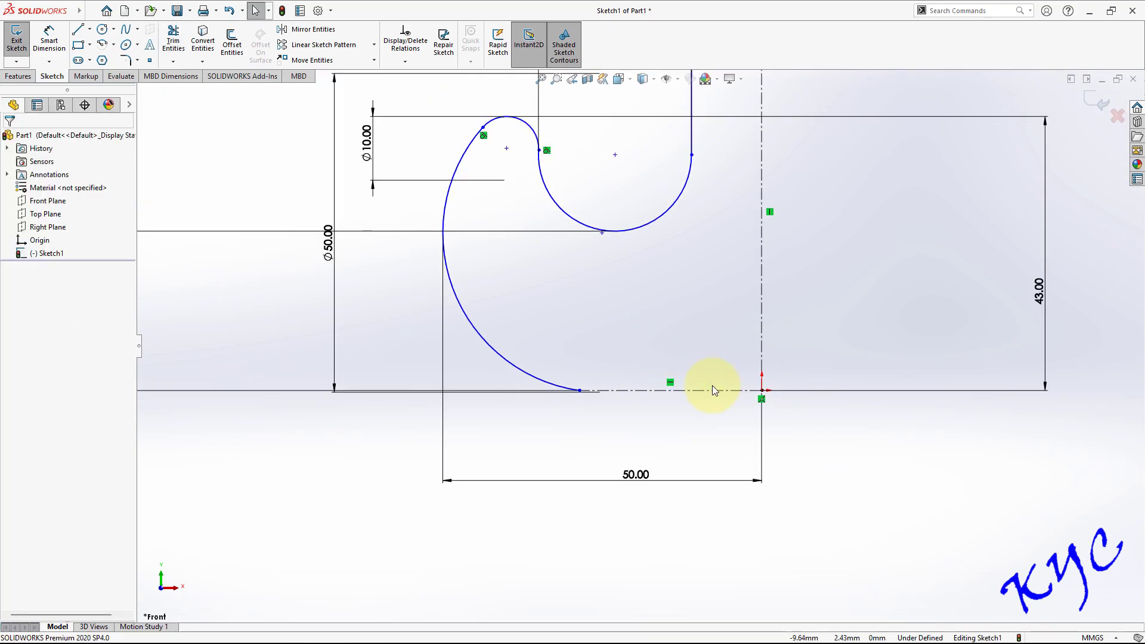
Step: Convert the horizontal construction line from the 50 mm arc to the origin into a solid profile line
{"action": "left_click", "coordinate": [722, 393]}
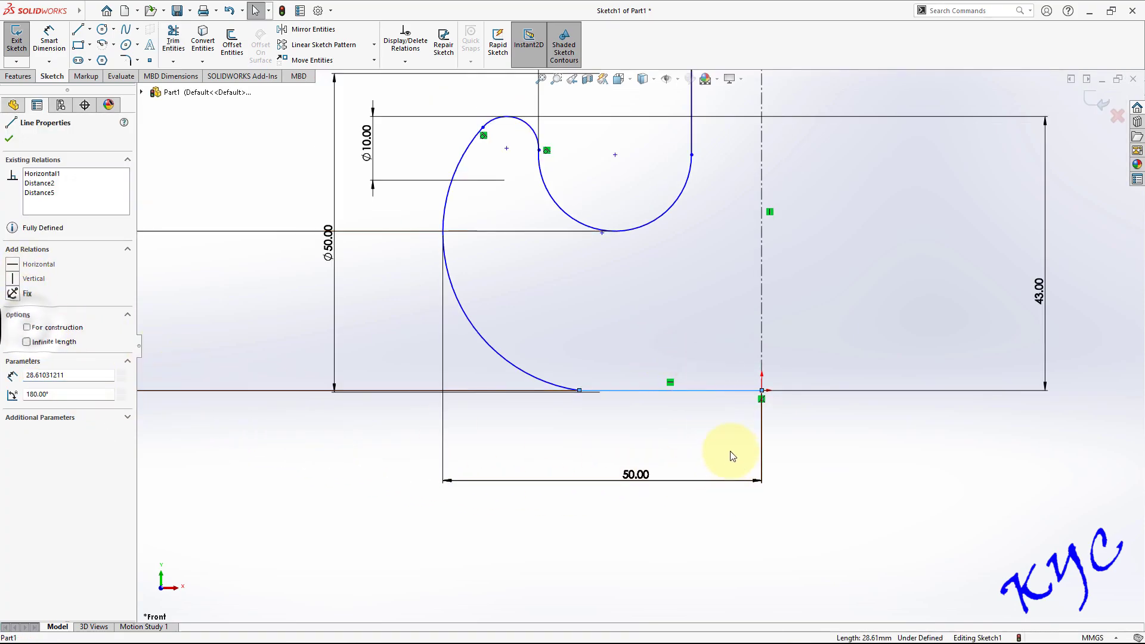
{"action": "left_click", "coordinate": [685, 336]}
{"action": "scroll", "coordinate": [596, 295], "scroll_direction": "up", "scroll_amount": 4}
{"action": "scroll", "coordinate": [792, 313], "scroll_direction": "down", "scroll_amount": 5}
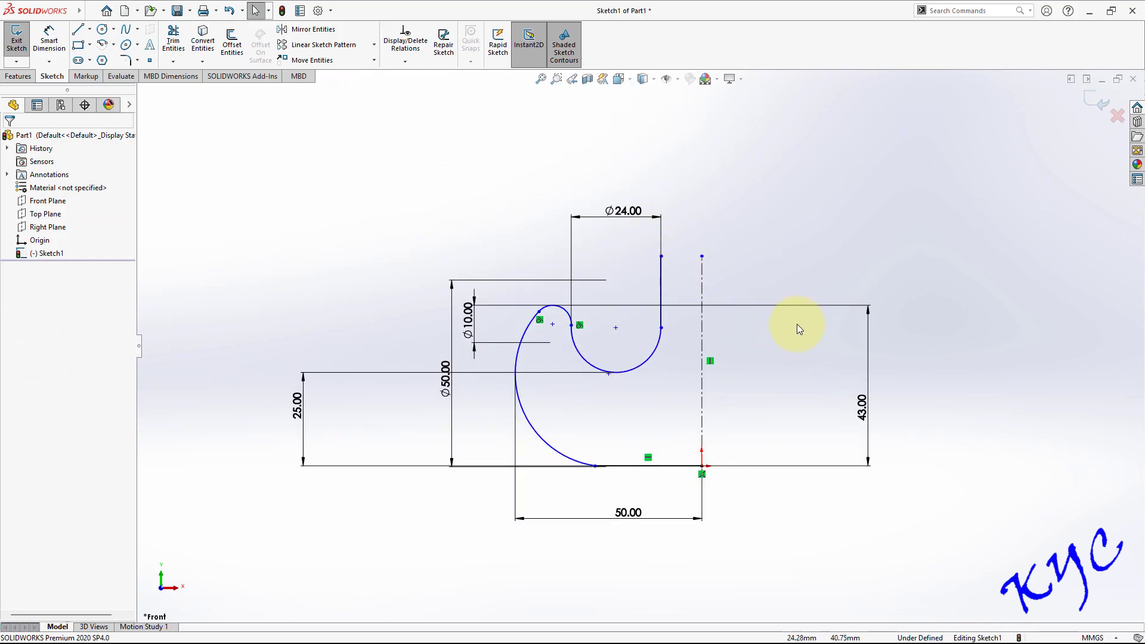
{"action": "scroll", "coordinate": [678, 278], "scroll_direction": "up", "scroll_amount": 1}
{"action": "scroll", "coordinate": [677, 278], "scroll_direction": "down", "scroll_amount": 1}
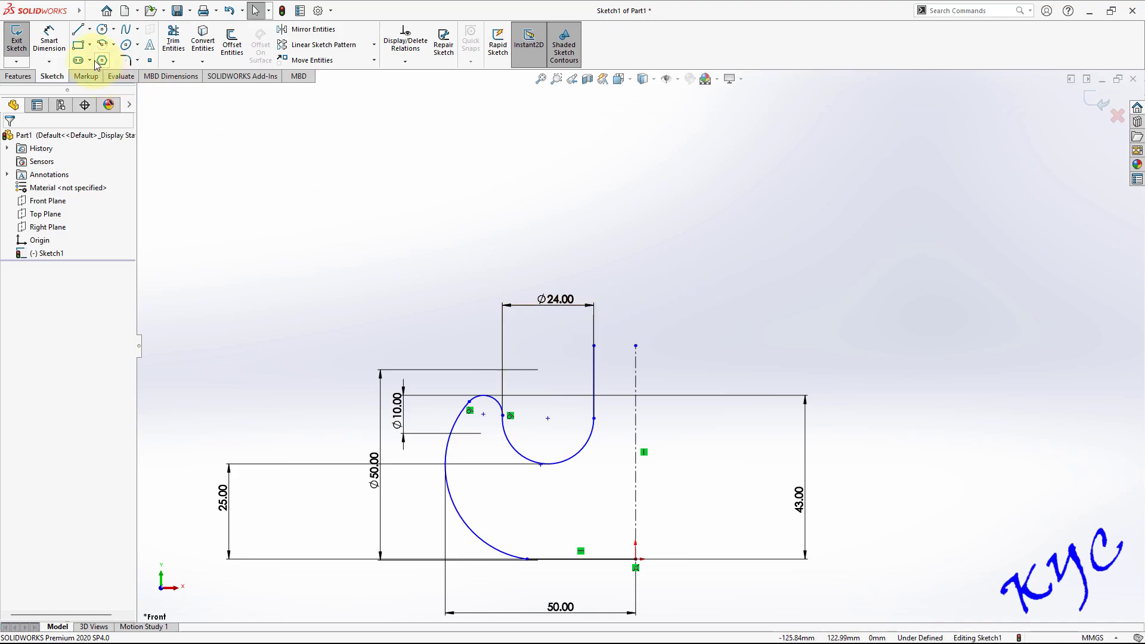
Step: Sketch lines from the vertical line's upper end, forming an outward rectangular tab about 3.3 by 4.1 mm and a vertical edge about 31 mm long
{"action": "left_click", "coordinate": [80, 32]}
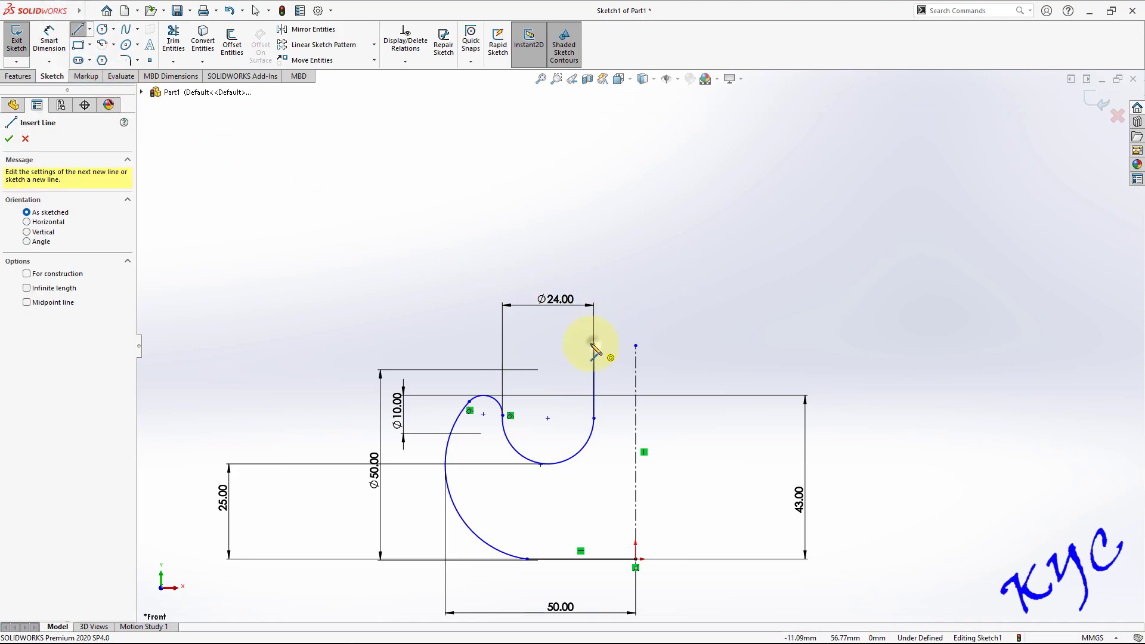
{"action": "left_click", "coordinate": [593, 345]}
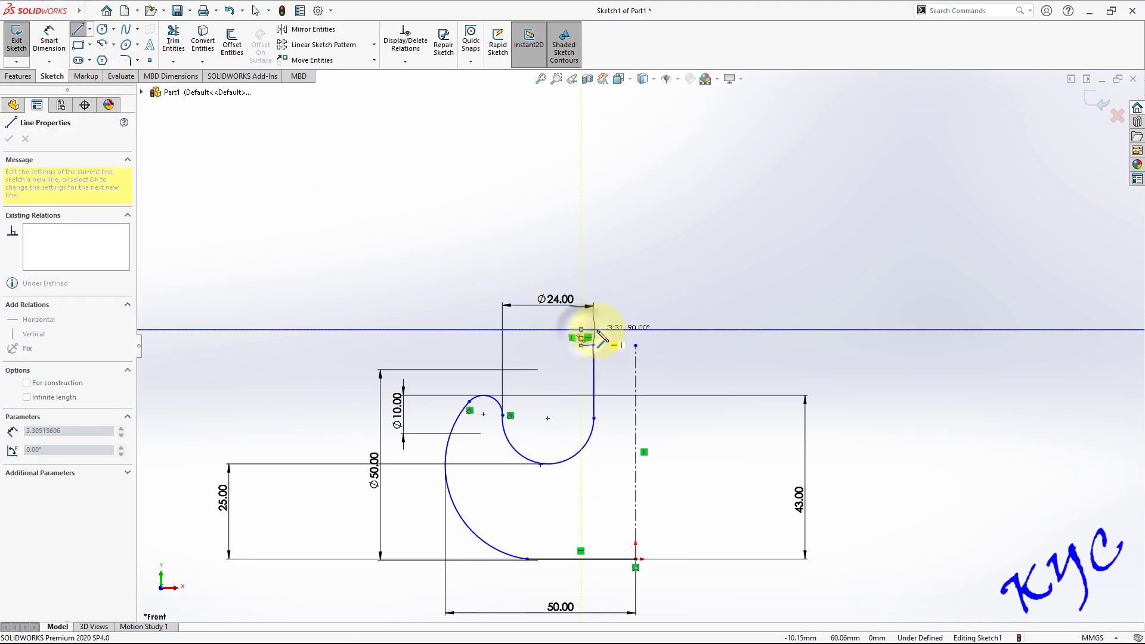
{"action": "left_click", "coordinate": [595, 332]}
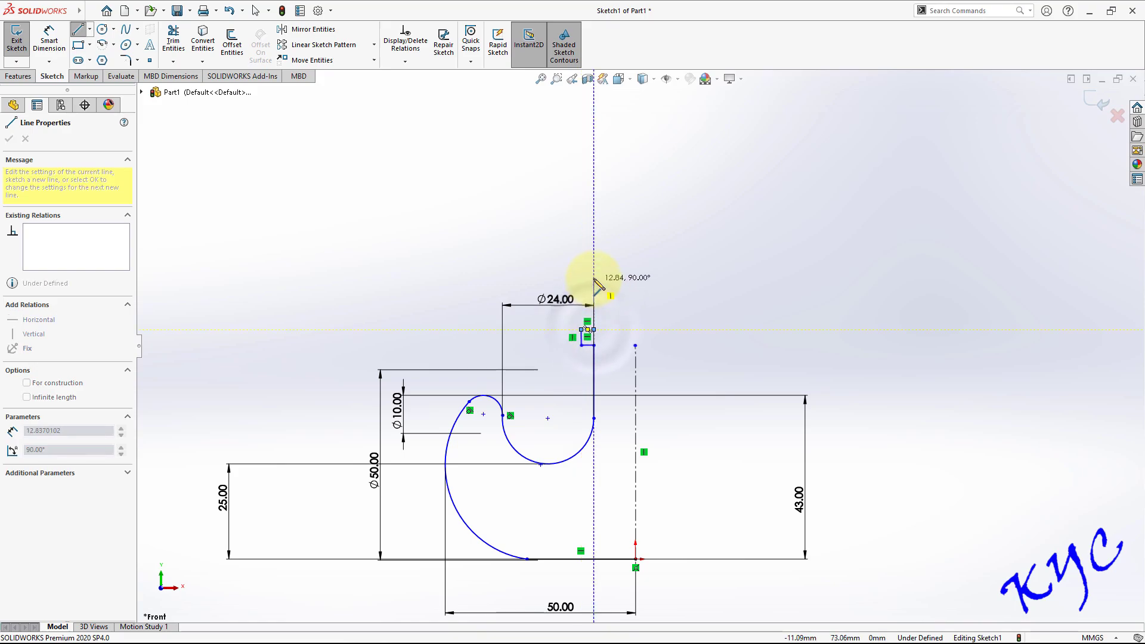
{"action": "left_click", "coordinate": [595, 208]}
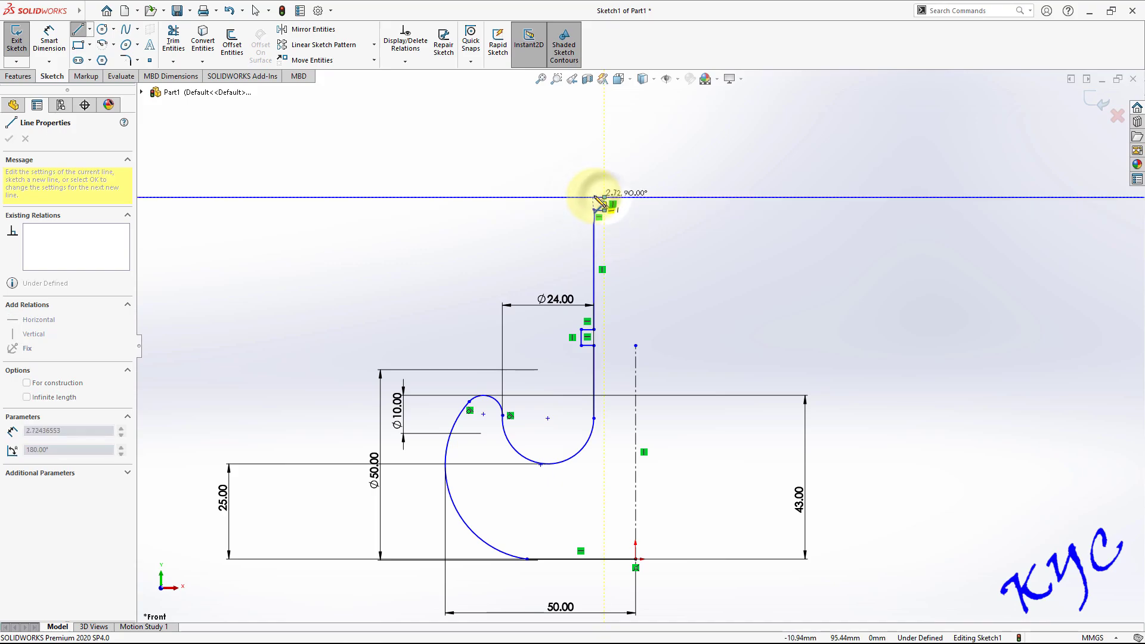
Step: Continue the line chain with a small inward notch, a vertical edge about 17 mm long, a horizontal top edge, and a vertical line down to the origin
{"action": "key", "text": "z"}
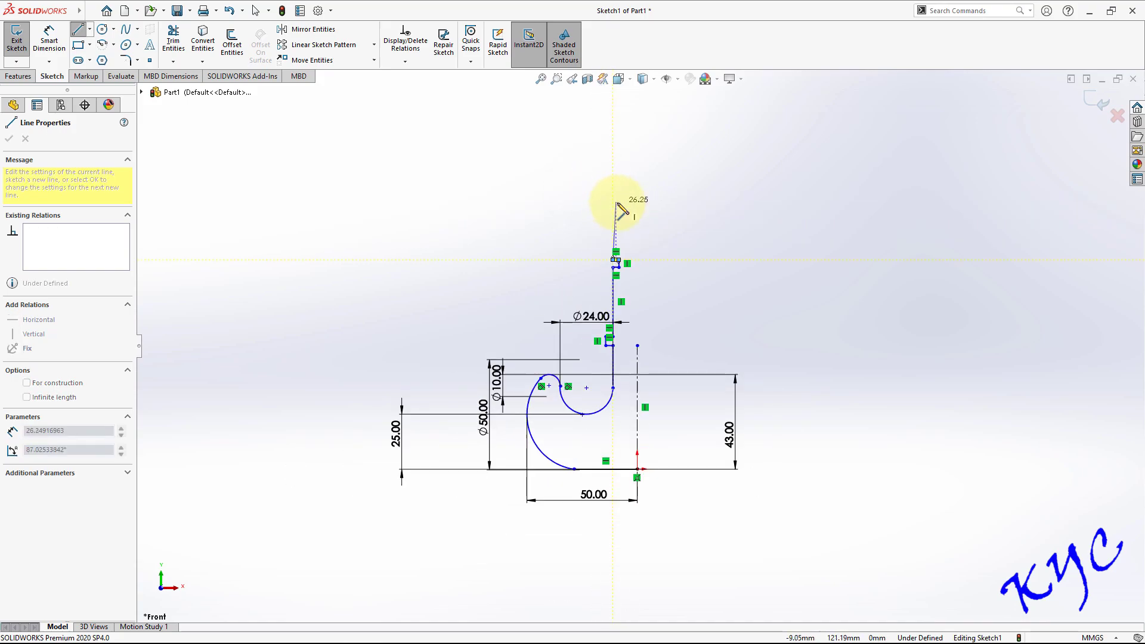
{"action": "left_click", "coordinate": [614, 222]}
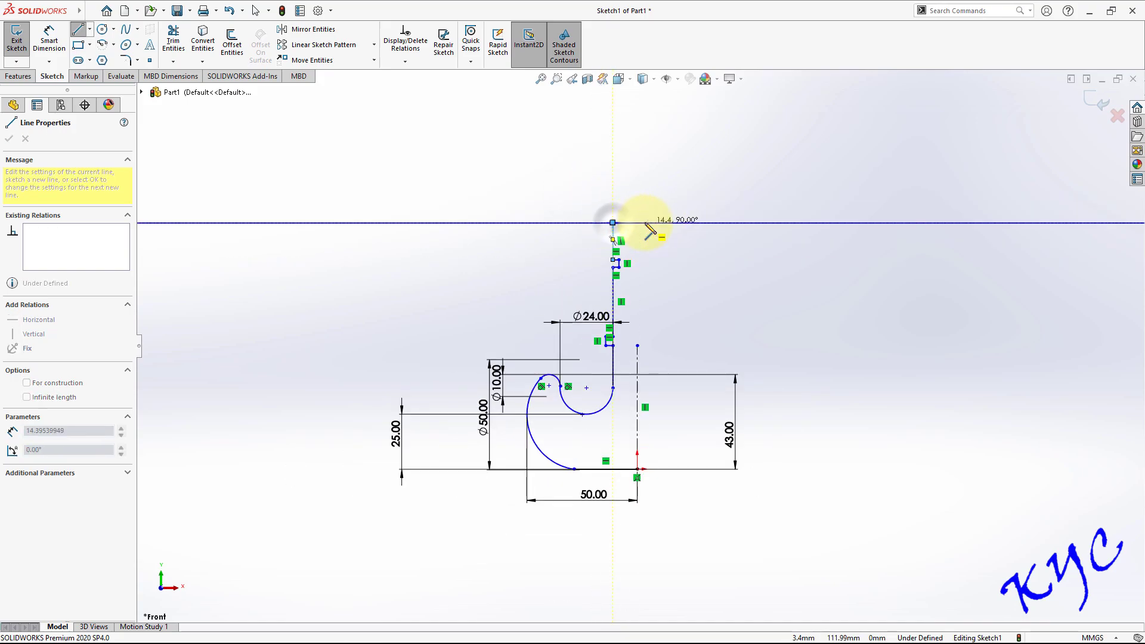
{"action": "left_click", "coordinate": [638, 222]}
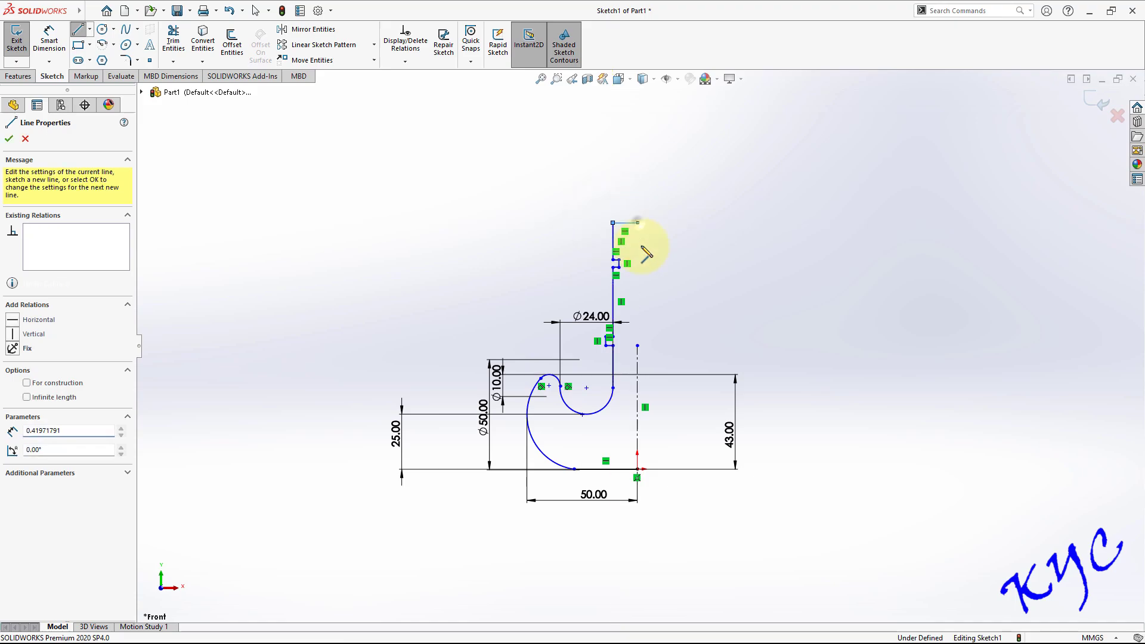
{"action": "left_click", "coordinate": [637, 469]}
{"action": "scroll", "coordinate": [738, 241], "scroll_direction": "down", "scroll_amount": 3}
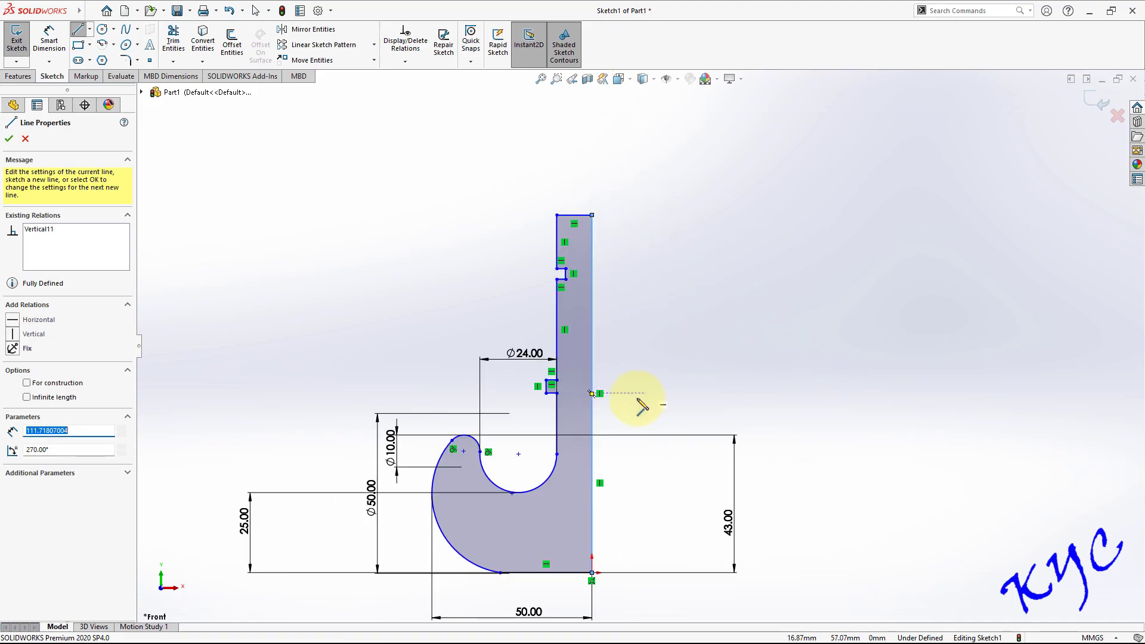
{"action": "key", "text": "Escape"}
{"action": "middle_click_drag", "start_coordinate": [639, 442], "coordinate": [591, 389], "text": "ctrl"}
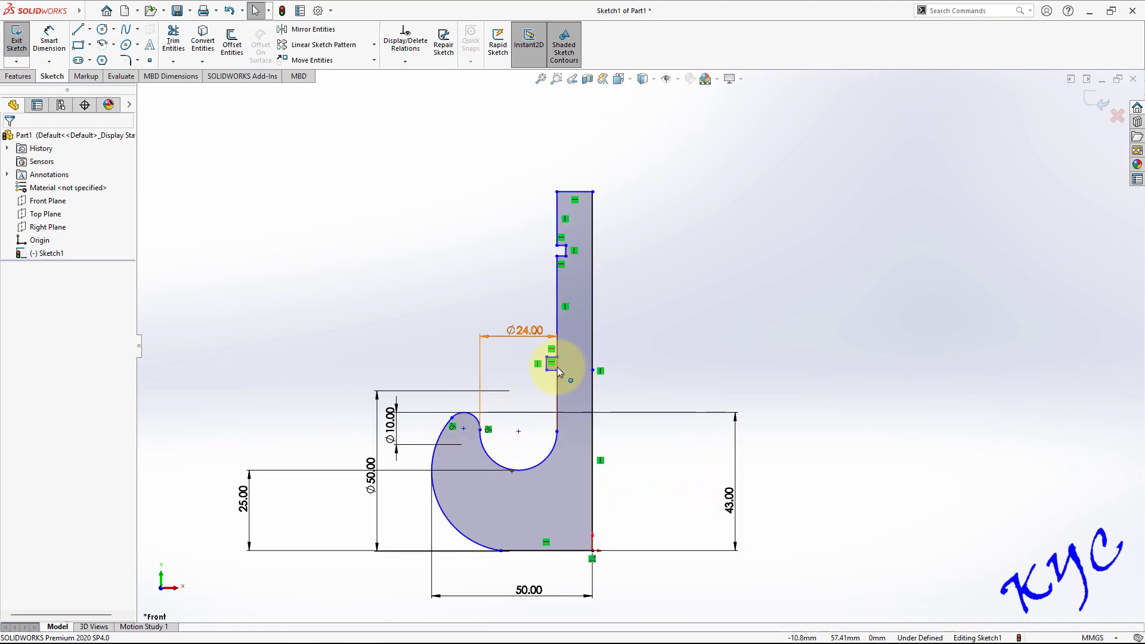
Step: Dimension the tab's lower edge 32 mm above the top of the 10 mm arc
{"action": "left_click", "coordinate": [49, 42]}
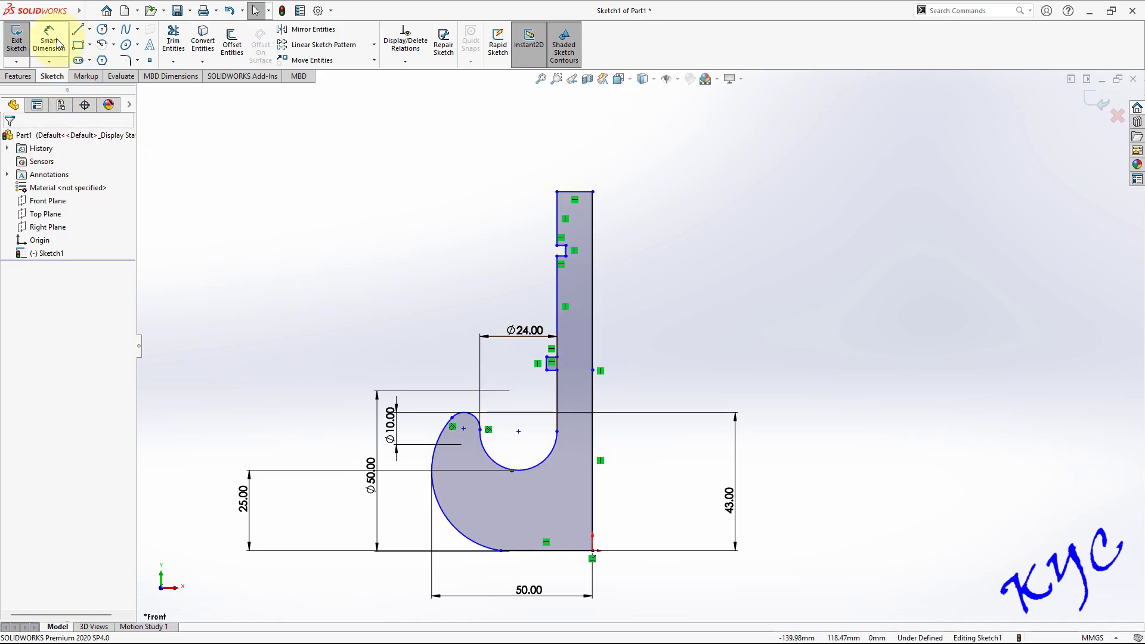
{"action": "left_click", "coordinate": [552, 371]}
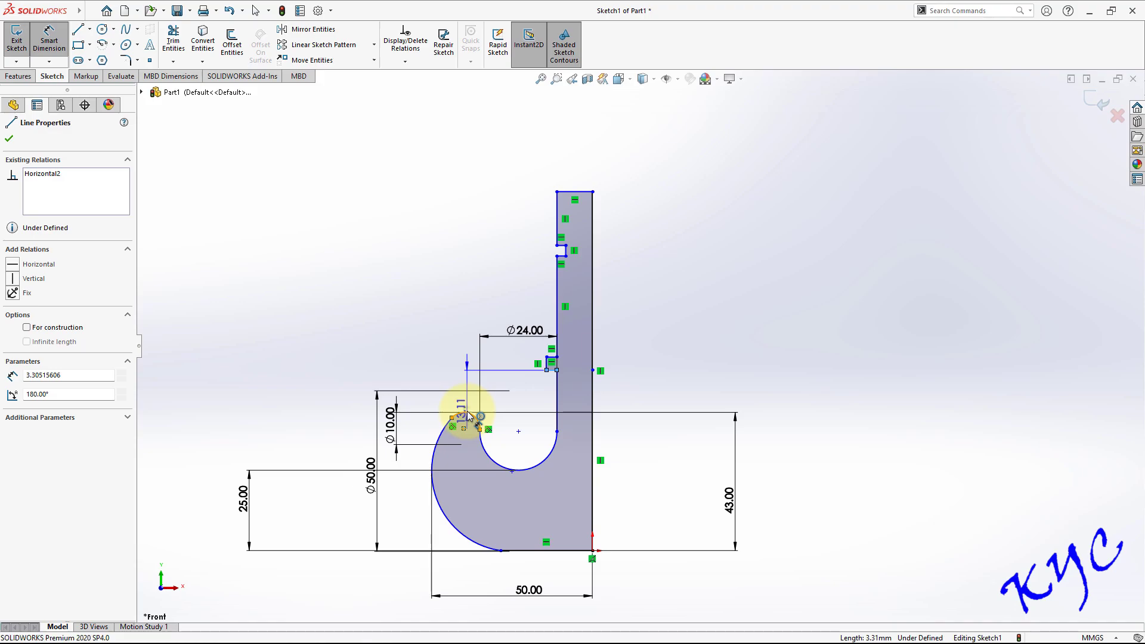
{"action": "left_click", "coordinate": [330, 379]}
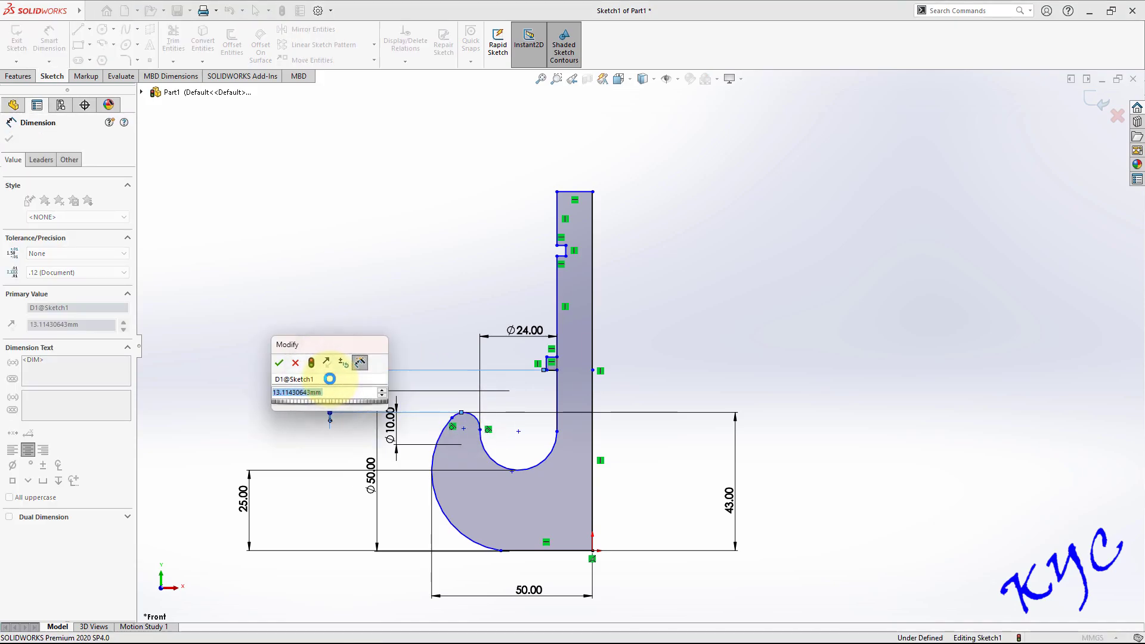
{"action": "type", "text": "32"}
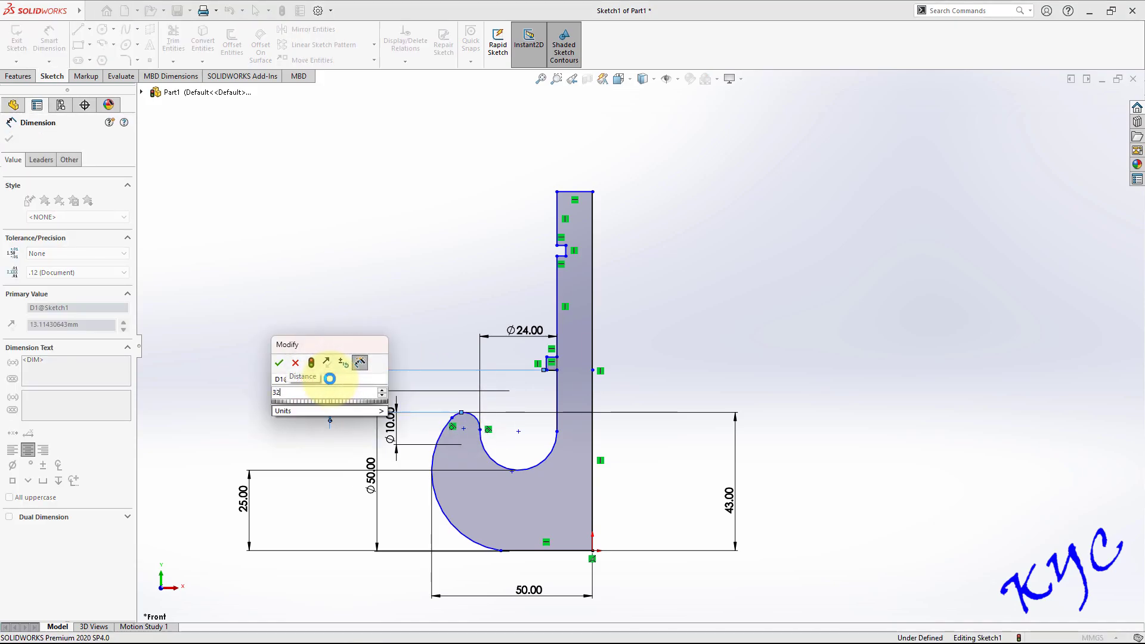
{"action": "key", "text": "Return"}
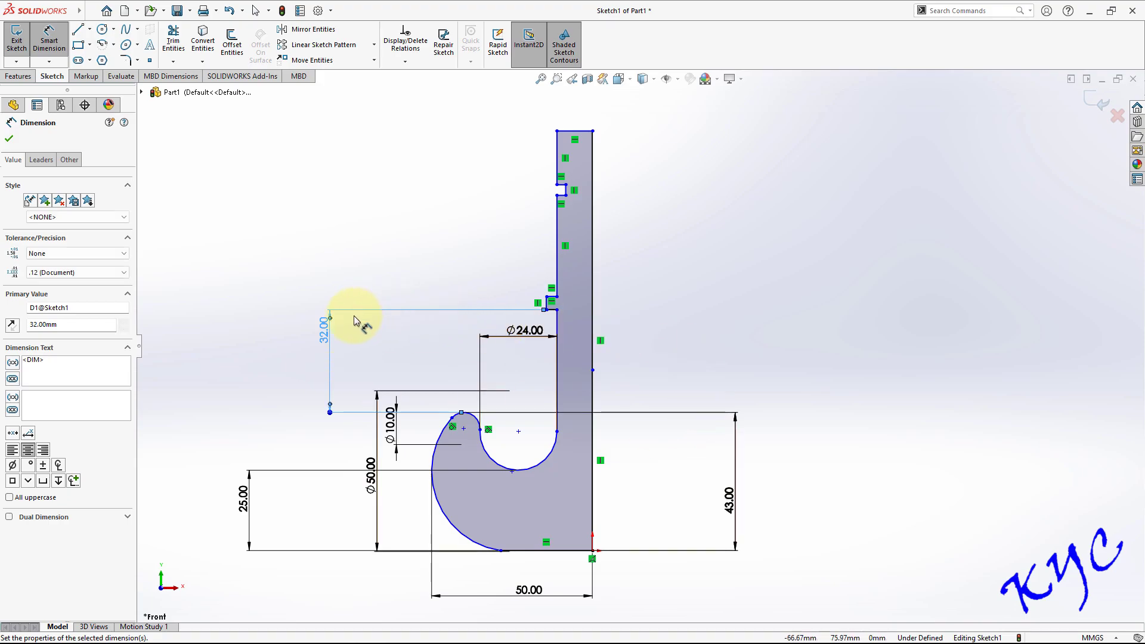
{"action": "left_click", "coordinate": [719, 355]}
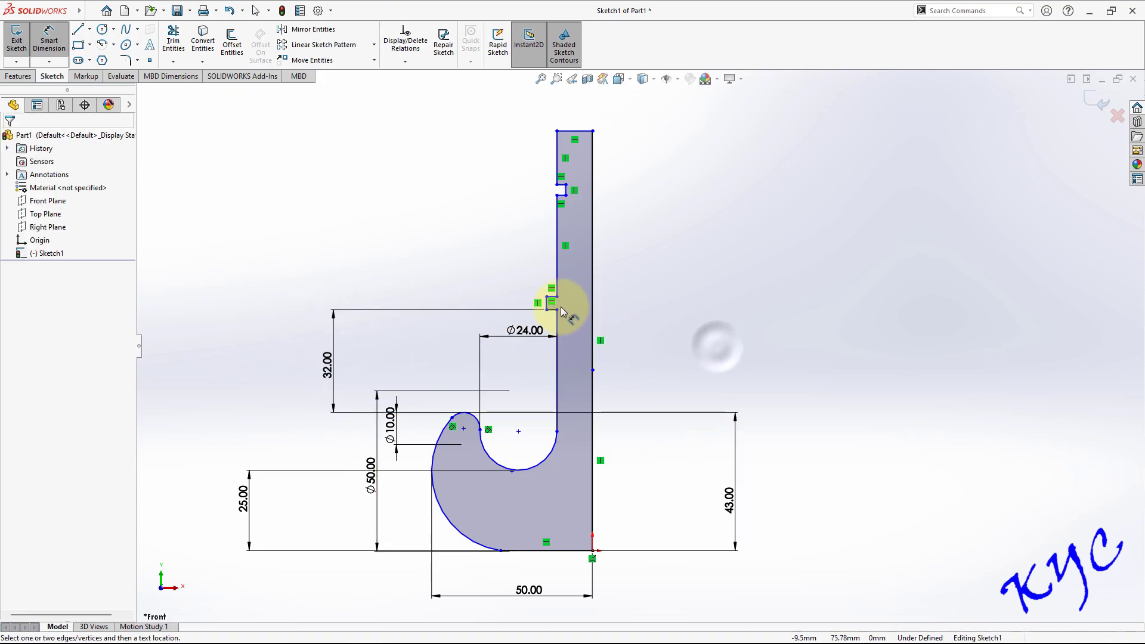
Step: Dimension the height of the small outward tab as 5 mm
{"action": "left_click", "coordinate": [545, 303]}
{"action": "left_click", "coordinate": [333, 295]}
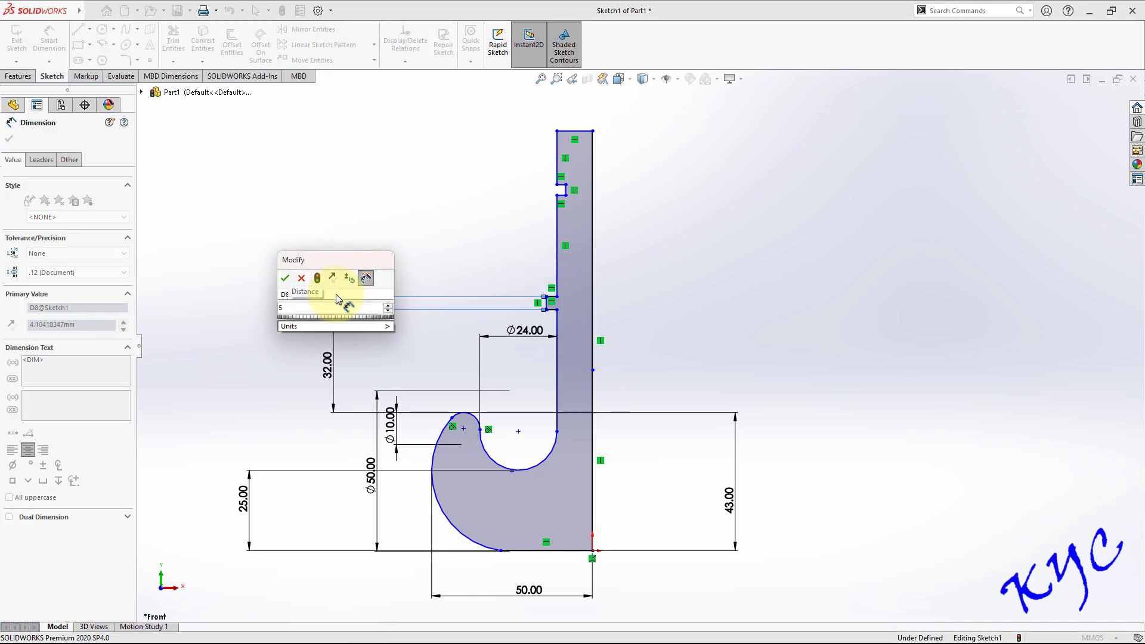
{"action": "key", "text": "Return"}
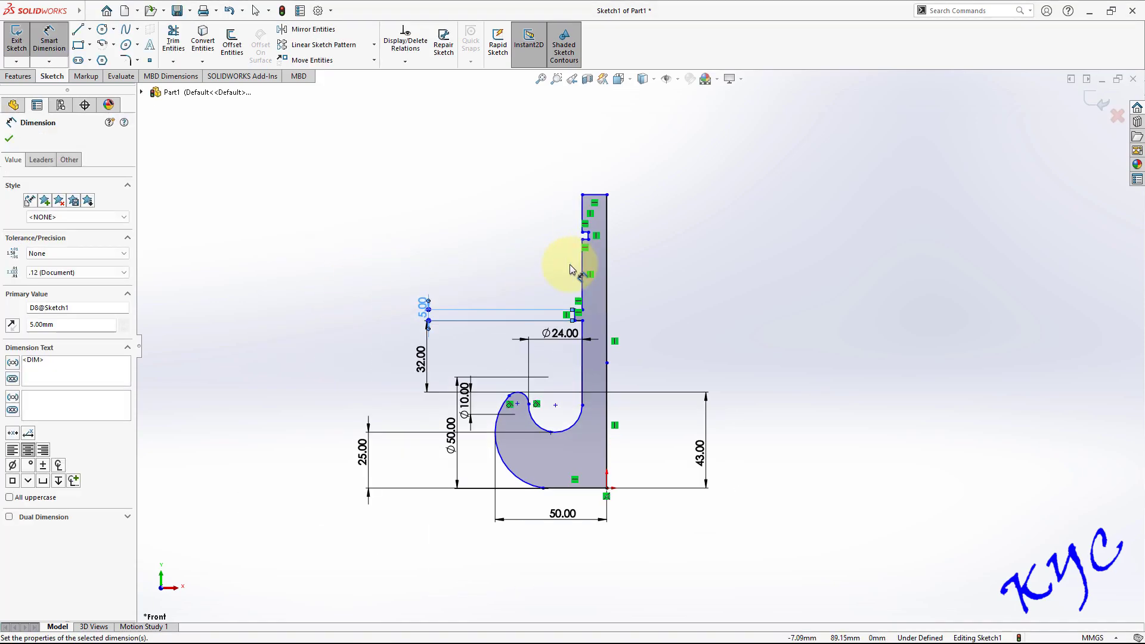
Step: Dimension the vertical edge between the tab and the notch as 32 mm
{"action": "scroll", "coordinate": [583, 258], "scroll_direction": "down", "scroll_amount": 2}
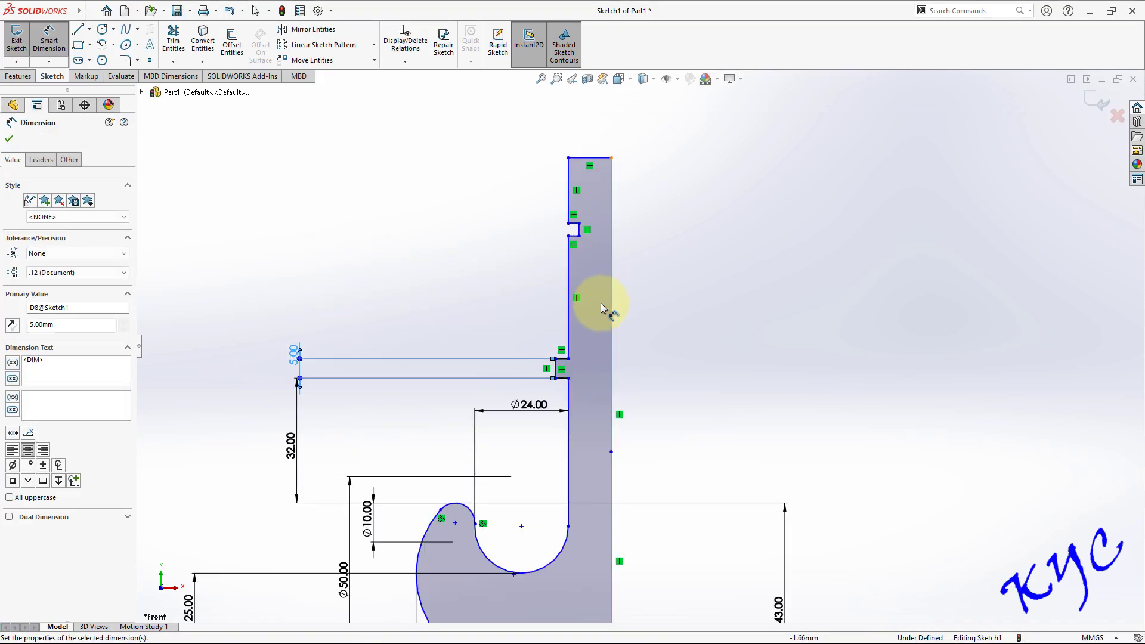
{"action": "left_click", "coordinate": [570, 297]}
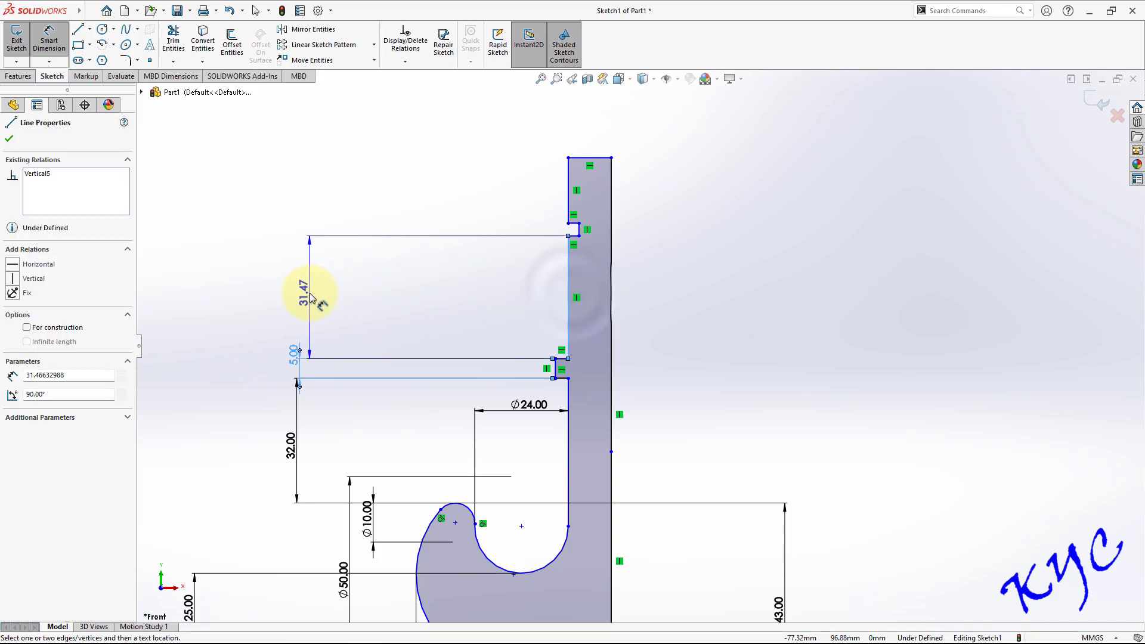
{"action": "left_click", "coordinate": [307, 292]}
{"action": "type", "text": "32"}
{"action": "key", "text": "Return"}
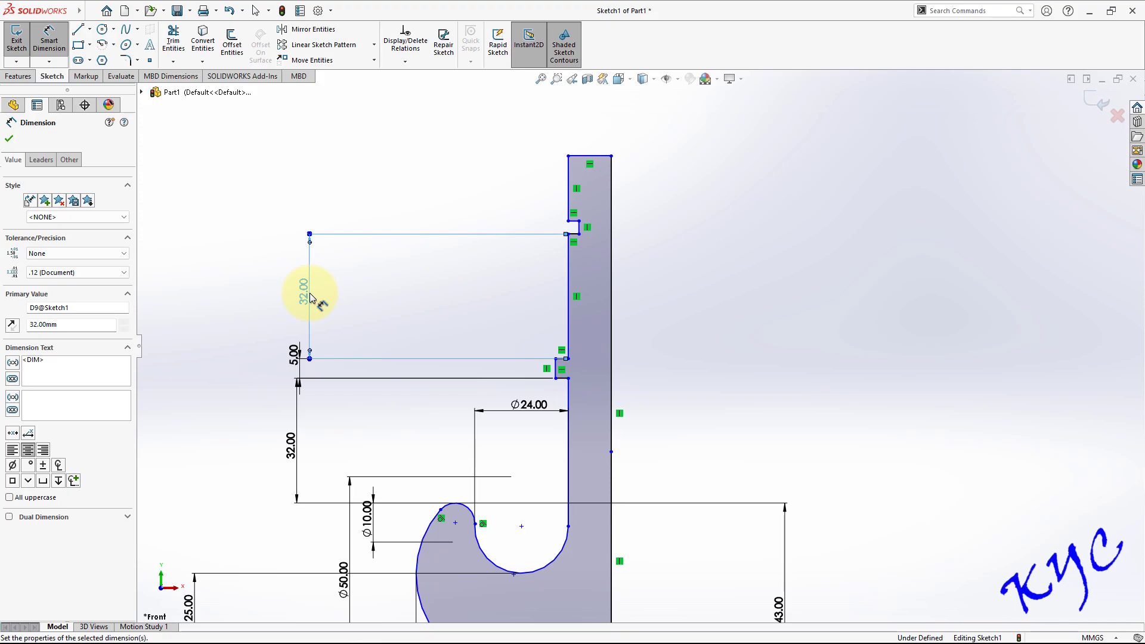
Step: Dimension the vertical edge between the notch and the top edge as 16 mm
{"action": "scroll", "coordinate": [606, 235], "scroll_direction": "up", "scroll_amount": 1}
{"action": "scroll", "coordinate": [606, 245], "scroll_direction": "down", "scroll_amount": 1}
{"action": "left_click", "coordinate": [600, 250]}
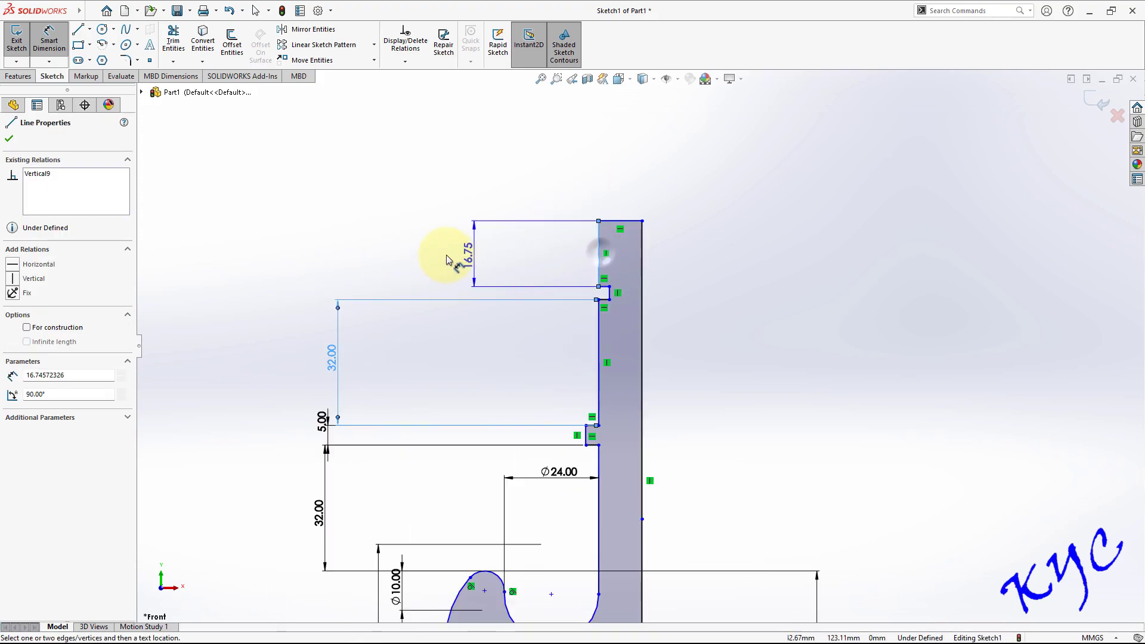
{"action": "left_click", "coordinate": [373, 262]}
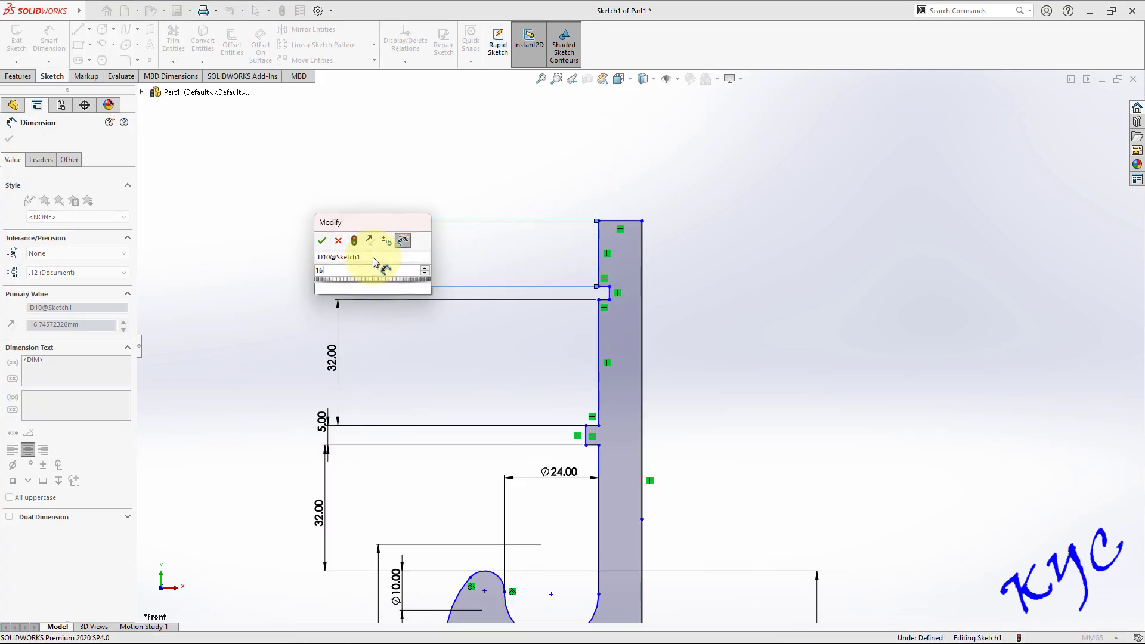
{"action": "key", "text": "Return"}
Step: Dimension the profile's overall height from the bottom edge to the top edge as 130 mm
{"action": "scroll", "coordinate": [716, 346], "scroll_direction": "up", "scroll_amount": 2}
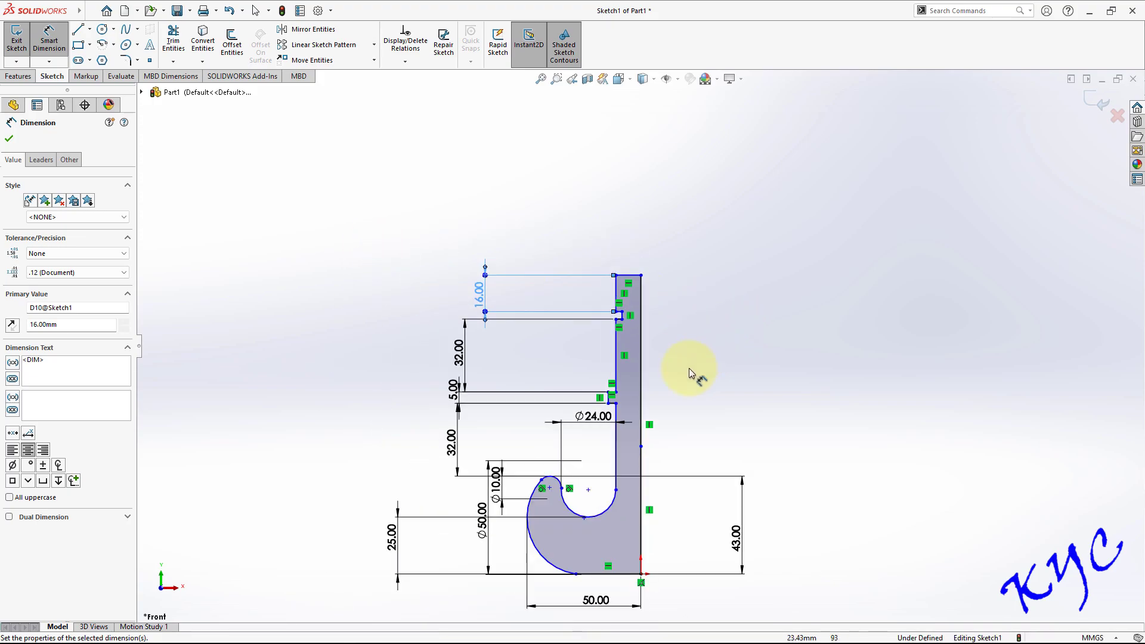
{"action": "left_click", "coordinate": [625, 275]}
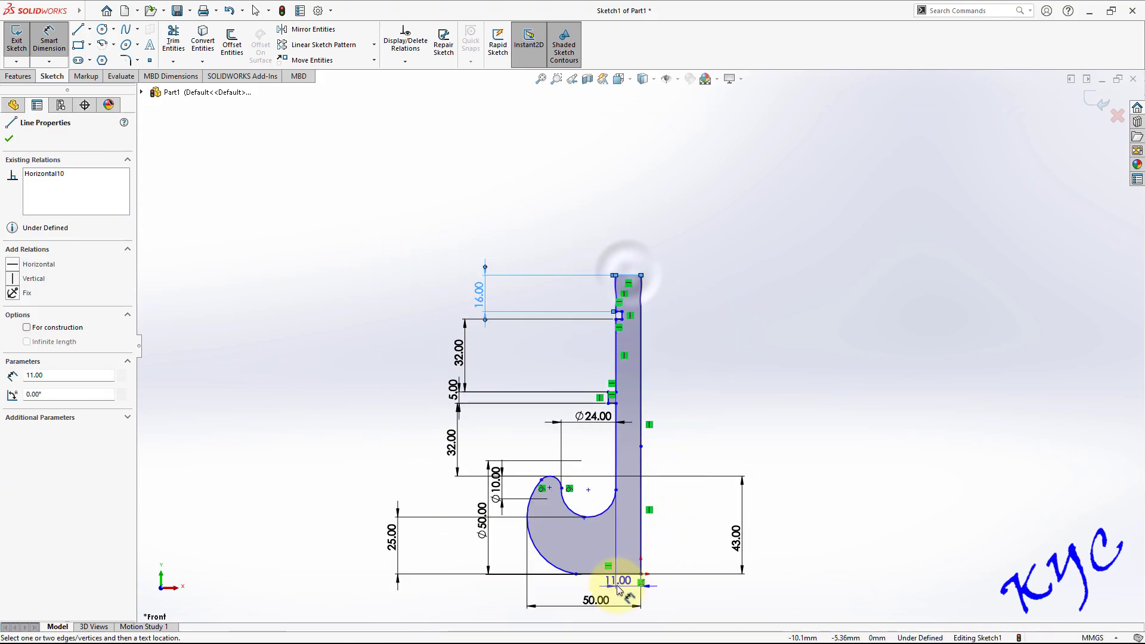
{"action": "left_click", "coordinate": [620, 573]}
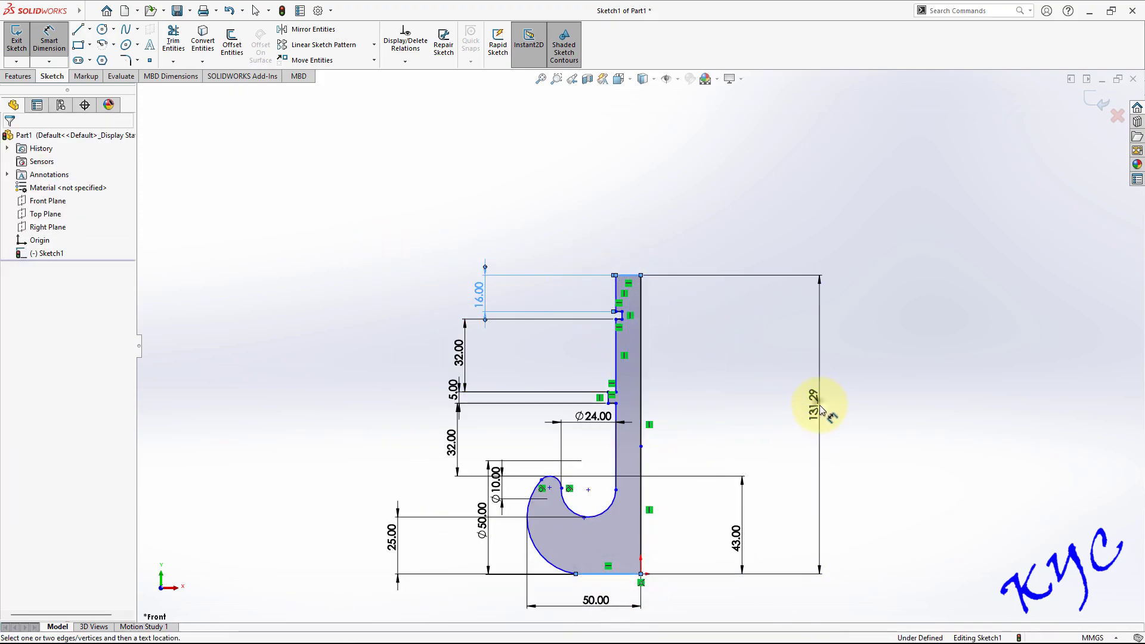
{"action": "left_click", "coordinate": [819, 405]}
{"action": "type", "text": "130"}
{"action": "key", "text": "Return"}
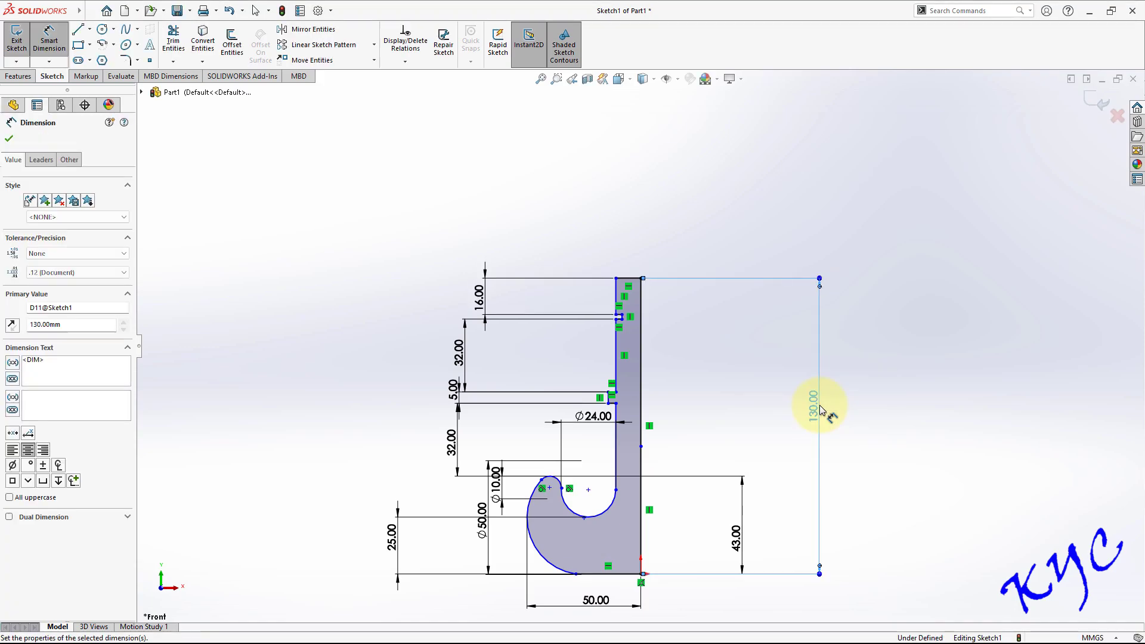
Step: Dimension the shank's width at the top section above the notch as 8 mm
{"action": "scroll", "coordinate": [686, 350], "scroll_direction": "down", "scroll_amount": 3}
{"action": "scroll", "coordinate": [612, 362], "scroll_direction": "up", "scroll_amount": 2}
{"action": "scroll", "coordinate": [530, 265], "scroll_direction": "down", "scroll_amount": 2}
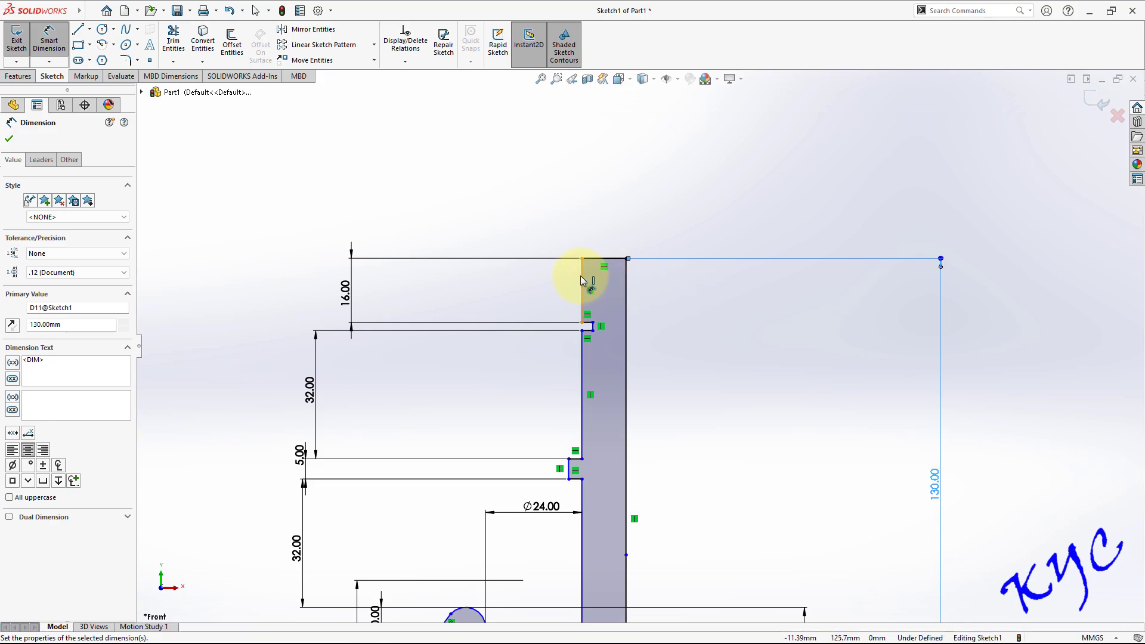
{"action": "left_click", "coordinate": [625, 270]}
{"action": "left_click", "coordinate": [604, 232]}
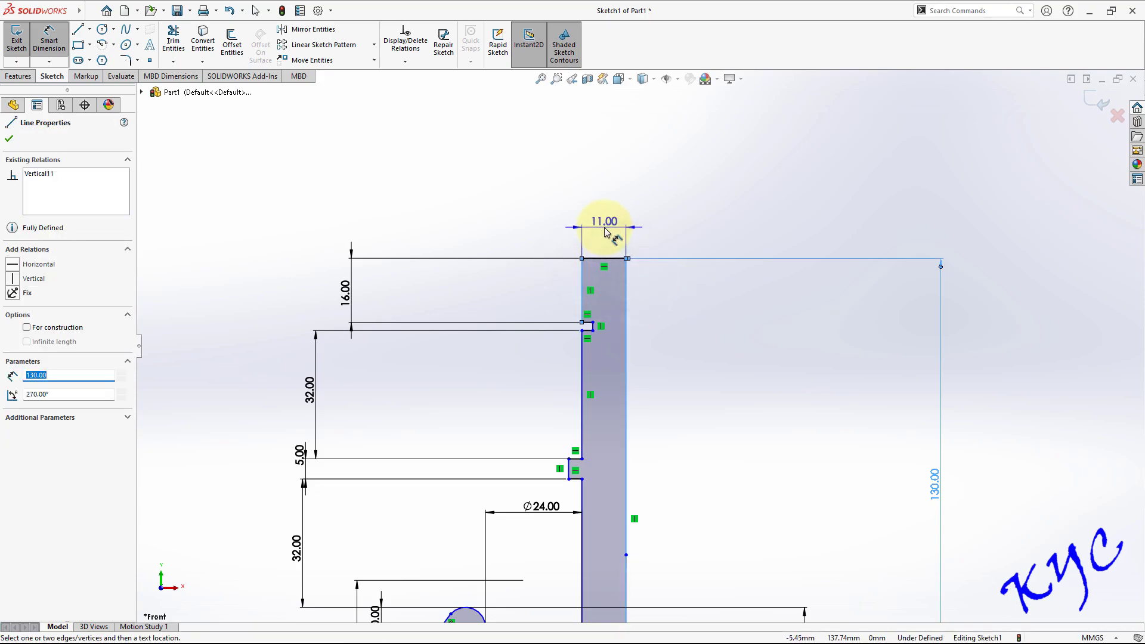
{"action": "type", "text": "8"}
{"action": "key", "text": "Return"}
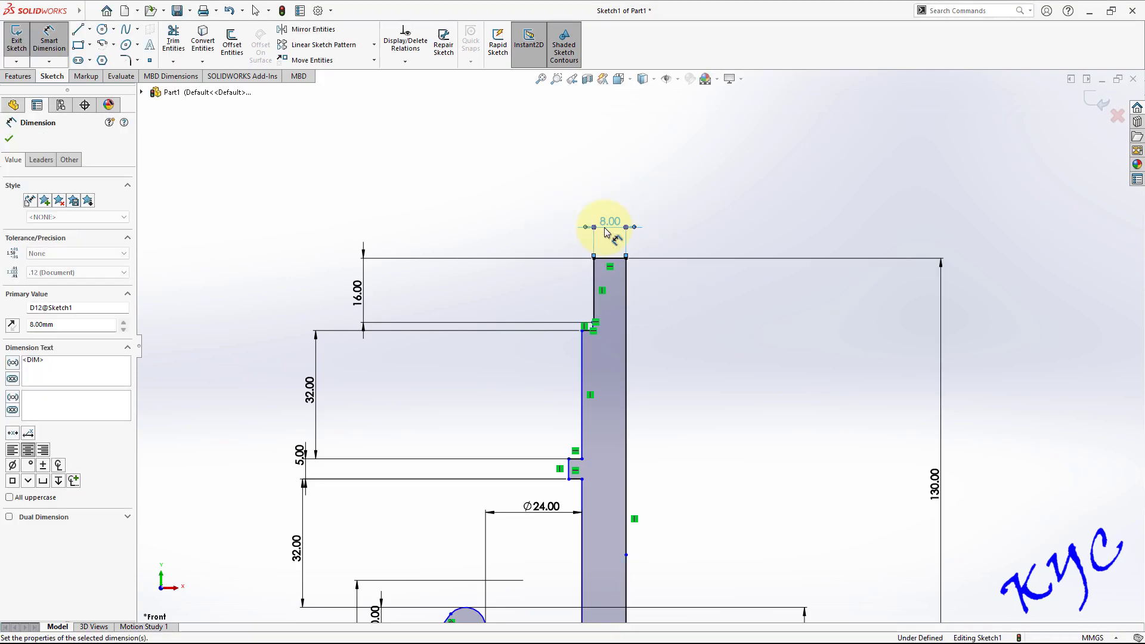
Step: Dimension the shank's width between the notch and the tab as 10 mm
{"action": "left_click", "coordinate": [583, 390]}
{"action": "left_click", "coordinate": [625, 384]}
{"action": "left_click", "coordinate": [596, 380]}
{"action": "type", "text": "10"}
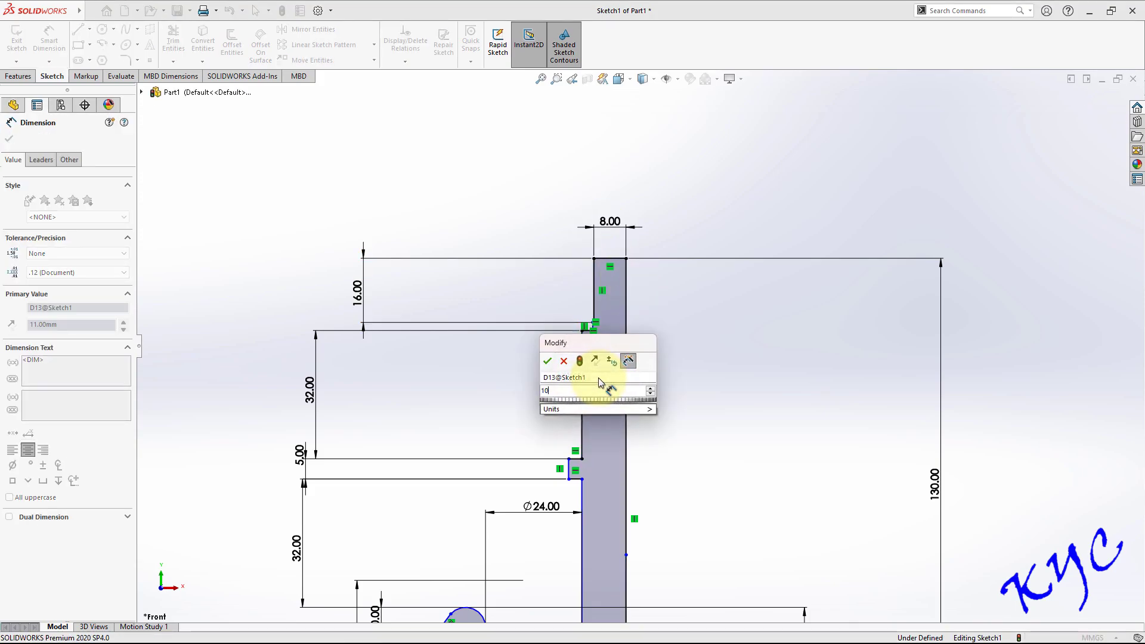
{"action": "key", "text": "Return"}
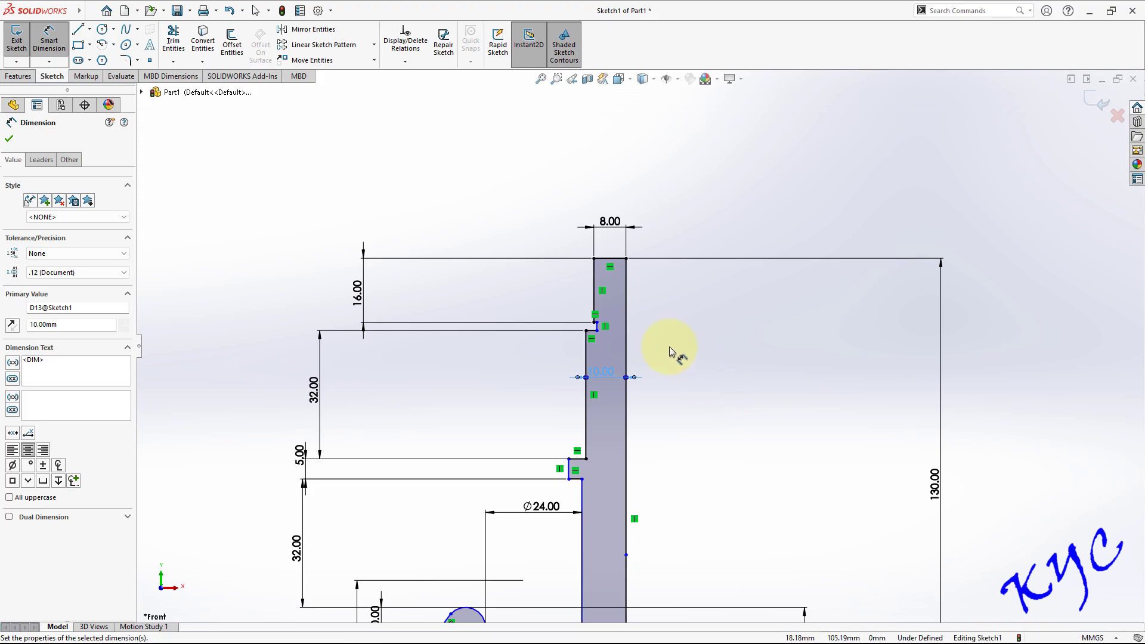
Step: Dimension the distance from the notch's inner edge to the long straight vertical edge as 6.5 mm
{"action": "scroll", "coordinate": [627, 322], "scroll_direction": "down", "scroll_amount": 5}
{"action": "left_click", "coordinate": [548, 338]}
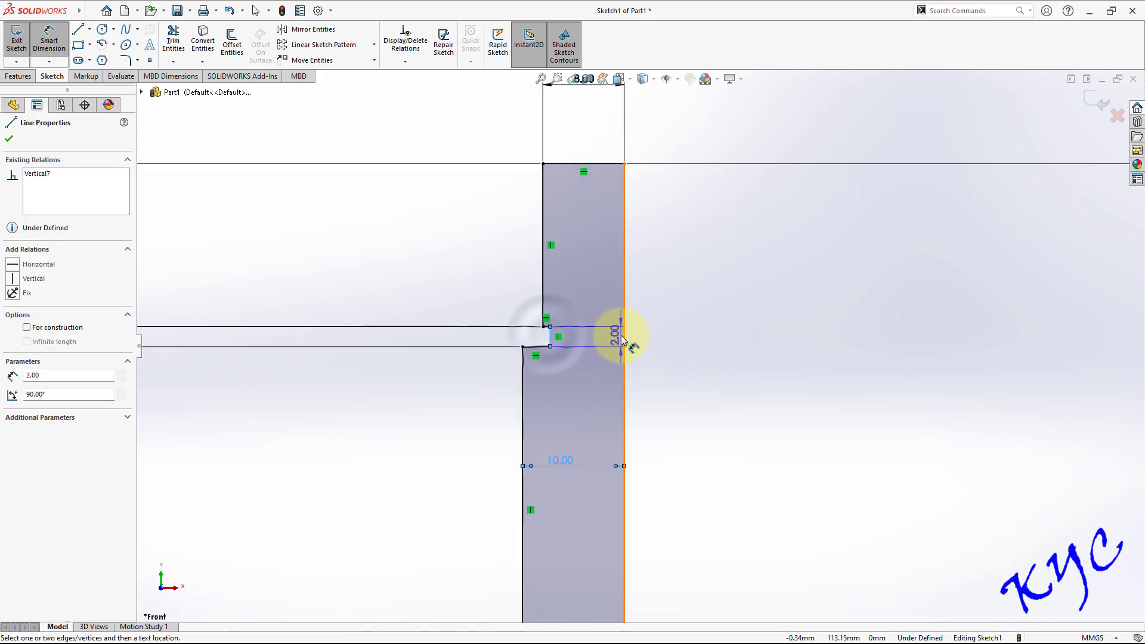
{"action": "left_click", "coordinate": [621, 335]}
{"action": "left_click", "coordinate": [586, 353]}
{"action": "type", "text": "6.5"}
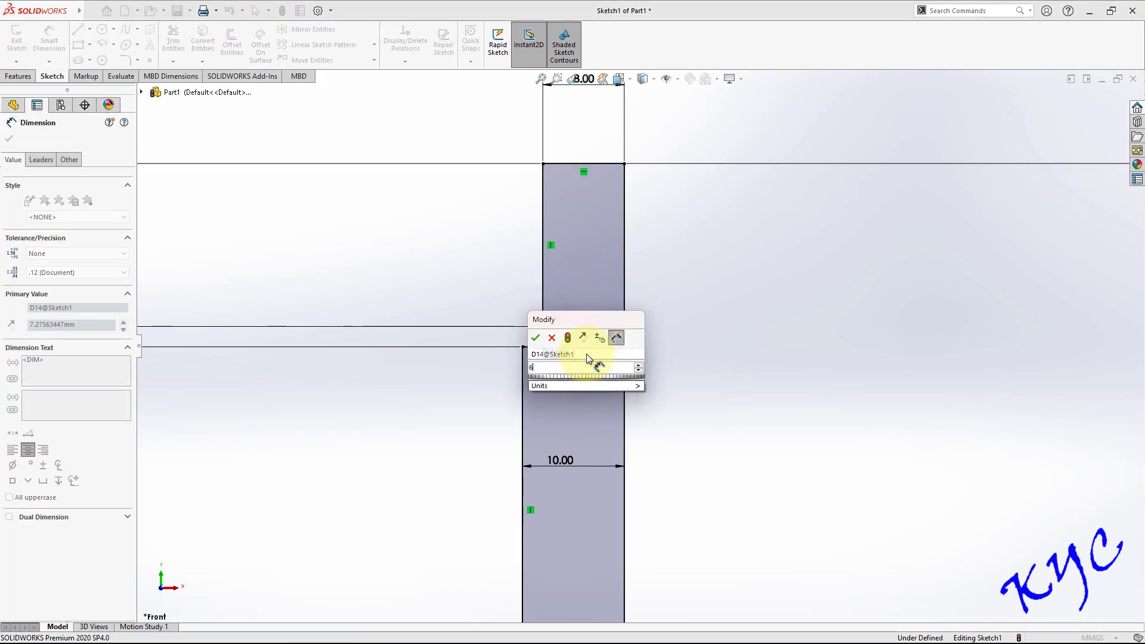
{"action": "key", "text": "Return"}
Step: Dimension the distance from the tab's outer edge to the long straight vertical edge as 15 mm
{"action": "scroll", "coordinate": [670, 449], "scroll_direction": "up", "scroll_amount": 5}
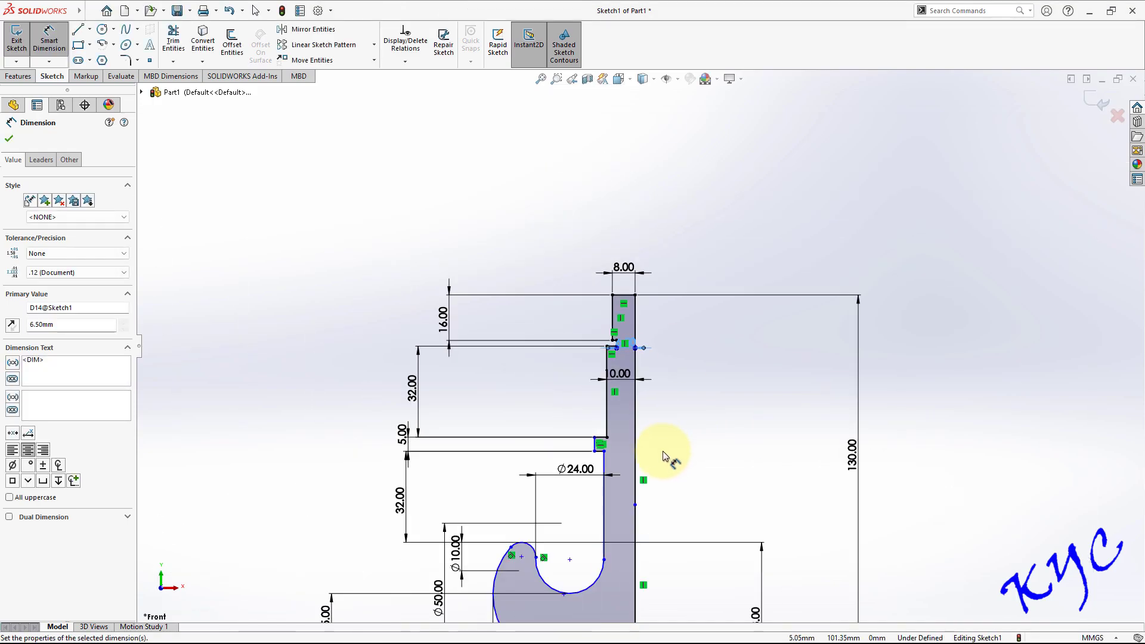
{"action": "scroll", "coordinate": [639, 460], "scroll_direction": "down", "scroll_amount": 5}
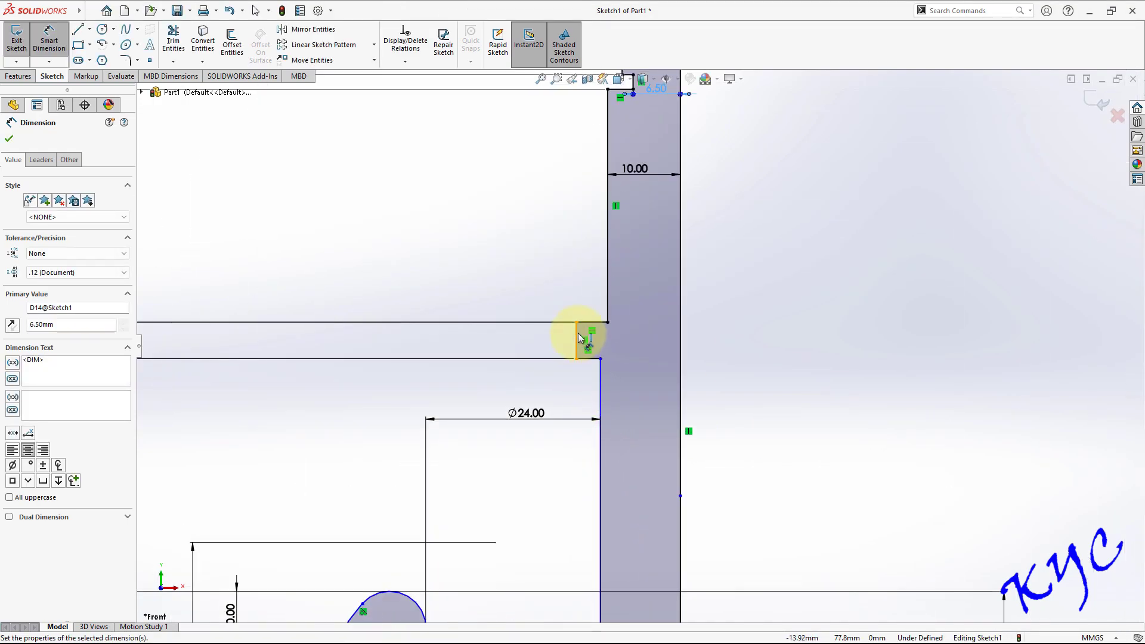
{"action": "left_click", "coordinate": [577, 340]}
{"action": "left_click", "coordinate": [680, 331]}
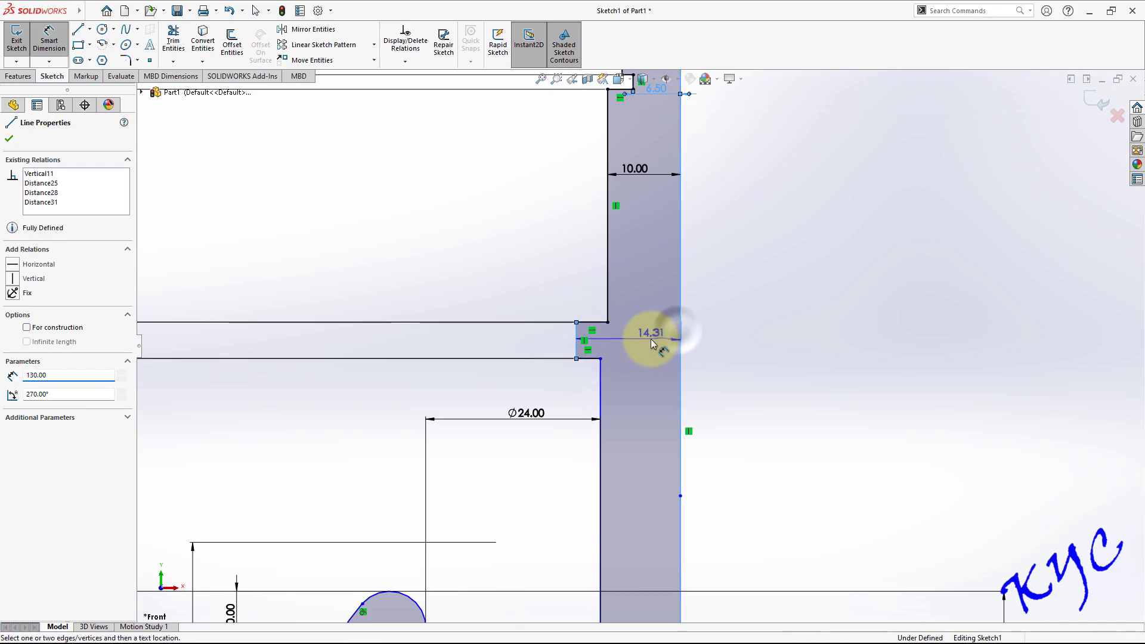
{"action": "left_click", "coordinate": [650, 339]}
{"action": "type", "text": "15"}
{"action": "key", "text": "Return"}
Step: Dimension the shank's width below the tab as 11 mm
{"action": "scroll", "coordinate": [657, 340], "scroll_direction": "up", "scroll_amount": 4}
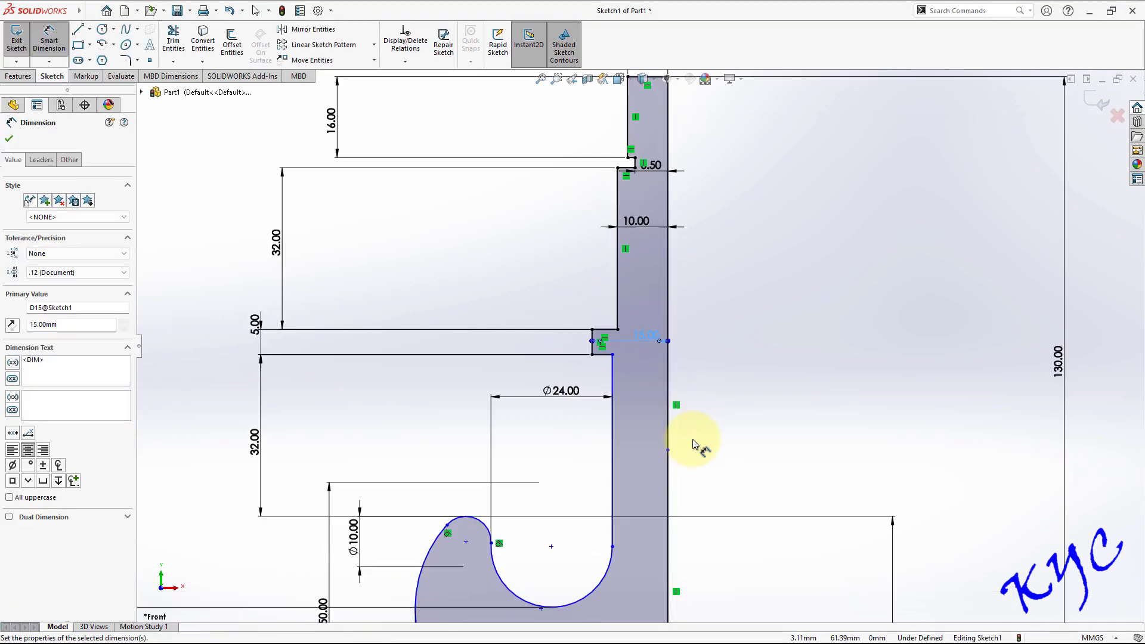
{"action": "scroll", "coordinate": [596, 396], "scroll_direction": "down", "scroll_amount": 1}
{"action": "left_click", "coordinate": [623, 391]}
{"action": "left_click", "coordinate": [669, 384]}
{"action": "left_click", "coordinate": [669, 401]}
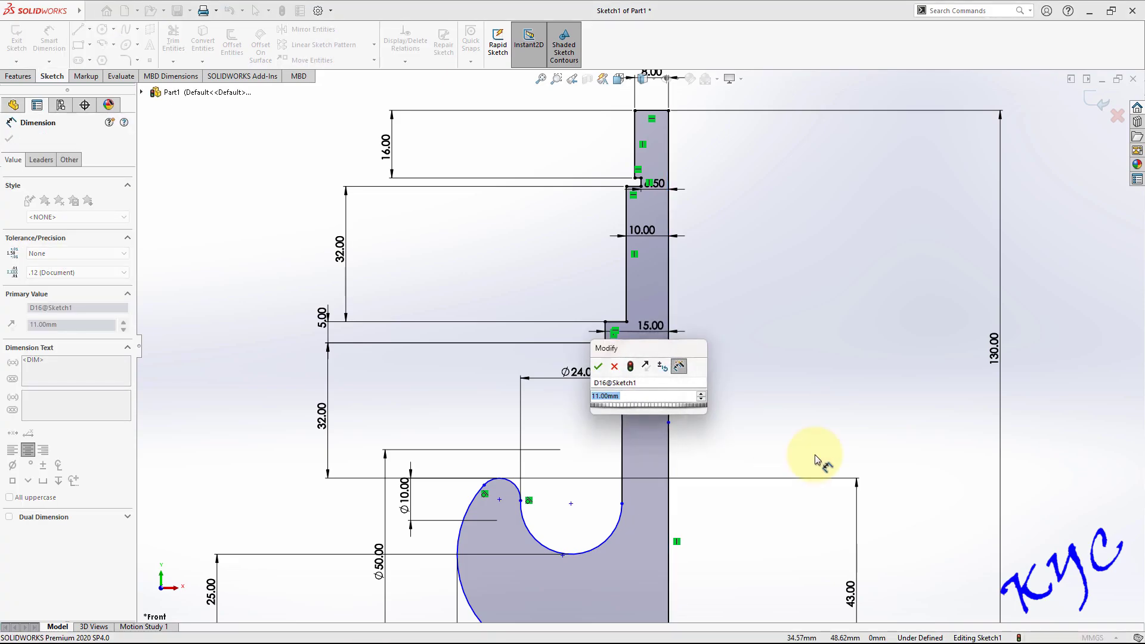
{"action": "type", "text": "11"}
{"action": "key", "text": "Return"}
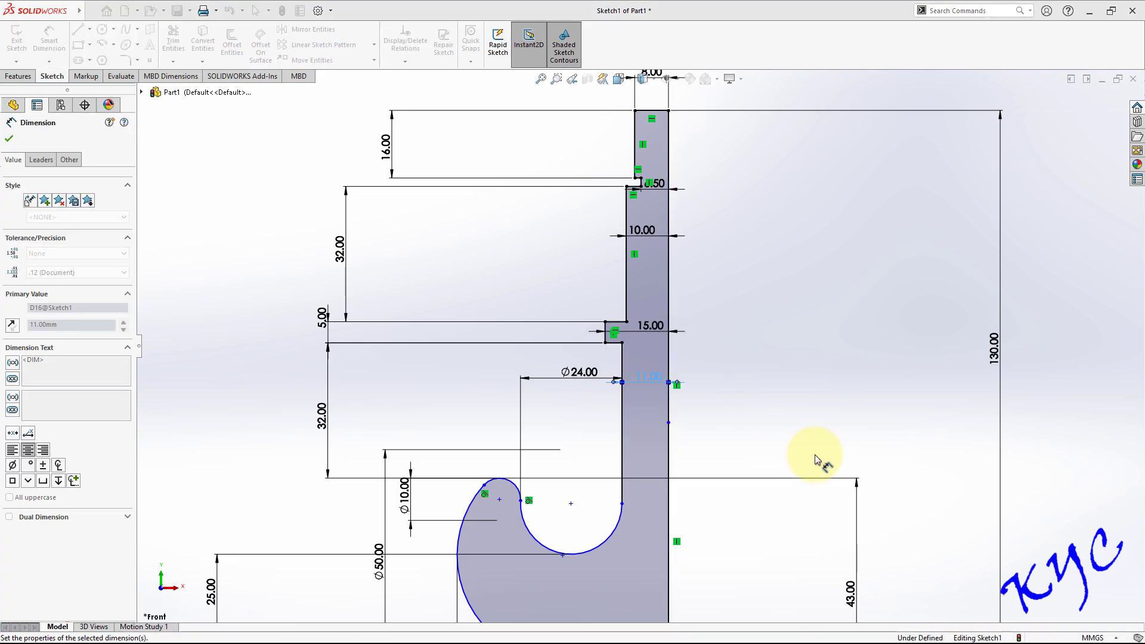
Step: Finish the profile sketch and revolve it 360 degrees about its long straight vertical edge
{"action": "key", "text": "f"}
{"action": "key", "text": "f"}
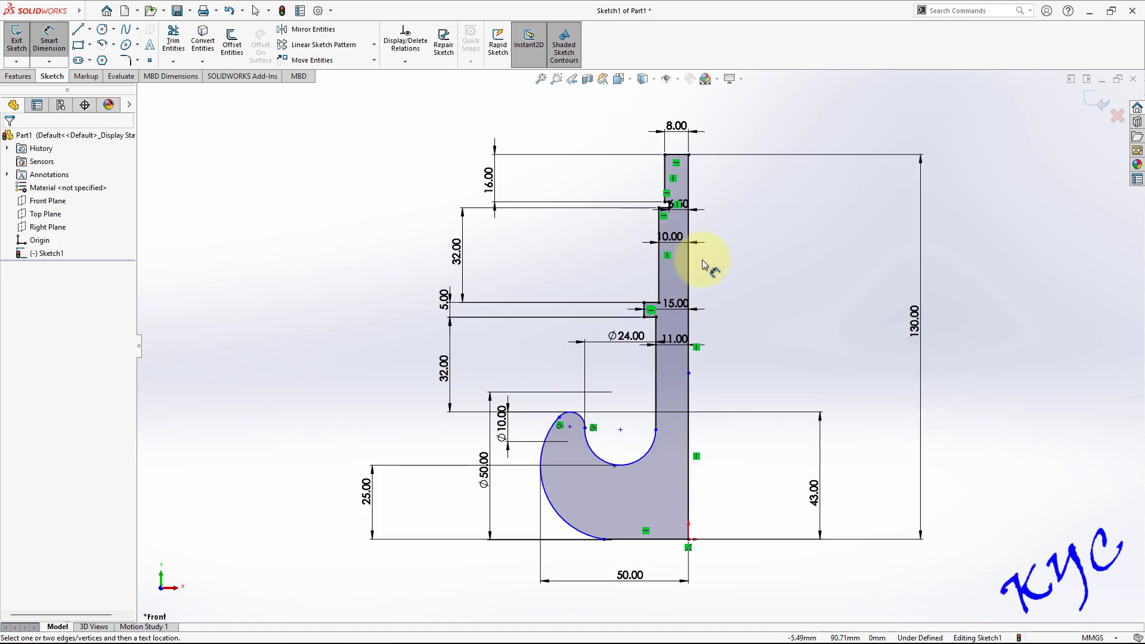
{"action": "scroll", "coordinate": [591, 300], "scroll_direction": "up", "scroll_amount": 3}
{"action": "scroll", "coordinate": [695, 320], "scroll_direction": "down", "scroll_amount": 2}
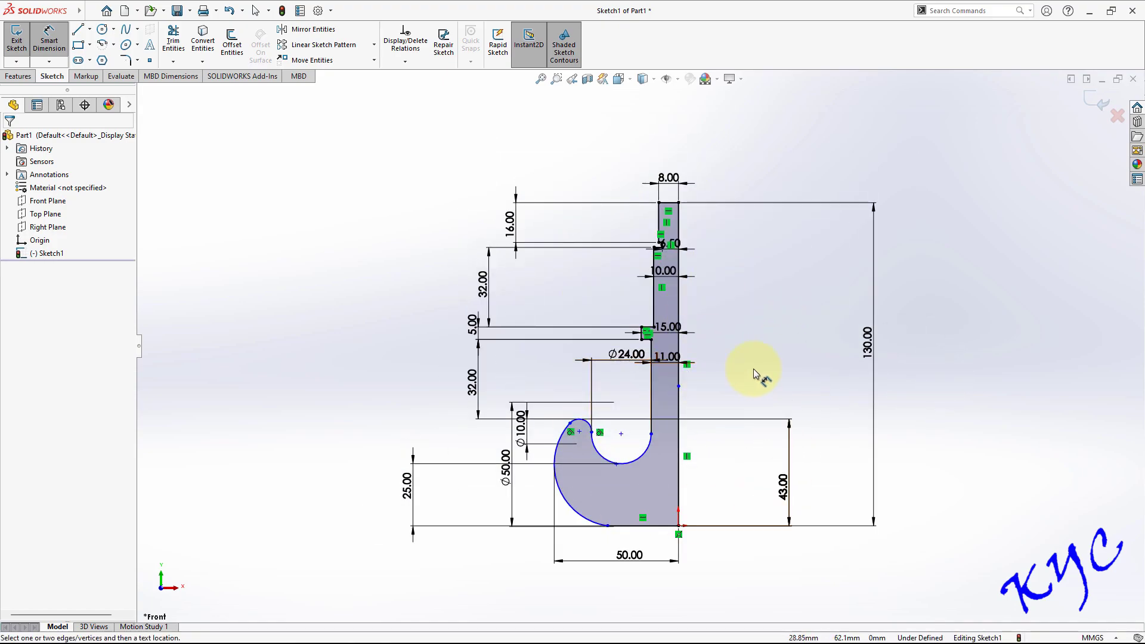
{"action": "left_click", "coordinate": [1097, 98]}
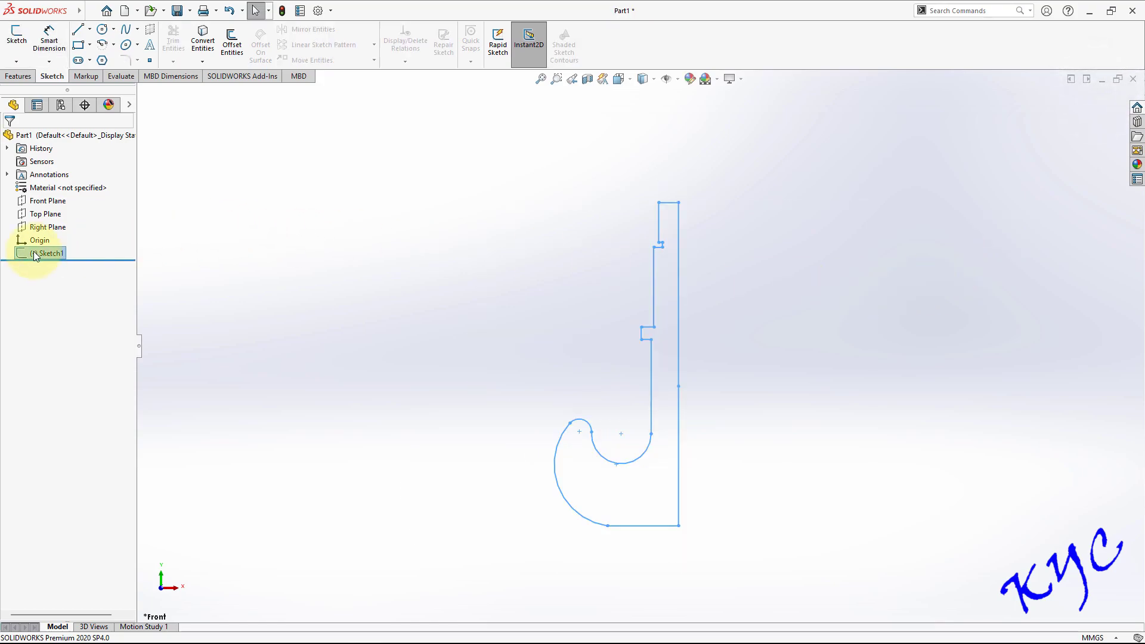
{"action": "left_click", "coordinate": [18, 76]}
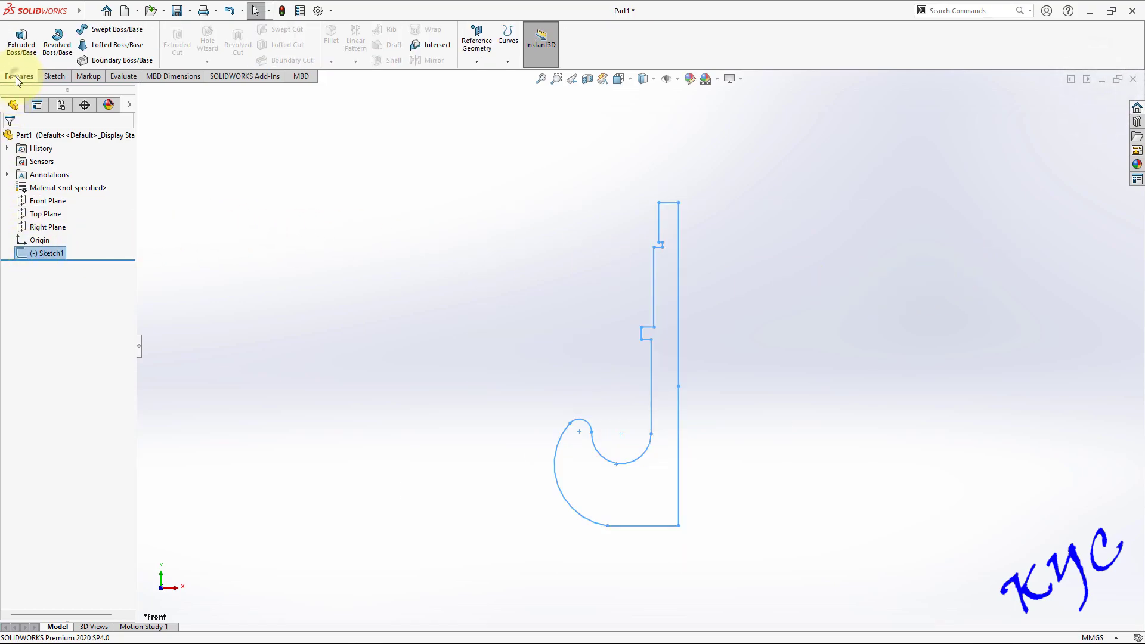
{"action": "left_click", "coordinate": [58, 45]}
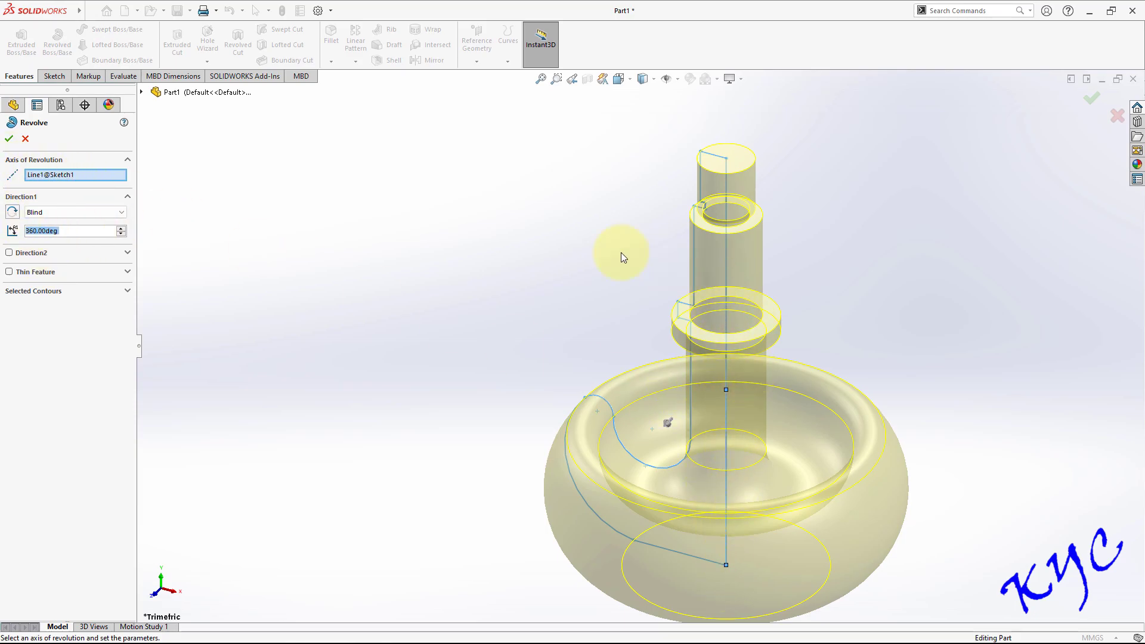
{"action": "left_click", "coordinate": [9, 139]}
{"action": "left_click", "coordinate": [356, 236]}
Step: Sketch a corner rectangle about 109 by 55 mm on the Front Plane around the bowl-shaped base, and close the sketch
{"action": "scroll", "coordinate": [576, 376], "scroll_direction": "up", "scroll_amount": 3}
{"action": "scroll", "coordinate": [765, 398], "scroll_direction": "down", "scroll_amount": 3}
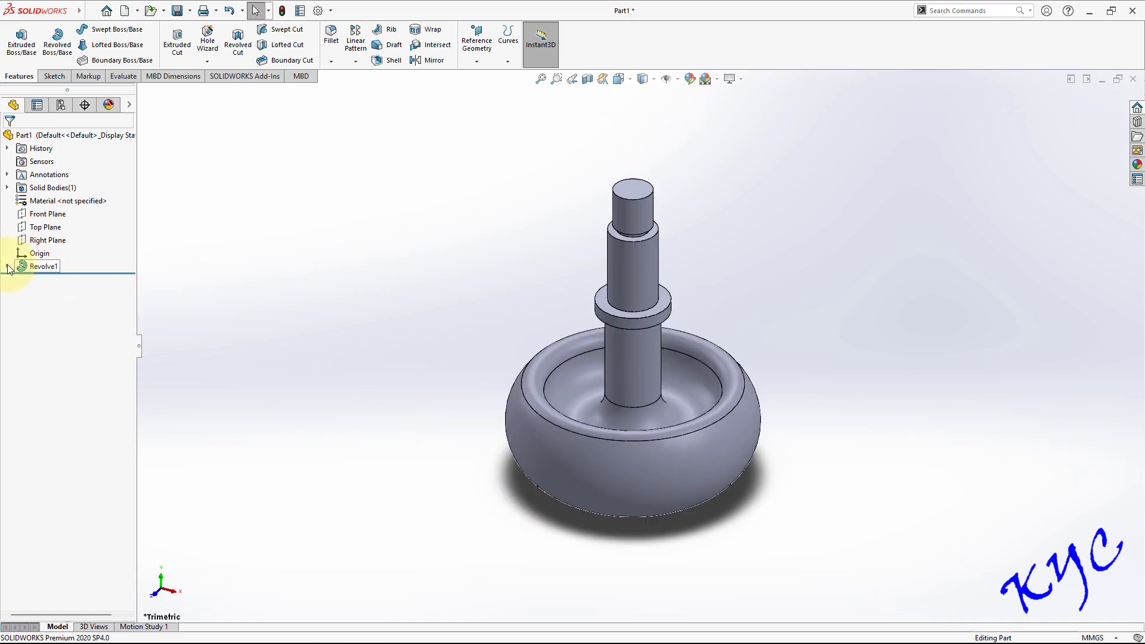
{"action": "right_click", "coordinate": [46, 213]}
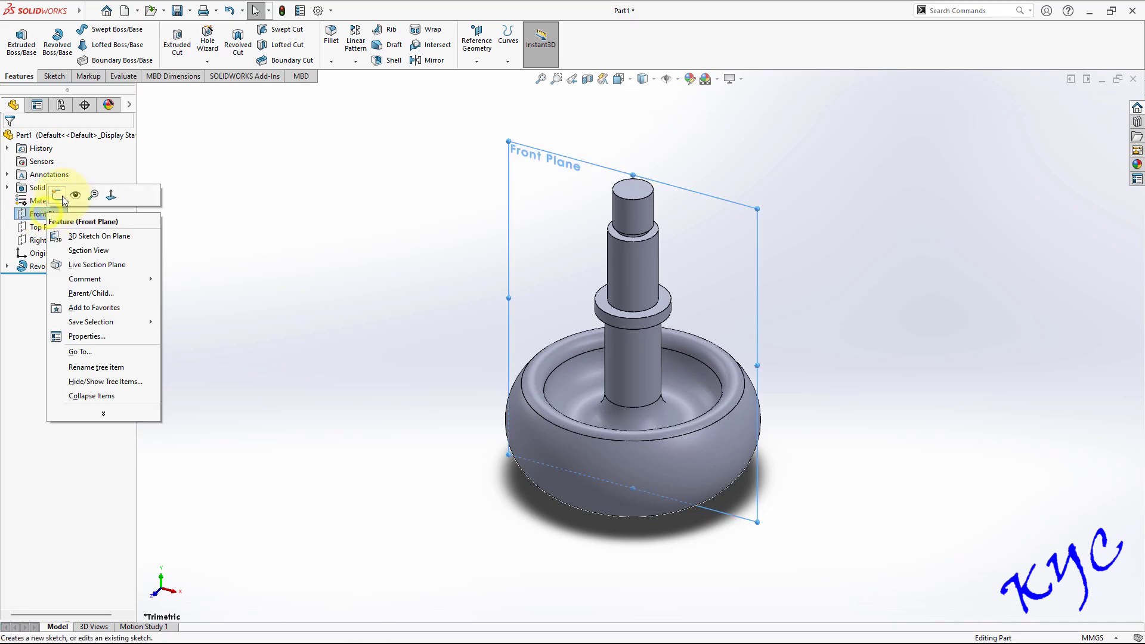
{"action": "left_click", "coordinate": [61, 196]}
{"action": "right_click", "coordinate": [50, 216]}
{"action": "left_click", "coordinate": [109, 195]}
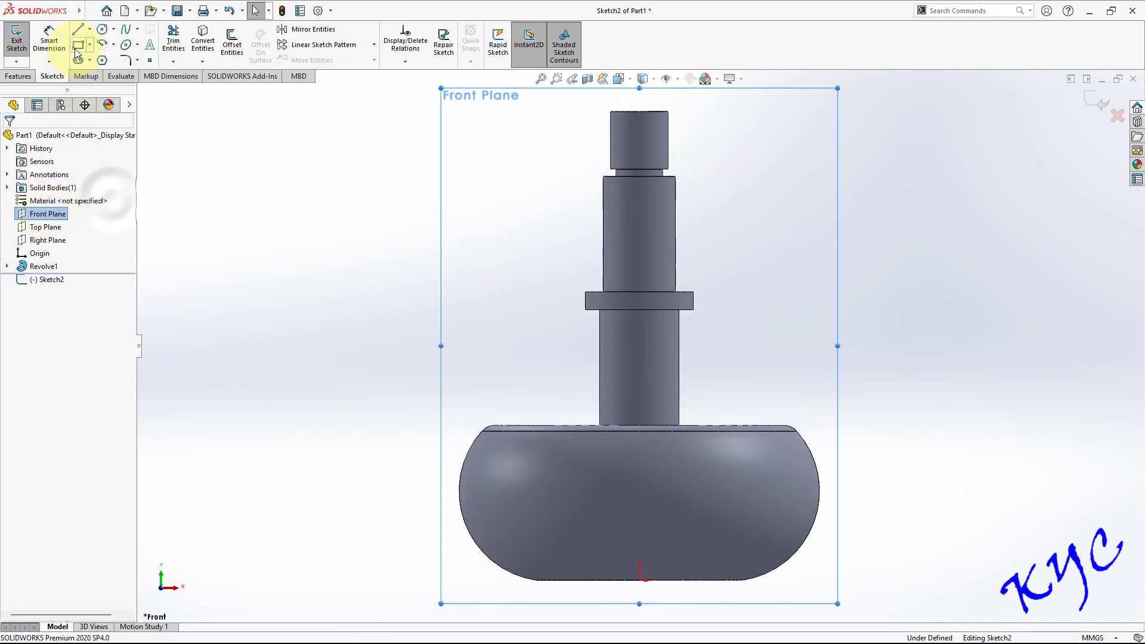
{"action": "left_click", "coordinate": [78, 44]}
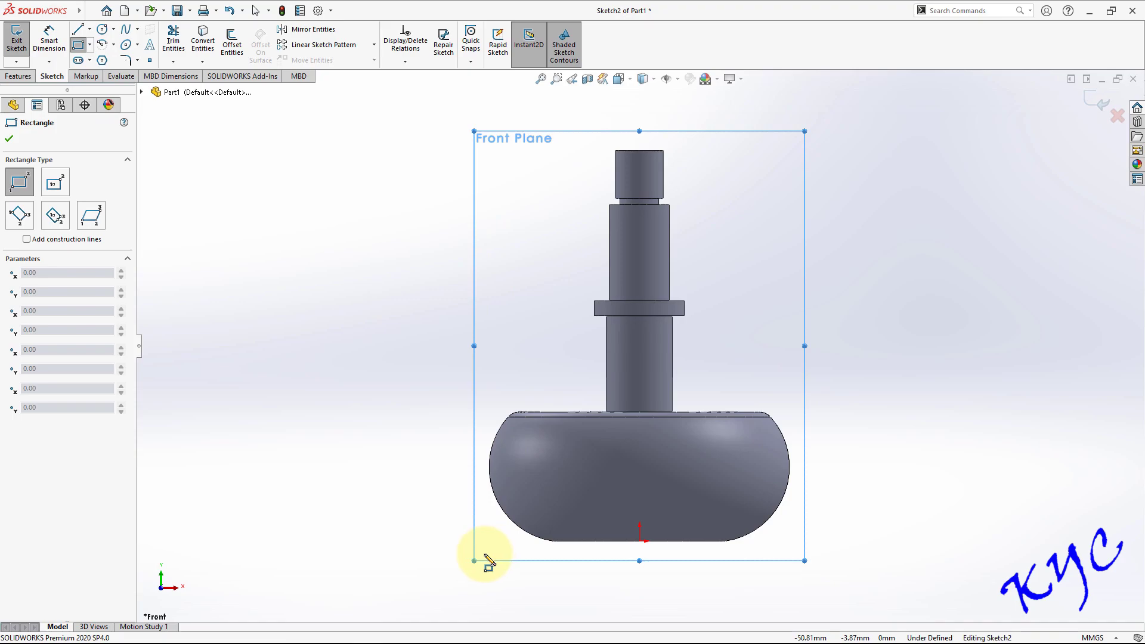
{"action": "left_click", "coordinate": [478, 551]}
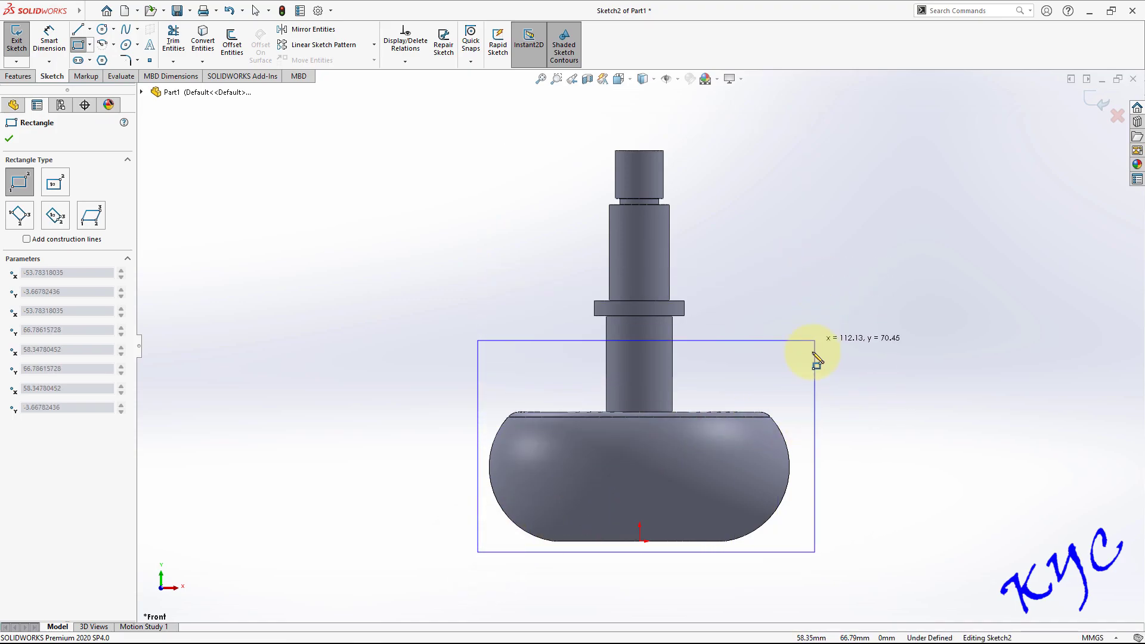
{"action": "left_click", "coordinate": [807, 387]}
{"action": "mouse_move", "coordinate": [985, 429]}
{"action": "middle_mouse_down"}
{"action": "mouse_move", "coordinate": [900, 268]}
{"action": "mouse_move", "coordinate": [875, 340]}
{"action": "mouse_move", "coordinate": [660, 473]}
{"action": "middle_mouse_up"}
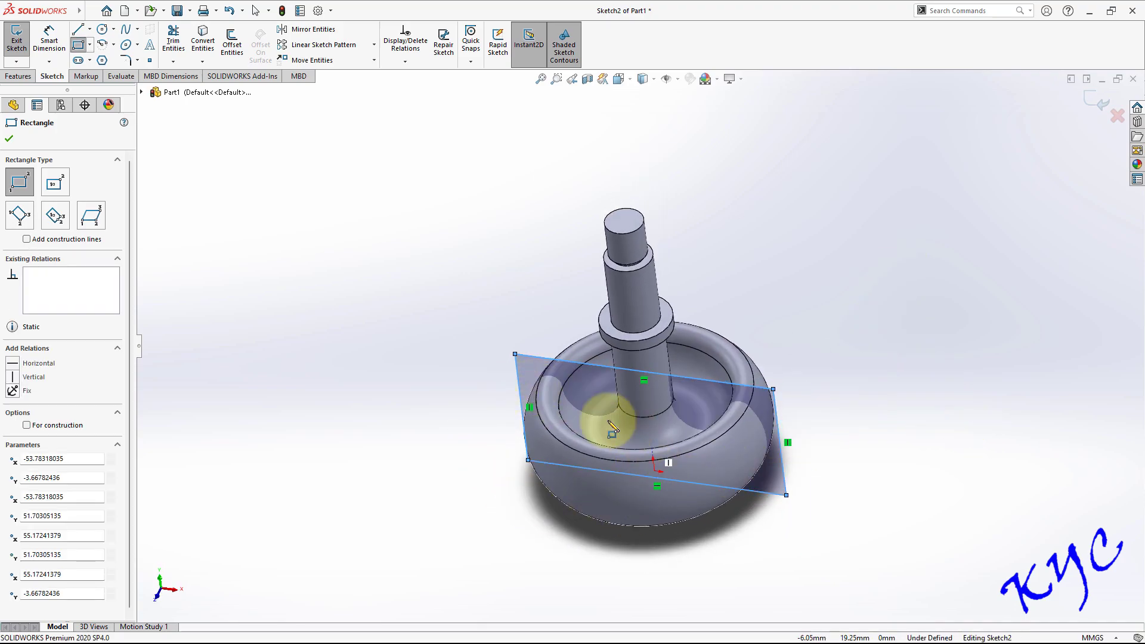
{"action": "left_click", "coordinate": [1117, 117]}
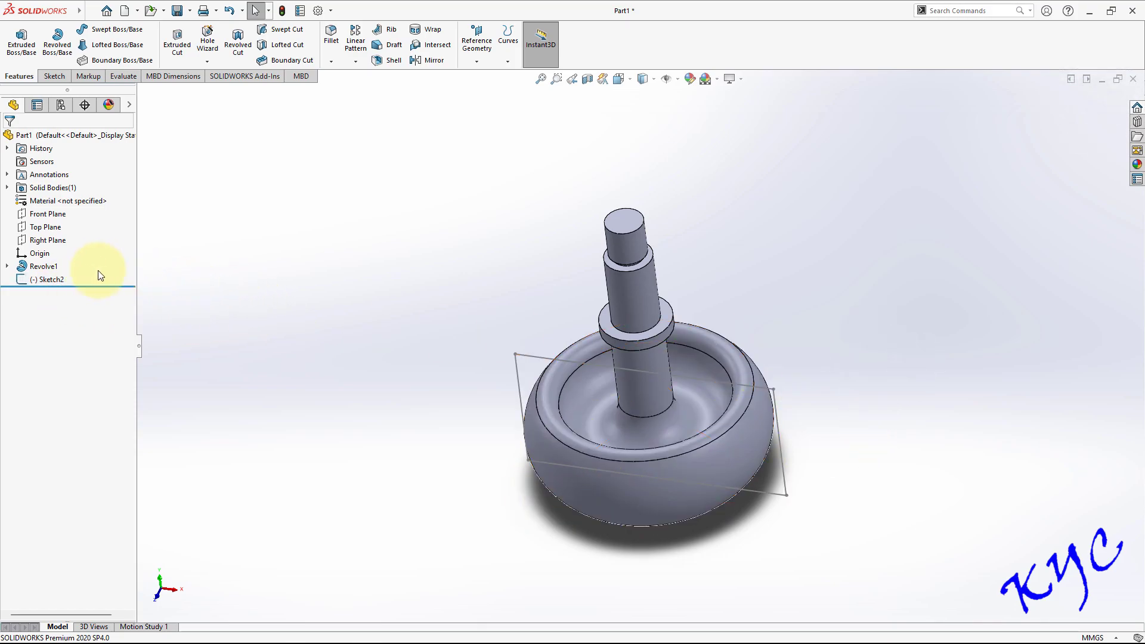
Step: Cut the base with the rectangle sketch, starting at an 11 mm offset on the front side, with direction reversed and Through All
{"action": "left_click", "coordinate": [68, 280]}
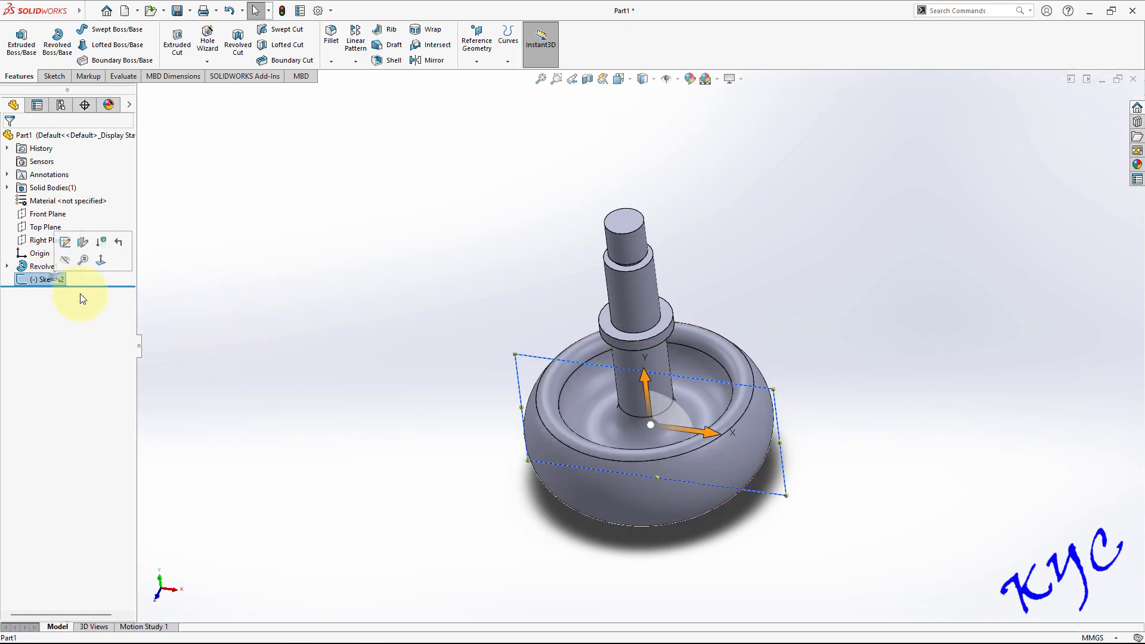
{"action": "left_click", "coordinate": [181, 54]}
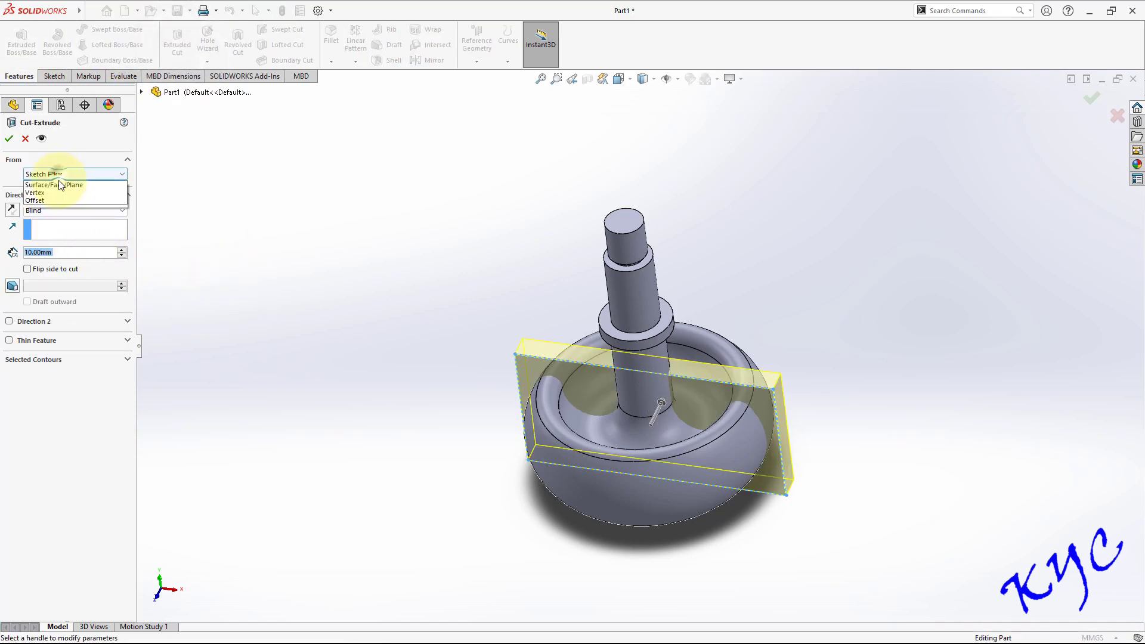
{"action": "left_click", "coordinate": [52, 207]}
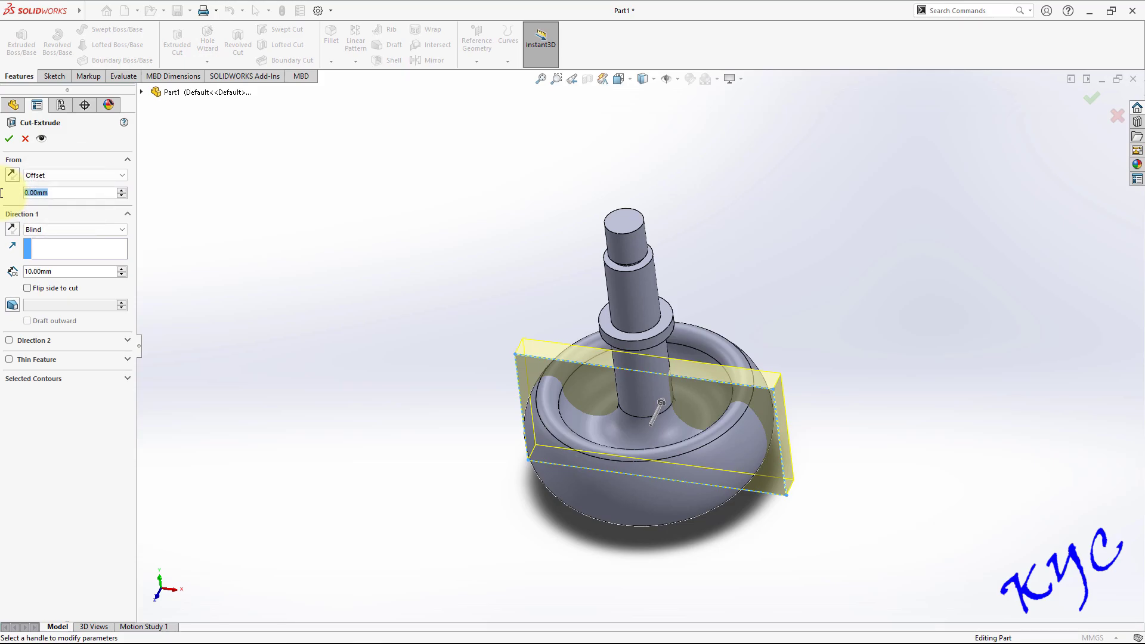
{"action": "type", "text": "11"}
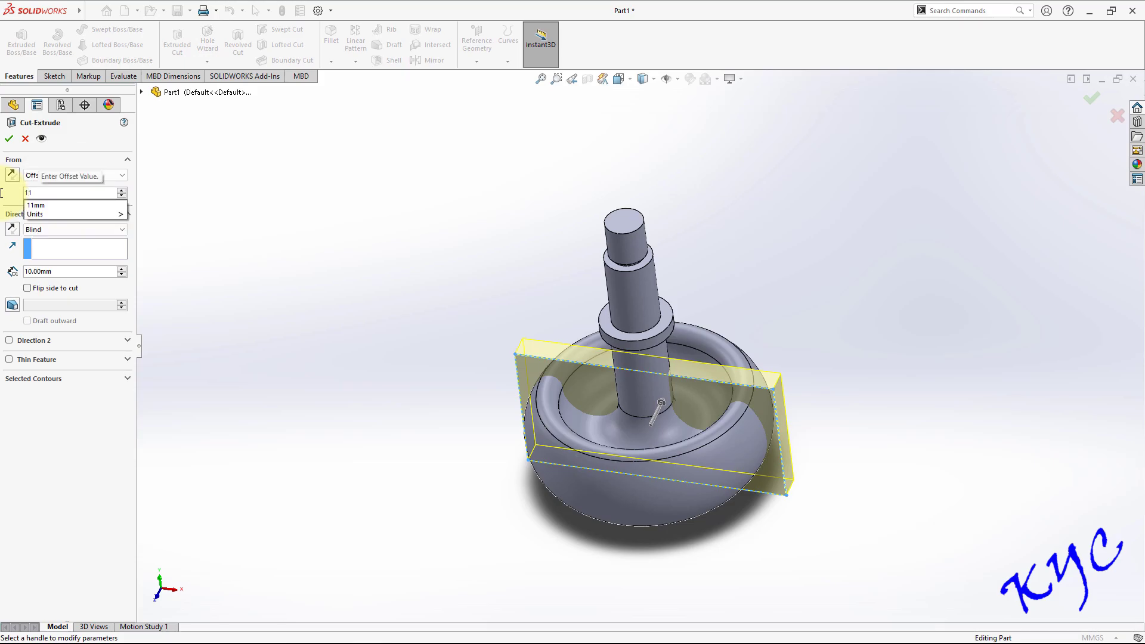
{"action": "key", "text": "Return"}
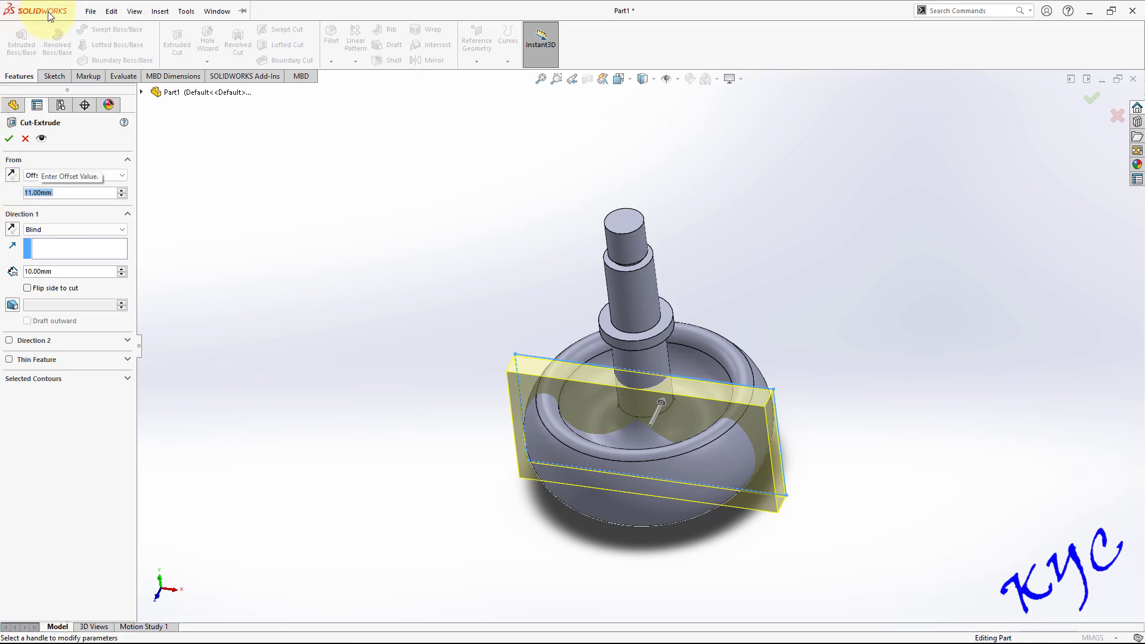
{"action": "left_click", "coordinate": [11, 230]}
{"action": "left_click", "coordinate": [57, 230]}
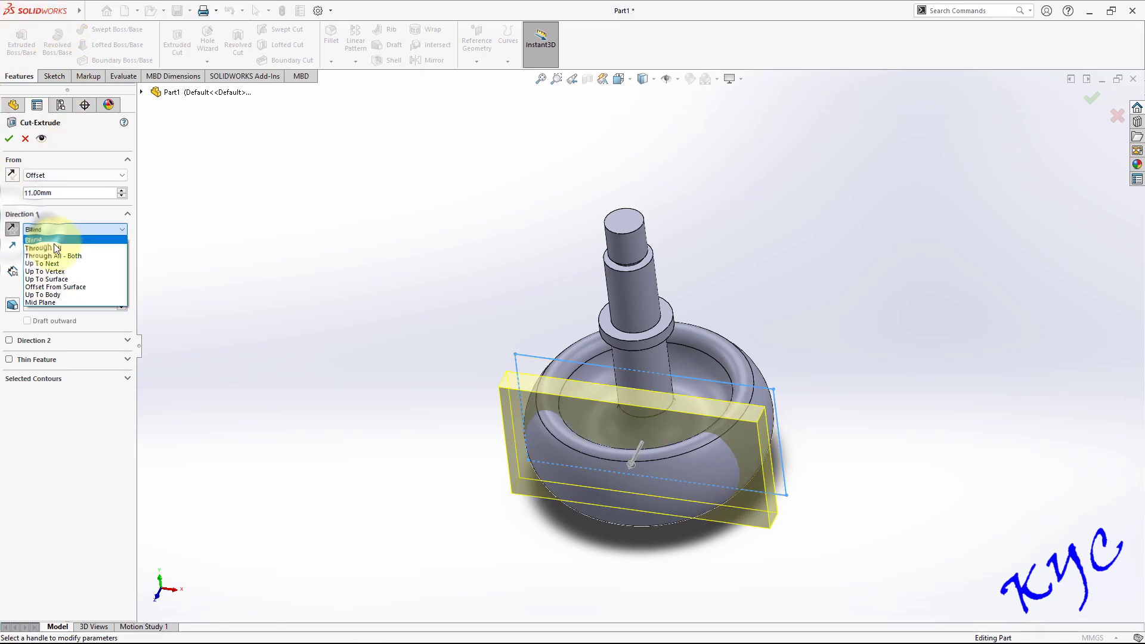
{"action": "left_click", "coordinate": [52, 249]}
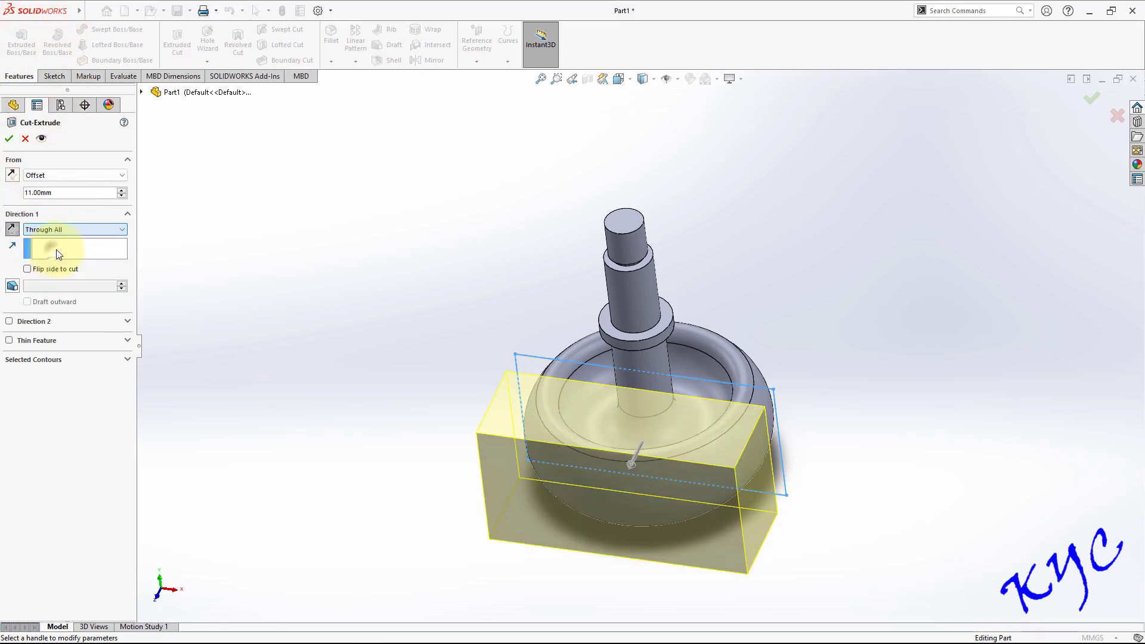
{"action": "middle_click_drag", "start_coordinate": [843, 332], "coordinate": [900, 363]}
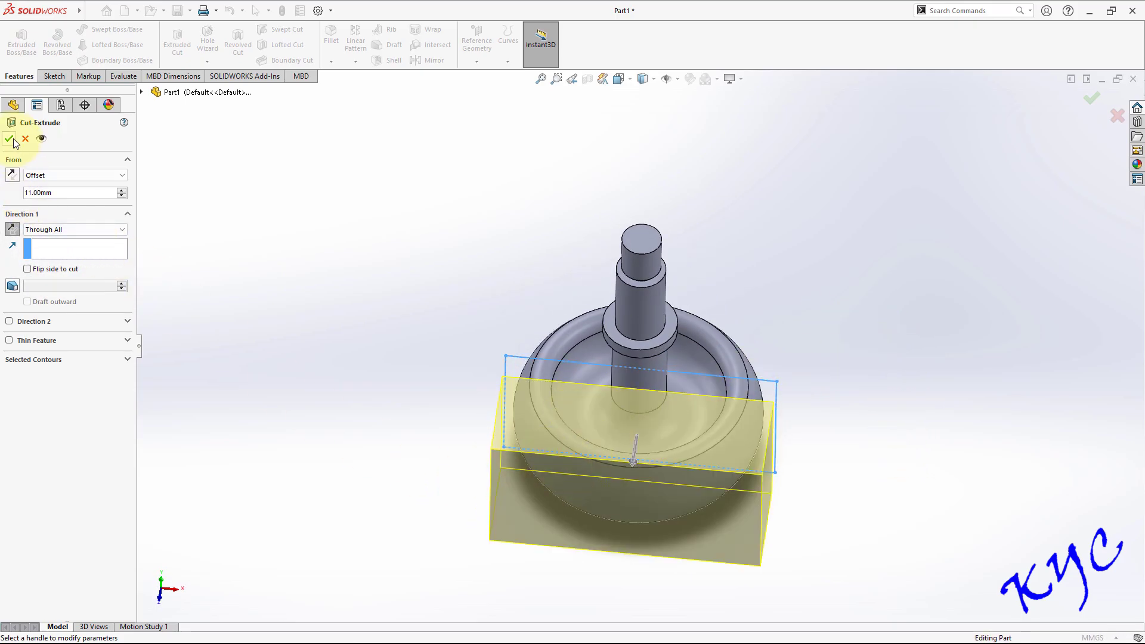
{"action": "key", "text": "Return"}
{"action": "mouse_move", "coordinate": [935, 286]}
{"action": "middle_mouse_down"}
{"action": "mouse_move", "coordinate": [946, 199]}
{"action": "mouse_move", "coordinate": [948, 272]}
{"action": "middle_mouse_up"}
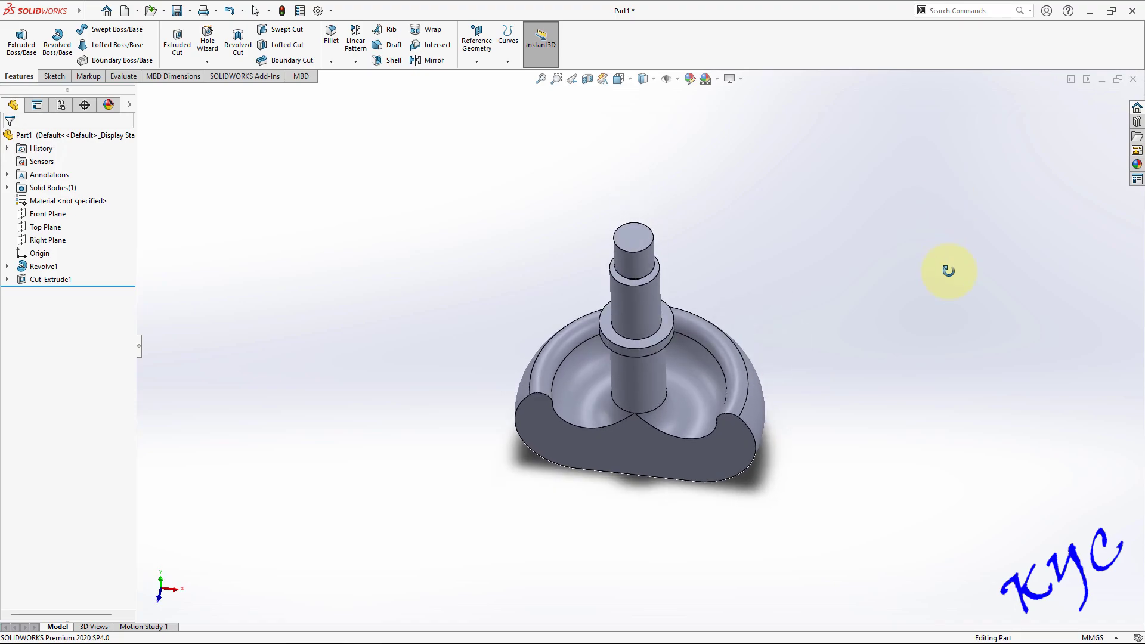
Step: Reuse the rectangle sketch for an extruded cut on the base's rear side, starting at an 11 mm offset and going Through All
{"action": "left_click", "coordinate": [7, 280]}
{"action": "left_click", "coordinate": [60, 293]}
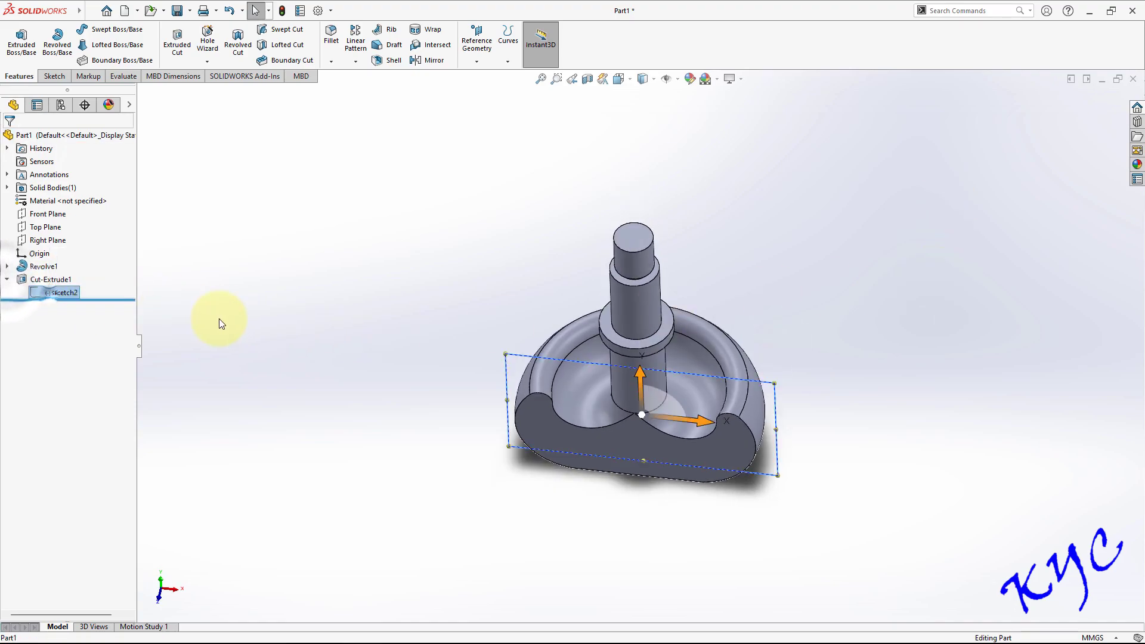
{"action": "left_click", "coordinate": [179, 47]}
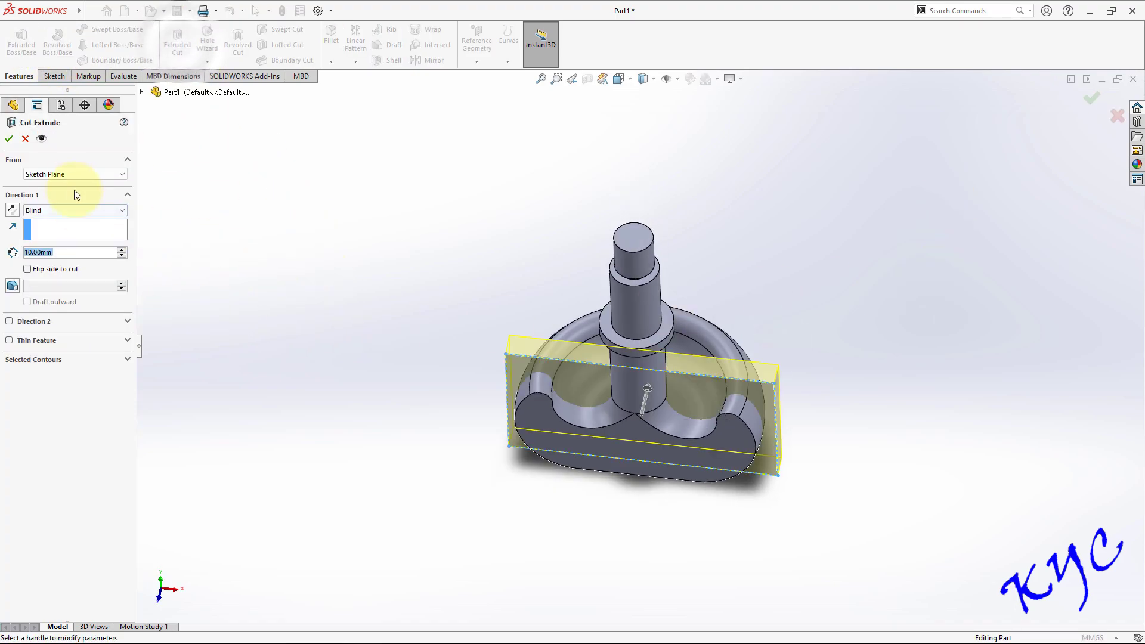
{"action": "left_click", "coordinate": [56, 209]}
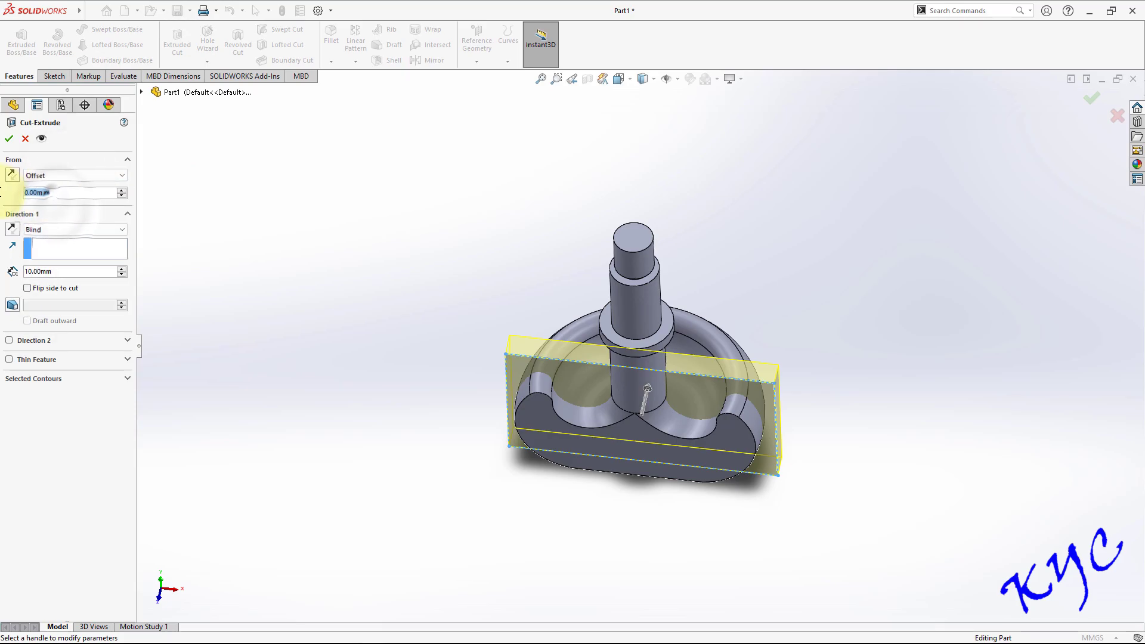
{"action": "type", "text": "11"}
{"action": "middle_click_drag", "start_coordinate": [435, 213], "coordinate": [429, 250]}
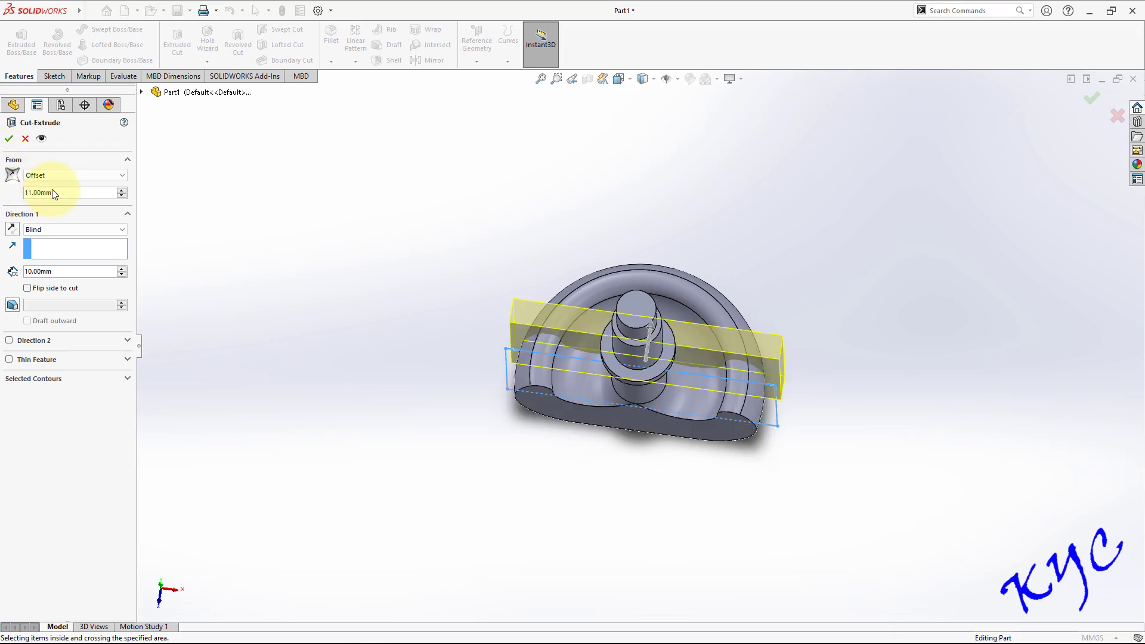
{"action": "middle_click_drag", "start_coordinate": [945, 281], "coordinate": [909, 292]}
{"action": "left_click", "coordinate": [88, 229]}
{"action": "left_click", "coordinate": [72, 247]}
{"action": "left_click", "coordinate": [8, 138]}
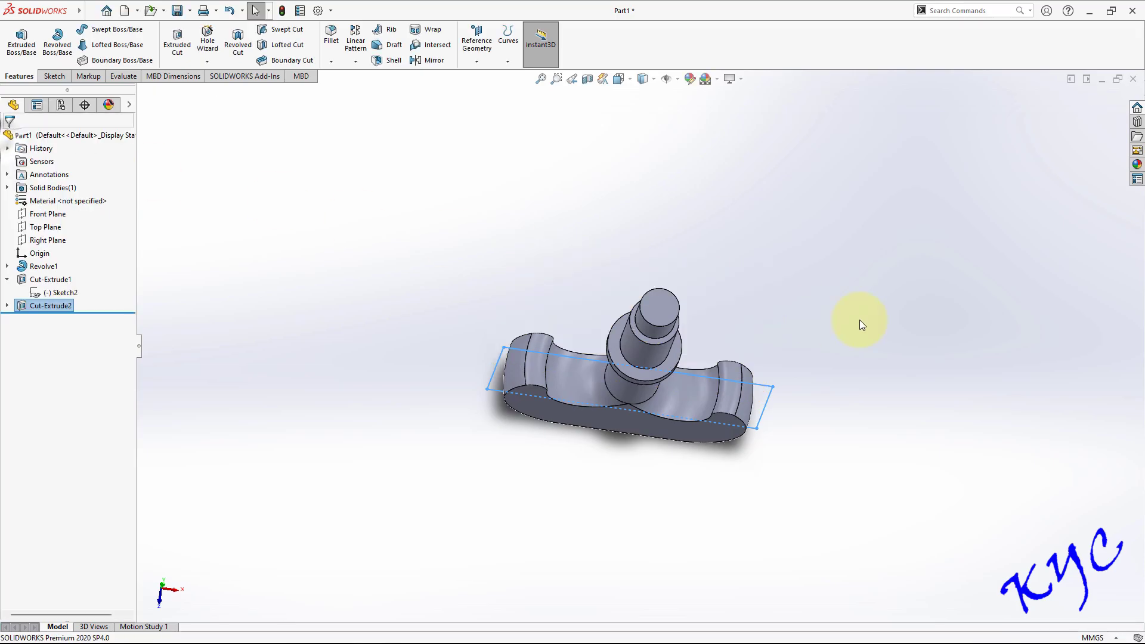
Step: Fillet the edges of the hook's two flat cut faces with a 6 mm radius, leaving only those faces selected
{"action": "middle_click_drag", "start_coordinate": [876, 383], "coordinate": [795, 317]}
{"action": "left_click", "coordinate": [330, 37]}
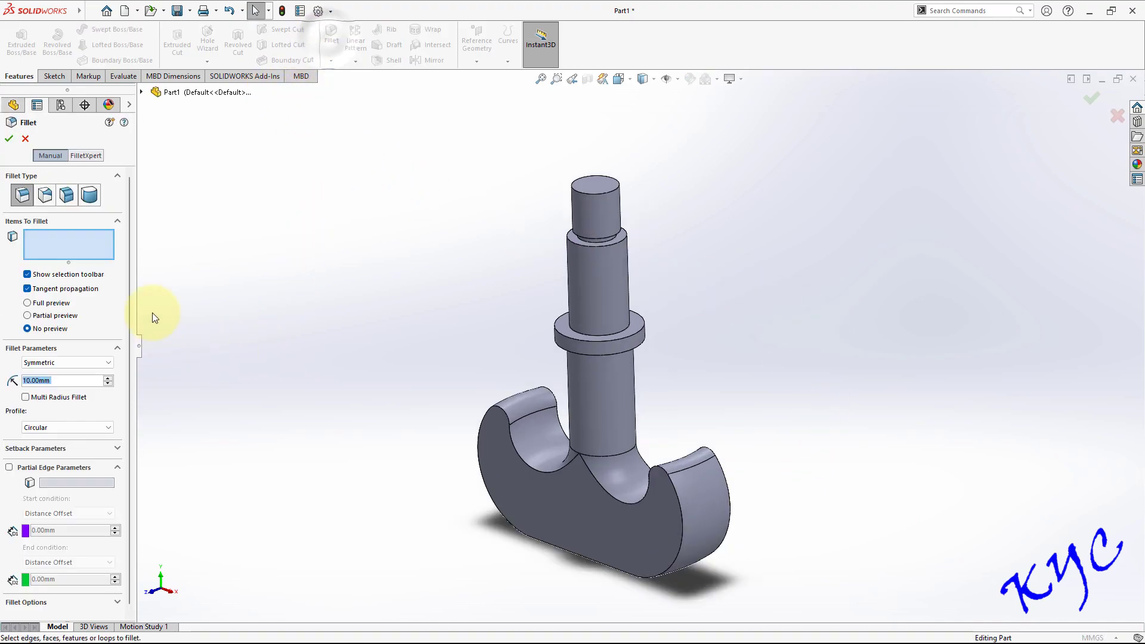
{"action": "type", "text": "6"}
{"action": "left_click", "coordinate": [540, 512]}
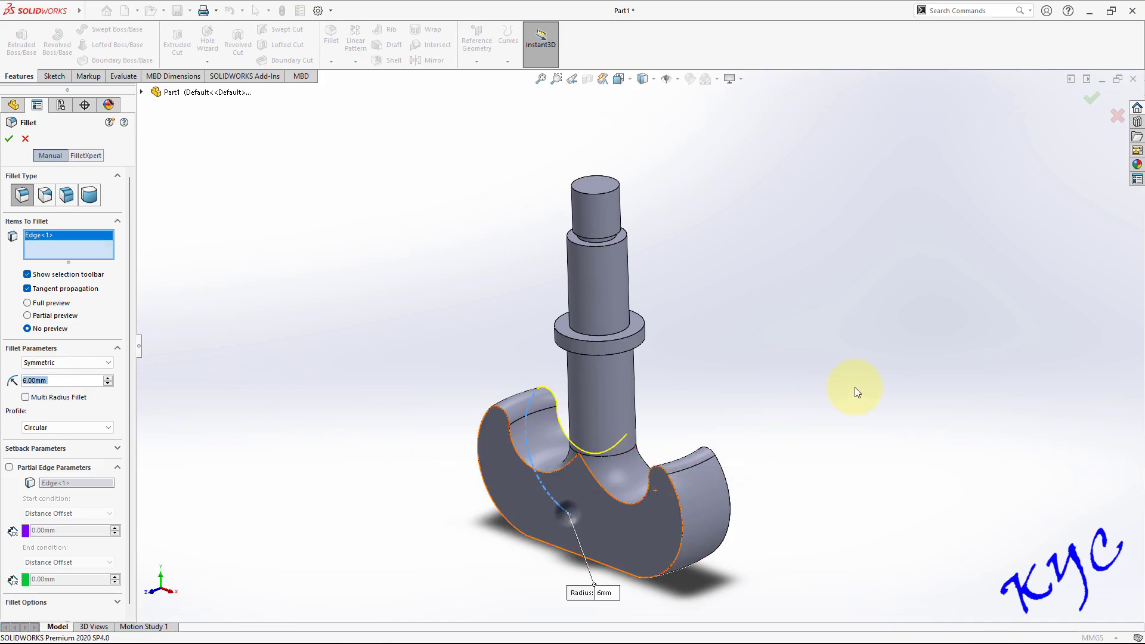
{"action": "middle_click_drag", "start_coordinate": [893, 379], "coordinate": [740, 440]}
{"action": "left_click", "coordinate": [662, 518]}
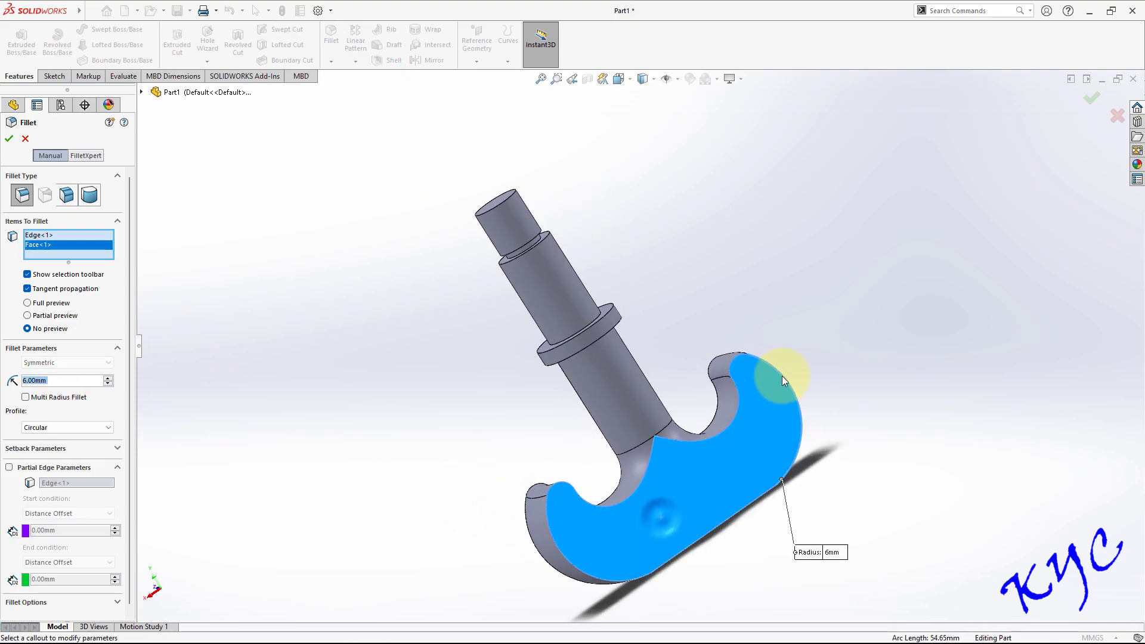
{"action": "middle_click_drag", "start_coordinate": [742, 281], "coordinate": [927, 293]}
{"action": "left_click", "coordinate": [596, 541]}
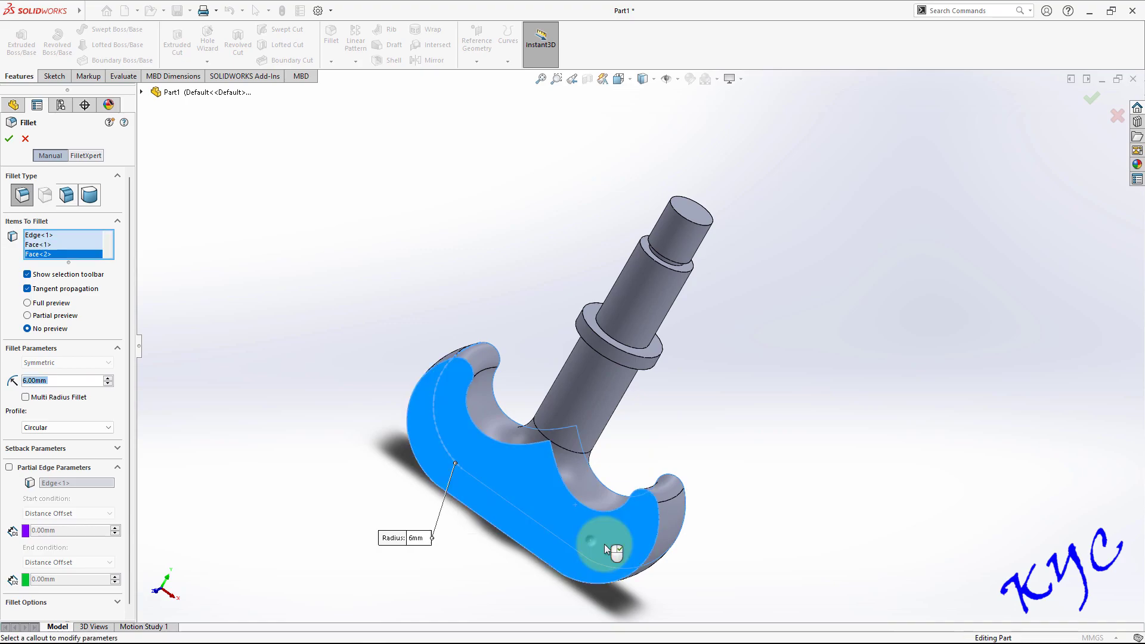
{"action": "left_click", "coordinate": [37, 236]}
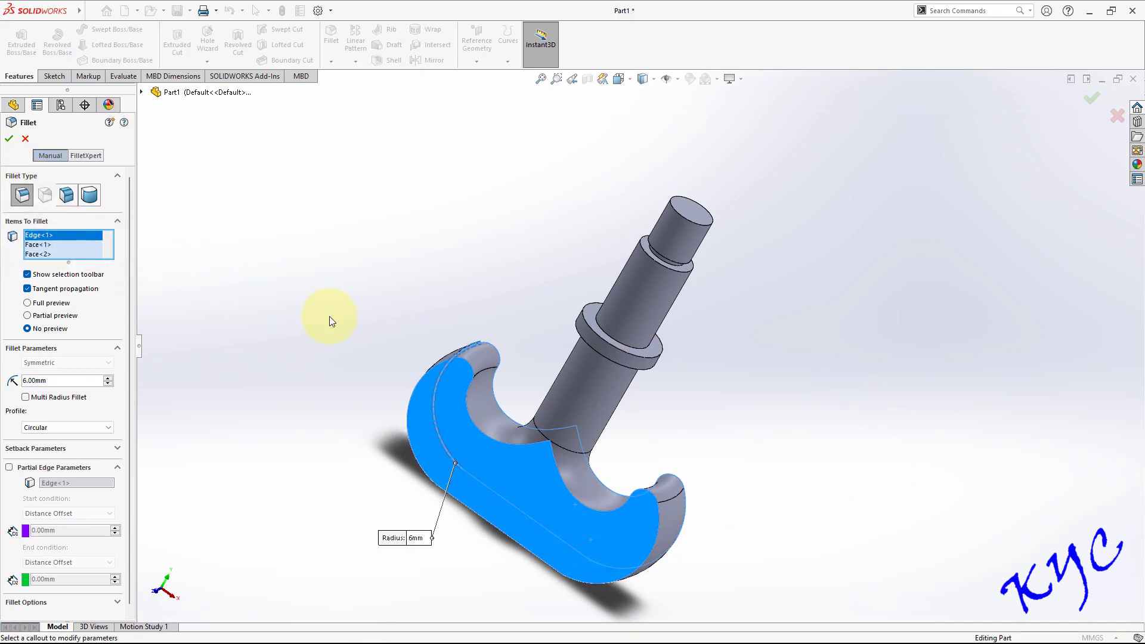
{"action": "right_click", "coordinate": [49, 234]}
{"action": "left_click", "coordinate": [202, 254]}
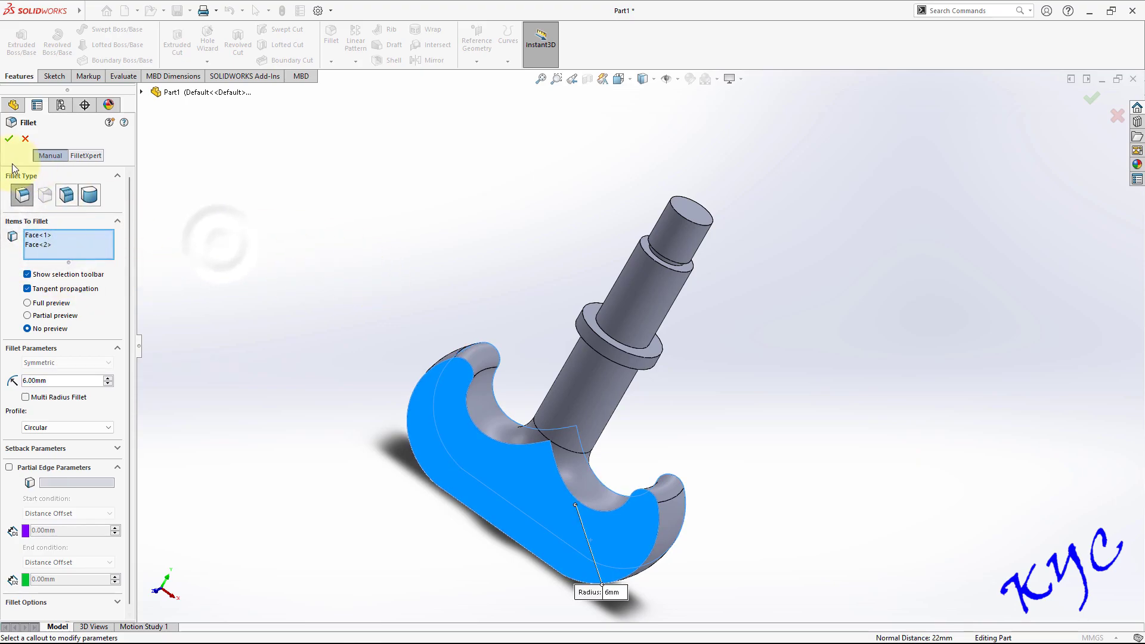
{"action": "left_click", "coordinate": [9, 139]}
Step: Sketch a circle about 5.7 mm in diameter on the Front Plane, centred across the topmost section of the shank
{"action": "middle_click_drag", "start_coordinate": [818, 331], "coordinate": [800, 536]}
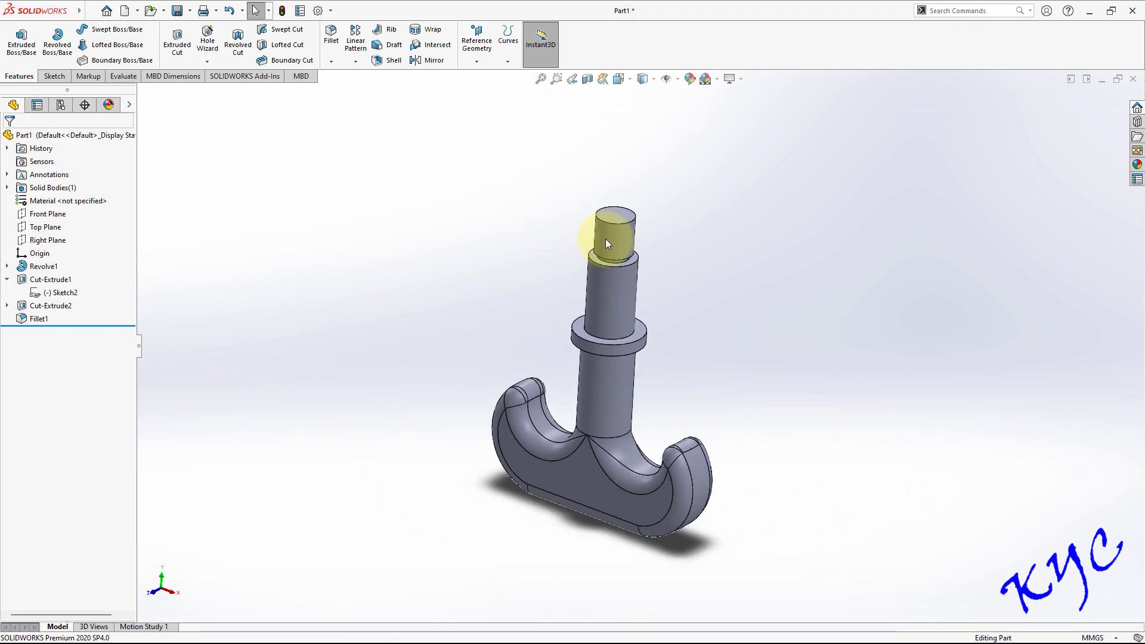
{"action": "scroll", "coordinate": [693, 235], "scroll_direction": "down", "scroll_amount": 2}
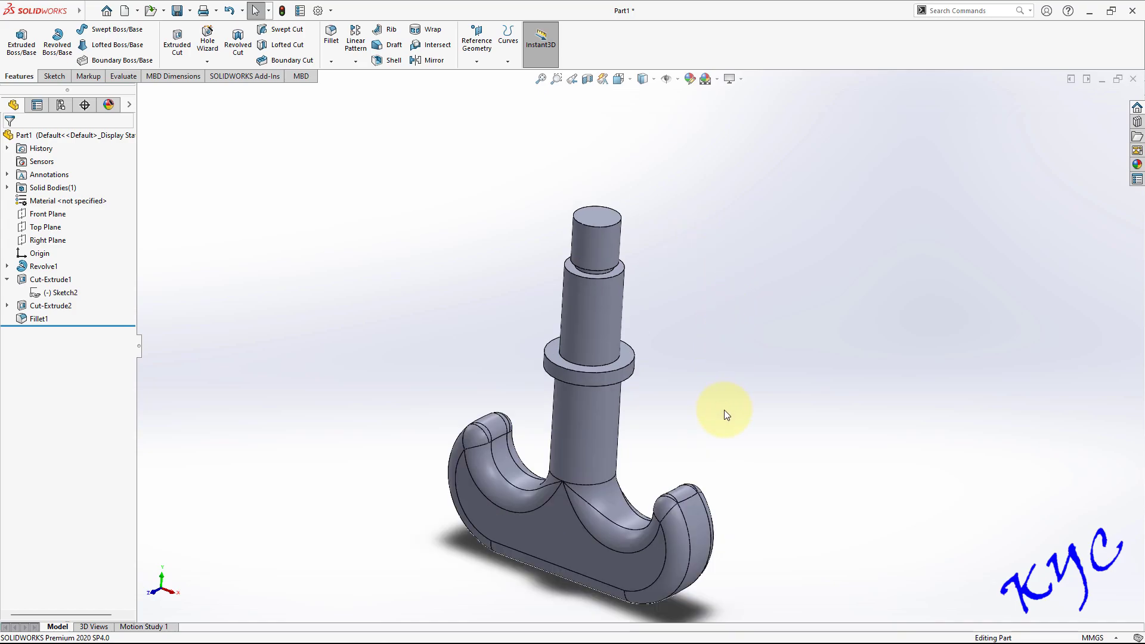
{"action": "key", "text": "ctrl+1"}
{"action": "scroll", "coordinate": [703, 310], "scroll_direction": "up", "scroll_amount": 2}
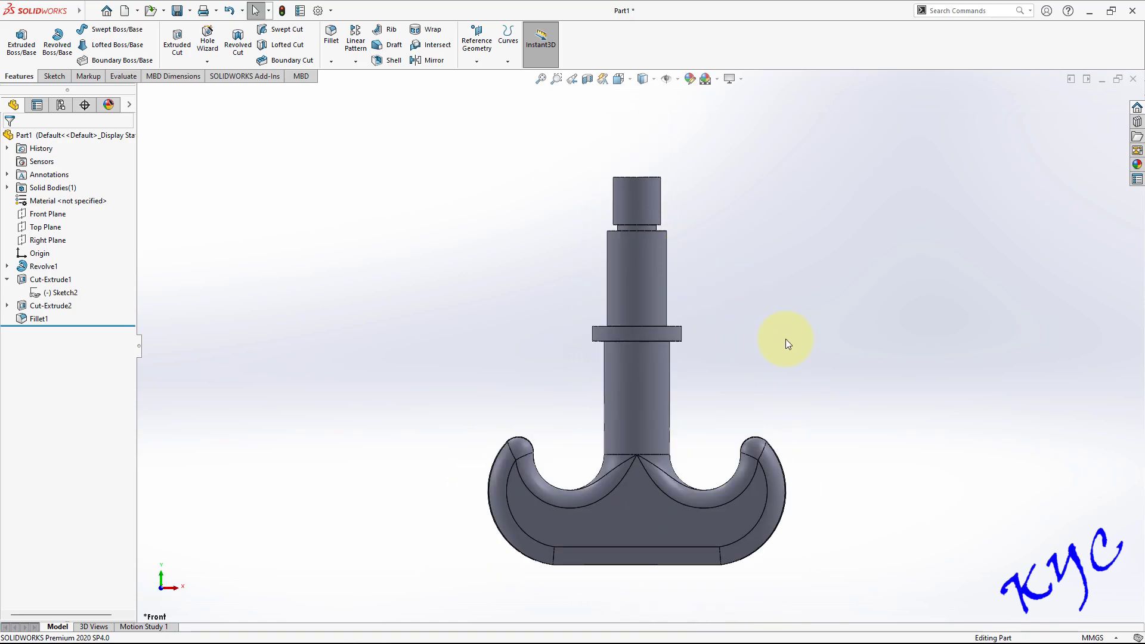
{"action": "scroll", "coordinate": [637, 190], "scroll_direction": "down", "scroll_amount": 2}
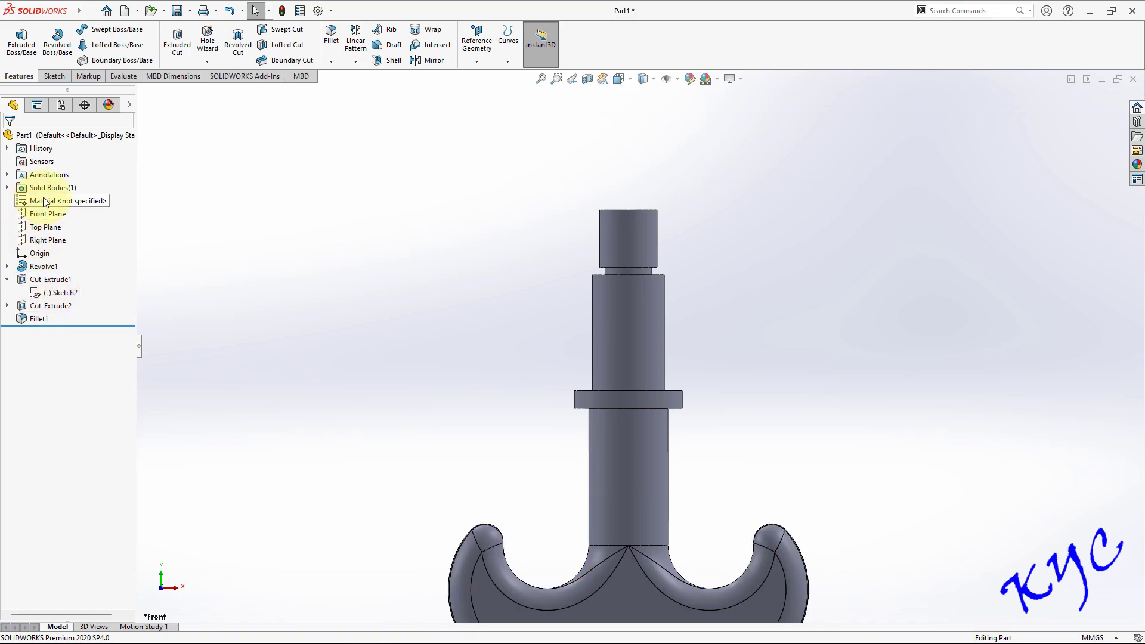
{"action": "right_click", "coordinate": [50, 215]}
{"action": "left_click", "coordinate": [79, 193]}
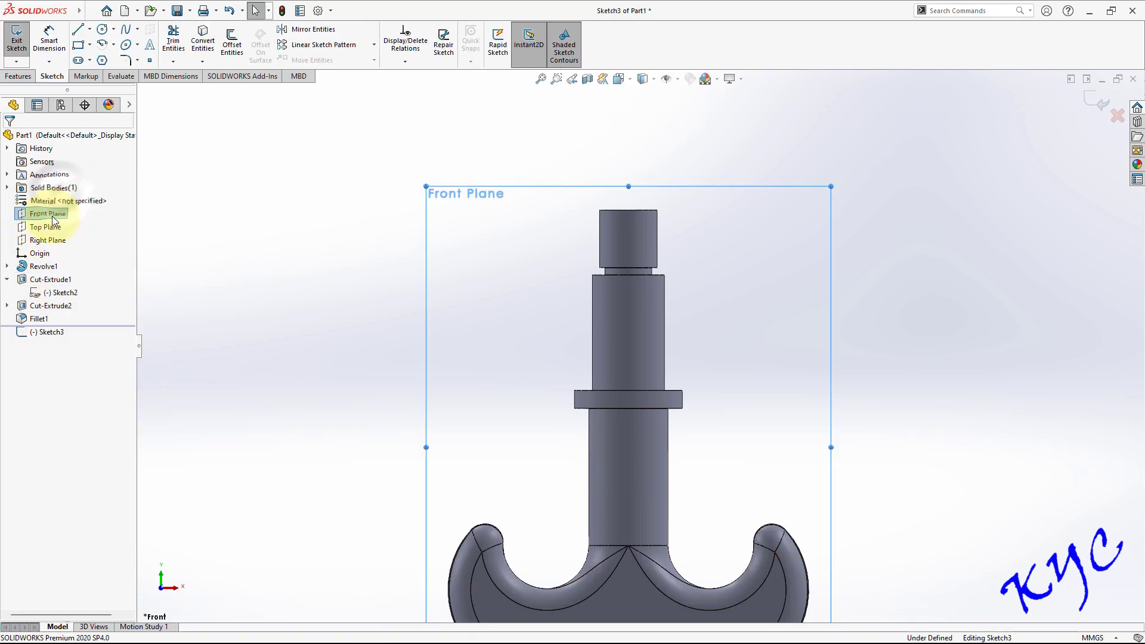
{"action": "left_click", "coordinate": [103, 31]}
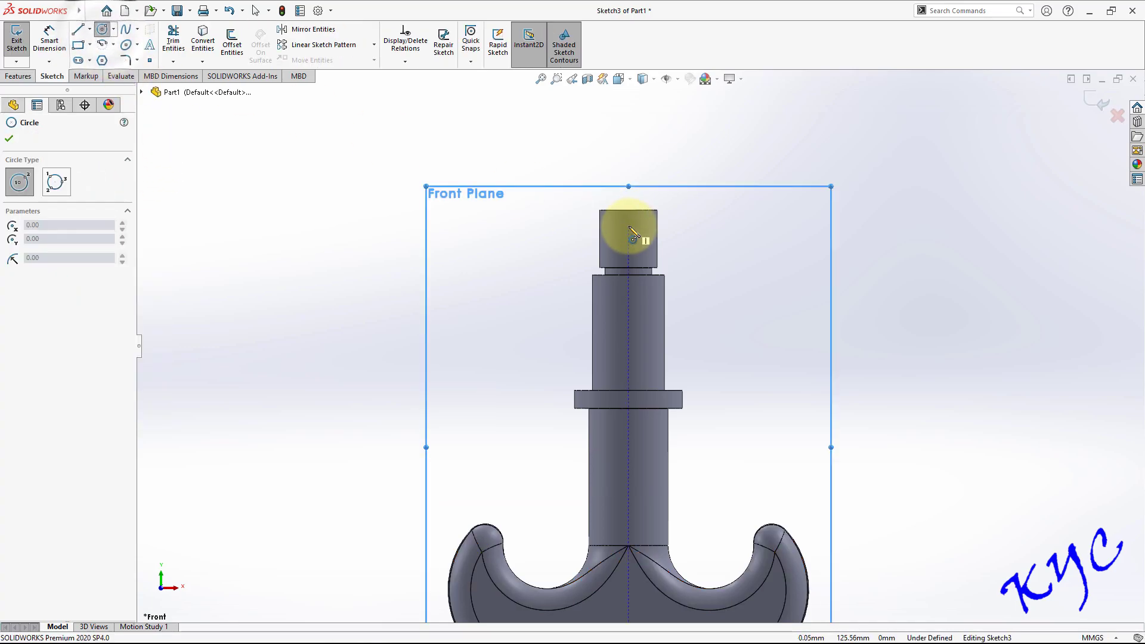
{"action": "left_click", "coordinate": [628, 231]}
{"action": "left_click", "coordinate": [634, 238]}
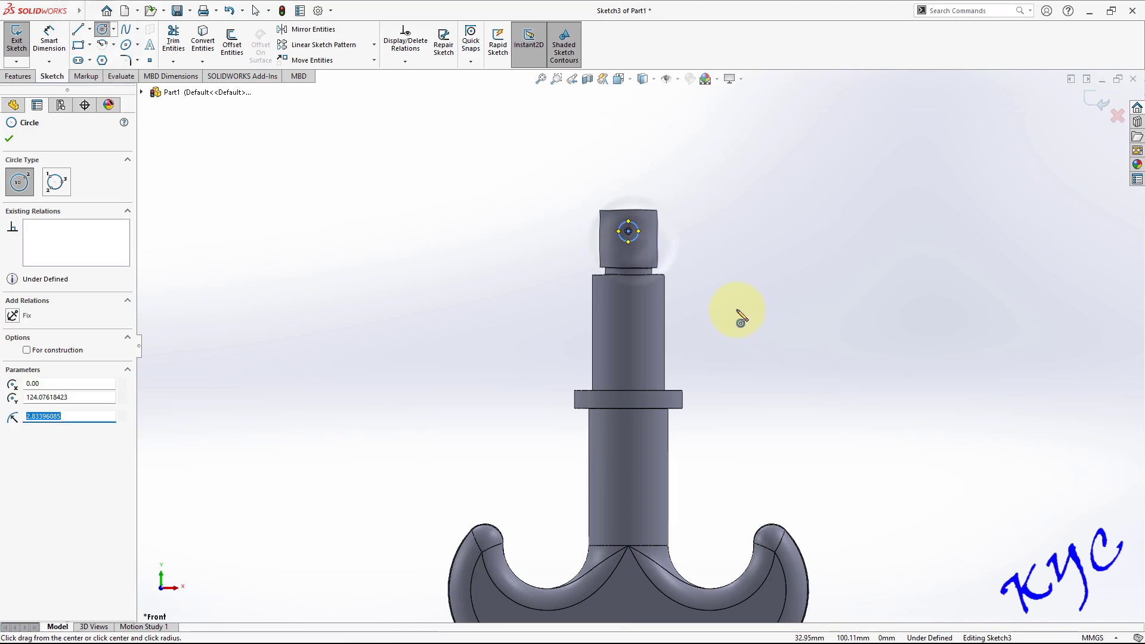
{"action": "key", "text": "Escape"}
Step: Add a Vertical relation between the circle's centre and the origin
{"action": "left_click", "coordinate": [630, 231]}
{"action": "key", "text": "f"}
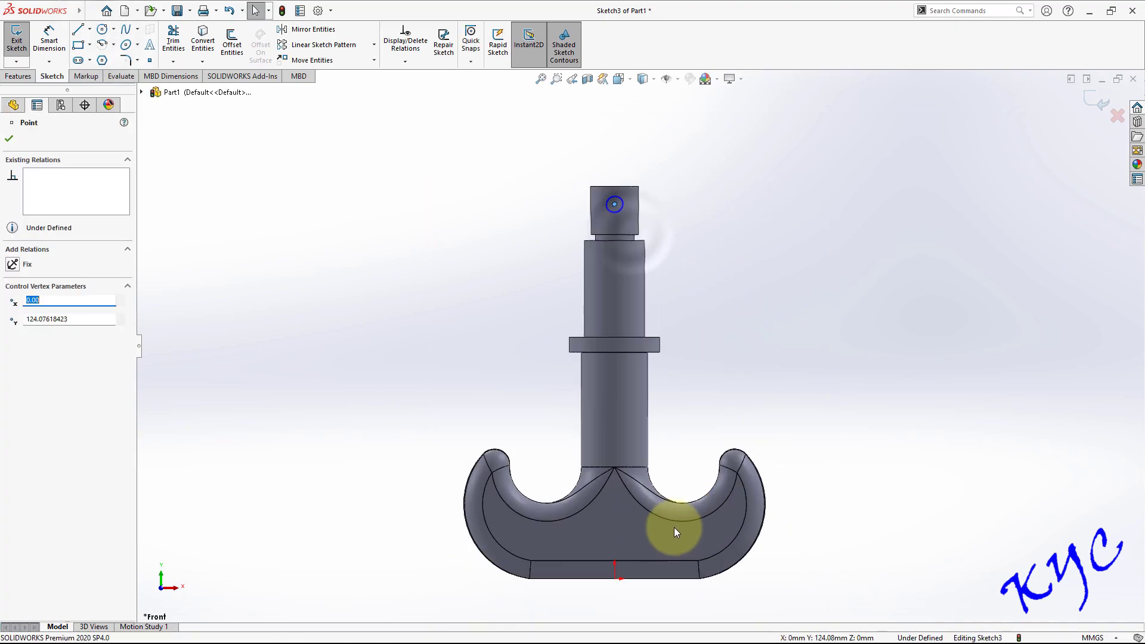
{"action": "left_click", "coordinate": [602, 582], "text": "ctrl"}
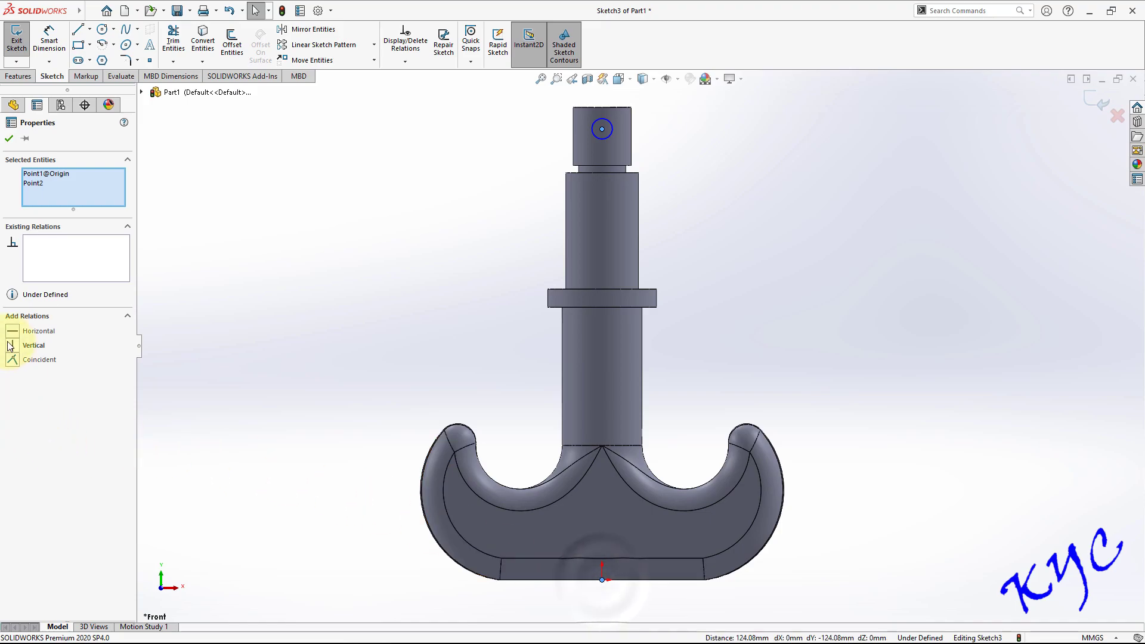
{"action": "left_click", "coordinate": [241, 376]}
Step: Dimension the circle's diameter as 3 mm
{"action": "scroll", "coordinate": [700, 212], "scroll_direction": "up", "scroll_amount": 2}
{"action": "scroll", "coordinate": [629, 228], "scroll_direction": "down", "scroll_amount": 5}
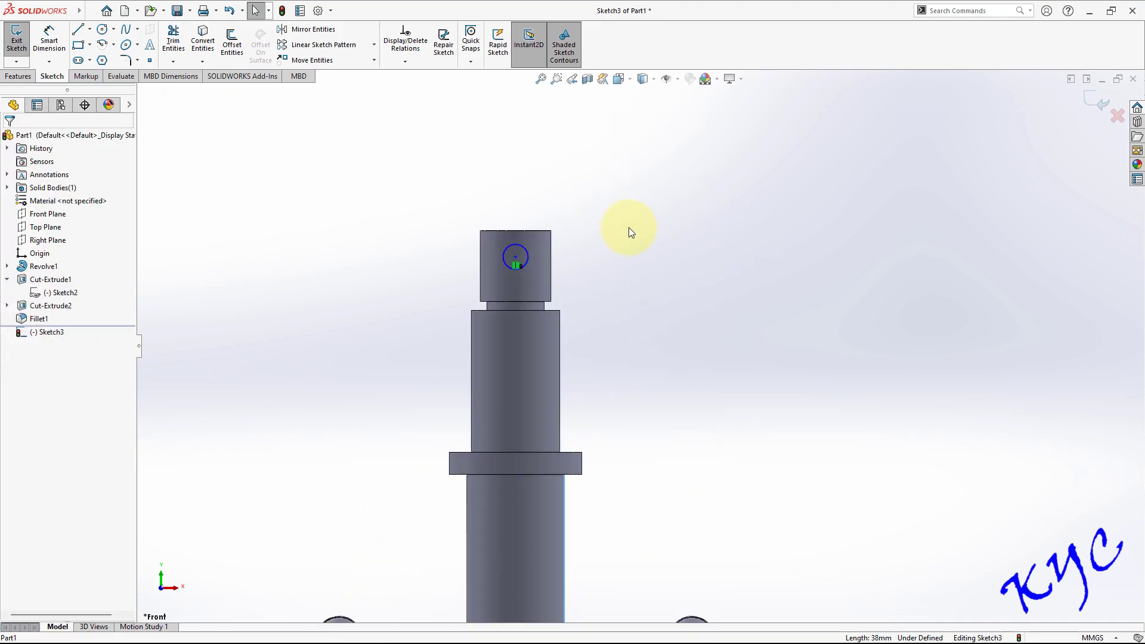
{"action": "left_click", "coordinate": [49, 39]}
{"action": "left_click", "coordinate": [524, 248]}
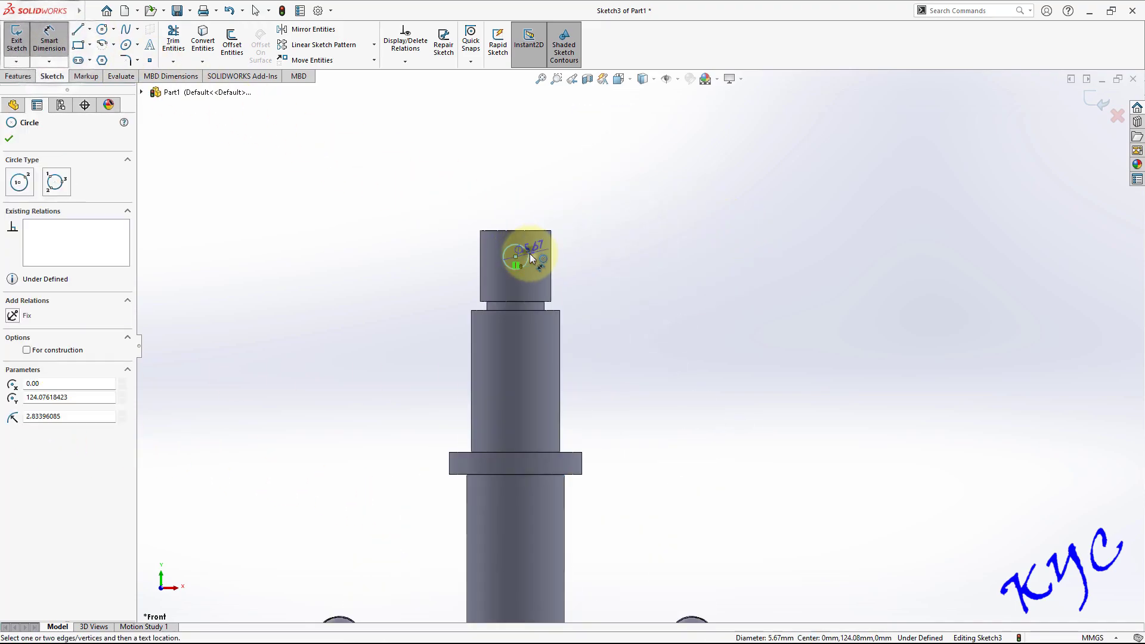
{"action": "left_click", "coordinate": [628, 261]}
{"action": "type", "text": "3"}
{"action": "key", "text": "Return"}
{"action": "left_click", "coordinate": [817, 301]}
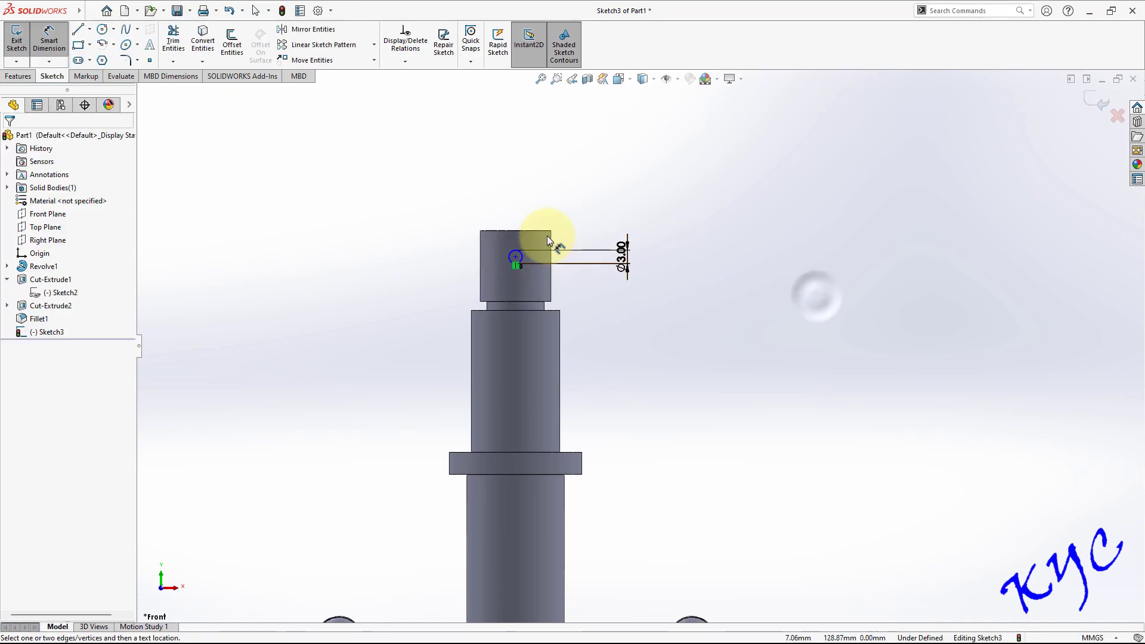
Step: Dimension the circle's centre 7 mm below the shank's top edge and close the sketch
{"action": "scroll", "coordinate": [532, 235], "scroll_direction": "down", "scroll_amount": 4}
{"action": "left_click", "coordinate": [506, 312]}
{"action": "left_click", "coordinate": [518, 256]}
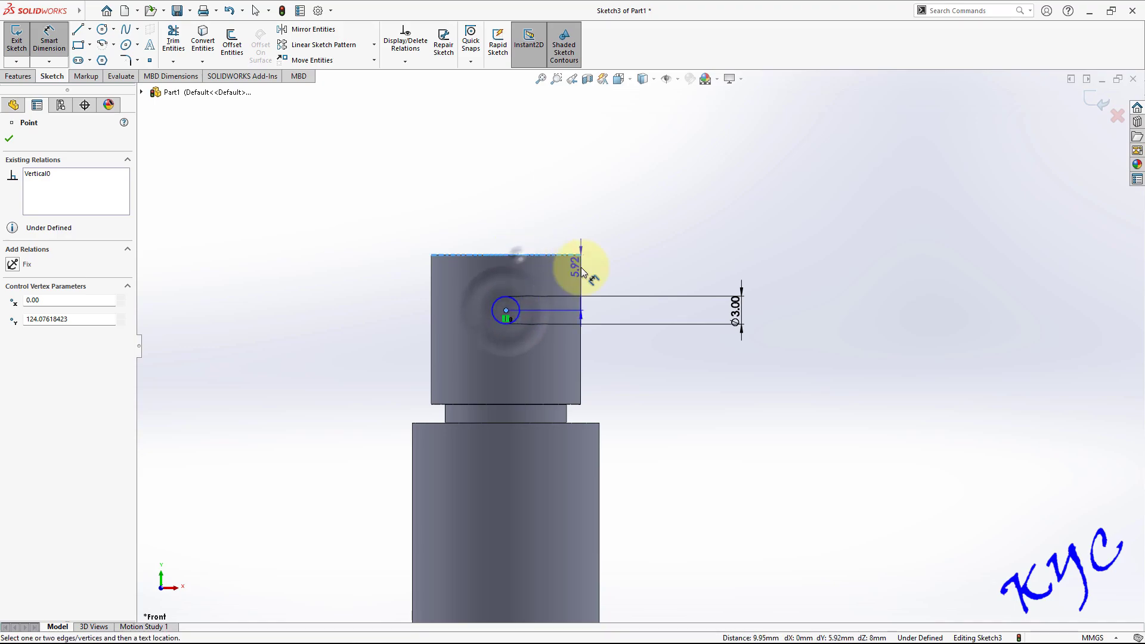
{"action": "left_click", "coordinate": [792, 287]}
{"action": "type", "text": "7"}
{"action": "key", "text": "Return"}
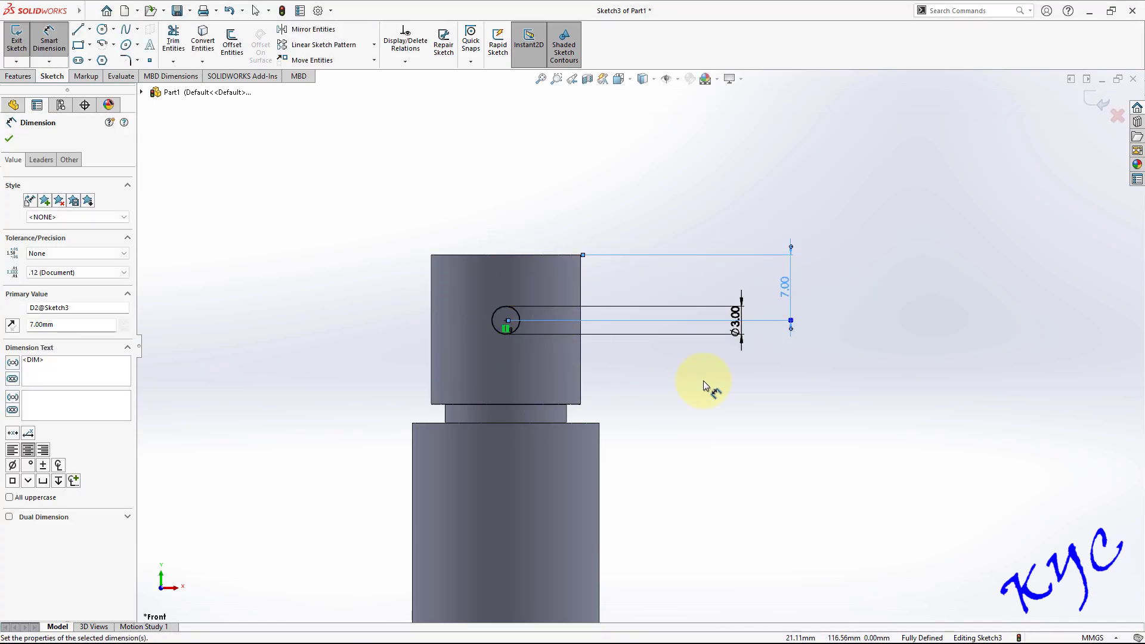
{"action": "left_click", "coordinate": [17, 41]}
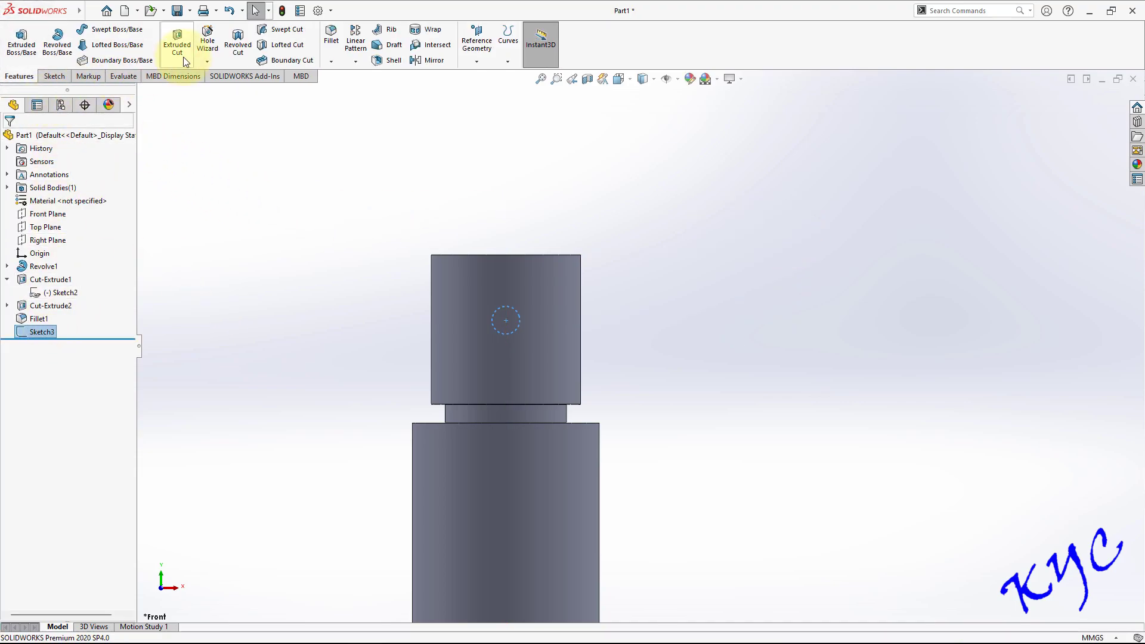
Step: Extrude-cut the 3 mm circle Through All - Both to make the cross hole in the shank
{"action": "left_click", "coordinate": [67, 210]}
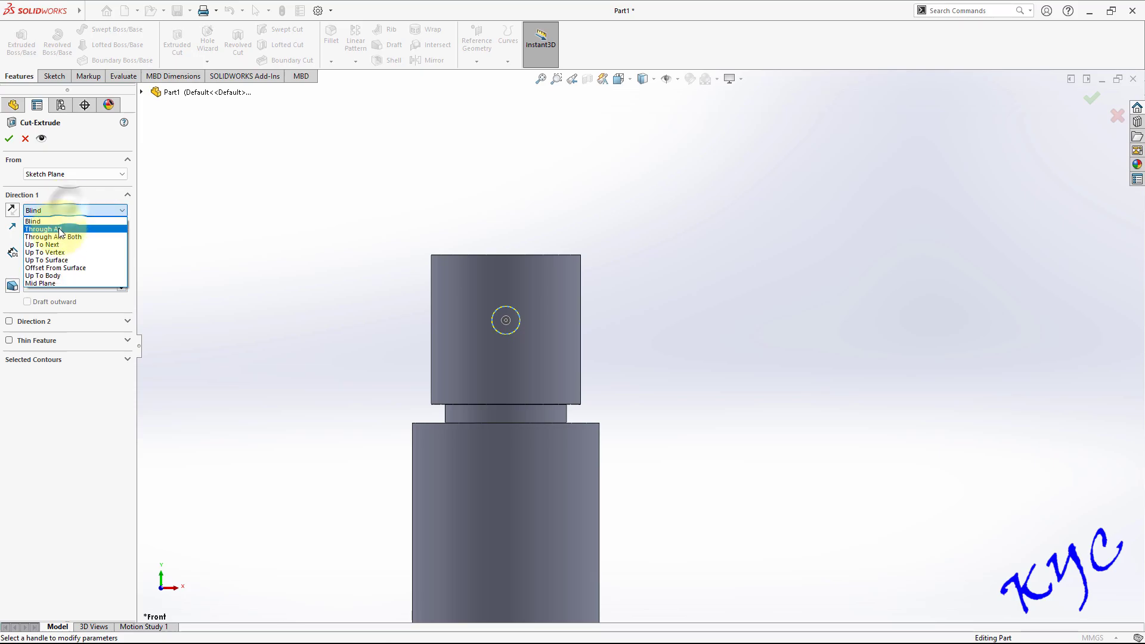
{"action": "left_click", "coordinate": [59, 238]}
{"action": "middle_click_drag", "start_coordinate": [597, 320], "coordinate": [430, 382]}
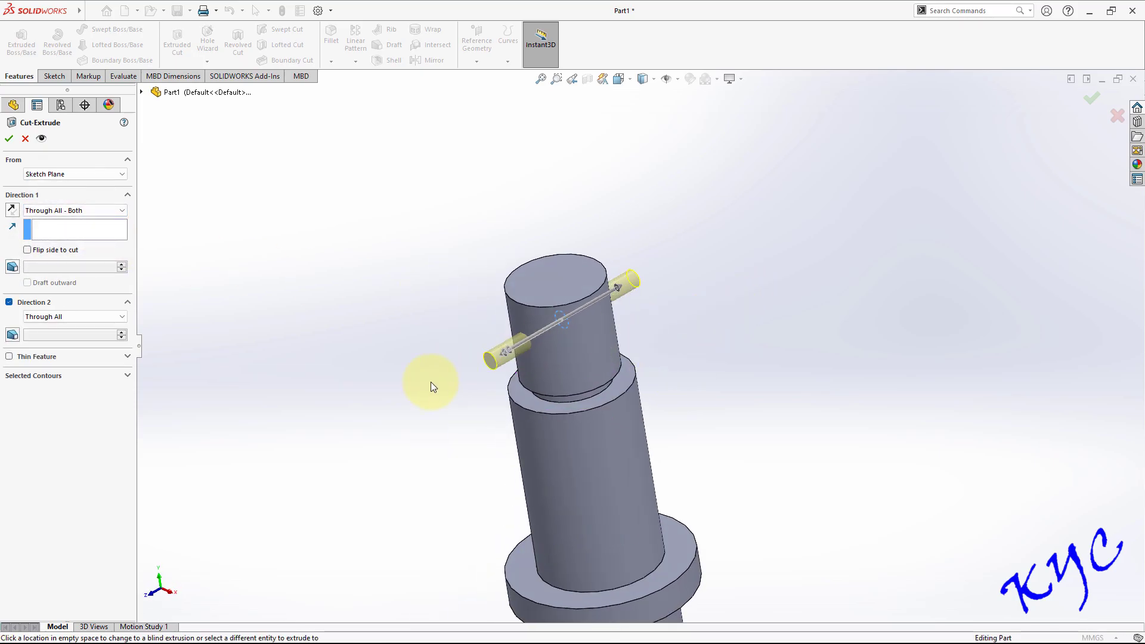
{"action": "left_click", "coordinate": [9, 139]}
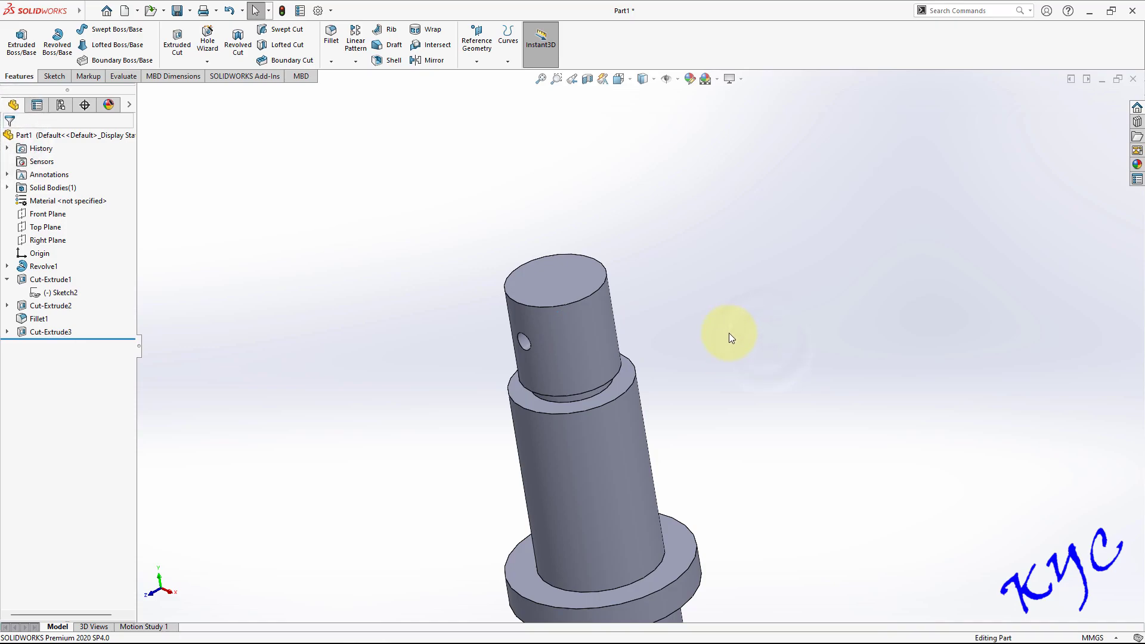
Step: Add an M16 ISO machine-thread cosmetic thread on the shank's top circular edge, ending Up to Next
{"action": "key", "text": "ctrl+1"}
{"action": "scroll", "coordinate": [634, 250], "scroll_direction": "down", "scroll_amount": 3}
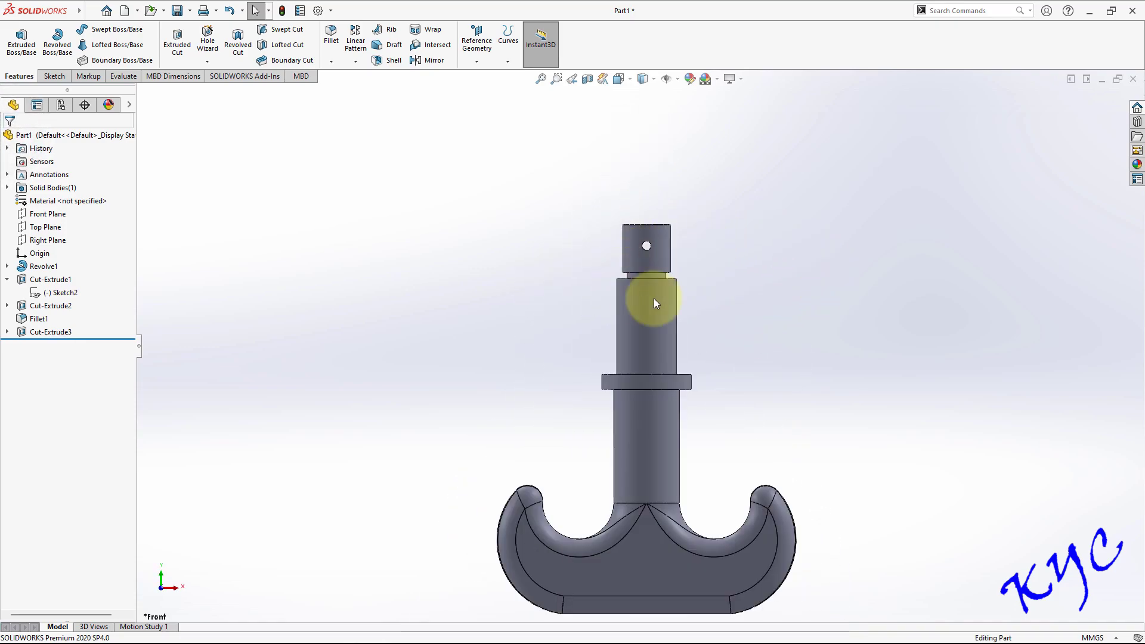
{"action": "scroll", "coordinate": [682, 317], "scroll_direction": "up", "scroll_amount": 2}
{"action": "scroll", "coordinate": [671, 357], "scroll_direction": "down", "scroll_amount": 4}
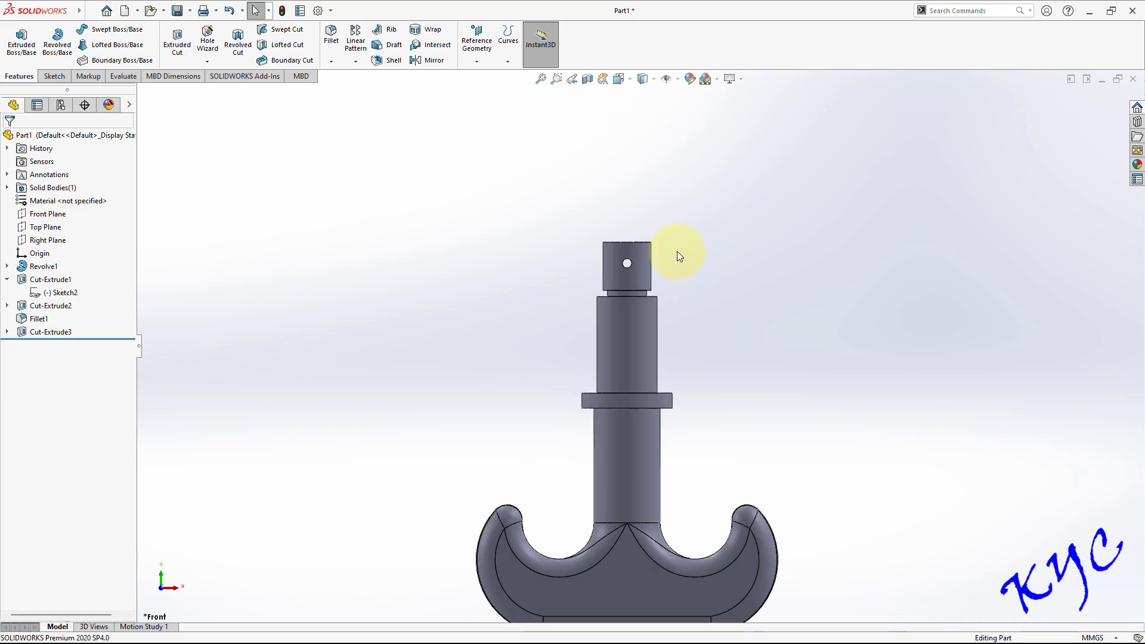
{"action": "scroll", "coordinate": [642, 269], "scroll_direction": "down", "scroll_amount": 3}
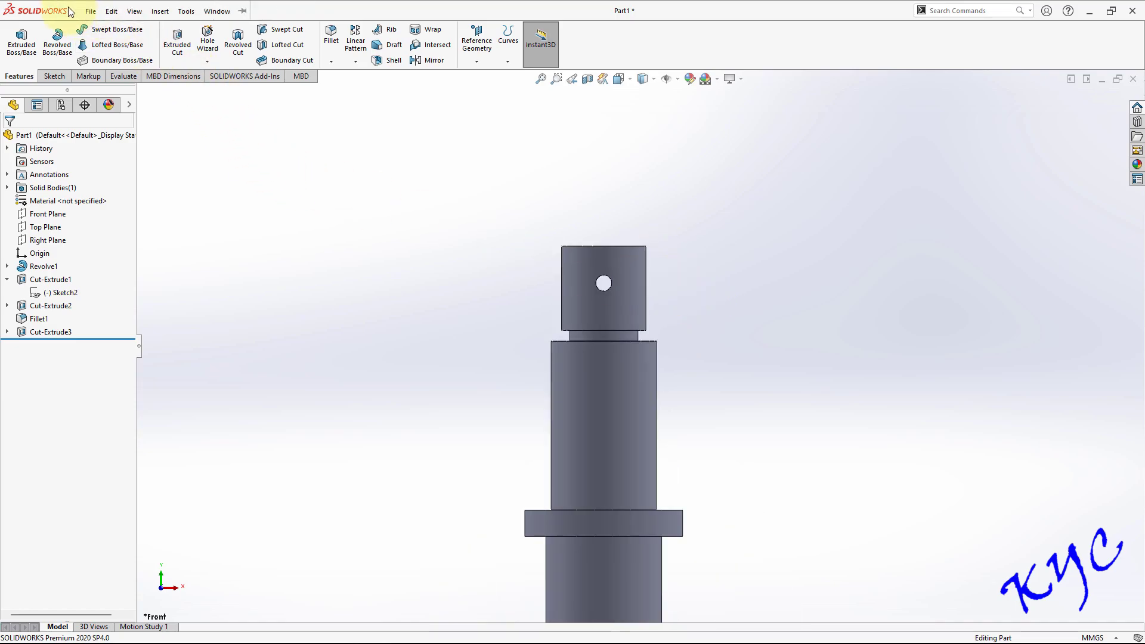
{"action": "left_click", "coordinate": [111, 11]}
{"action": "mouse_move", "coordinate": [167, 12]}
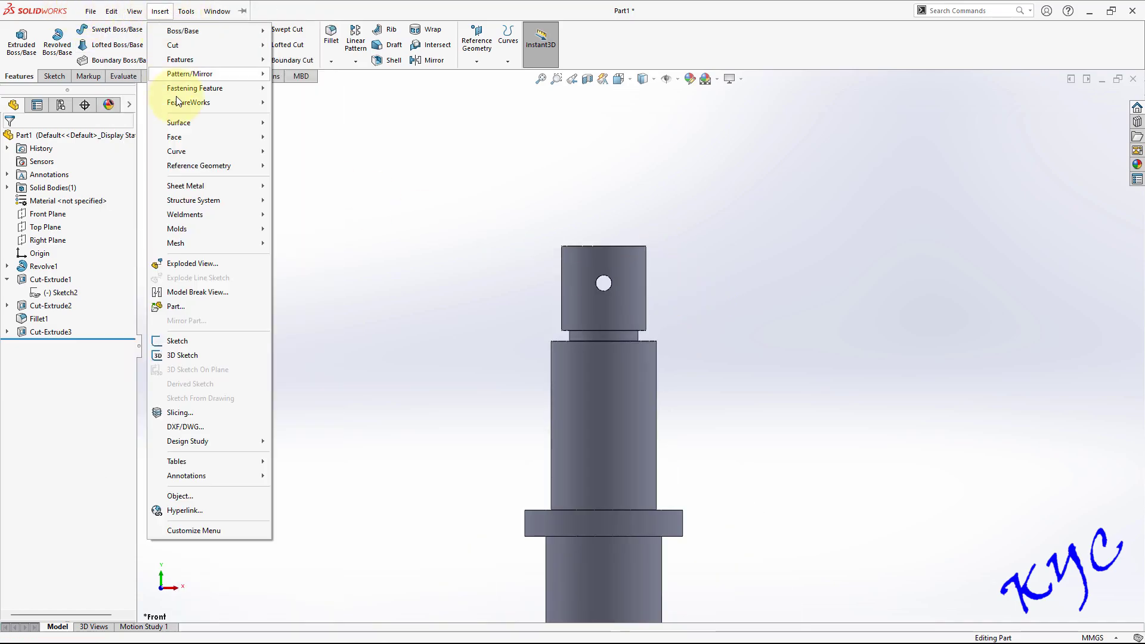
{"action": "mouse_move", "coordinate": [241, 476]}
{"action": "left_click", "coordinate": [365, 424]}
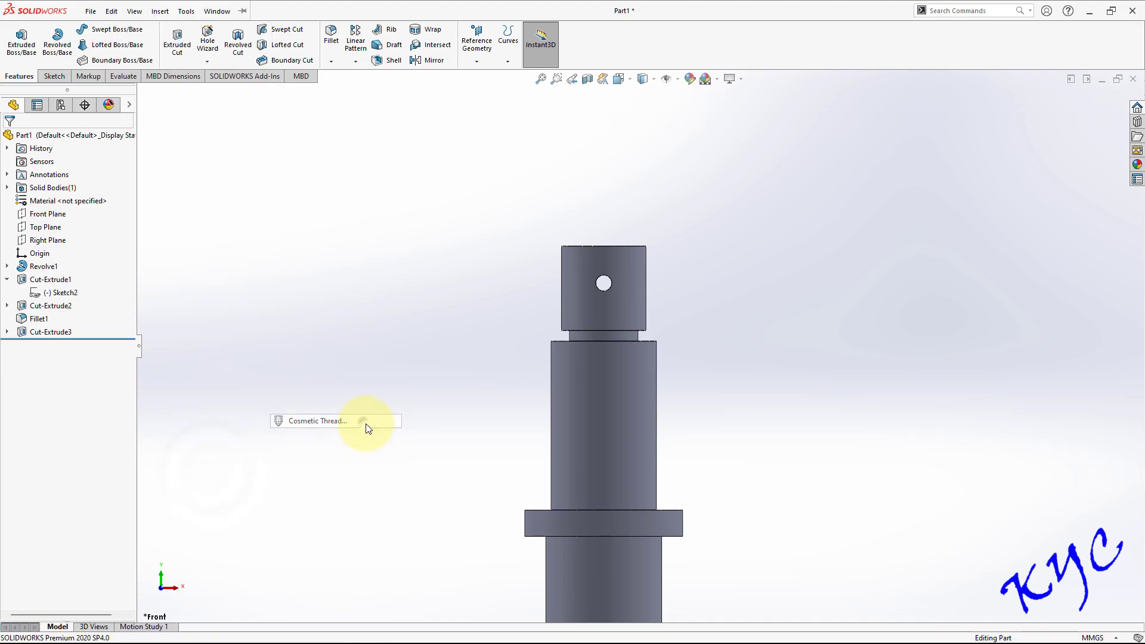
{"action": "middle_click_drag", "start_coordinate": [709, 260], "coordinate": [657, 241]}
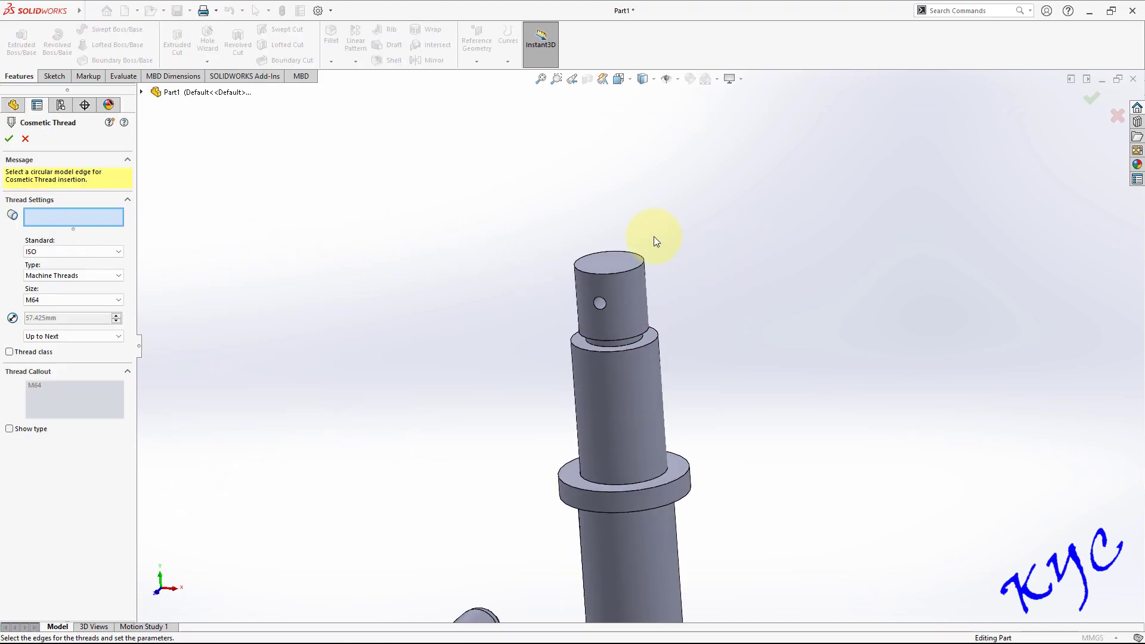
{"action": "left_click", "coordinate": [613, 274]}
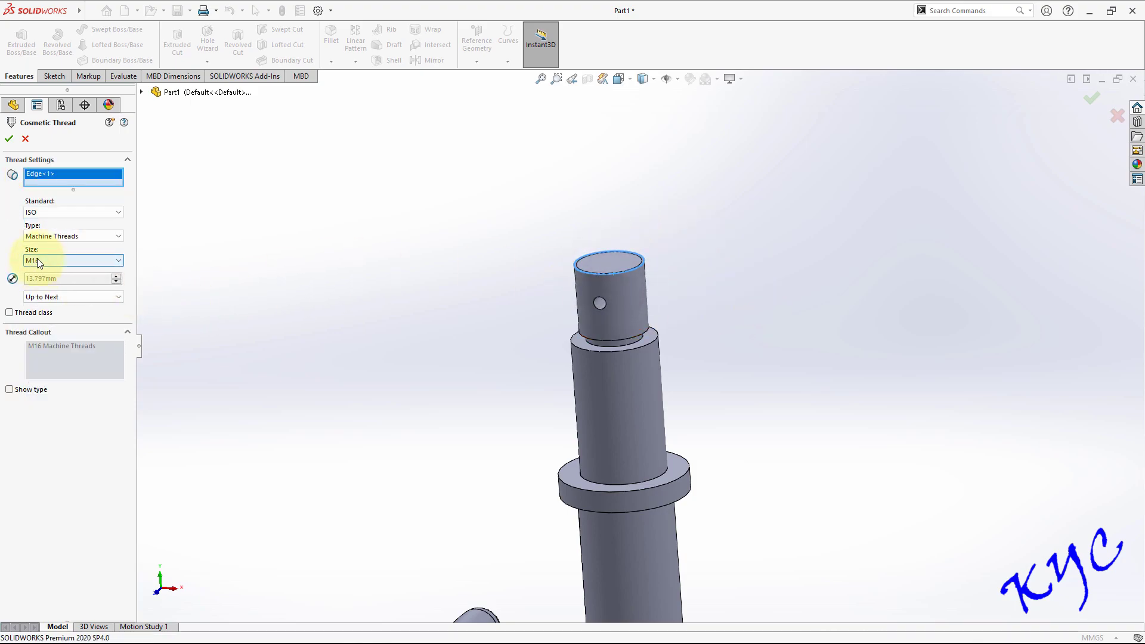
{"action": "left_click", "coordinate": [51, 299]}
{"action": "left_click", "coordinate": [46, 317]}
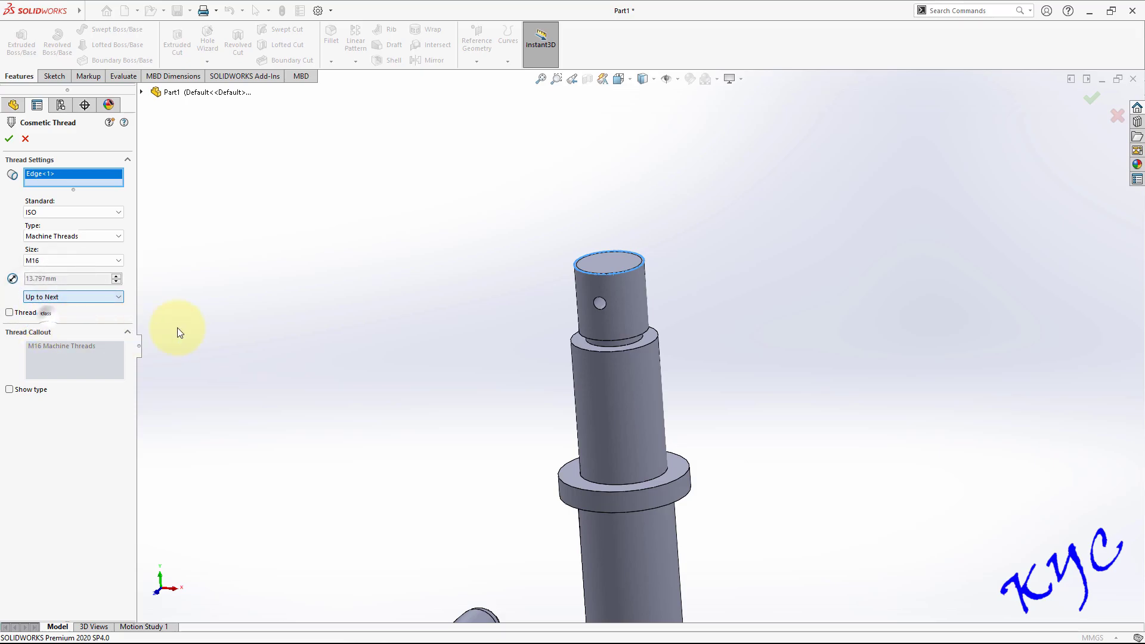
{"action": "left_click", "coordinate": [10, 138]}
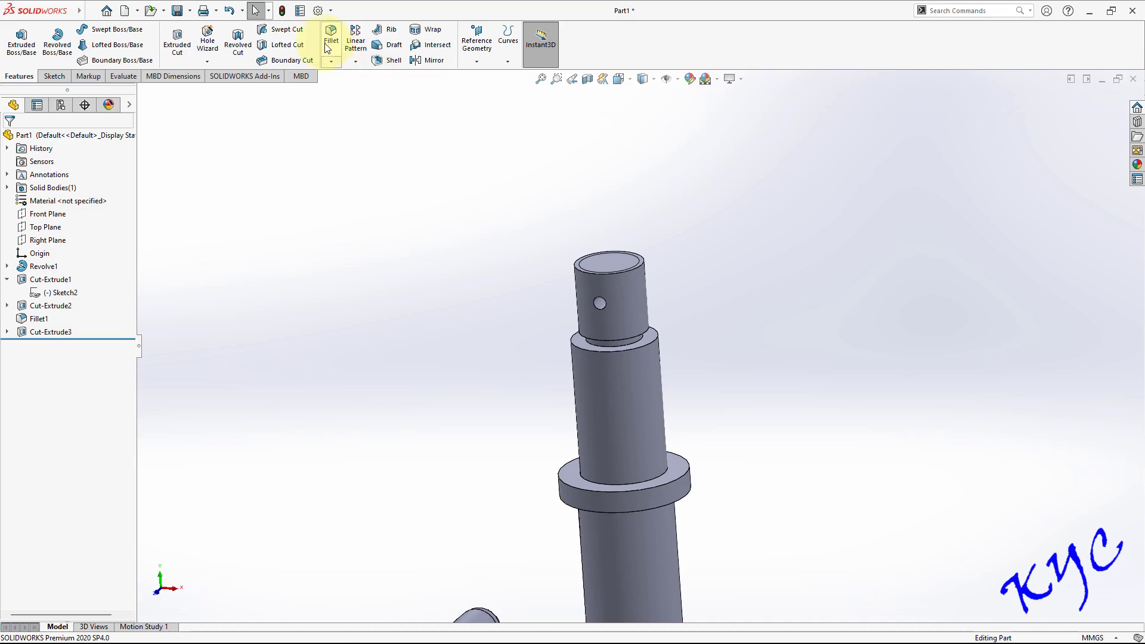
Step: Enable shaded cosmetic threads in the document's detailing properties
{"action": "left_click", "coordinate": [320, 12]}
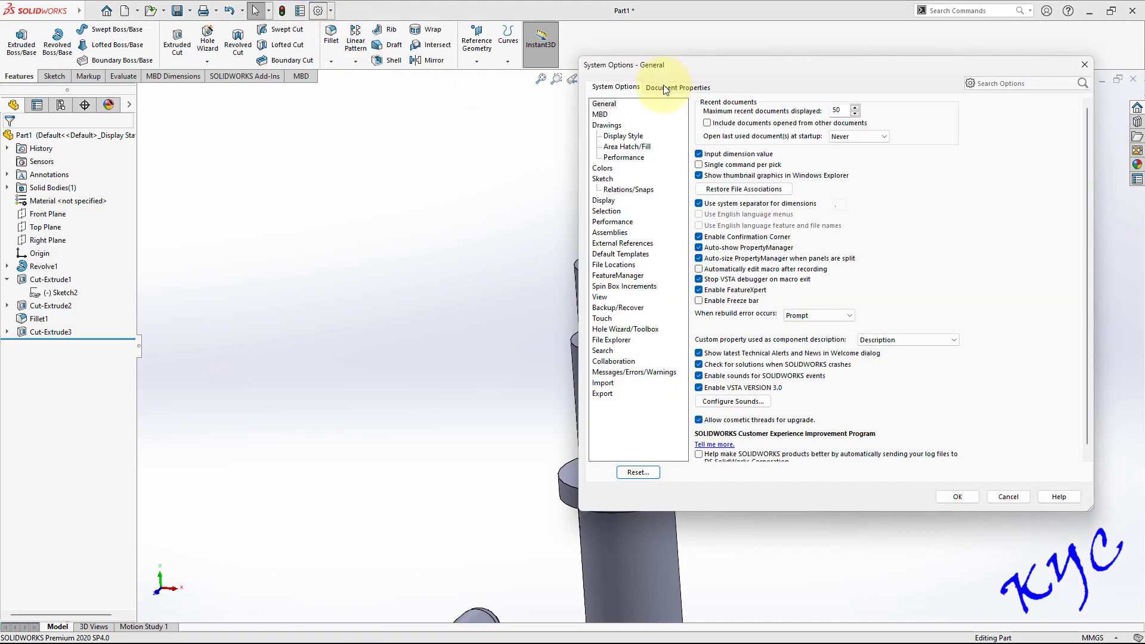
{"action": "left_click", "coordinate": [677, 87]}
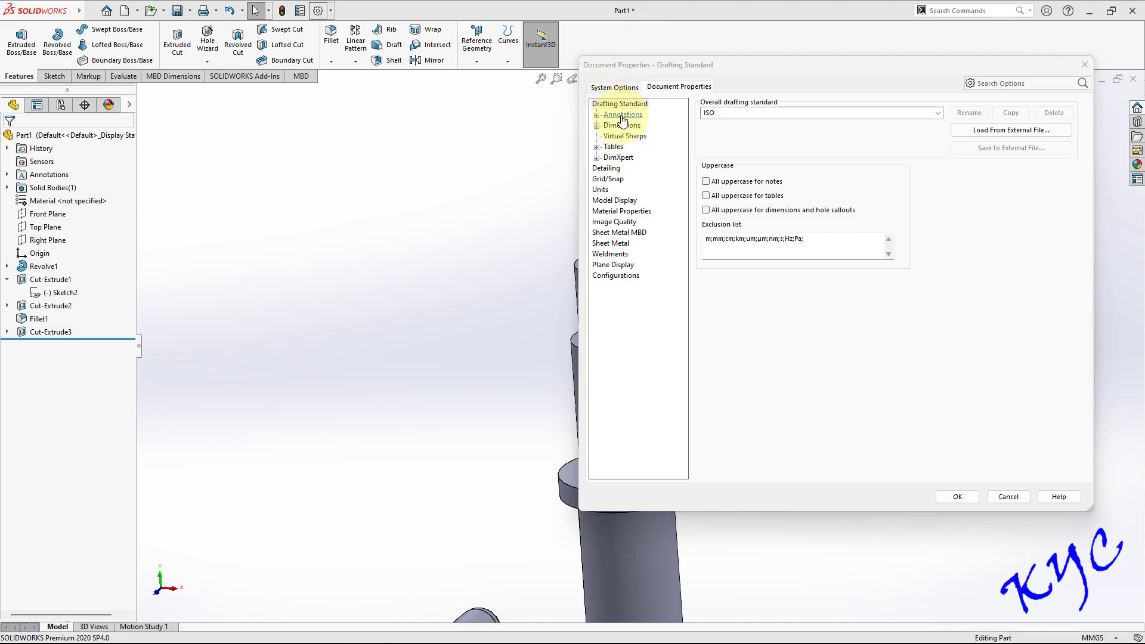
{"action": "left_click", "coordinate": [614, 170]}
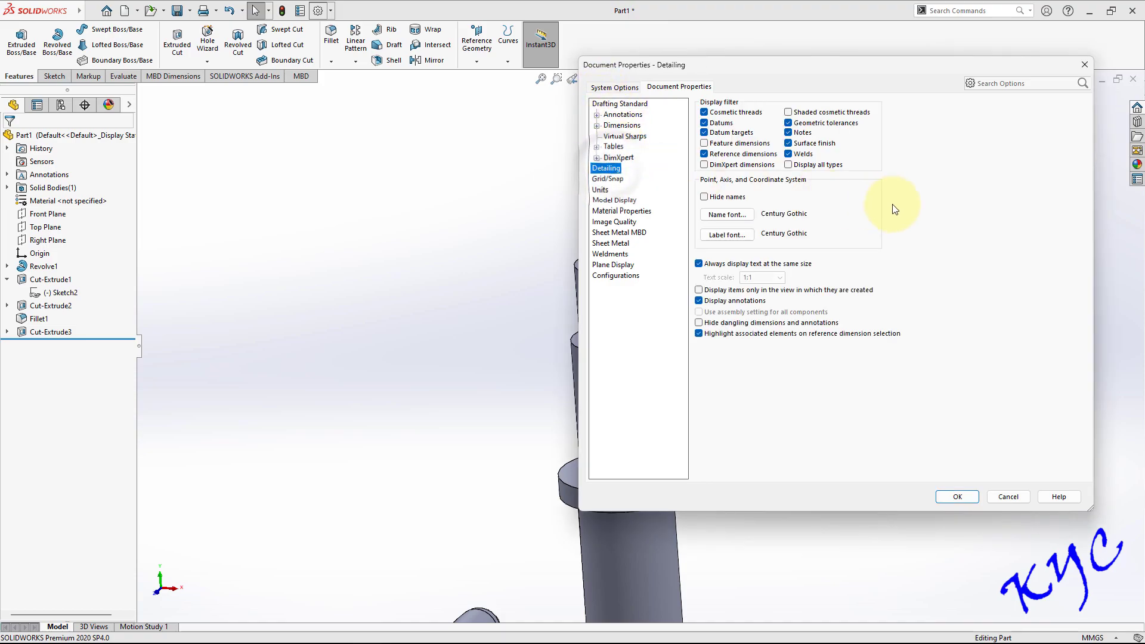
{"action": "left_click", "coordinate": [957, 497]}
Step: Apply the brushed steel appearance to the whole hook
{"action": "middle_click_drag", "start_coordinate": [686, 238], "coordinate": [735, 240]}
{"action": "key", "text": "ctrl+1"}
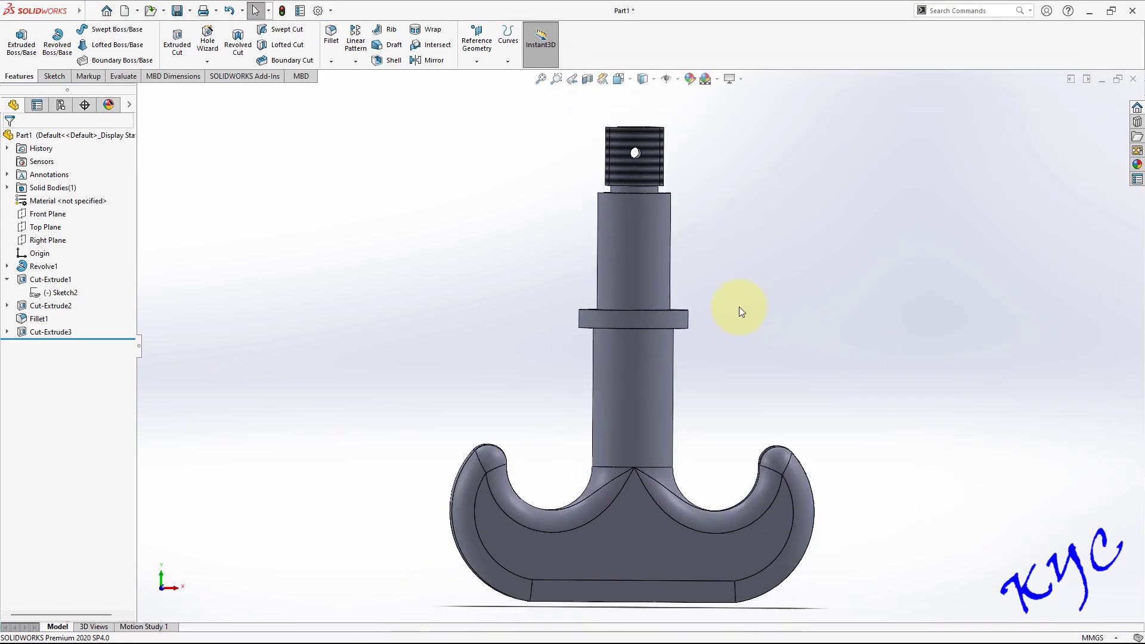
{"action": "middle_click_drag", "start_coordinate": [768, 233], "coordinate": [728, 261], "text": "ctrl"}
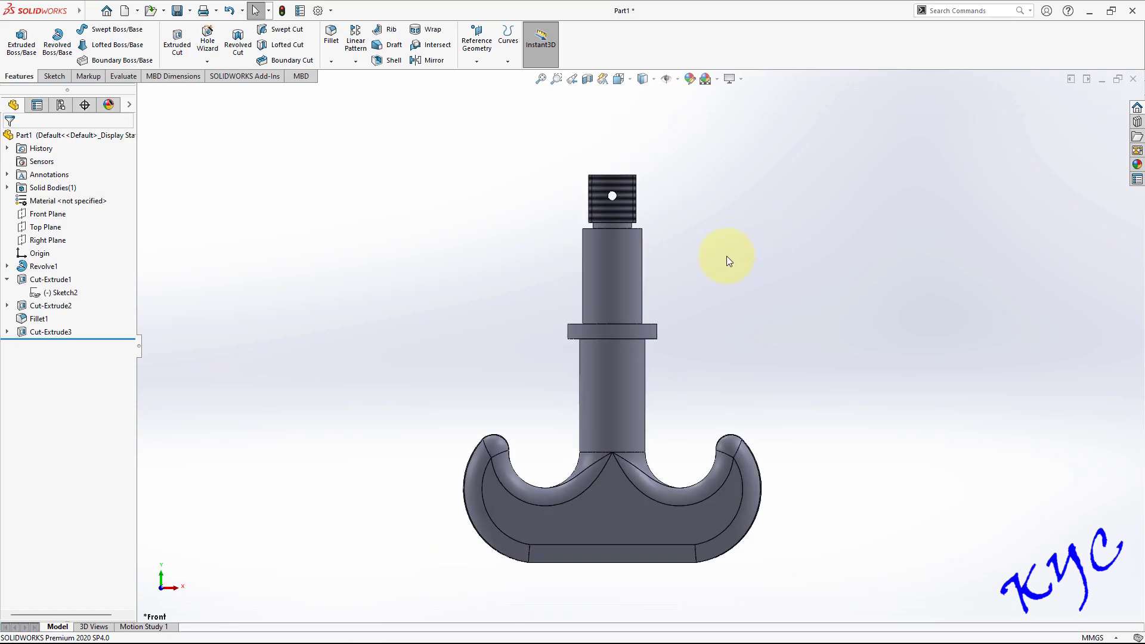
{"action": "left_click", "coordinate": [1138, 167]}
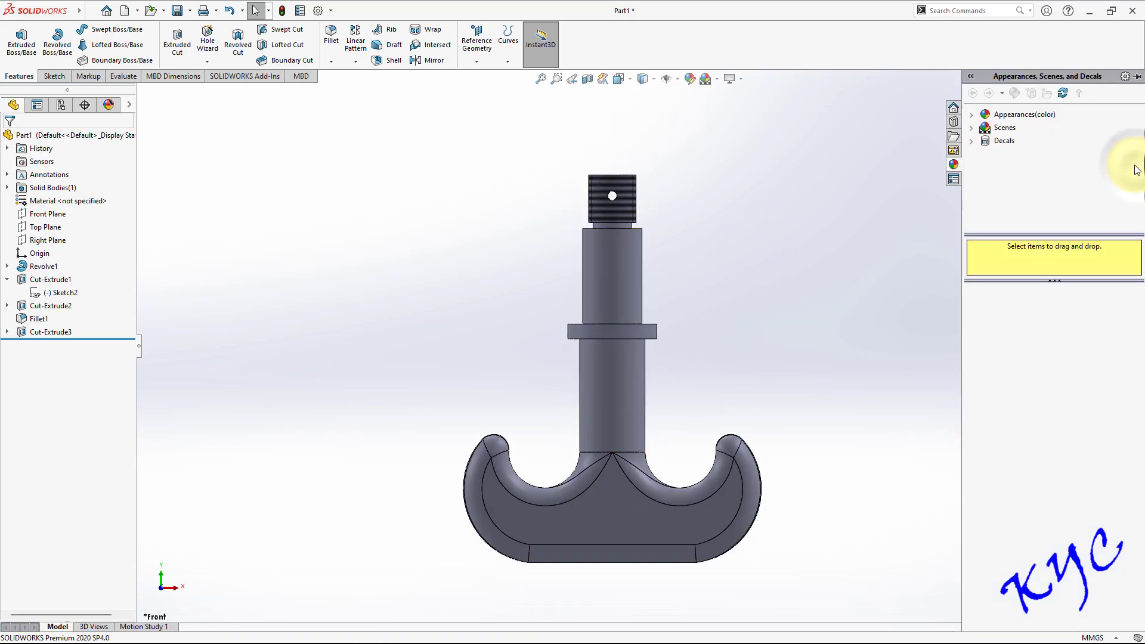
{"action": "left_click", "coordinate": [971, 114]}
{"action": "left_click", "coordinate": [985, 140]}
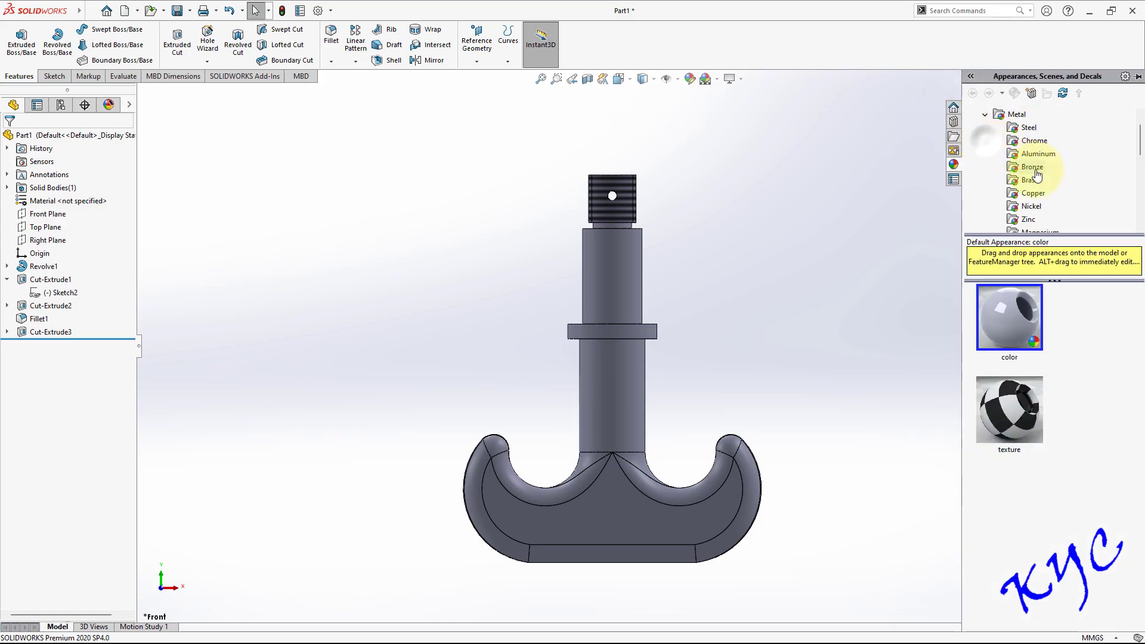
{"action": "left_click", "coordinate": [1027, 129]}
{"action": "double_click", "coordinate": [1012, 411]}
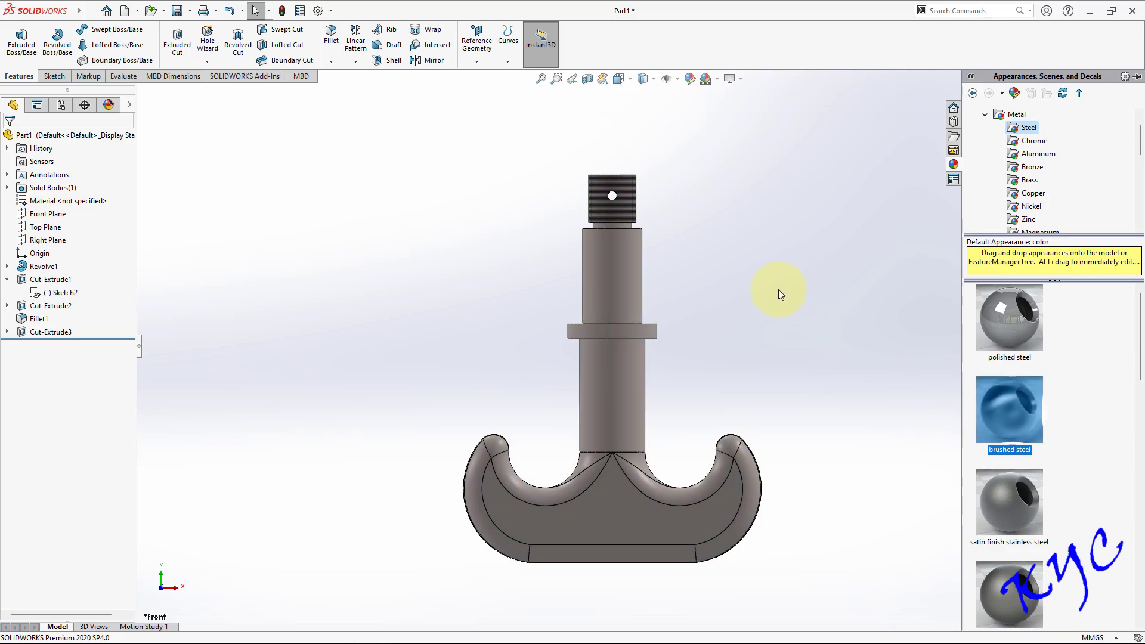
Step: Save the part as Crane Hook in the Crane Hook folder and close it
{"action": "middle_click_drag", "start_coordinate": [781, 250], "coordinate": [734, 354]}
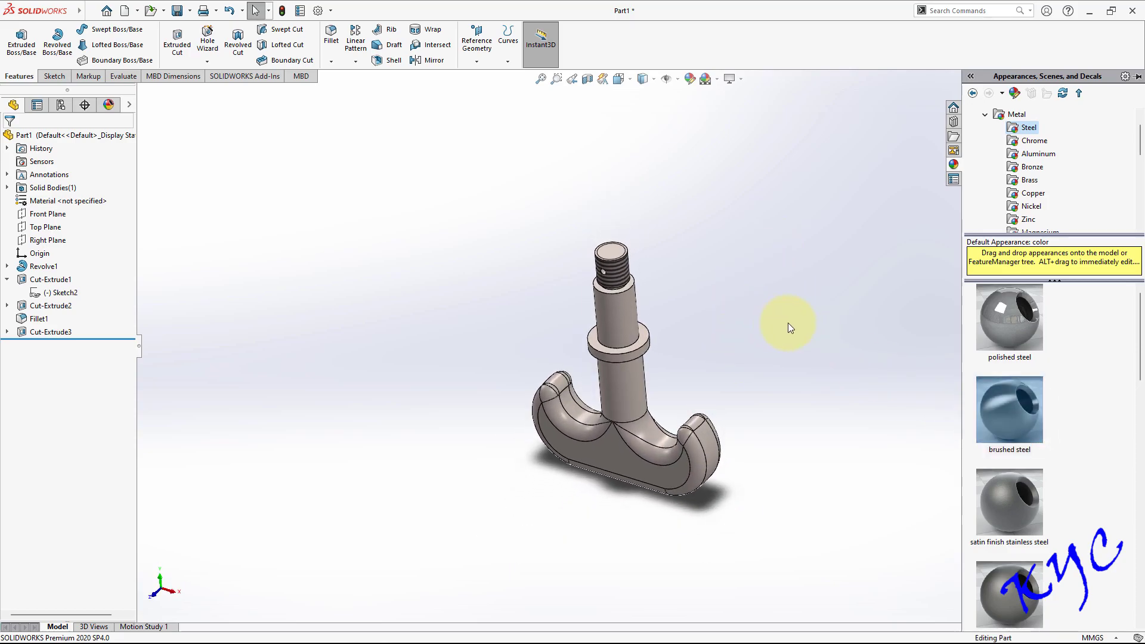
{"action": "left_click", "coordinate": [788, 324]}
{"action": "scroll", "coordinate": [656, 429], "scroll_direction": "down", "scroll_amount": 3}
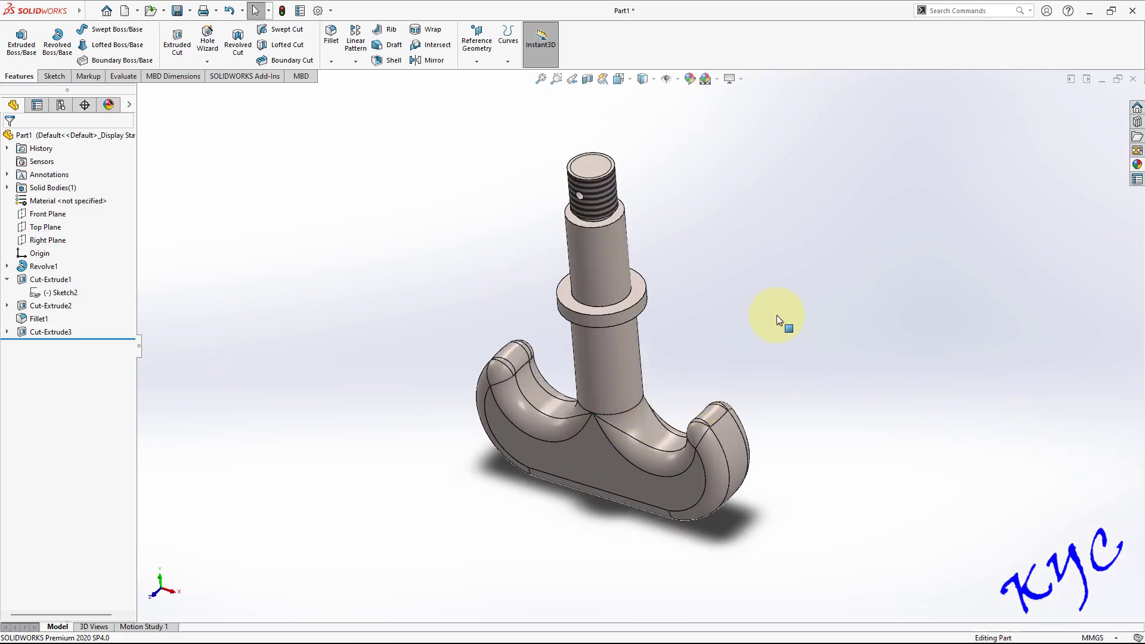
{"action": "key", "text": "ctrl+s"}
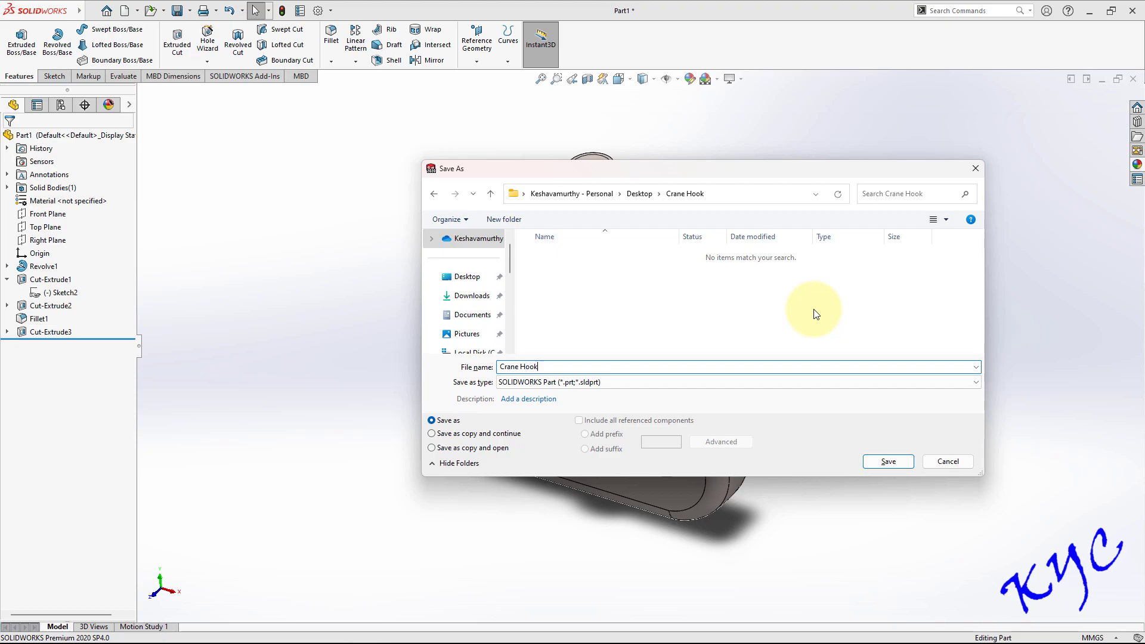
{"action": "key", "text": "Return"}
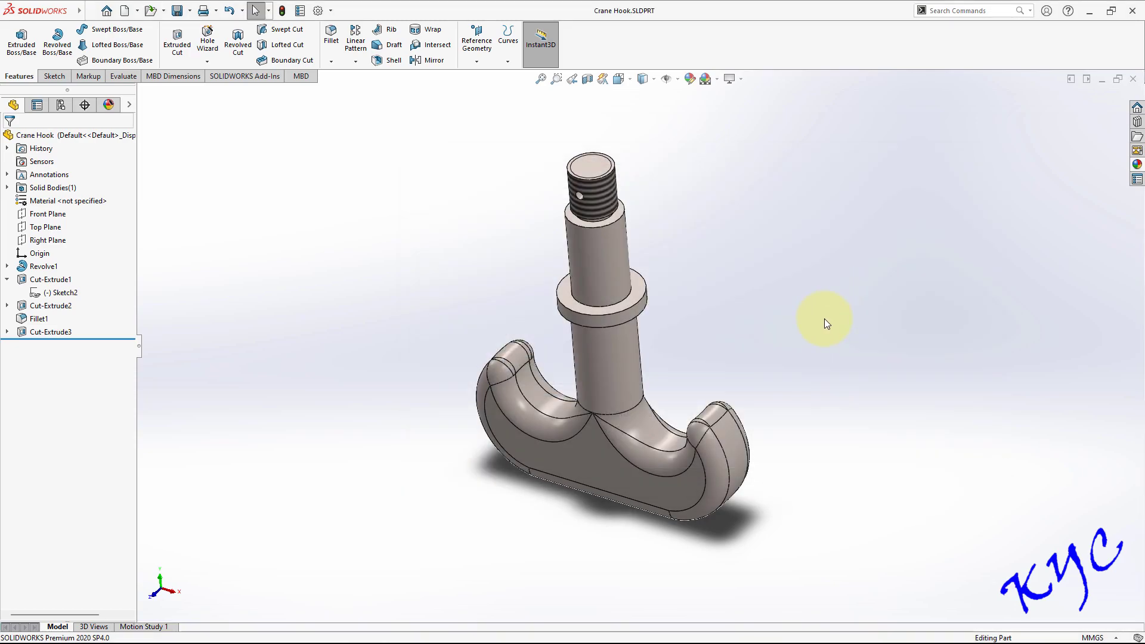
{"action": "key", "text": "ctrl+w"}
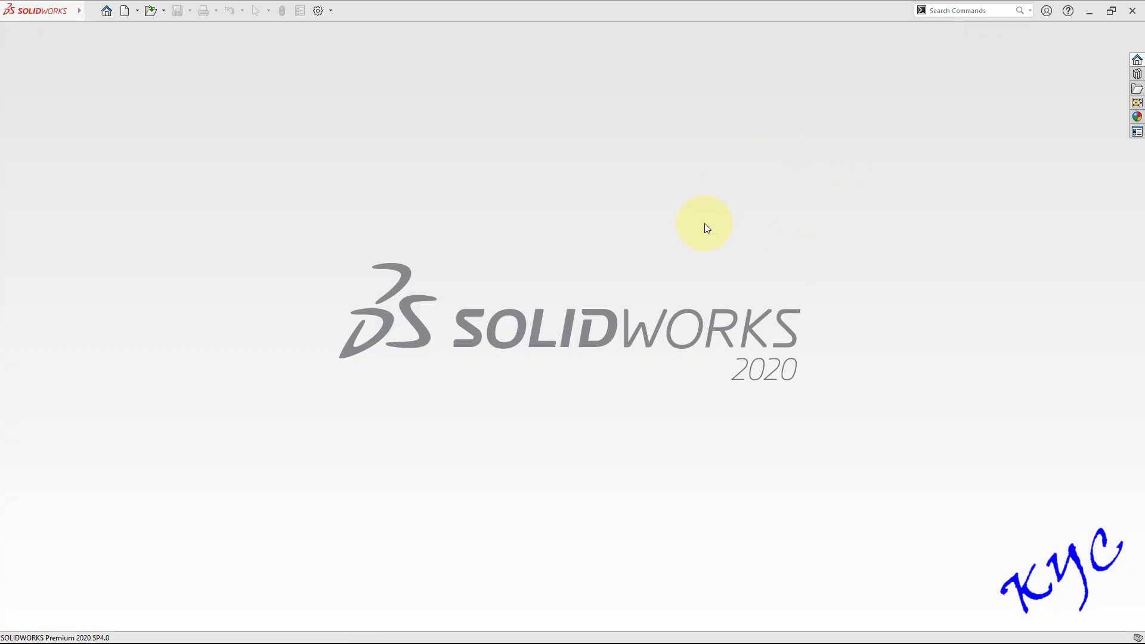
Step: Create a new part and sketch a circle about 59 mm in diameter on the Front Plane, centred on the origin
{"action": "left_click", "coordinate": [126, 10]}
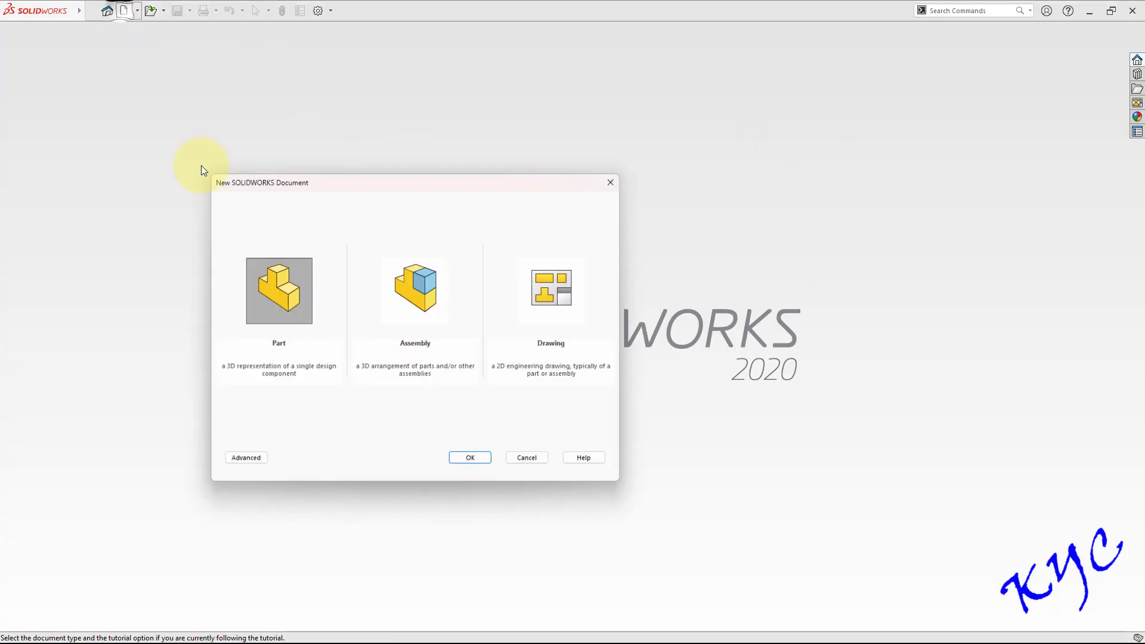
{"action": "double_click", "coordinate": [302, 311]}
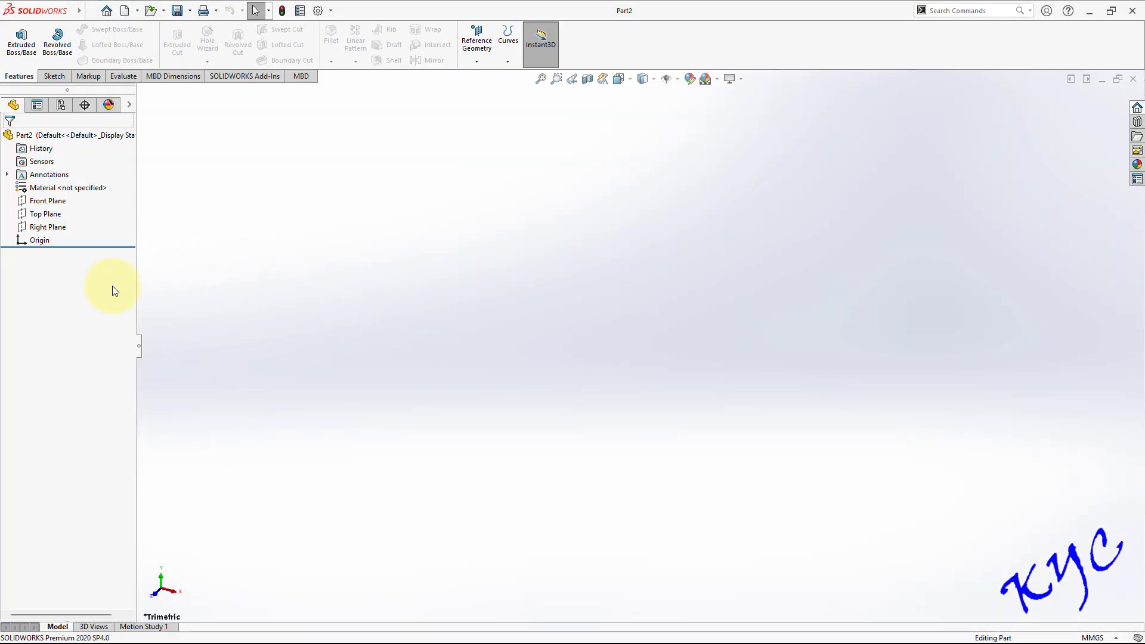
{"action": "right_click", "coordinate": [58, 202]}
{"action": "left_click", "coordinate": [71, 187]}
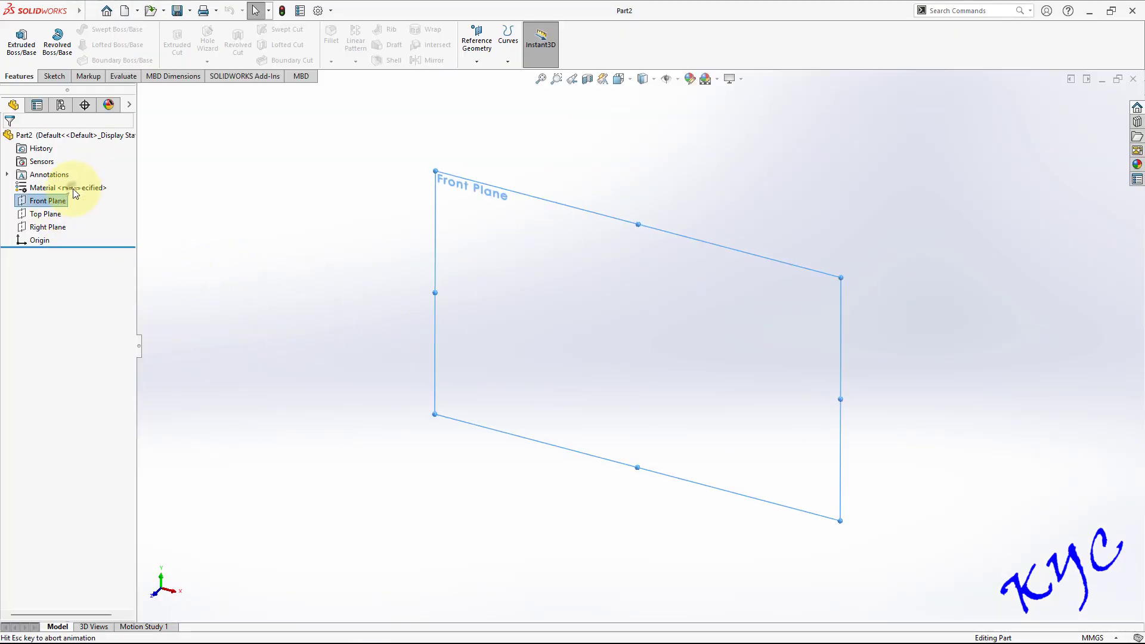
{"action": "left_click", "coordinate": [102, 31]}
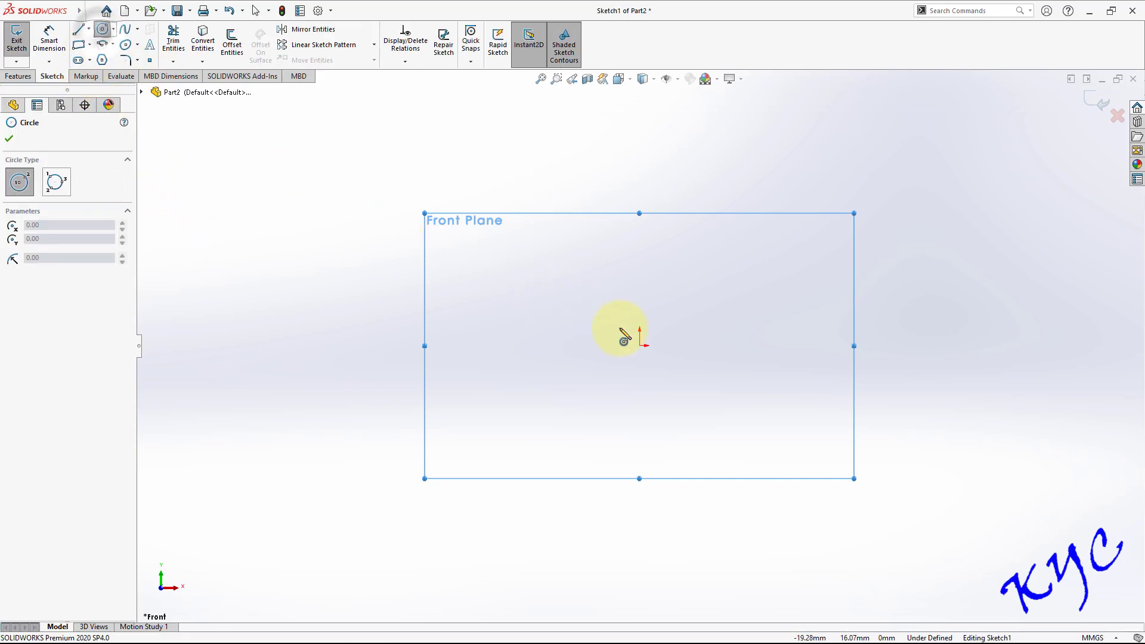
{"action": "left_click_drag", "start_coordinate": [639, 346], "coordinate": [658, 411]}
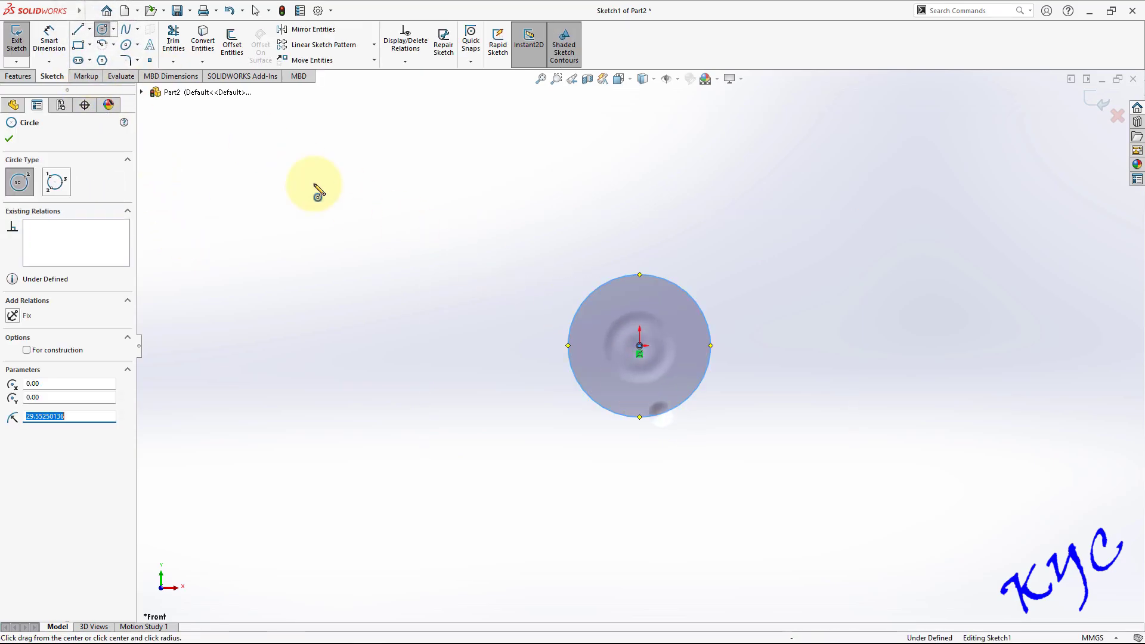
Step: Dimension the circle's diameter as 25 mm
{"action": "left_click", "coordinate": [49, 39]}
{"action": "left_click", "coordinate": [710, 343]}
{"action": "left_click", "coordinate": [782, 355]}
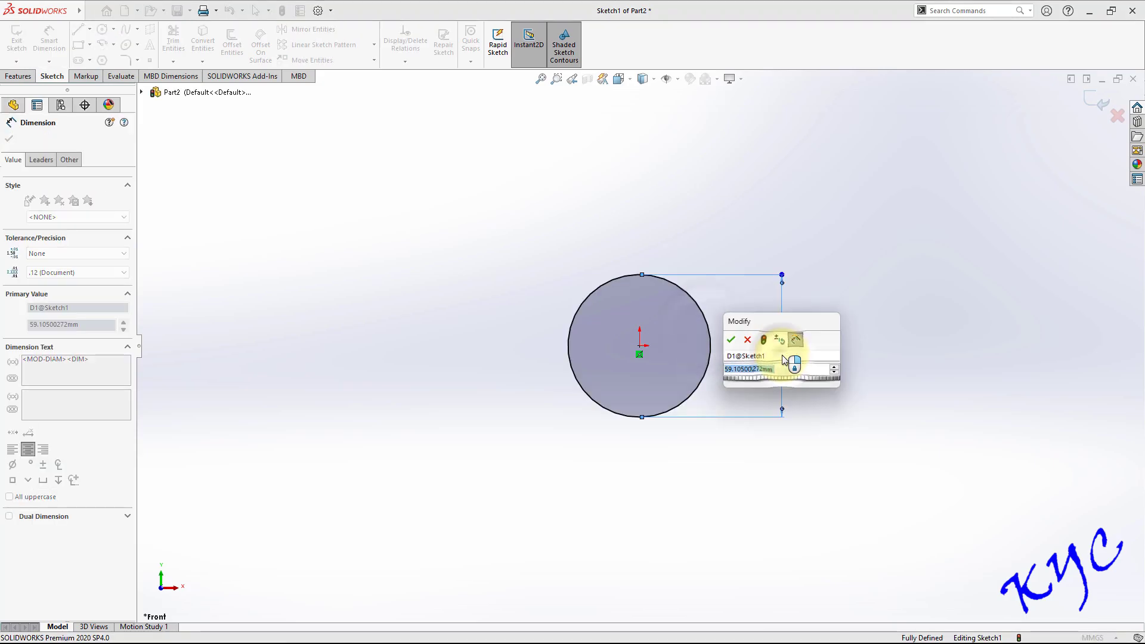
{"action": "type", "text": "25"}
{"action": "key", "text": "Return"}
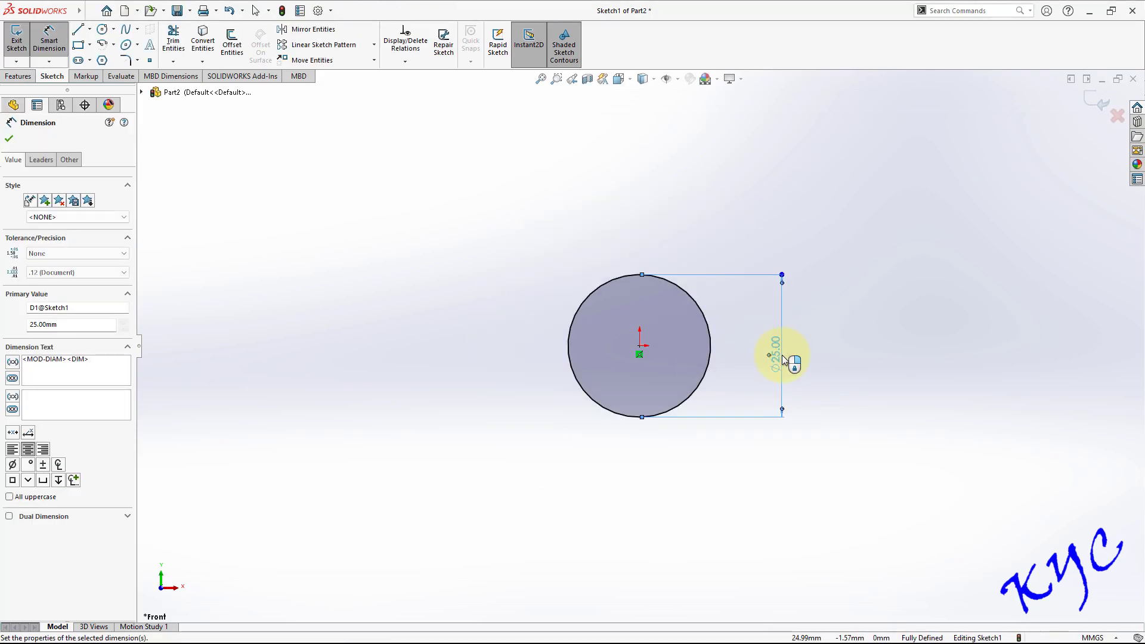
Step: Draw a vertical construction line about 22 mm long from the origin down past the circle's lower edge
{"action": "left_click", "coordinate": [78, 30]}
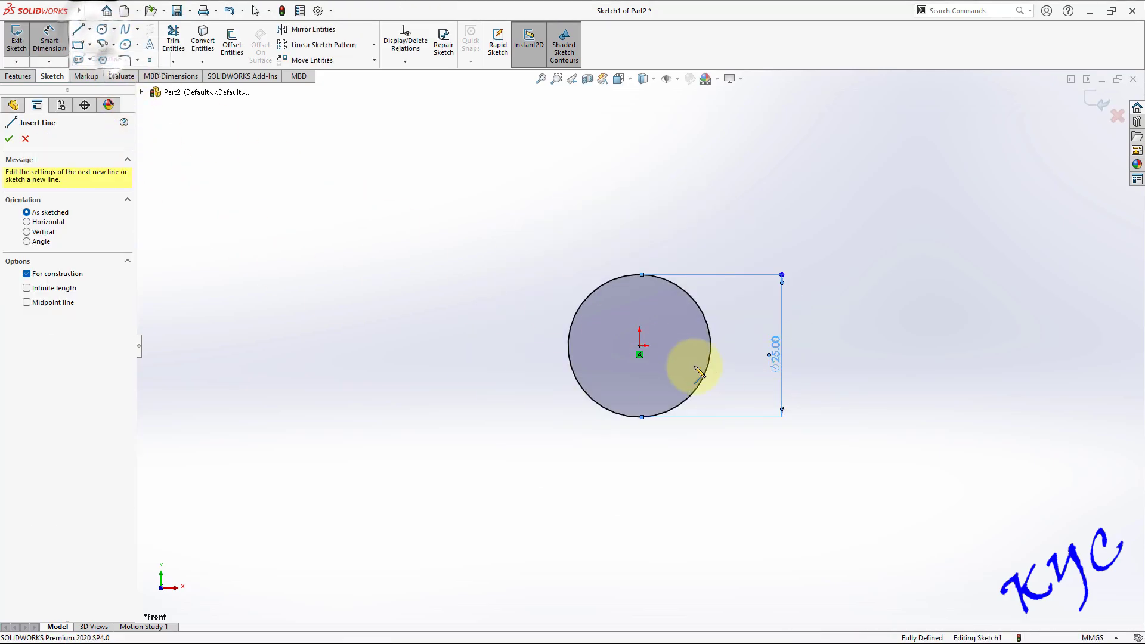
{"action": "left_click", "coordinate": [639, 346]}
{"action": "left_click", "coordinate": [640, 469]}
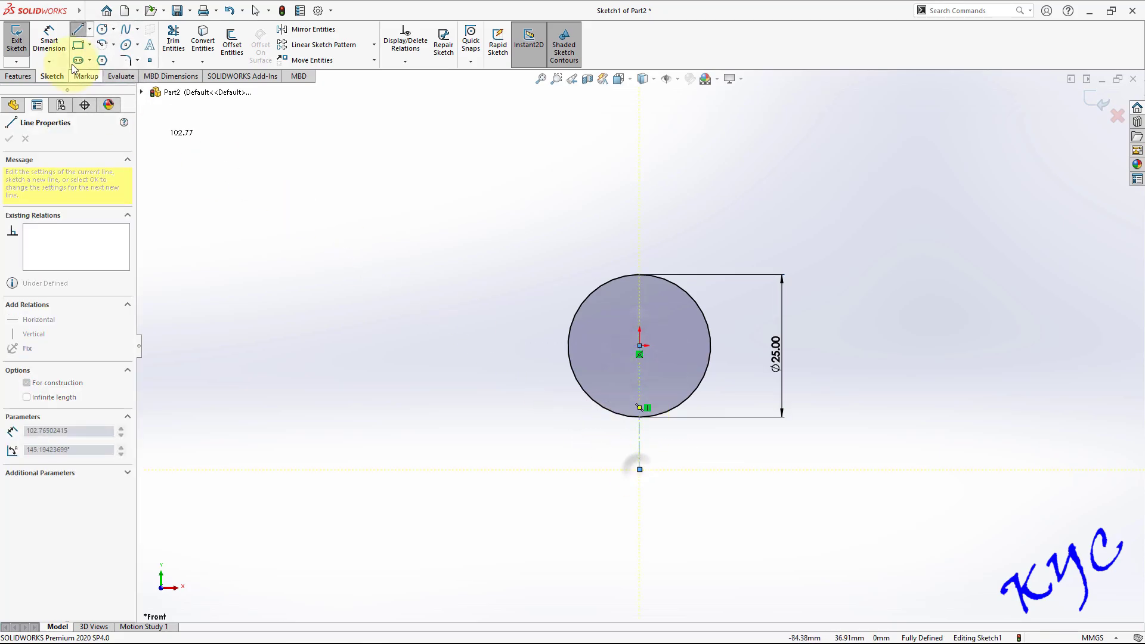
{"action": "key", "text": "Escape"}
Step: Dimension the vertical construction line's length as 32 mm
{"action": "right_click_drag", "start_coordinate": [639, 466], "coordinate": [670, 441]}
{"action": "left_click", "coordinate": [640, 444]}
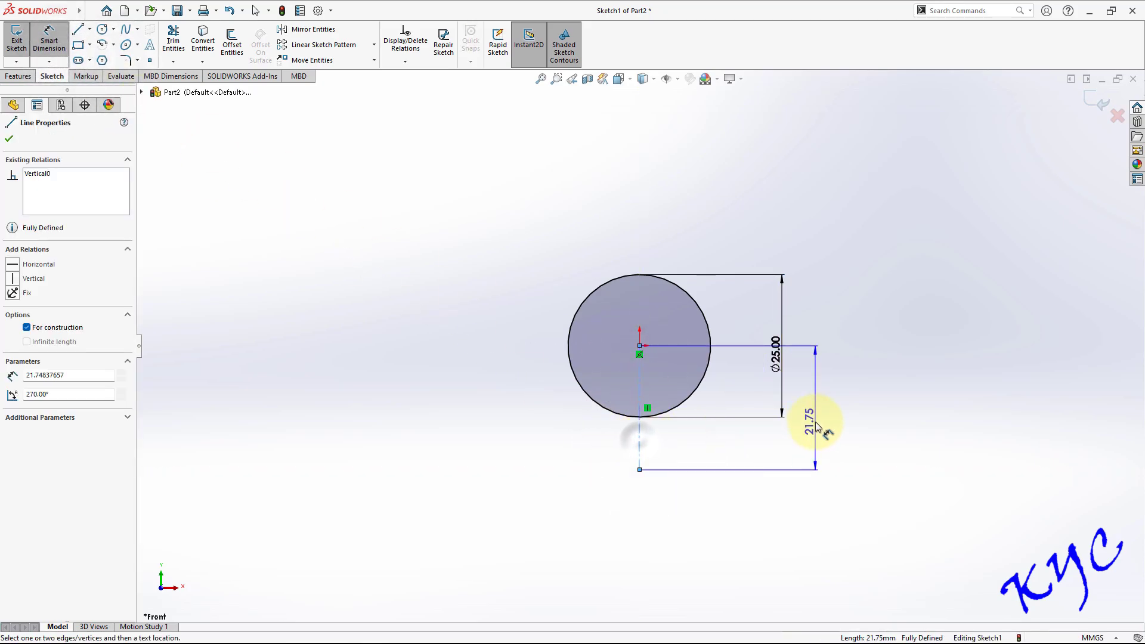
{"action": "left_click", "coordinate": [815, 423]}
{"action": "type", "text": "32"}
{"action": "key", "text": "Return"}
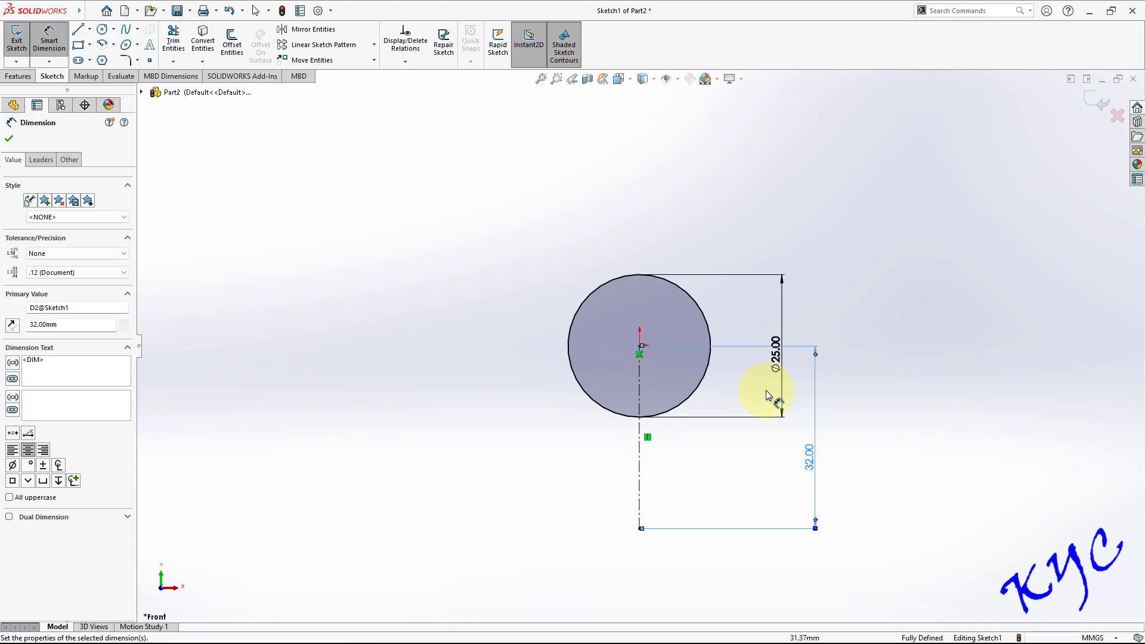
Step: Draw a horizontal midpoint line about 80 mm long, centred on the lower end of the construction line
{"action": "left_click", "coordinate": [90, 28]}
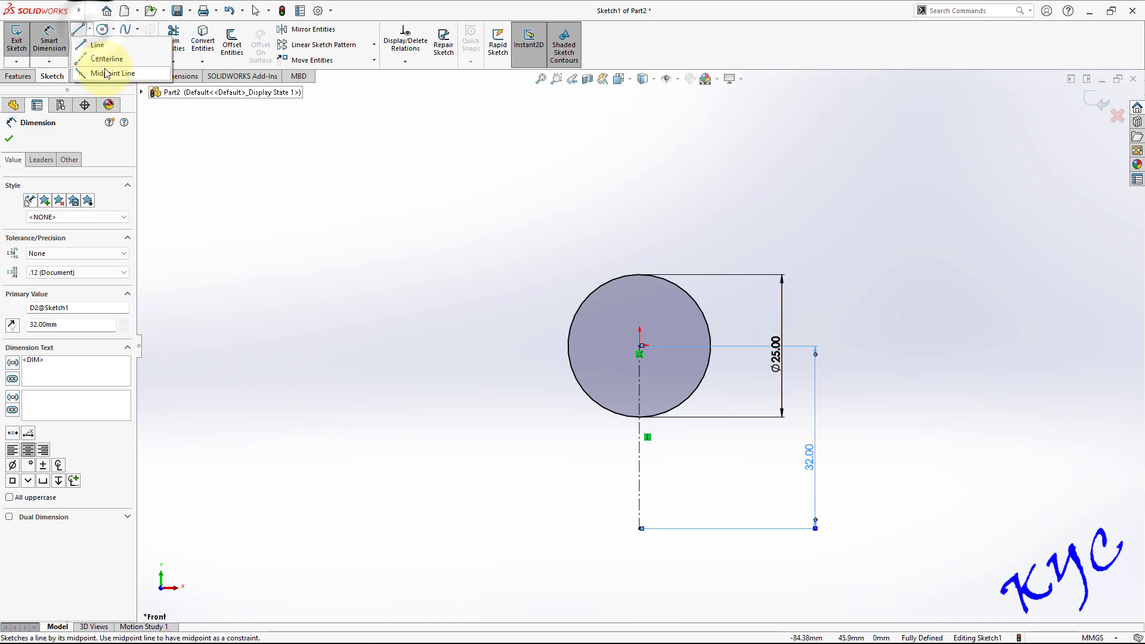
{"action": "left_click", "coordinate": [99, 66]}
{"action": "left_click", "coordinate": [640, 528]}
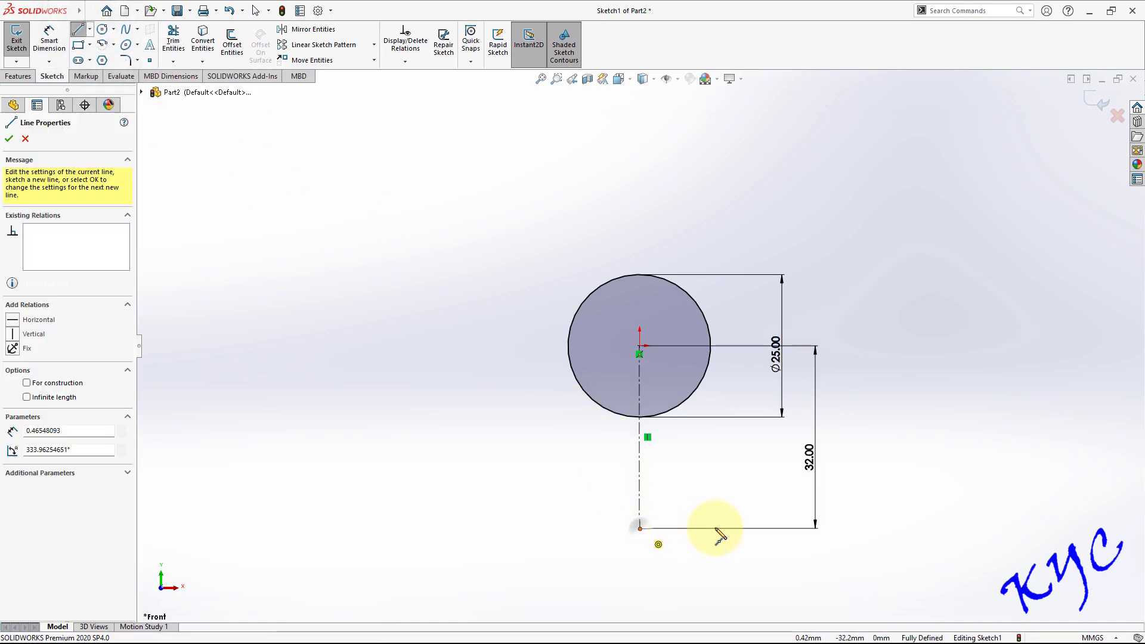
{"action": "left_click", "coordinate": [869, 528]}
{"action": "key", "text": "Escape"}
Step: Dimension the horizontal line's length as 76 mm
{"action": "key", "text": "d"}
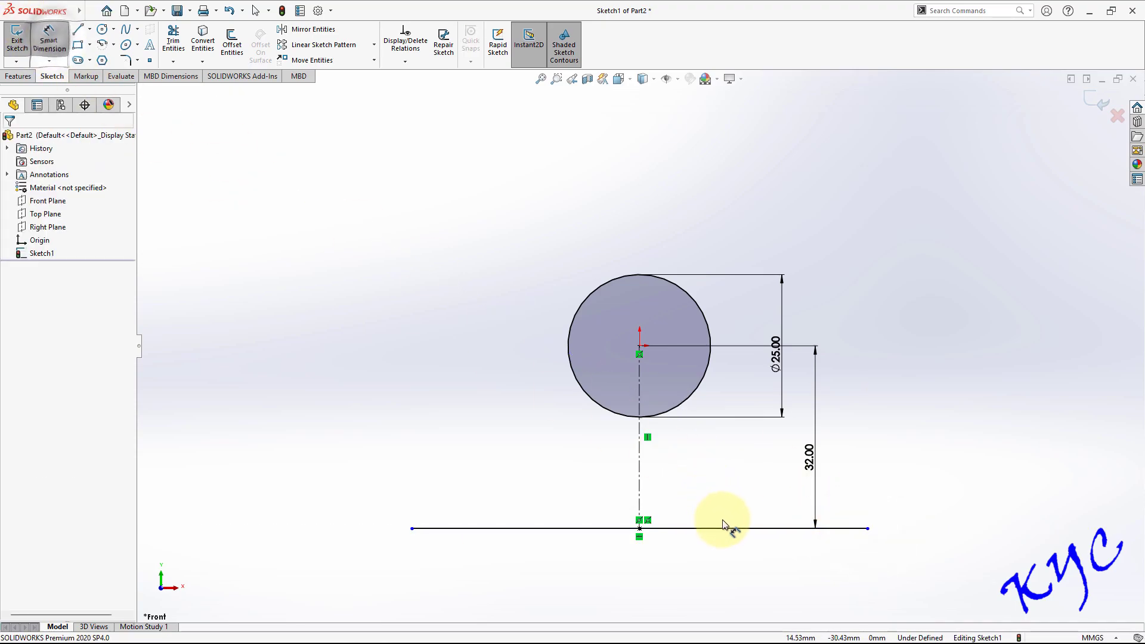
{"action": "left_click", "coordinate": [723, 528]}
{"action": "left_click", "coordinate": [713, 557]}
{"action": "type", "text": "76"}
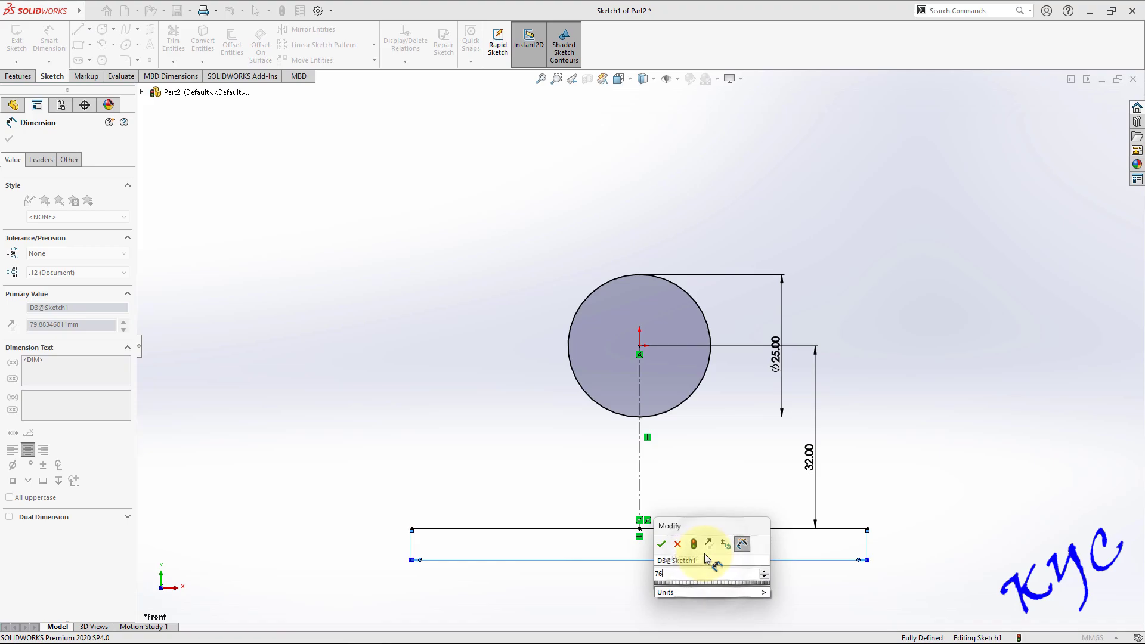
{"action": "key", "text": "Return"}
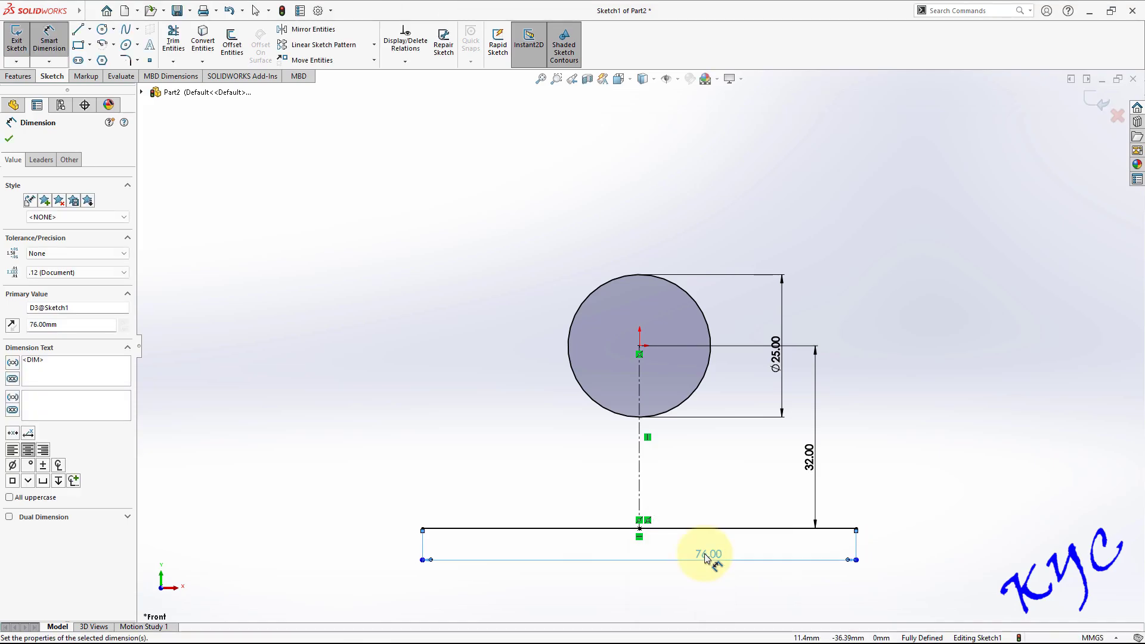
Step: Sketch two concentric circles above the horizontal line's left end, about 29 mm and 13 mm in diameter, the outer one passing through that endpoint
{"action": "left_click", "coordinate": [103, 29]}
{"action": "left_click", "coordinate": [422, 446]}
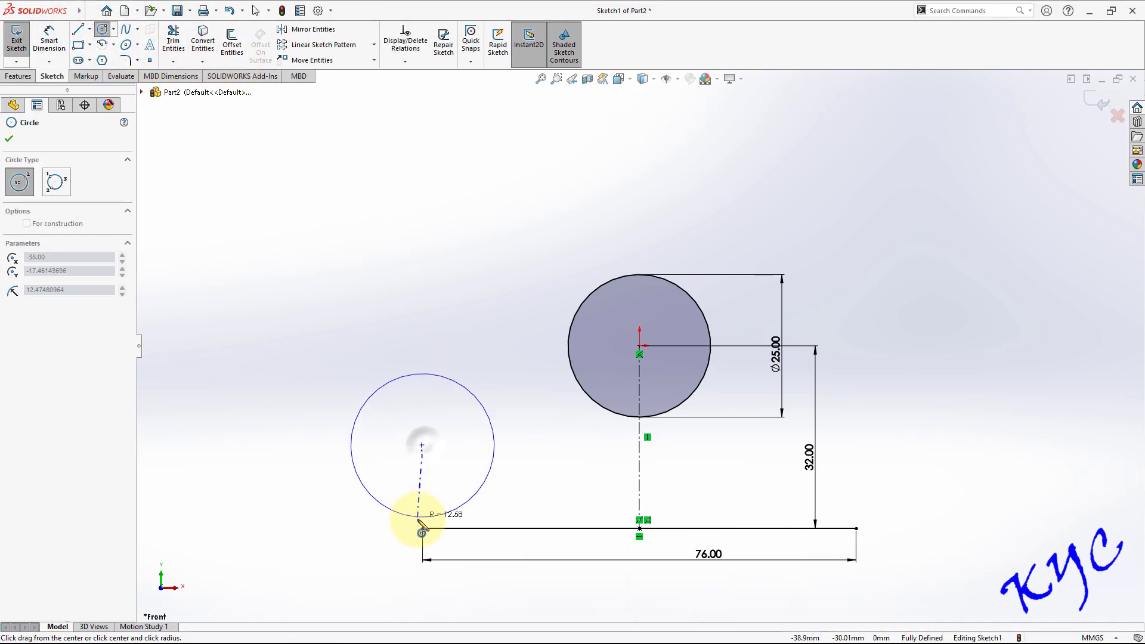
{"action": "left_click", "coordinate": [423, 528]}
{"action": "left_click", "coordinate": [422, 445]}
{"action": "key", "text": "Escape"}
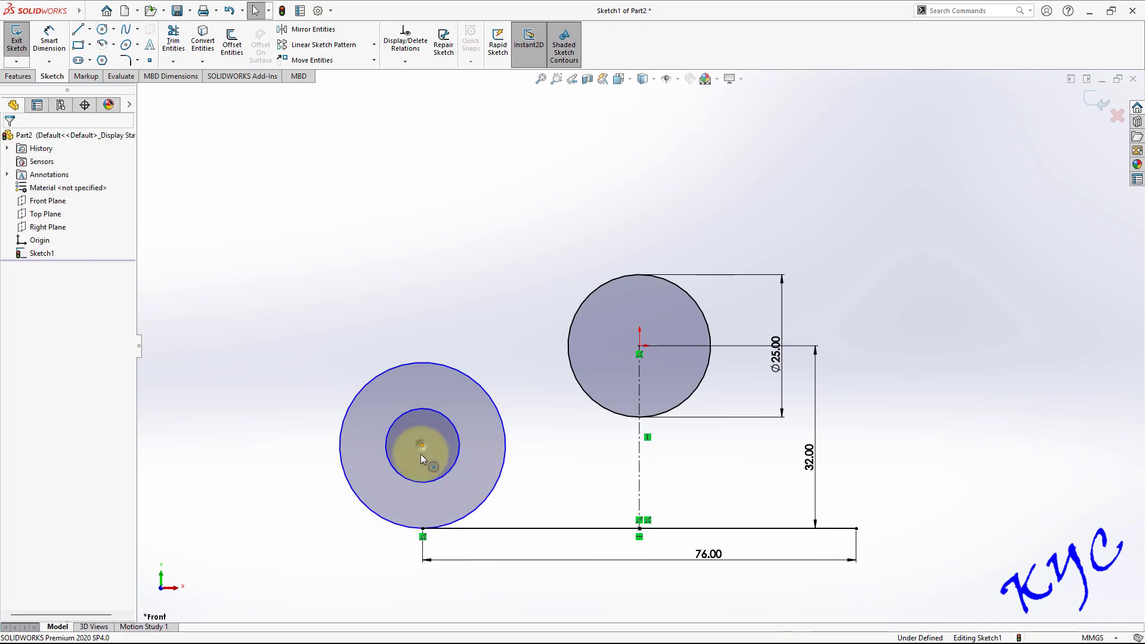
Step: Align the circles' centre vertically with the horizontal line's left endpoint and make the outer circle tangent to the line
{"action": "left_click", "coordinate": [422, 445]}
{"action": "left_click", "coordinate": [422, 528], "text": "ctrl"}
{"action": "left_click", "coordinate": [13, 347]}
{"action": "left_click", "coordinate": [466, 256]}
{"action": "left_click", "coordinate": [481, 496]}
{"action": "left_click", "coordinate": [488, 528], "text": "ctrl"}
{"action": "left_click", "coordinate": [416, 257]}
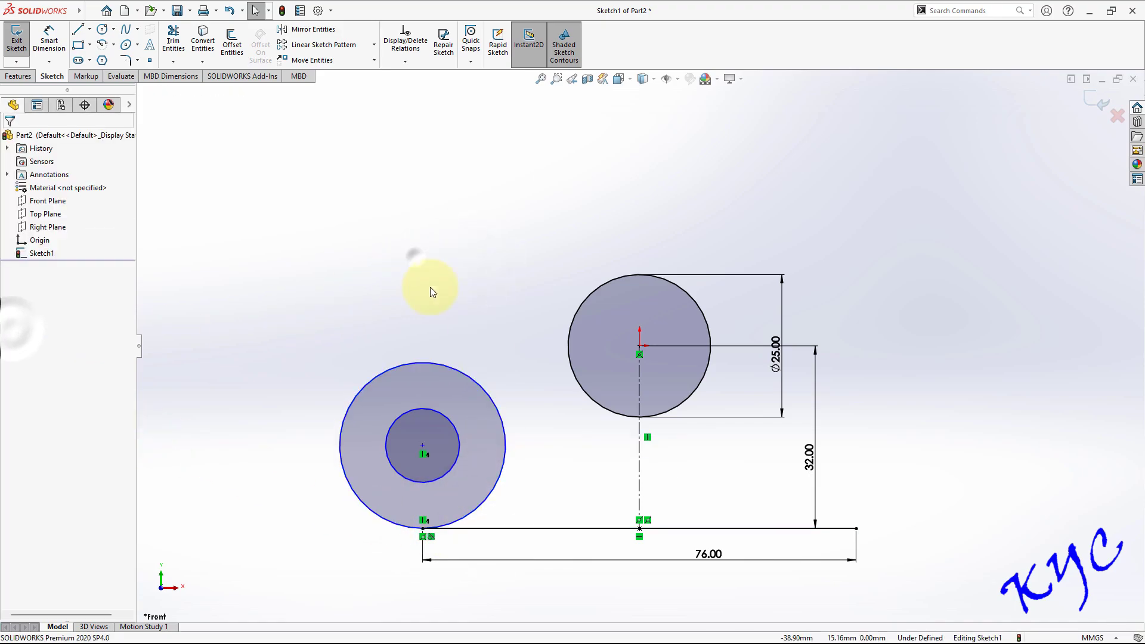
Step: Dimension the left pair of circles with an outer diameter of 36 mm and an inner diameter of 15 mm
{"action": "left_click", "coordinate": [45, 36]}
{"action": "left_click", "coordinate": [343, 426]}
{"action": "left_click", "coordinate": [302, 433]}
{"action": "type", "text": "36"}
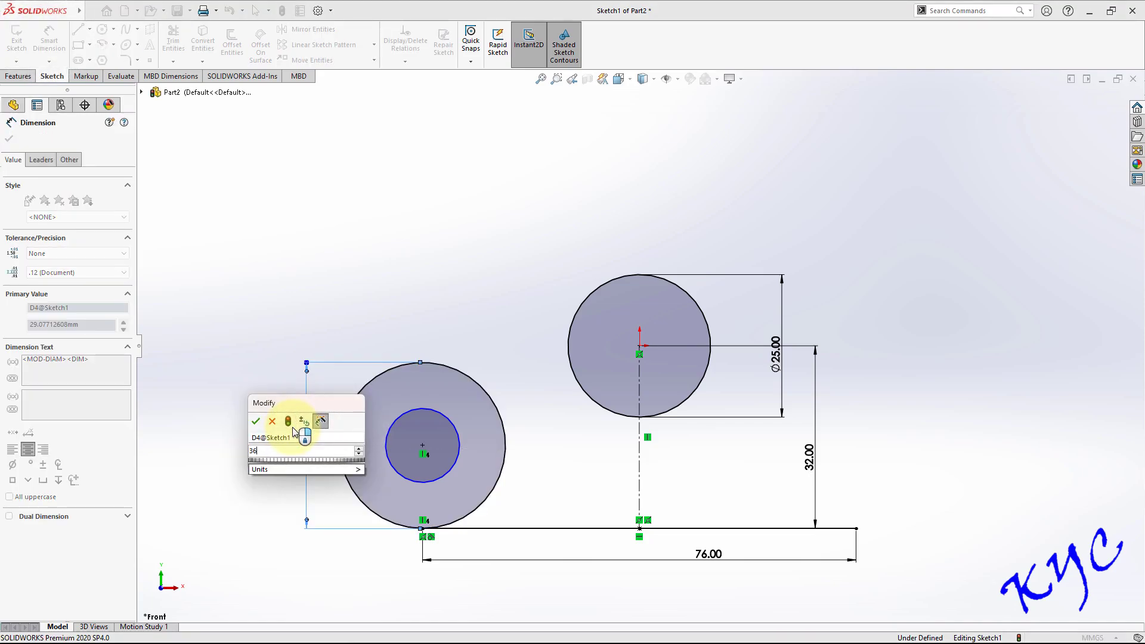
{"action": "key", "text": "Return"}
{"action": "left_click", "coordinate": [398, 461]}
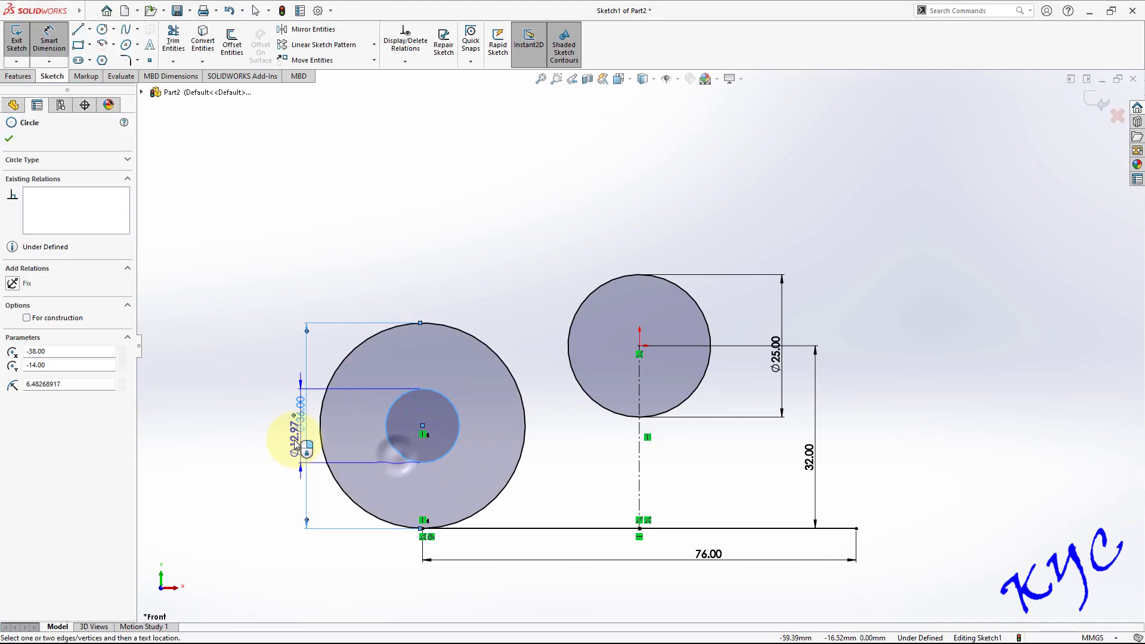
{"action": "left_click", "coordinate": [280, 438]}
{"action": "type", "text": "145"}
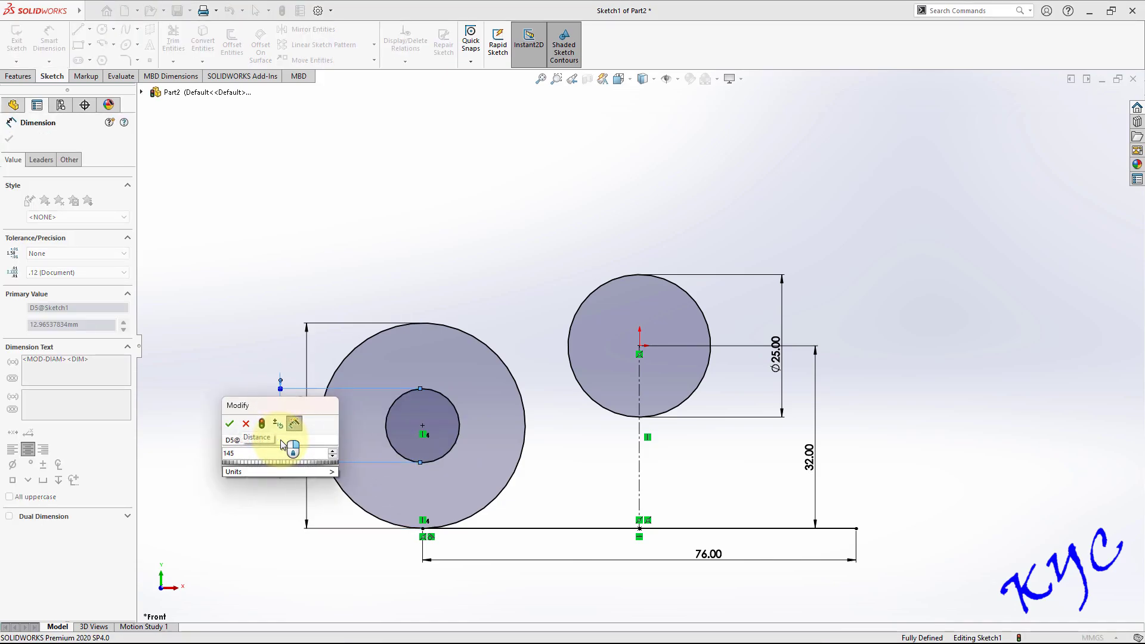
{"action": "key", "text": "Return"}
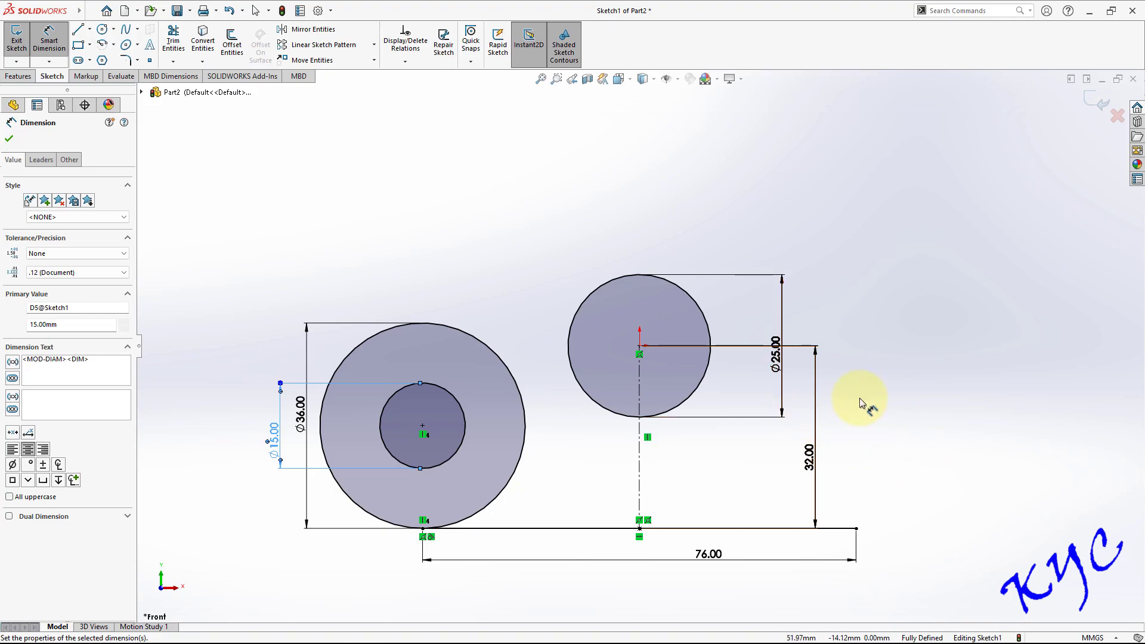
Step: Mirror the left pair of concentric circles about the vertical construction line
{"action": "left_click", "coordinate": [314, 29]}
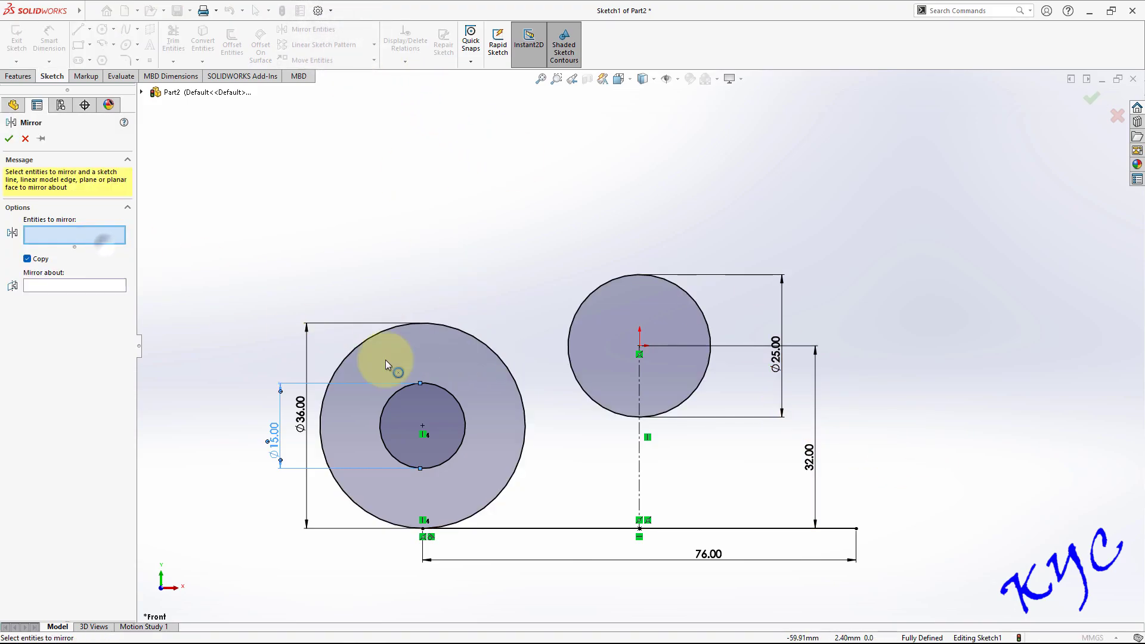
{"action": "left_click", "coordinate": [496, 359]}
{"action": "left_click", "coordinate": [462, 398]}
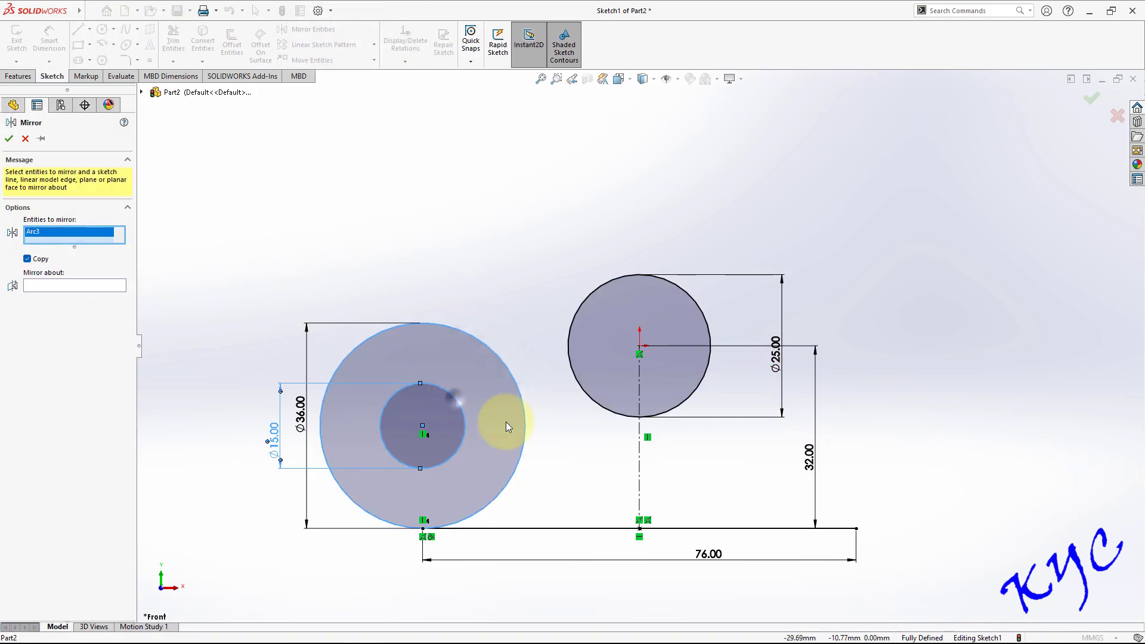
{"action": "left_click", "coordinate": [53, 285]}
{"action": "left_click", "coordinate": [66, 239]}
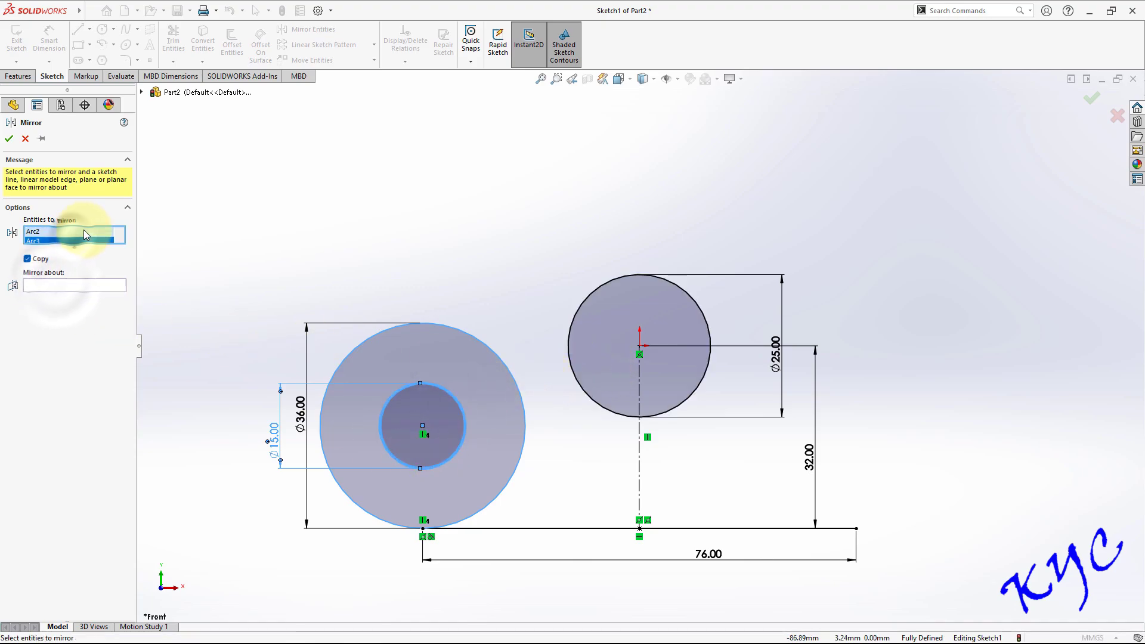
{"action": "left_click", "coordinate": [71, 289]}
{"action": "left_click", "coordinate": [640, 477]}
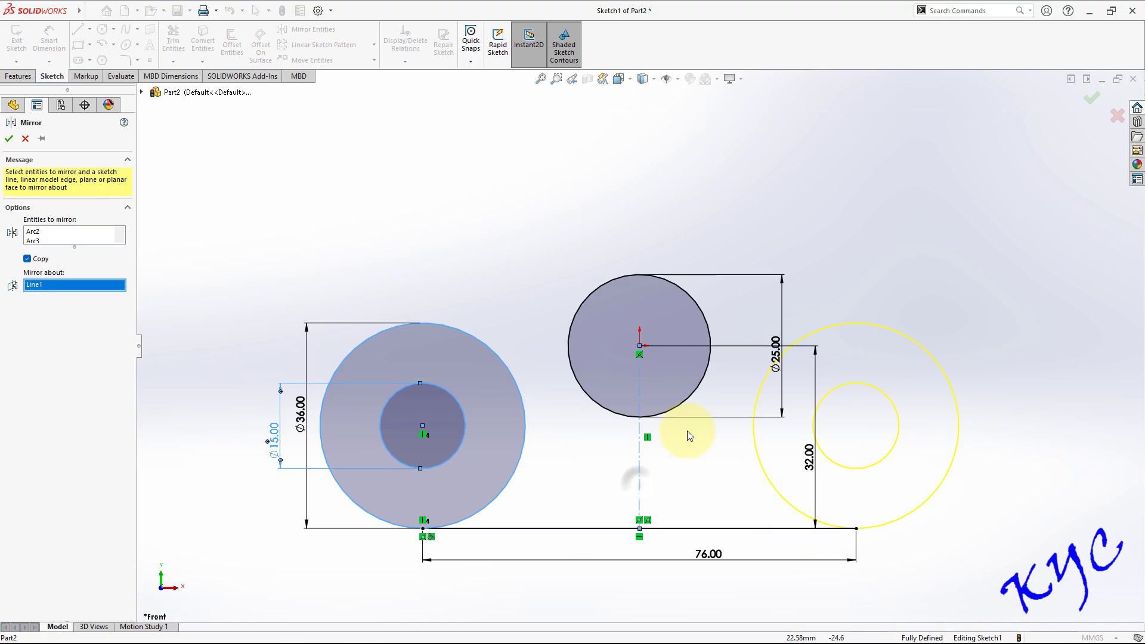
{"action": "left_click", "coordinate": [9, 139]}
Step: Sketch two concentric circles centred about 54 mm directly above the origin
{"action": "scroll", "coordinate": [756, 235], "scroll_direction": "up", "scroll_amount": 4}
{"action": "scroll", "coordinate": [757, 235], "scroll_direction": "down", "scroll_amount": 1}
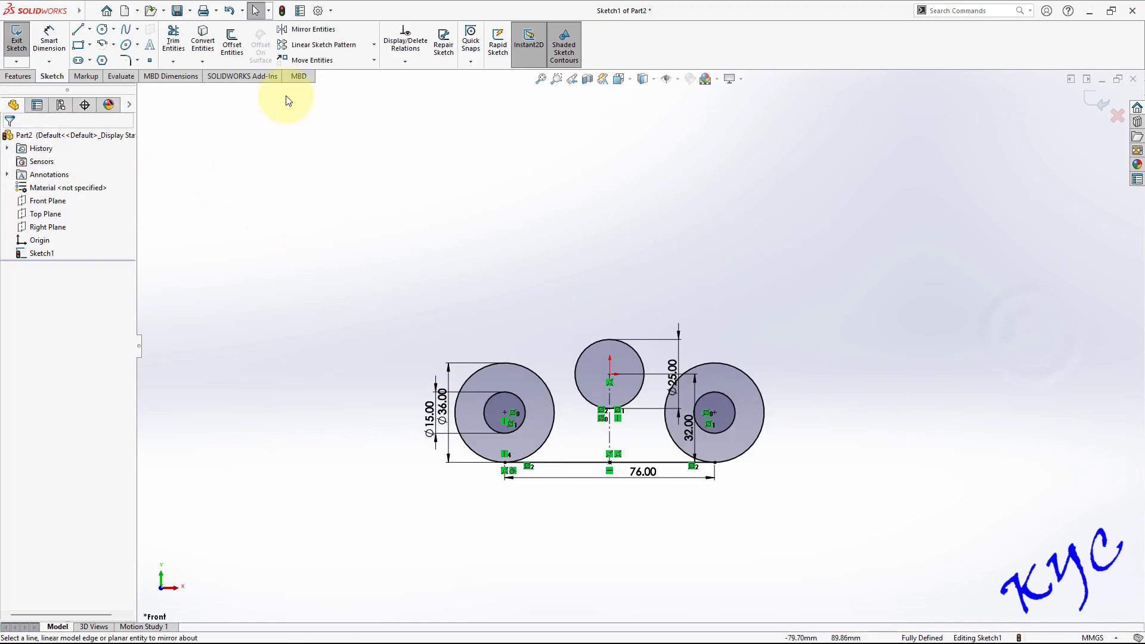
{"action": "left_click", "coordinate": [102, 28]}
{"action": "left_click", "coordinate": [609, 224]}
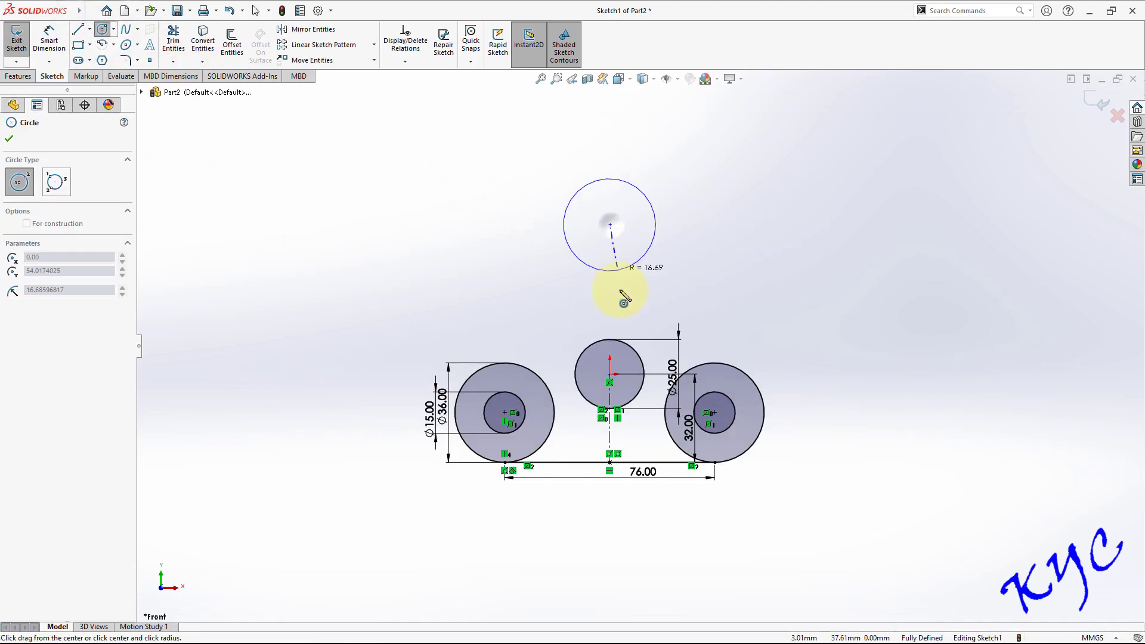
{"action": "left_click", "coordinate": [621, 292]}
{"action": "left_click", "coordinate": [610, 225]}
{"action": "left_click", "coordinate": [614, 259]}
{"action": "key", "text": "Escape"}
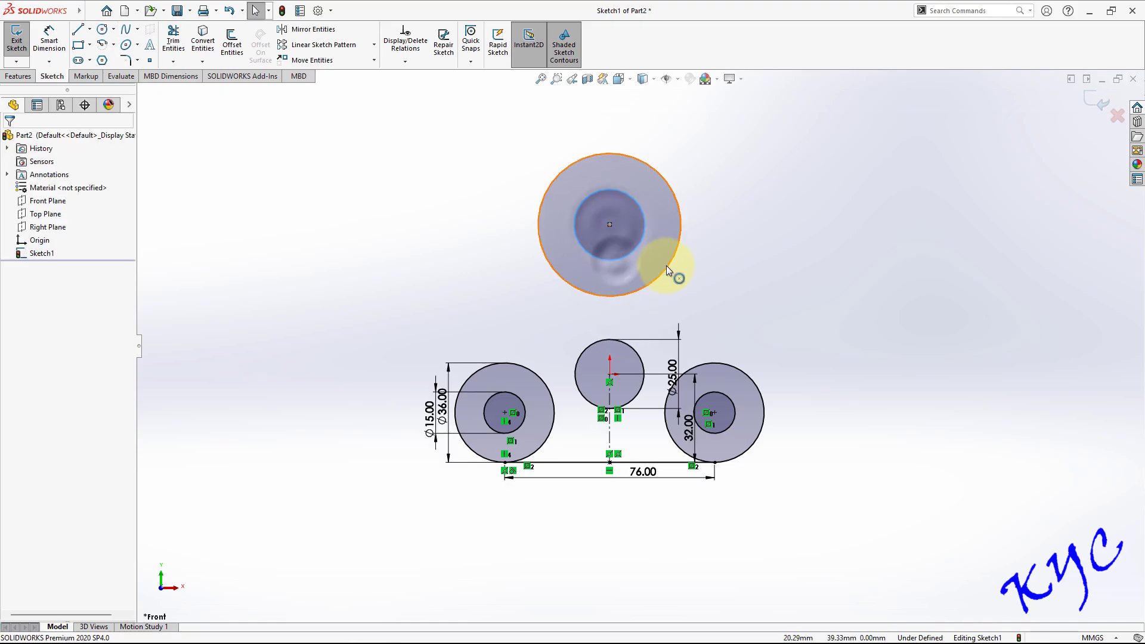
Step: Make the upper outer and inner circles equal to the right pair's outer and inner circles respectively
{"action": "left_click", "coordinate": [670, 268], "text": "ctrl"}
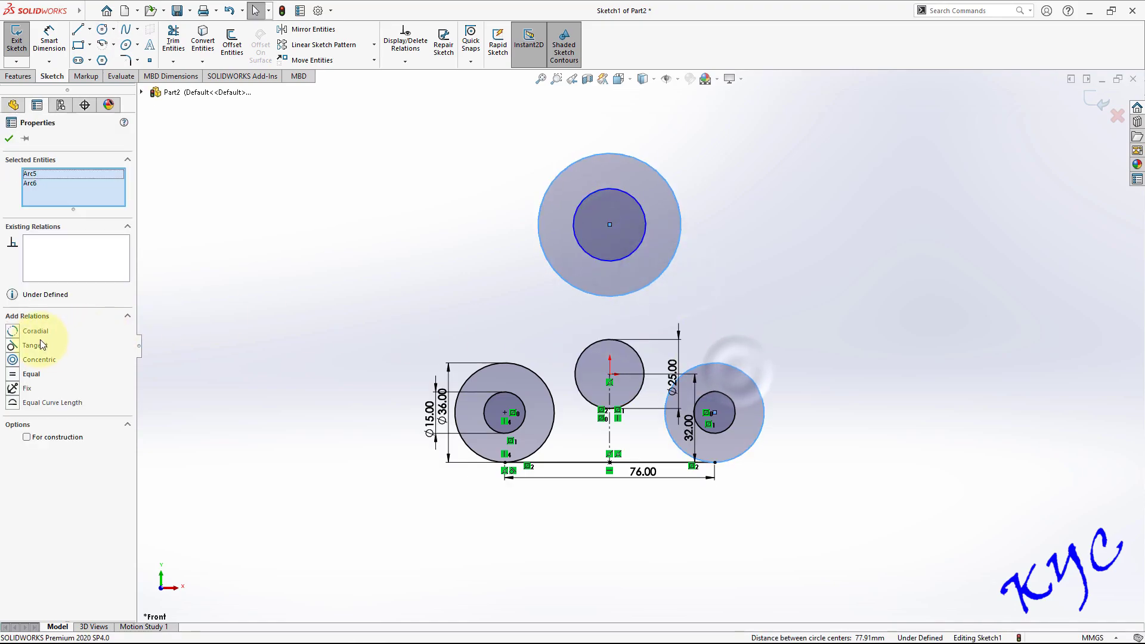
{"action": "left_click", "coordinate": [12, 374]}
{"action": "left_click", "coordinate": [737, 297]}
{"action": "left_click", "coordinate": [649, 255]}
{"action": "left_click", "coordinate": [733, 409], "text": "ctrl"}
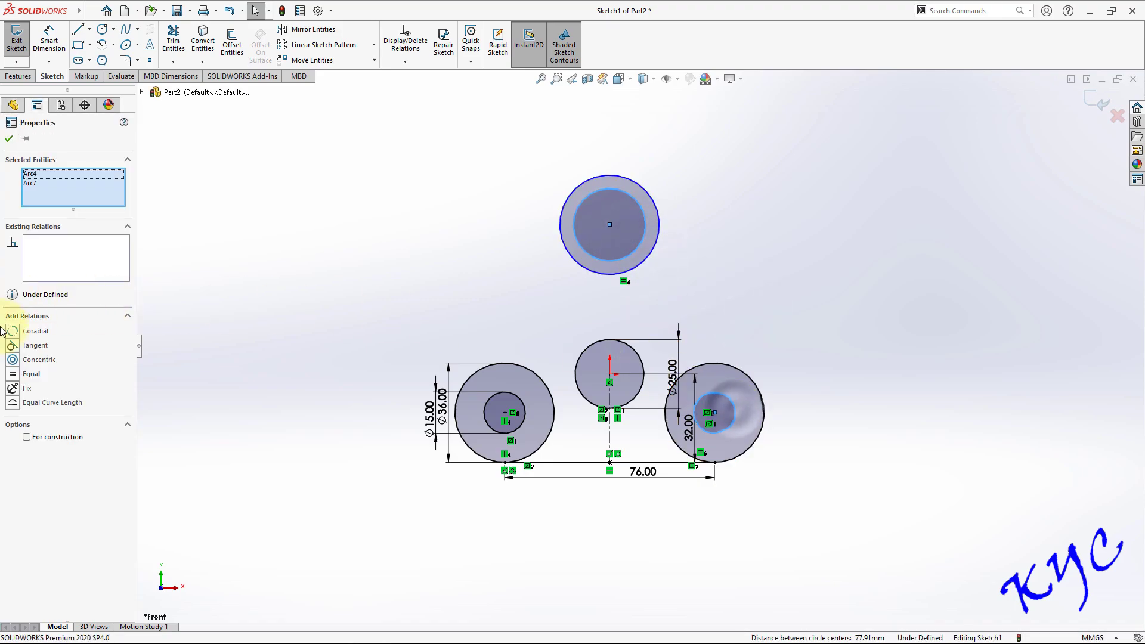
{"action": "left_click", "coordinate": [12, 374]}
{"action": "left_click", "coordinate": [928, 356]}
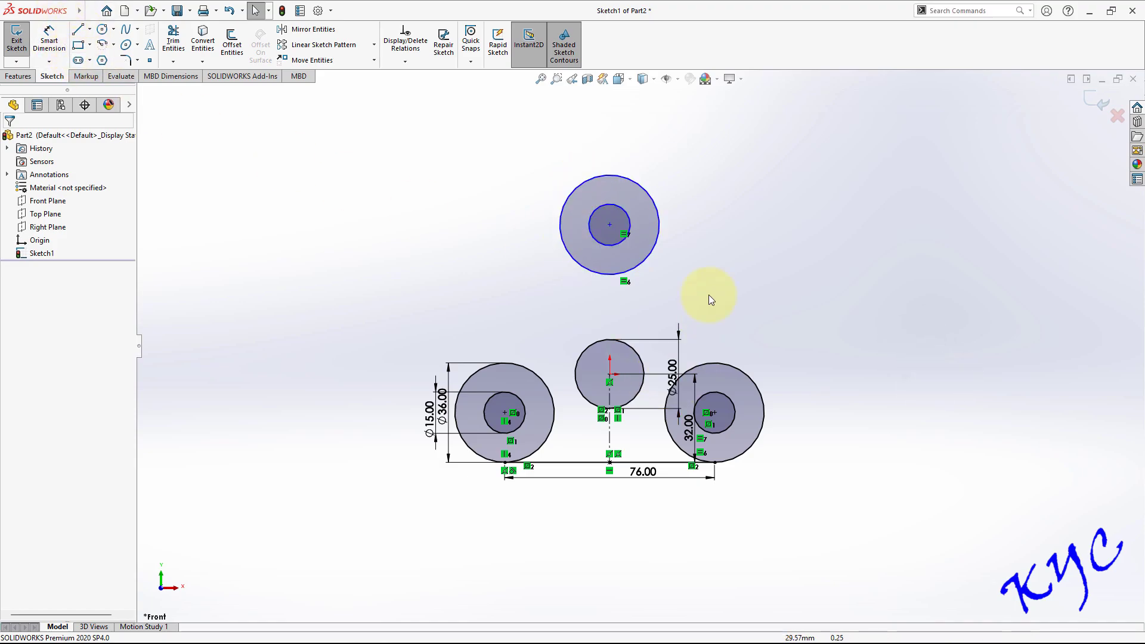
Step: Add a vertical relation between the upper circles' centre and the centre of the 25 mm circle
{"action": "left_click", "coordinate": [48, 42]}
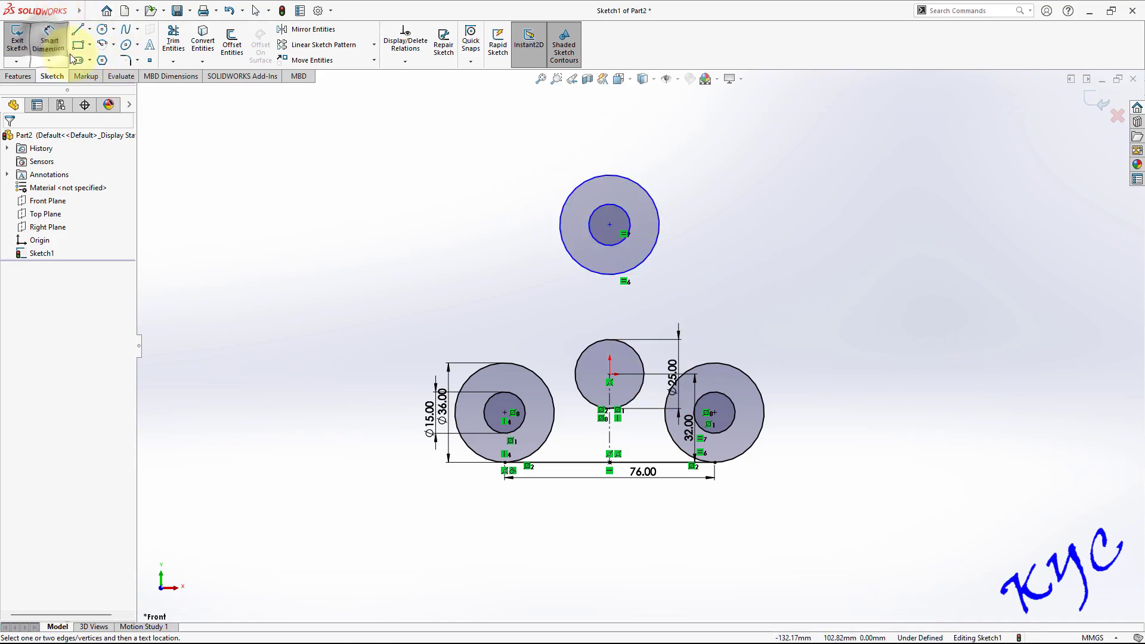
{"action": "key", "text": "Escape"}
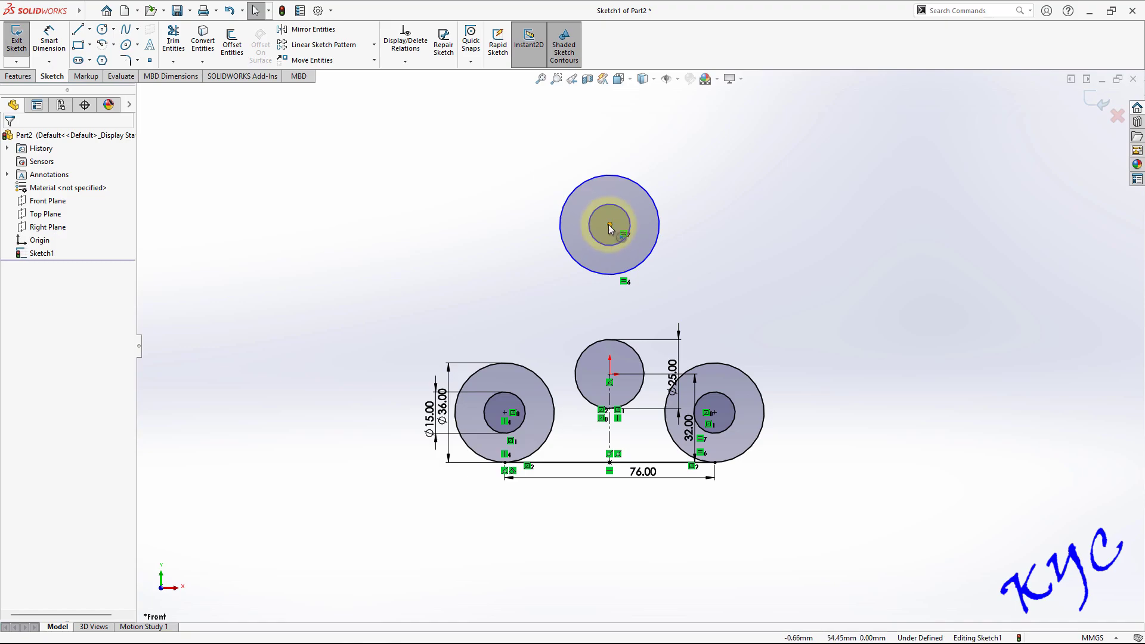
{"action": "left_click", "coordinate": [610, 224]}
{"action": "left_click", "coordinate": [611, 378], "text": "ctrl"}
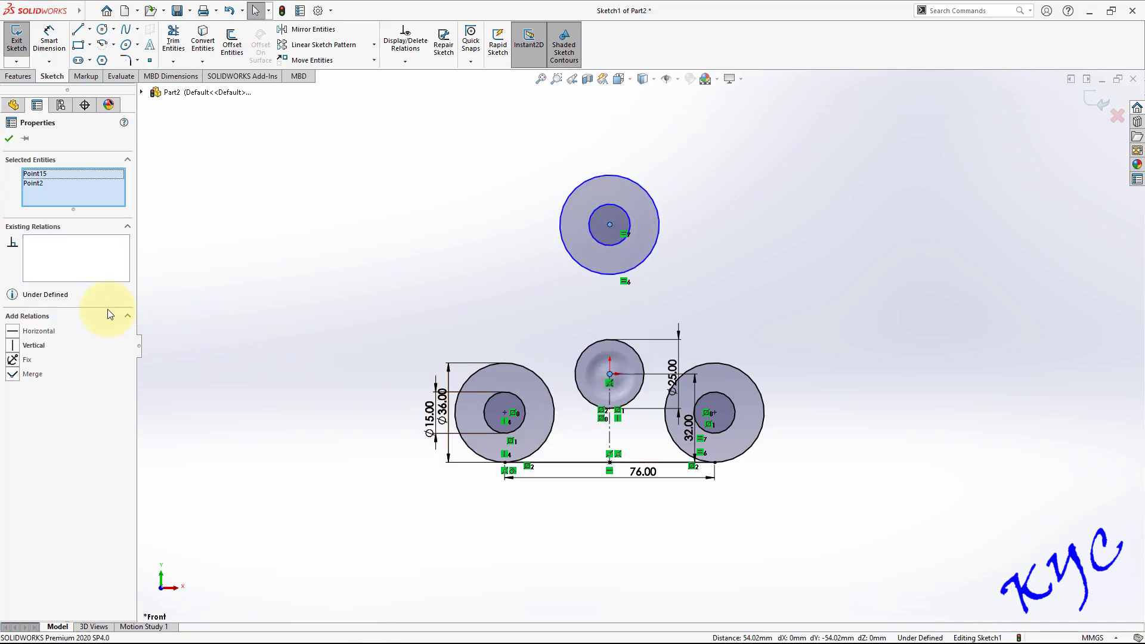
{"action": "left_click", "coordinate": [778, 286]}
Step: Dimension the overall height from the horizontal line to the top edge of the upper outer circle as 115 mm
{"action": "key", "text": "d"}
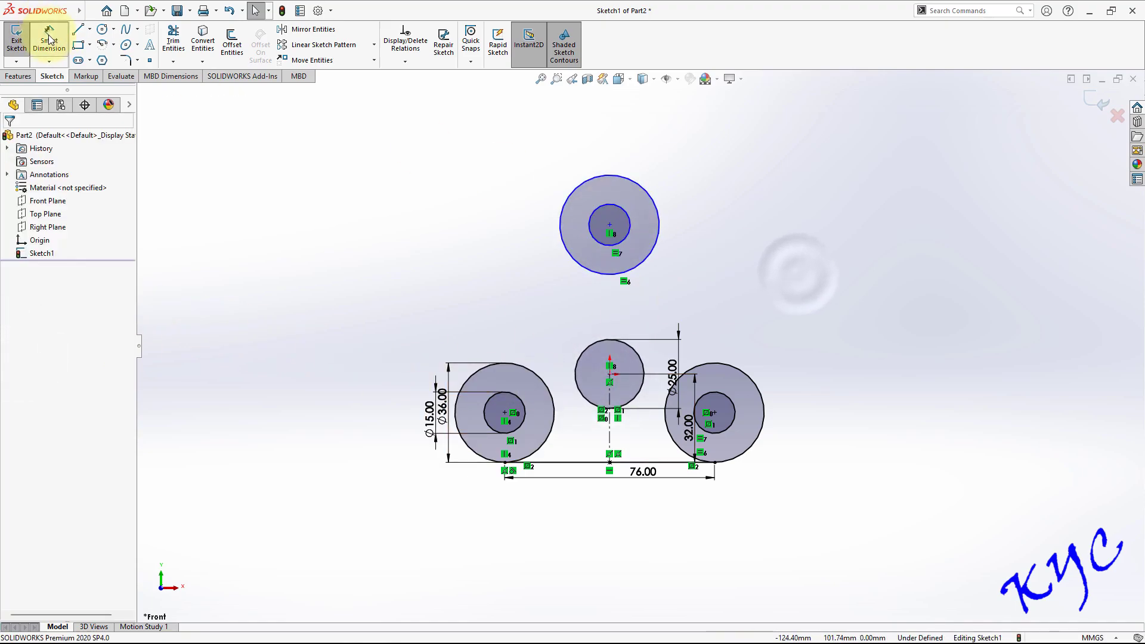
{"action": "left_click", "coordinate": [590, 464]}
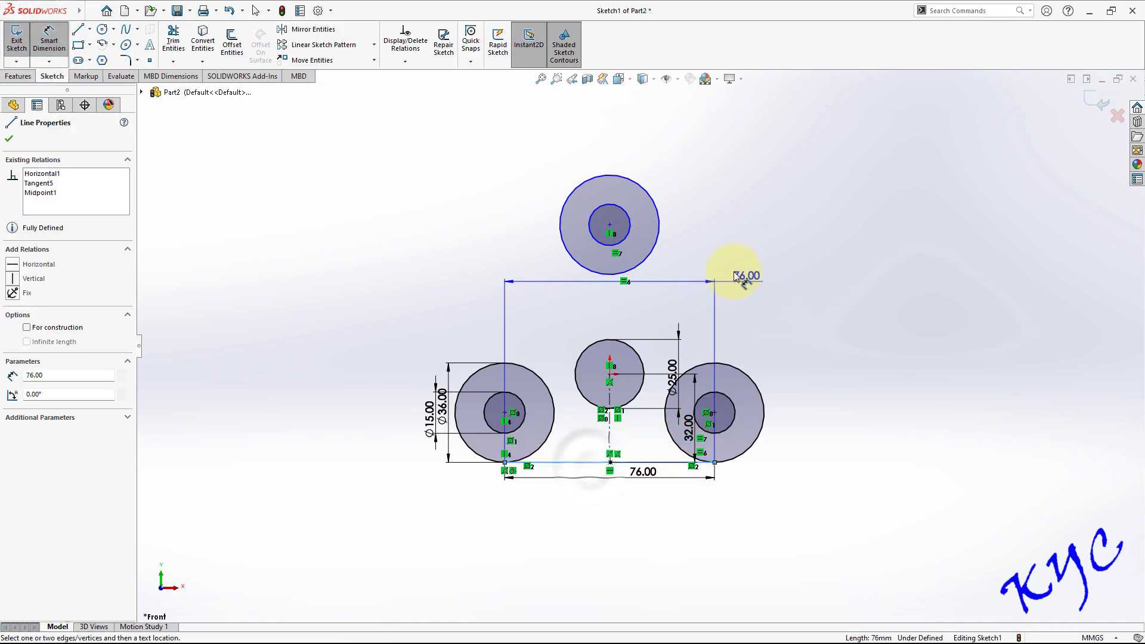
{"action": "left_click", "coordinate": [627, 180]}
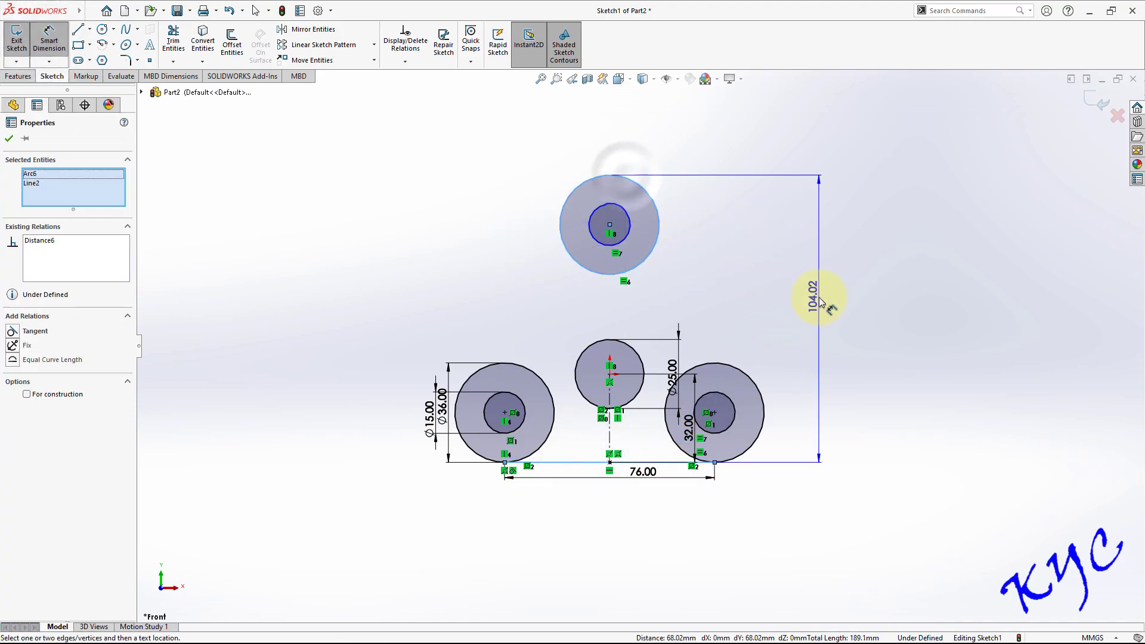
{"action": "left_click", "coordinate": [815, 294]}
{"action": "type", "text": "115"}
{"action": "key", "text": "Return"}
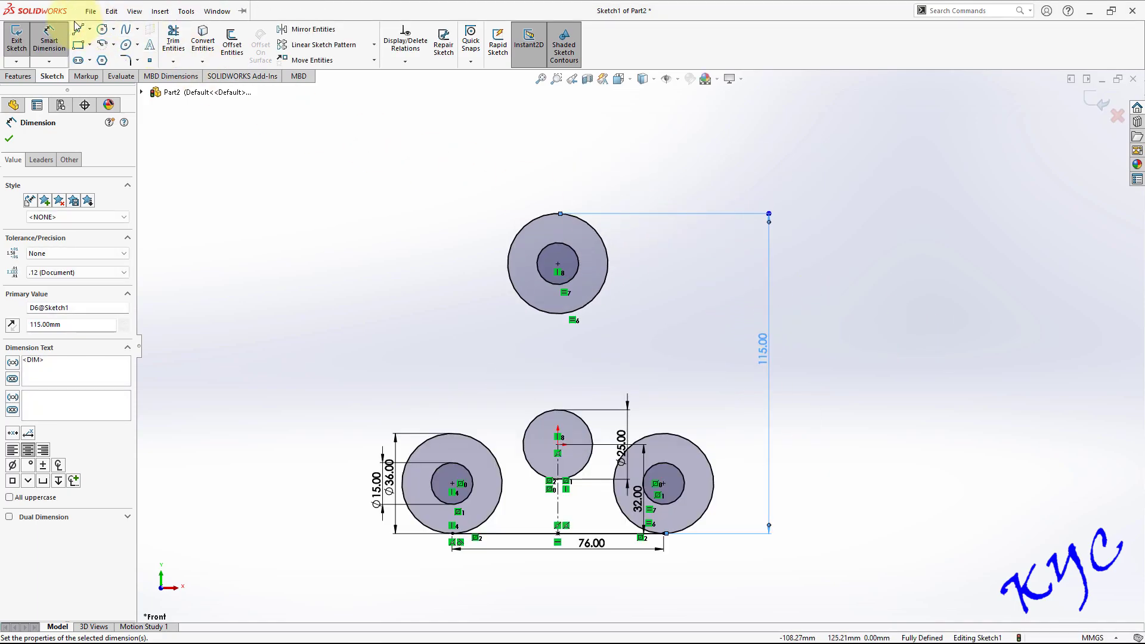
Step: Draw a slanted line about 142 mm long to the left of the circles, from below the lower-left circle to above the upper one
{"action": "left_click", "coordinate": [77, 28]}
{"action": "left_click", "coordinate": [347, 545]}
{"action": "left_click", "coordinate": [523, 189]}
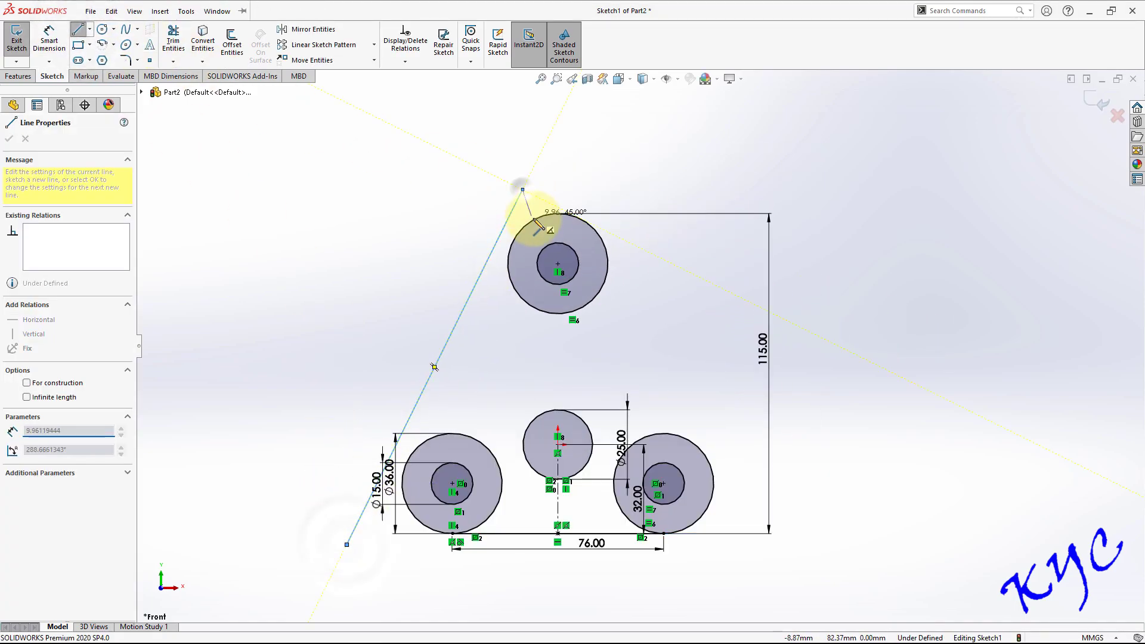
{"action": "key", "text": "Escape"}
Step: Make the slanted line tangent to the upper outer circle
{"action": "left_click", "coordinate": [506, 233]}
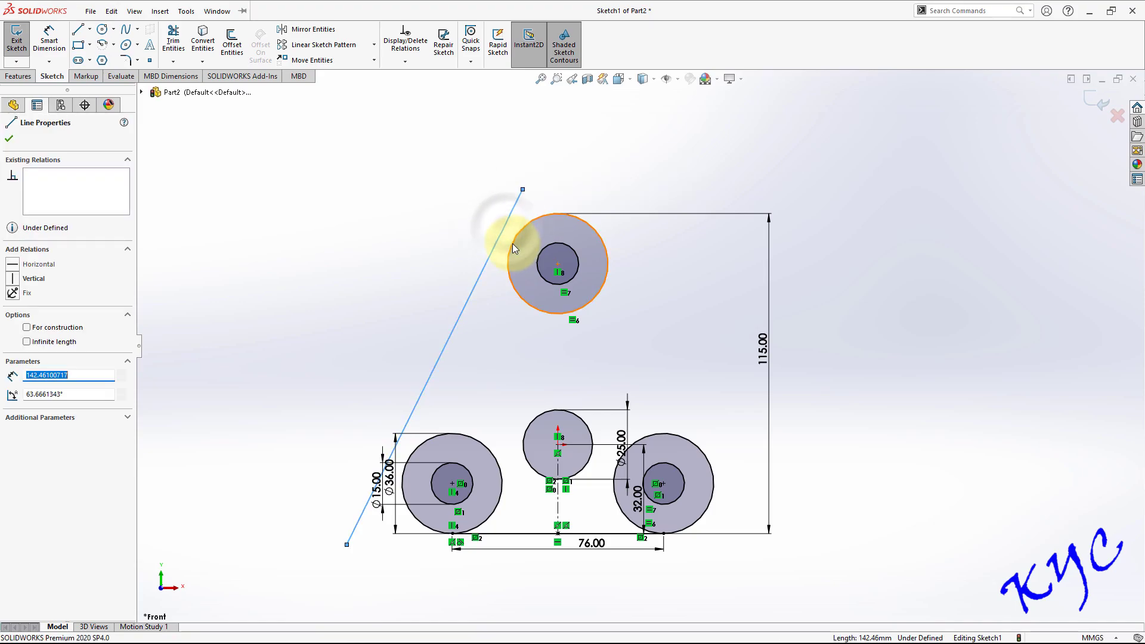
{"action": "left_click", "coordinate": [513, 244], "text": "ctrl"}
{"action": "left_click", "coordinate": [18, 335]}
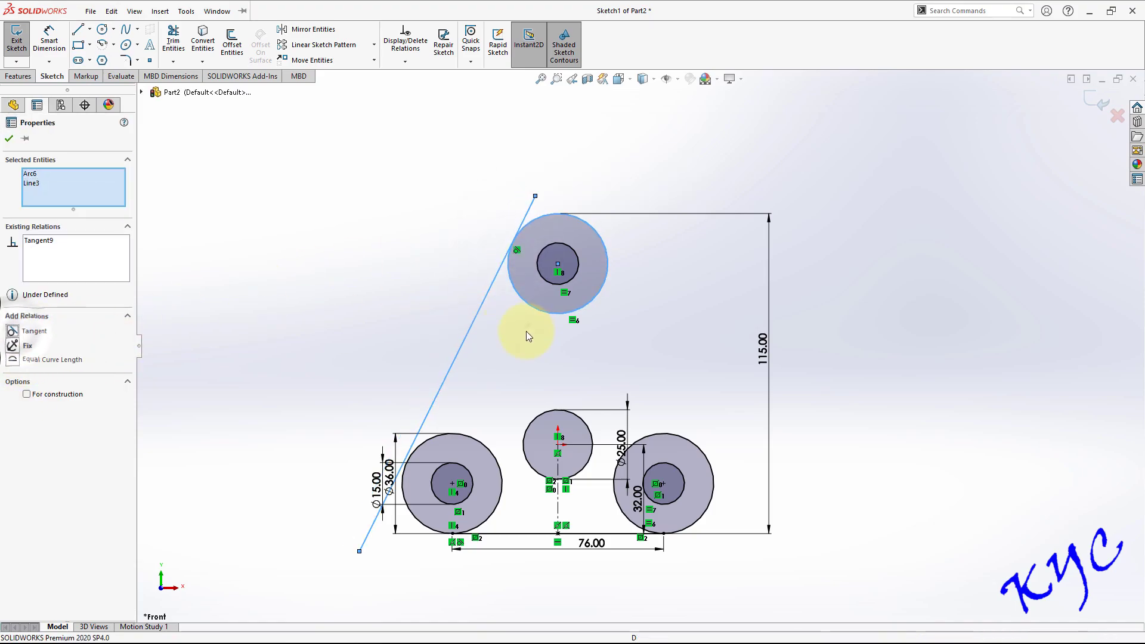
{"action": "left_click", "coordinate": [529, 328]}
Step: Make the slanted line tangent to the lower-left outer circle
{"action": "left_click", "coordinate": [438, 392]}
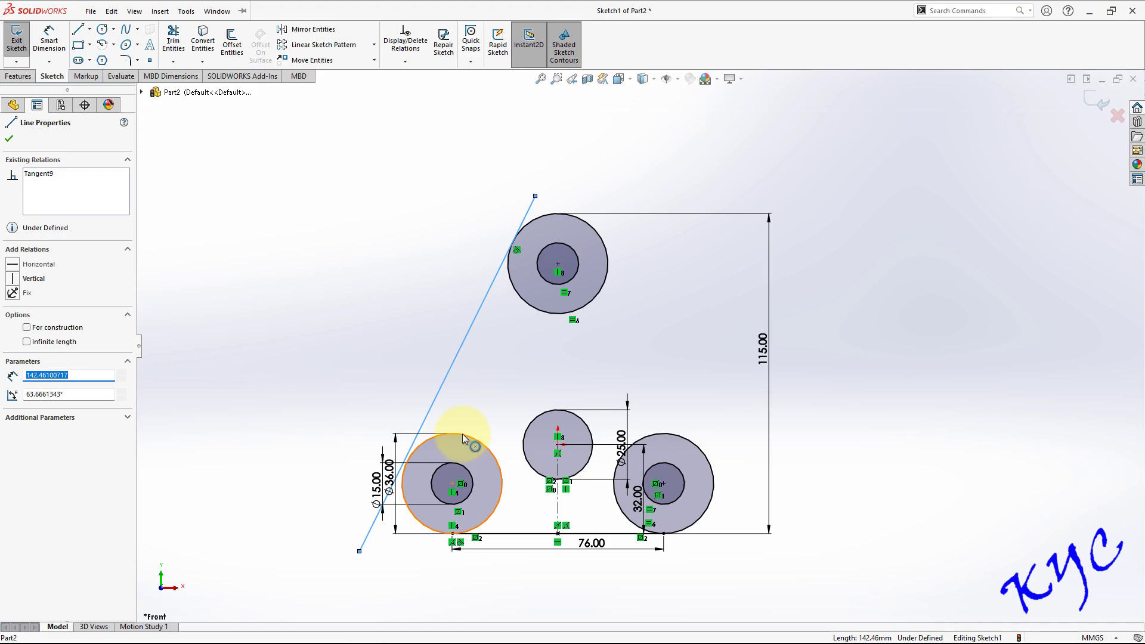
{"action": "left_click", "coordinate": [463, 434], "text": "ctrl"}
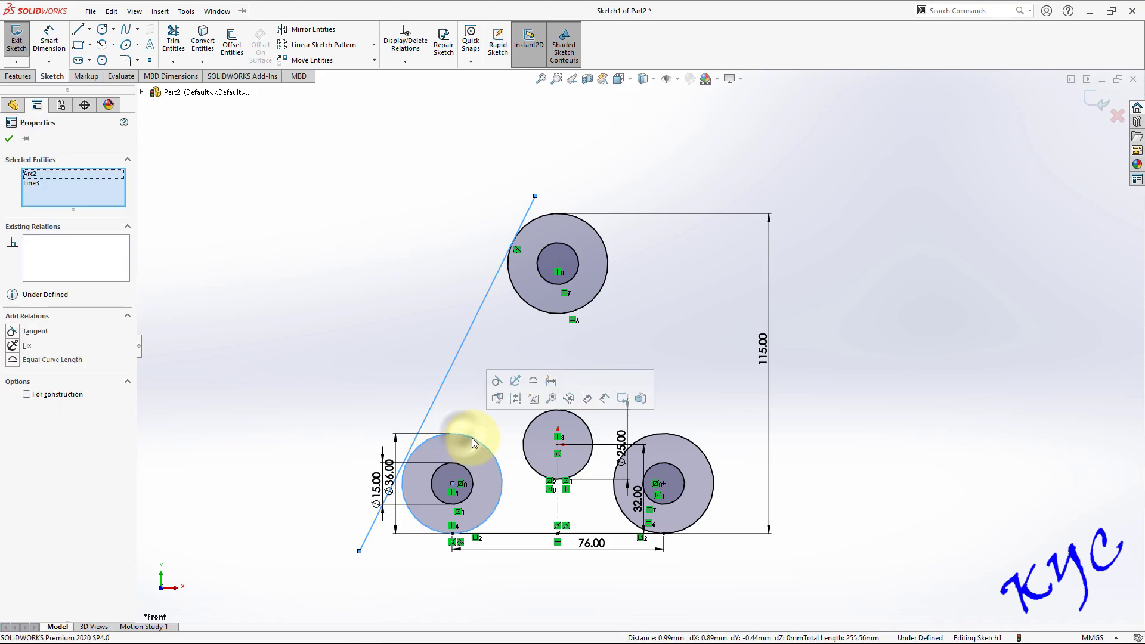
{"action": "left_click", "coordinate": [11, 334]}
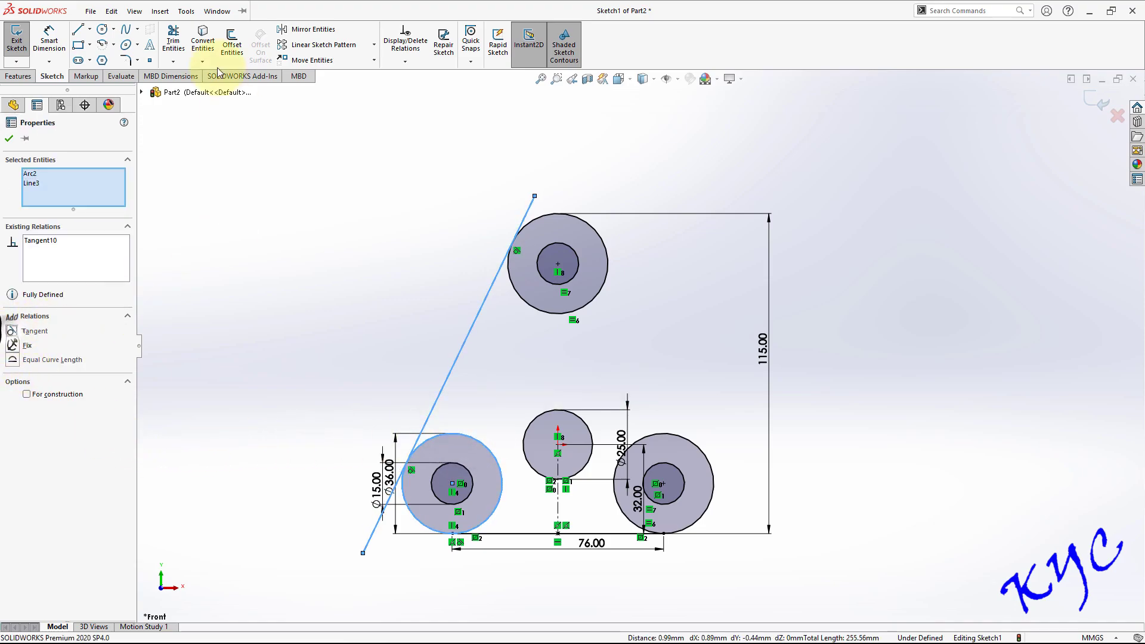
Step: Trim both ends of the slanted line back to its tangent points on the outer circles
{"action": "left_click", "coordinate": [172, 53]}
{"action": "left_click", "coordinate": [530, 202]}
{"action": "left_click_drag", "start_coordinate": [365, 493], "coordinate": [371, 525]}
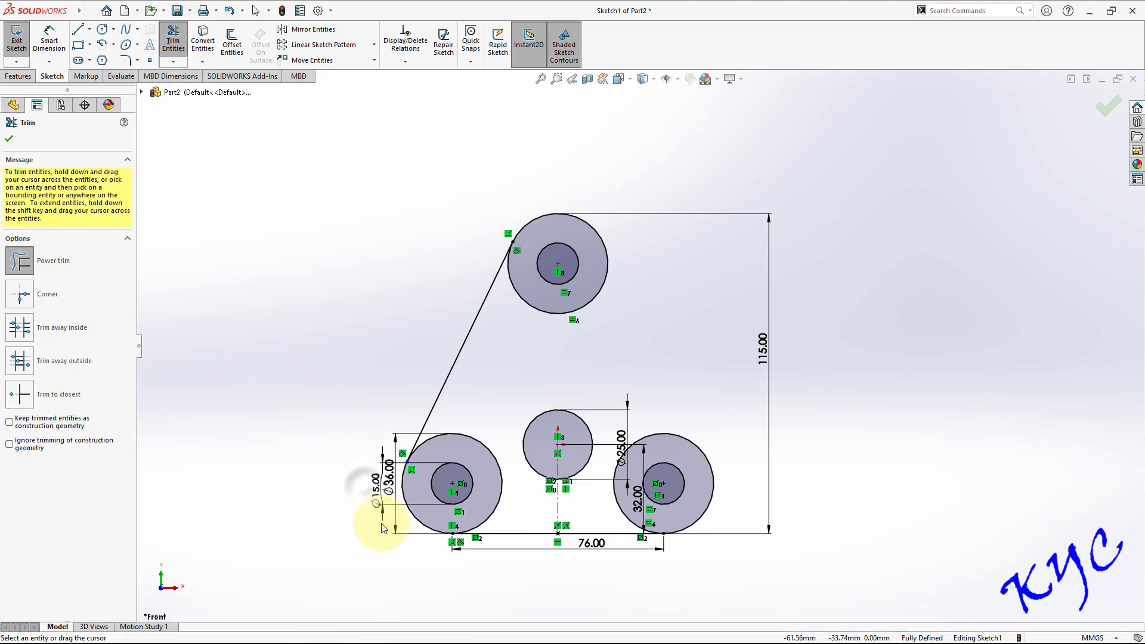
Step: Mirror the slanted tangent line about the vertical centreline
{"action": "left_click", "coordinate": [315, 32]}
{"action": "left_click", "coordinate": [465, 338]}
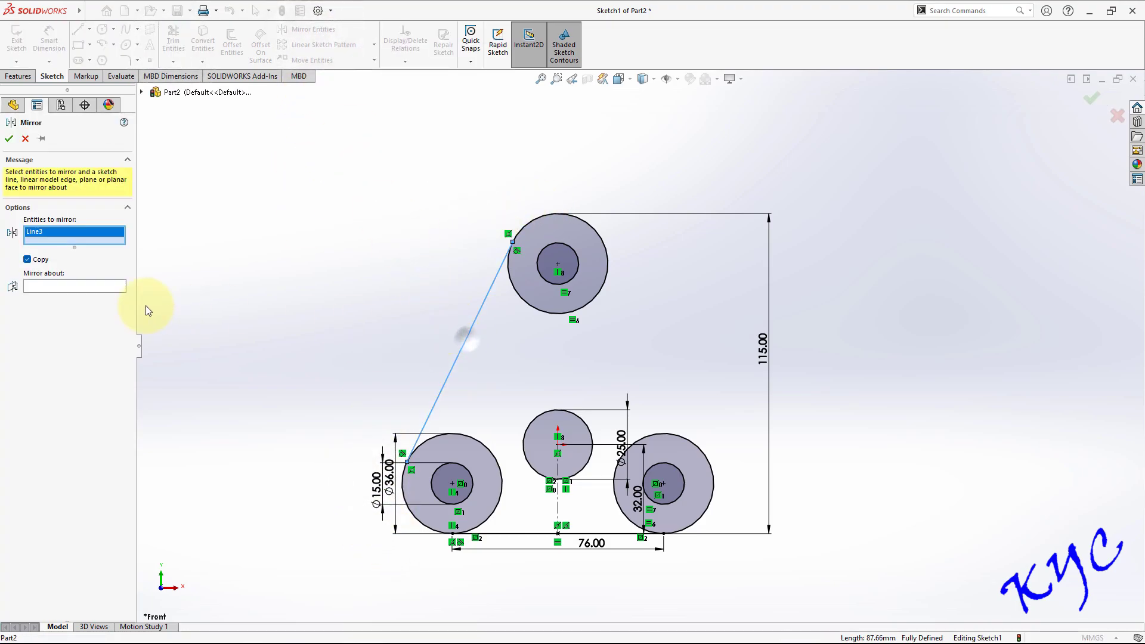
{"action": "left_click", "coordinate": [84, 286]}
{"action": "left_click", "coordinate": [557, 510]}
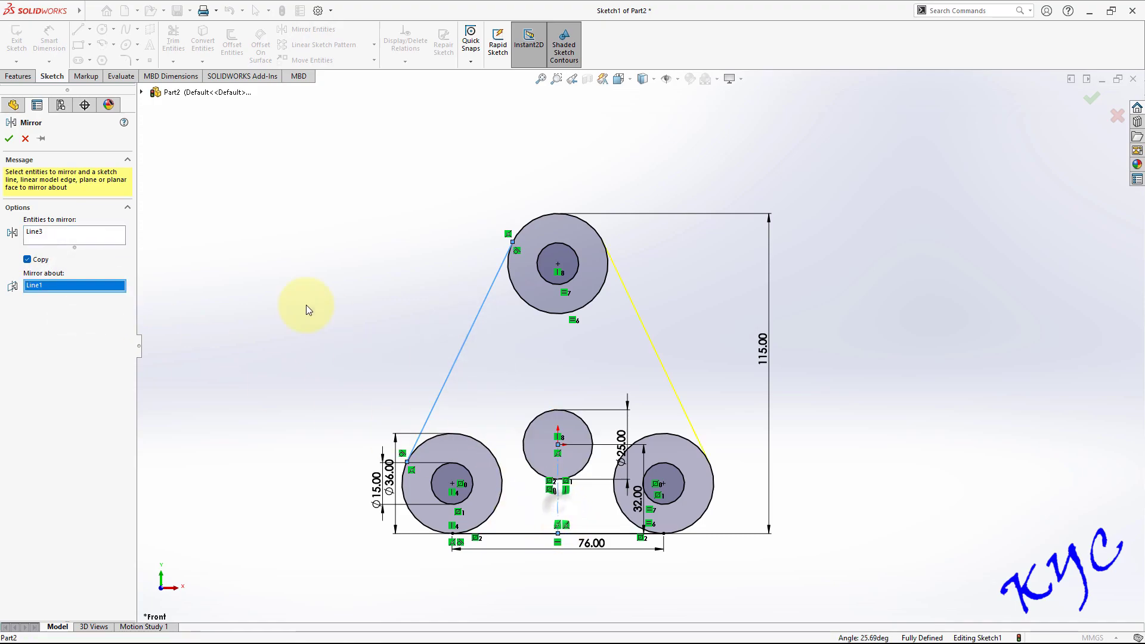
{"action": "right_click", "coordinate": [638, 318]}
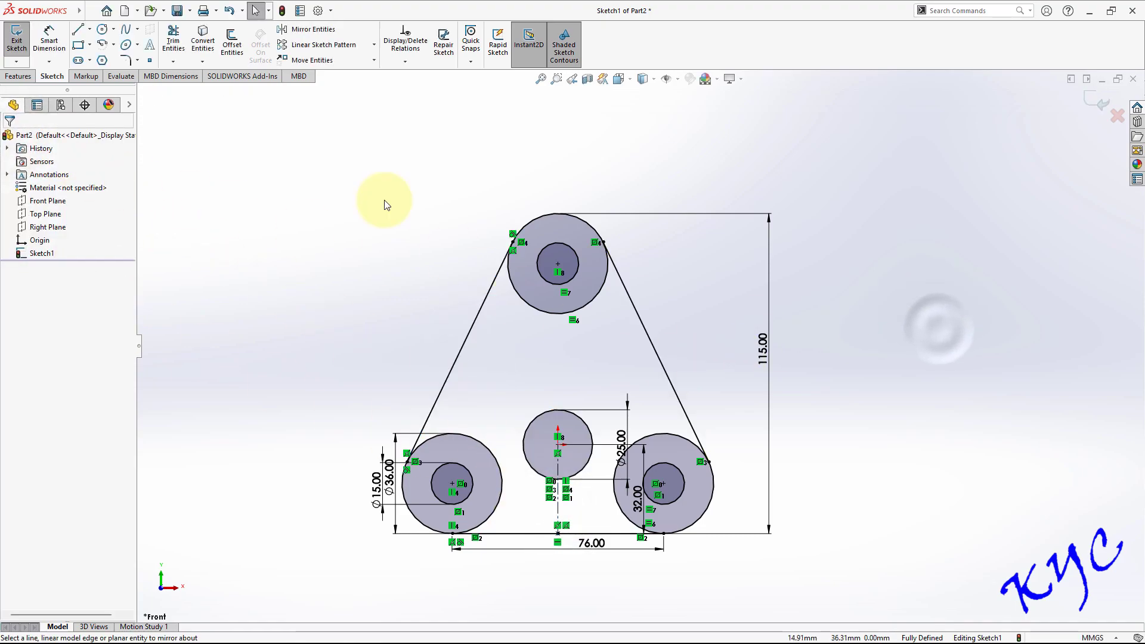
Step: Trim away the inner arcs of the three outer circles, leaving one closed outline with rounded corners
{"action": "left_click", "coordinate": [173, 41]}
{"action": "mouse_move", "coordinate": [511, 325]}
{"action": "left_mouse_down"}
{"action": "mouse_move", "coordinate": [539, 291]}
{"action": "mouse_move", "coordinate": [477, 475]}
{"action": "mouse_move", "coordinate": [639, 409]}
{"action": "mouse_move", "coordinate": [659, 465]}
{"action": "left_mouse_up"}
{"action": "left_click", "coordinate": [1108, 106]}
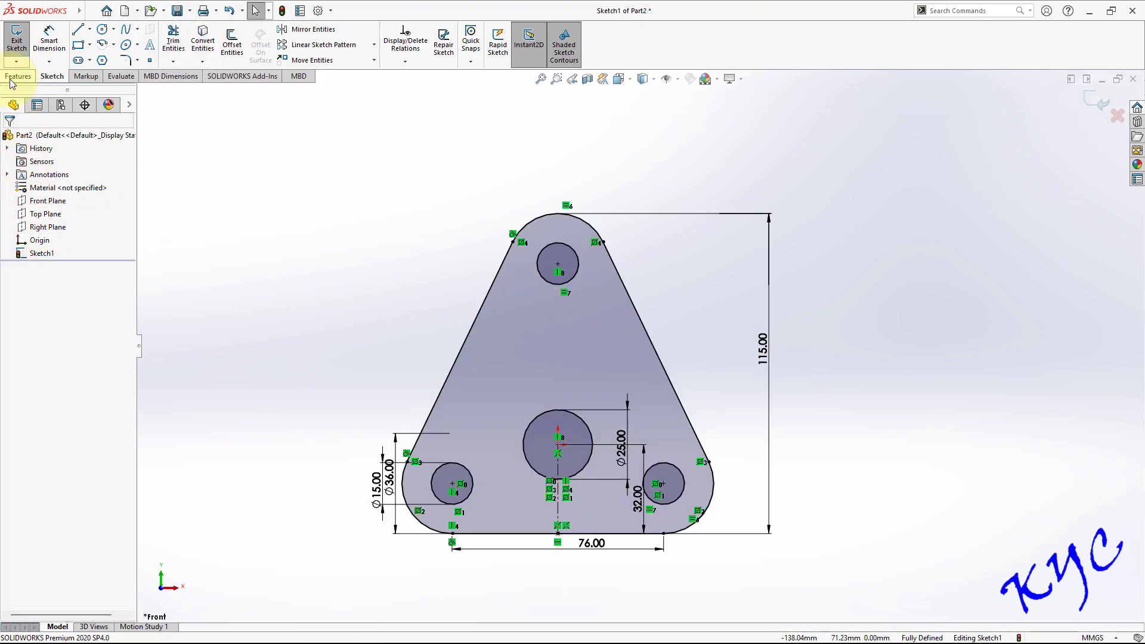
Step: Exit the sketch and extrude the plate profile 7 mm in the reversed direction
{"action": "left_click", "coordinate": [17, 39]}
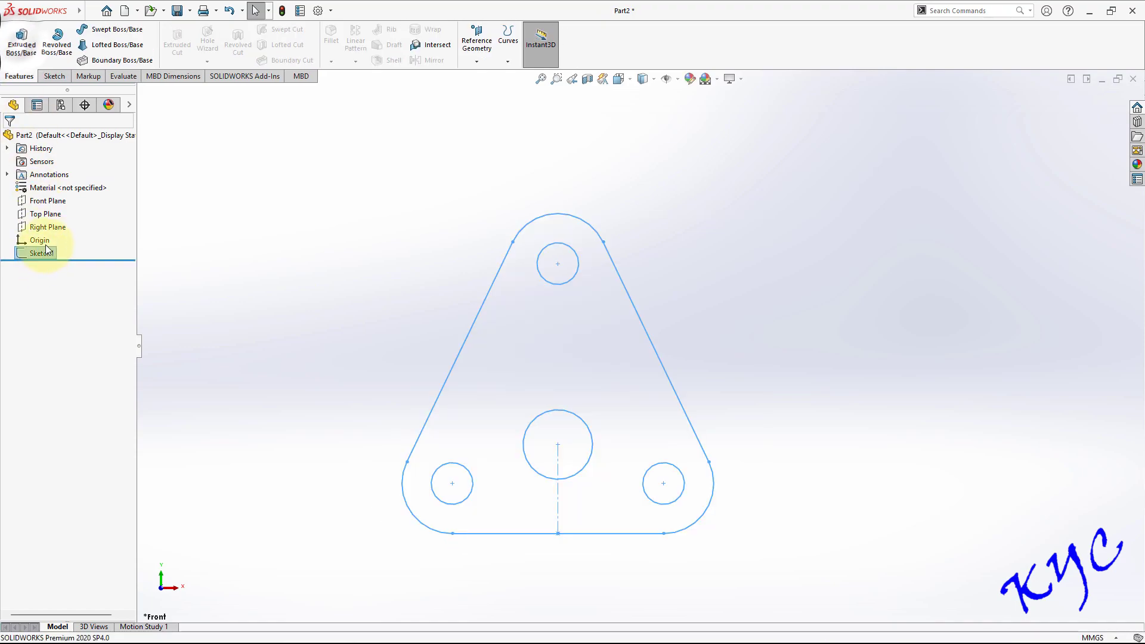
{"action": "left_click", "coordinate": [21, 48]}
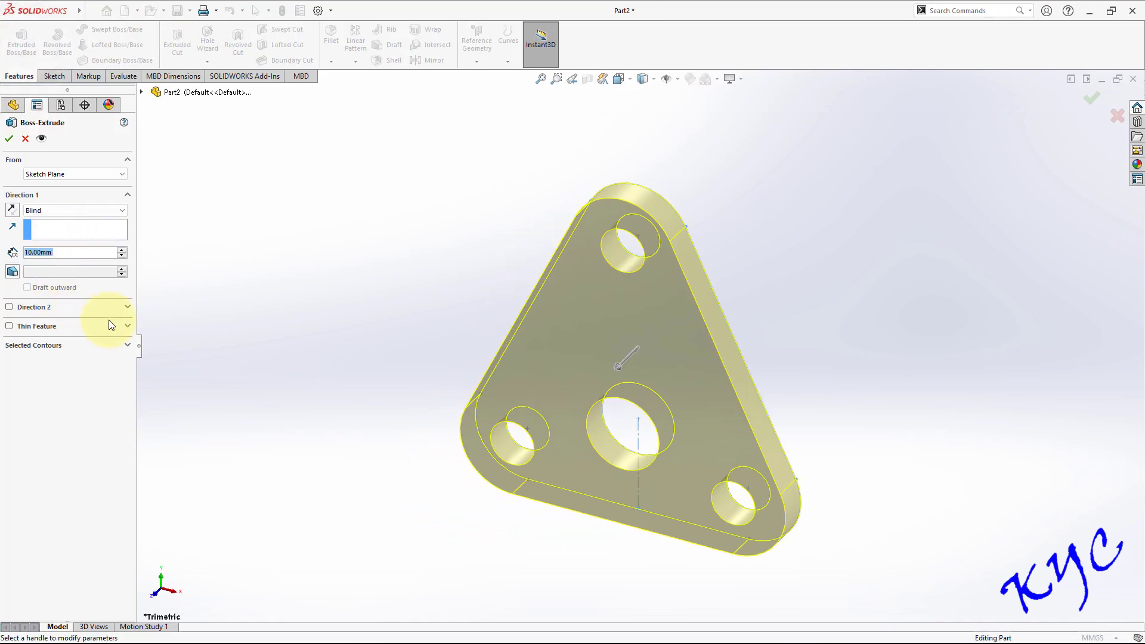
{"action": "left_click", "coordinate": [12, 210]}
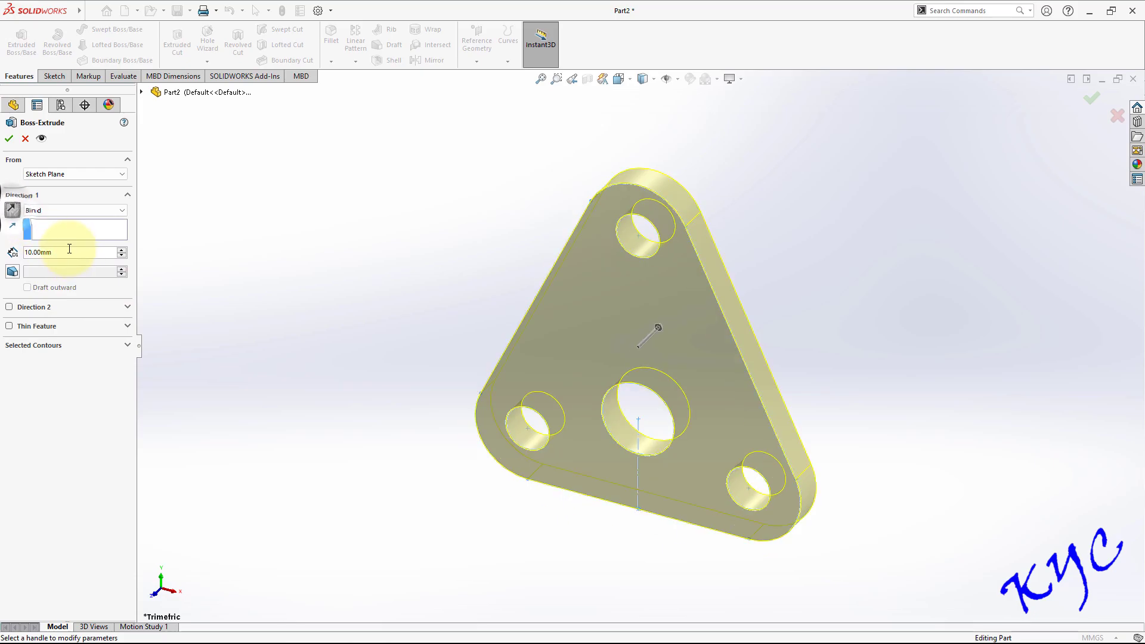
{"action": "type", "text": "7"}
{"action": "key", "text": "Return"}
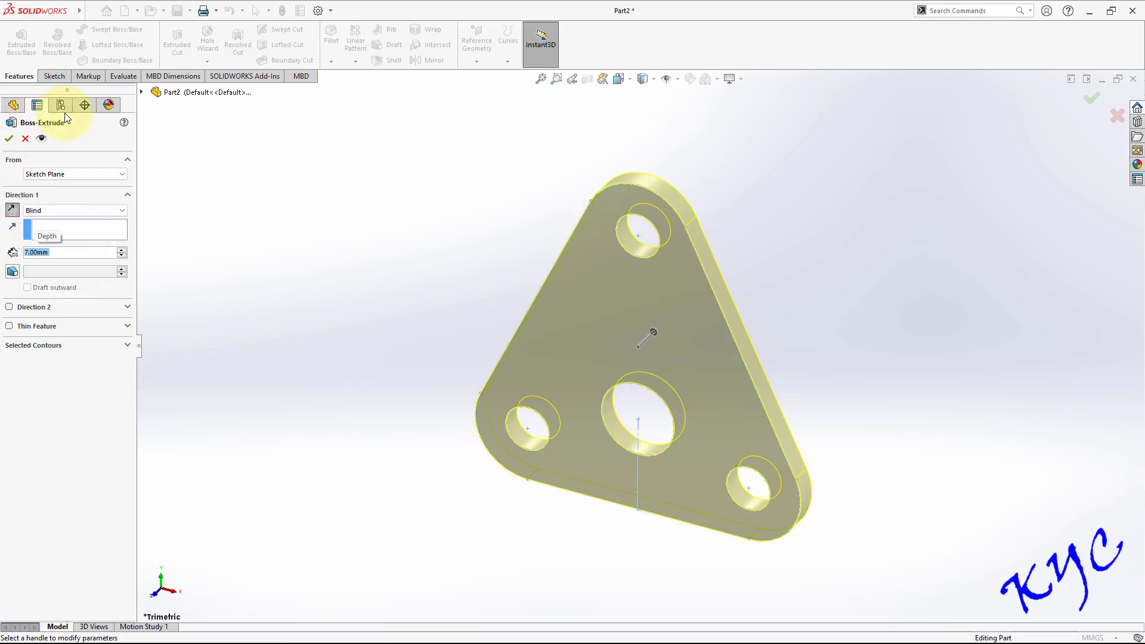
{"action": "left_click", "coordinate": [9, 141]}
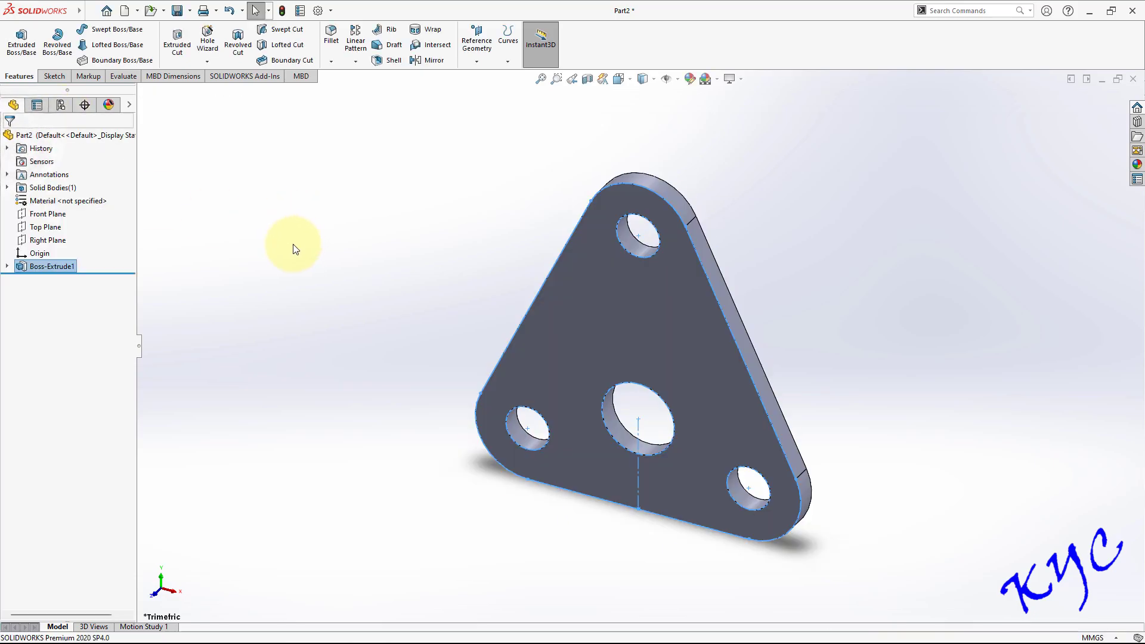
Step: Start an ISO M6 tapped hole through all with the Hole Wizard and position it with a 3D sketch
{"action": "left_click", "coordinate": [217, 49]}
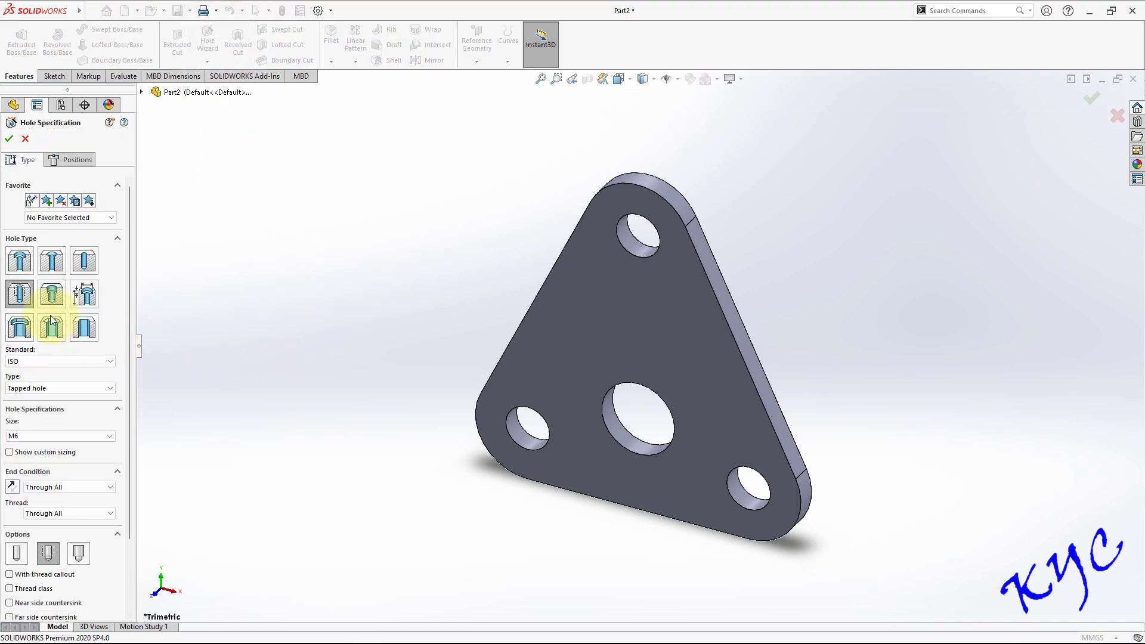
{"action": "scroll", "coordinate": [123, 302], "scroll_direction": "down", "scroll_amount": 3}
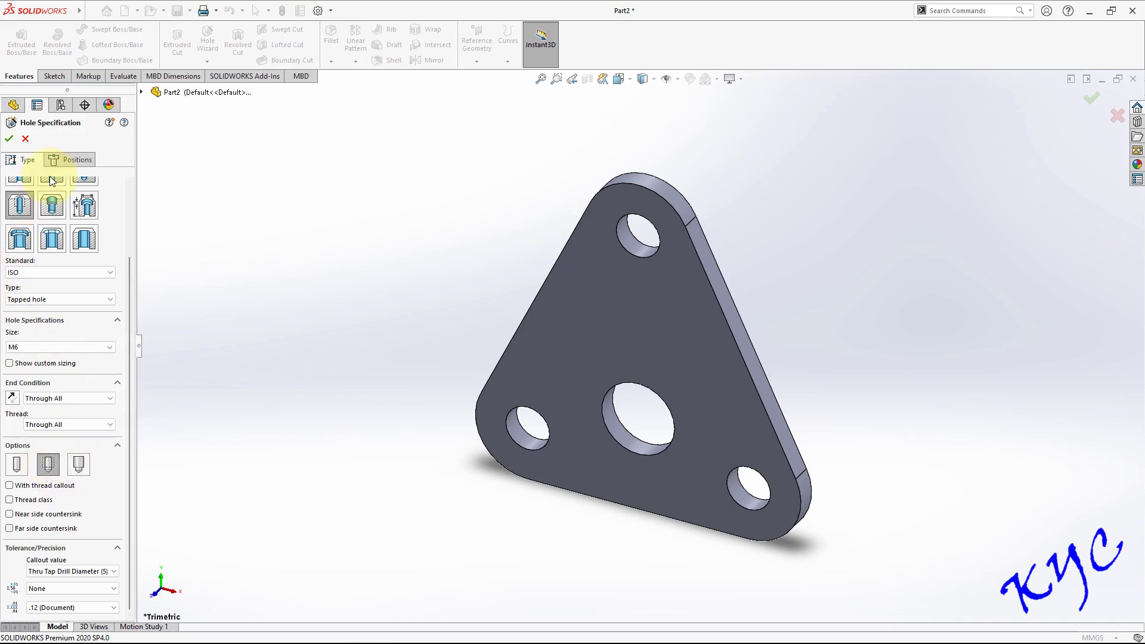
{"action": "left_click", "coordinate": [71, 157]}
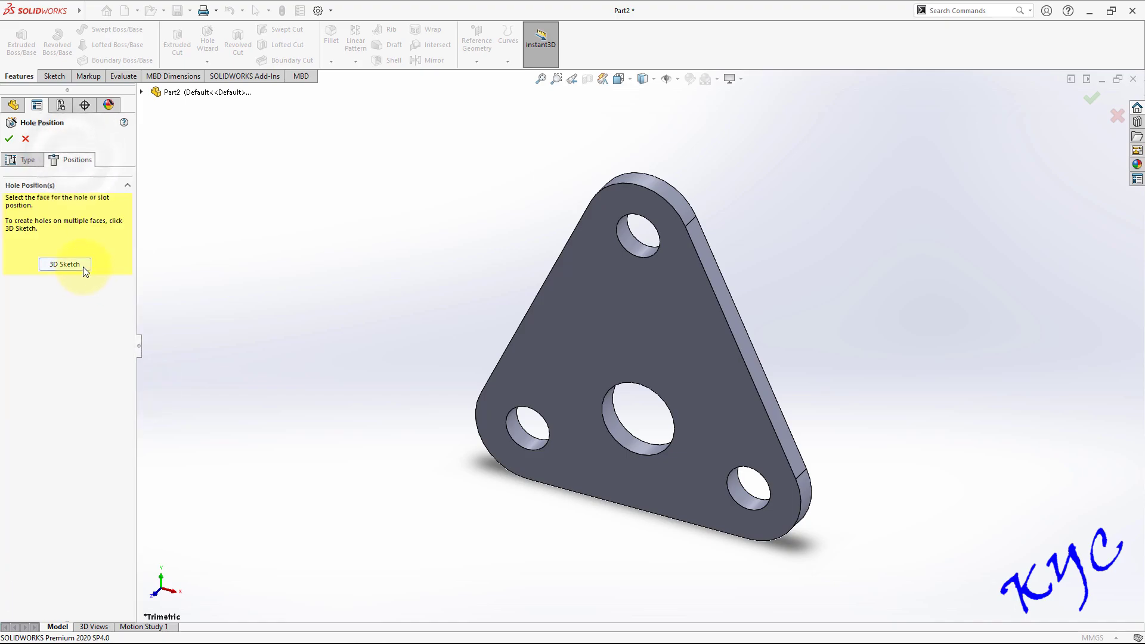
{"action": "left_click", "coordinate": [236, 116]}
Step: Draw a horizontal line about 34 mm long along X from the 25 mm hole's centre and switch to the front view
{"action": "left_click", "coordinate": [78, 29]}
{"action": "left_click", "coordinate": [236, 200]}
{"action": "left_click", "coordinate": [638, 419]}
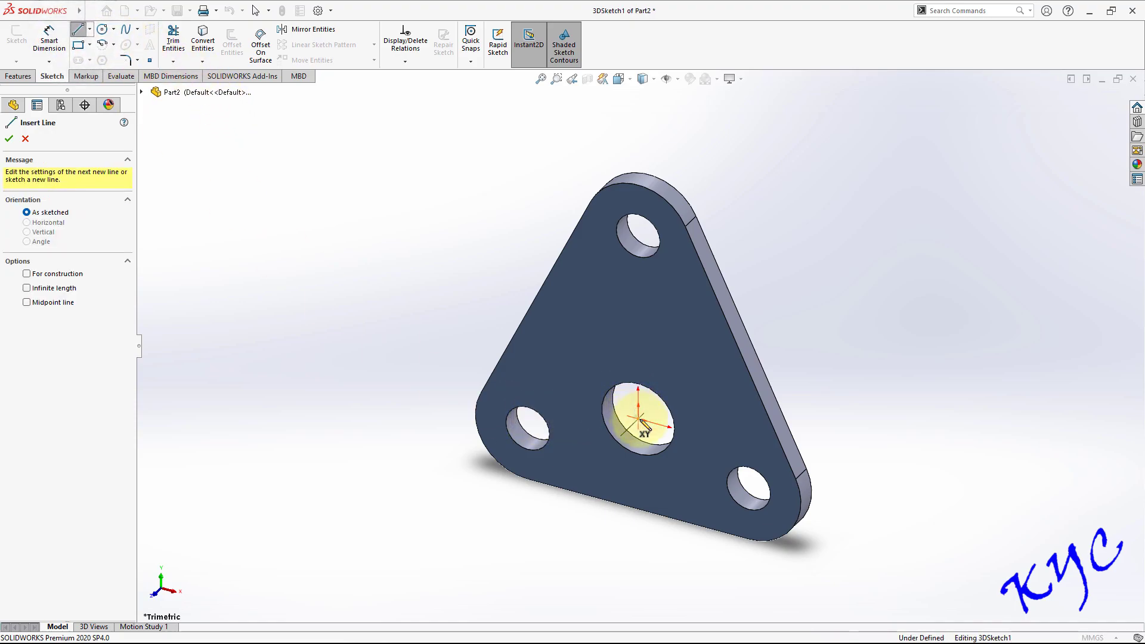
{"action": "left_click", "coordinate": [738, 445]}
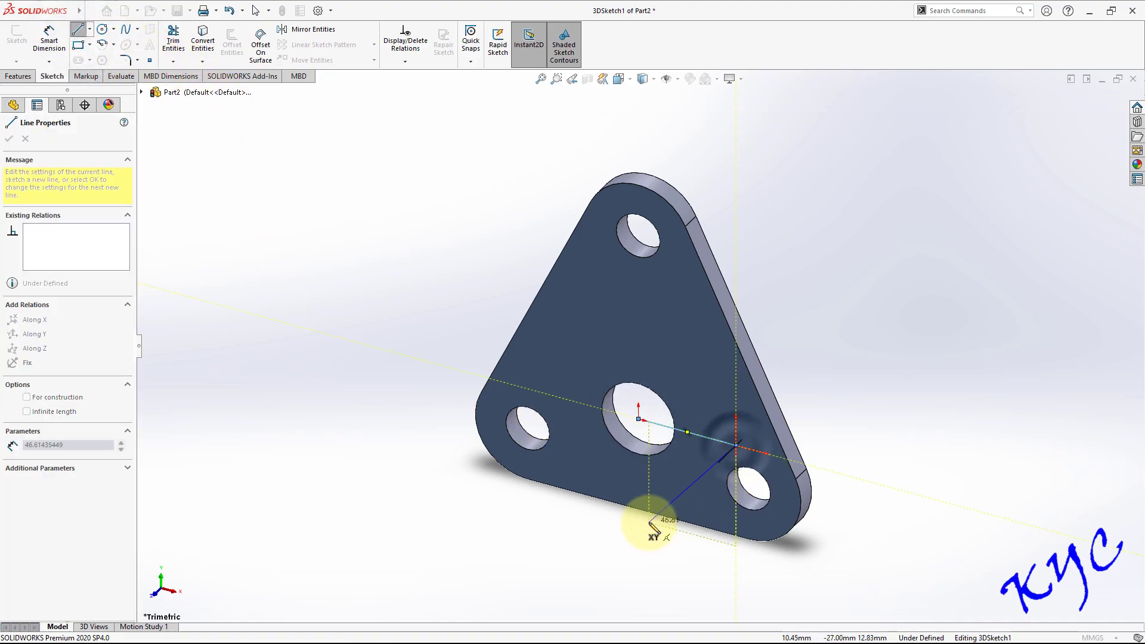
{"action": "key", "text": "ctrl+1"}
{"action": "key", "text": "Escape"}
Step: Draw a line from the 25 mm hole's centre toward the upper right at about 45°, undoing the extra segment after it
{"action": "left_click", "coordinate": [48, 39]}
{"action": "left_click", "coordinate": [78, 30]}
{"action": "left_click", "coordinate": [639, 440]}
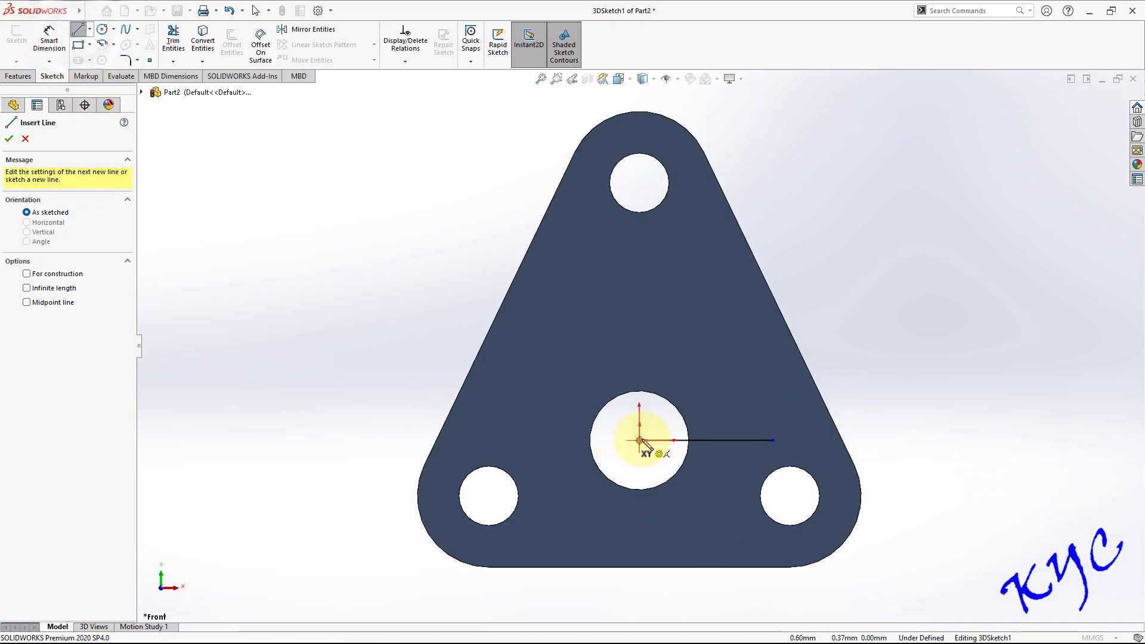
{"action": "left_click", "coordinate": [712, 367]}
{"action": "left_click", "coordinate": [732, 411]}
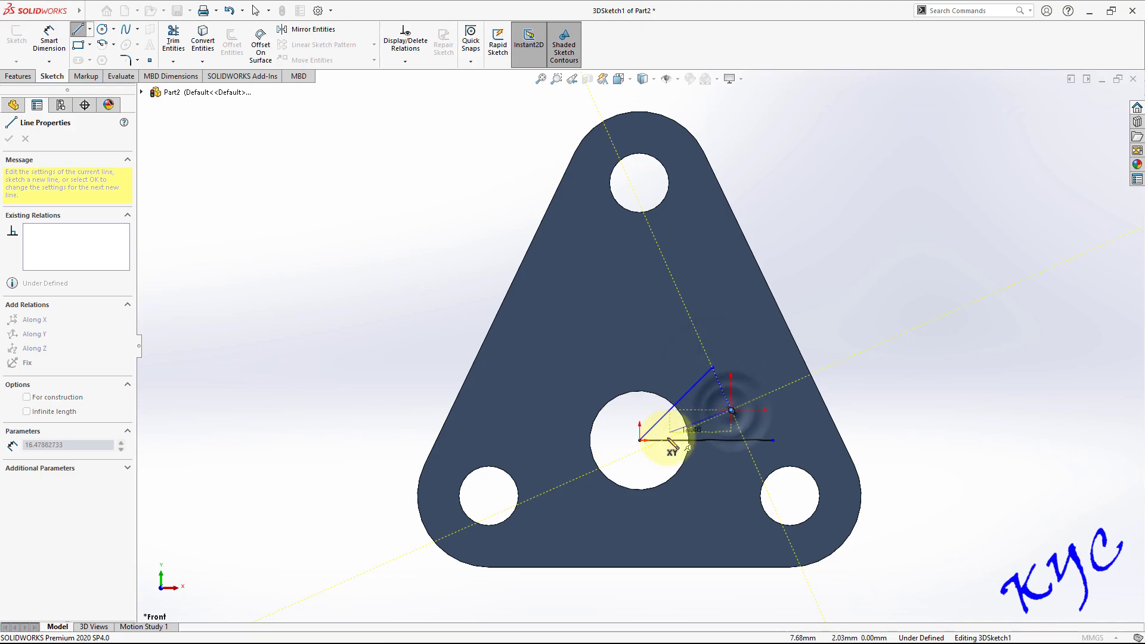
{"action": "key", "text": "Escape"}
{"action": "key", "text": "ctrl+z"}
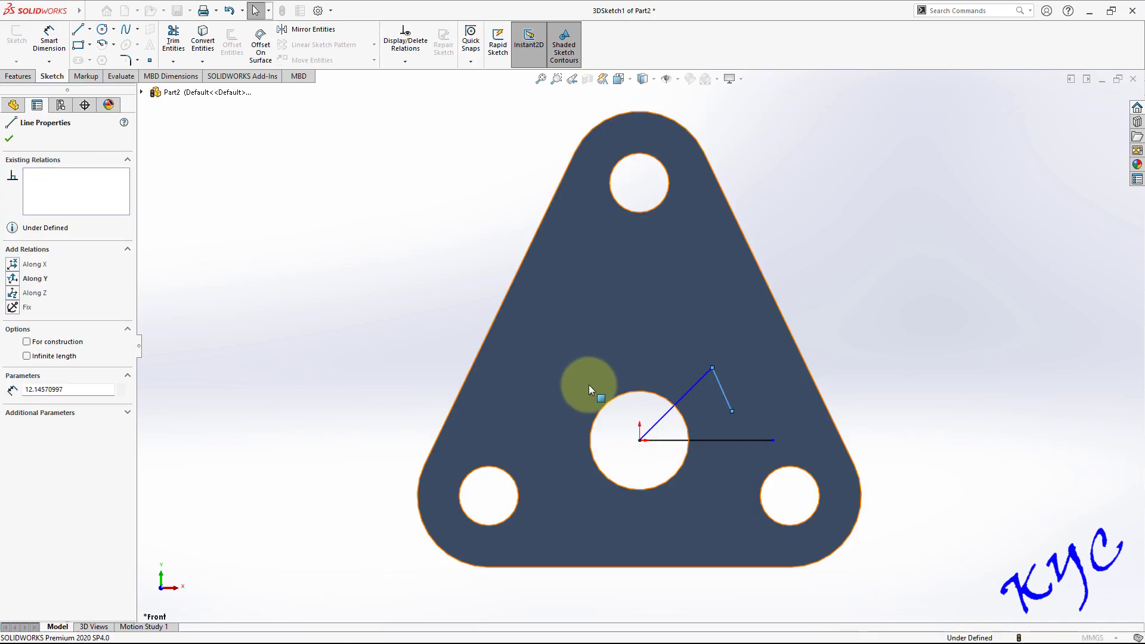
Step: Draw two more lines from the 25 mm hole's centre: one slanting to the upper left at about 141° and one vertically downward
{"action": "left_click", "coordinate": [639, 440]}
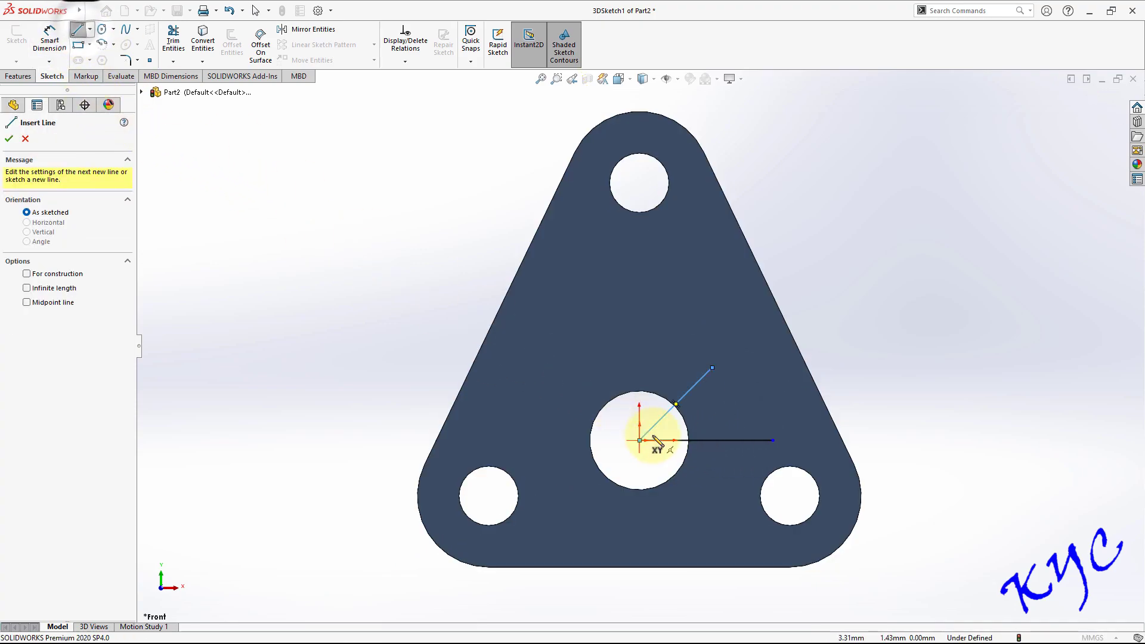
{"action": "left_click", "coordinate": [551, 368]}
{"action": "key", "text": "Escape"}
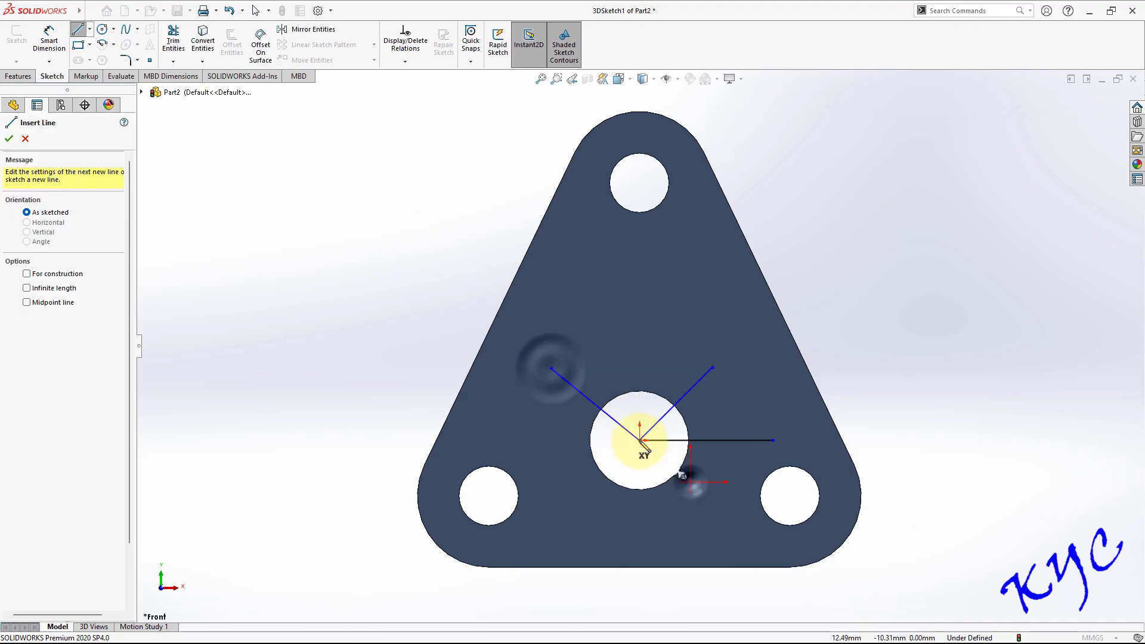
{"action": "left_click", "coordinate": [639, 441]}
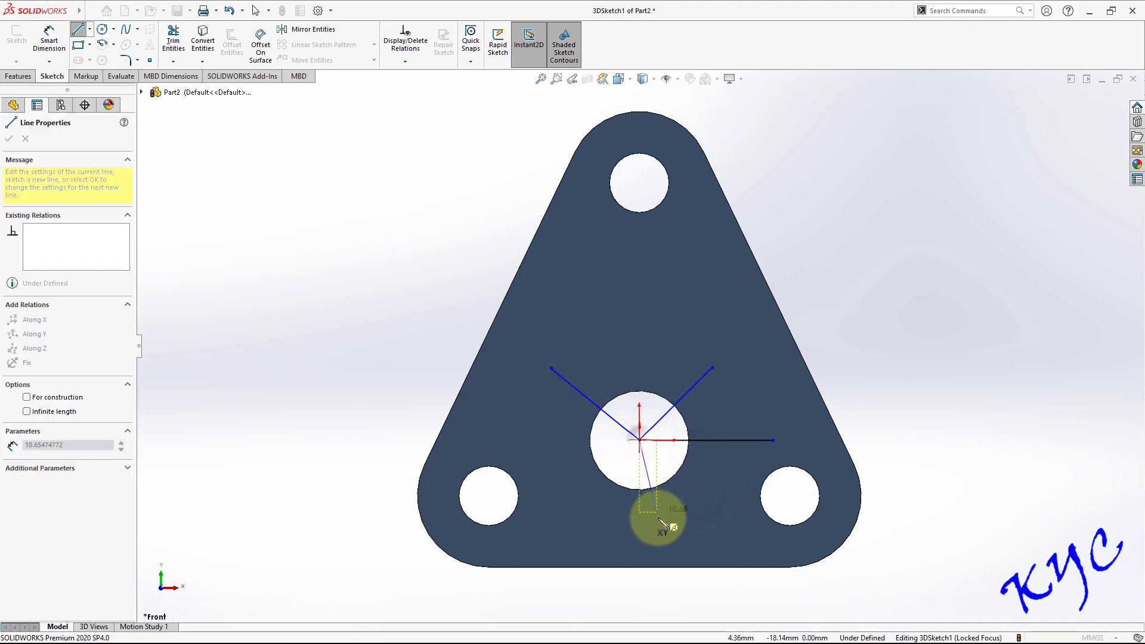
{"action": "left_click", "coordinate": [640, 546]}
{"action": "key", "text": "Escape"}
Step: Dimension the angle between the upper-right line and the horizontal line as 30°
{"action": "left_click", "coordinate": [48, 45]}
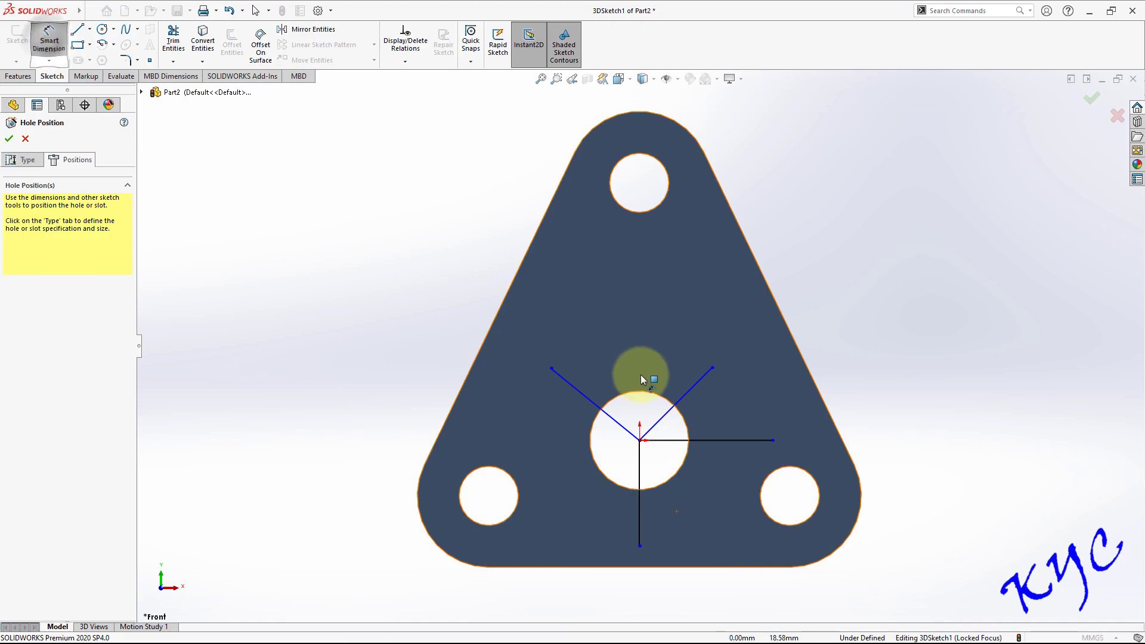
{"action": "left_click", "coordinate": [684, 397]}
{"action": "left_click", "coordinate": [707, 444]}
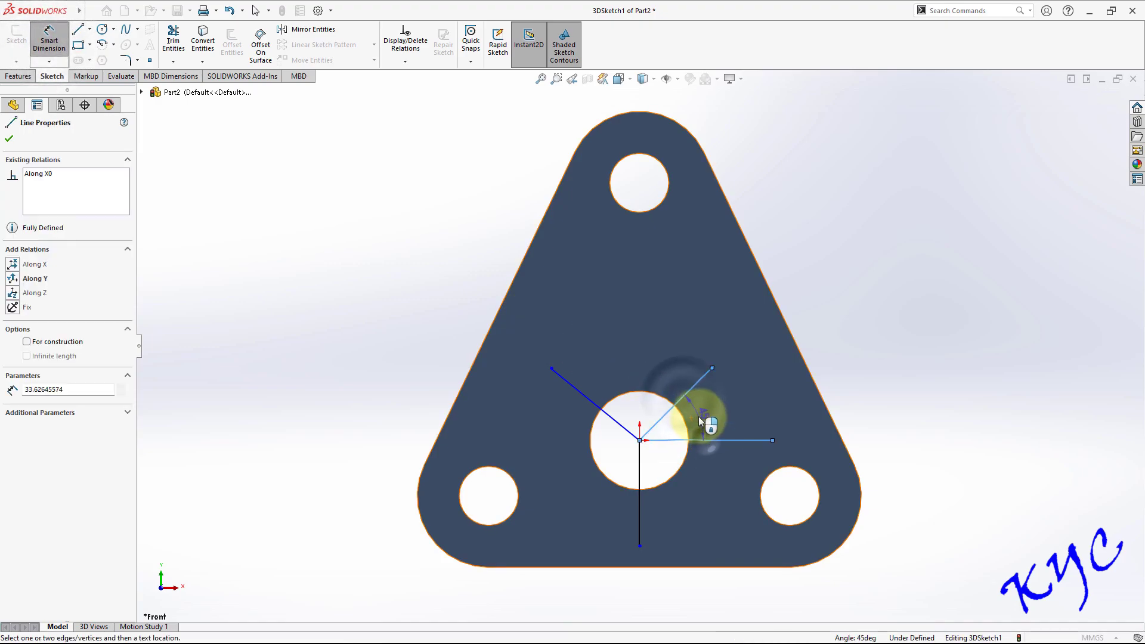
{"action": "left_click", "coordinate": [699, 417]}
{"action": "type", "text": "30"}
{"action": "key", "text": "Return"}
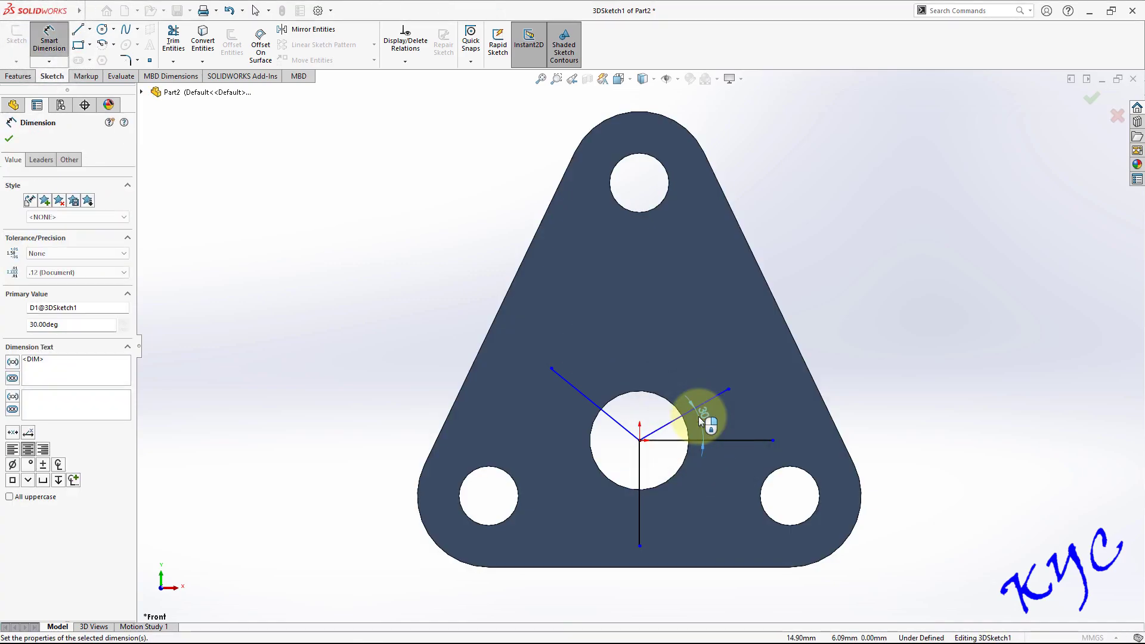
Step: Dimension the angle between the upper-left line and the horizontal line as 150°
{"action": "left_click", "coordinate": [614, 421]}
{"action": "left_click", "coordinate": [735, 440]}
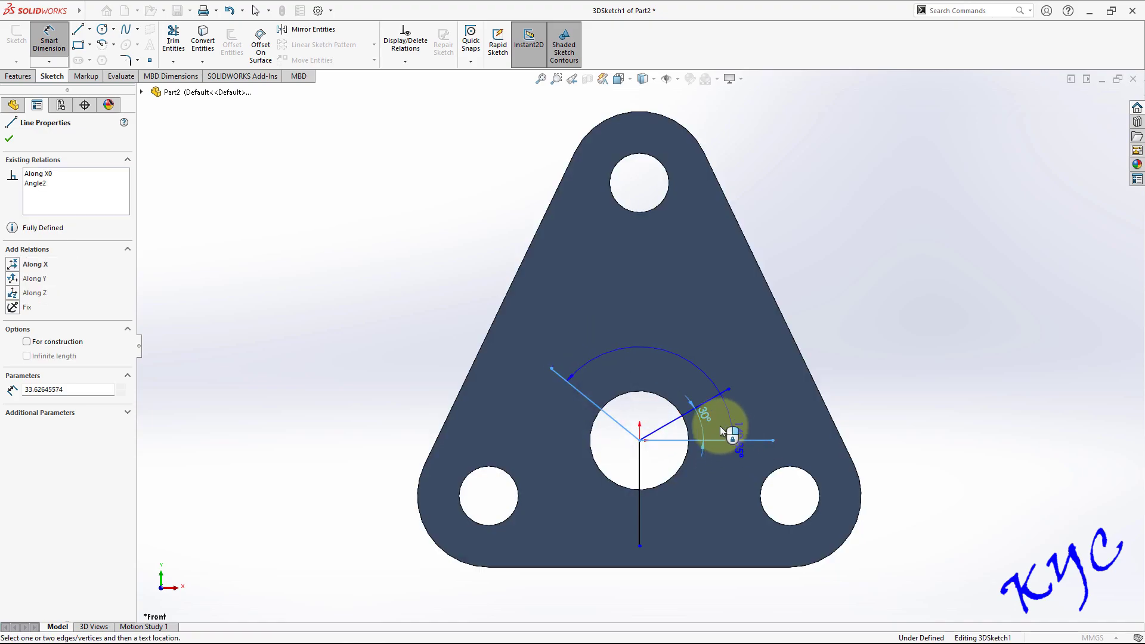
{"action": "left_click", "coordinate": [656, 405]}
{"action": "type", "text": "150"}
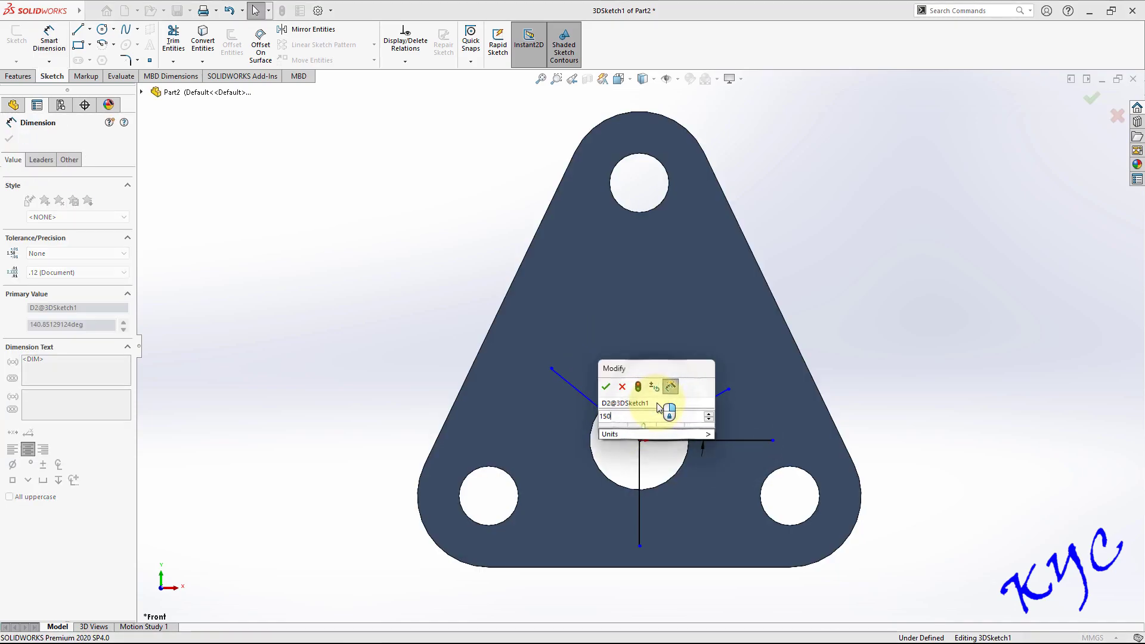
{"action": "key", "text": "Return"}
{"action": "key", "text": "Escape"}
Step: Make the four lines radiating from the 25 mm hole's centre equal in length
{"action": "left_click_drag", "start_coordinate": [513, 573], "coordinate": [799, 331]}
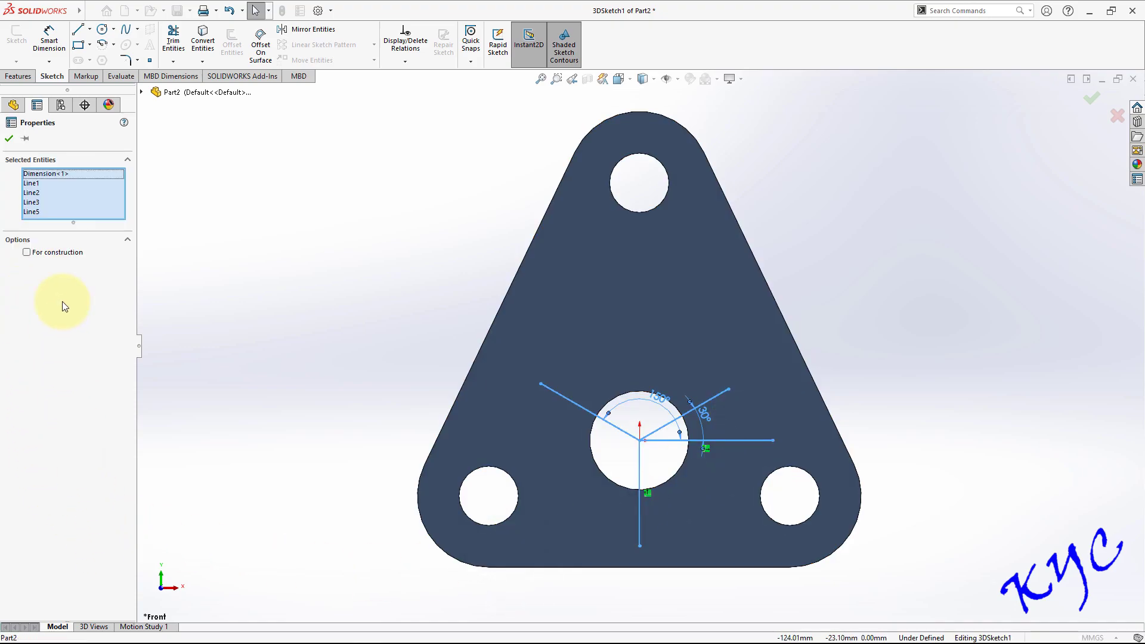
{"action": "left_click", "coordinate": [658, 397], "text": "ctrl"}
{"action": "left_click", "coordinate": [705, 417], "text": "ctrl"}
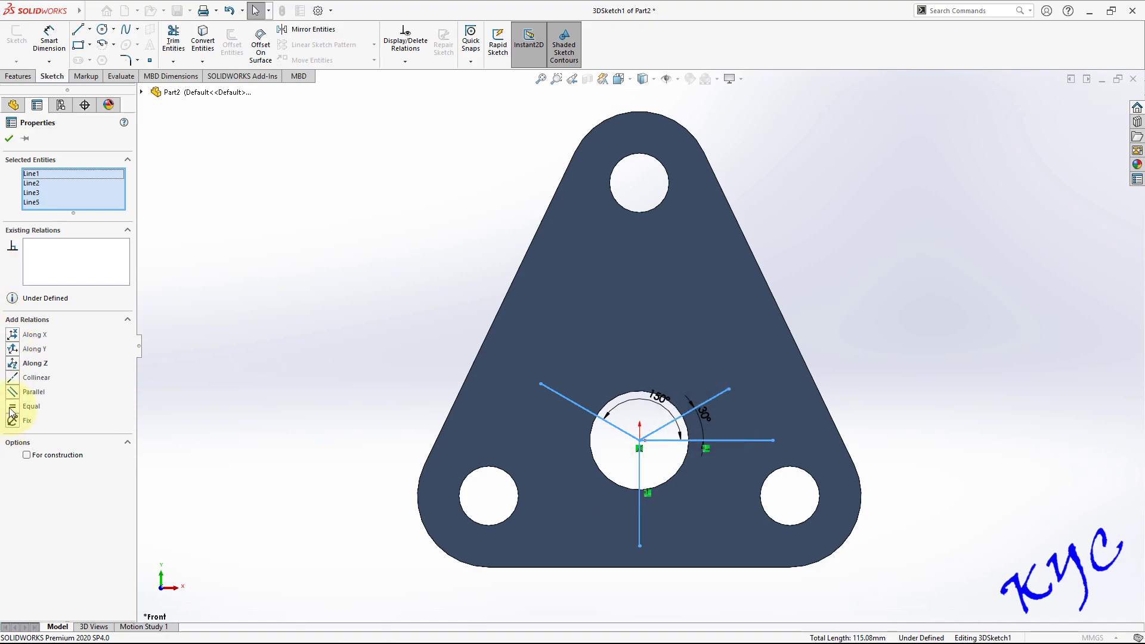
{"action": "left_click", "coordinate": [938, 421]}
Step: Dimension the vertical line's length as 17.5 mm
{"action": "left_click", "coordinate": [49, 39]}
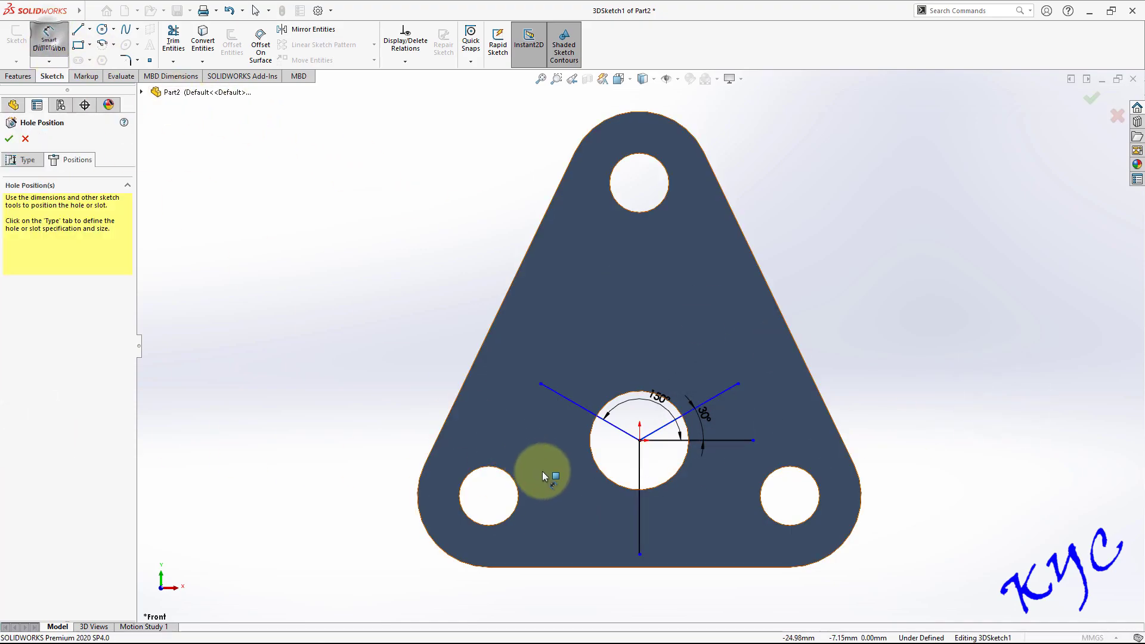
{"action": "left_click", "coordinate": [639, 524]}
{"action": "left_click", "coordinate": [330, 514]}
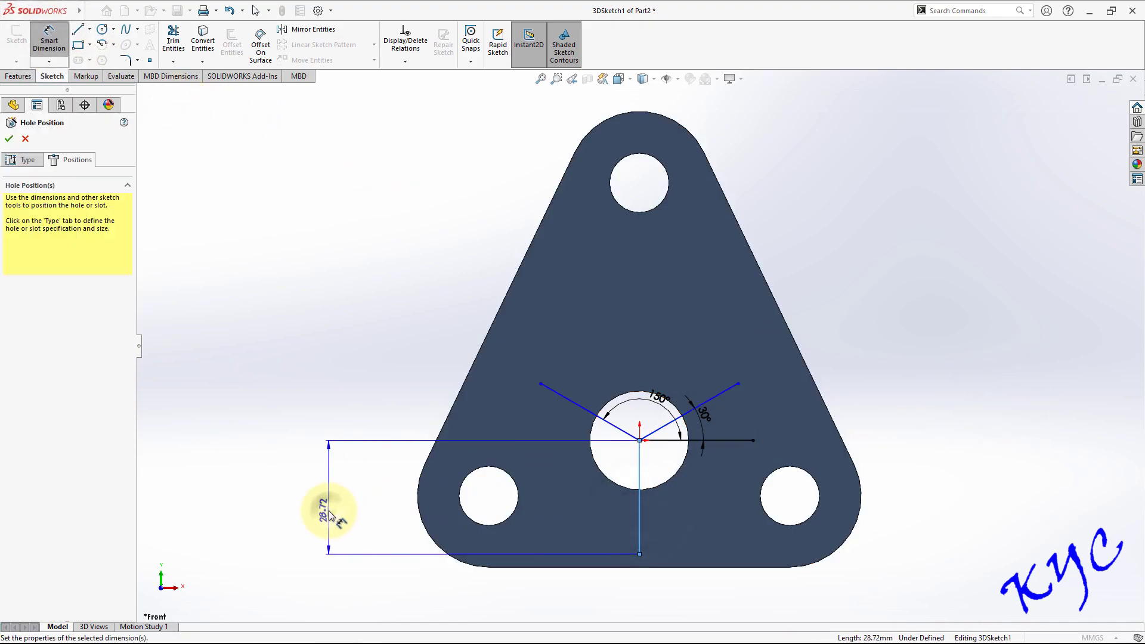
{"action": "type", "text": "17.5"}
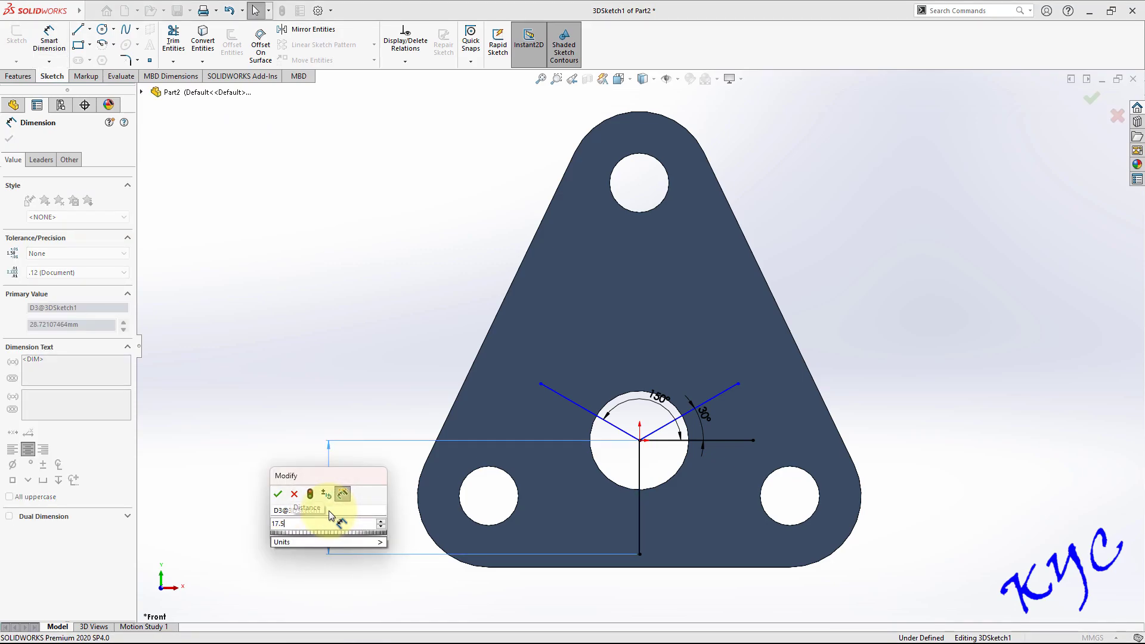
{"action": "key", "text": "Return"}
{"action": "key", "text": "Escape"}
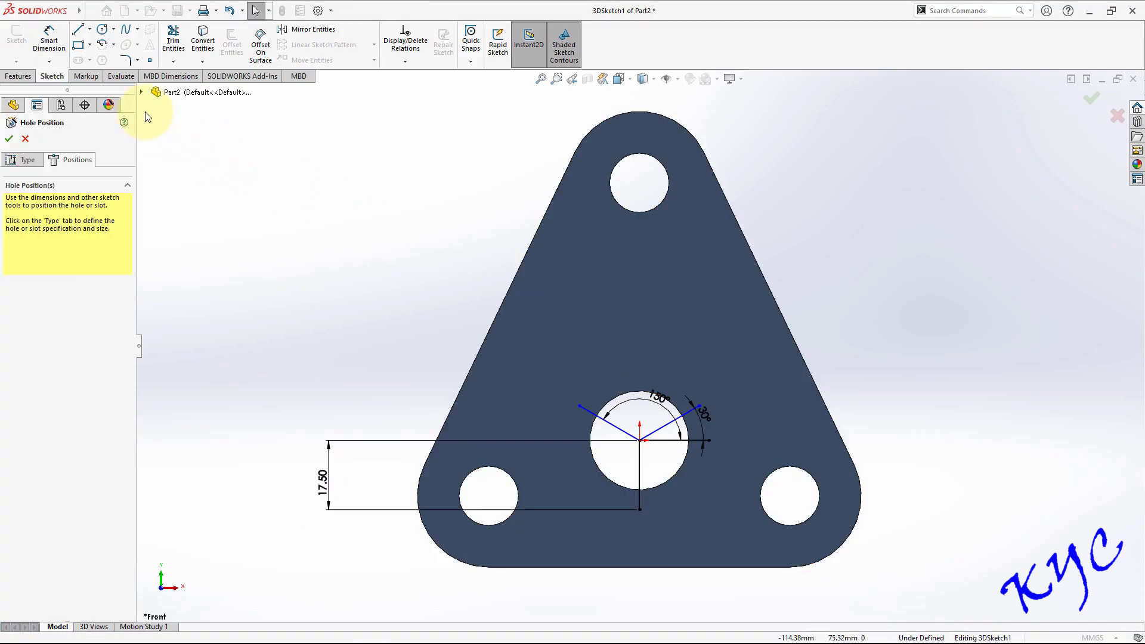
Step: Place three M6 tapped hole points on the plate near the outer ends of the two angled lines and the vertical line
{"action": "left_click", "coordinate": [151, 59]}
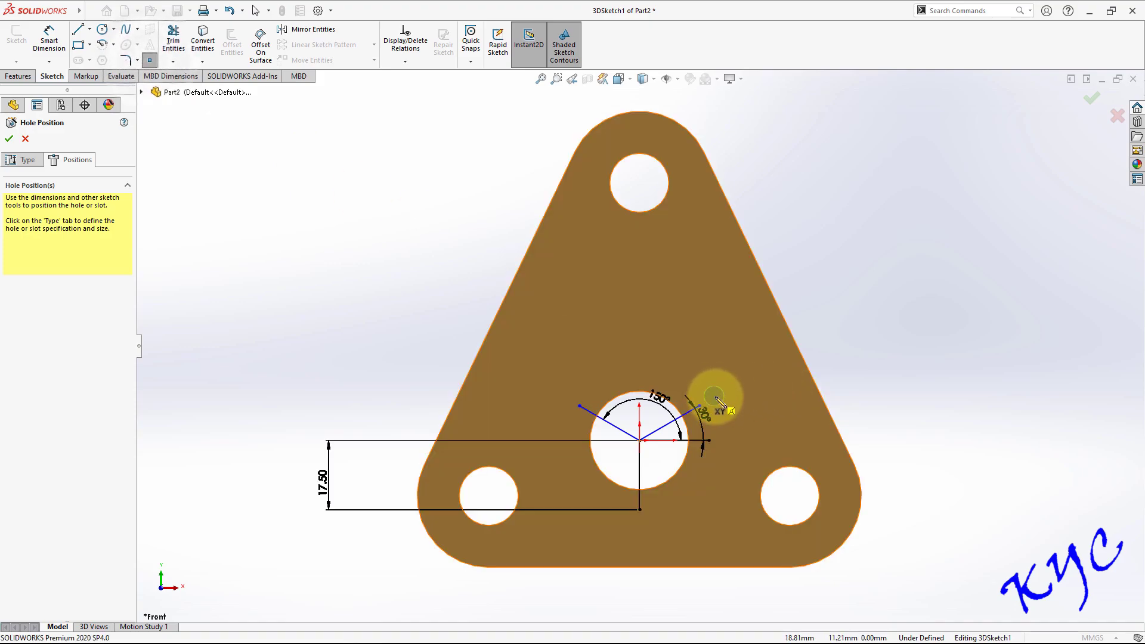
{"action": "left_click", "coordinate": [720, 399]}
{"action": "left_click", "coordinate": [563, 396]}
{"action": "left_click", "coordinate": [643, 525]}
{"action": "key", "text": "Escape"}
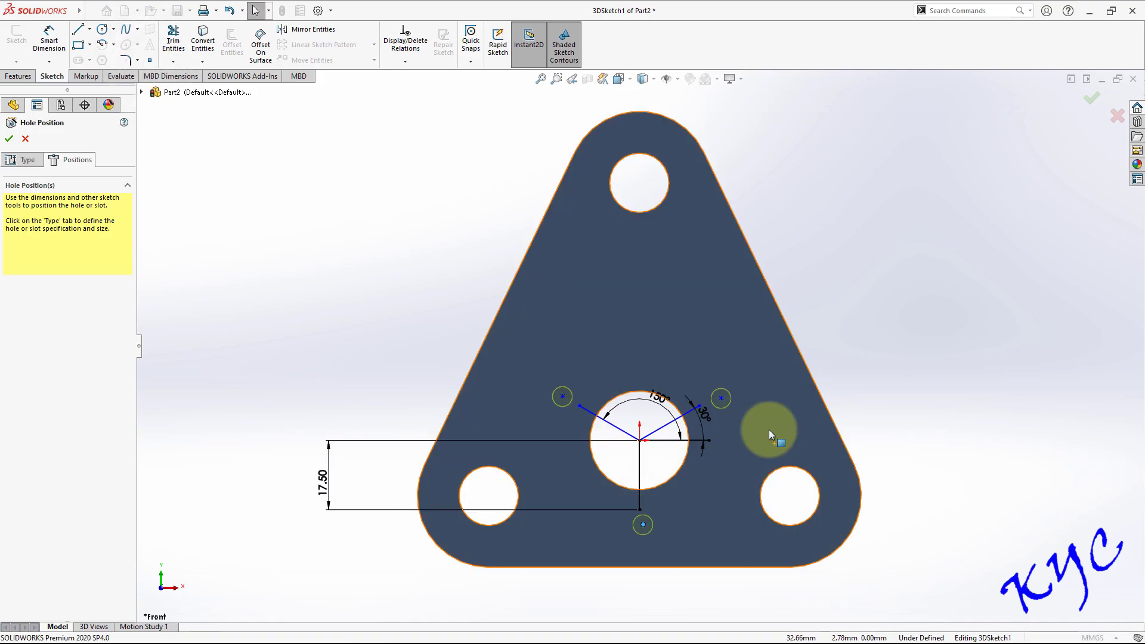
Step: Make the two upper hole points coincident with the outer endpoints of the 30° and 150° lines
{"action": "left_click", "coordinate": [720, 398]}
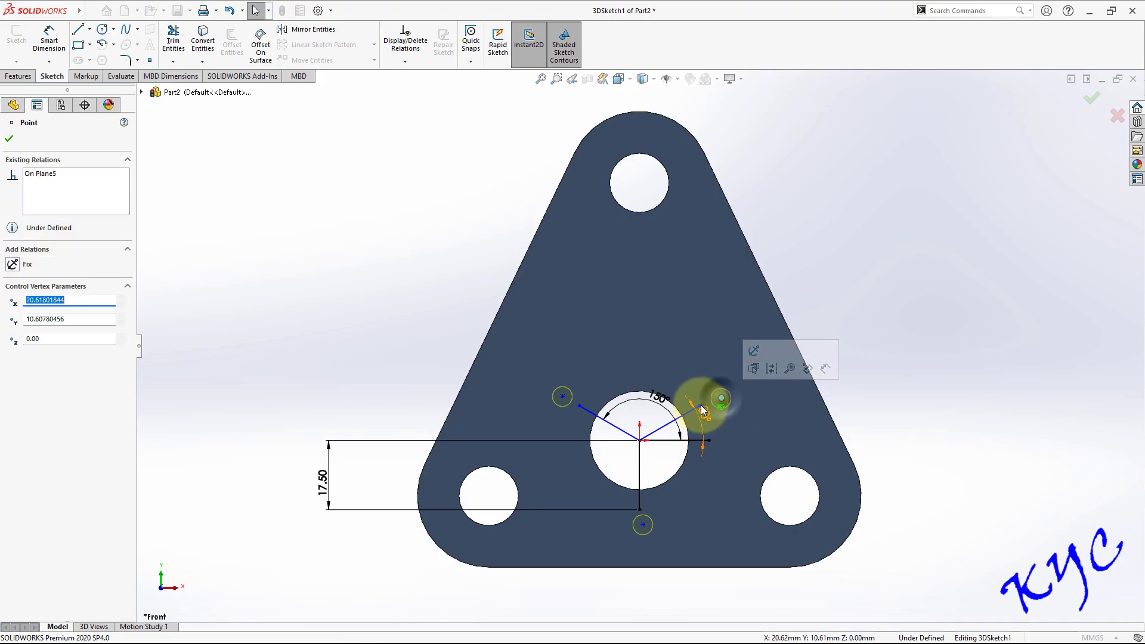
{"action": "scroll", "coordinate": [703, 409], "scroll_direction": "down", "scroll_amount": 3}
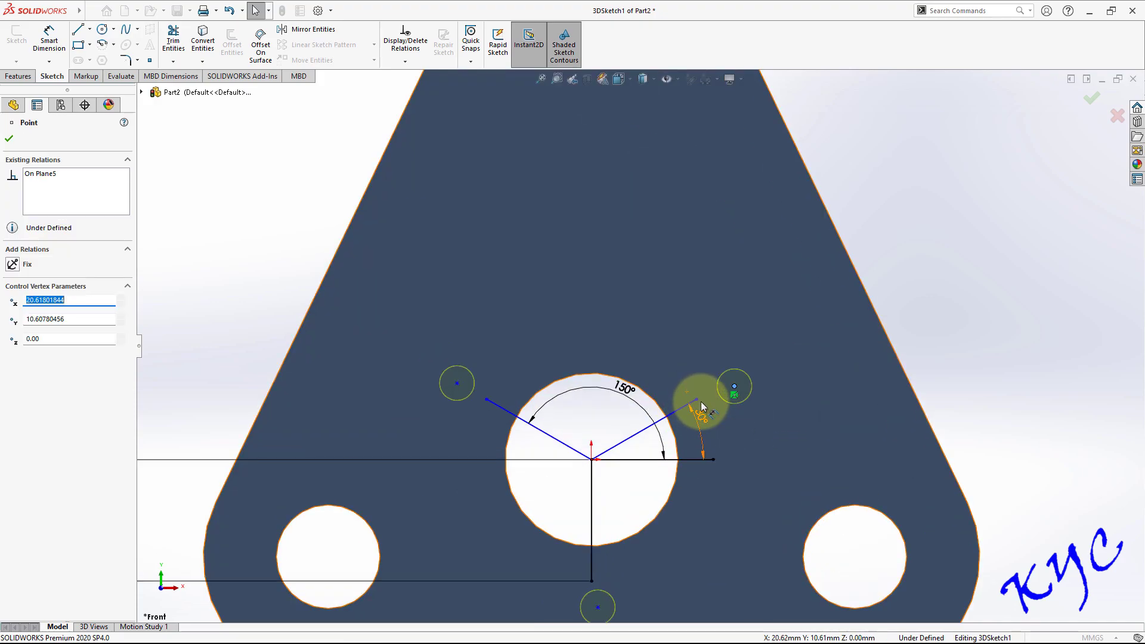
{"action": "left_click", "coordinate": [699, 399], "text": "ctrl"}
{"action": "left_click", "coordinate": [13, 376]}
{"action": "left_click", "coordinate": [492, 402]}
{"action": "left_click", "coordinate": [456, 387], "text": "ctrl"}
{"action": "left_click", "coordinate": [13, 374]}
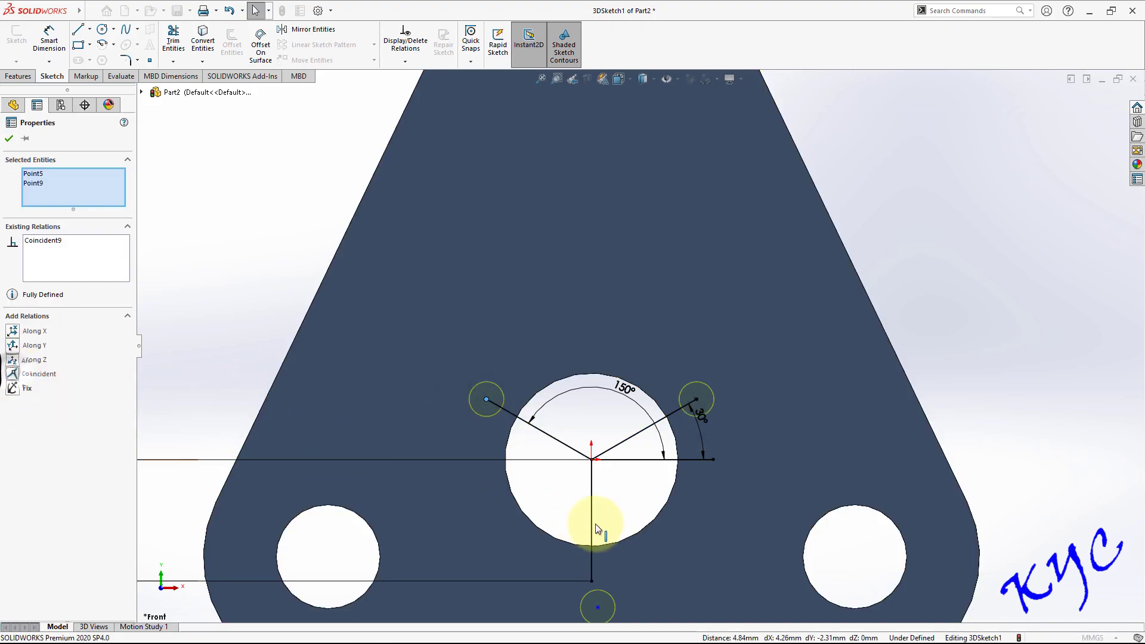
Step: Make the lower hole point coincident with the vertical line's lower endpoint and finish the M6 tapped holes
{"action": "left_click", "coordinate": [607, 560]}
{"action": "left_click", "coordinate": [601, 532], "text": "ctrl"}
{"action": "left_click", "coordinate": [13, 374]}
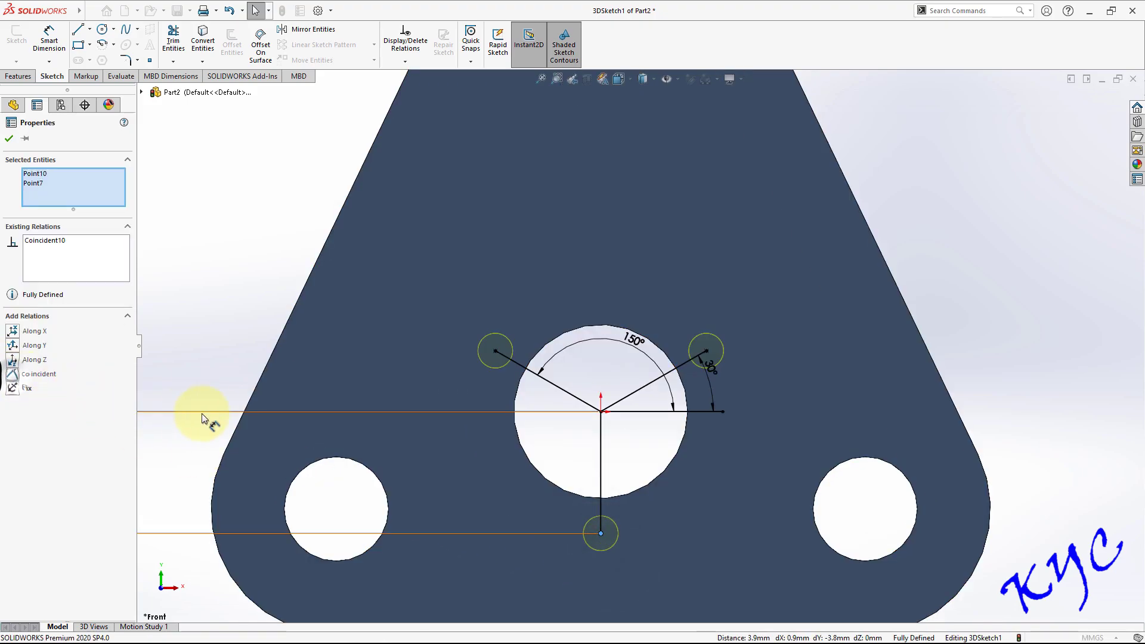
{"action": "left_click", "coordinate": [9, 140]}
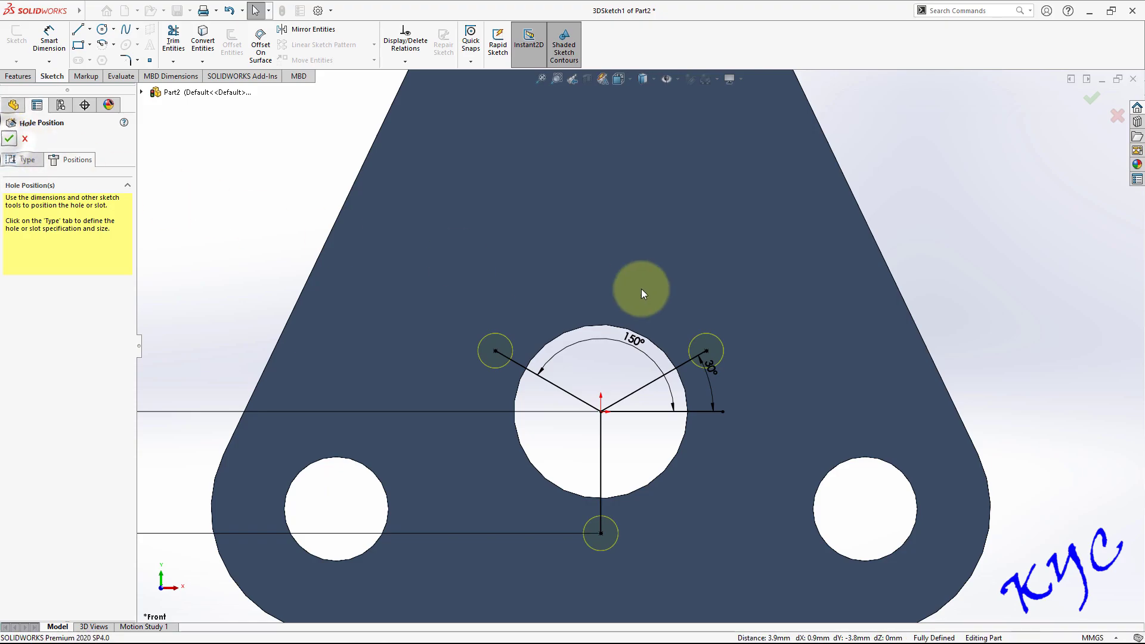
{"action": "key", "text": "Return"}
{"action": "scroll", "coordinate": [972, 249], "scroll_direction": "up", "scroll_amount": 4}
{"action": "mouse_move", "coordinate": [951, 255]}
{"action": "middle_mouse_down"}
{"action": "mouse_move", "coordinate": [808, 255]}
{"action": "mouse_move", "coordinate": [841, 297]}
{"action": "mouse_move", "coordinate": [938, 332]}
{"action": "mouse_move", "coordinate": [811, 284]}
{"action": "mouse_move", "coordinate": [849, 325]}
{"action": "middle_mouse_up"}
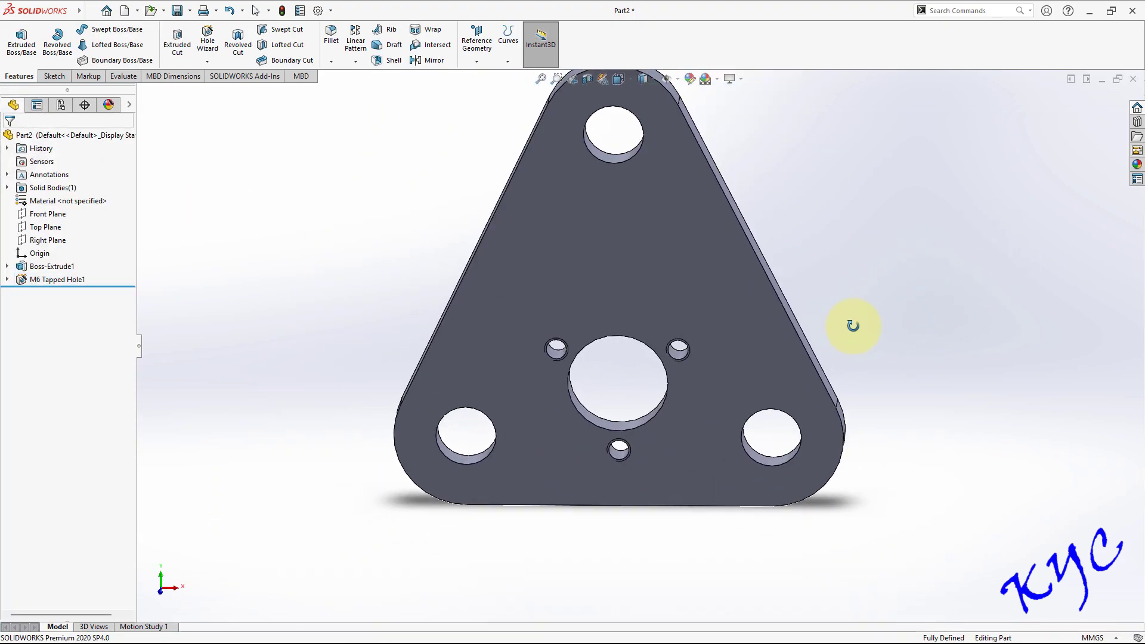
Step: Enable shaded cosmetic threads in the document's detailing properties so the tapped holes display their threads
{"action": "scroll", "coordinate": [732, 276], "scroll_direction": "down", "scroll_amount": 2}
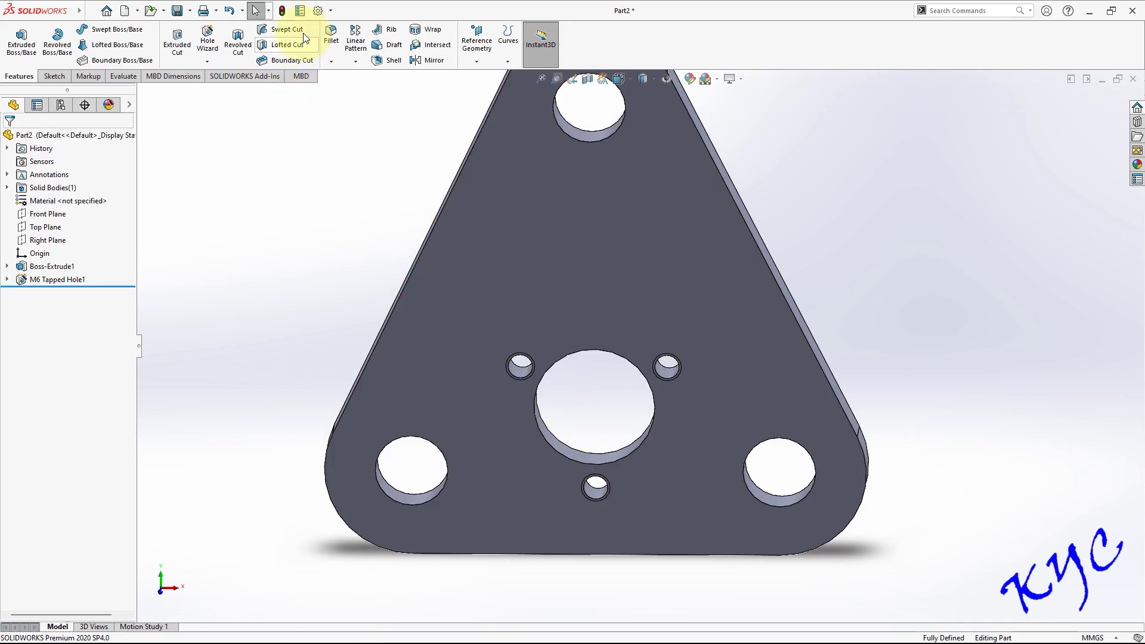
{"action": "left_click", "coordinate": [316, 12]}
{"action": "left_click", "coordinate": [664, 87]}
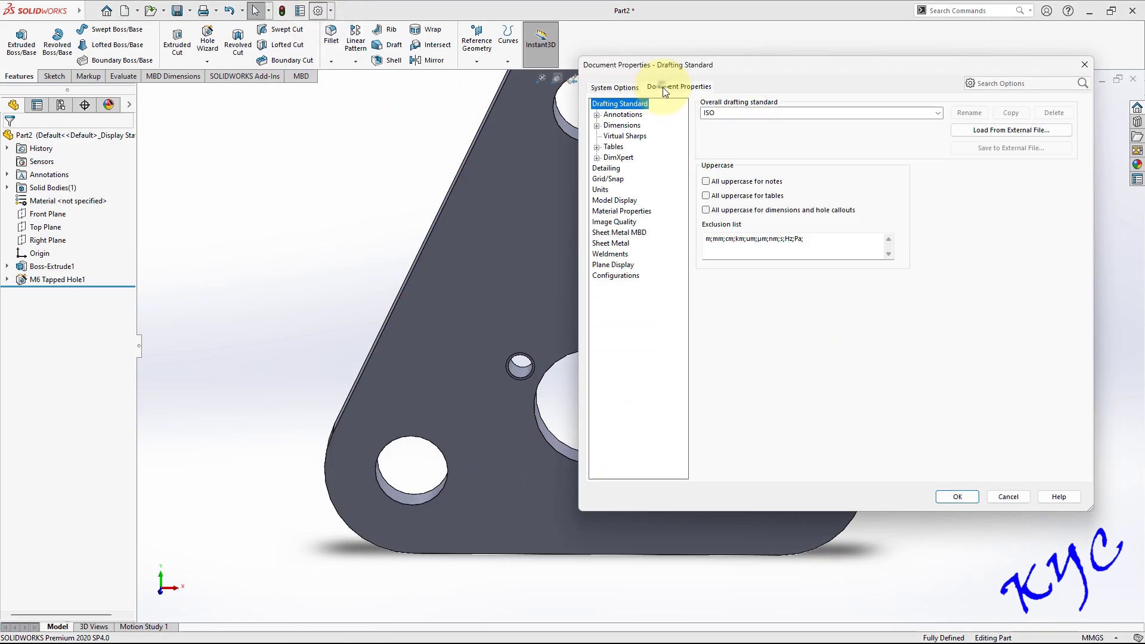
{"action": "left_click", "coordinate": [614, 169]}
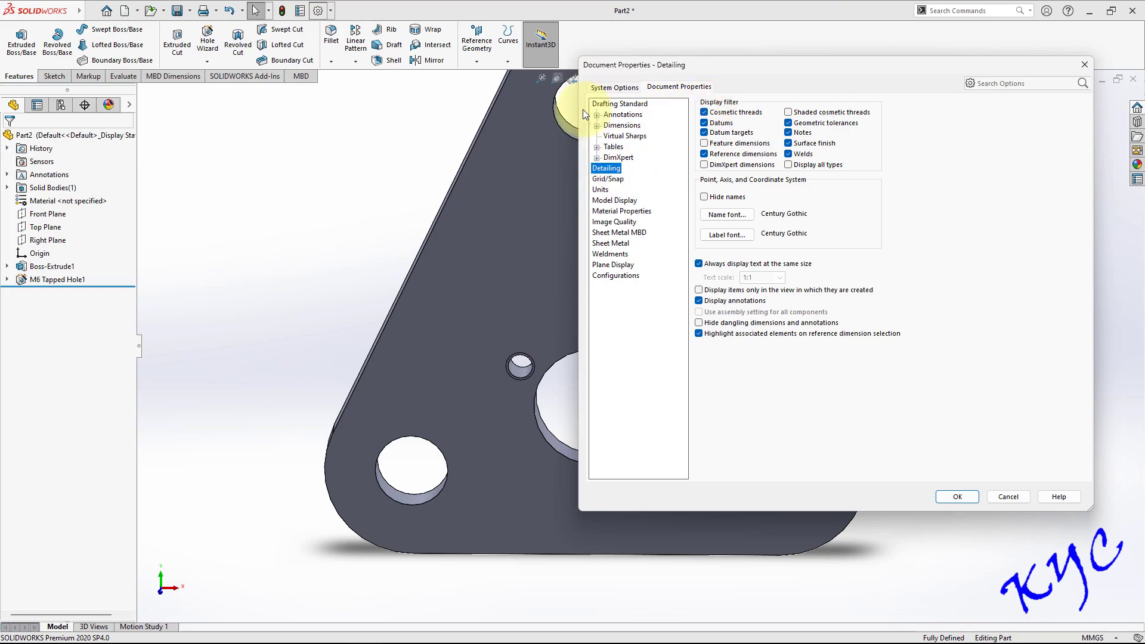
{"action": "left_click", "coordinate": [788, 112]}
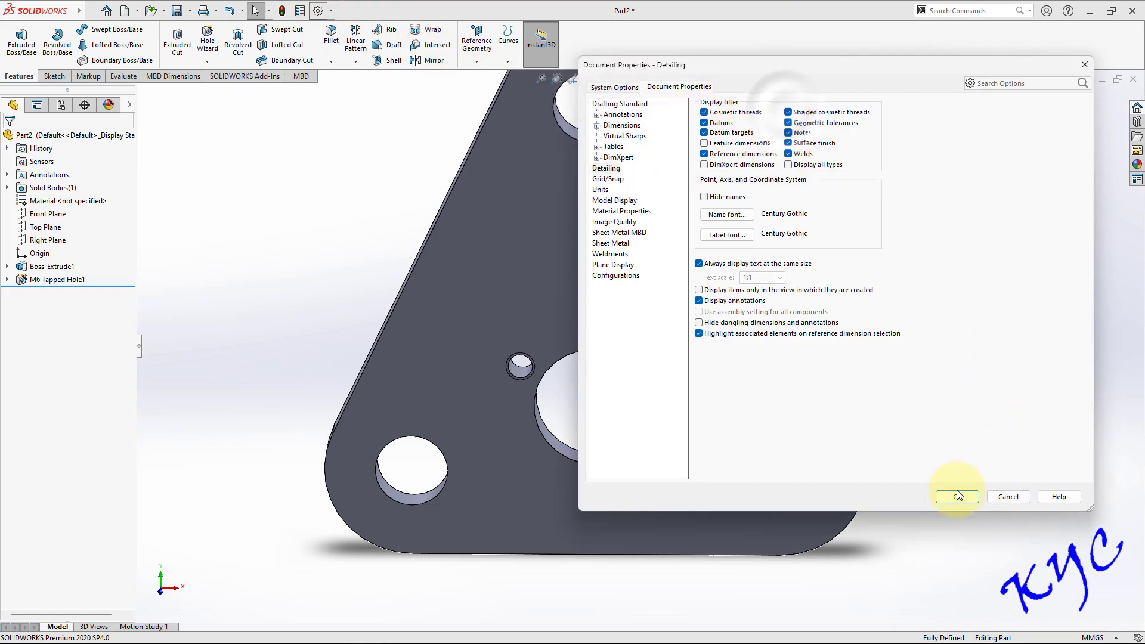
{"action": "scroll", "coordinate": [653, 371], "scroll_direction": "down", "scroll_amount": 6}
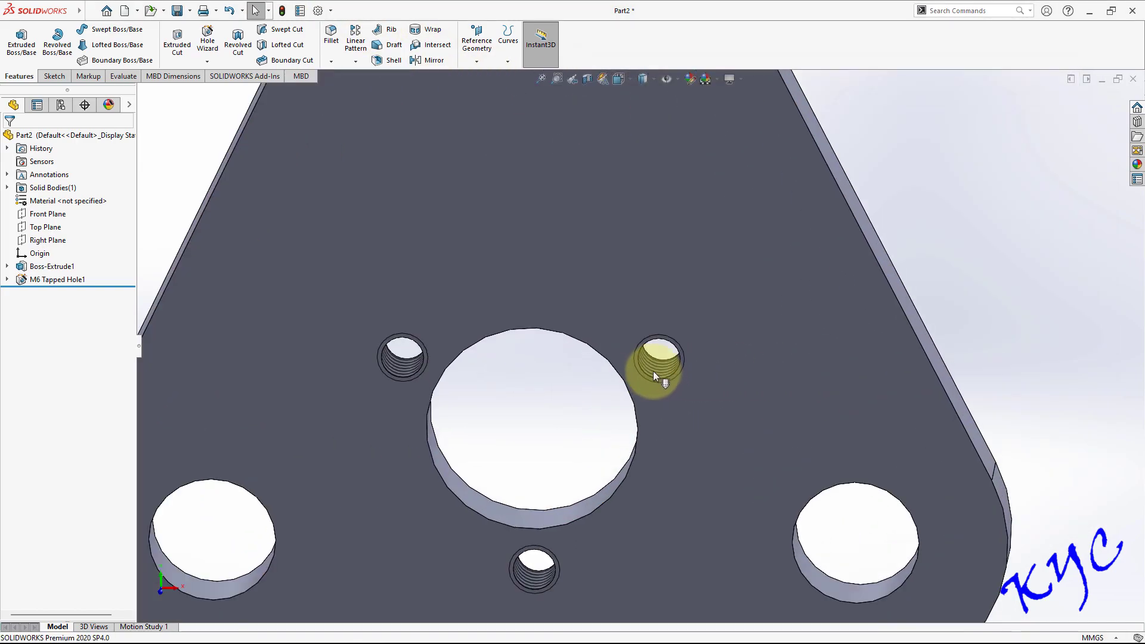
Step: Apply the polished steel metal appearance to the whole plate
{"action": "scroll", "coordinate": [653, 366], "scroll_direction": "up", "scroll_amount": 6}
{"action": "middle_click_drag", "start_coordinate": [890, 306], "coordinate": [850, 291]}
{"action": "scroll", "coordinate": [804, 288], "scroll_direction": "up", "scroll_amount": 4}
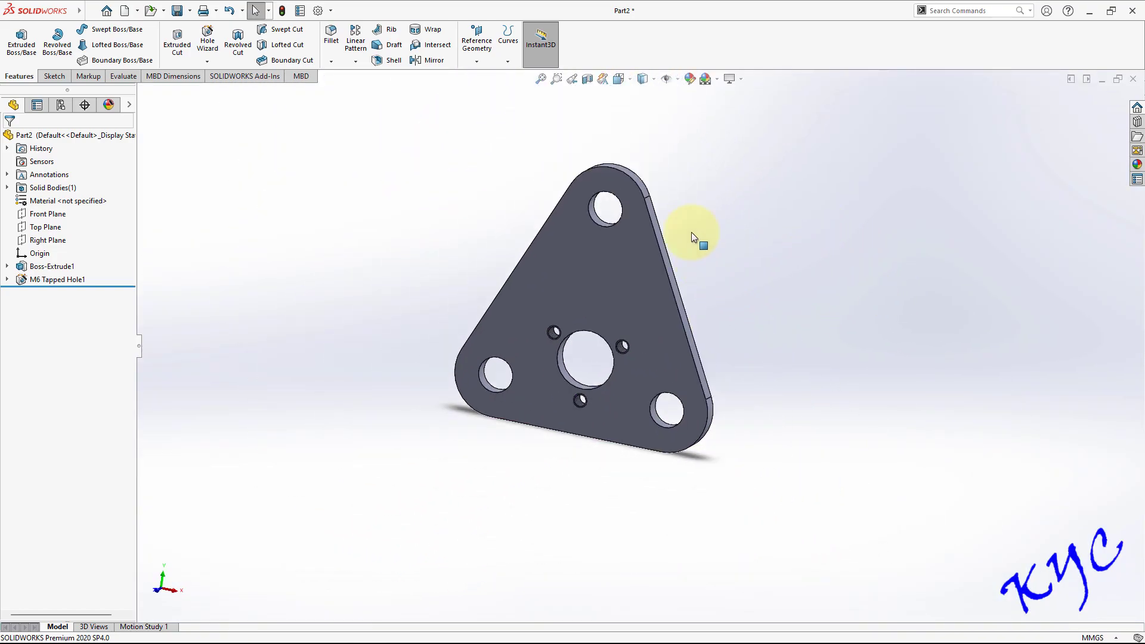
{"action": "middle_click_drag", "start_coordinate": [692, 231], "coordinate": [696, 292]}
{"action": "left_click", "coordinate": [1138, 167]}
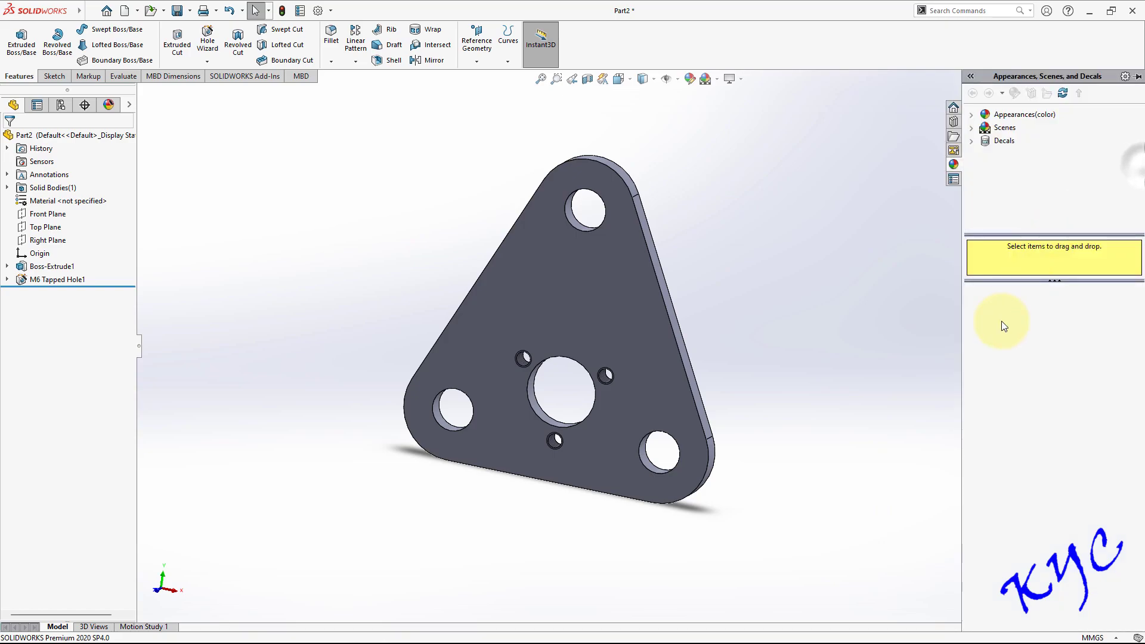
{"action": "left_click", "coordinate": [975, 115]}
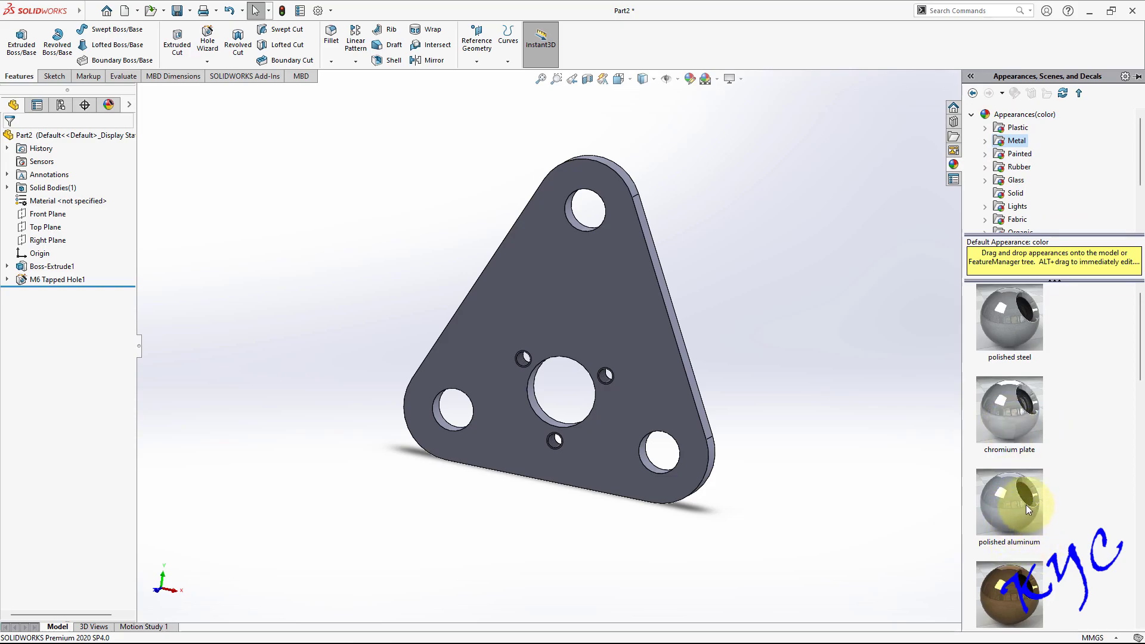
{"action": "double_click", "coordinate": [1022, 331]}
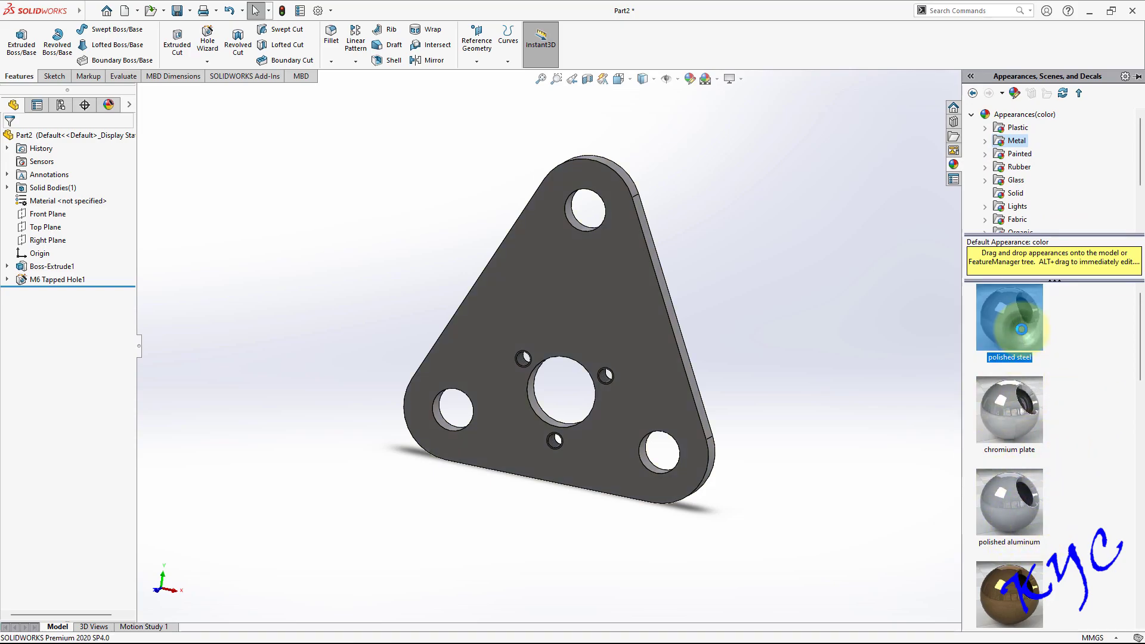
Step: Close the finished triangular plate part
{"action": "middle_click_drag", "start_coordinate": [815, 238], "coordinate": [778, 265]}
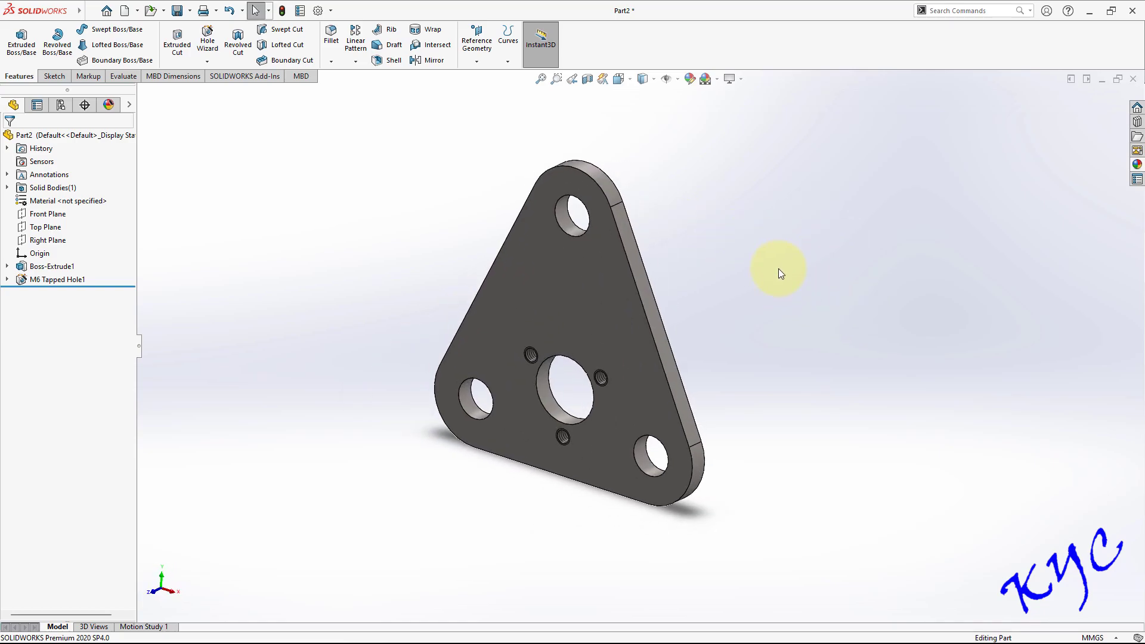
{"action": "key", "text": "ctrl+1"}
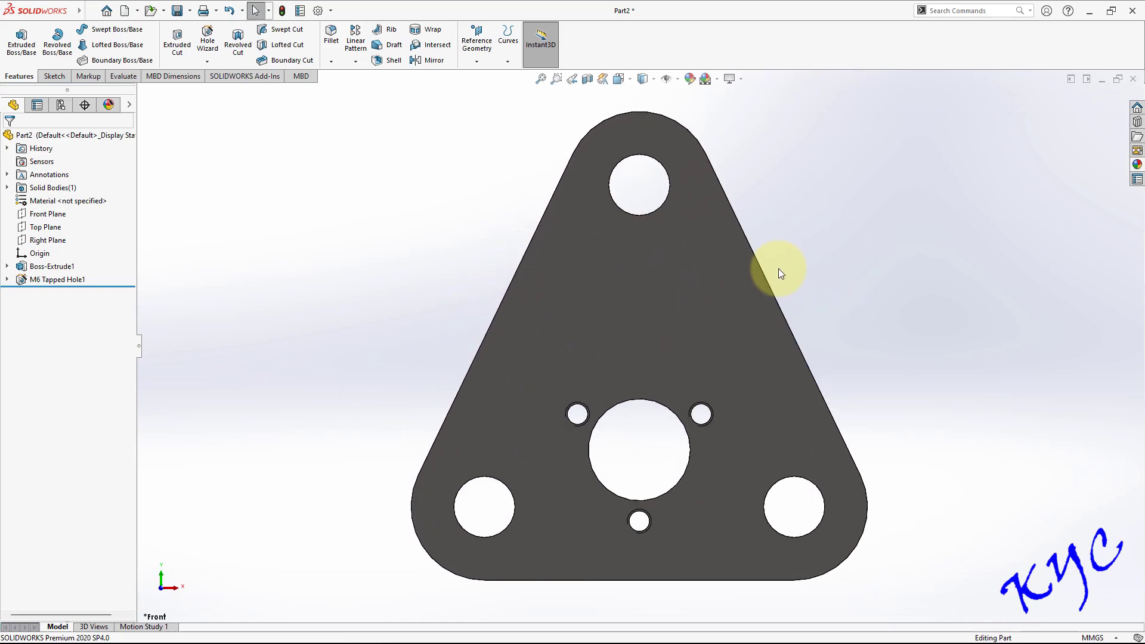
{"action": "key", "text": "ctrl+7"}
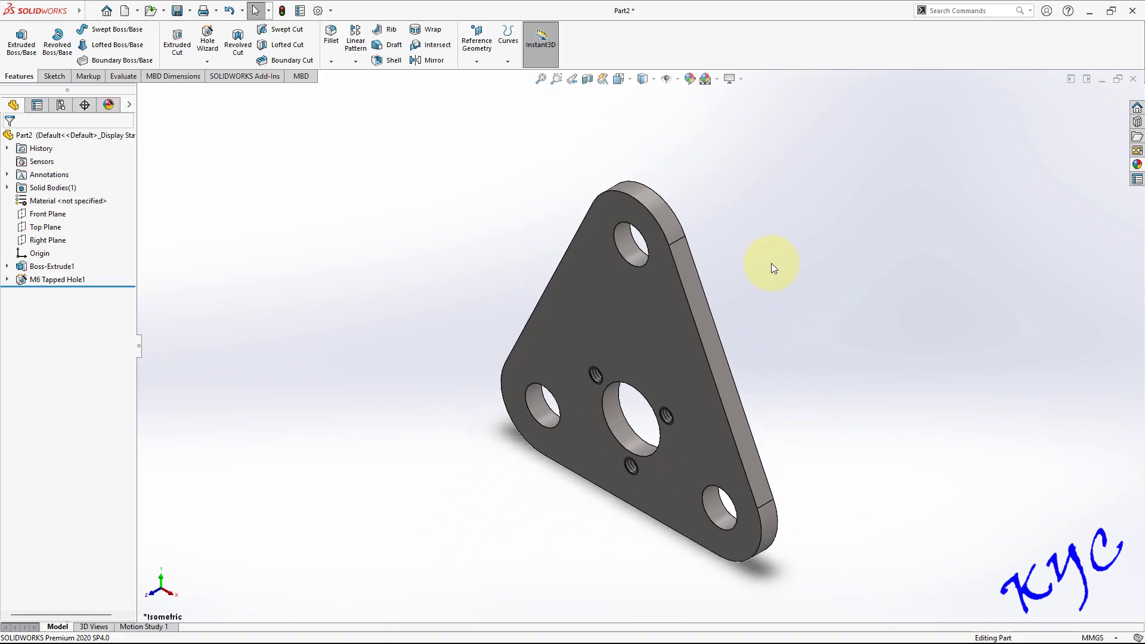
{"action": "key", "text": "ctrl+w"}
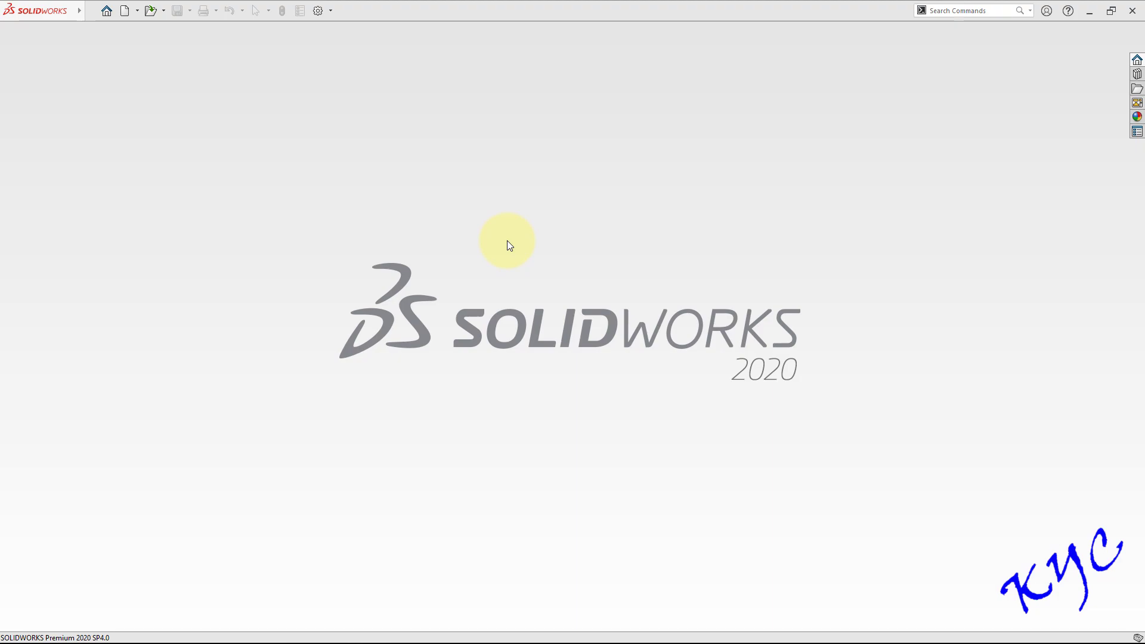
Step: Create a new part, maximize its window and open a sketch on the Top Plane
{"action": "left_click", "coordinate": [124, 10]}
{"action": "double_click", "coordinate": [264, 291]}
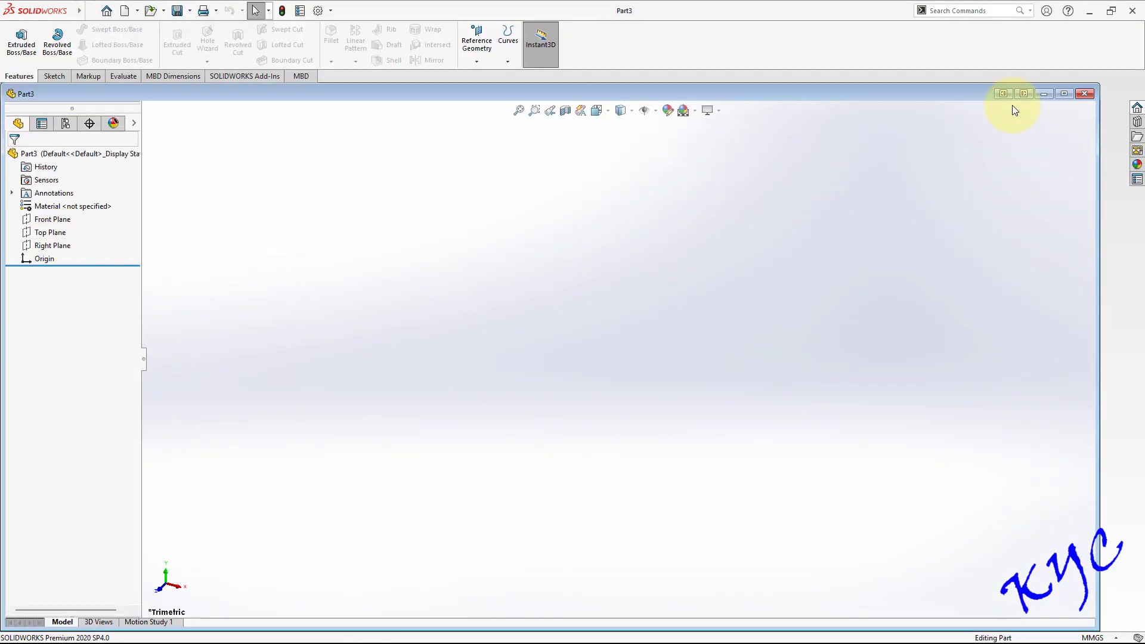
{"action": "left_click", "coordinate": [1064, 94]}
{"action": "right_click", "coordinate": [40, 215]}
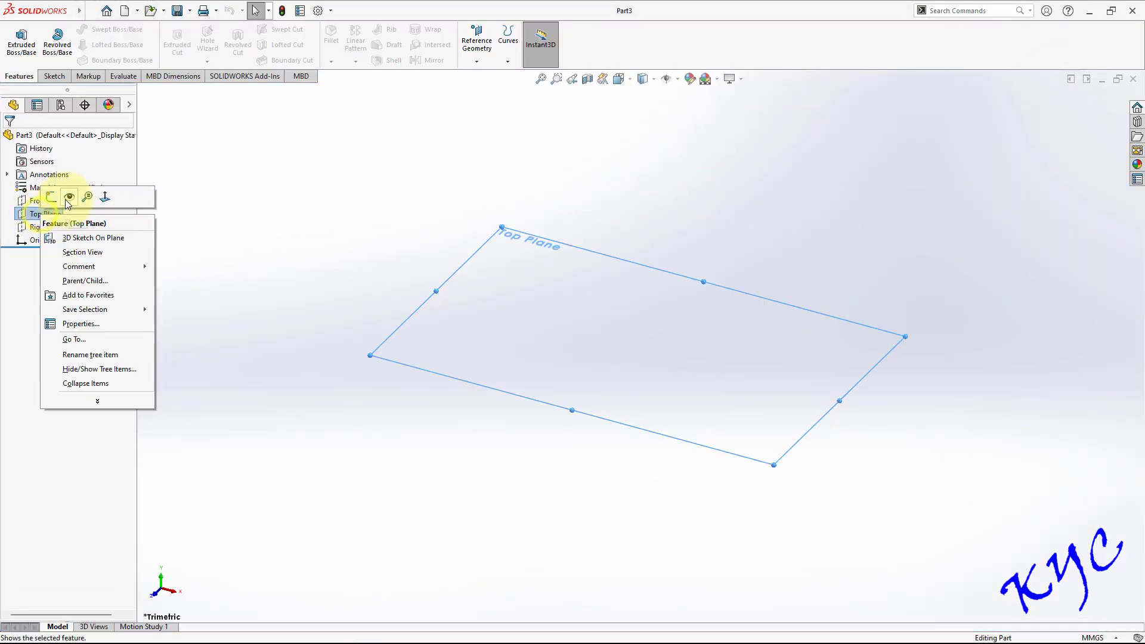
{"action": "left_click", "coordinate": [51, 197]}
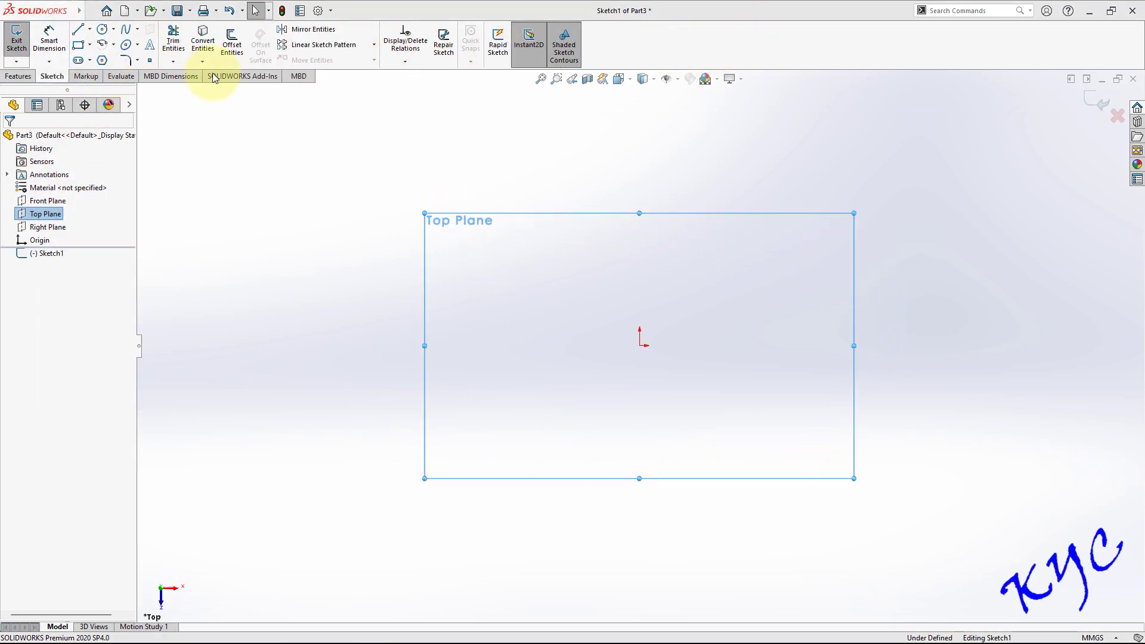
Step: Sketch a tilted four-sided inscribed-circle polygon centred on the origin, with sides about 55 mm long
{"action": "left_click", "coordinate": [102, 60]}
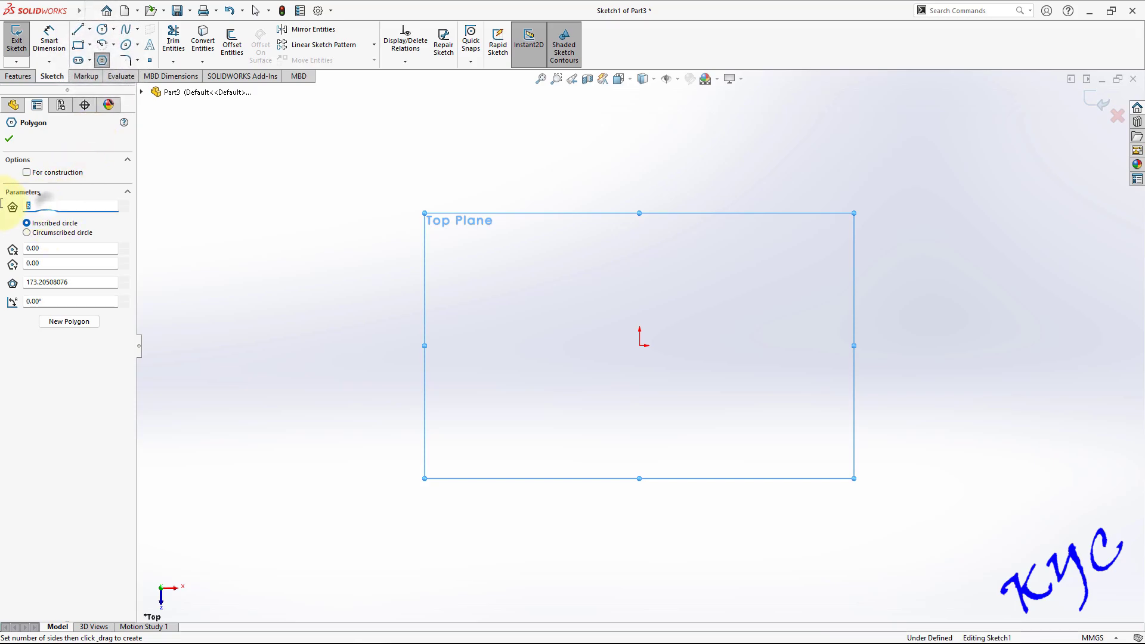
{"action": "type", "text": "4"}
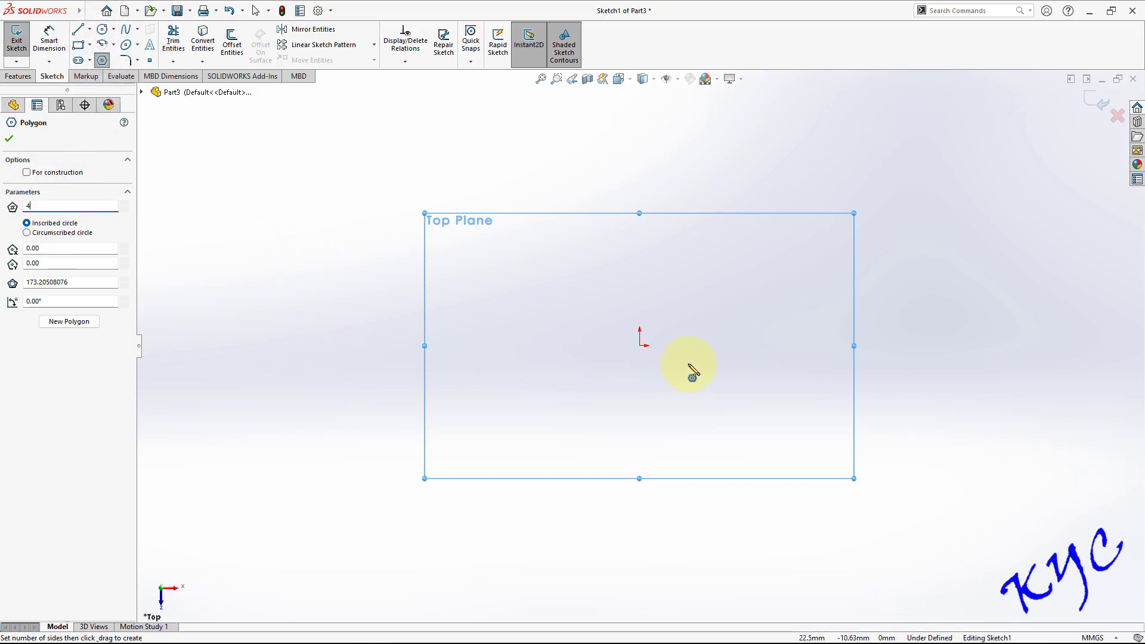
{"action": "left_click_drag", "start_coordinate": [640, 345], "coordinate": [693, 422]}
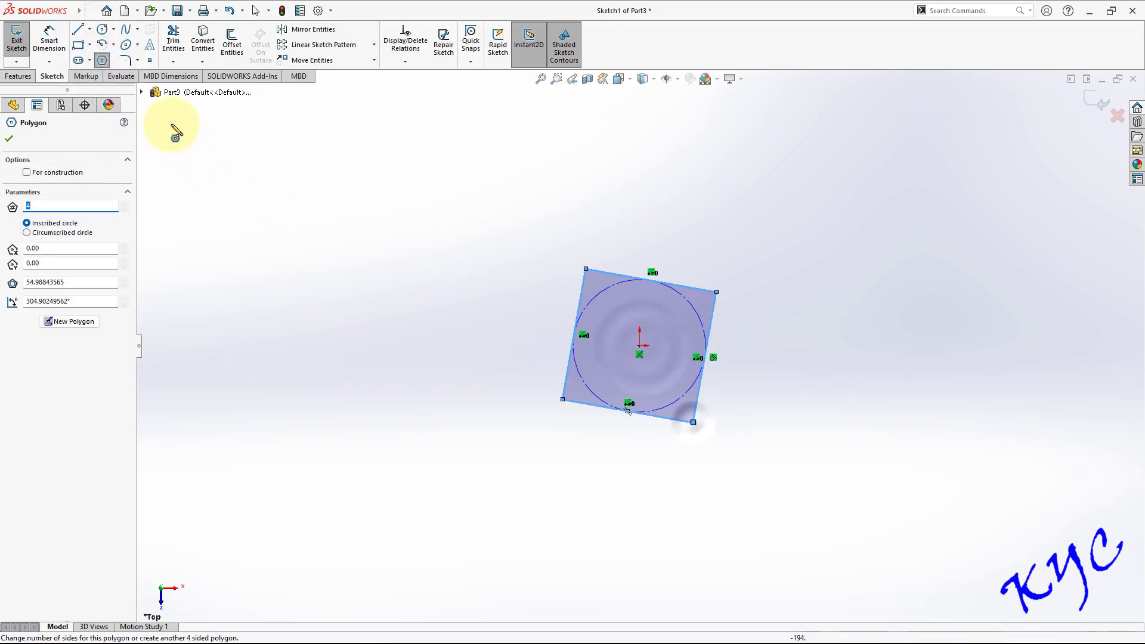
Step: Dimension the lower side of the square as 46 mm
{"action": "mouse_move", "coordinate": [10, 13]}
{"action": "left_click", "coordinate": [47, 53]}
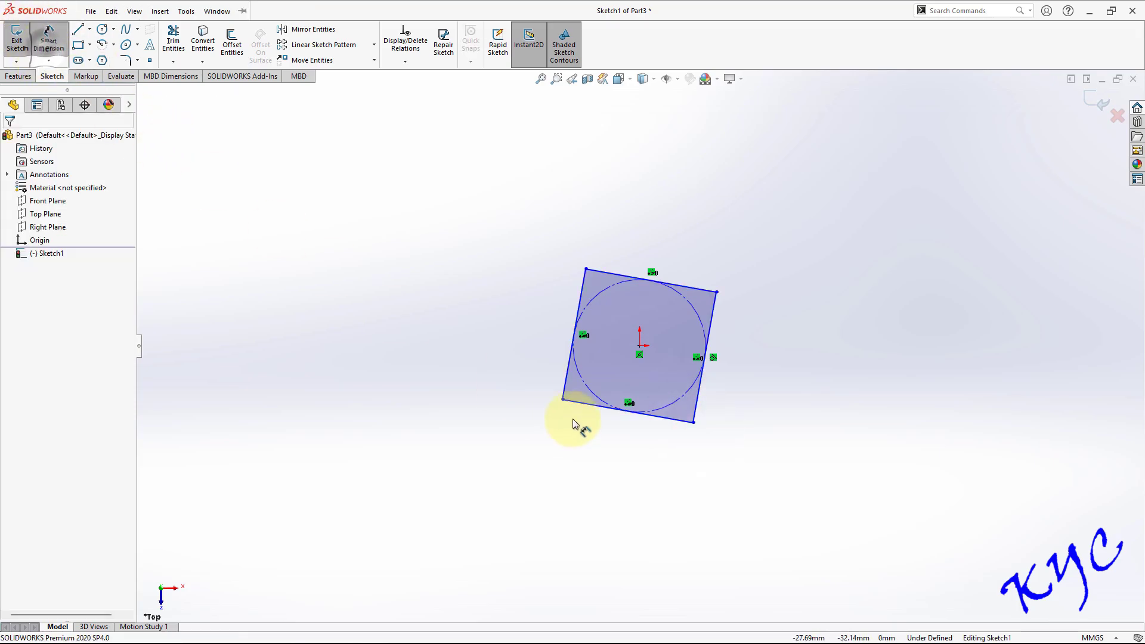
{"action": "left_click", "coordinate": [607, 411]}
{"action": "left_click", "coordinate": [616, 419]}
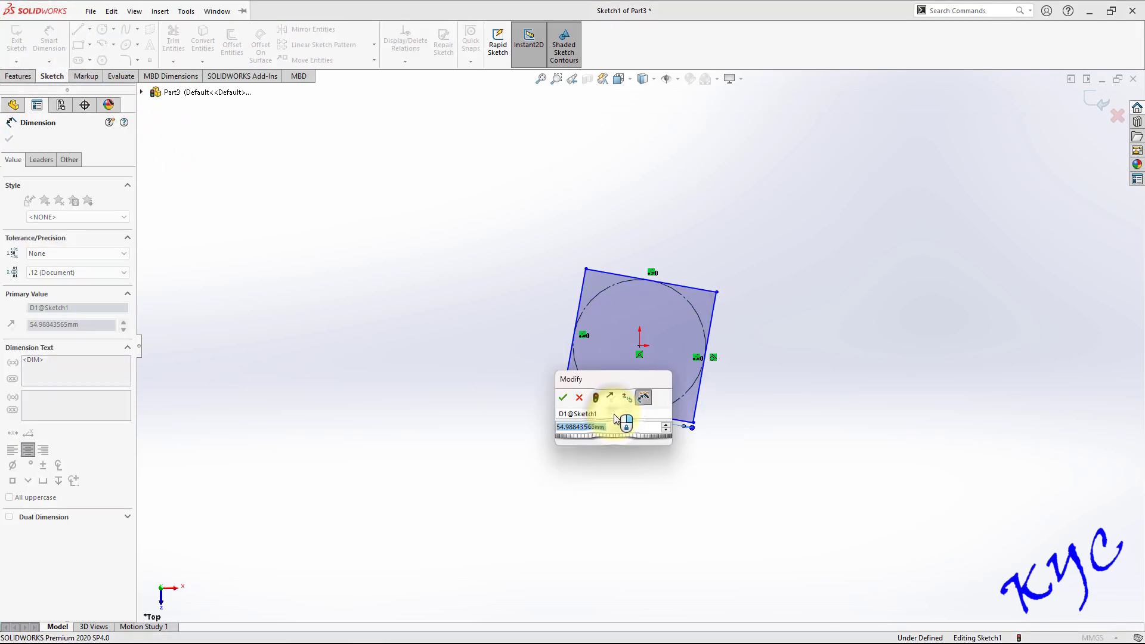
{"action": "type", "text": "46"}
{"action": "key", "text": "Return"}
{"action": "key", "text": "Escape"}
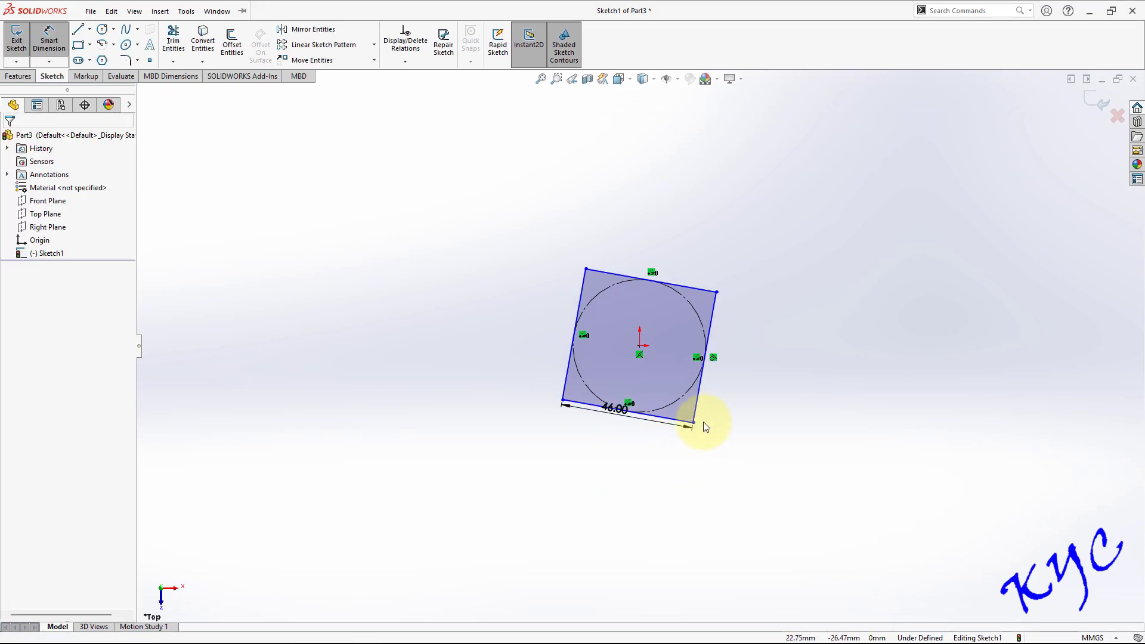
Step: Make the square's lower side horizontal and move its 46 mm dimension further below the profile
{"action": "left_click", "coordinate": [673, 424]}
{"action": "left_click", "coordinate": [688, 409]}
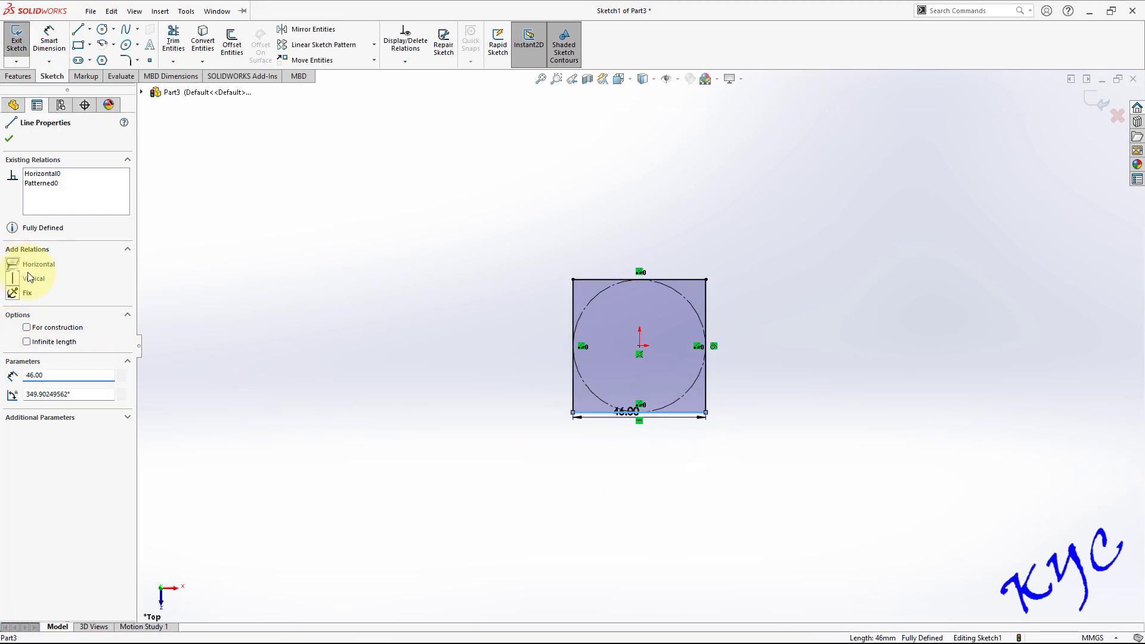
{"action": "left_click_drag", "start_coordinate": [618, 416], "coordinate": [631, 453]}
{"action": "left_click", "coordinate": [822, 460]}
Step: Extrude the 46 mm square 22 mm with the Mid Plane end condition
{"action": "left_click", "coordinate": [17, 37]}
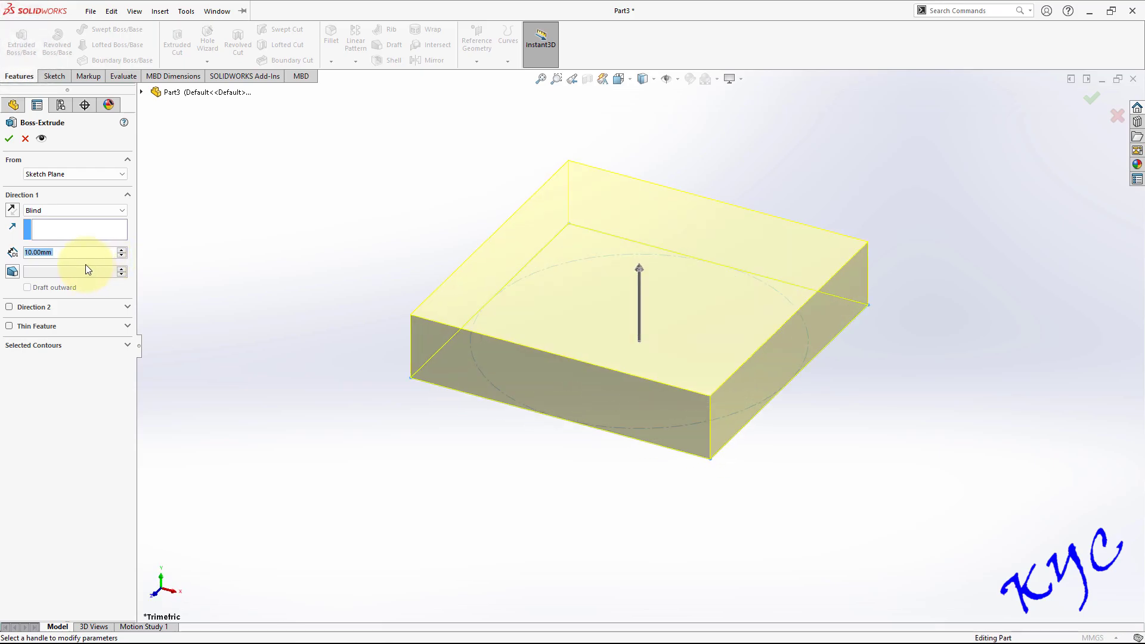
{"action": "type", "text": "22"}
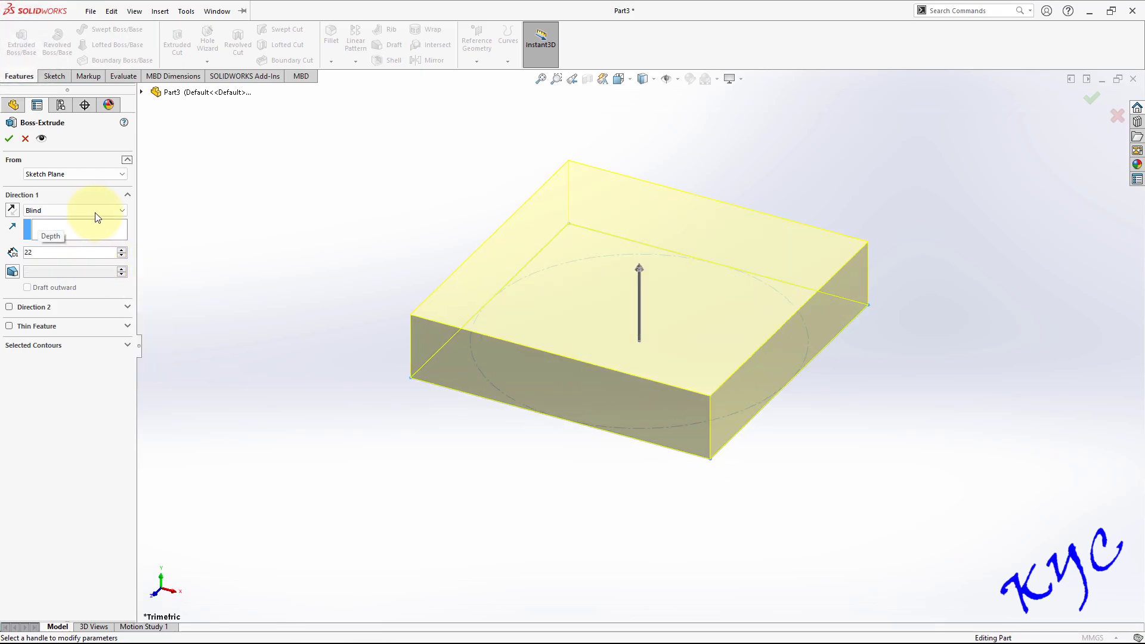
{"action": "left_click", "coordinate": [95, 210]}
{"action": "left_click", "coordinate": [85, 259]}
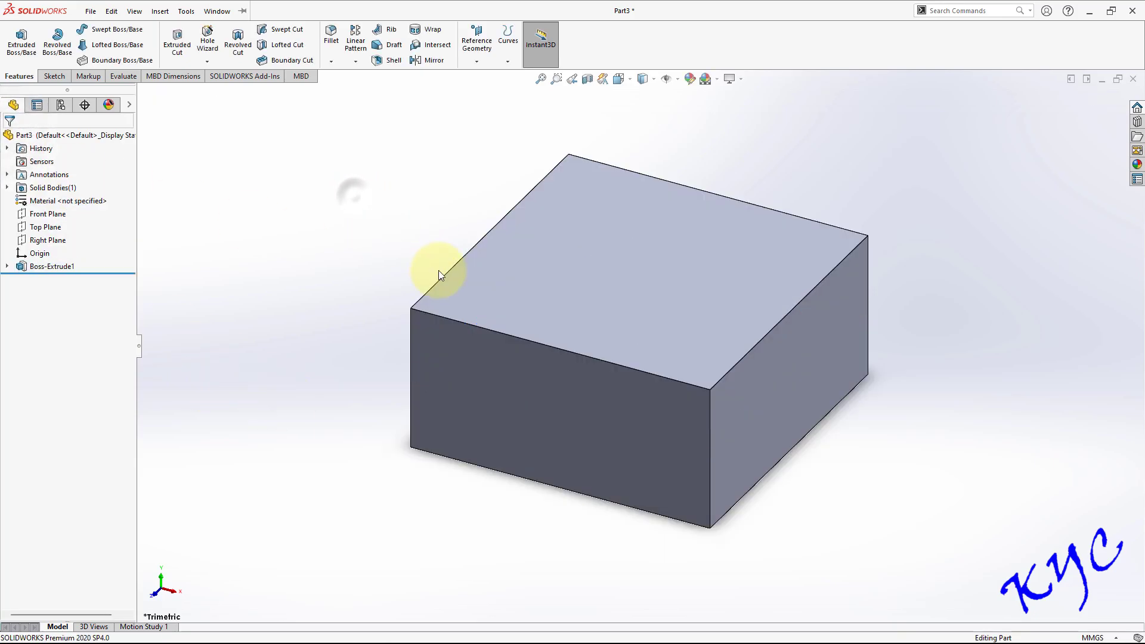
{"action": "key", "text": "ctrl+1"}
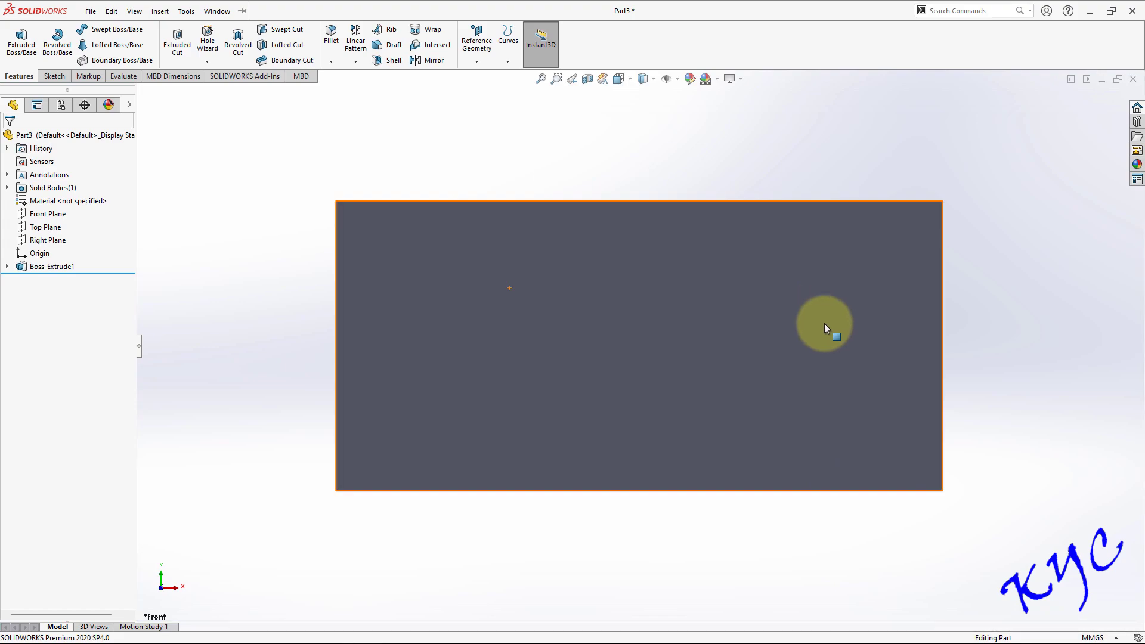
Step: Sketch a circle with a radius of about 13.5 mm centred on the origin on the block's top face
{"action": "key", "text": "ctrl+5"}
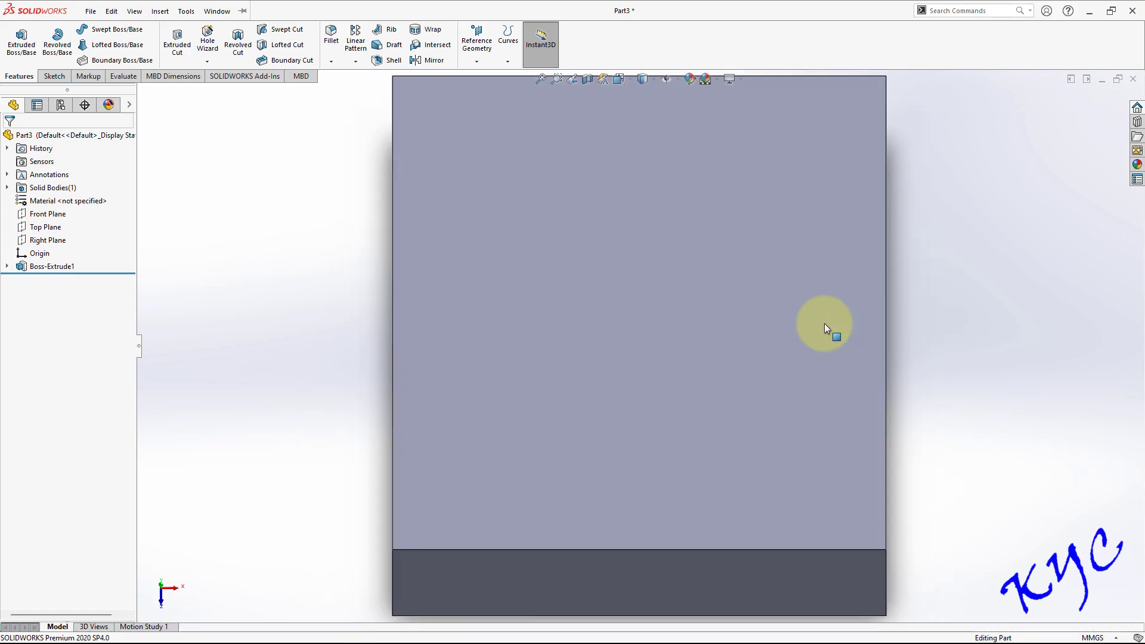
{"action": "key", "text": "ctrl+1"}
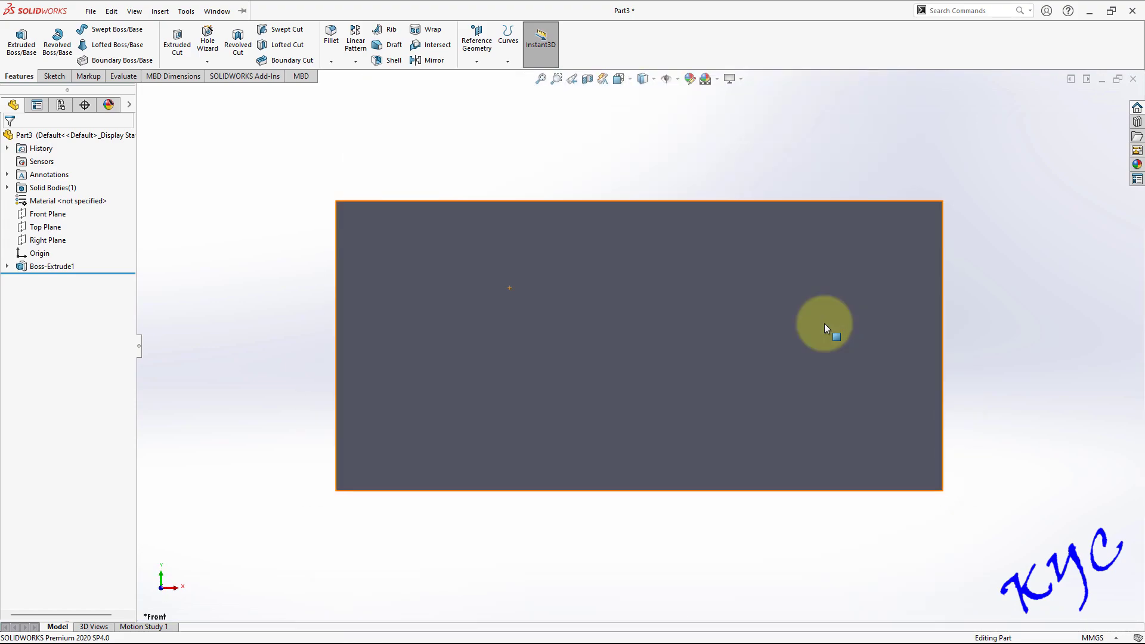
{"action": "middle_click_drag", "start_coordinate": [860, 234], "coordinate": [560, 322]}
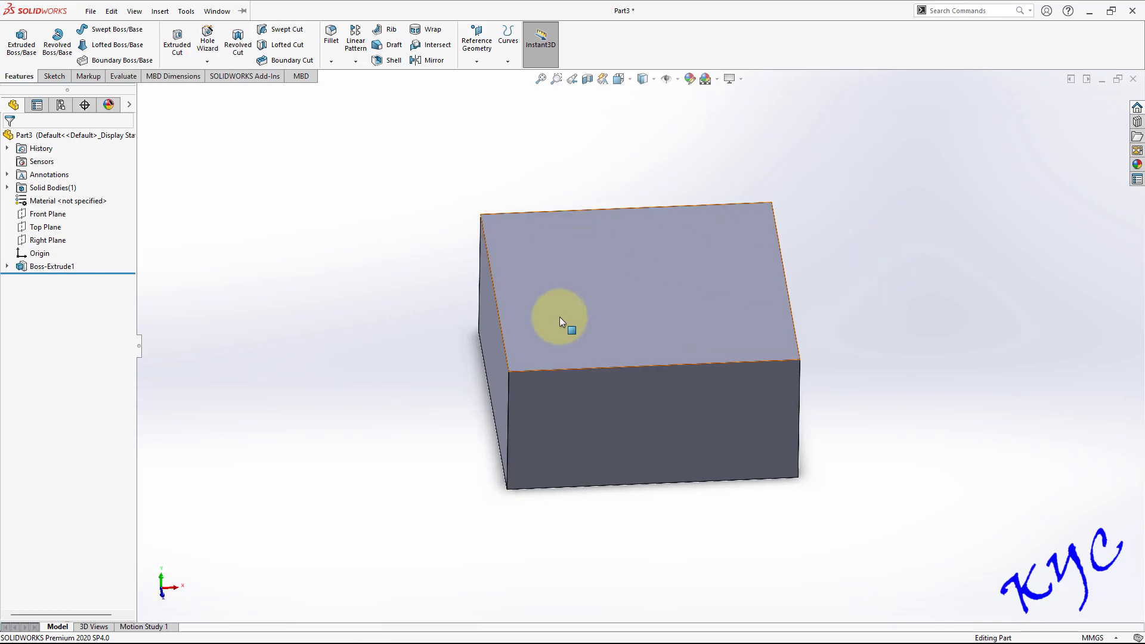
{"action": "right_click", "coordinate": [649, 302]}
{"action": "left_click", "coordinate": [680, 282]}
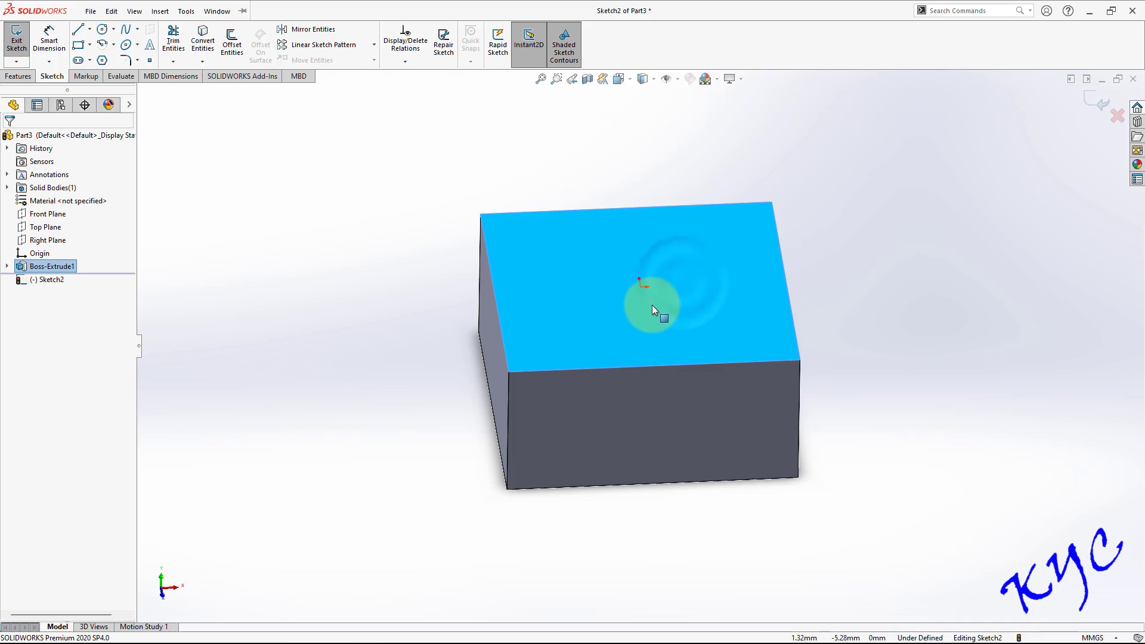
{"action": "left_click", "coordinate": [718, 343]}
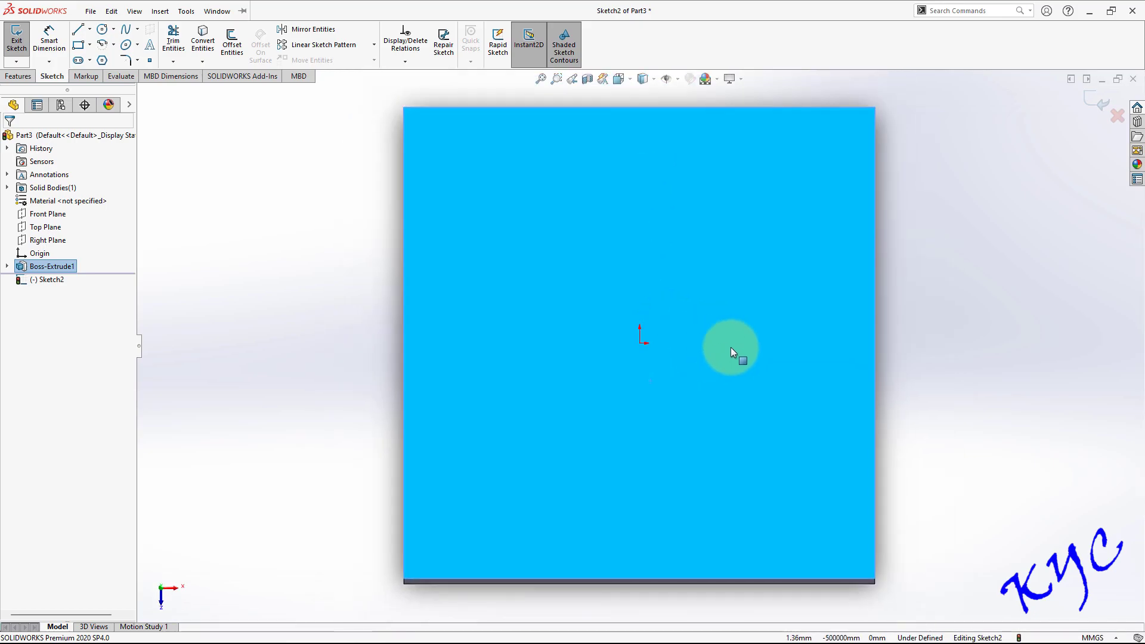
{"action": "left_click", "coordinate": [105, 32]}
{"action": "left_click", "coordinate": [639, 346]}
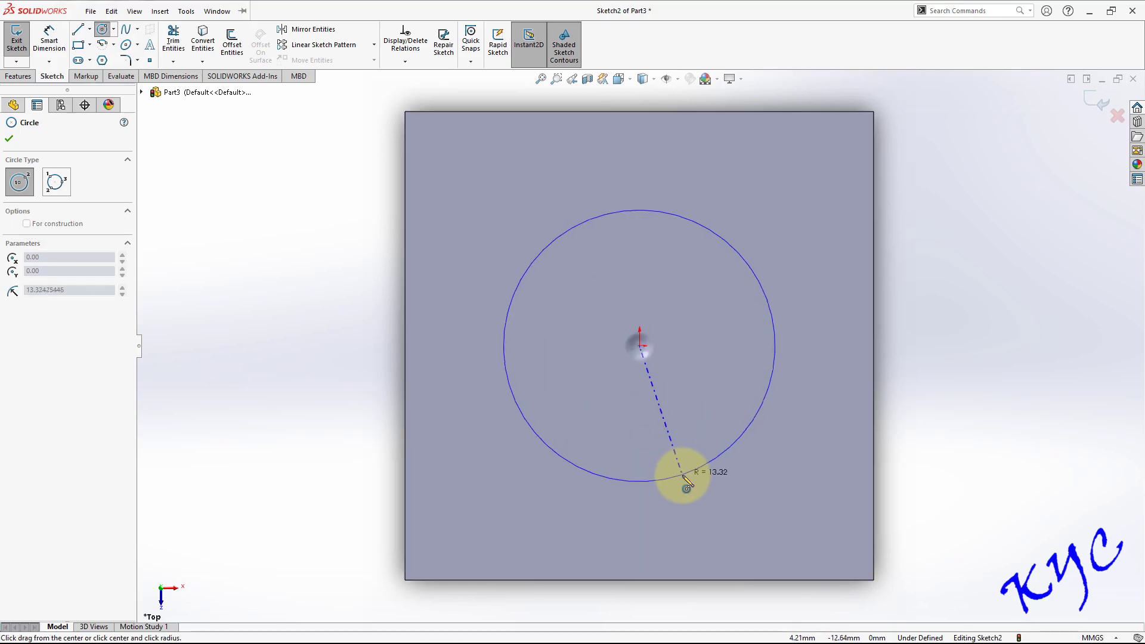
{"action": "left_click", "coordinate": [679, 476]}
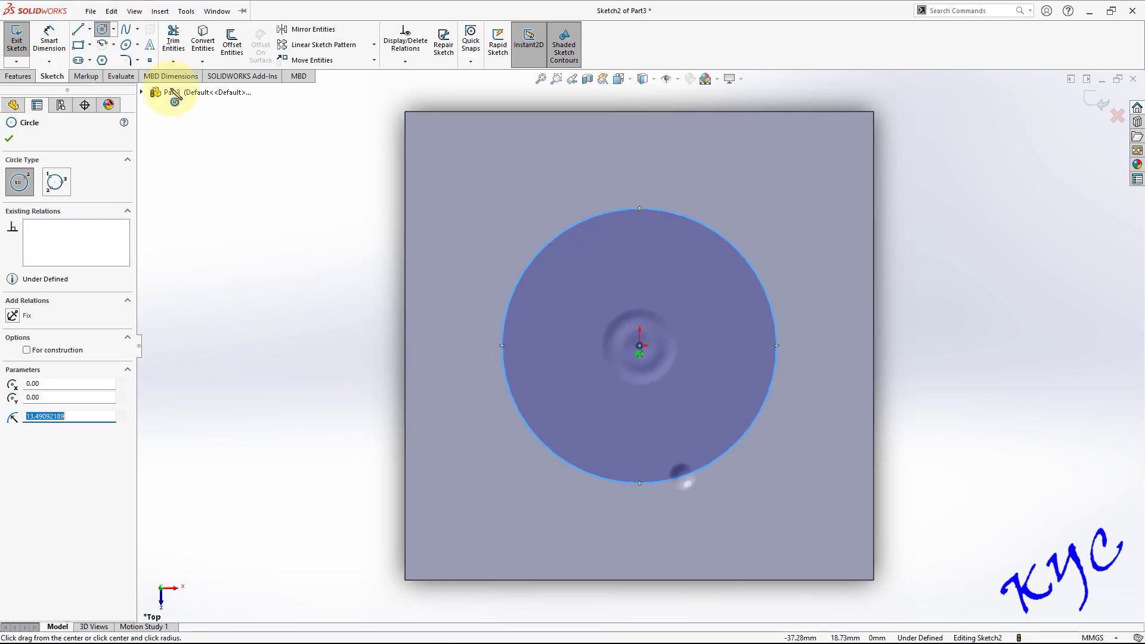
Step: Dimension the circle's diameter as 38 mm
{"action": "left_click", "coordinate": [49, 38]}
{"action": "left_click", "coordinate": [774, 365]}
{"action": "left_click", "coordinate": [951, 363]}
{"action": "type", "text": "38"}
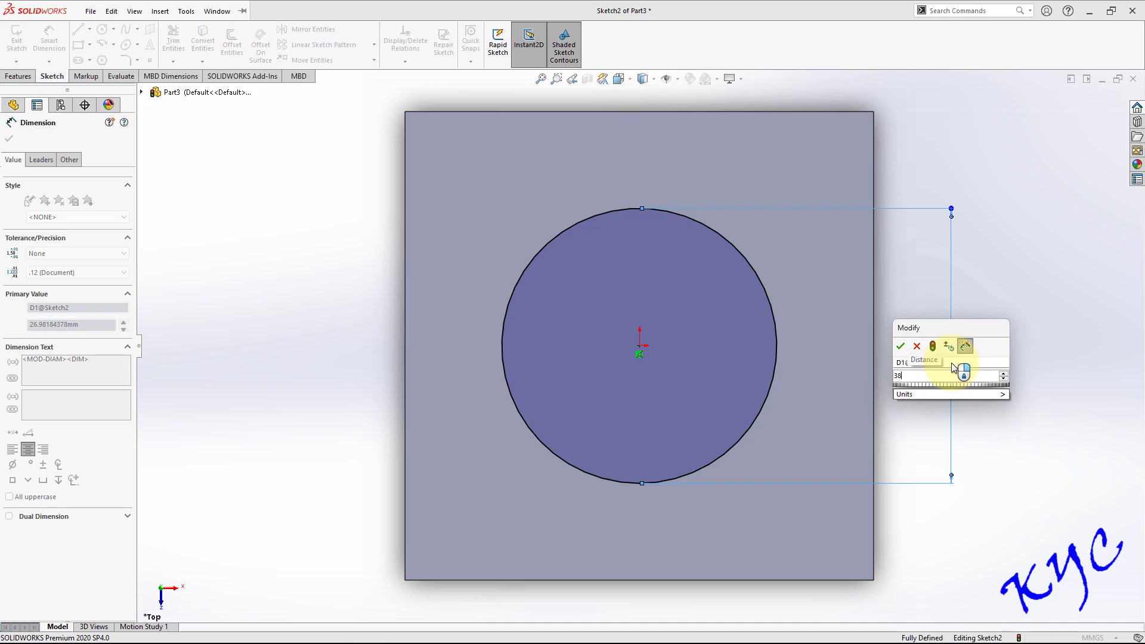
{"action": "key", "text": "Return"}
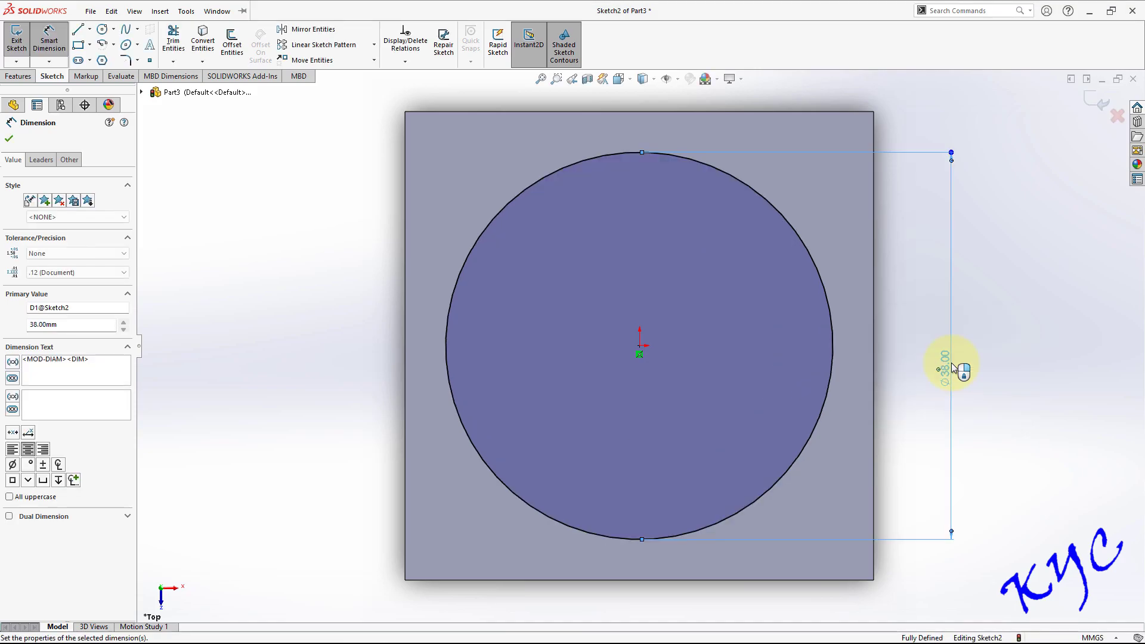
Step: Extrude the 38 mm circle 5 mm upward from the block's top face, merged with the block
{"action": "left_click", "coordinate": [16, 47]}
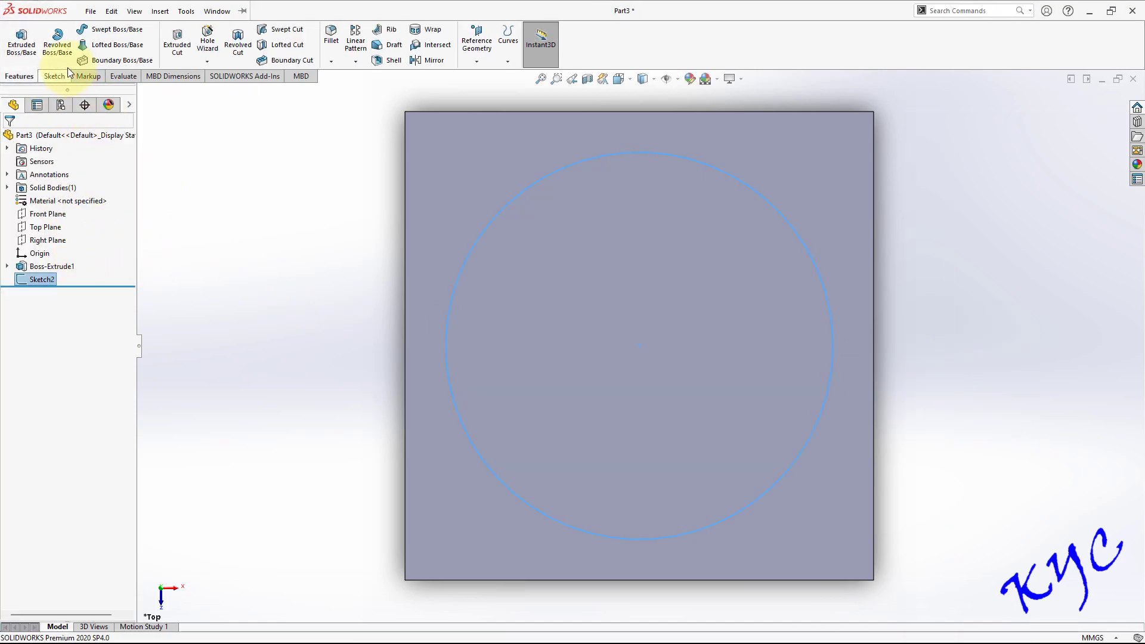
{"action": "left_click", "coordinate": [22, 52]}
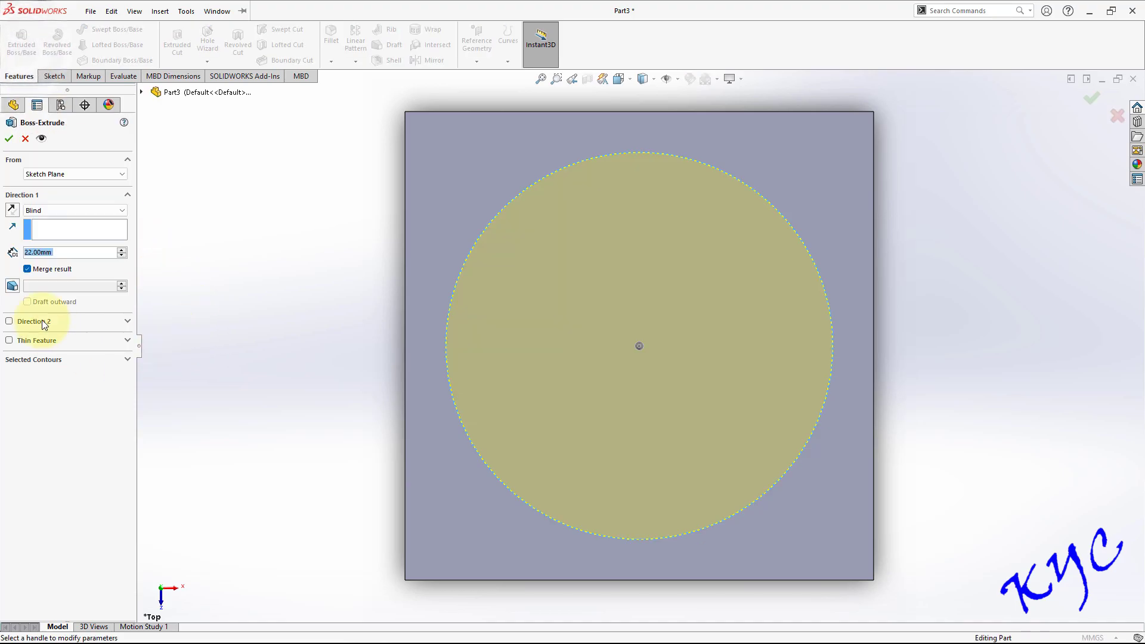
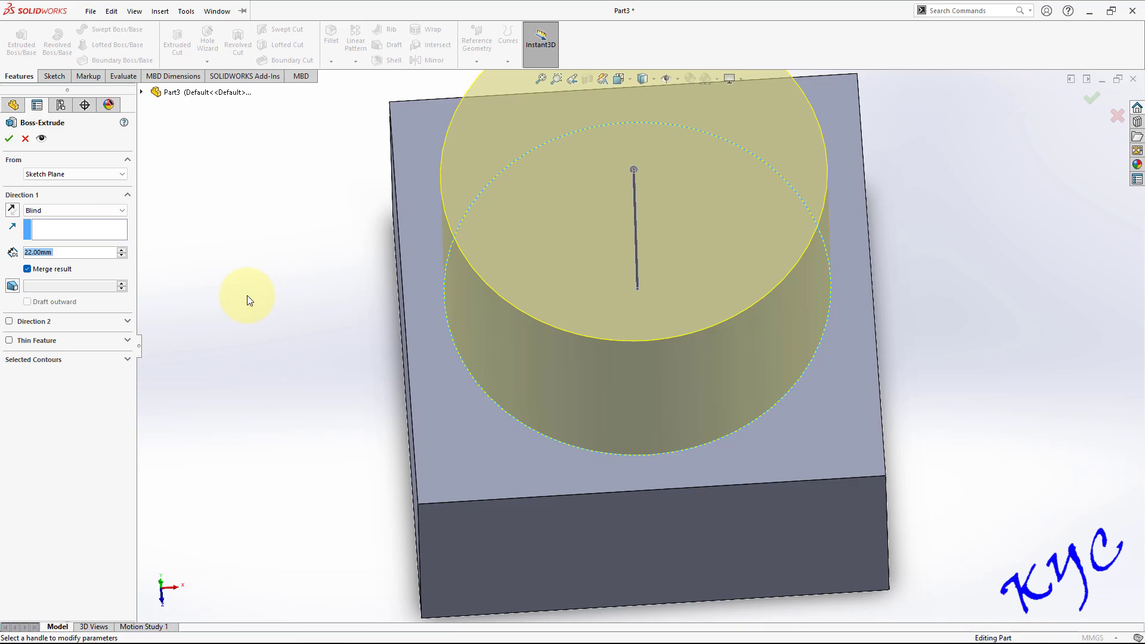
{"action": "type", "text": "5"}
{"action": "key", "text": "Return"}
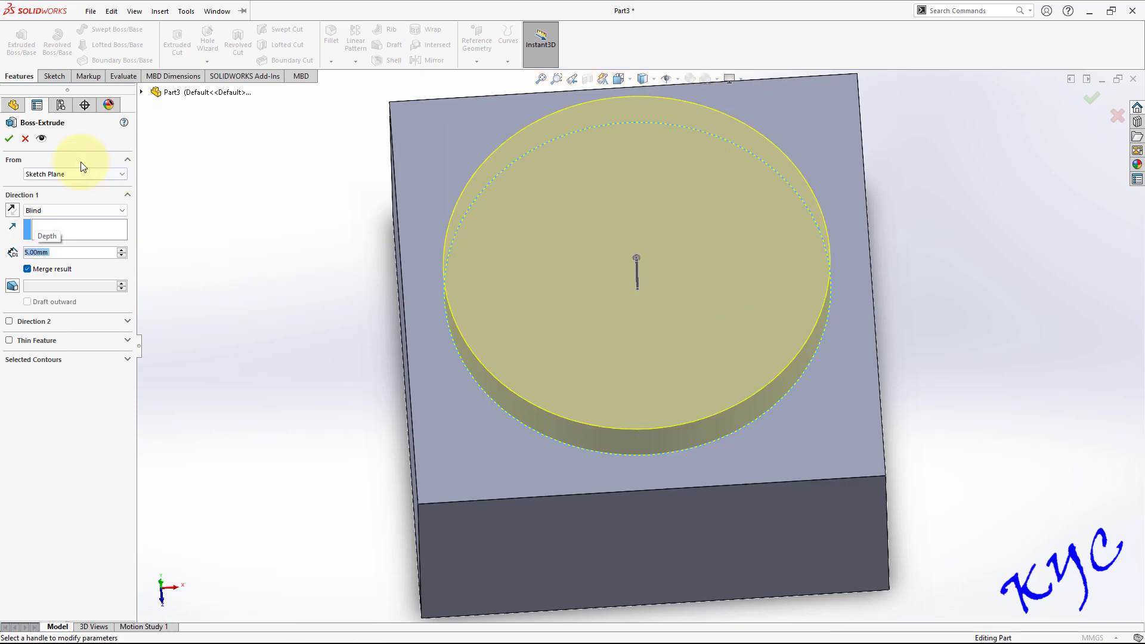
{"action": "left_click", "coordinate": [9, 139]}
Step: Mirror the round boss about the Top Plane onto the underside of the block
{"action": "scroll", "coordinate": [638, 370], "scroll_direction": "down", "scroll_amount": 5}
{"action": "middle_click_drag", "start_coordinate": [897, 367], "coordinate": [618, 436]}
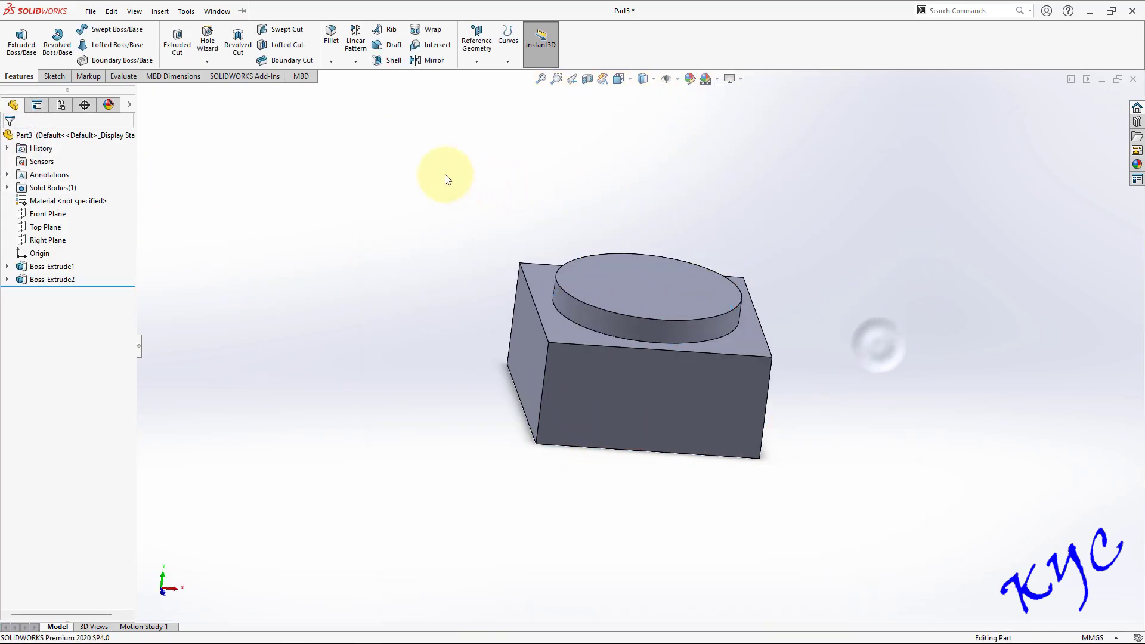
{"action": "left_click", "coordinate": [356, 62]}
{"action": "left_click", "coordinate": [365, 105]}
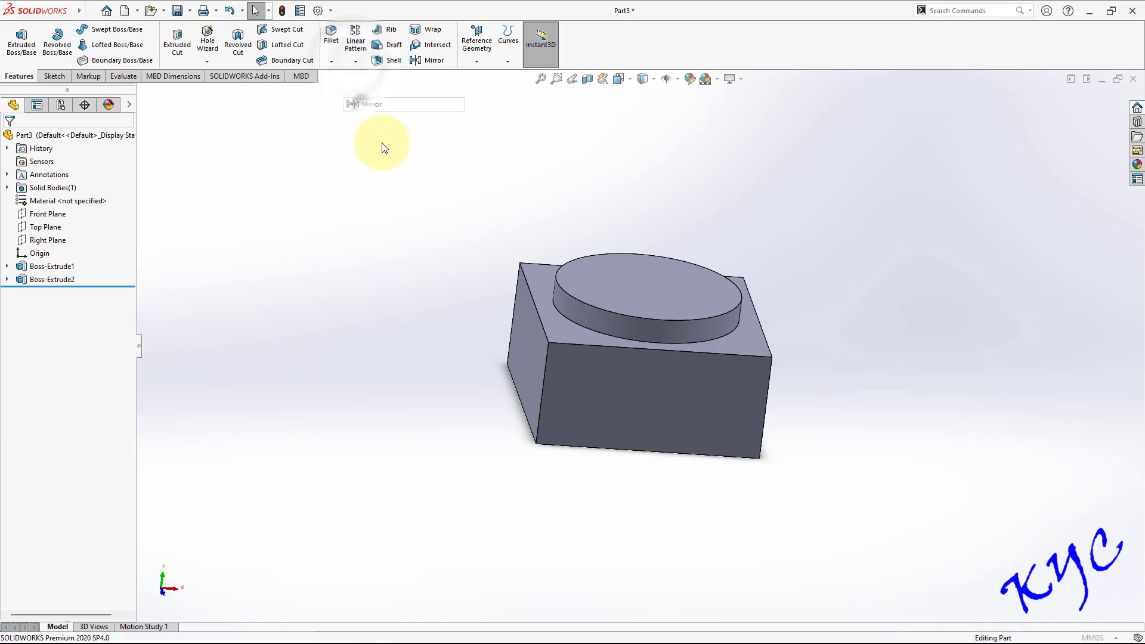
{"action": "left_click", "coordinate": [142, 92]}
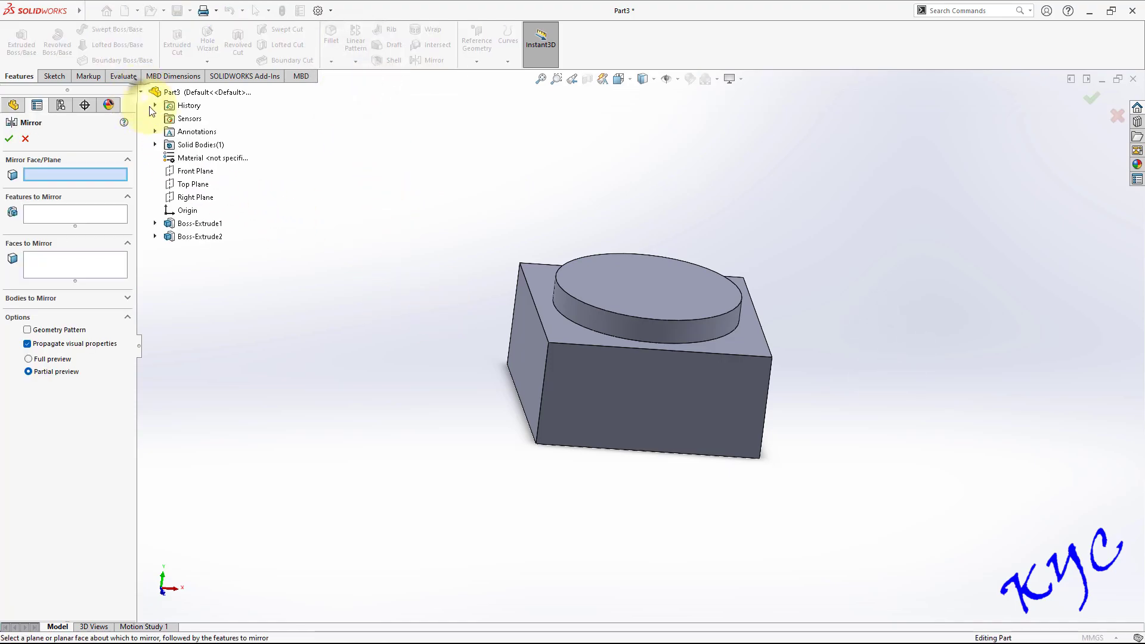
{"action": "left_click", "coordinate": [203, 185]}
{"action": "middle_click_drag", "start_coordinate": [836, 266], "coordinate": [716, 224]}
{"action": "left_click", "coordinate": [202, 237]}
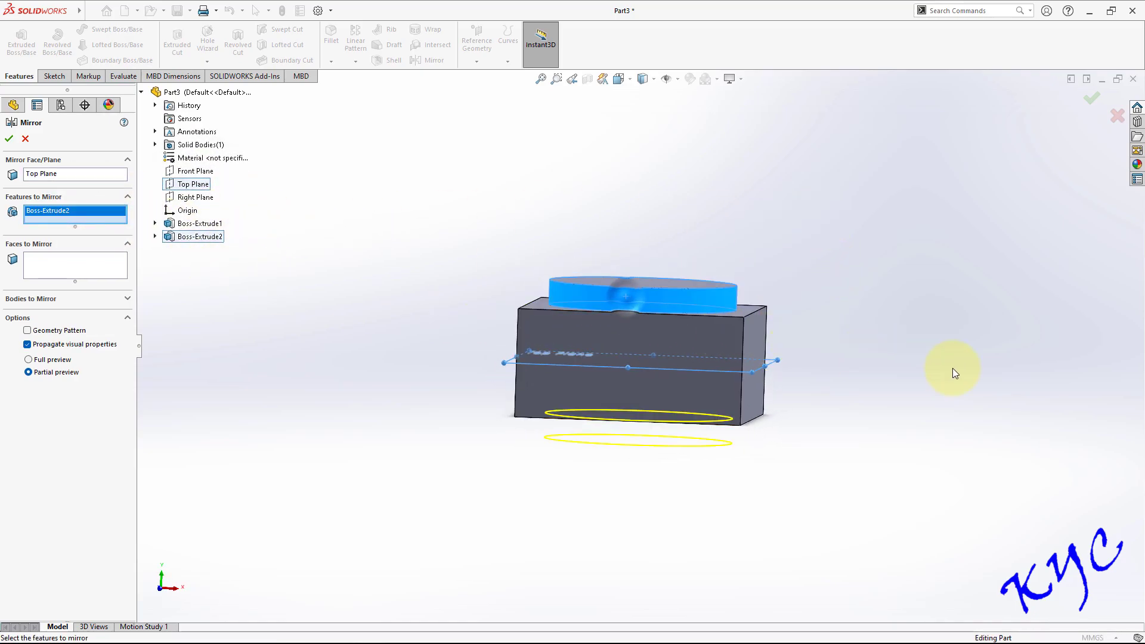
{"action": "left_click", "coordinate": [9, 139]}
Step: On the Front Plane, sketch a closed stepped half-profile through both bosses, about 14.8 mm wide above and 9.3 mm below, ending at the vertical centreline
{"action": "middle_click_drag", "start_coordinate": [388, 201], "coordinate": [922, 346]}
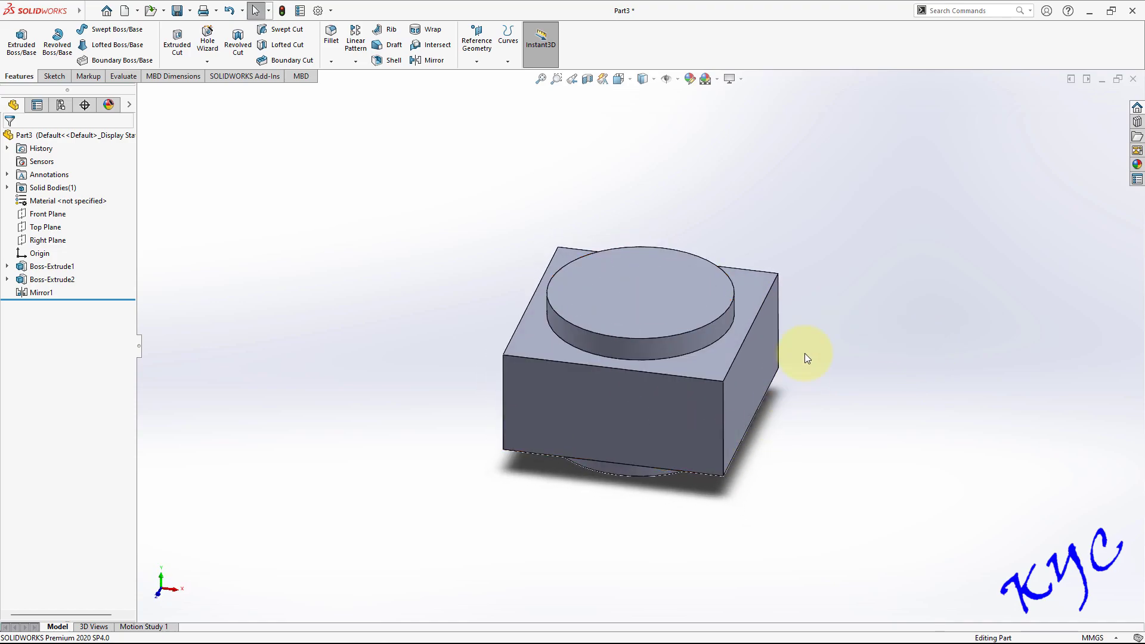
{"action": "right_click", "coordinate": [39, 215]}
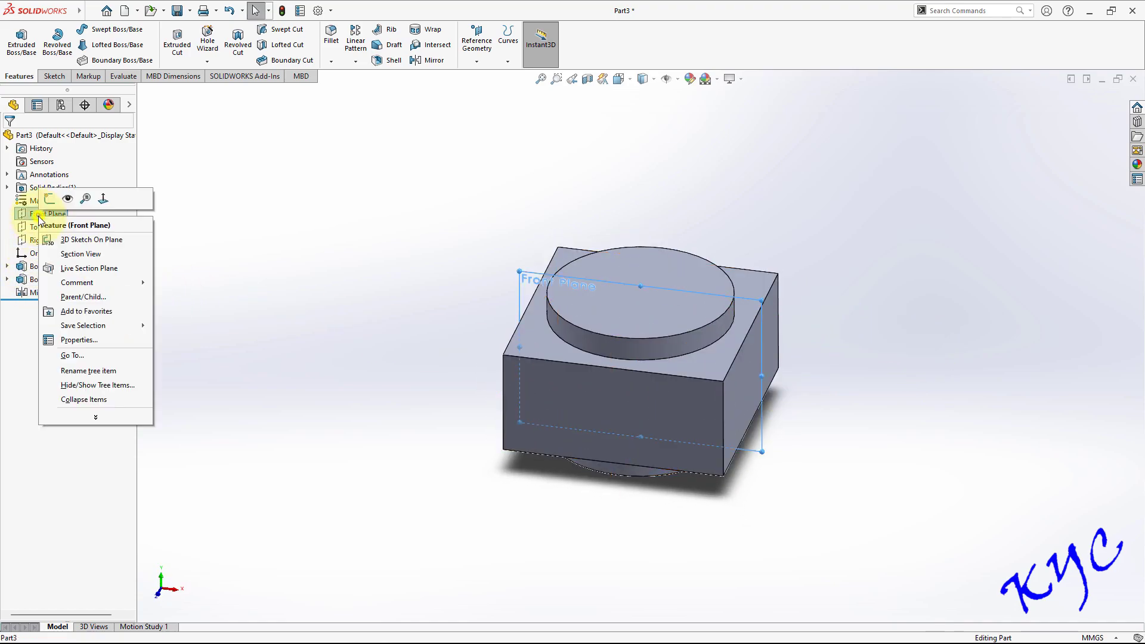
{"action": "left_click", "coordinate": [49, 202]}
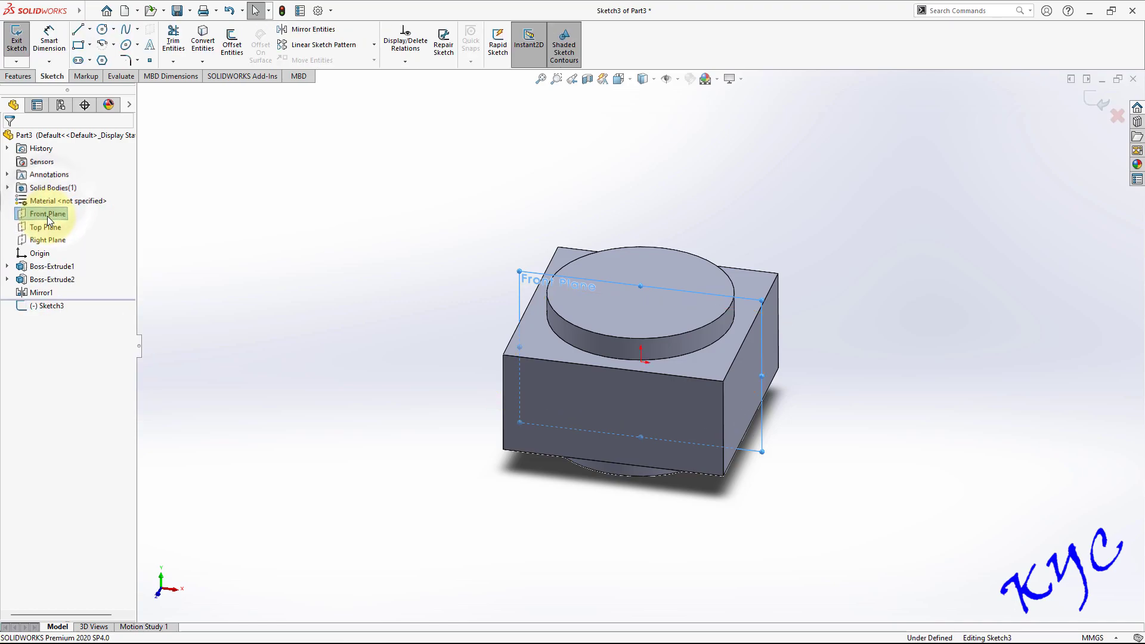
{"action": "right_click", "coordinate": [47, 216]}
{"action": "left_click", "coordinate": [115, 196]}
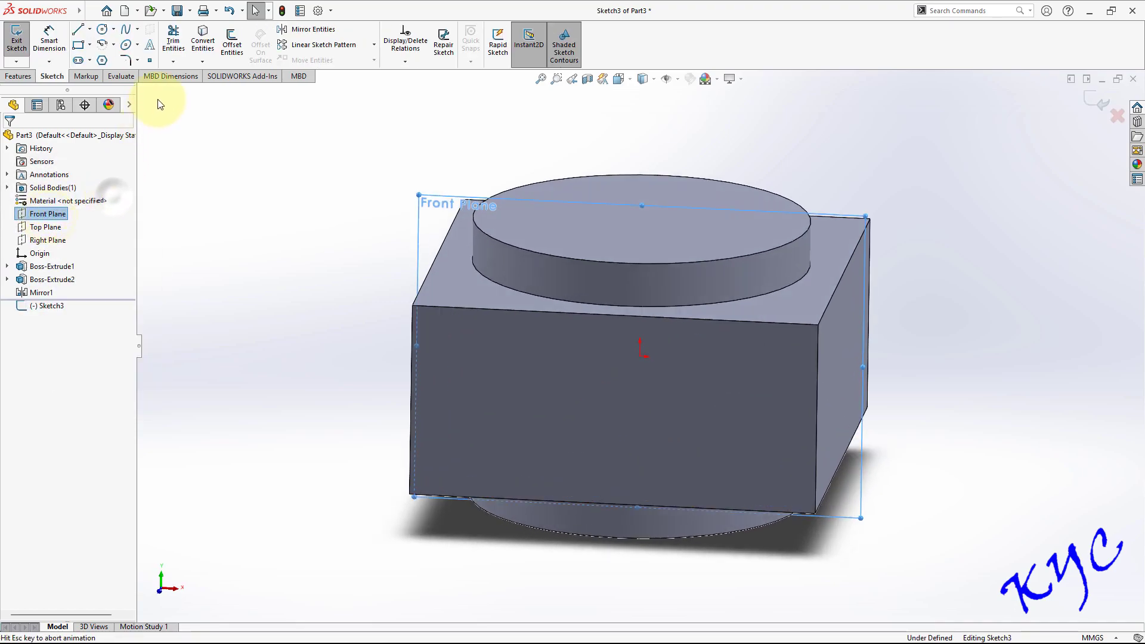
{"action": "left_click", "coordinate": [84, 31]}
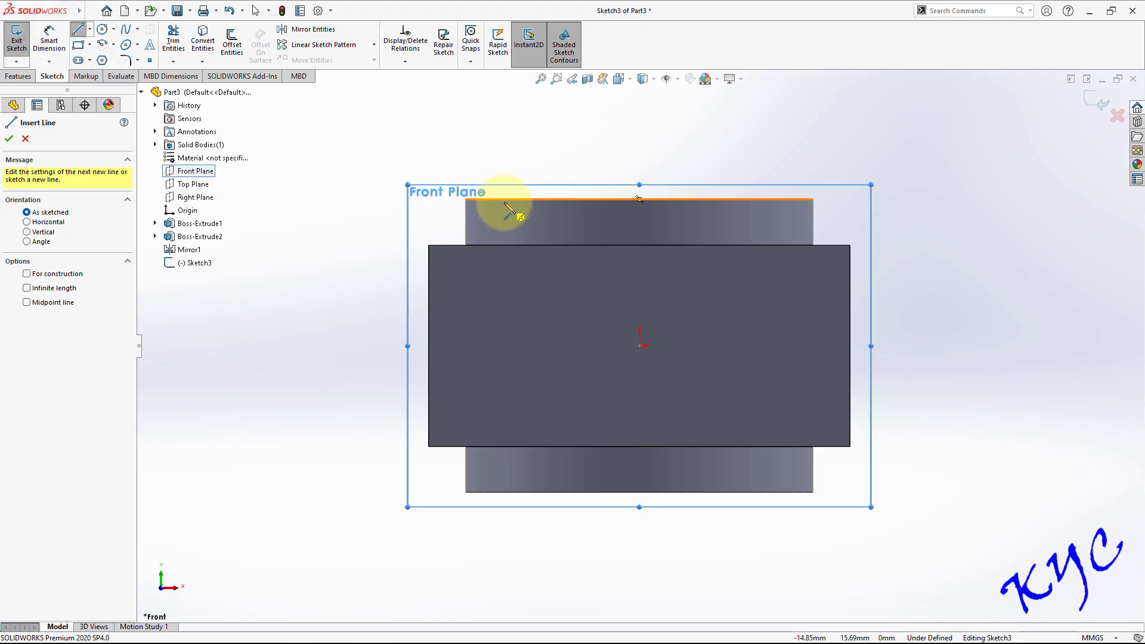
{"action": "left_click", "coordinate": [505, 200]}
{"action": "left_click", "coordinate": [504, 235]}
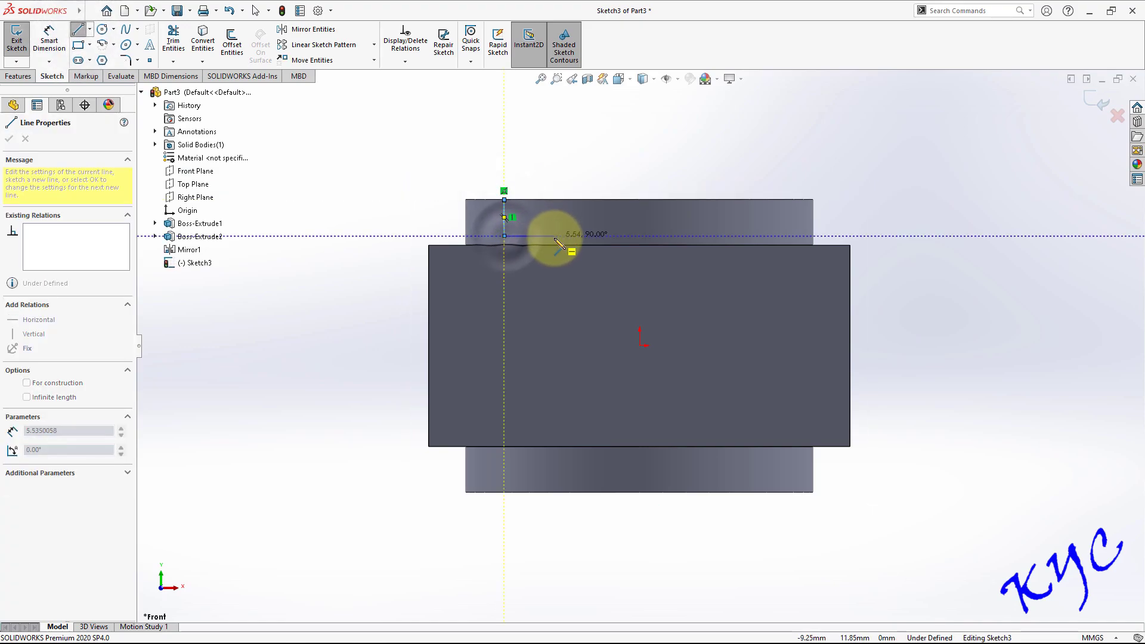
{"action": "left_click", "coordinate": [554, 236]}
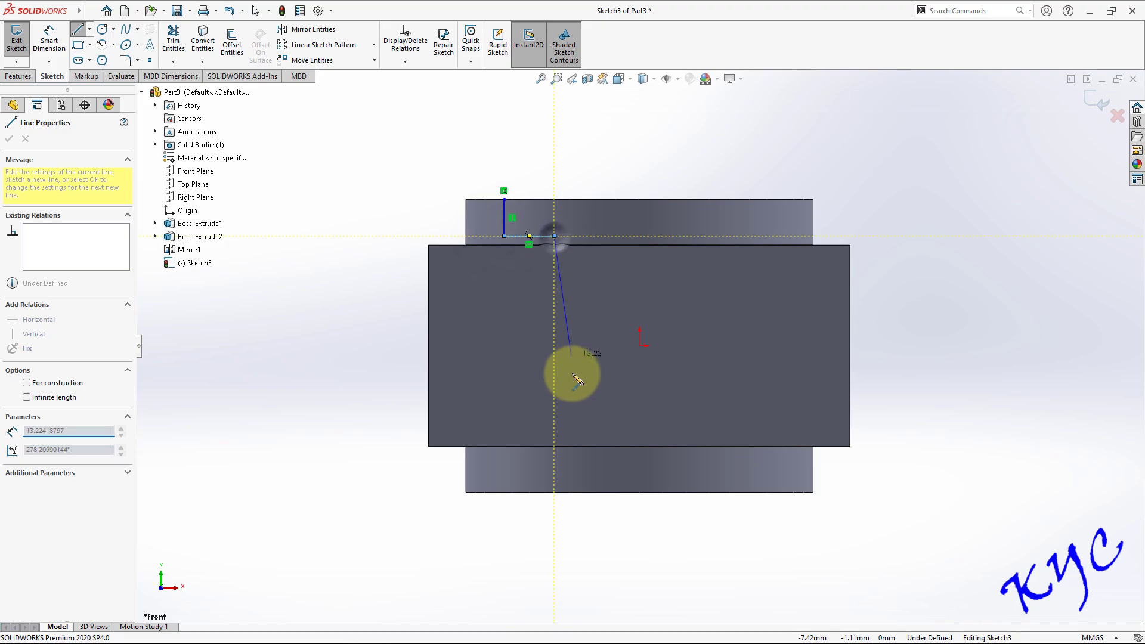
{"action": "left_click", "coordinate": [554, 492]}
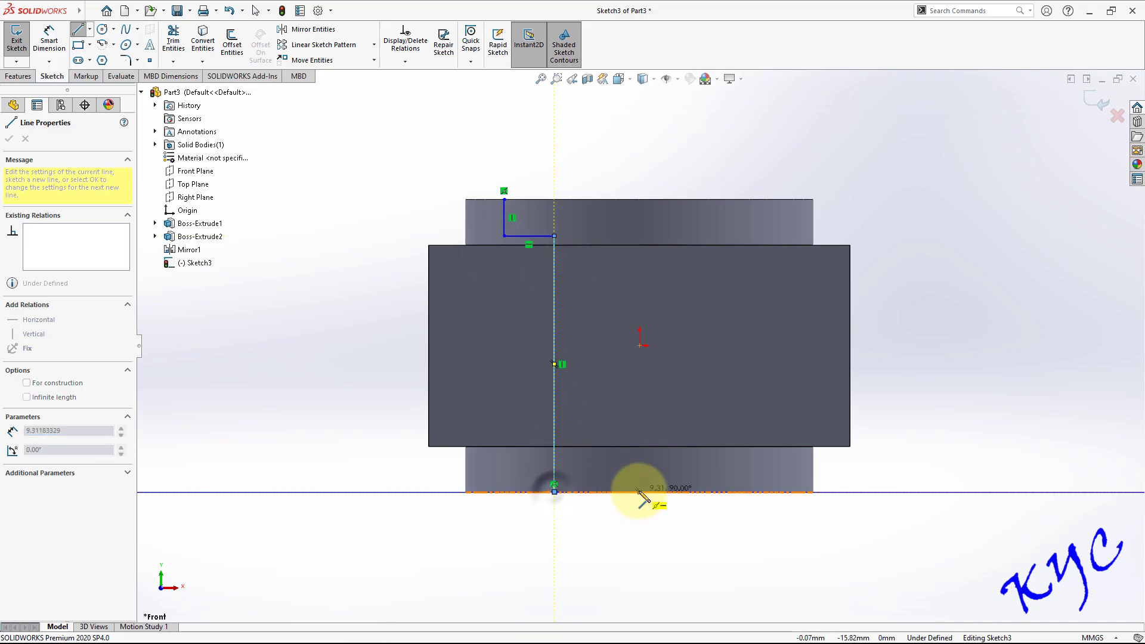
{"action": "left_click", "coordinate": [639, 492]}
{"action": "left_click", "coordinate": [639, 200]}
{"action": "left_click", "coordinate": [505, 199]}
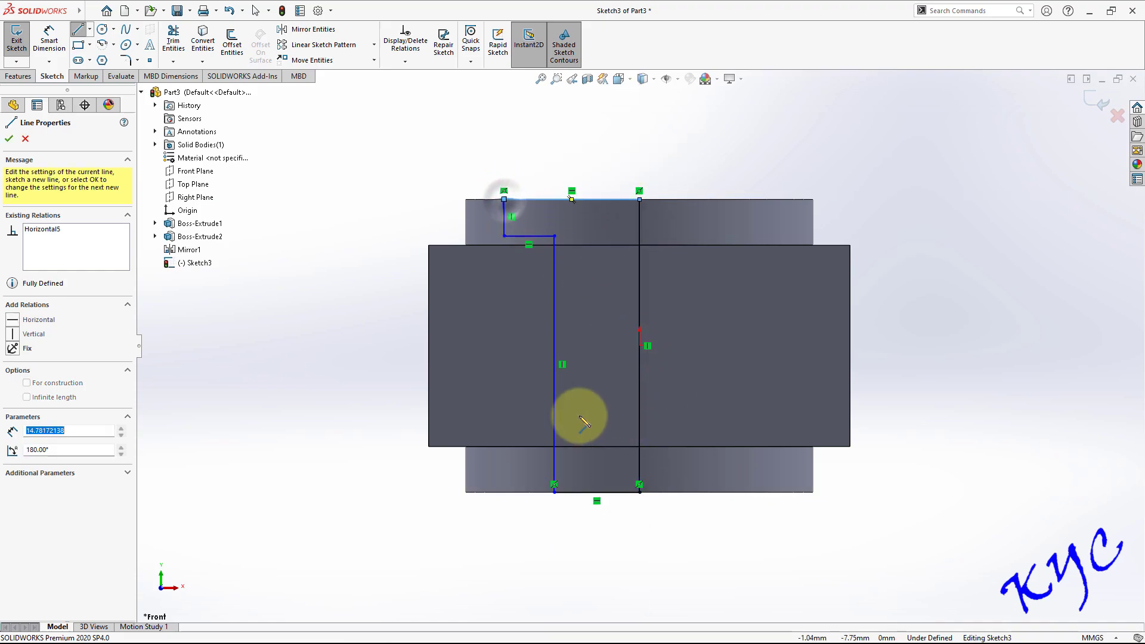
Step: Dimension the profile's upper step as 3 mm deep and its top edge as 16 mm wide
{"action": "left_click", "coordinate": [48, 42]}
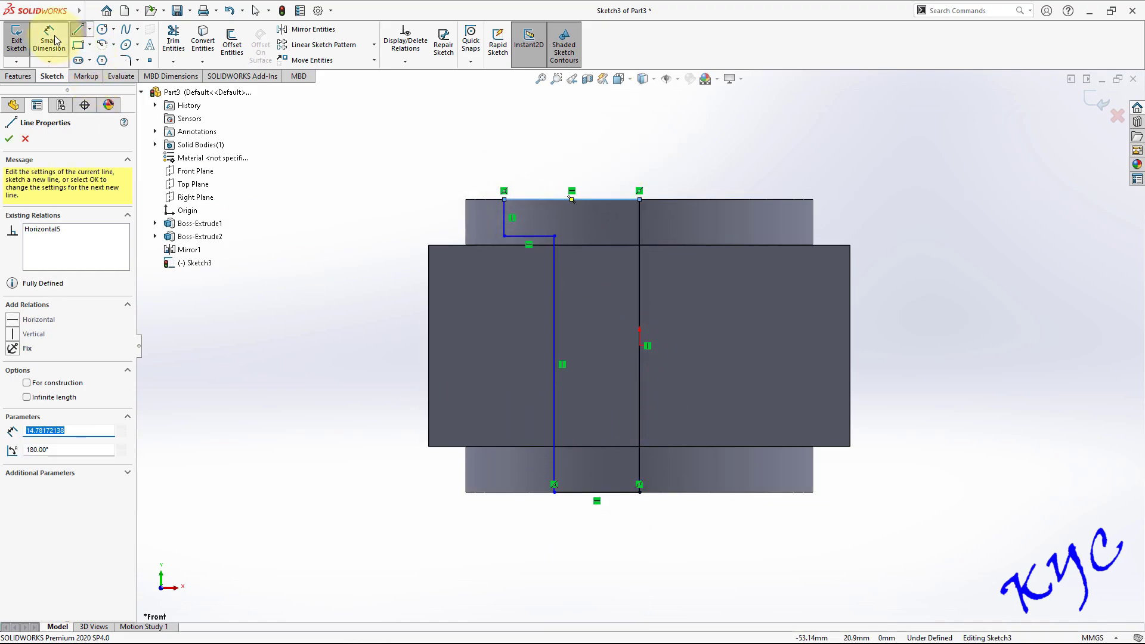
{"action": "left_click", "coordinate": [505, 230]}
{"action": "left_click", "coordinate": [378, 225]}
{"action": "type", "text": "3"}
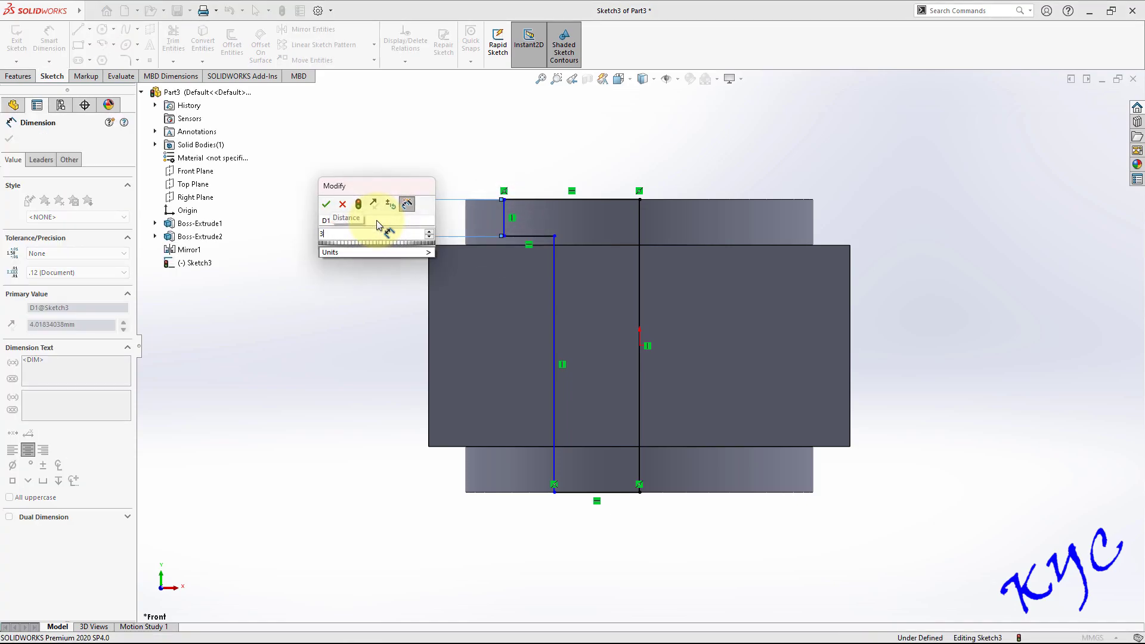
{"action": "key", "text": "Return"}
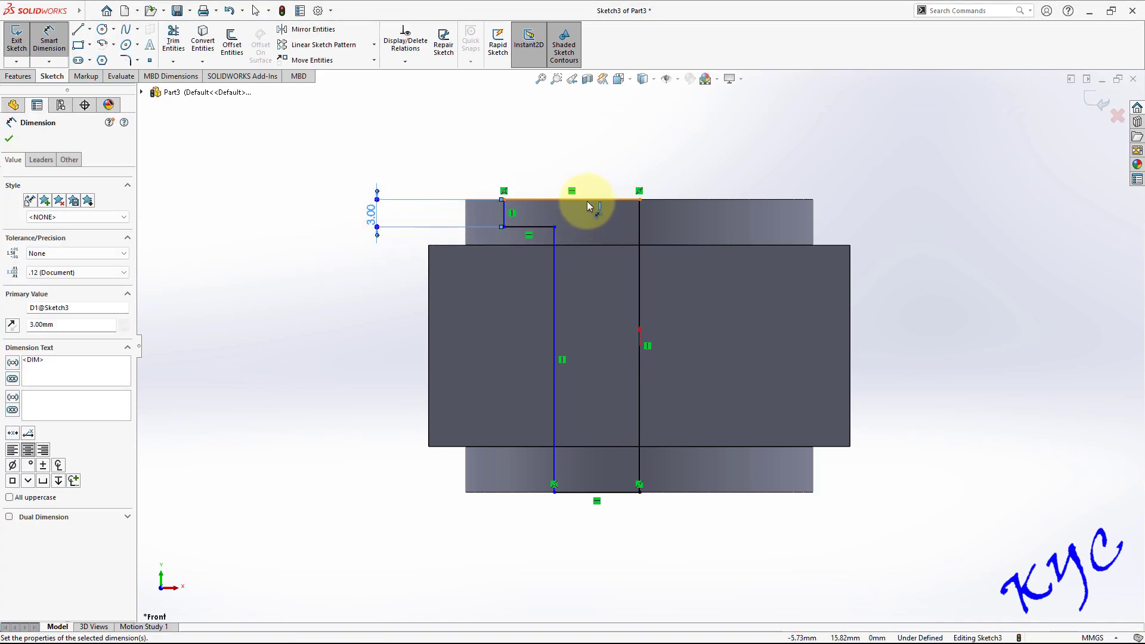
{"action": "left_click", "coordinate": [587, 206]}
{"action": "left_click", "coordinate": [583, 158]}
{"action": "type", "text": "16"}
{"action": "key", "text": "Return"}
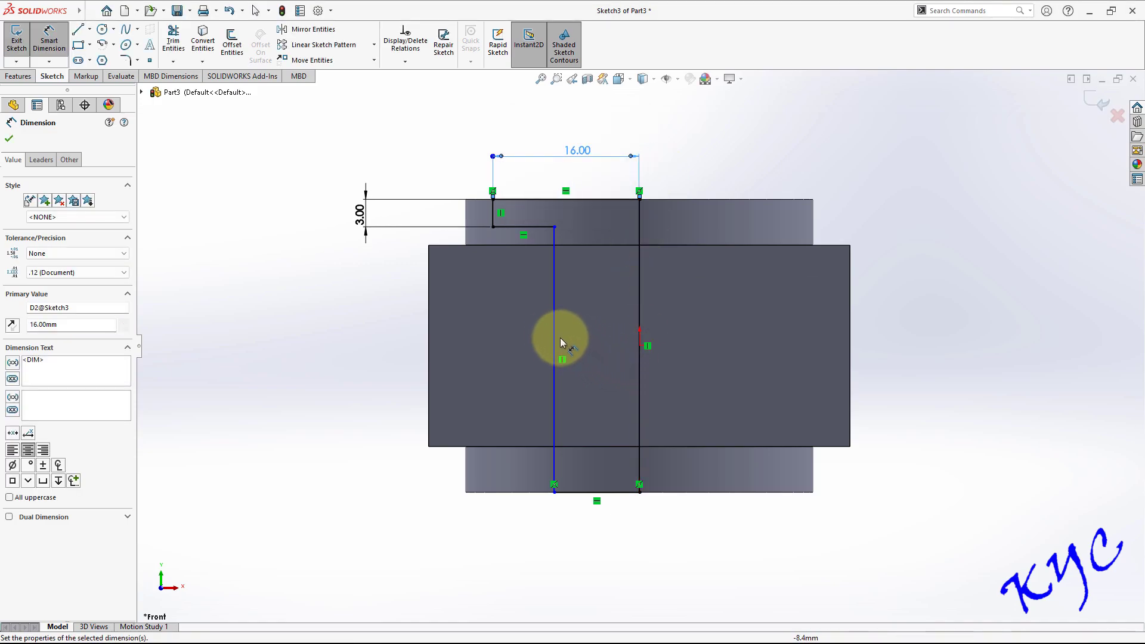
Step: Dimension the distance from the profile's long inner vertical line to the centreline as 12.5 mm
{"action": "left_click", "coordinate": [554, 332]}
{"action": "left_click", "coordinate": [640, 352]}
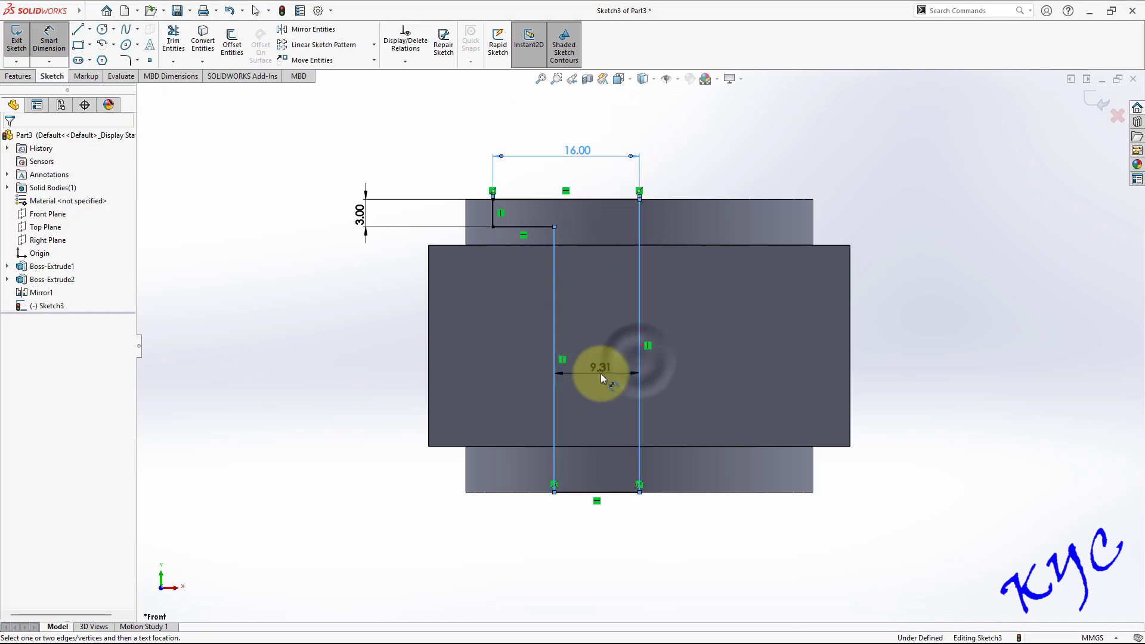
{"action": "left_click", "coordinate": [600, 374]}
{"action": "type", "text": "12.5"}
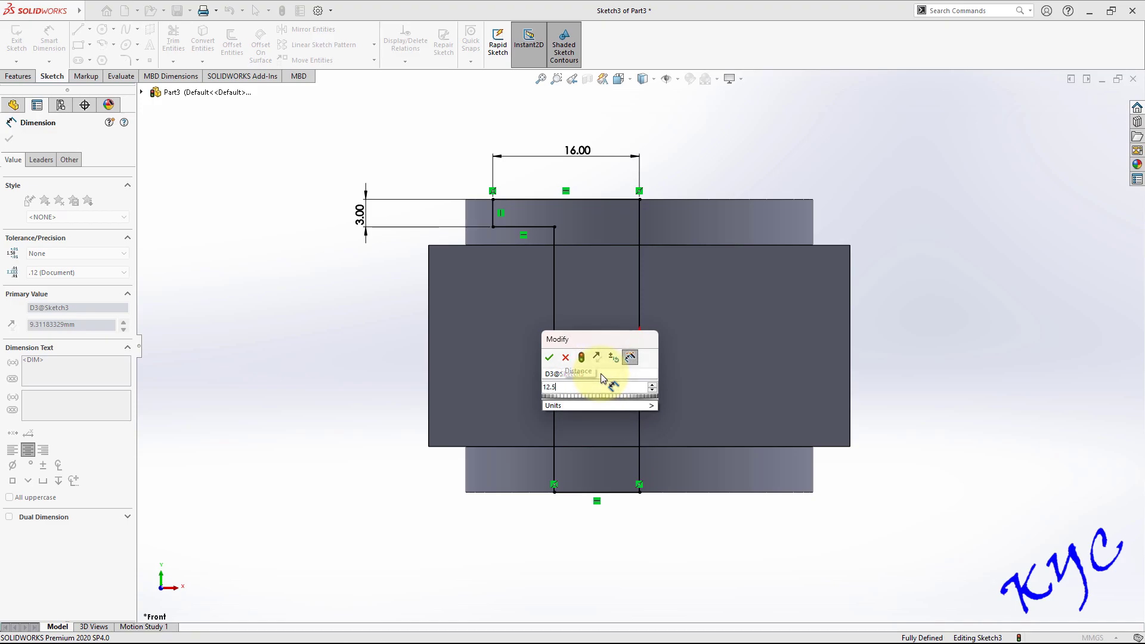
{"action": "key", "text": "Return"}
Step: Finish the stepped profile sketch and revolve-cut it 360 degrees about its vertical centreline
{"action": "left_click", "coordinate": [1101, 103]}
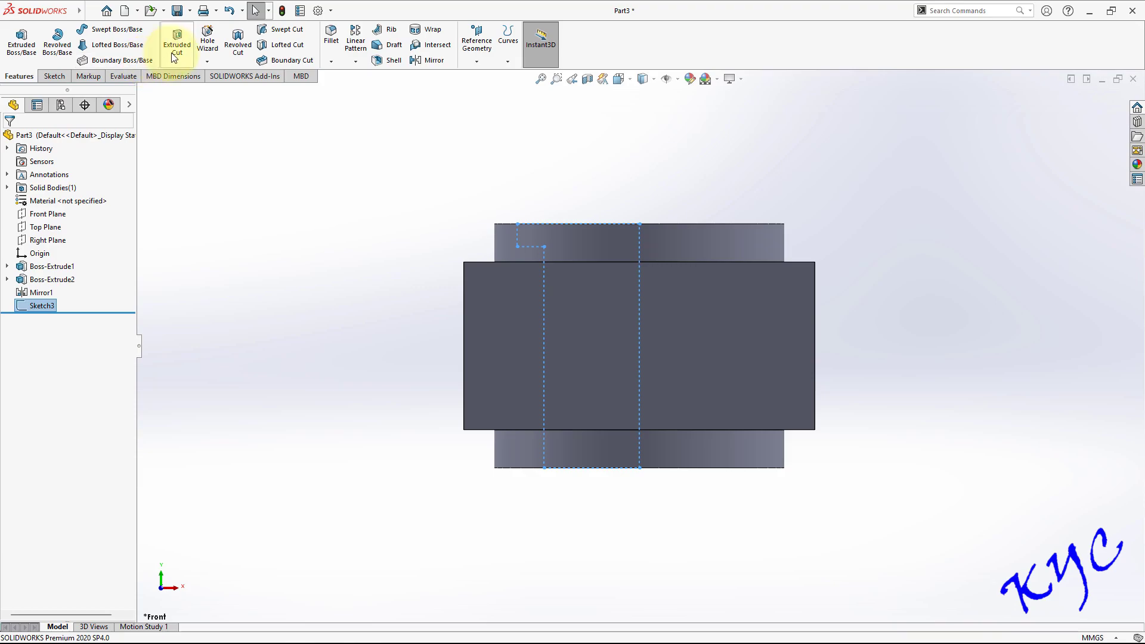
{"action": "left_click", "coordinate": [237, 57]}
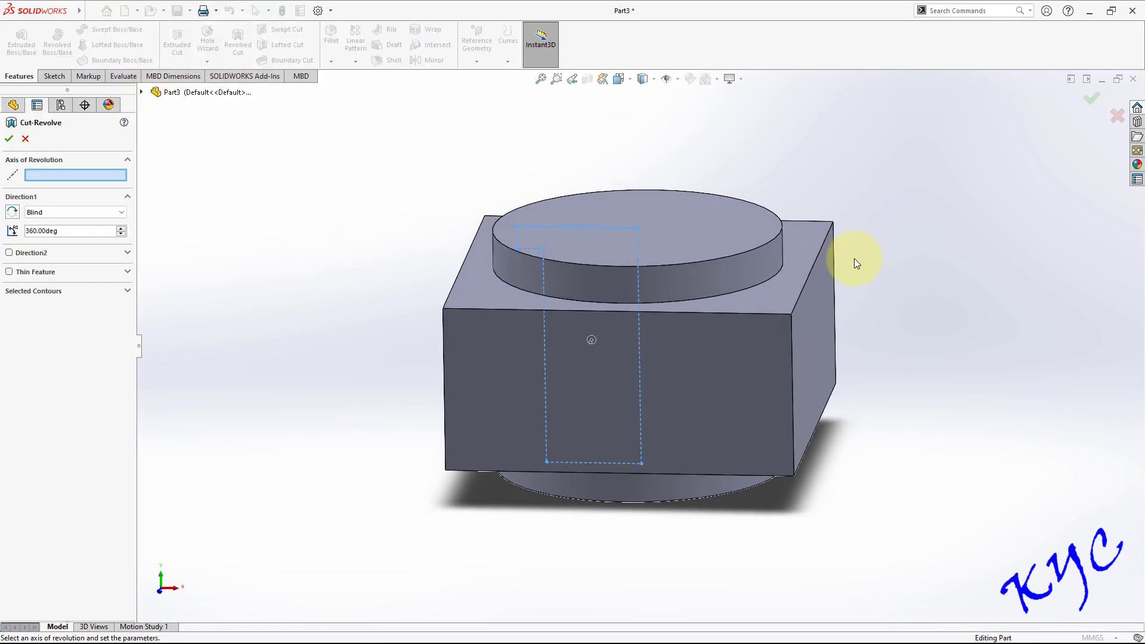
{"action": "left_click", "coordinate": [639, 302]}
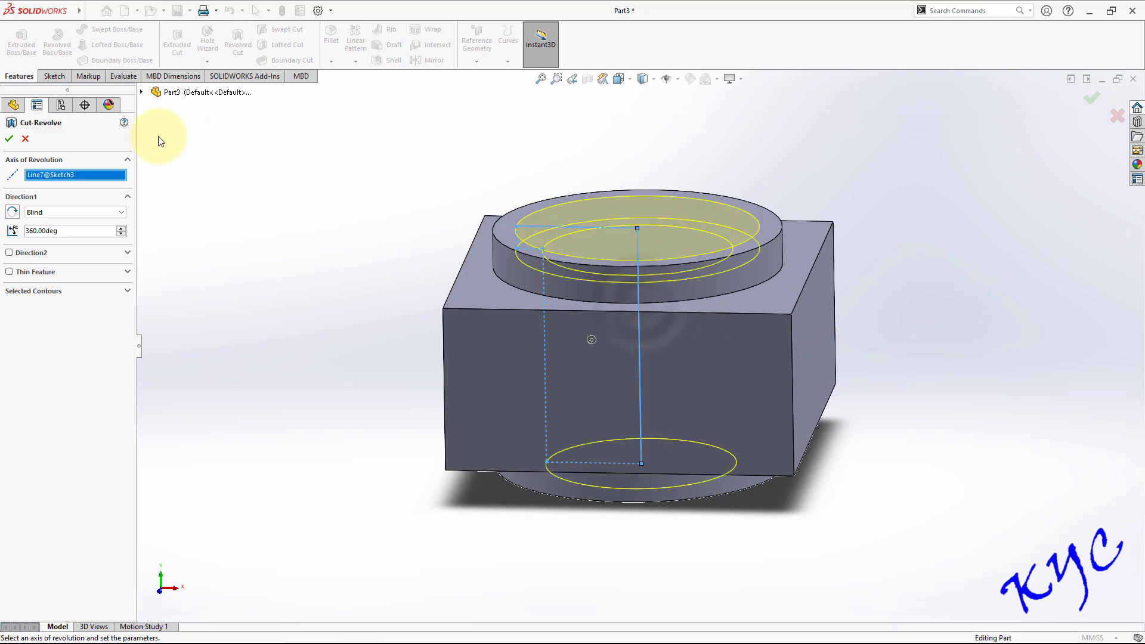
{"action": "left_click", "coordinate": [9, 138]}
Step: On the block's right side face, sketch two concentric circles at the origin, about 14.6 mm and 7.9 mm in diameter
{"action": "middle_click_drag", "start_coordinate": [913, 274], "coordinate": [791, 353]}
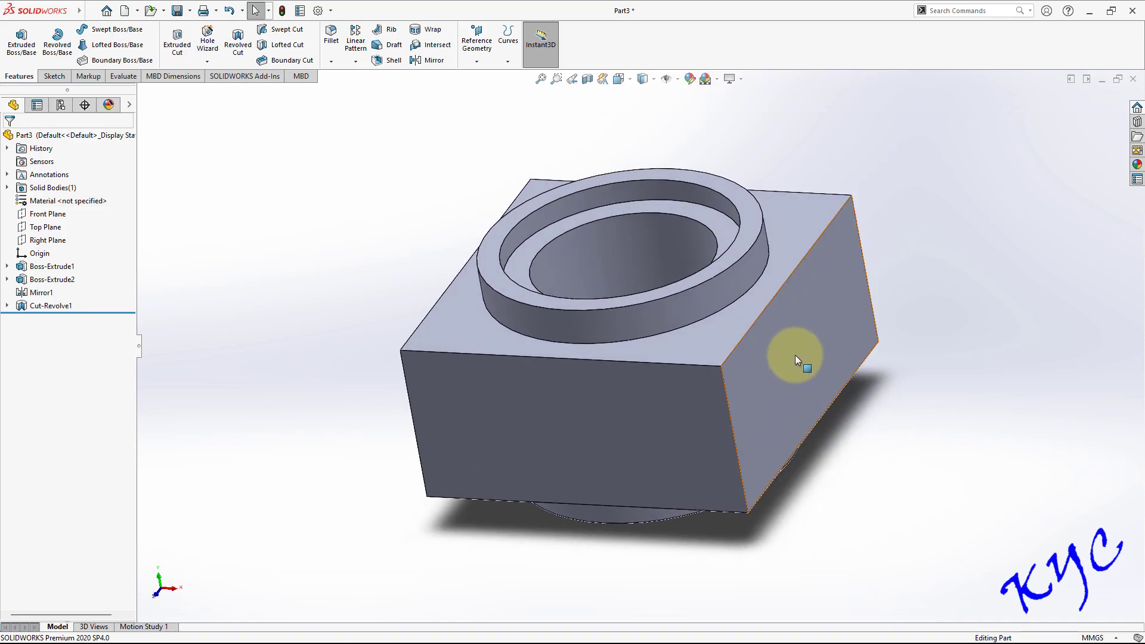
{"action": "right_click", "coordinate": [803, 364]}
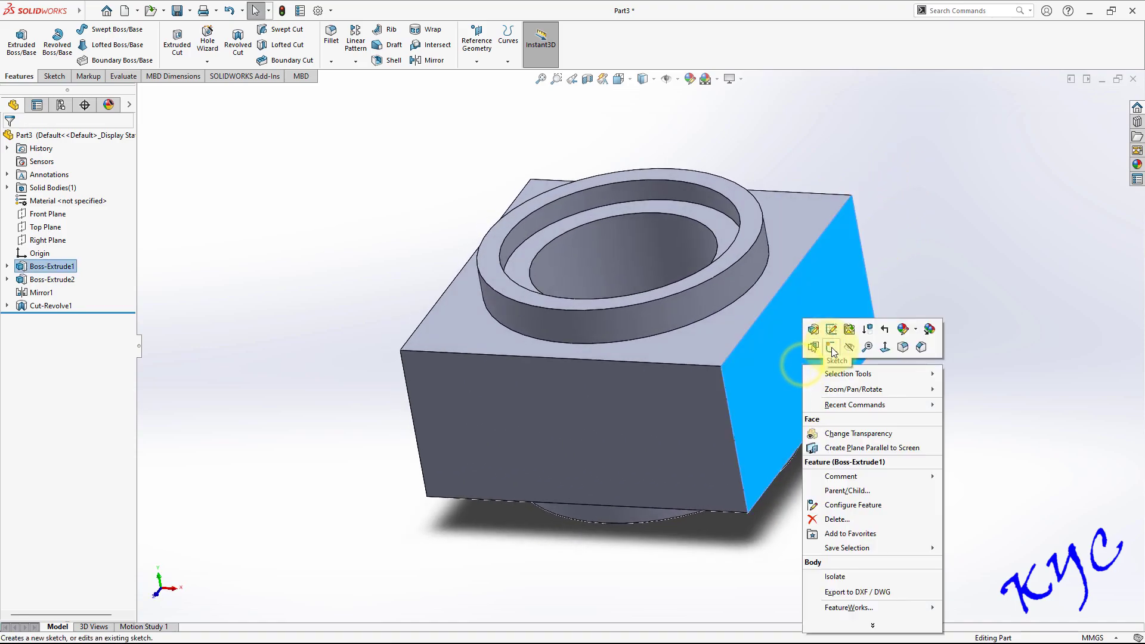
{"action": "left_click", "coordinate": [785, 351]}
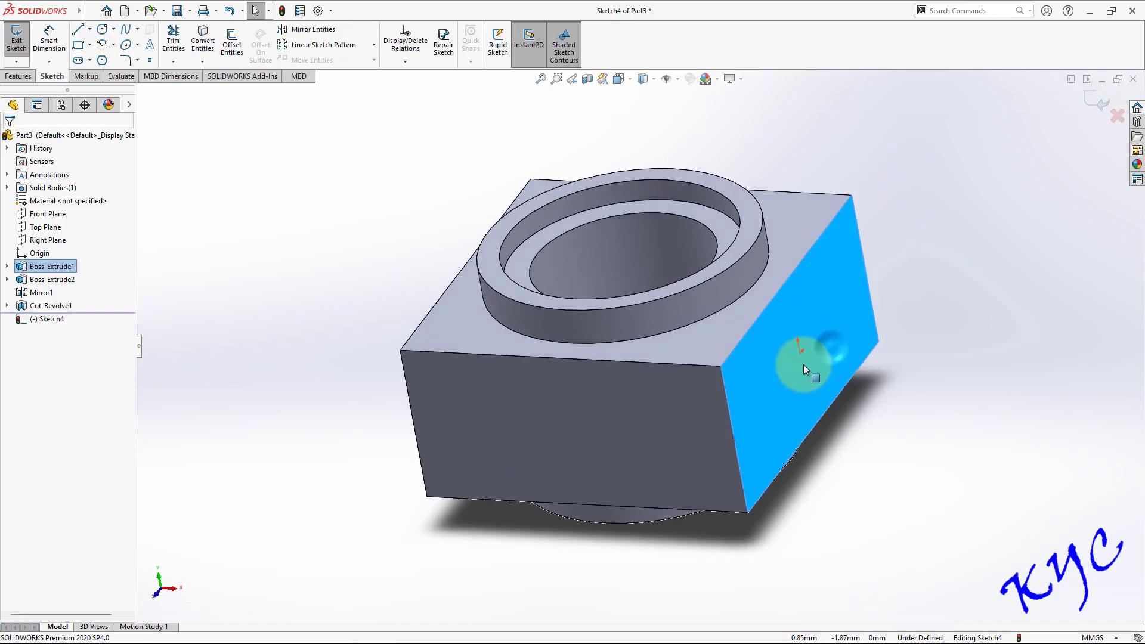
{"action": "right_click", "coordinate": [54, 321]}
{"action": "left_click", "coordinate": [97, 307]}
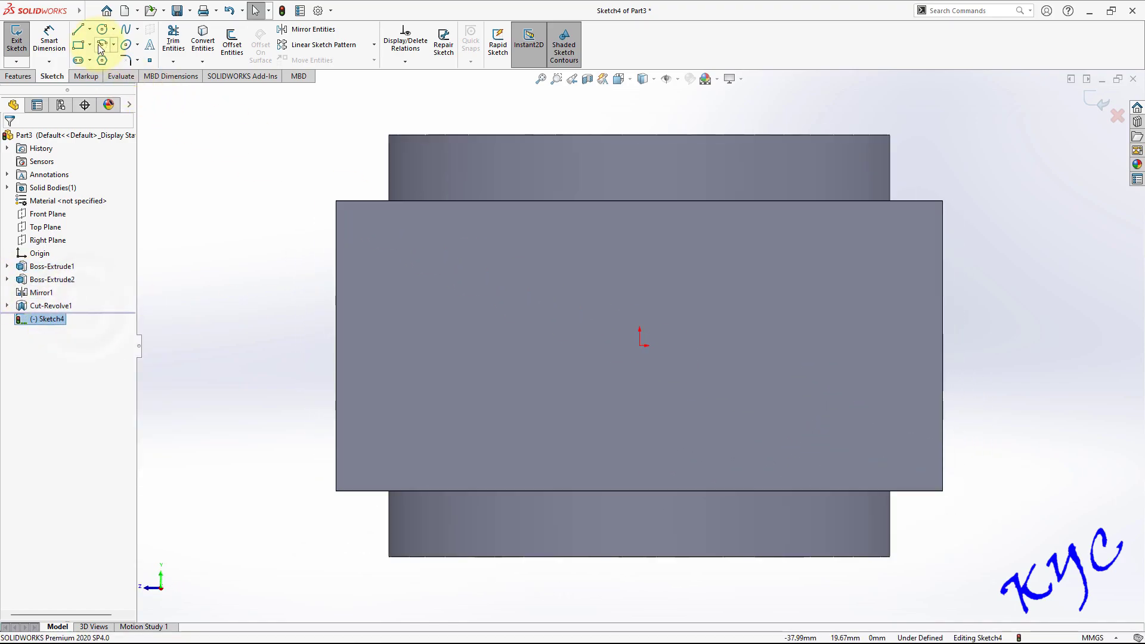
{"action": "left_click", "coordinate": [102, 29]}
{"action": "left_click", "coordinate": [640, 345]}
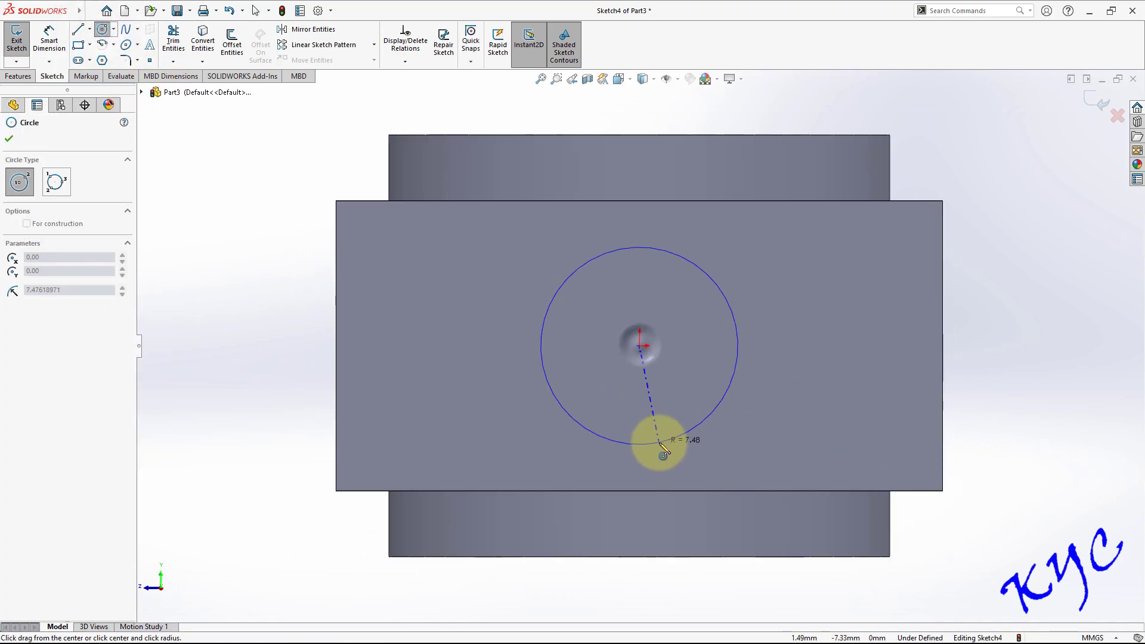
{"action": "left_click", "coordinate": [656, 444]}
{"action": "left_click", "coordinate": [640, 346]}
{"action": "left_click", "coordinate": [639, 397]}
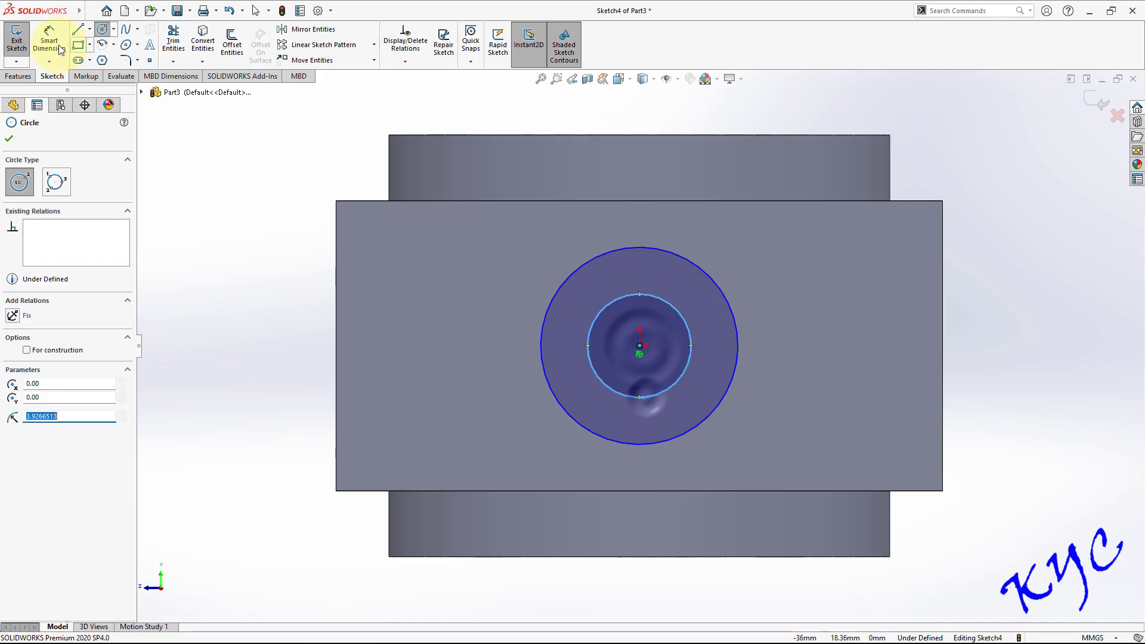
Step: Dimension the outer circle's diameter as 16 mm and the inner circle's as 12 mm, and finish the sketch
{"action": "left_click", "coordinate": [50, 39]}
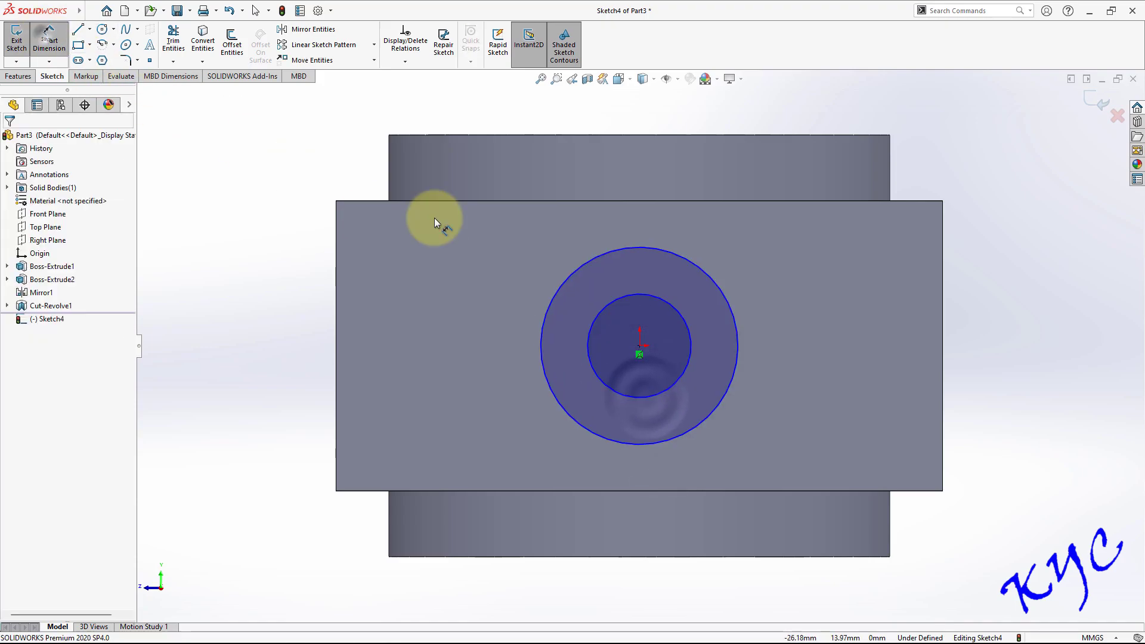
{"action": "left_click", "coordinate": [739, 349]}
{"action": "left_click", "coordinate": [998, 341]}
{"action": "type", "text": "16"}
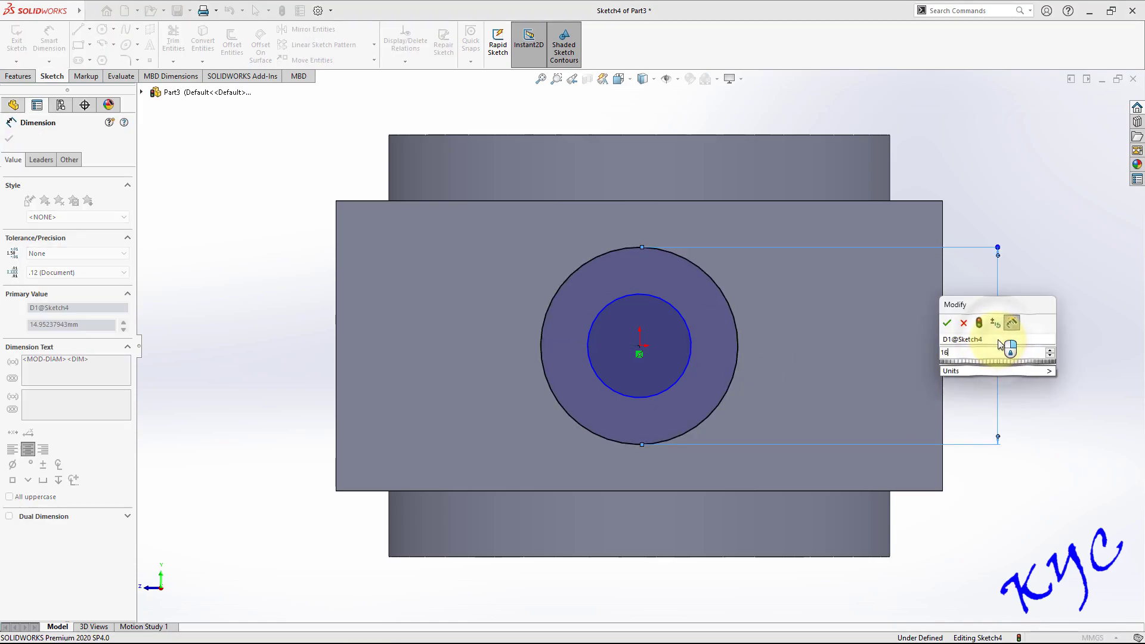
{"action": "key", "text": "Return"}
{"action": "left_click", "coordinate": [694, 343]}
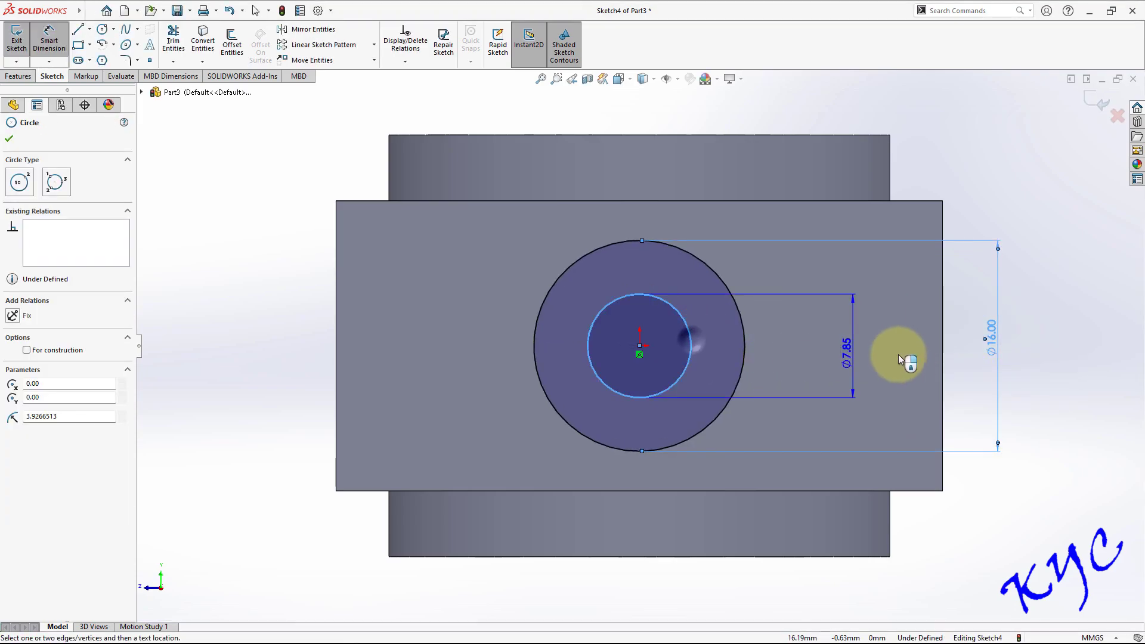
{"action": "left_click", "coordinate": [966, 346]}
{"action": "type", "text": "12"}
{"action": "key", "text": "Return"}
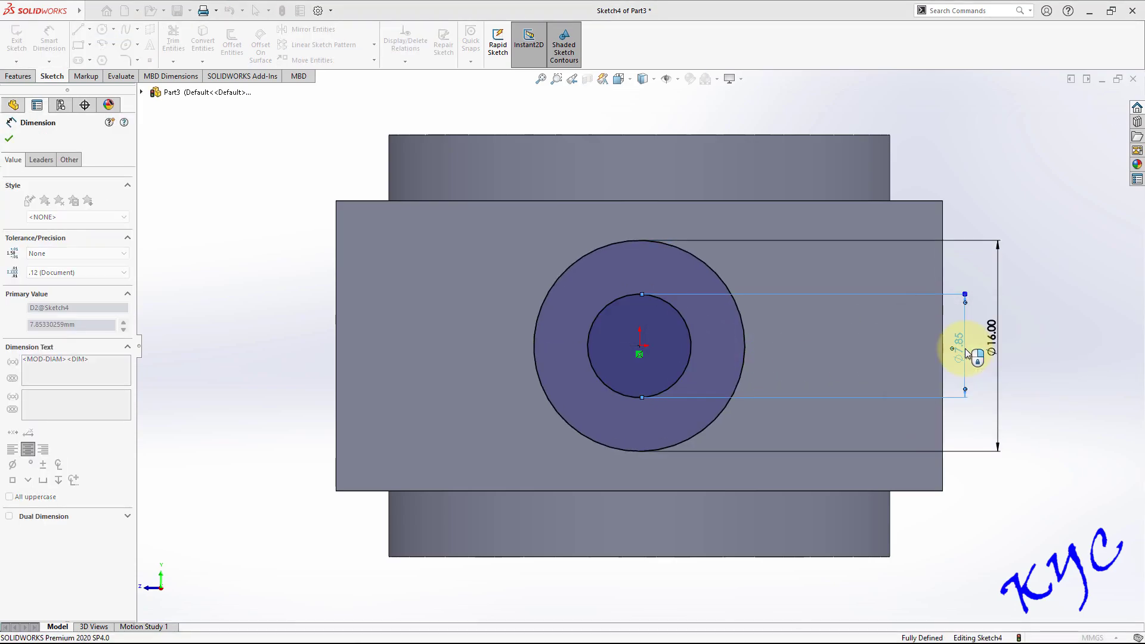
{"action": "left_click", "coordinate": [16, 44]}
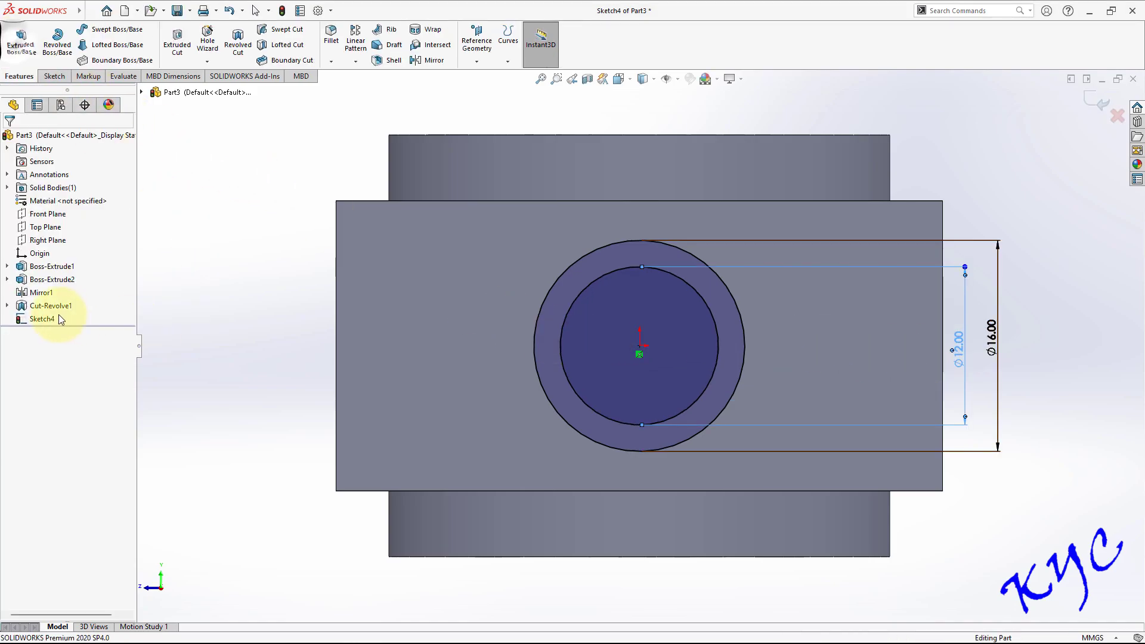
Step: Extrude the full 16 mm circle contour 12 mm outward from the block's side face as a solid boss
{"action": "key", "text": "ctrl+7"}
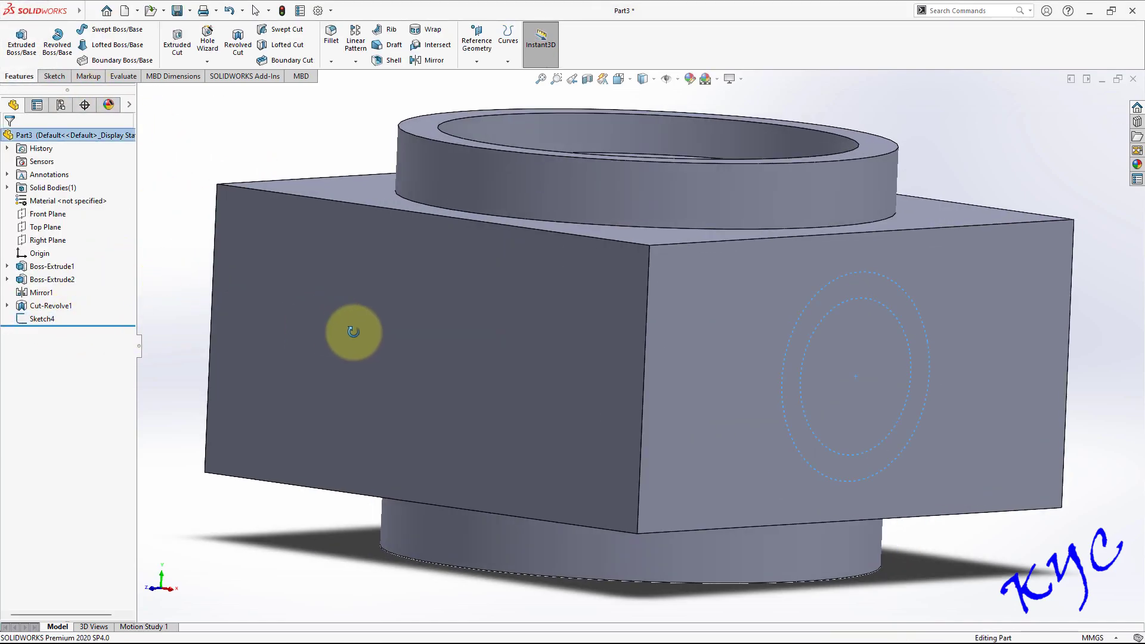
{"action": "left_click", "coordinate": [22, 42]}
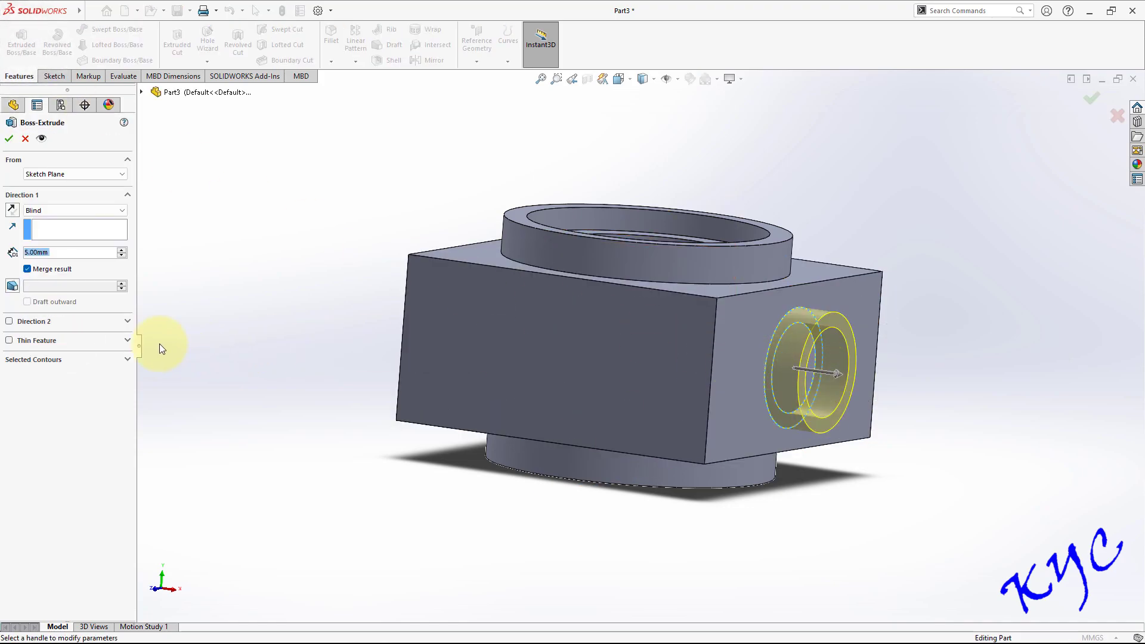
{"action": "left_click", "coordinate": [41, 361]}
{"action": "left_click", "coordinate": [774, 408]}
{"action": "left_click", "coordinate": [773, 413]}
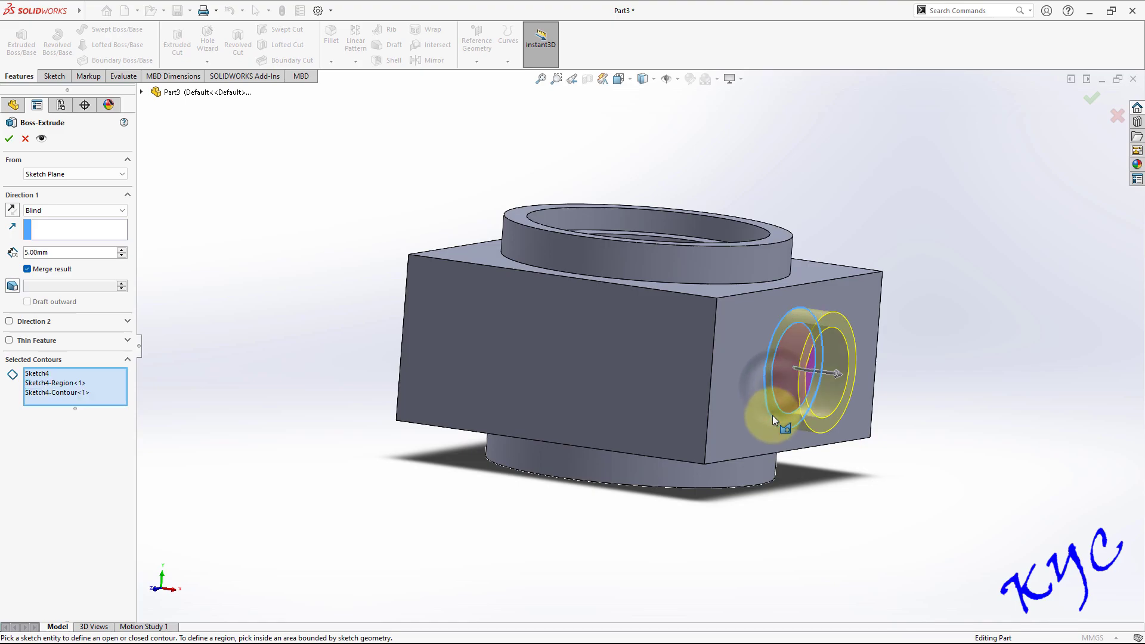
{"action": "left_click", "coordinate": [781, 378]}
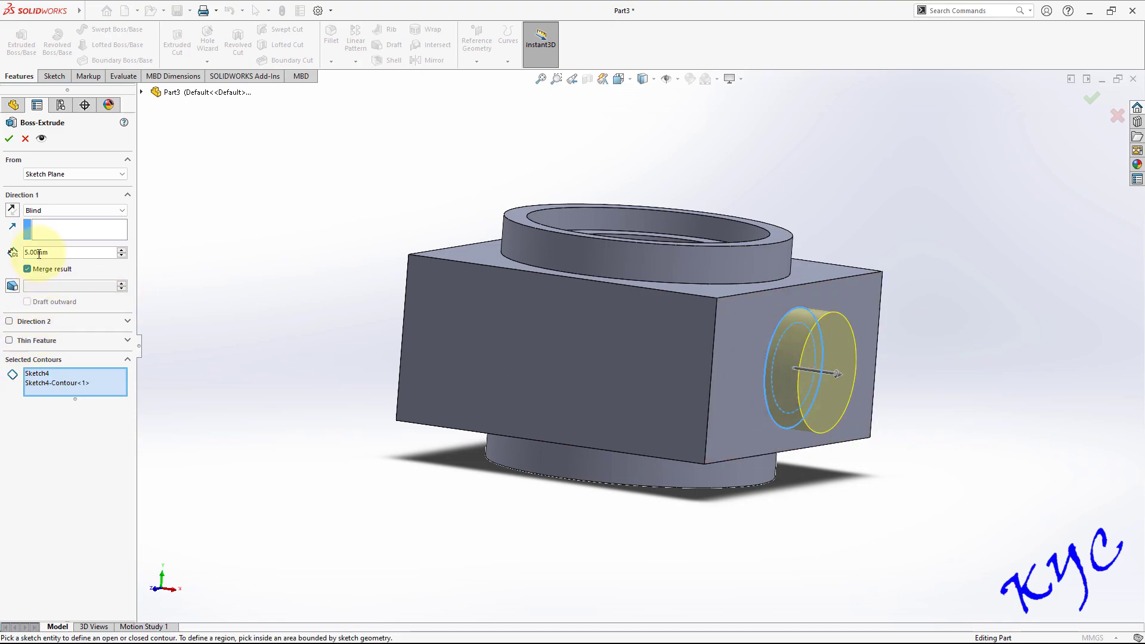
{"action": "left_click_drag", "start_coordinate": [29, 247], "coordinate": [2, 243]}
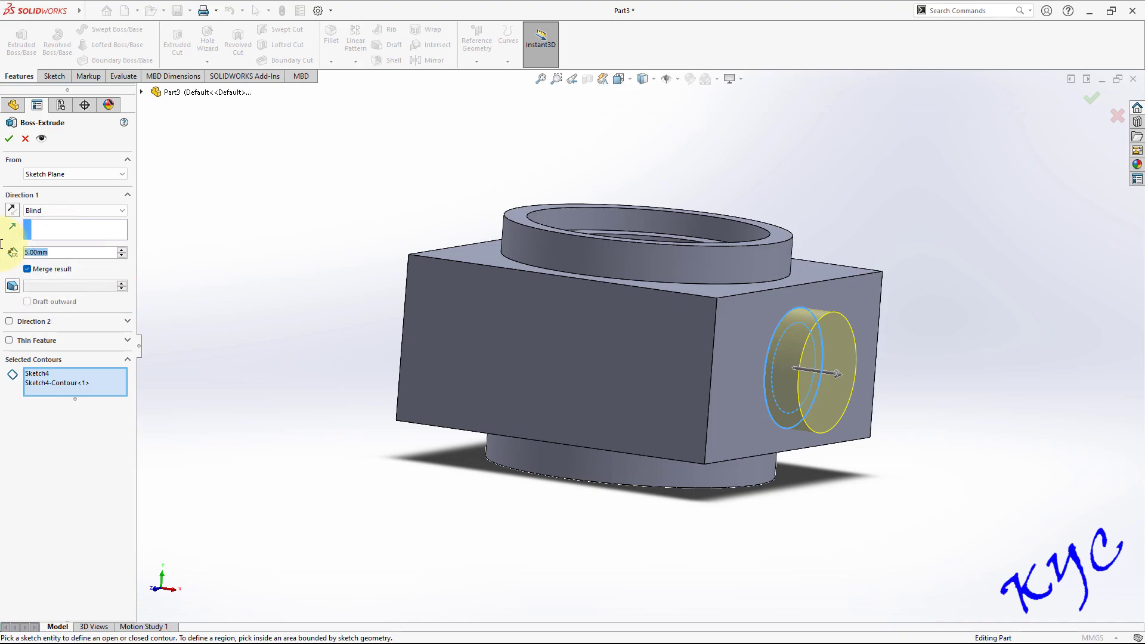
{"action": "type", "text": "12"}
{"action": "key", "text": "Return"}
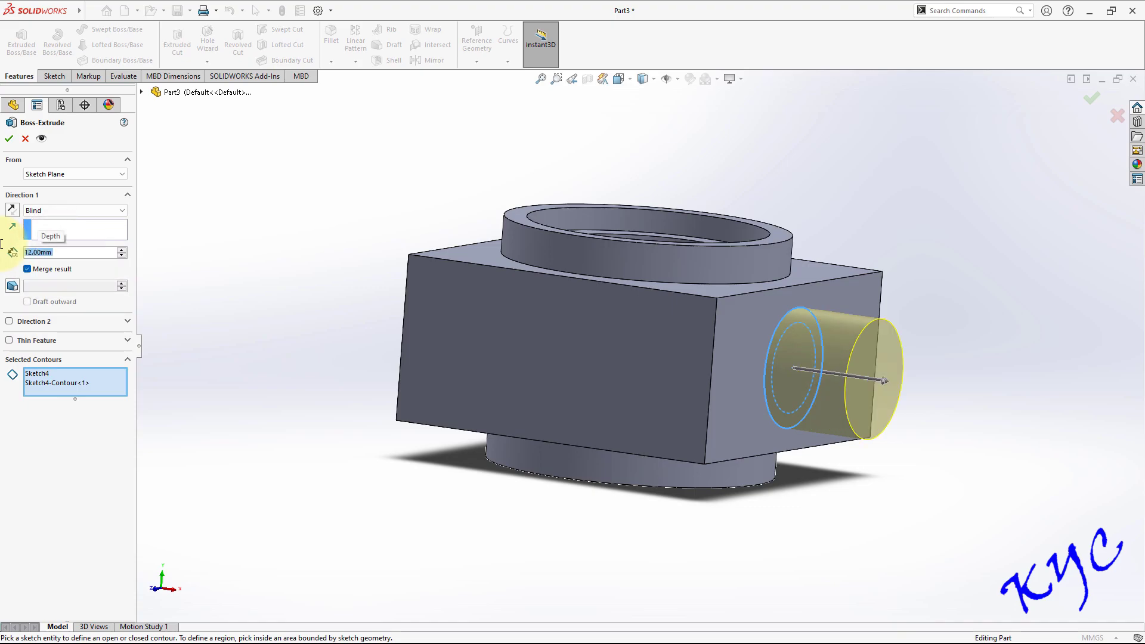
{"action": "left_click", "coordinate": [9, 139]}
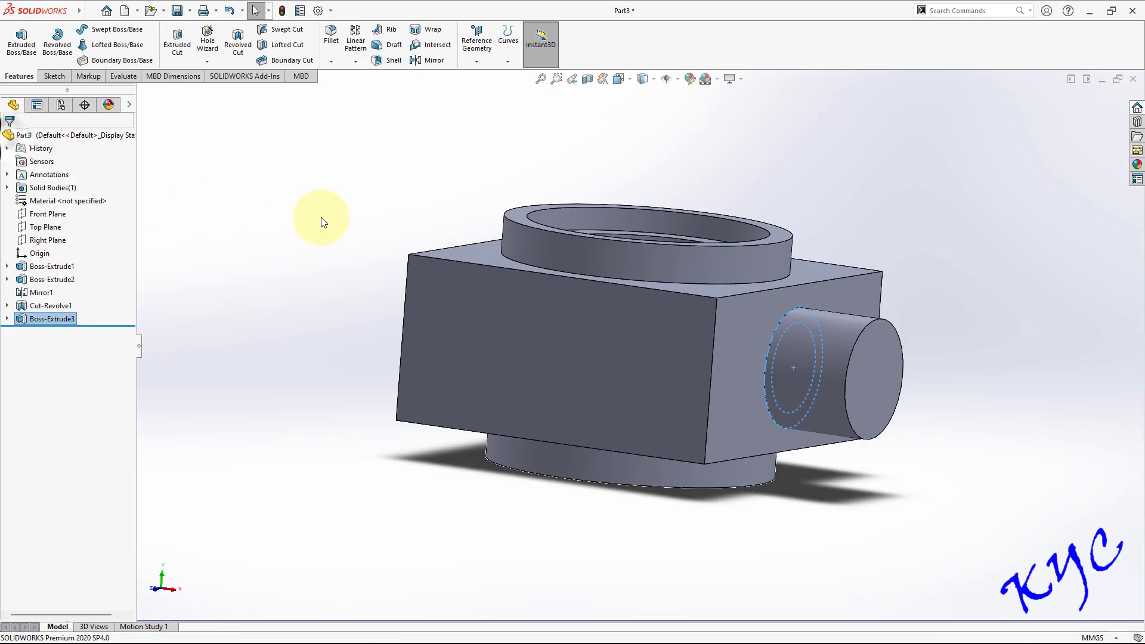
Step: Reuse the side-face sketch to extrude only the inner 12 mm circle region 22 mm outward, merged with the body
{"action": "left_click", "coordinate": [8, 319]}
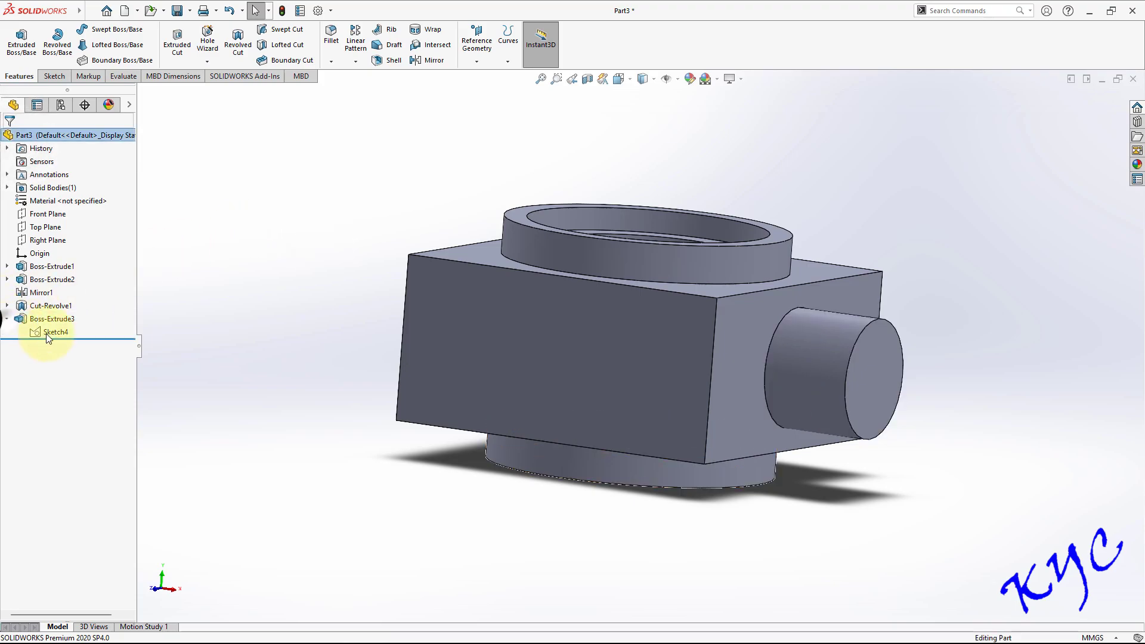
{"action": "left_click", "coordinate": [53, 332]}
{"action": "left_click", "coordinate": [21, 40]}
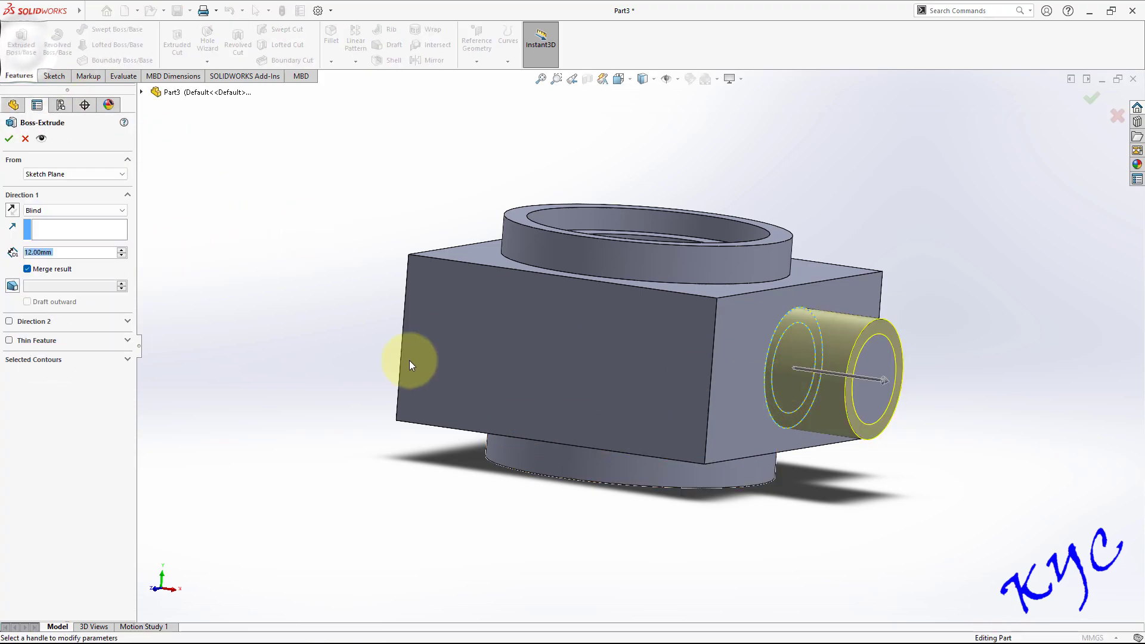
{"action": "left_click", "coordinate": [47, 361]}
{"action": "left_click", "coordinate": [48, 378]}
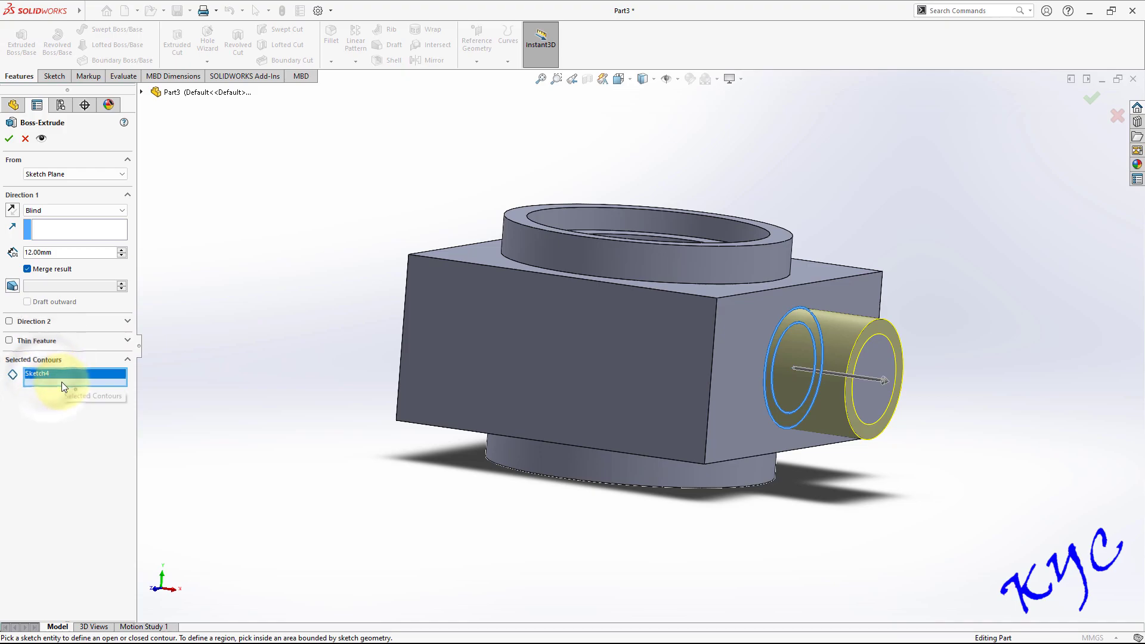
{"action": "key", "text": "Delete"}
{"action": "left_click", "coordinate": [782, 382]}
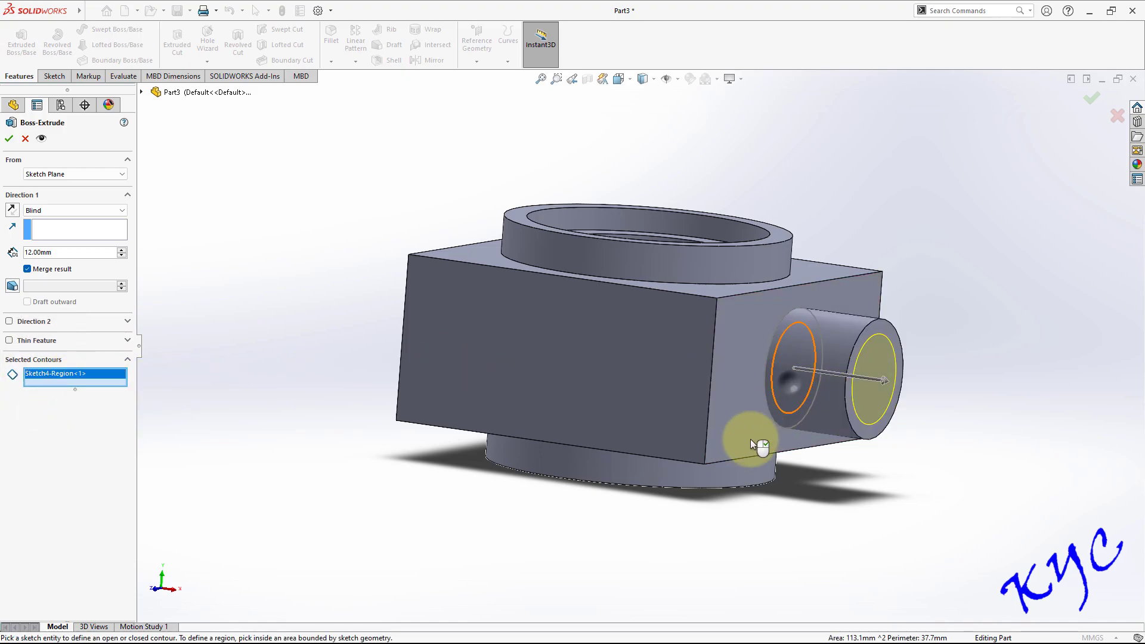
{"action": "double_click", "coordinate": [37, 252]}
{"action": "type", "text": "22"}
{"action": "key", "text": "Return"}
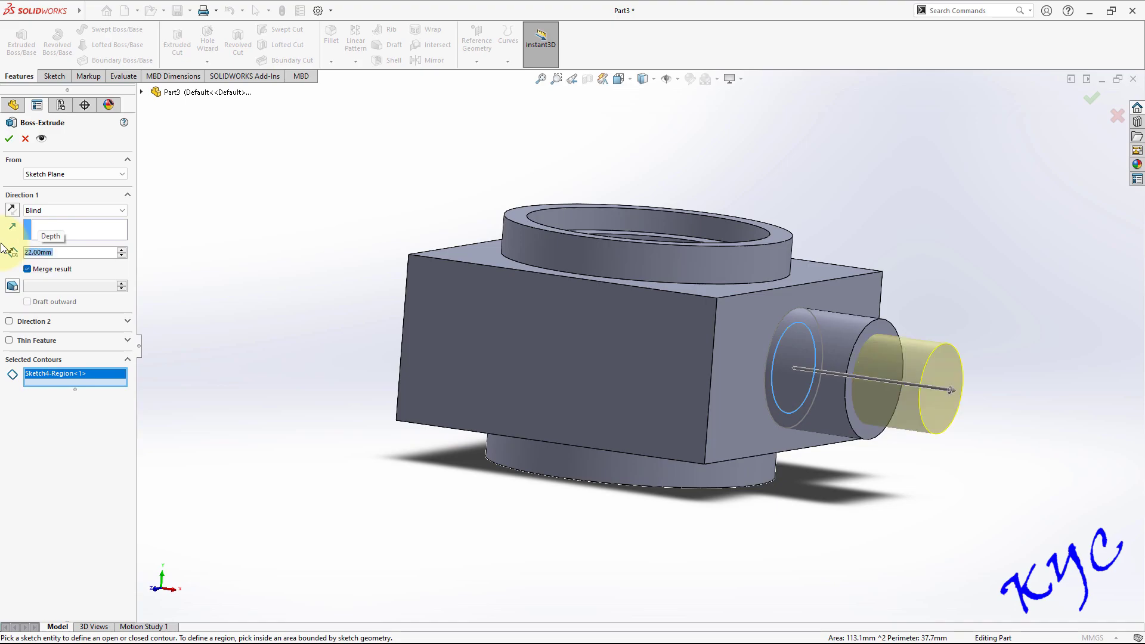
{"action": "left_click", "coordinate": [9, 139]}
Step: Mirror both side pin extrusions about the Right Plane onto the opposite face of the block
{"action": "middle_click_drag", "start_coordinate": [1022, 248], "coordinate": [926, 336]}
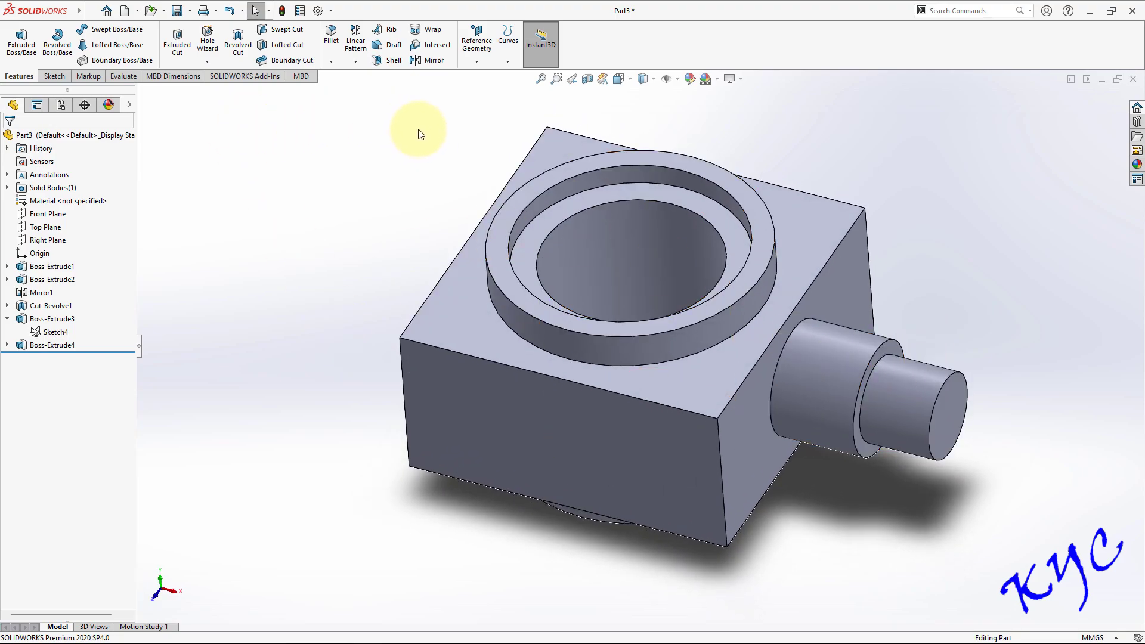
{"action": "left_click", "coordinate": [364, 66]}
{"action": "left_click", "coordinate": [382, 103]}
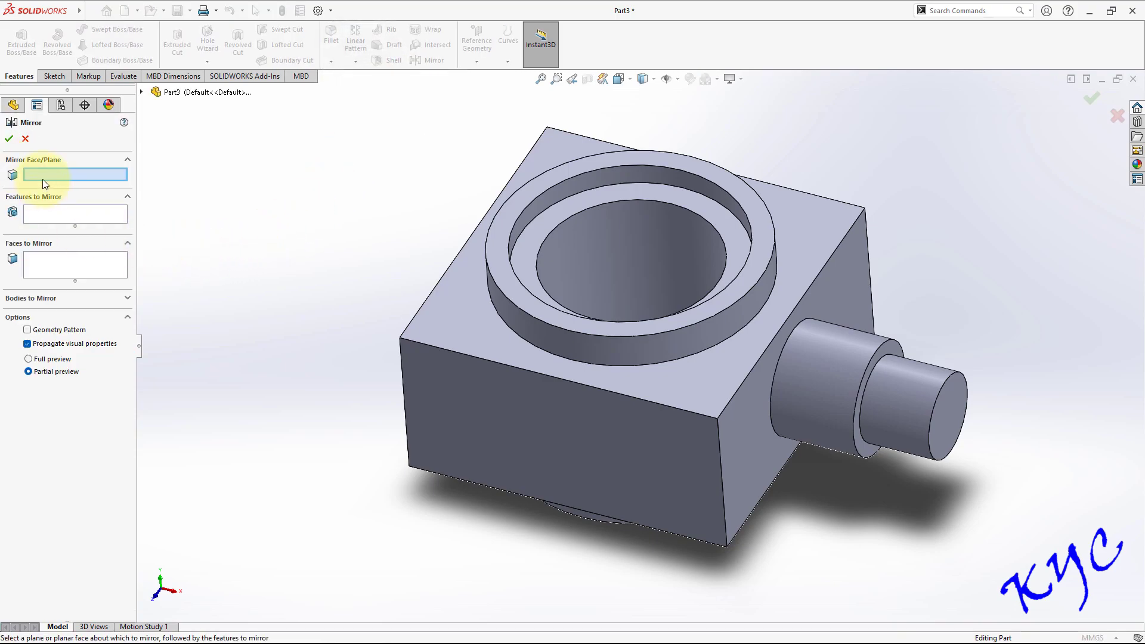
{"action": "left_click", "coordinate": [143, 93]}
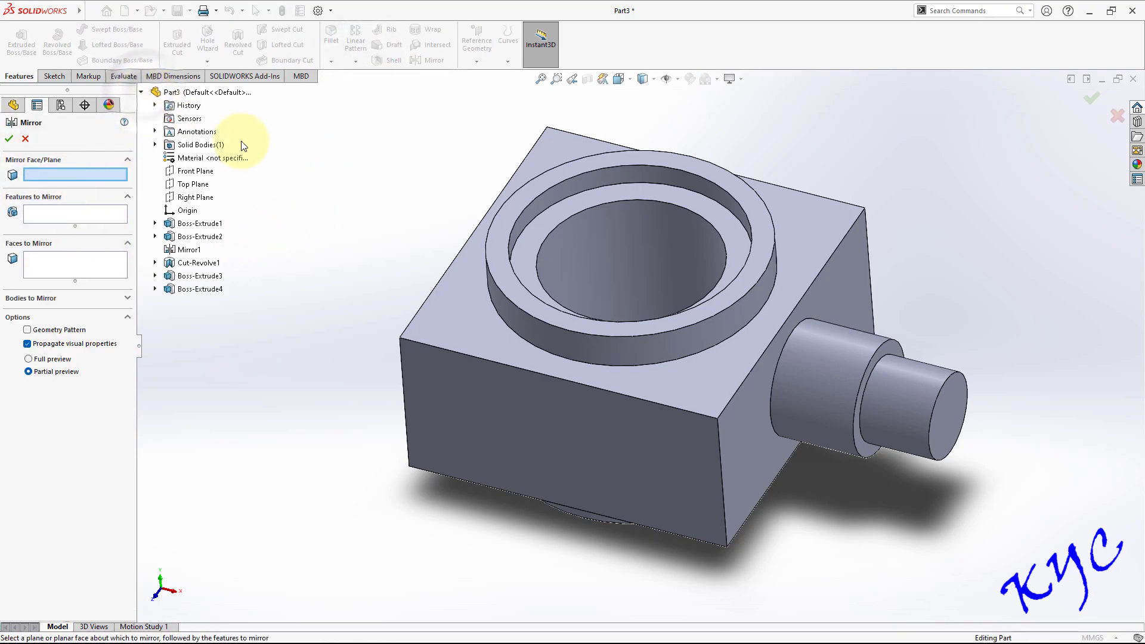
{"action": "left_click", "coordinate": [195, 197]}
{"action": "mouse_move", "coordinate": [388, 222]}
{"action": "middle_mouse_down"}
{"action": "mouse_move", "coordinate": [463, 229]}
{"action": "mouse_move", "coordinate": [386, 235]}
{"action": "middle_mouse_up"}
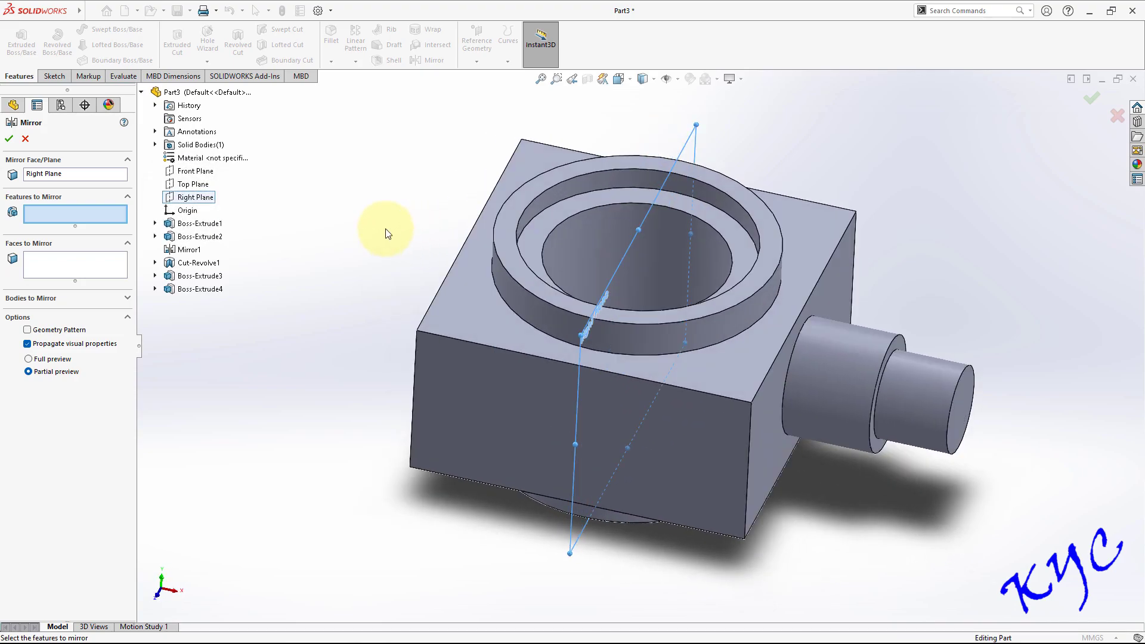
{"action": "left_click", "coordinate": [922, 386]}
{"action": "left_click", "coordinate": [831, 386]}
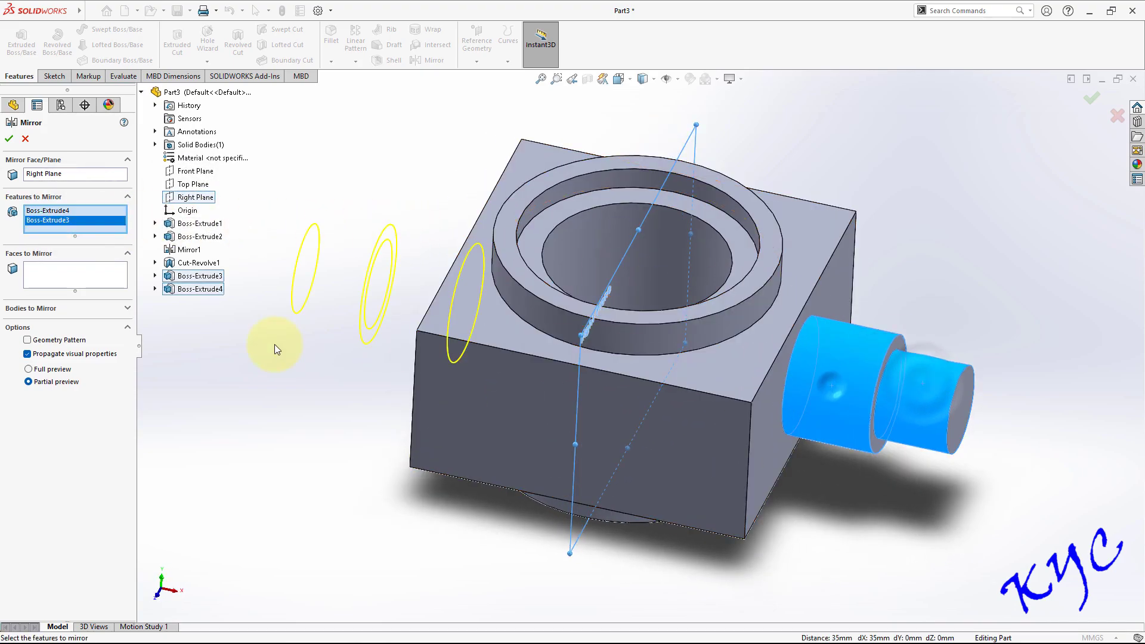
{"action": "left_click", "coordinate": [8, 141]}
Step: Start a cosmetic thread on the outer circular end edges of both 12 mm pins
{"action": "middle_click_drag", "start_coordinate": [361, 186], "coordinate": [366, 115]}
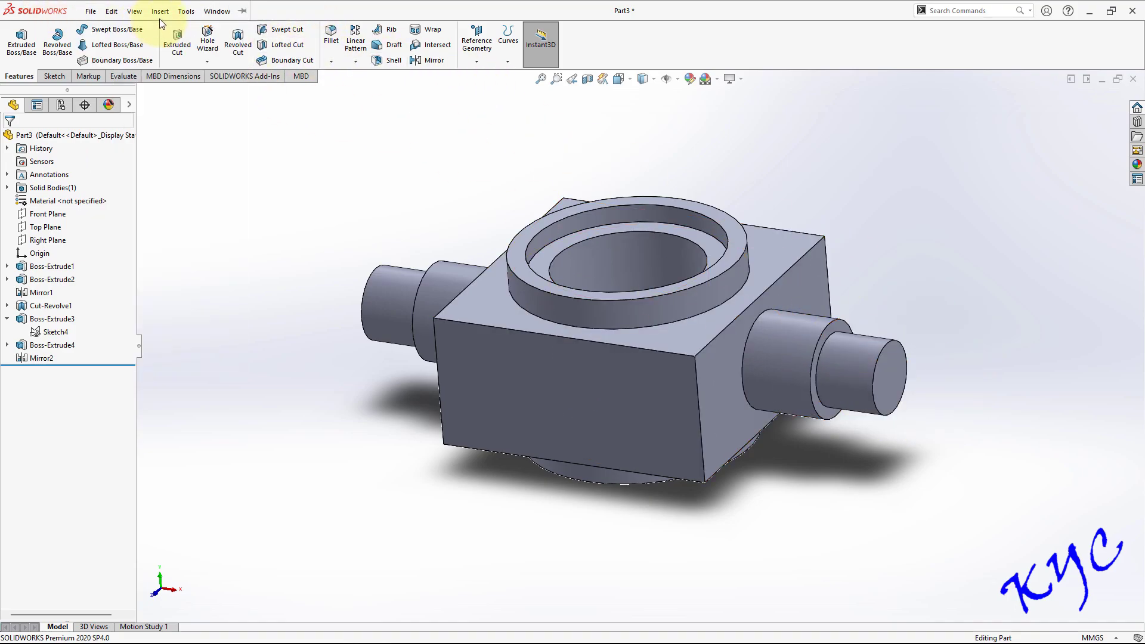
{"action": "left_click", "coordinate": [160, 12]}
{"action": "mouse_move", "coordinate": [247, 477]}
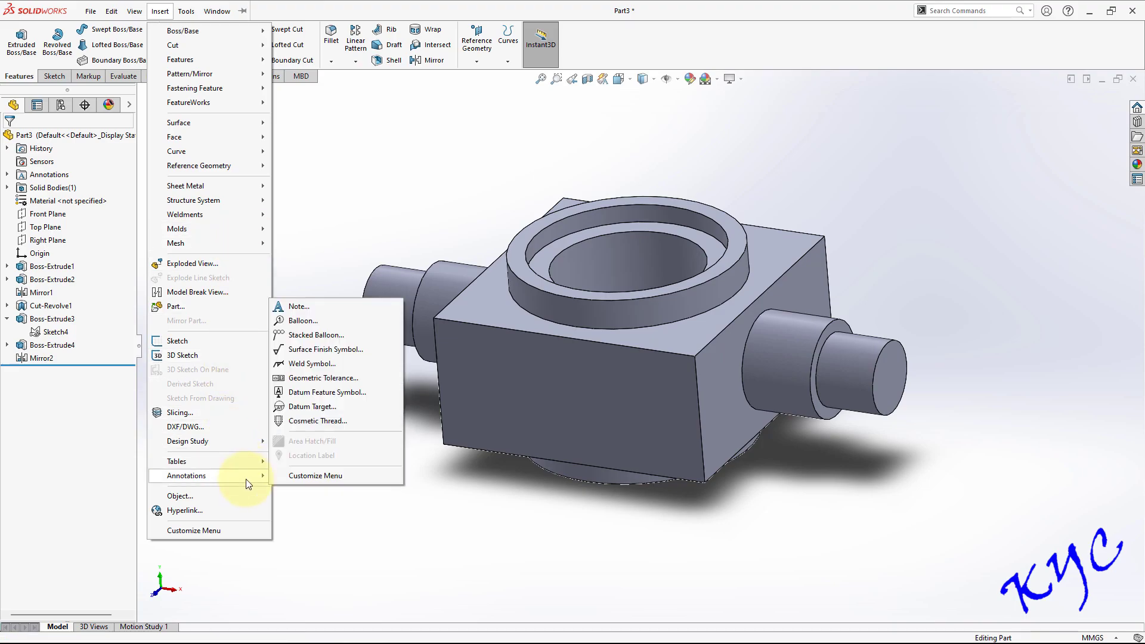
{"action": "left_click", "coordinate": [336, 422]}
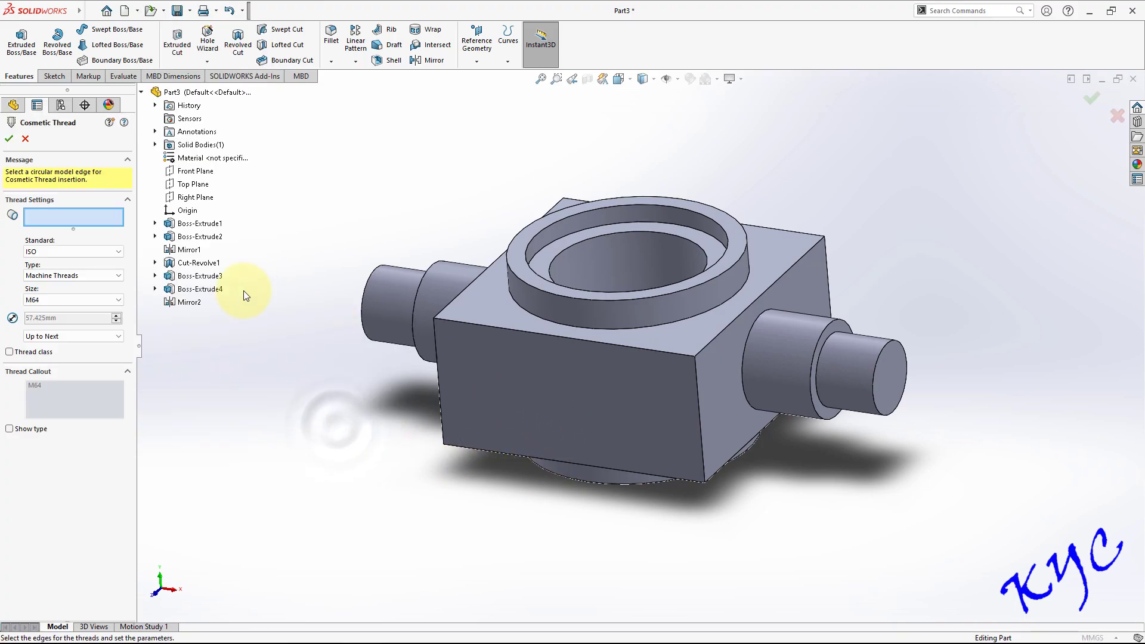
{"action": "left_click", "coordinate": [876, 406]}
{"action": "left_click", "coordinate": [359, 313]}
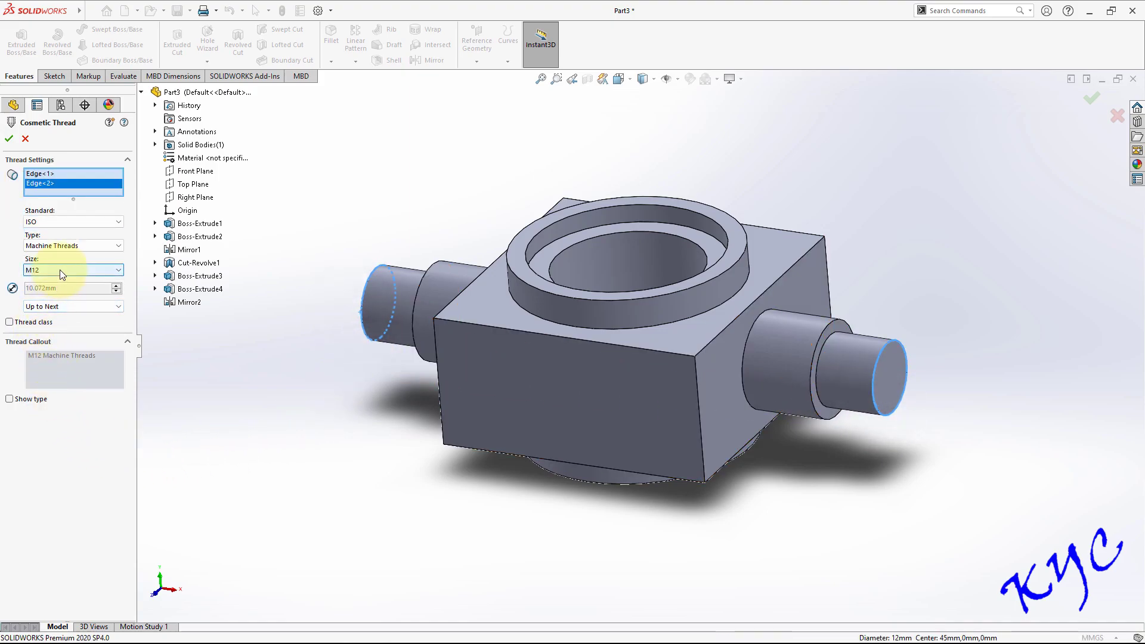
Step: Set the M12 cosmetic threads on both stub end edges to a Blind depth of 8 mm and apply them
{"action": "left_click", "coordinate": [57, 306]}
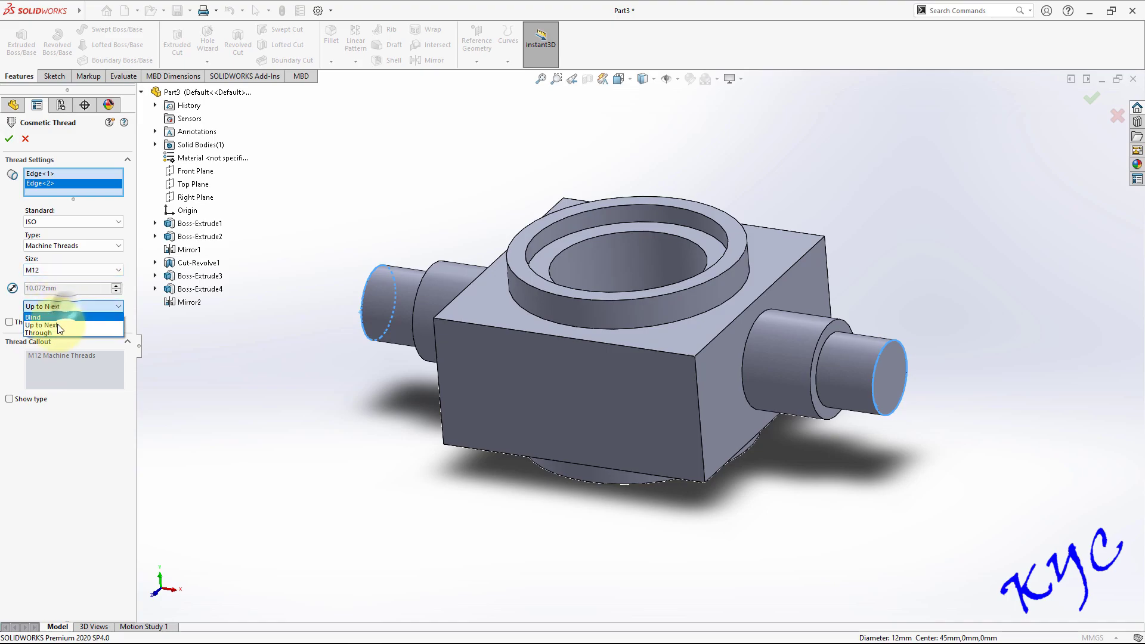
{"action": "left_click", "coordinate": [58, 319]}
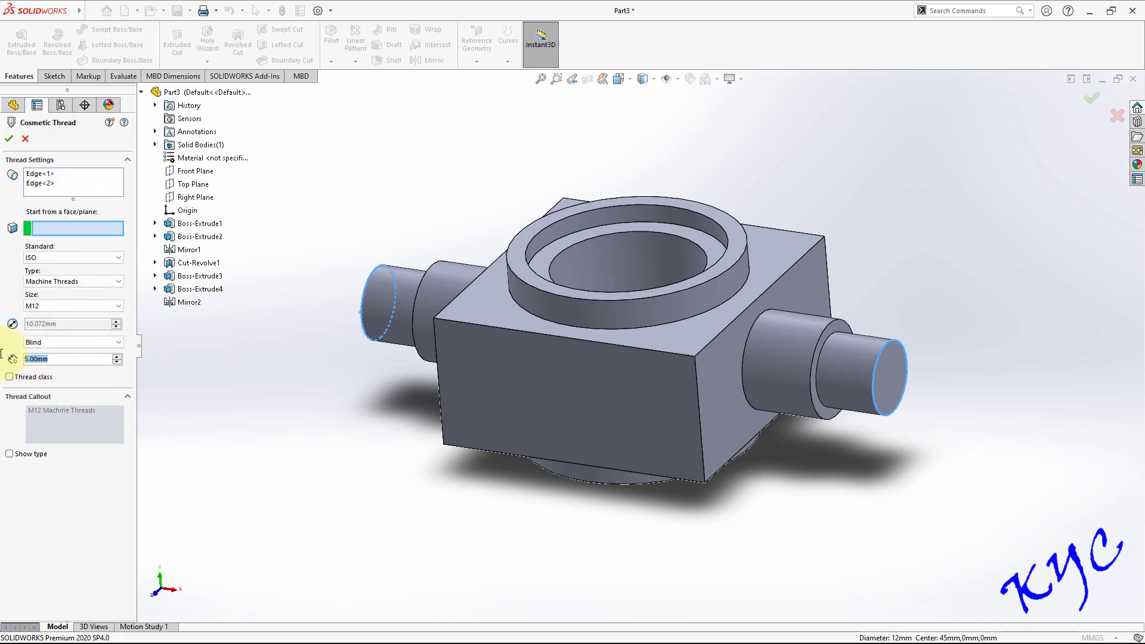
{"action": "type", "text": "8"}
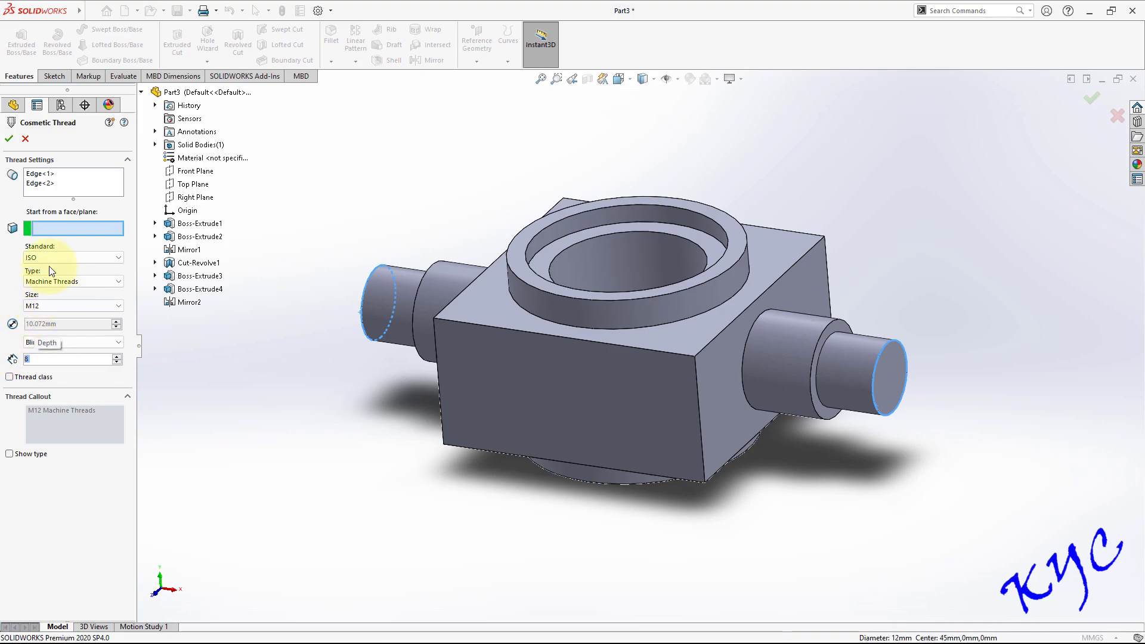
{"action": "left_click", "coordinate": [243, 460]}
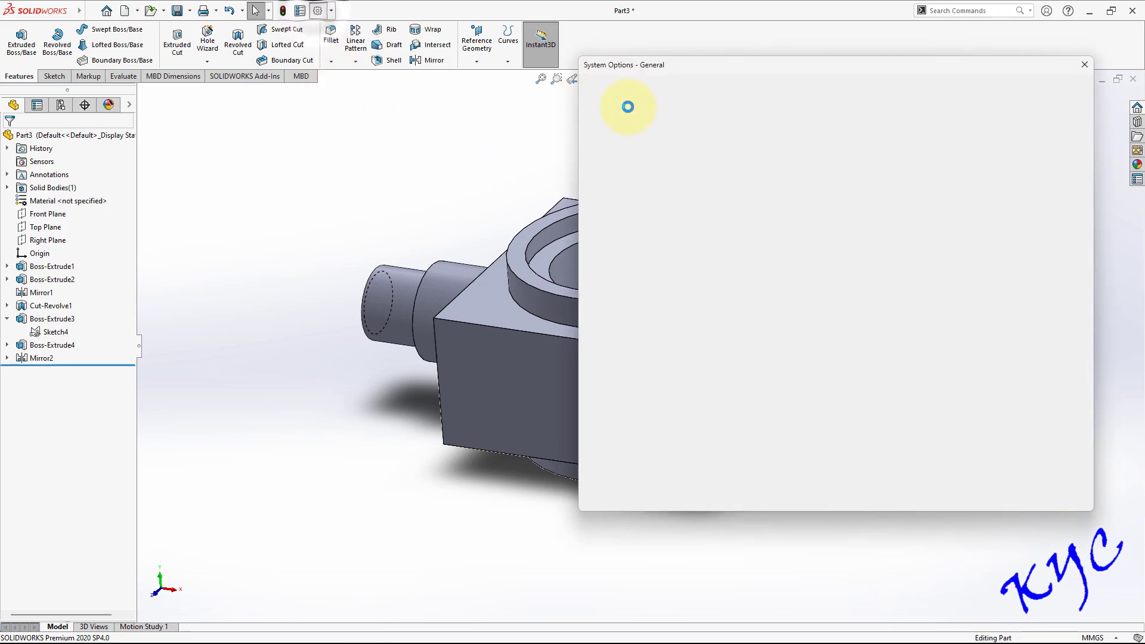
Step: Enable shaded cosmetic threads in the document's Detailing properties
{"action": "left_click", "coordinate": [667, 85]}
{"action": "left_click", "coordinate": [607, 169]}
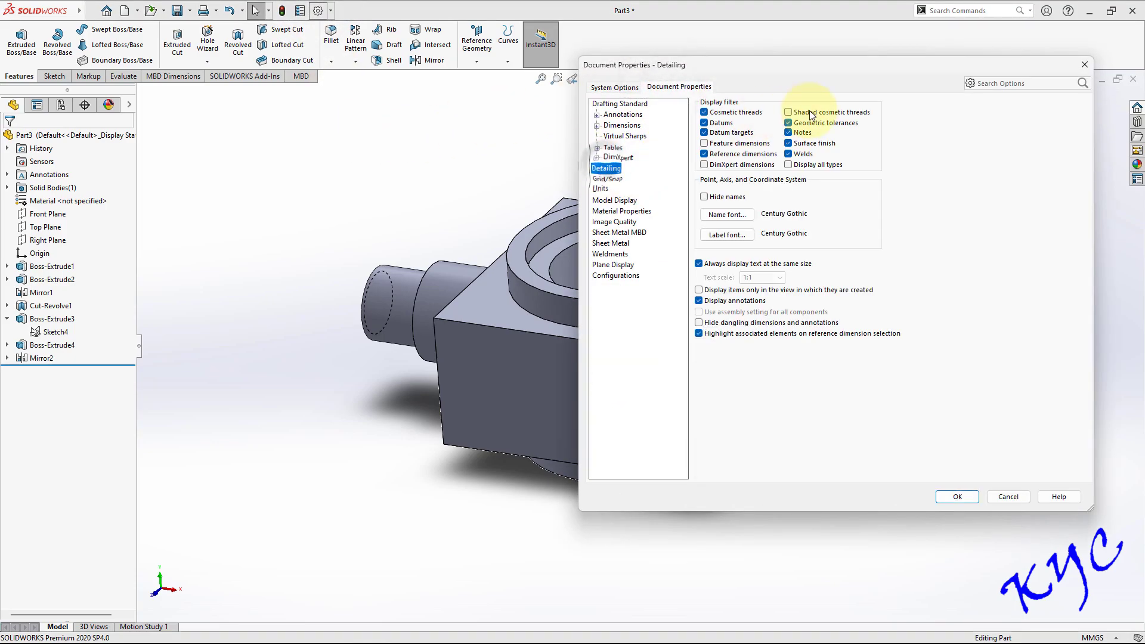
{"action": "left_click", "coordinate": [958, 497]}
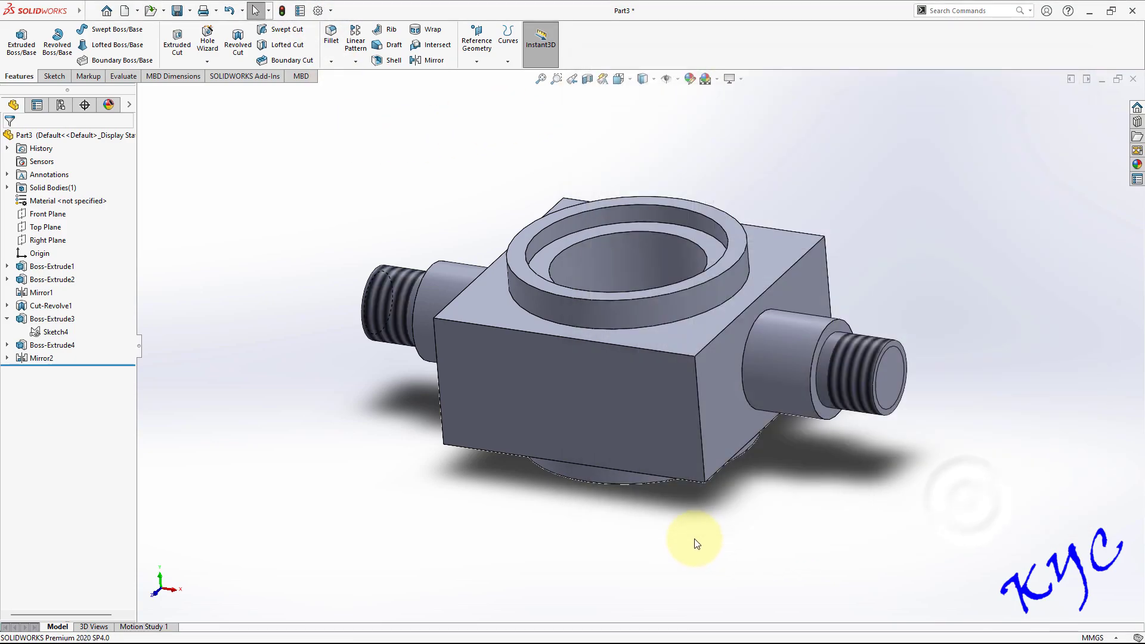
Step: Fillet the two circular edges where the raised rings meet the block's upper and lower faces with a 3 mm radius
{"action": "middle_click_drag", "start_coordinate": [948, 321], "coordinate": [972, 372]}
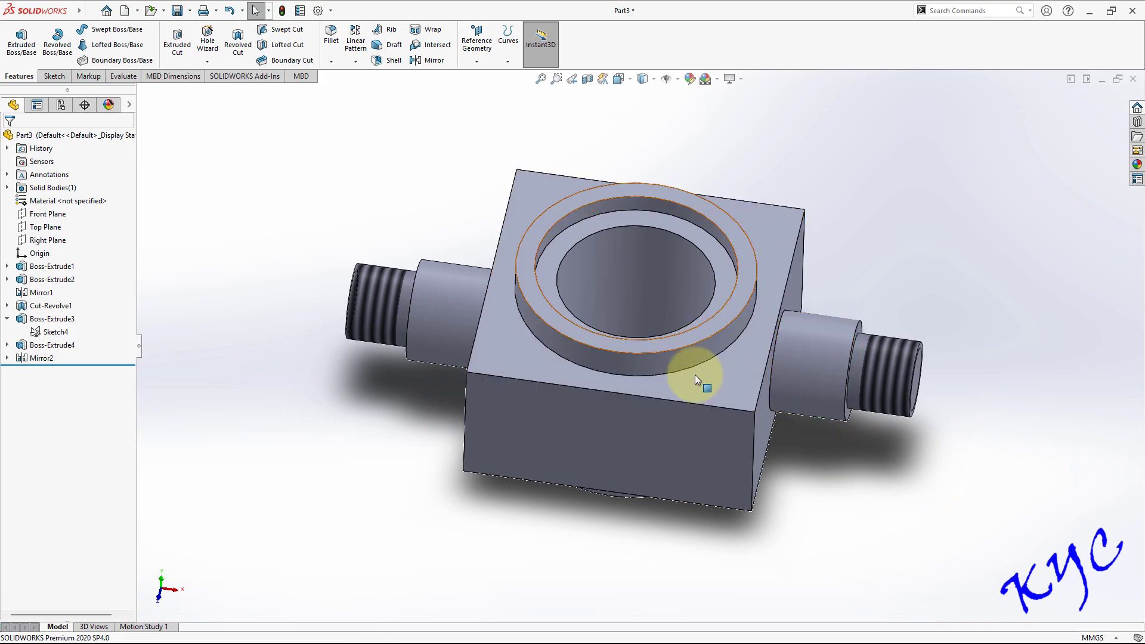
{"action": "left_click", "coordinate": [330, 36]}
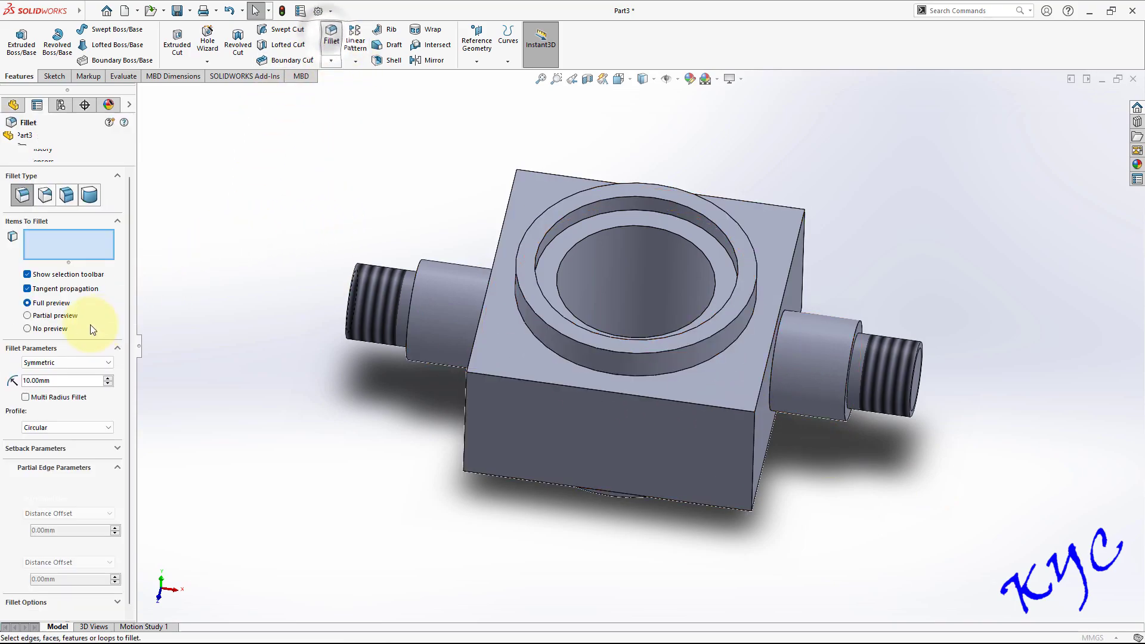
{"action": "double_click", "coordinate": [53, 381]}
{"action": "type", "text": "3"}
{"action": "key", "text": "Return"}
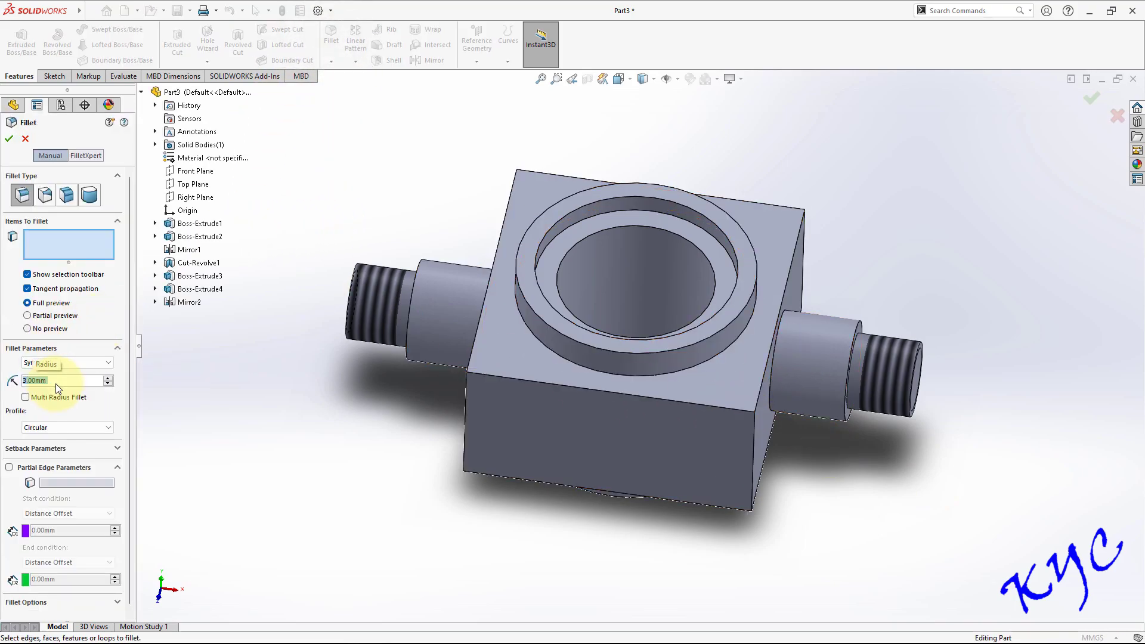
{"action": "left_click", "coordinate": [728, 349]}
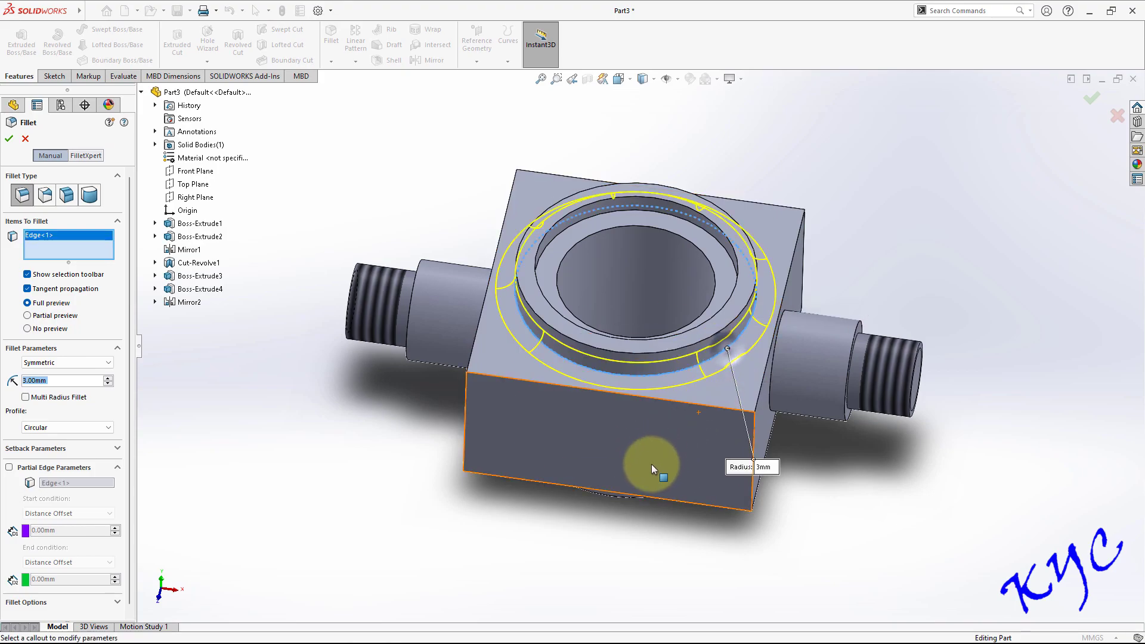
{"action": "middle_click_drag", "start_coordinate": [661, 548], "coordinate": [685, 332]}
{"action": "left_click", "coordinate": [694, 378]}
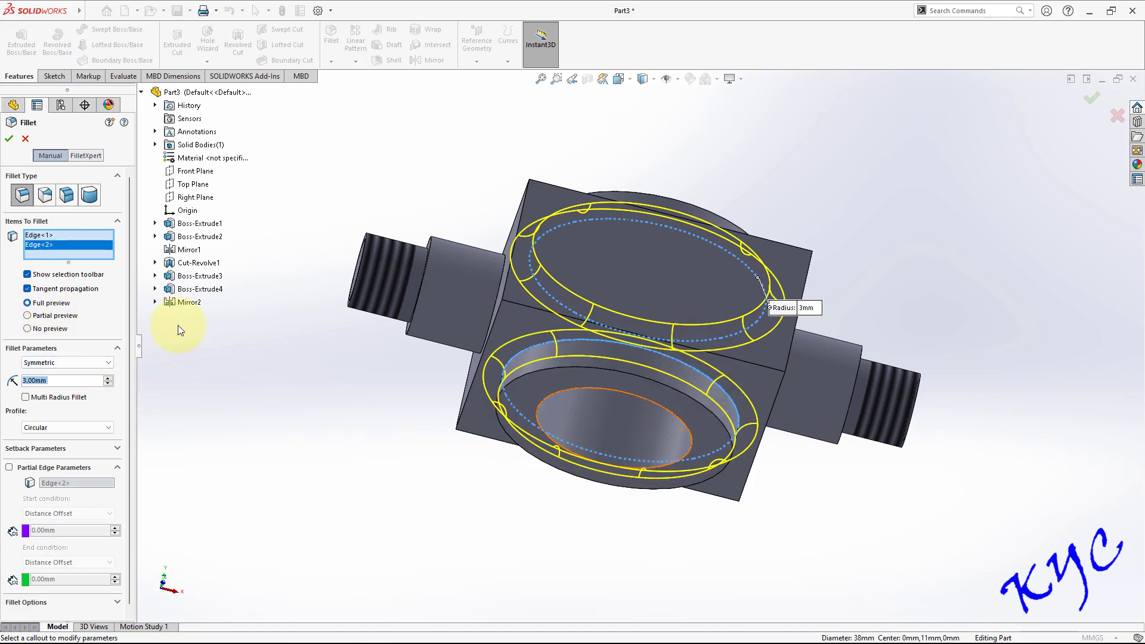
{"action": "middle_click_drag", "start_coordinate": [908, 176], "coordinate": [697, 292]}
{"action": "left_click", "coordinate": [8, 138]}
{"action": "left_click", "coordinate": [939, 310]}
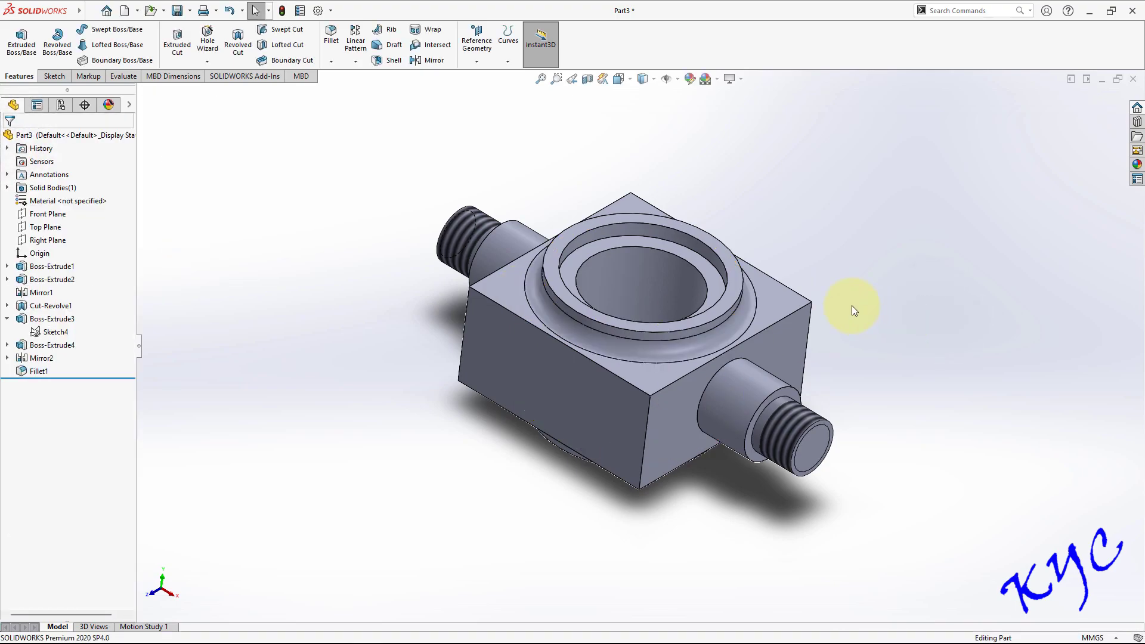
Step: Apply the polished aluminum appearance to the whole part
{"action": "key", "text": "ctrl+1"}
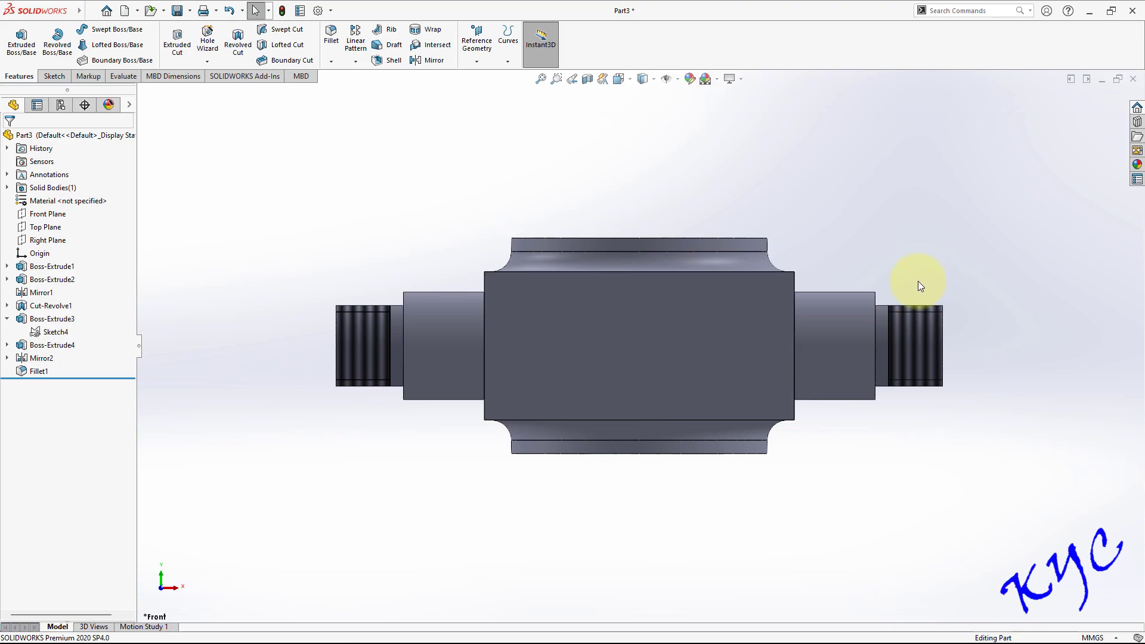
{"action": "key", "text": "ctrl+7"}
{"action": "left_click", "coordinate": [1138, 167]}
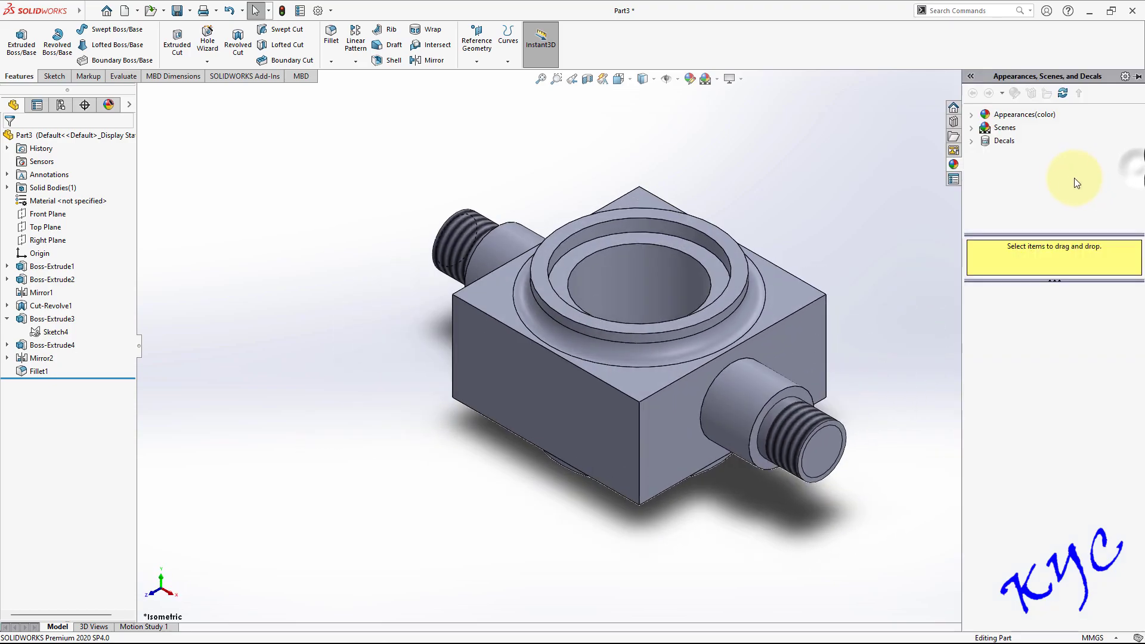
{"action": "left_click", "coordinate": [1014, 115]}
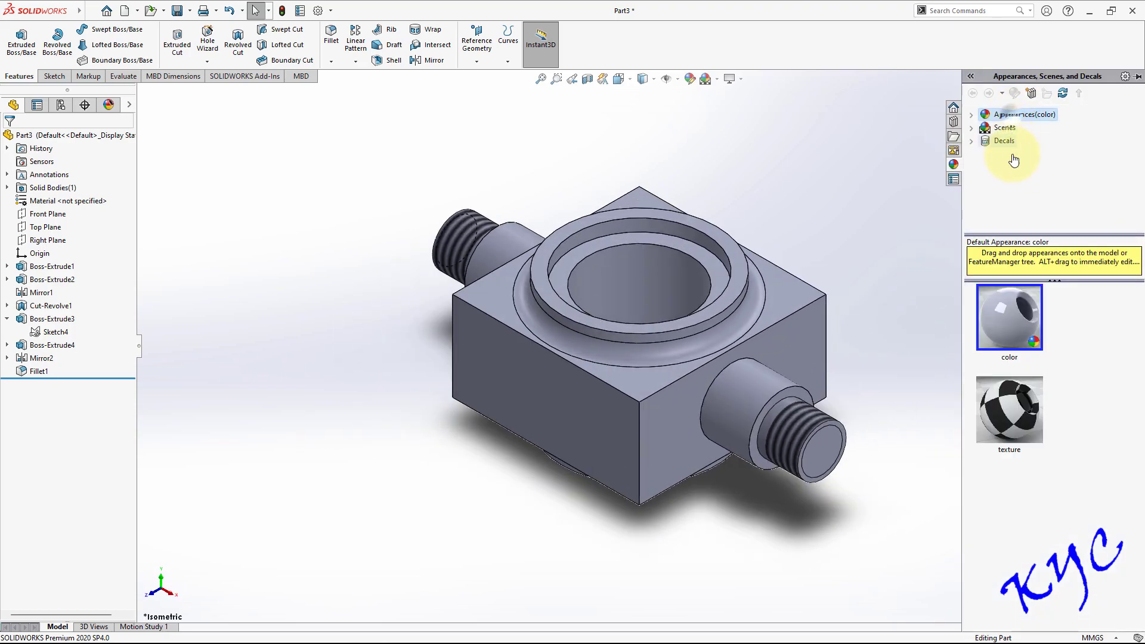
{"action": "left_click", "coordinate": [972, 115]}
{"action": "left_click", "coordinate": [989, 140]}
{"action": "left_click", "coordinate": [1038, 154]}
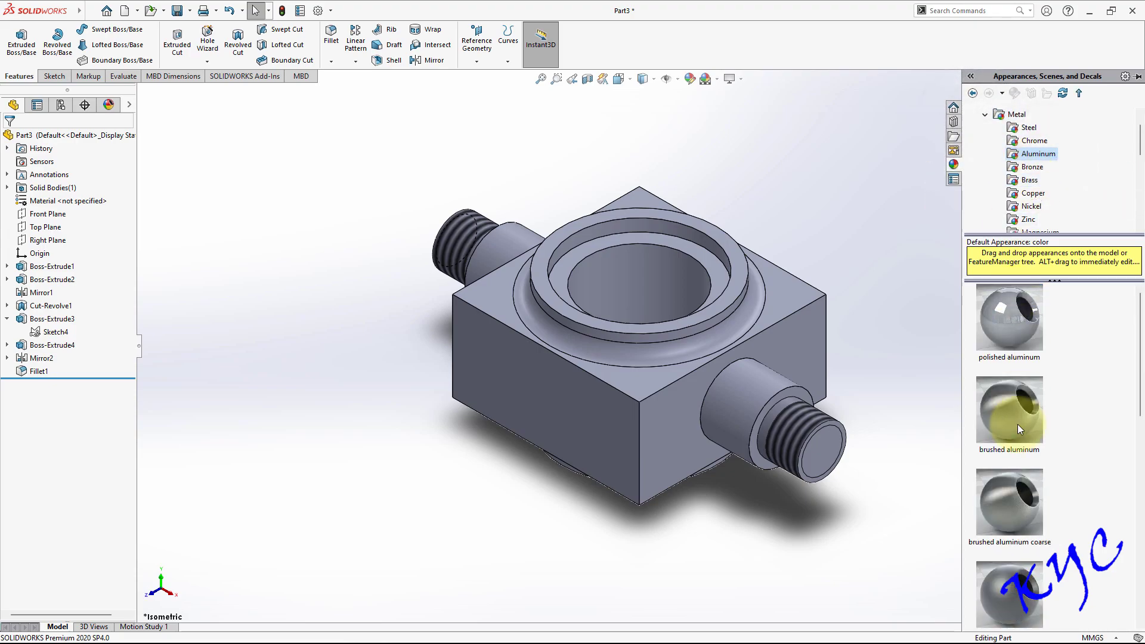
{"action": "double_click", "coordinate": [1011, 336]}
{"action": "left_click", "coordinate": [834, 192]}
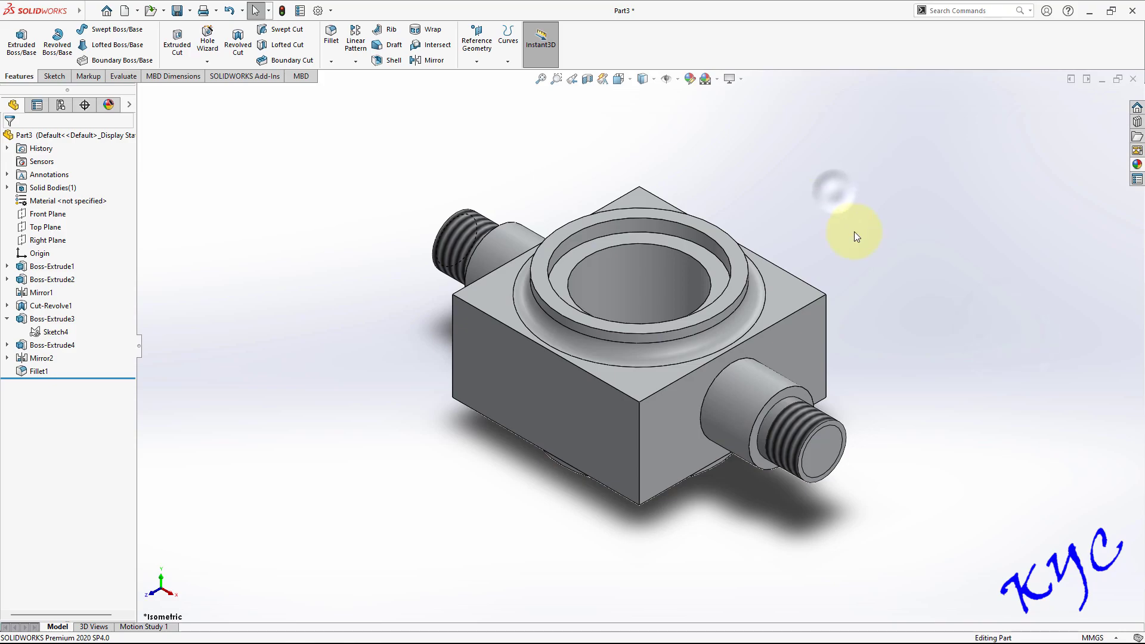
Step: Change the whole part's appearance to one of the metal steel finishes
{"action": "middle_click_drag", "start_coordinate": [854, 232], "coordinate": [963, 233]}
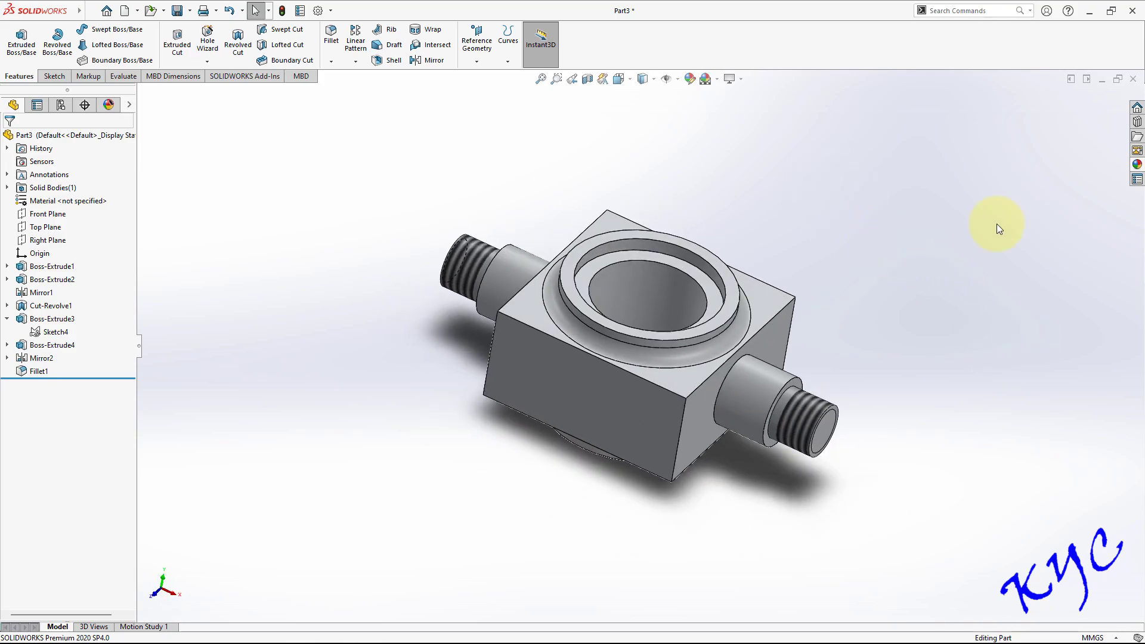
{"action": "left_click", "coordinate": [1137, 165]}
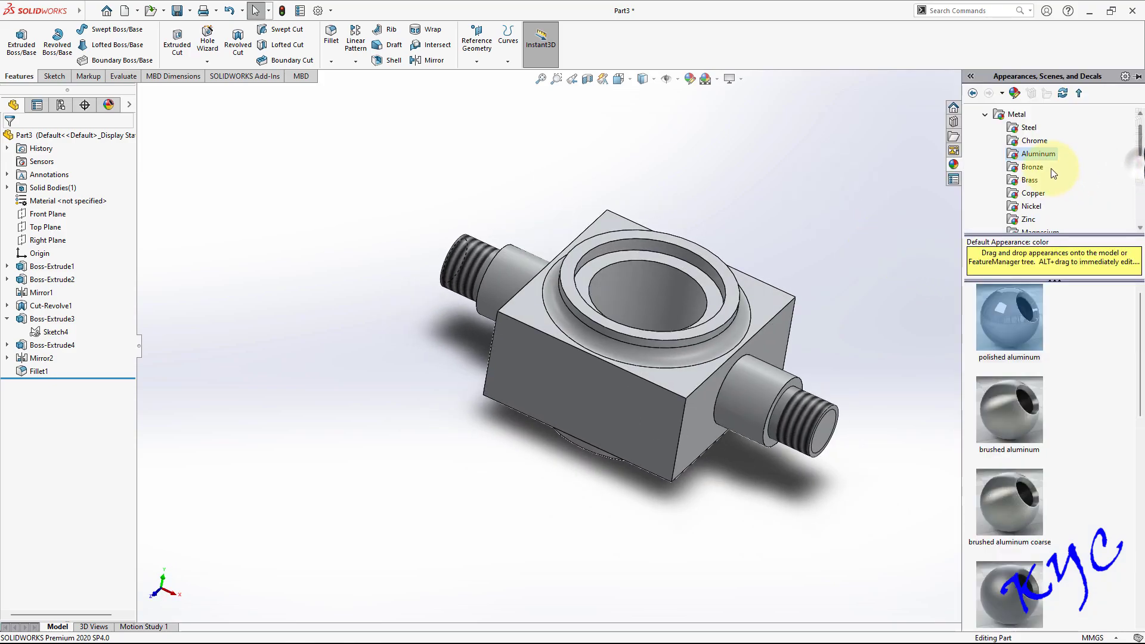
{"action": "left_click", "coordinate": [1029, 127]}
{"action": "scroll", "coordinate": [1031, 465], "scroll_direction": "down", "scroll_amount": 5}
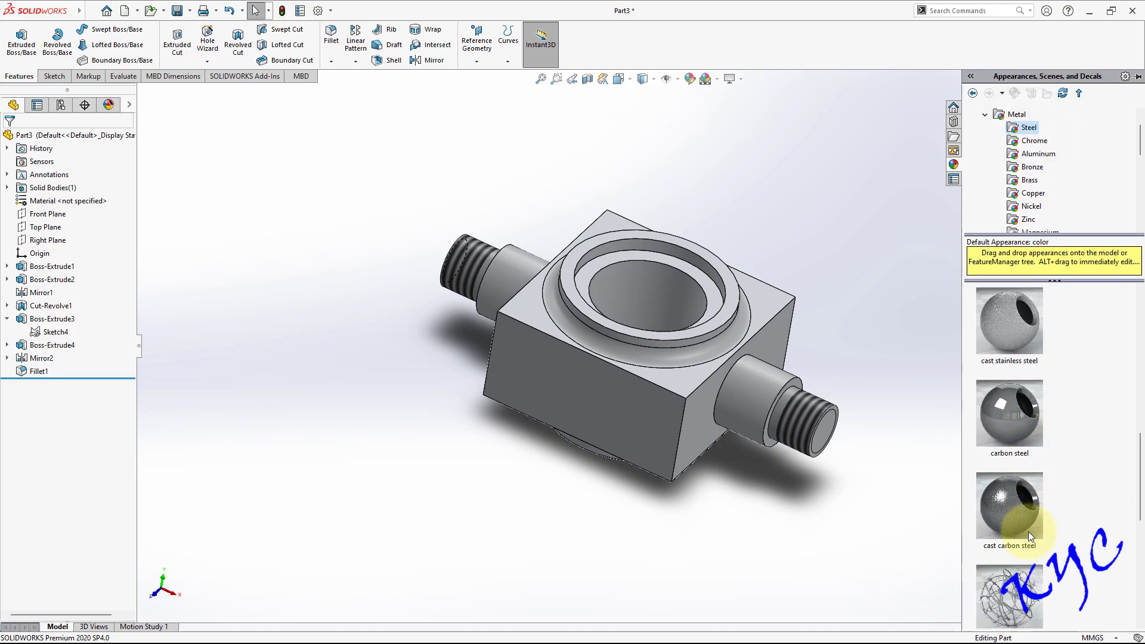
{"action": "left_click", "coordinate": [864, 230]}
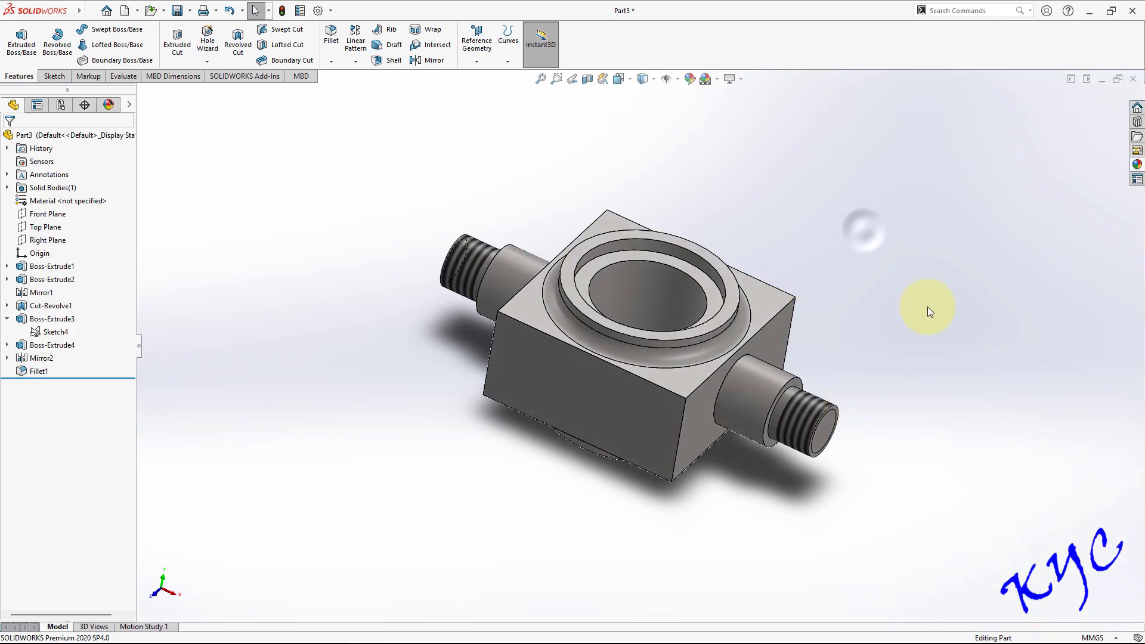
Step: Save the part as Hook Anchor in the Crane Hook folder and close it
{"action": "mouse_move", "coordinate": [883, 252]}
{"action": "middle_mouse_down"}
{"action": "mouse_move", "coordinate": [1004, 342]}
{"action": "mouse_move", "coordinate": [895, 209]}
{"action": "mouse_move", "coordinate": [845, 247]}
{"action": "mouse_move", "coordinate": [869, 262]}
{"action": "middle_mouse_up"}
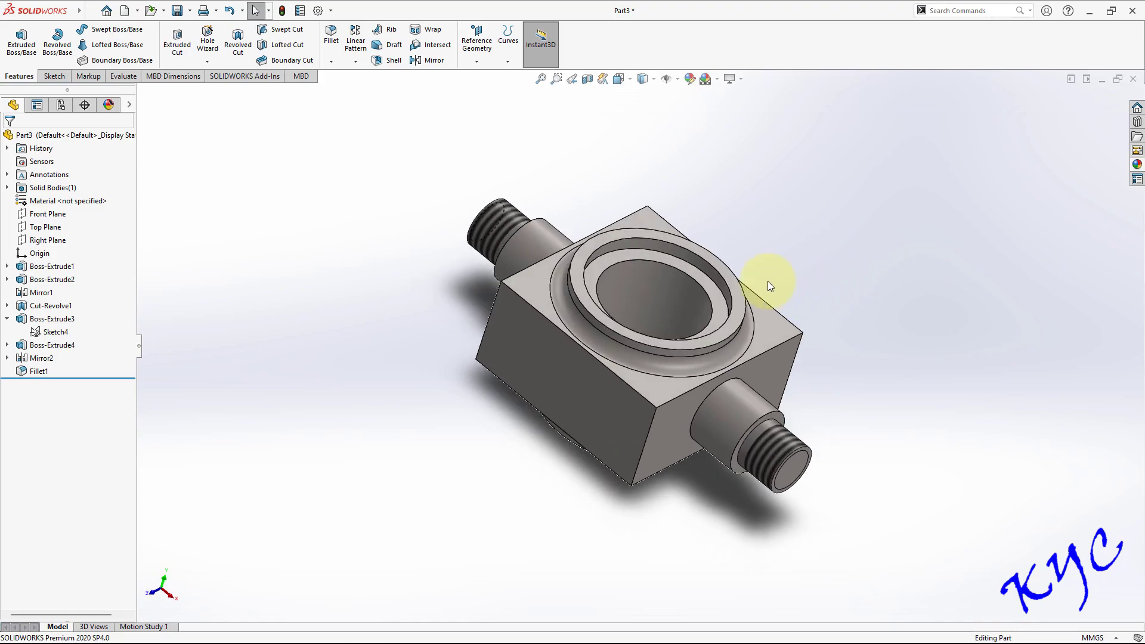
{"action": "key", "text": "ctrl+s"}
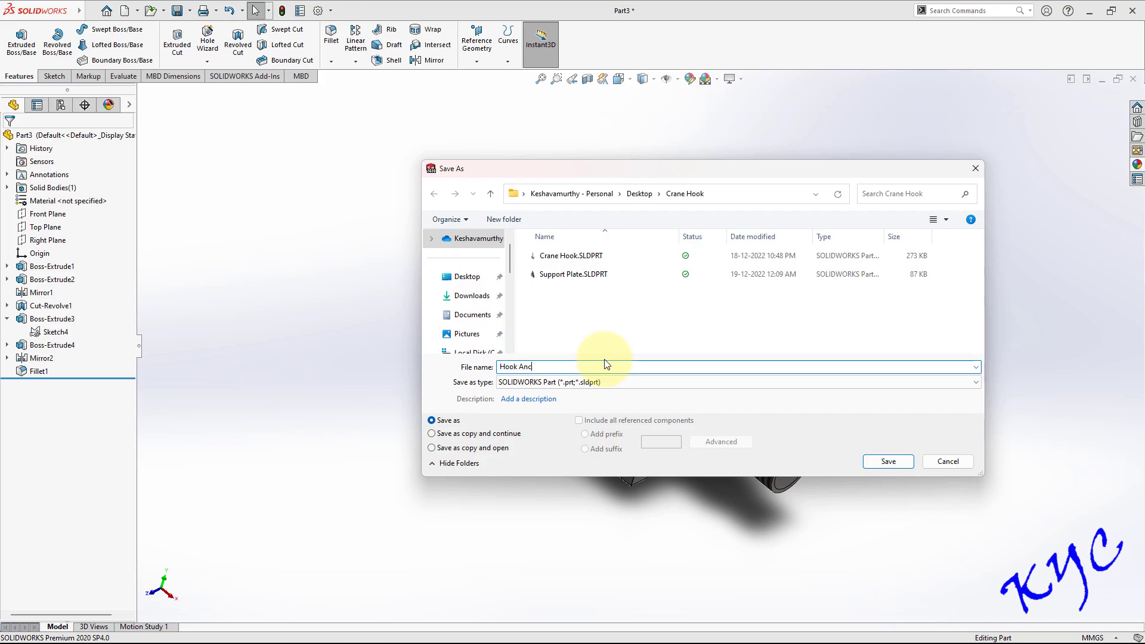
{"action": "left_click", "coordinate": [885, 462]}
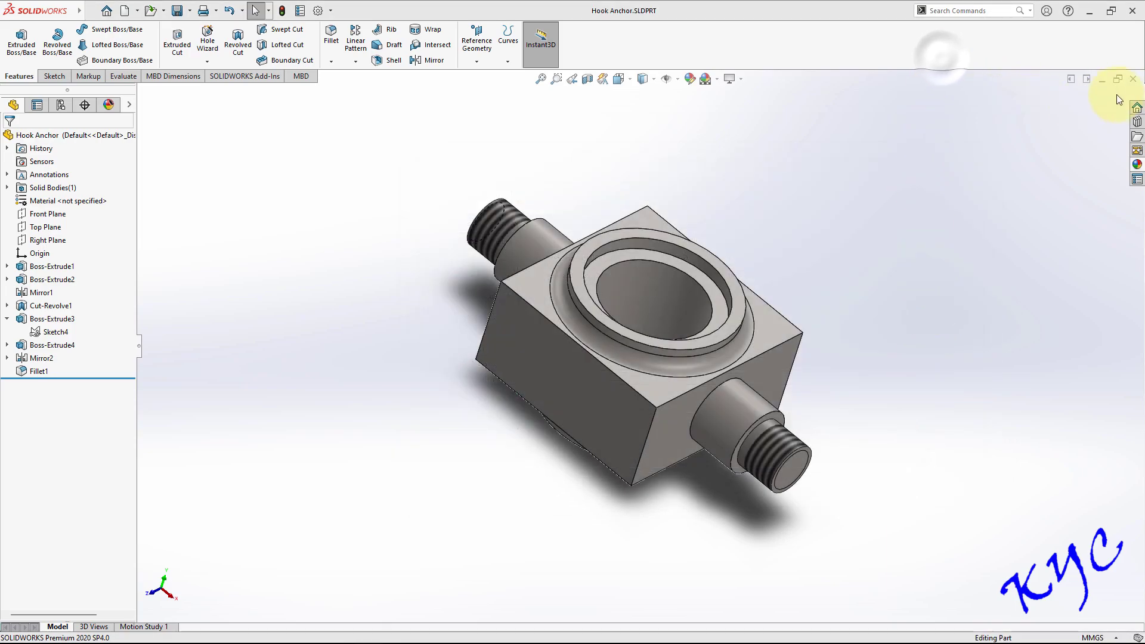
{"action": "left_click", "coordinate": [1133, 80]}
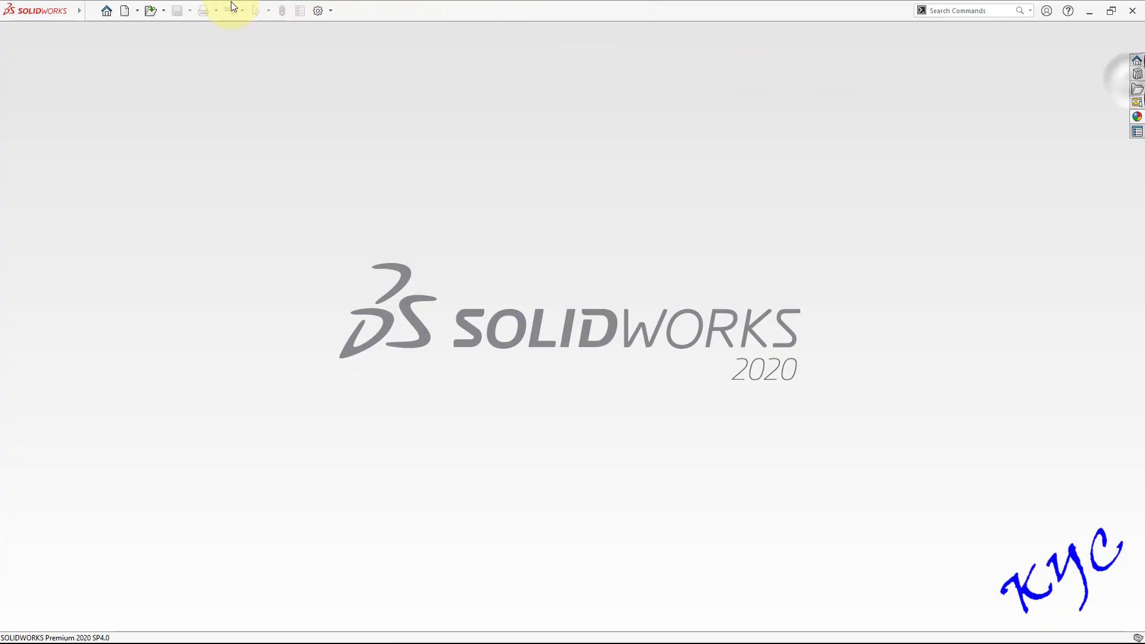
Step: Create a new part document and start a sketch on the Front Plane
{"action": "left_click", "coordinate": [125, 10]}
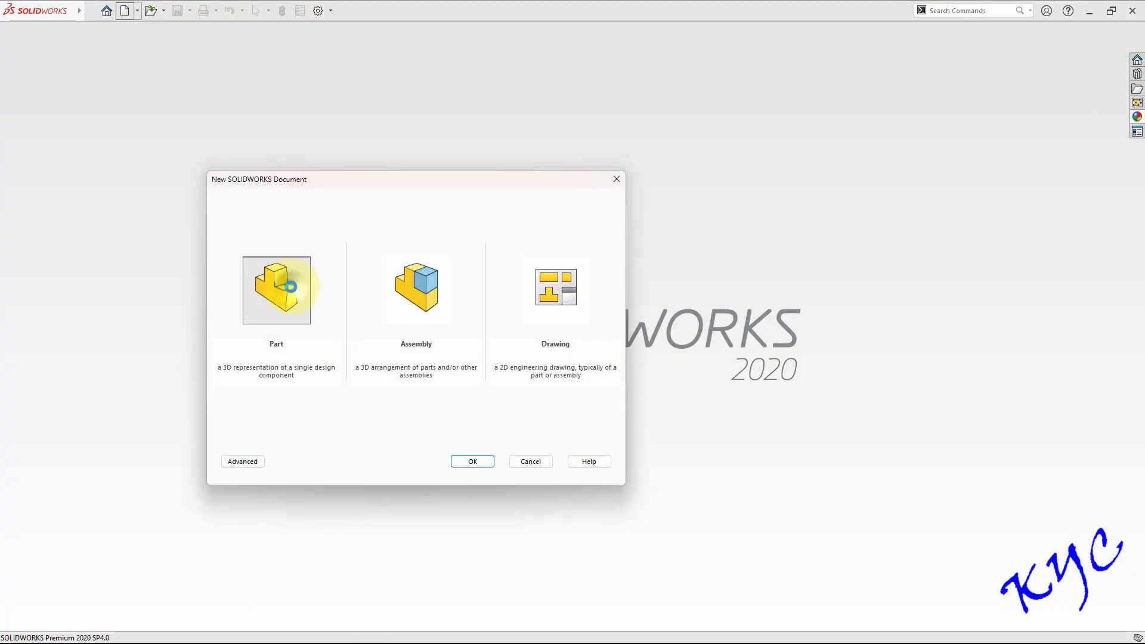
{"action": "double_click", "coordinate": [292, 289]}
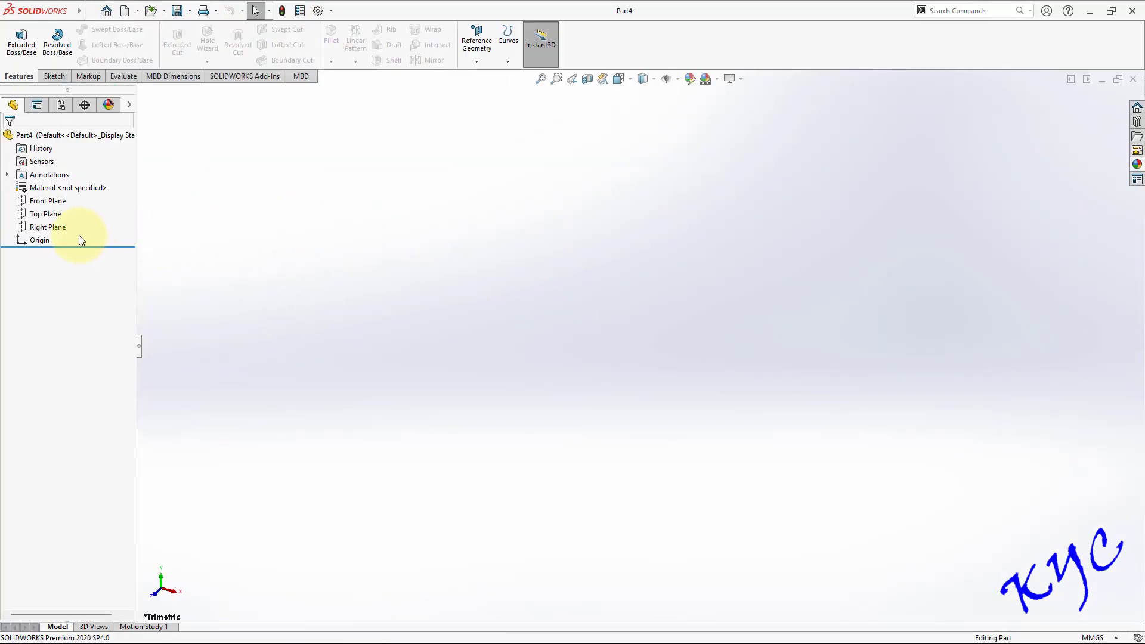
{"action": "right_click", "coordinate": [48, 201]}
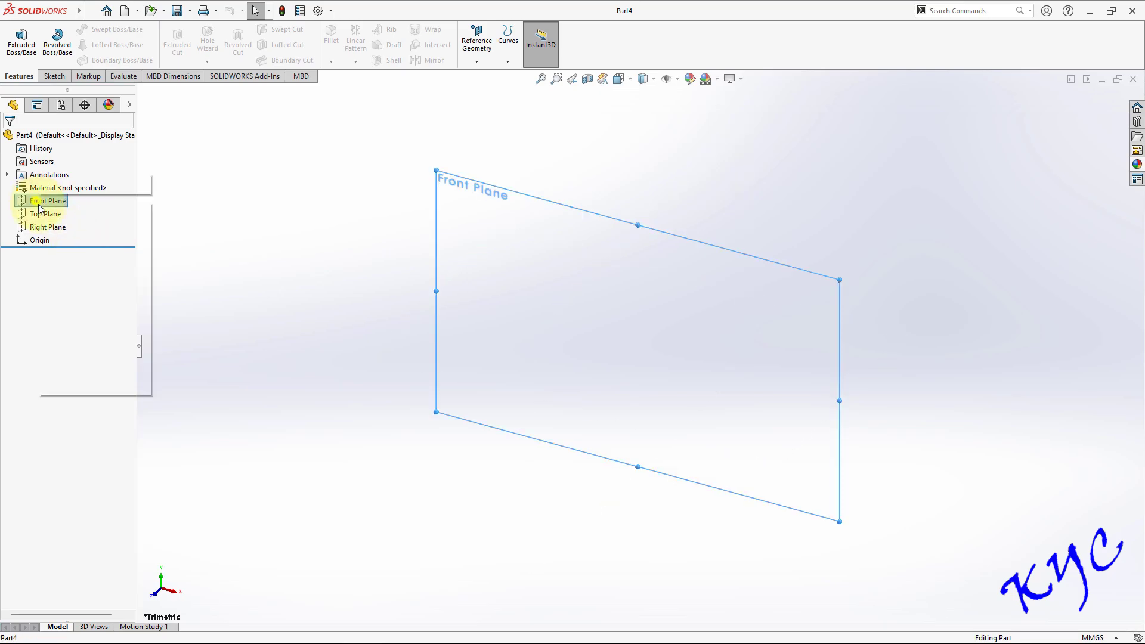
{"action": "left_click", "coordinate": [47, 183]}
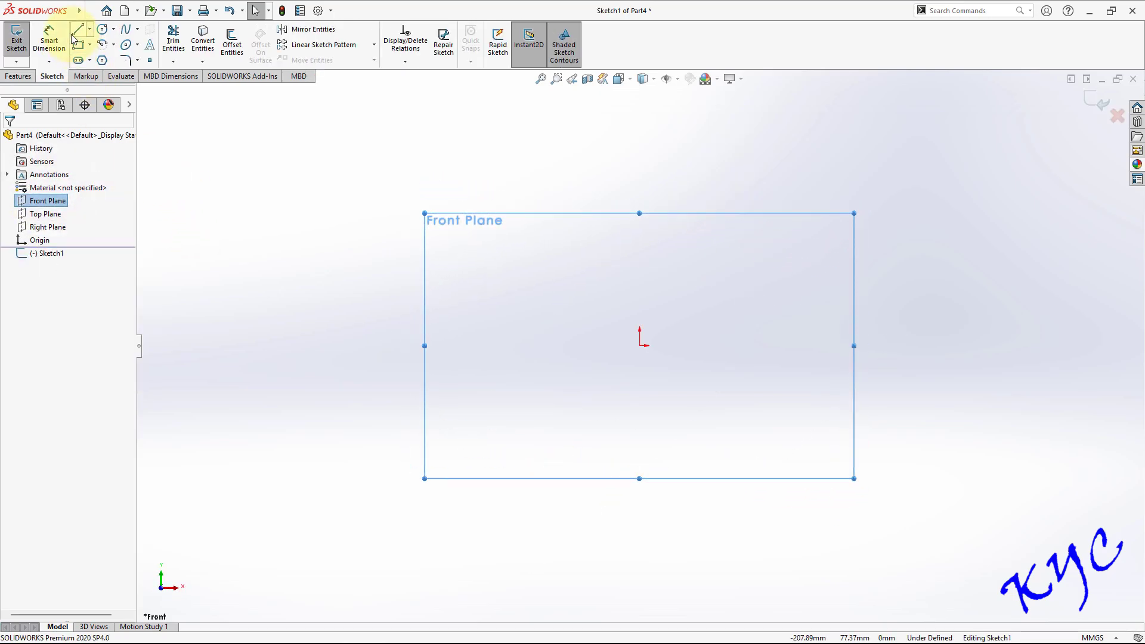
Step: Draw a short horizontal centerline from the origin toward positive X
{"action": "left_click", "coordinate": [89, 30]}
{"action": "left_click", "coordinate": [102, 59]}
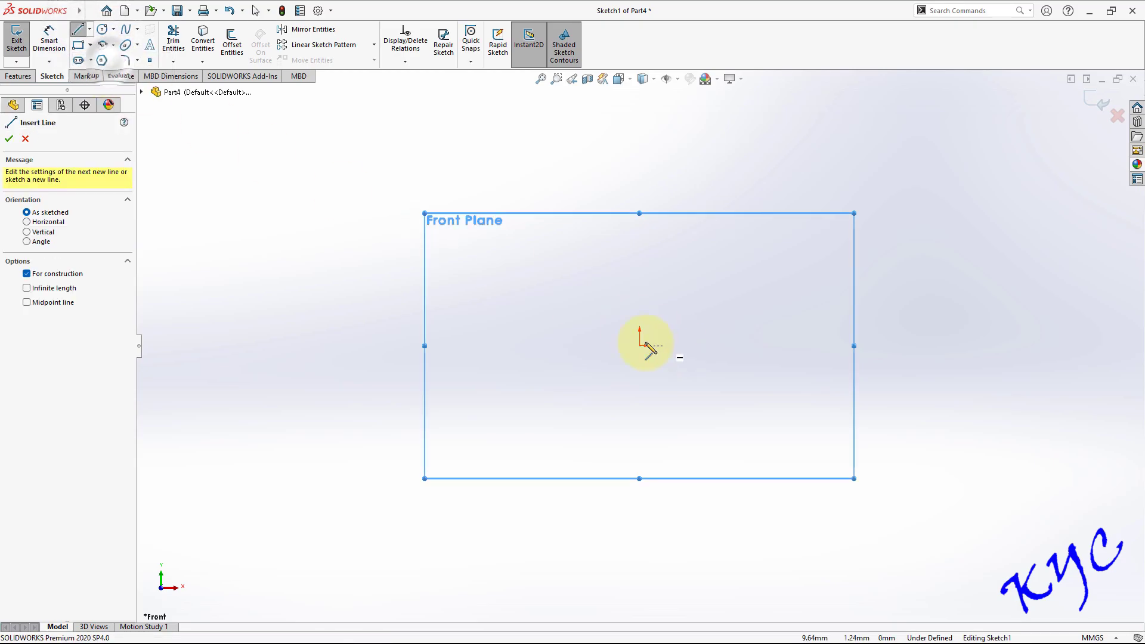
{"action": "left_click", "coordinate": [640, 346]}
{"action": "double_click", "coordinate": [711, 346]}
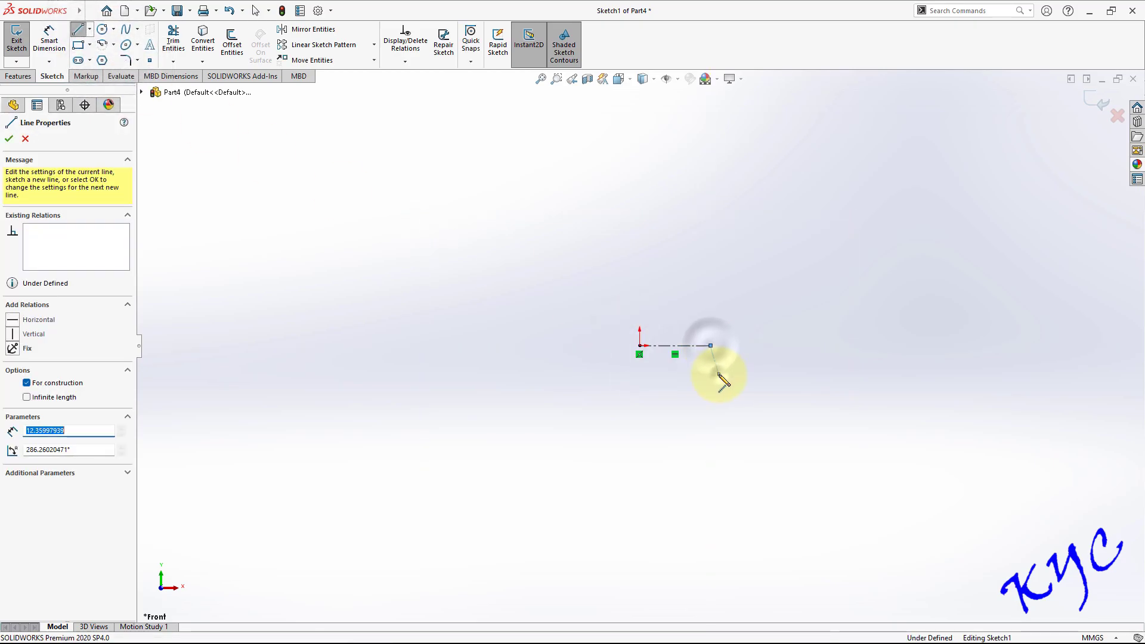
Step: Draw a closed L-shaped profile about 23 mm above the centerline, with its short left edge about 15 mm high
{"action": "left_click", "coordinate": [90, 29]}
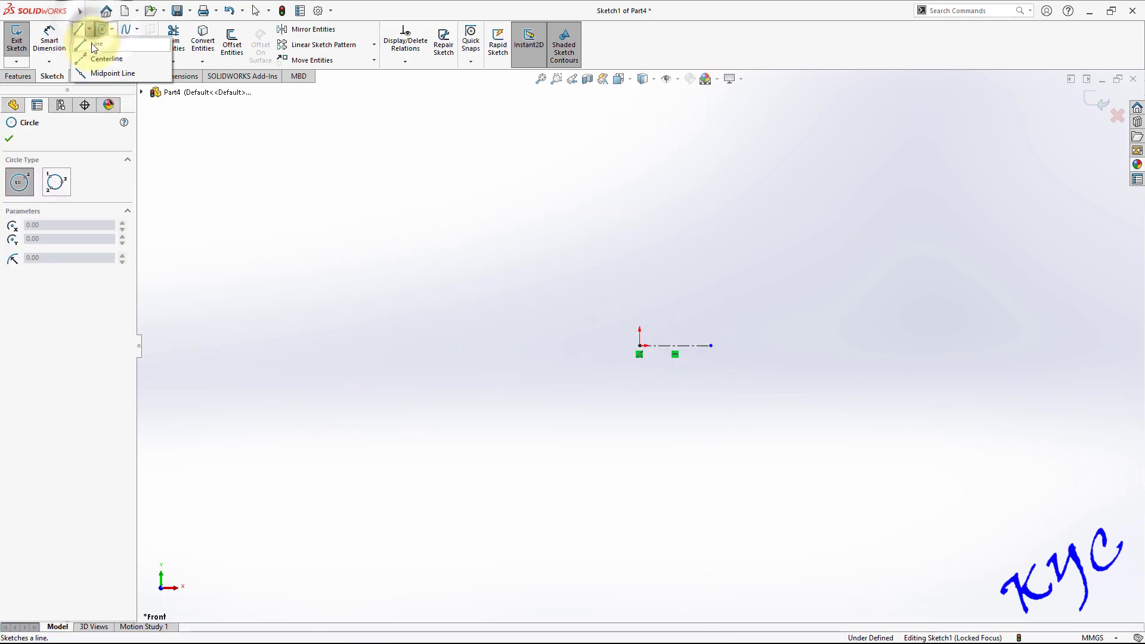
{"action": "left_click", "coordinate": [101, 45]}
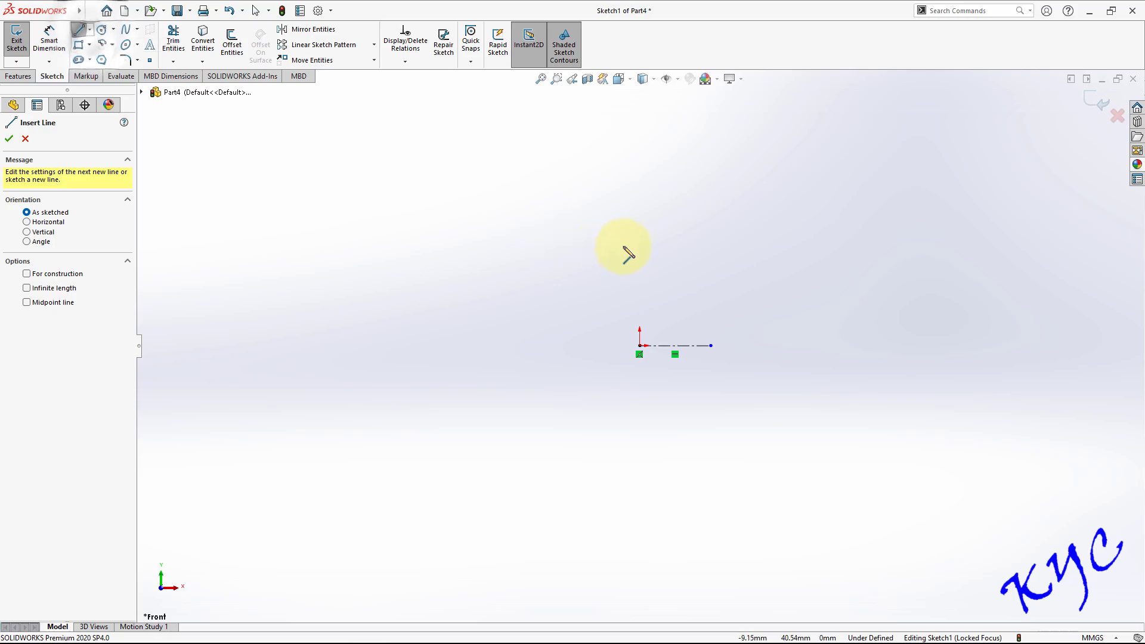
{"action": "left_click", "coordinate": [640, 291]}
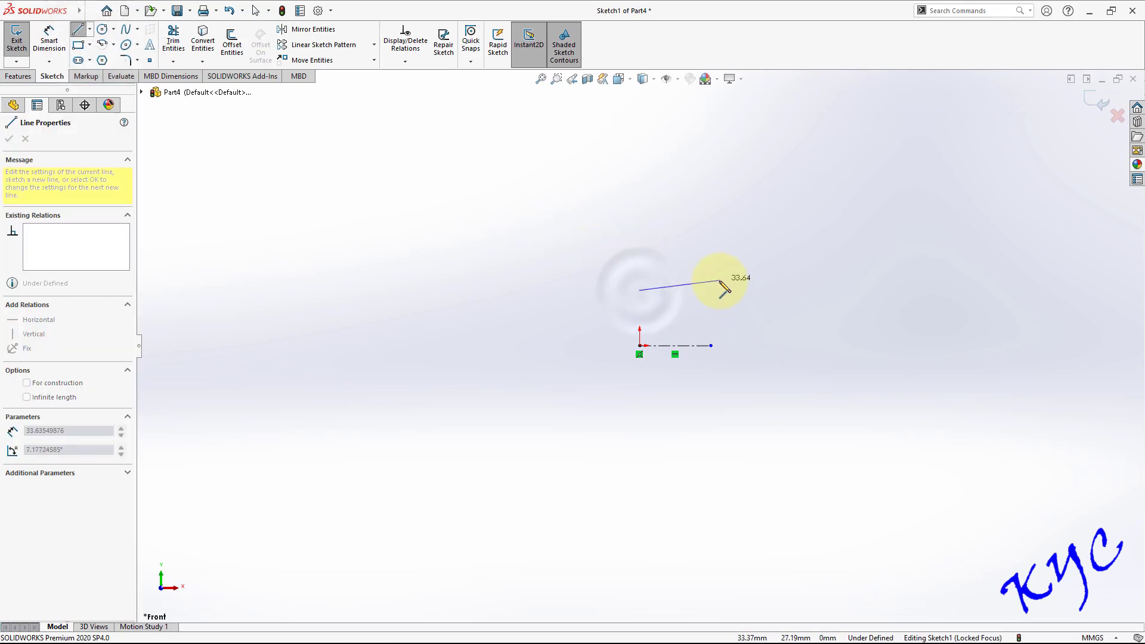
{"action": "left_click", "coordinate": [714, 290]}
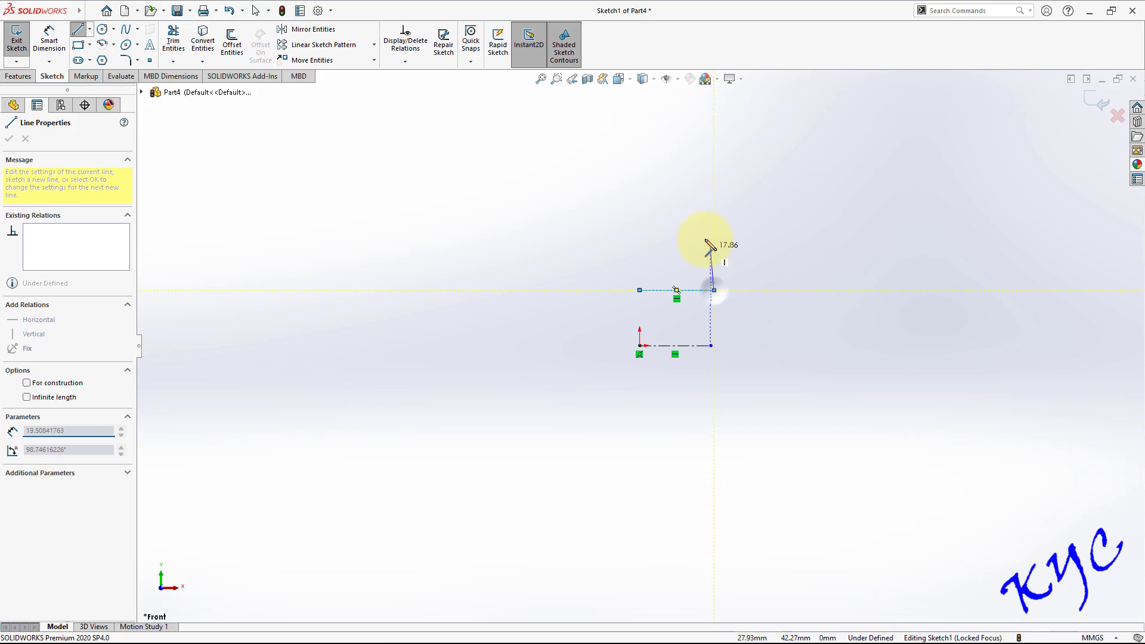
{"action": "left_click", "coordinate": [714, 200]}
{"action": "left_click", "coordinate": [677, 199]}
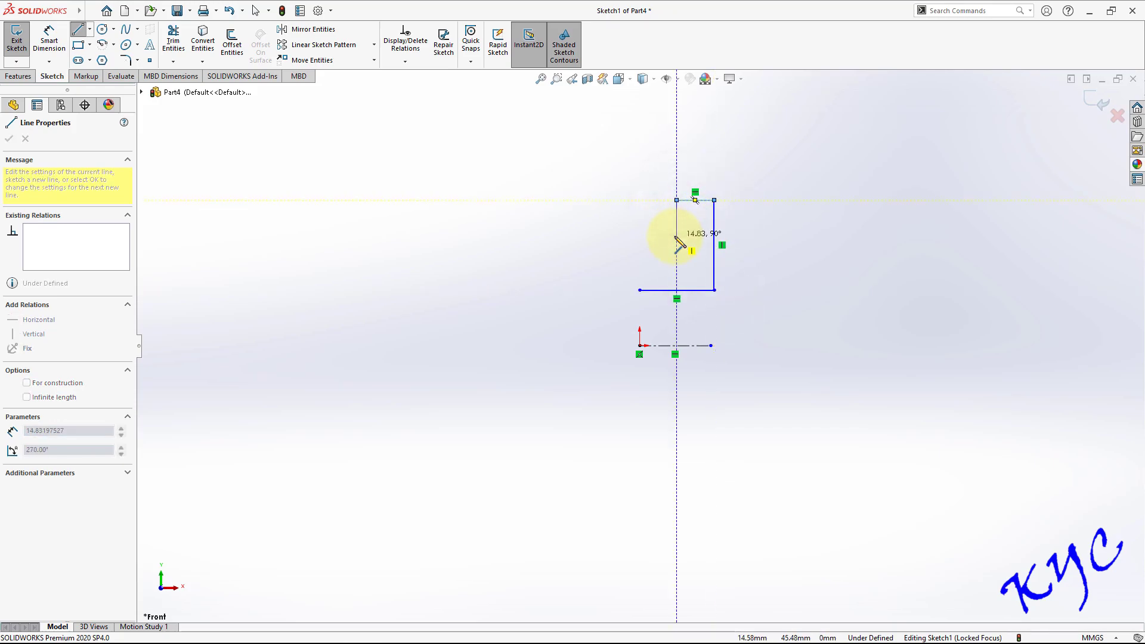
{"action": "left_click", "coordinate": [677, 254]}
{"action": "left_click", "coordinate": [640, 255]}
{"action": "left_click", "coordinate": [639, 291]}
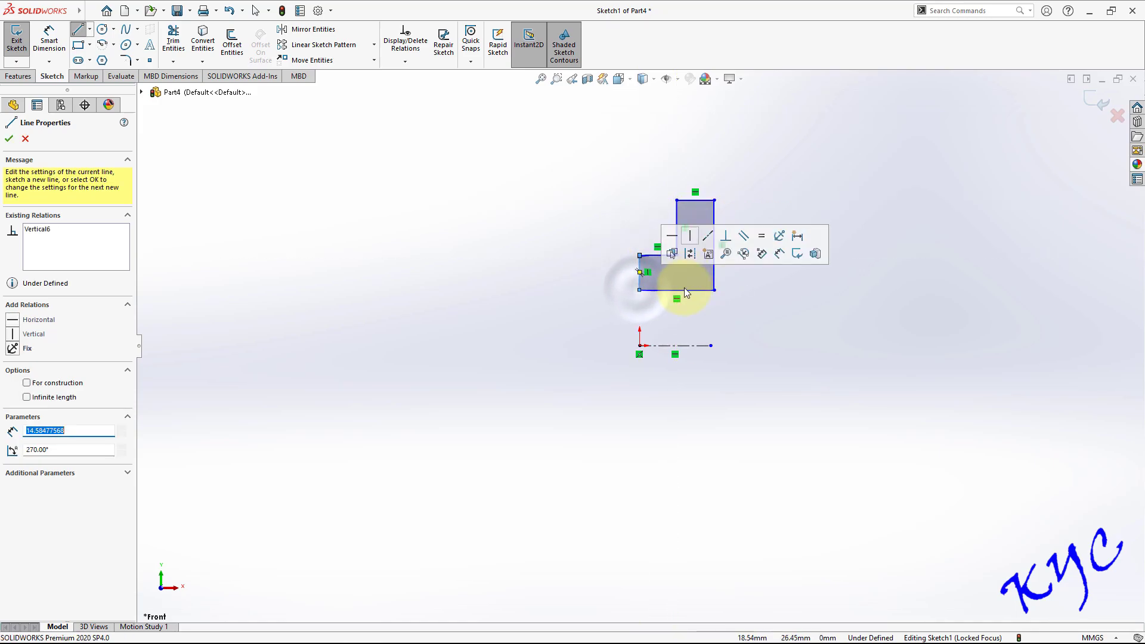
{"action": "key", "text": "Escape"}
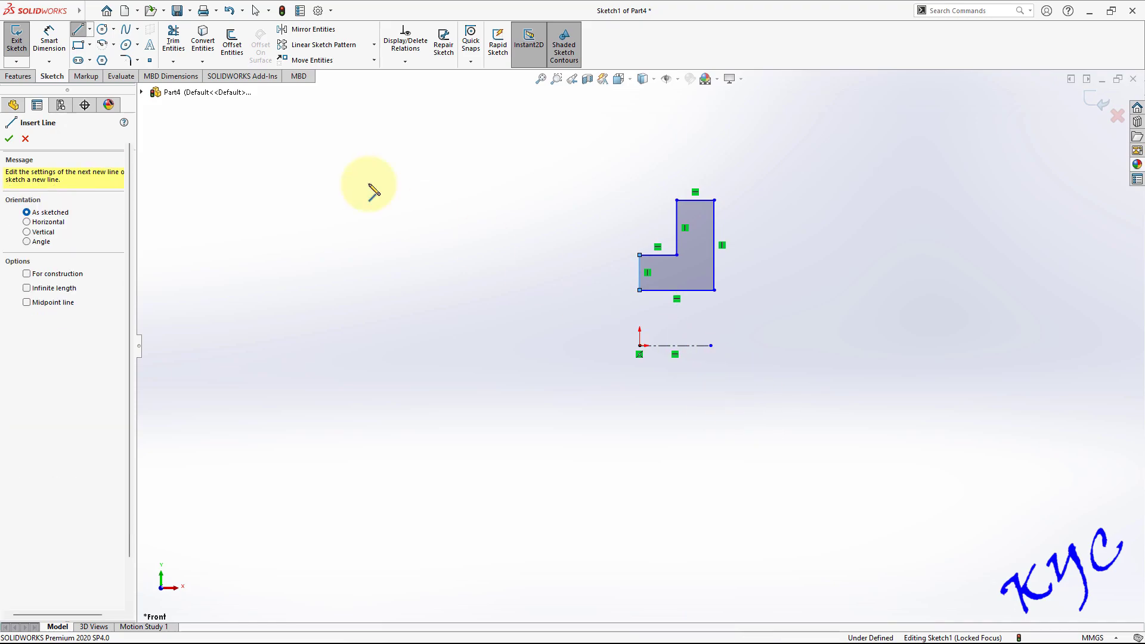
Step: Dimension the distance from the profile's lower edge to the centerline as 8 mm
{"action": "left_click", "coordinate": [48, 40]}
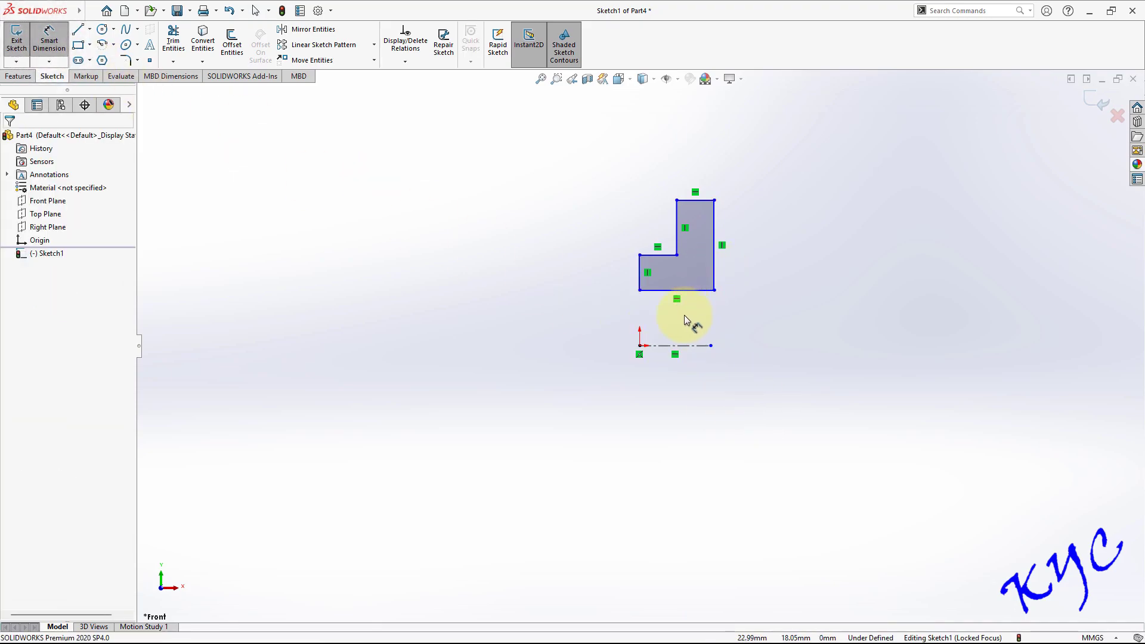
{"action": "left_click", "coordinate": [686, 291]}
{"action": "left_click", "coordinate": [693, 345]}
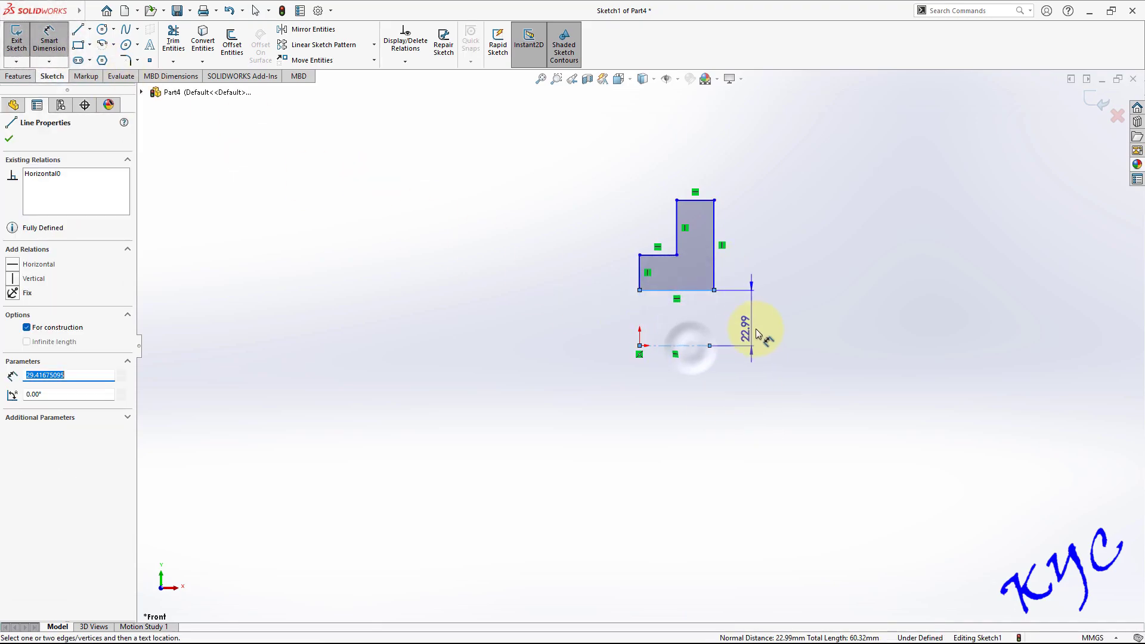
{"action": "left_click", "coordinate": [774, 328]}
{"action": "type", "text": "8"}
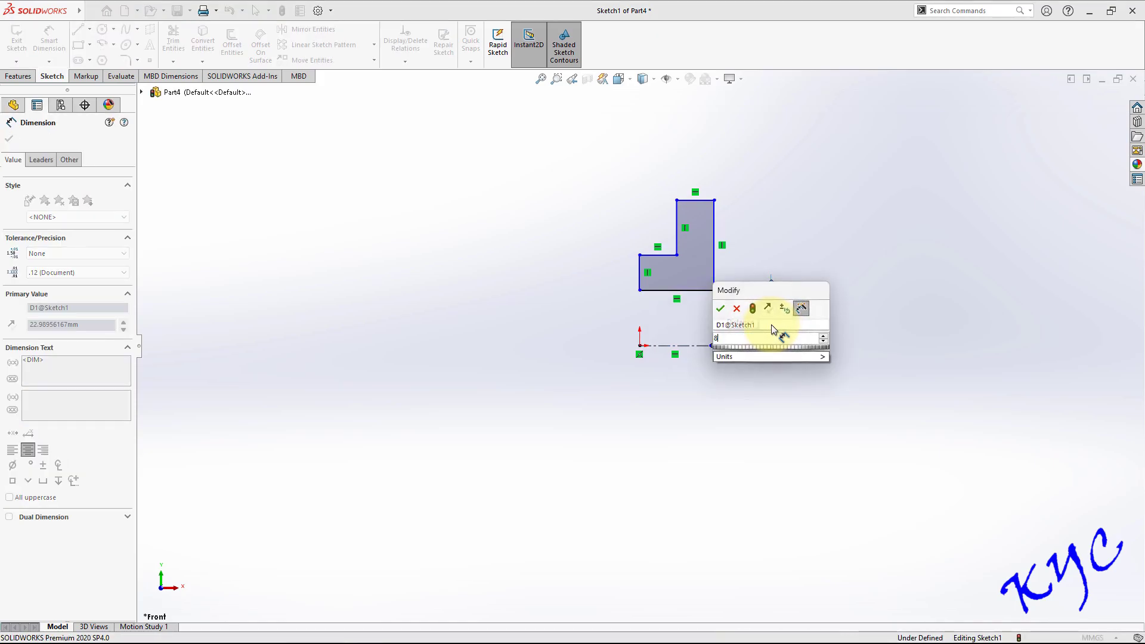
{"action": "key", "text": "Return"}
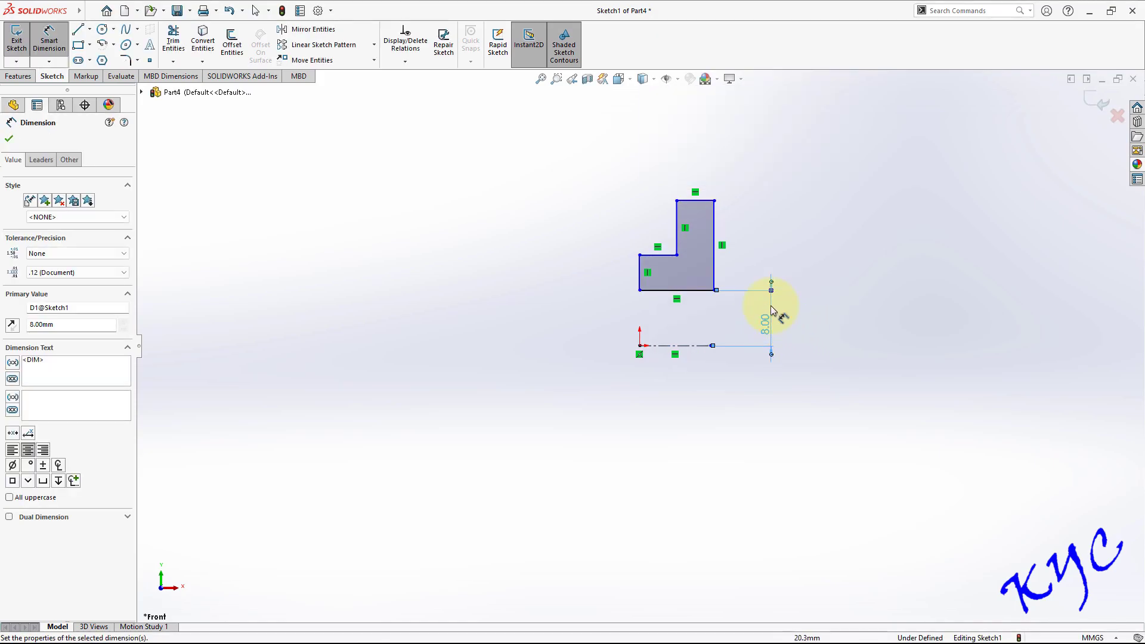
Step: Dimension the step edge at 12.5 mm and the profile's top edge at 26 mm from the centerline
{"action": "left_click", "coordinate": [659, 261]}
{"action": "left_click", "coordinate": [660, 346]}
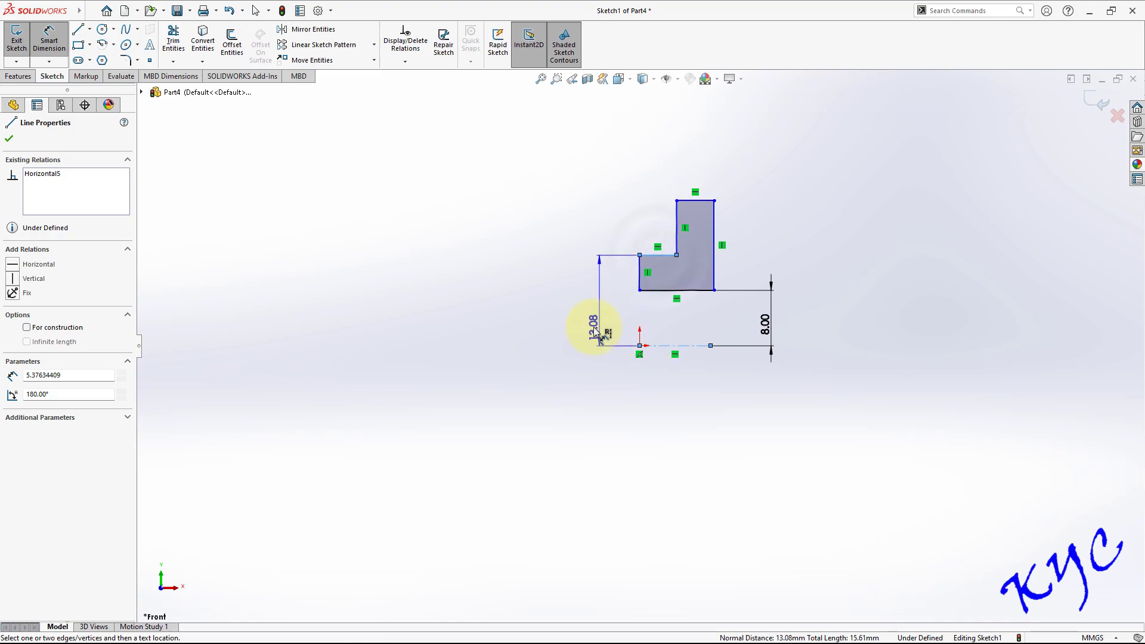
{"action": "left_click", "coordinate": [585, 312]}
{"action": "type", "text": "12.5"}
{"action": "key", "text": "Return"}
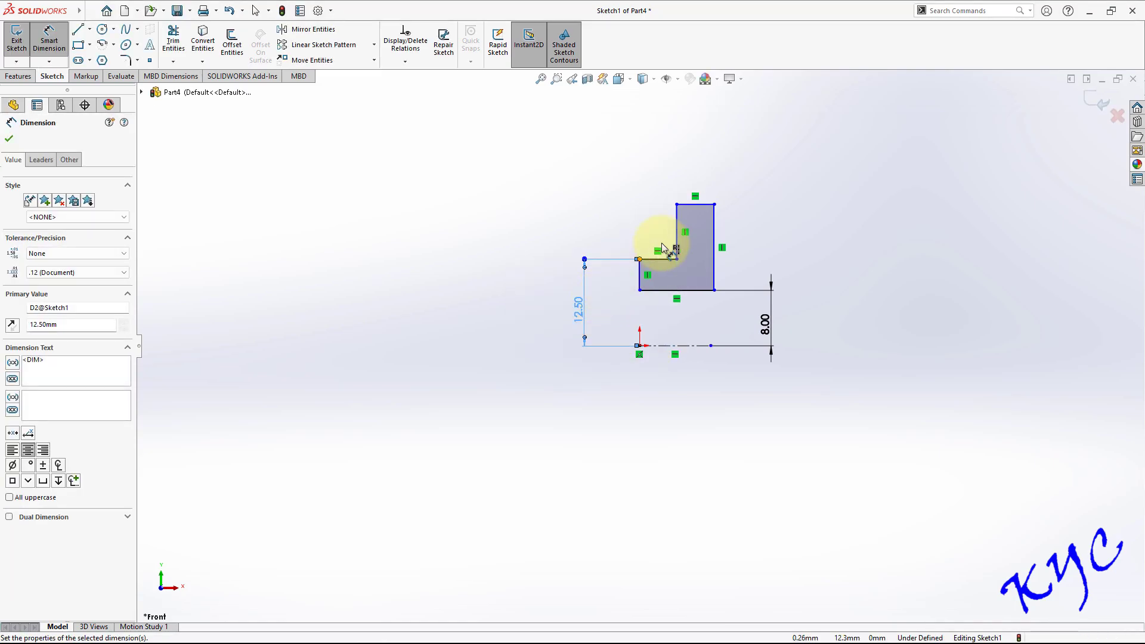
{"action": "left_click", "coordinate": [701, 205]}
{"action": "left_click", "coordinate": [662, 346]}
{"action": "left_click", "coordinate": [527, 292]}
{"action": "type", "text": "26"}
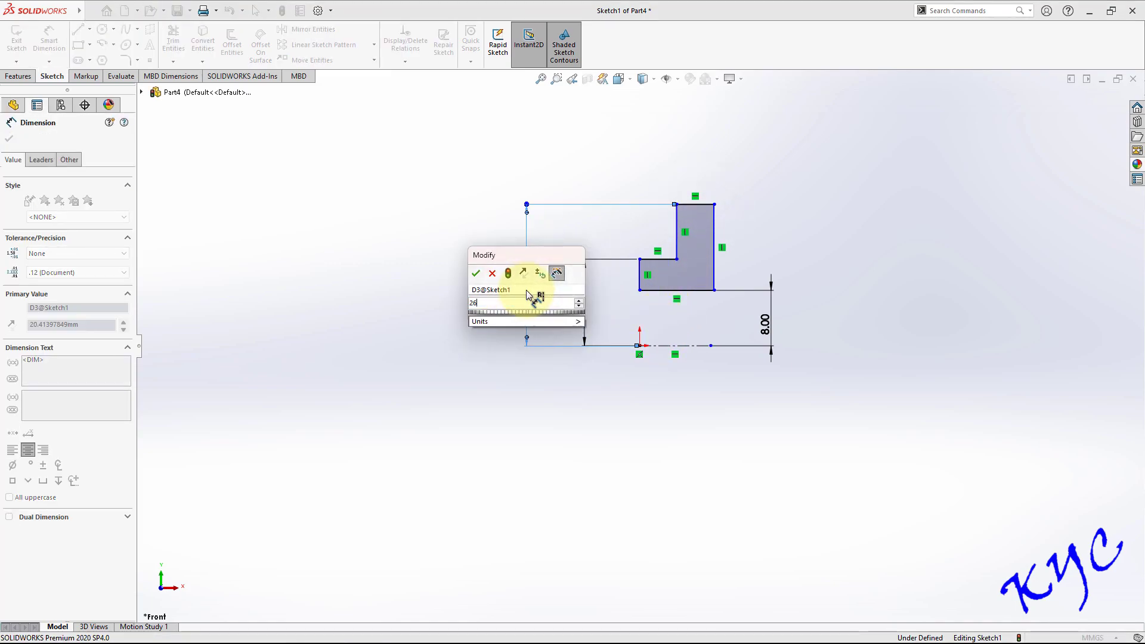
{"action": "key", "text": "Return"}
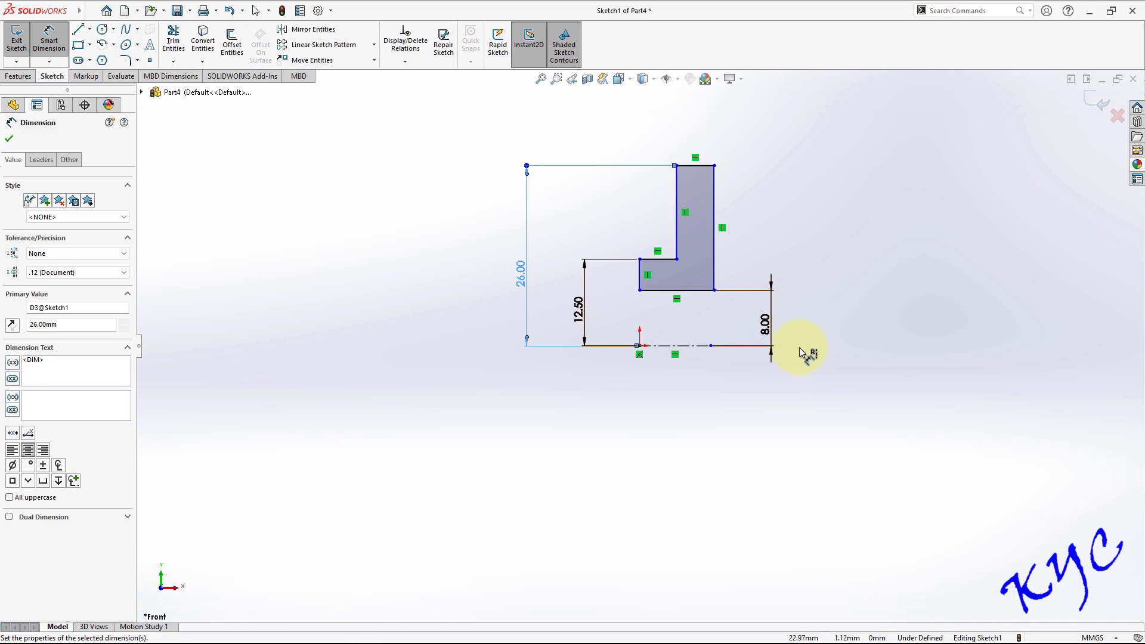
Step: Set the width of the profile's top edge to 5 mm and the step edge to 7 mm
{"action": "left_click", "coordinate": [699, 170]}
{"action": "left_click", "coordinate": [699, 136]}
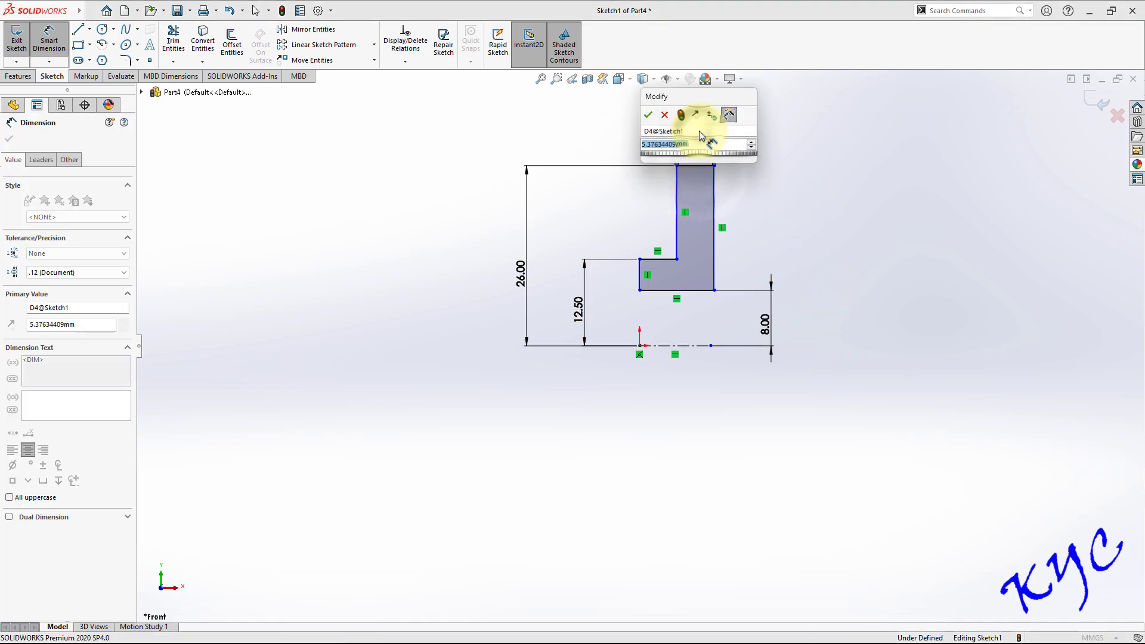
{"action": "type", "text": "5"}
{"action": "key", "text": "Return"}
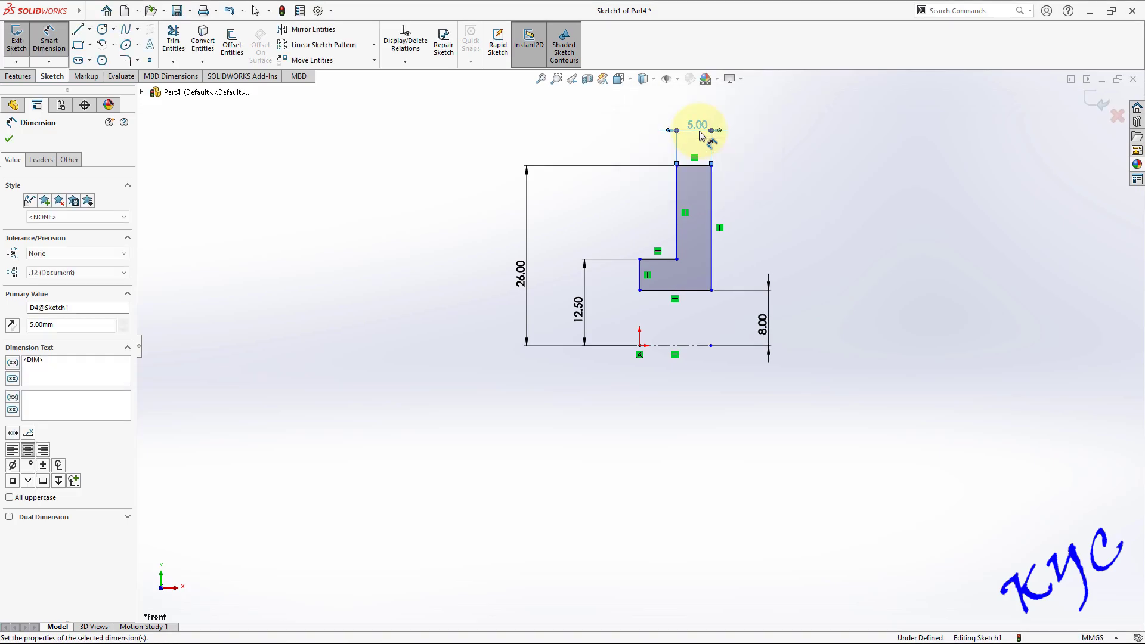
{"action": "left_click", "coordinate": [670, 261]}
{"action": "left_click", "coordinate": [650, 226]}
{"action": "type", "text": "7"}
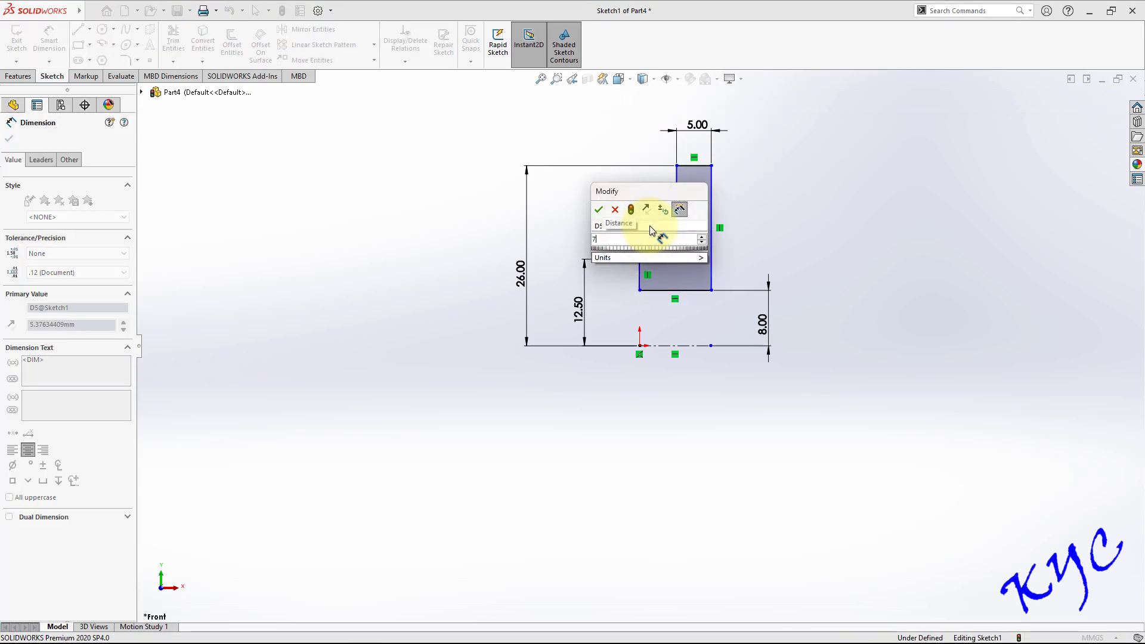
{"action": "key", "text": "Return"}
{"action": "key", "text": "Escape"}
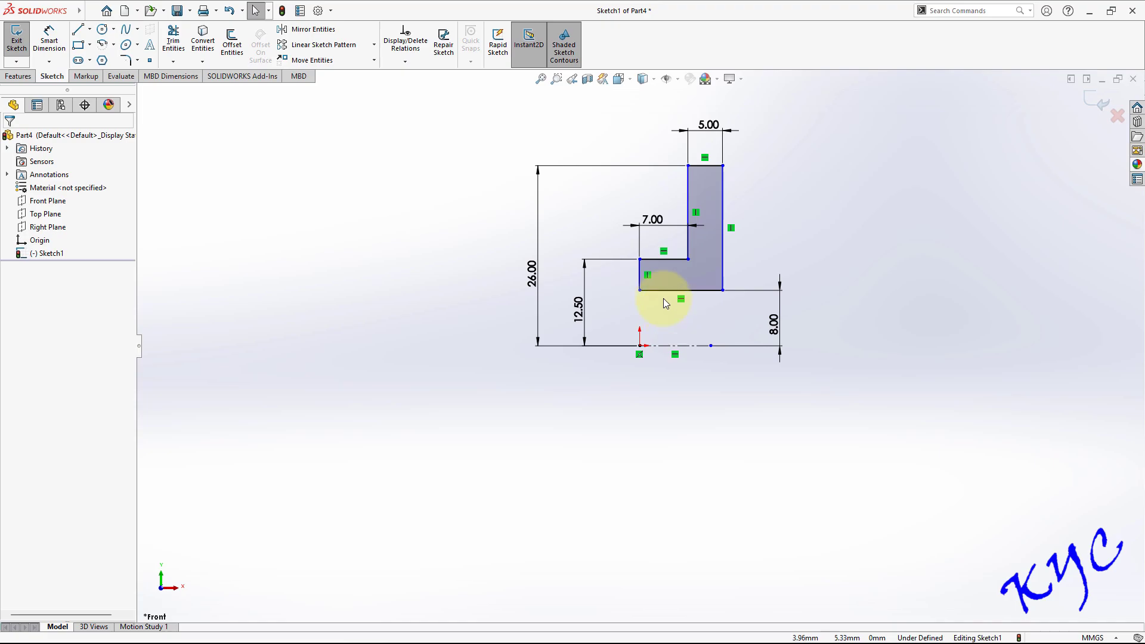
{"action": "left_click", "coordinate": [638, 281]}
{"action": "left_click", "coordinate": [640, 346], "text": "ctrl"}
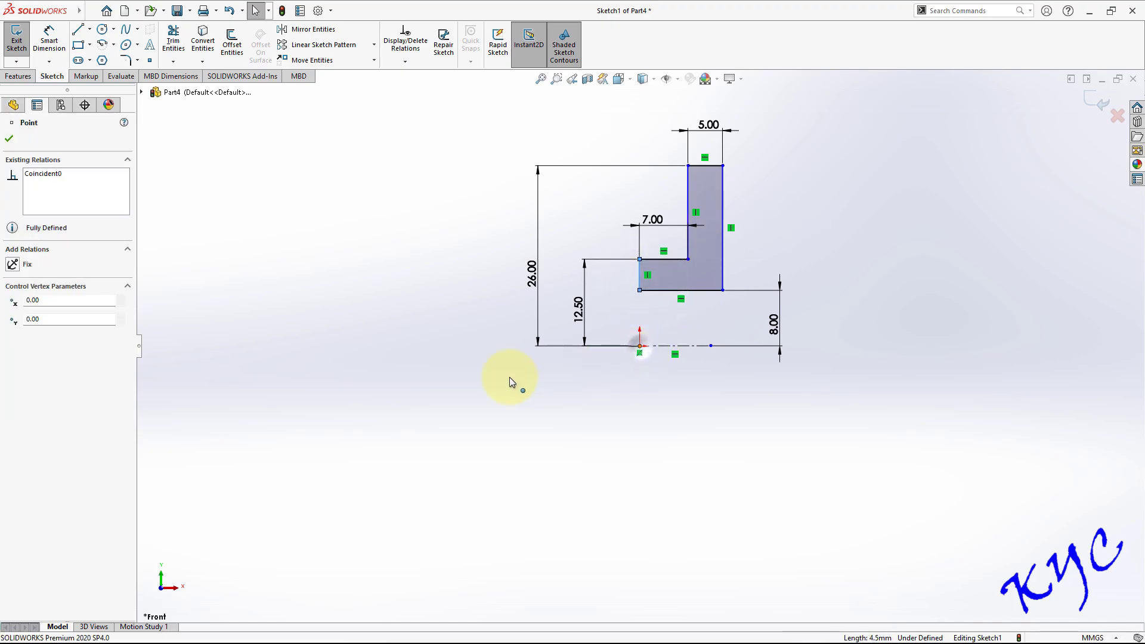
{"action": "left_click", "coordinate": [533, 418]}
Step: Add a vertical relation between the profile's lower-left corner and the origin
{"action": "left_click", "coordinate": [640, 290]}
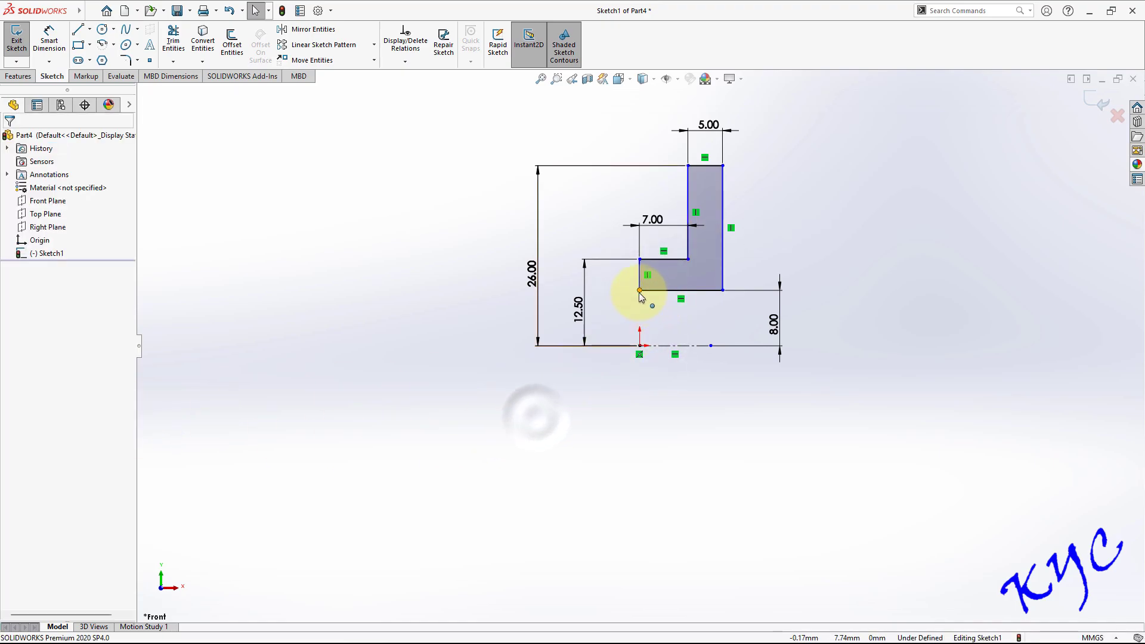
{"action": "left_click", "coordinate": [639, 346], "text": "ctrl"}
{"action": "left_click", "coordinate": [13, 346]}
{"action": "left_click", "coordinate": [708, 442]}
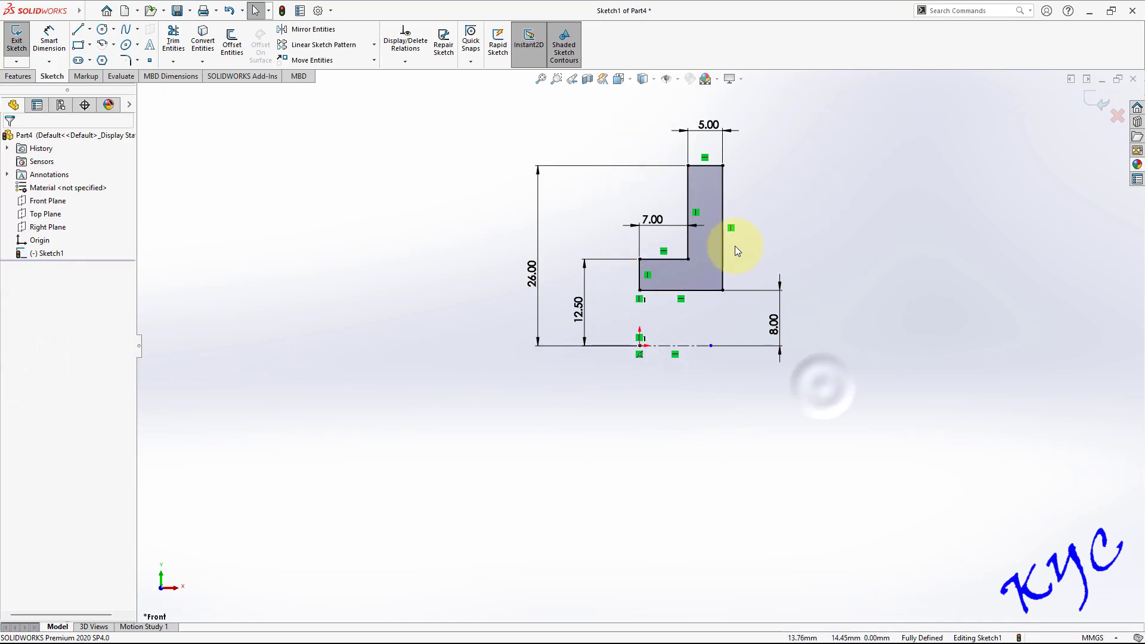
Step: Exit the sketch and revolve the profile 360 degrees about the centerline
{"action": "left_click", "coordinate": [1098, 107]}
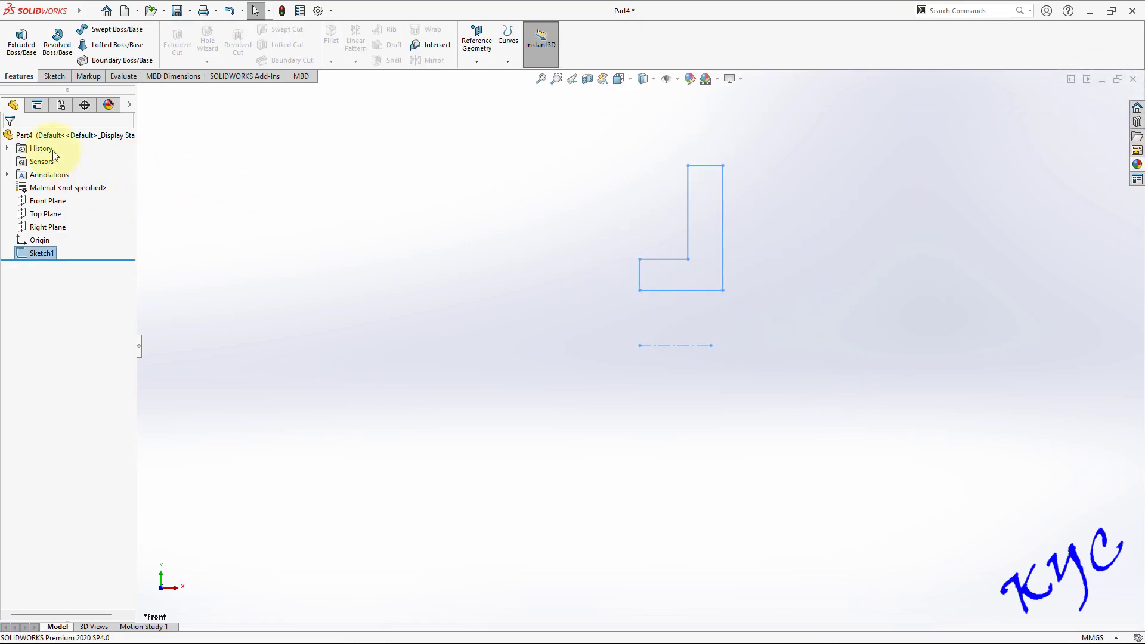
{"action": "left_click", "coordinate": [50, 49]}
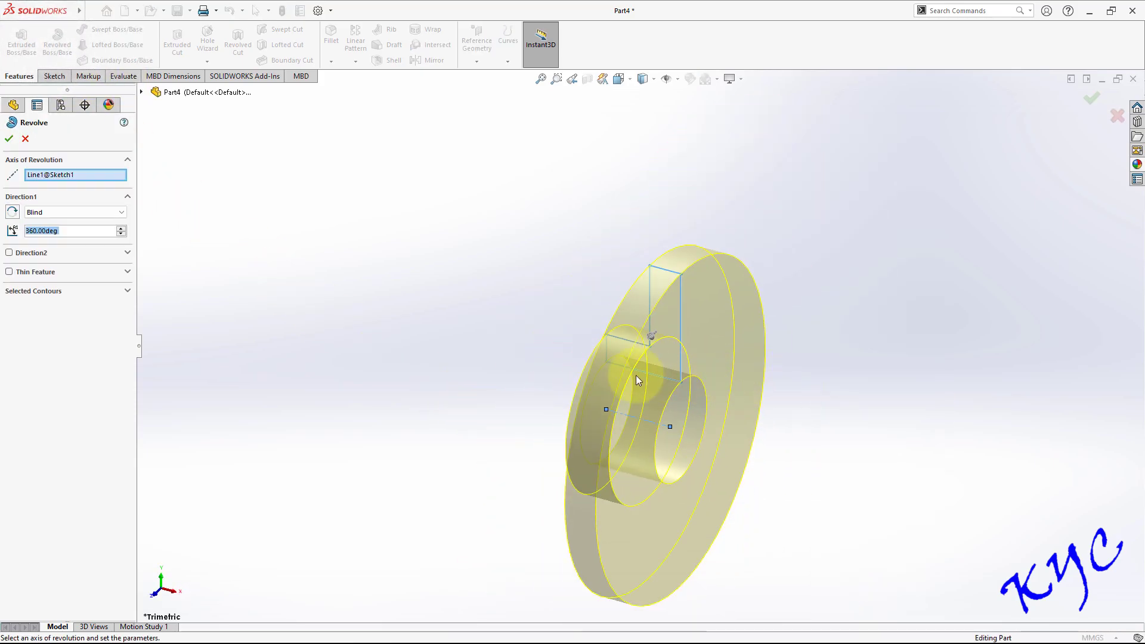
{"action": "scroll", "coordinate": [596, 381], "scroll_direction": "down", "scroll_amount": 2}
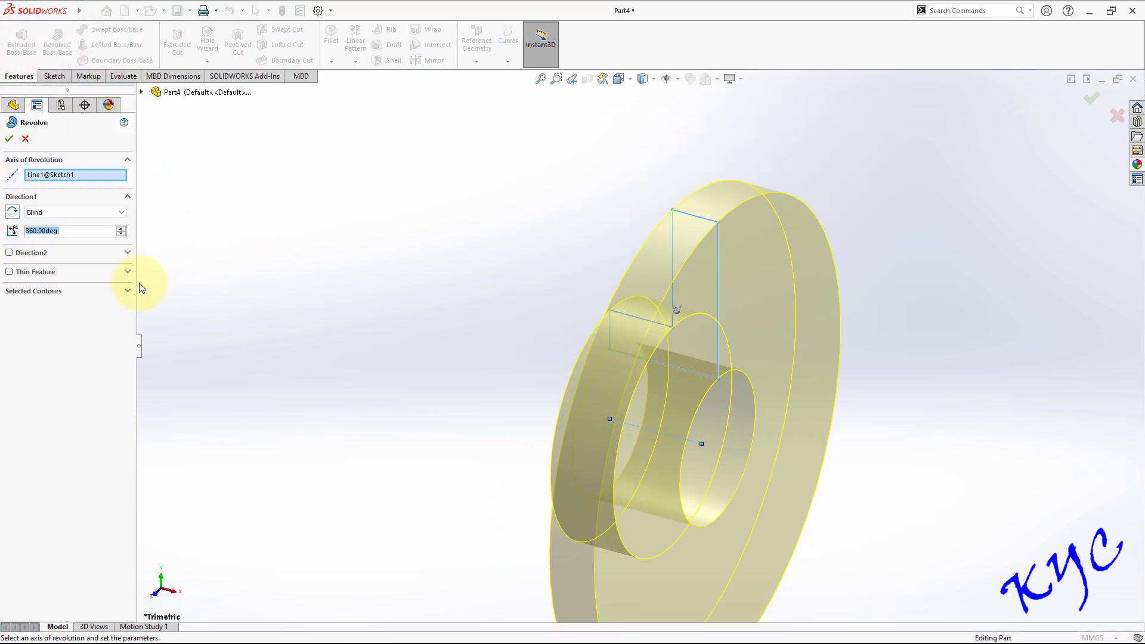
{"action": "left_click", "coordinate": [8, 139]}
Step: Set up an ISO M6 tapped hole through all and start its 3D position sketch on the flange's flat face
{"action": "middle_click_drag", "start_coordinate": [840, 302], "coordinate": [664, 364]}
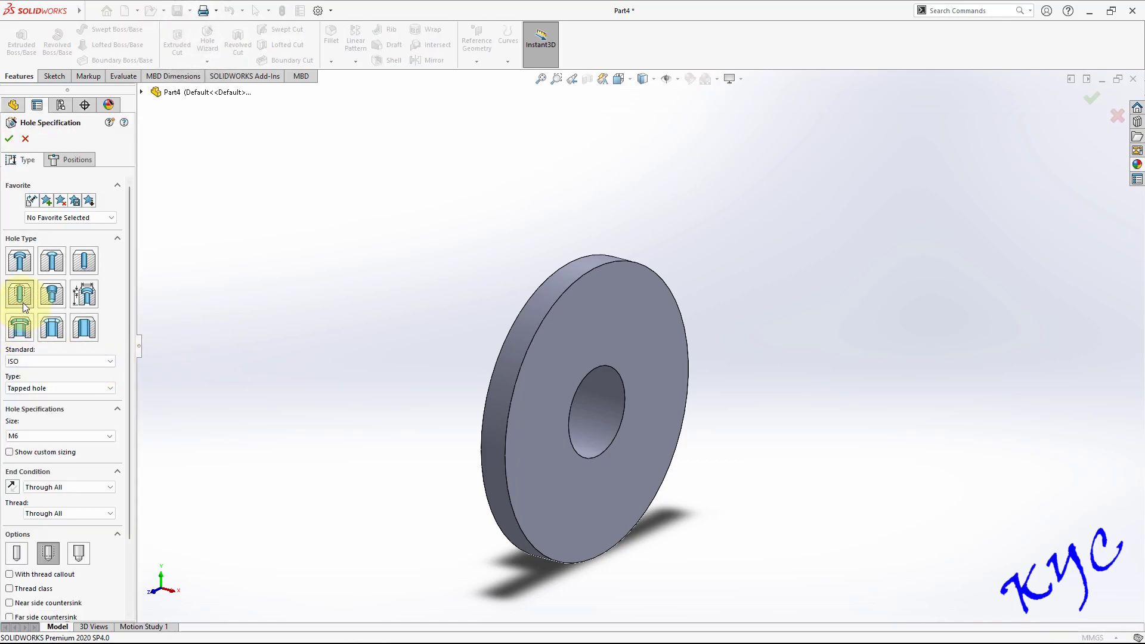
{"action": "scroll", "coordinate": [127, 306], "scroll_direction": "down", "scroll_amount": 3}
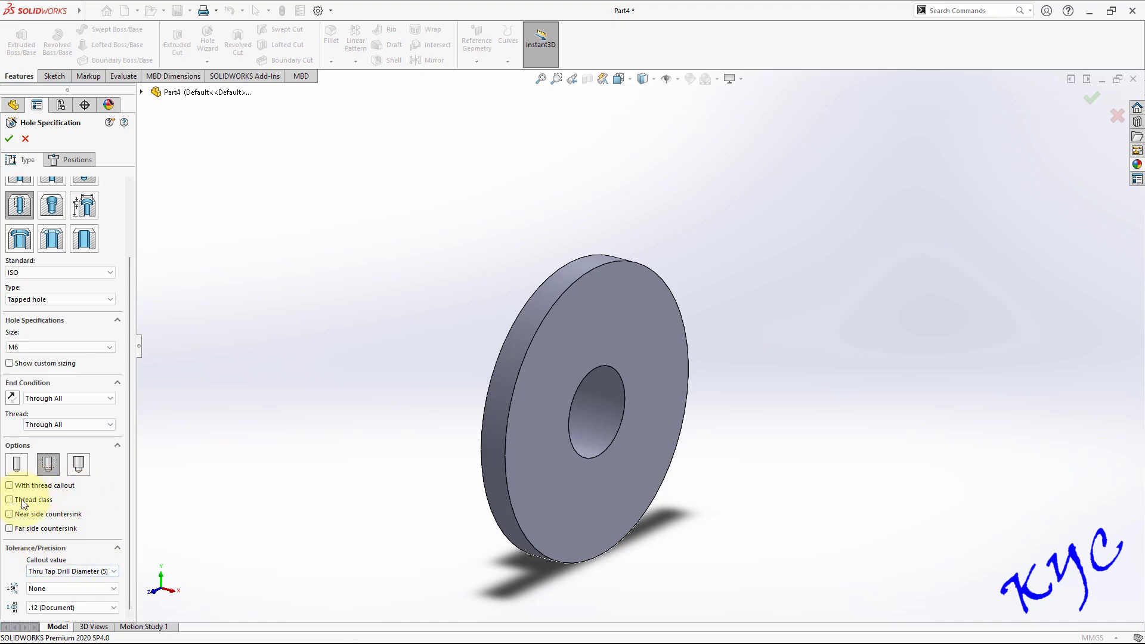
{"action": "left_click", "coordinate": [78, 159]}
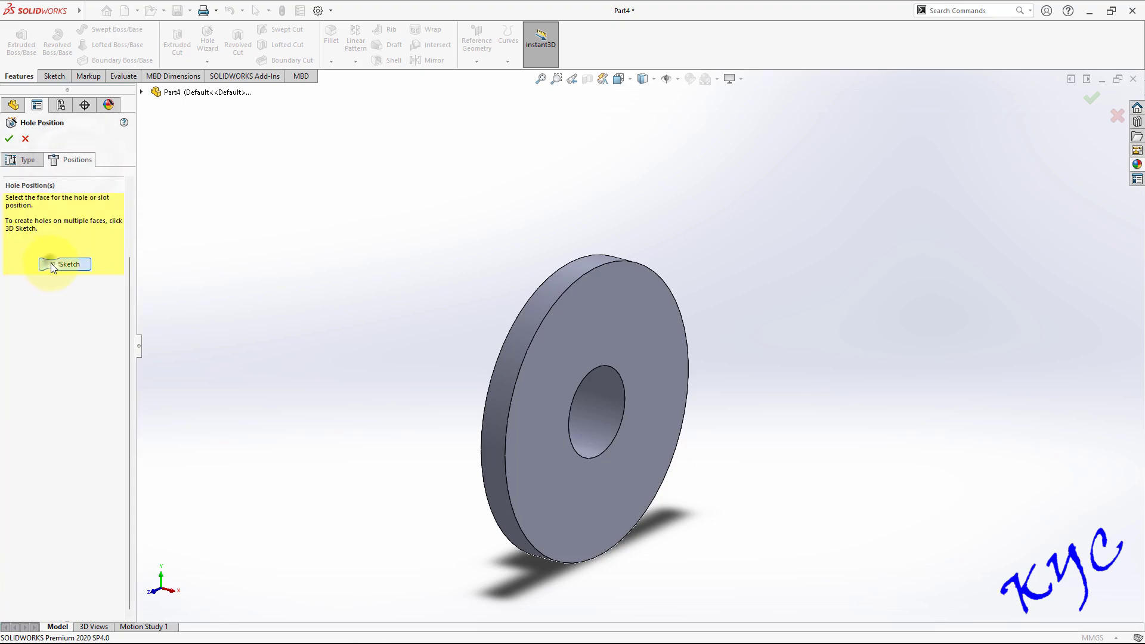
{"action": "left_click", "coordinate": [51, 264]}
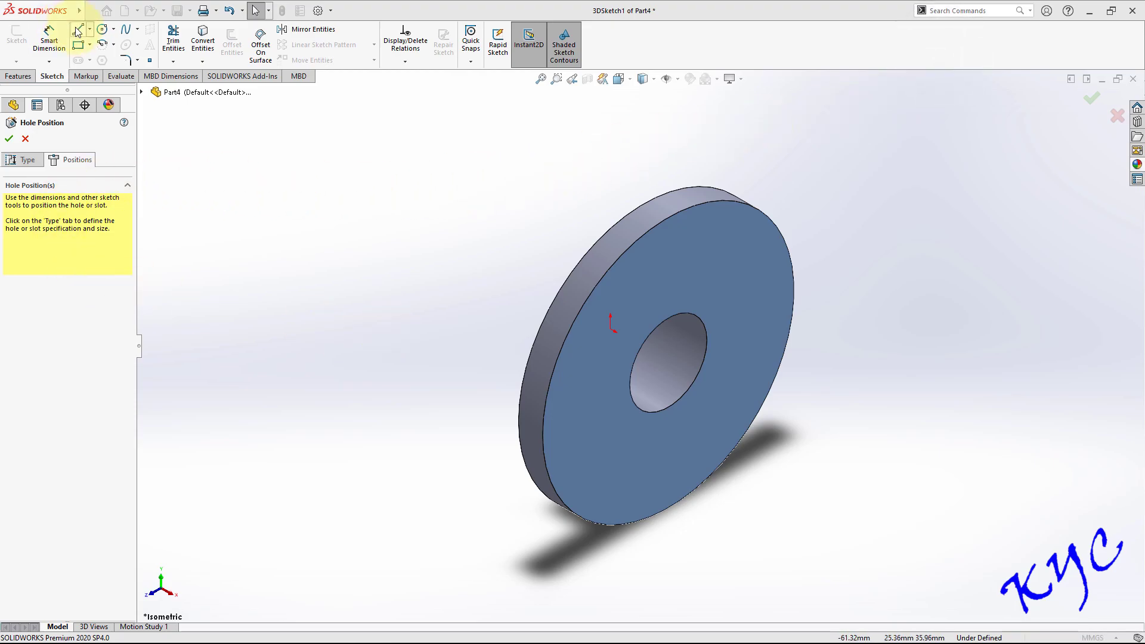
Step: Sketch a circle about 33 mm in diameter on the flange face, centred on the bore
{"action": "left_click", "coordinate": [102, 30]}
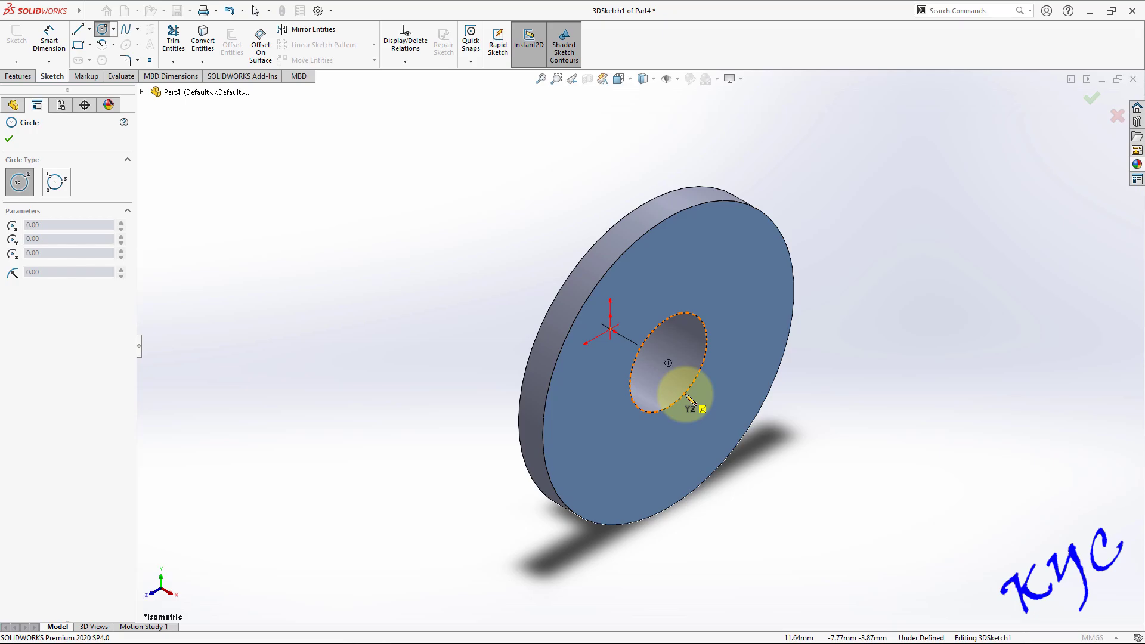
{"action": "left_click", "coordinate": [669, 363]}
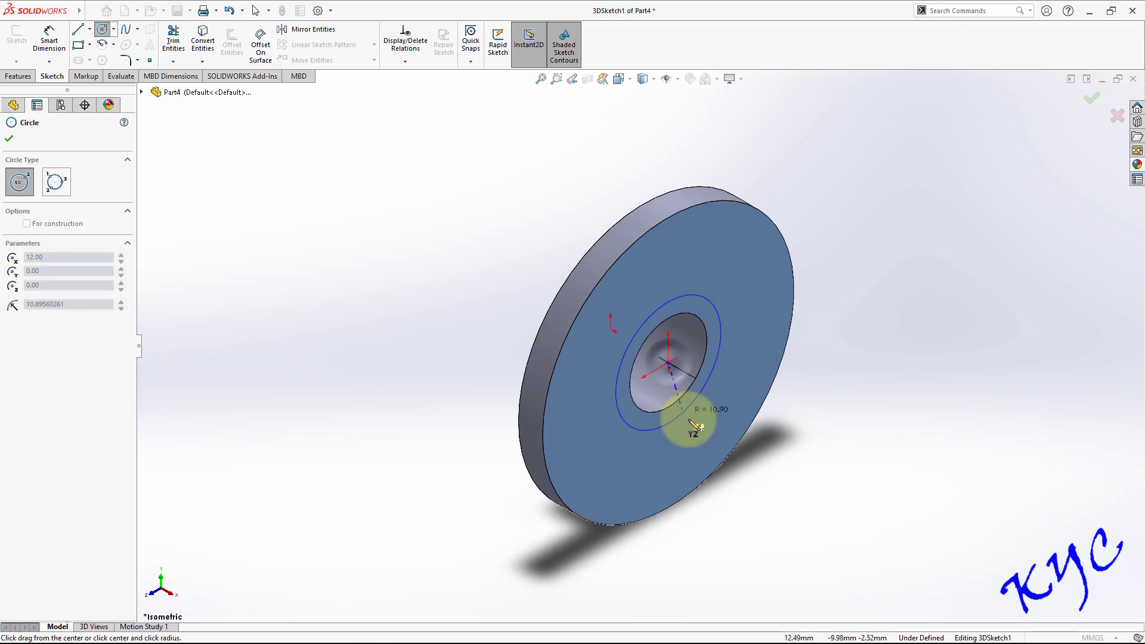
{"action": "left_click", "coordinate": [718, 430]}
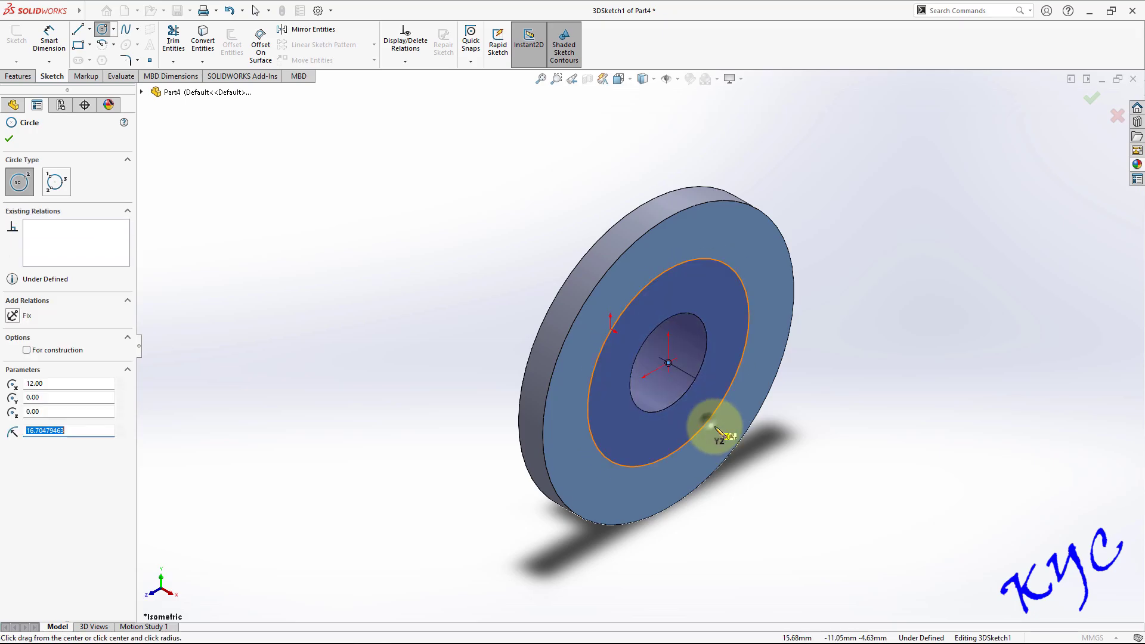
Step: Set the diameter of the circle on the flange face to 35 mm
{"action": "left_click", "coordinate": [49, 39]}
{"action": "left_click", "coordinate": [749, 316]}
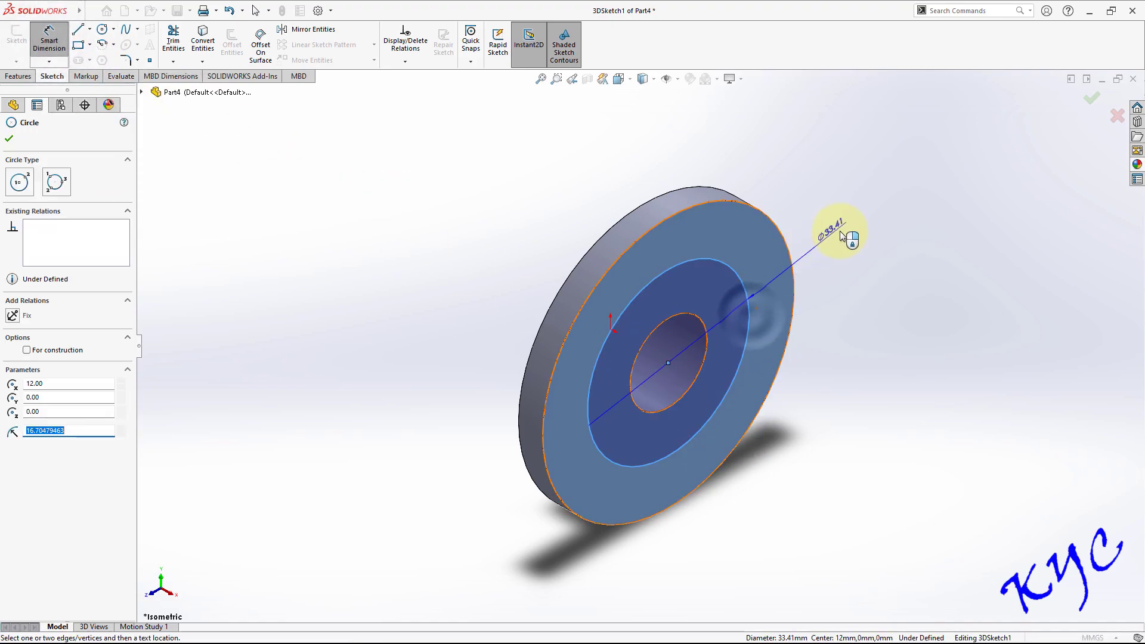
{"action": "left_click", "coordinate": [860, 233]}
{"action": "type", "text": "35"}
{"action": "key", "text": "Return"}
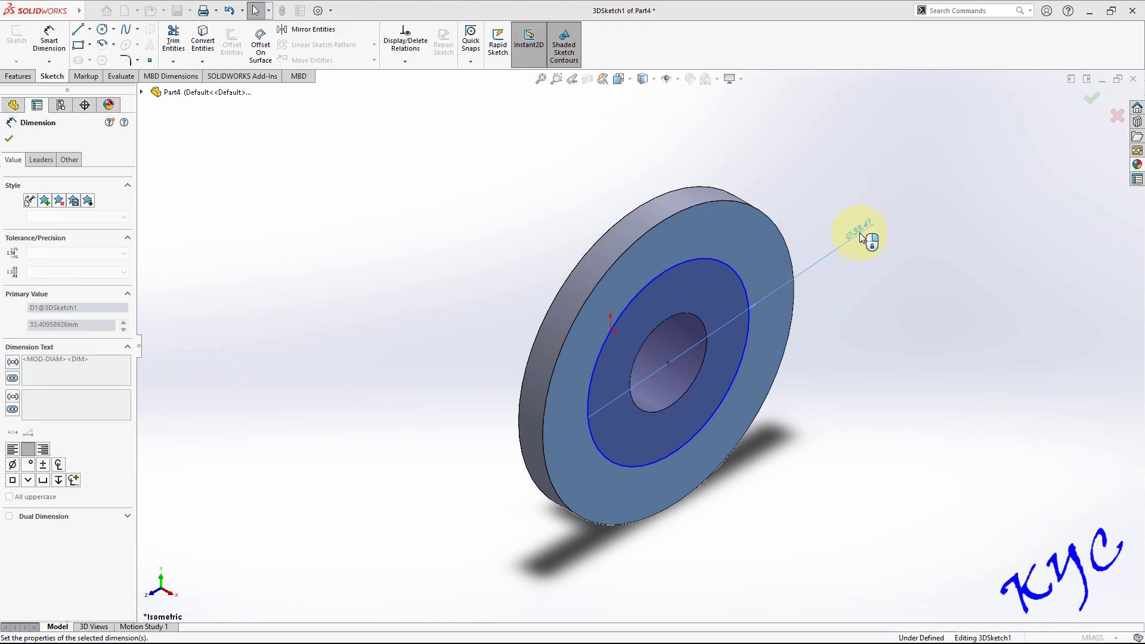
{"action": "scroll", "coordinate": [859, 396], "scroll_direction": "down", "scroll_amount": 3}
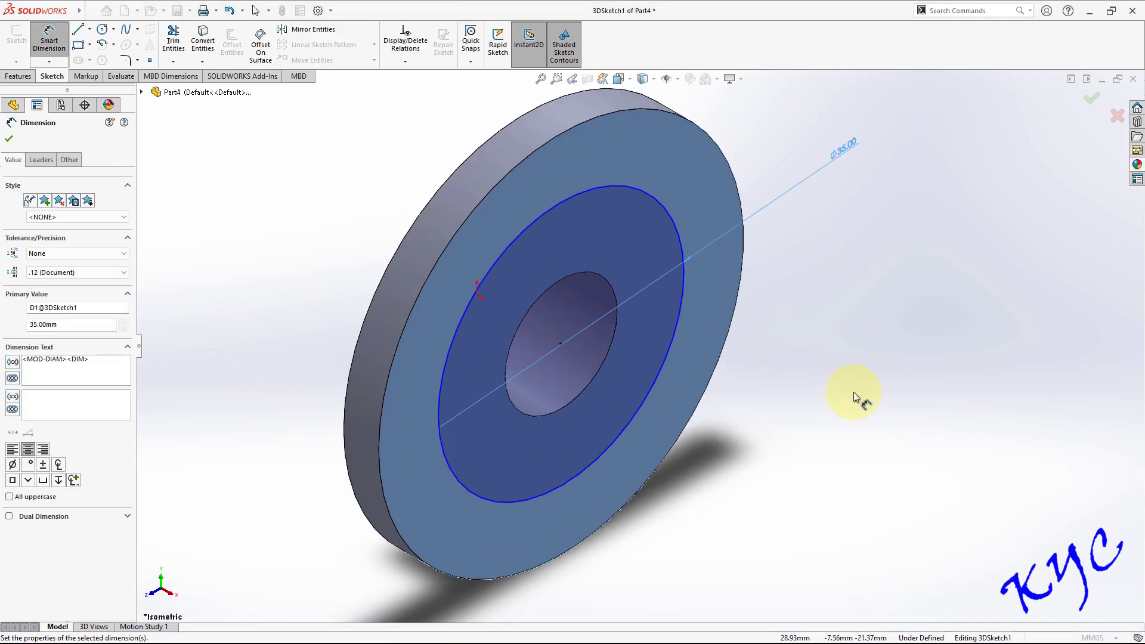
Step: Draw a vertical line up and a horizontal line right from the bore centre to the 35 mm circle
{"action": "left_click", "coordinate": [78, 29]}
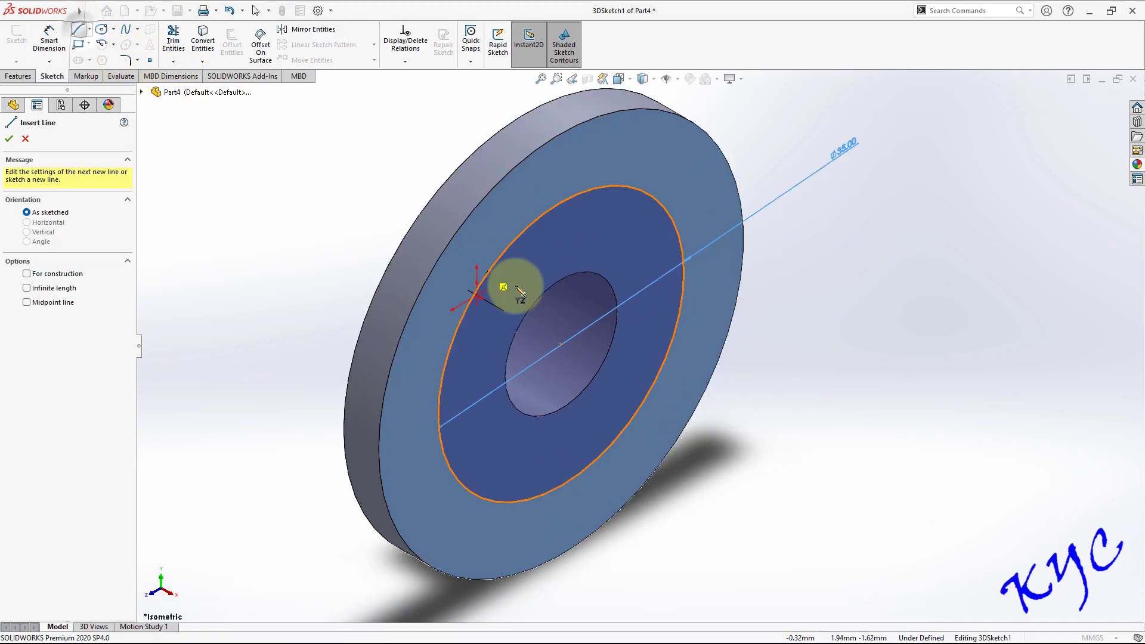
{"action": "left_click", "coordinate": [560, 344]}
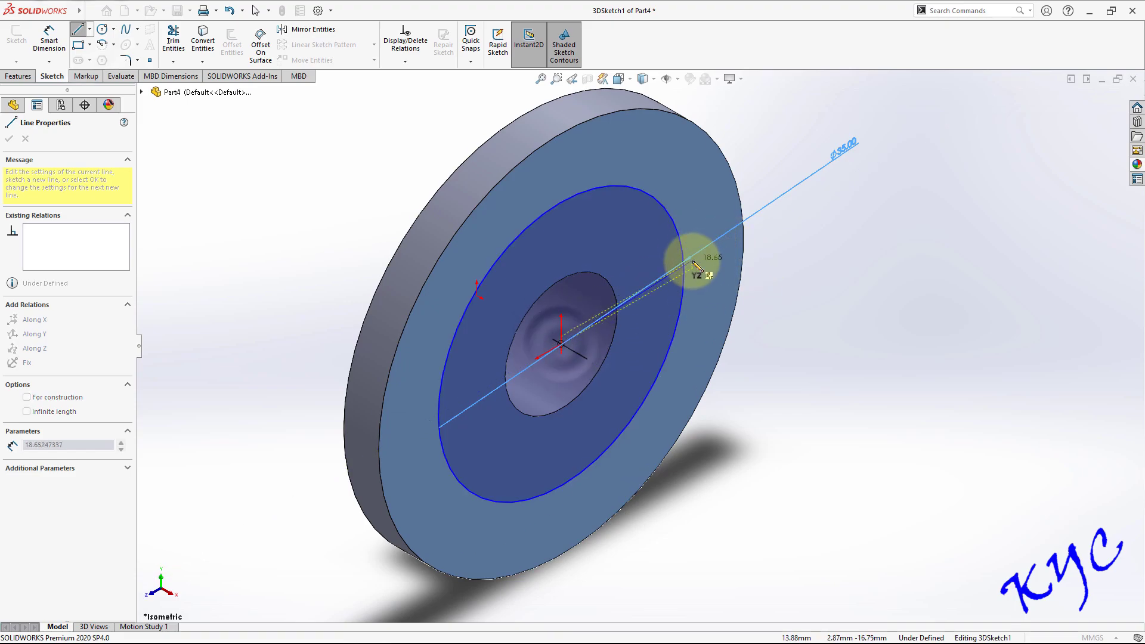
{"action": "middle_click_drag", "start_coordinate": [697, 266], "coordinate": [772, 235]}
{"action": "left_click", "coordinate": [446, 163]}
{"action": "double_click", "coordinate": [603, 335]}
{"action": "key", "text": "ctrl+4"}
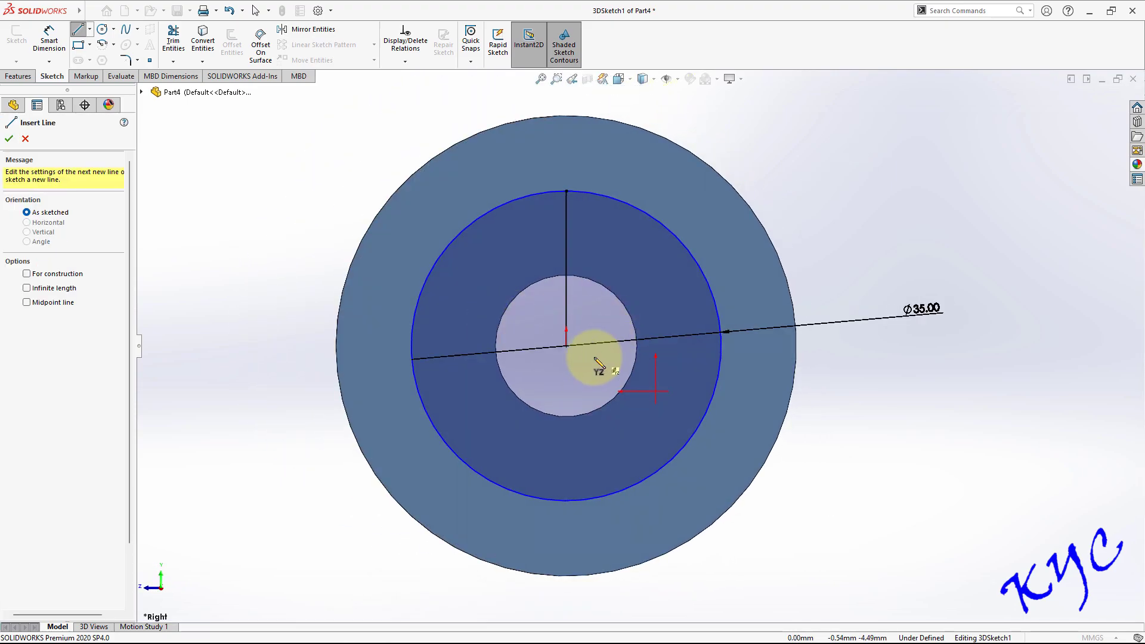
{"action": "left_click", "coordinate": [566, 346]}
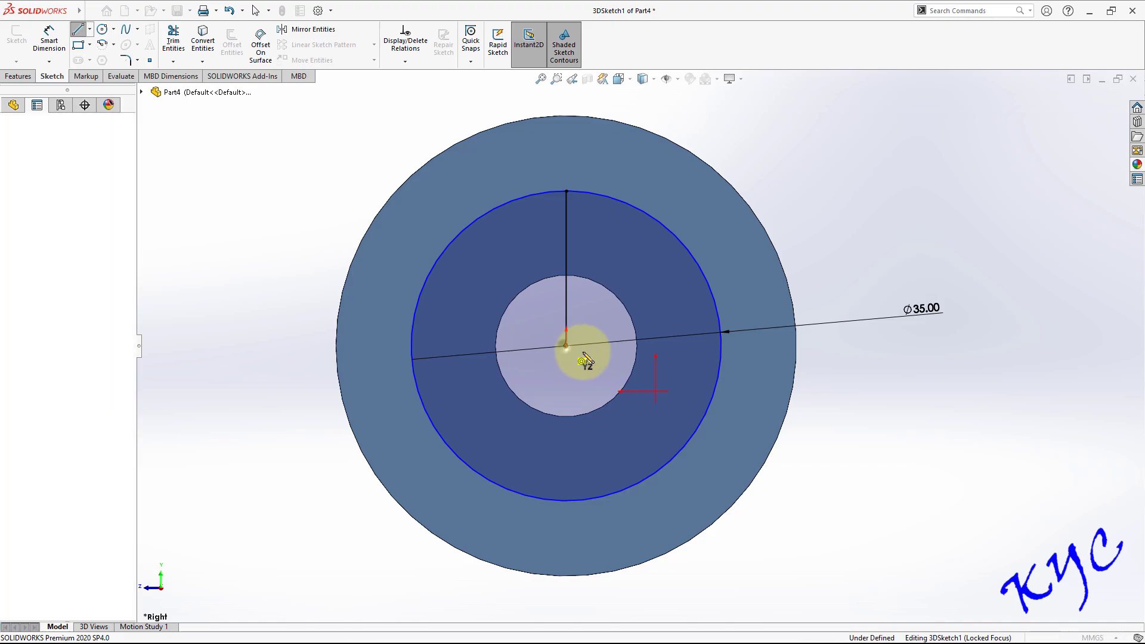
{"action": "left_click", "coordinate": [725, 349]}
{"action": "right_click", "coordinate": [858, 396]}
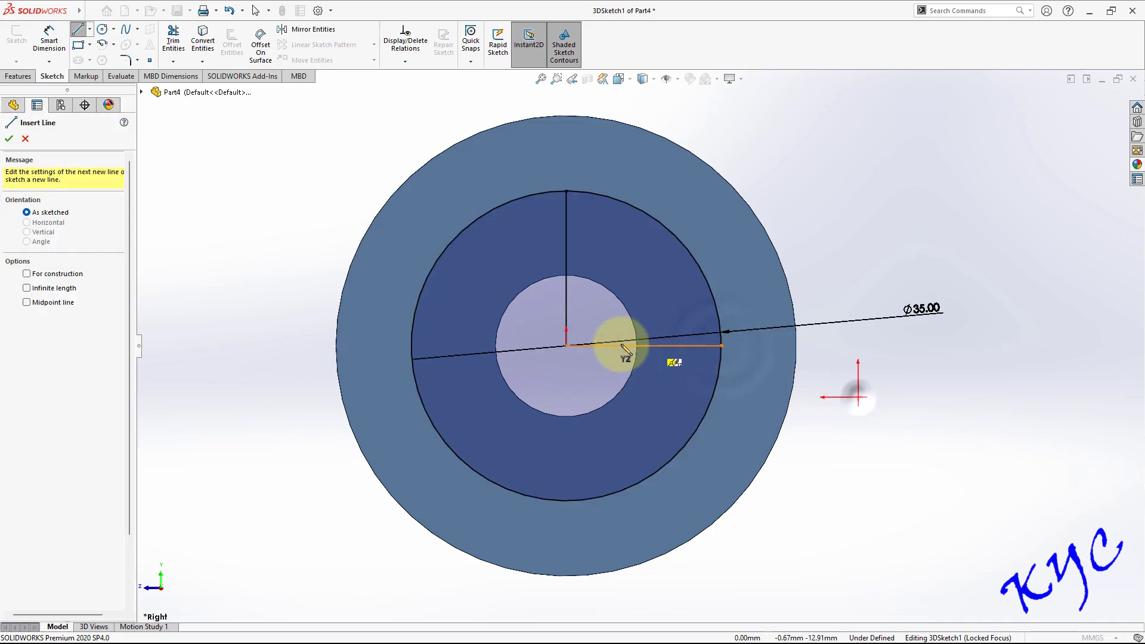
Step: Draw two upward-slanting lines and one vertical line down from the bore centre to the 35 mm circle
{"action": "left_click", "coordinate": [566, 346]}
{"action": "double_click", "coordinate": [695, 260]}
{"action": "left_click", "coordinate": [566, 346]}
{"action": "double_click", "coordinate": [435, 263]}
{"action": "left_click", "coordinate": [566, 346]}
{"action": "left_click", "coordinate": [566, 500]}
{"action": "key", "text": "Escape"}
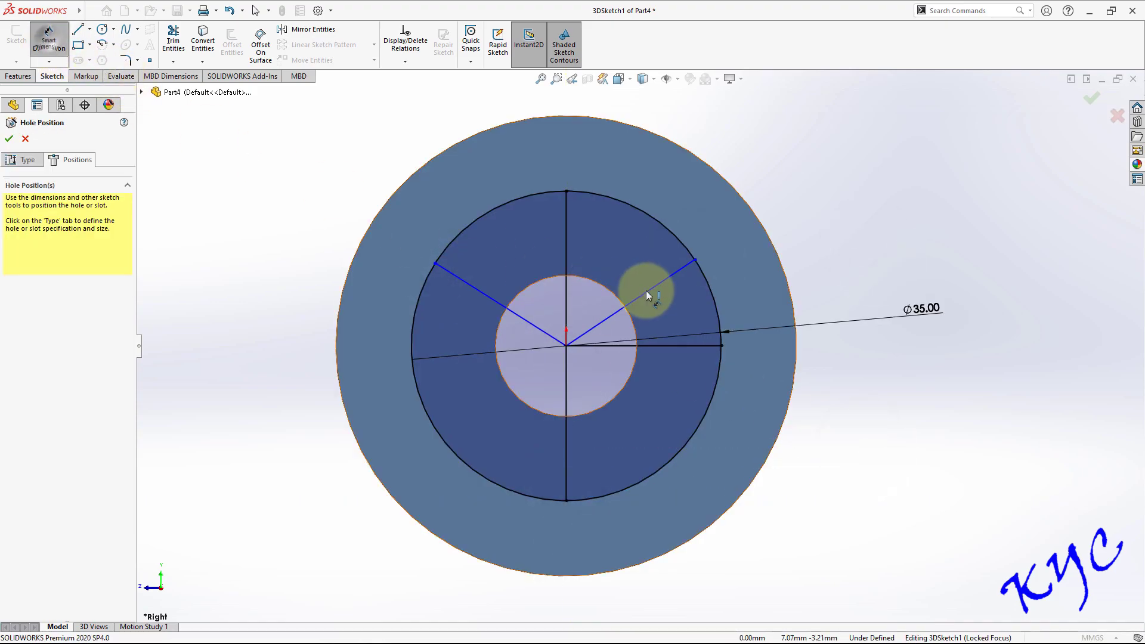
Step: Dimension the angle between the right slanted line and the horizontal line as 30 degrees
{"action": "left_click", "coordinate": [650, 293]}
{"action": "left_click", "coordinate": [686, 345]}
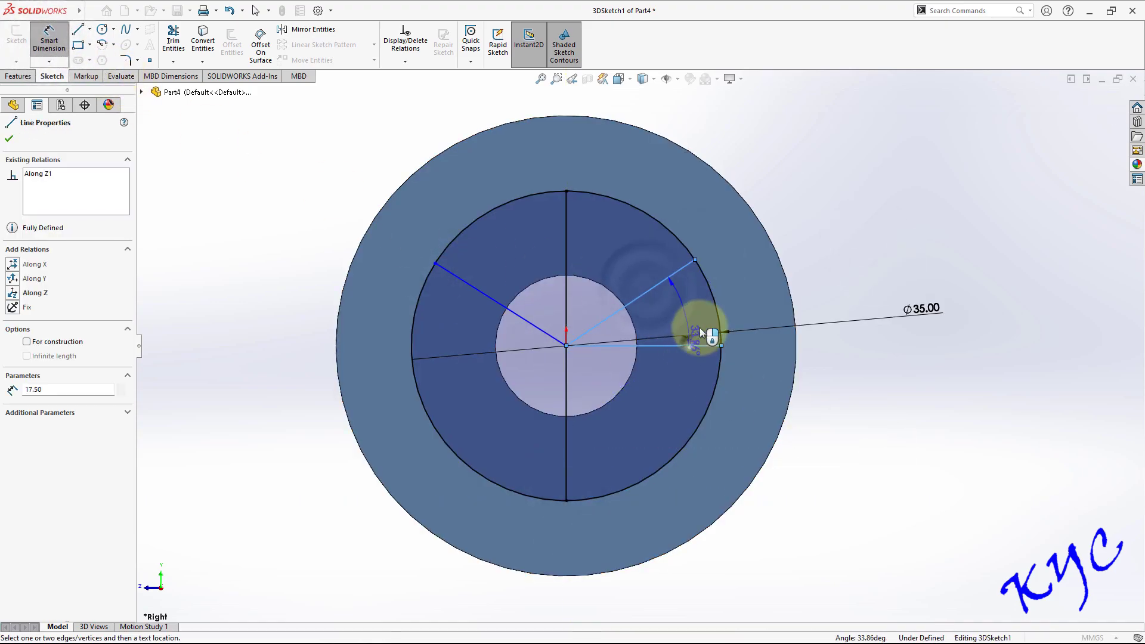
{"action": "left_click", "coordinate": [753, 295]}
{"action": "type", "text": "30"}
{"action": "key", "text": "Return"}
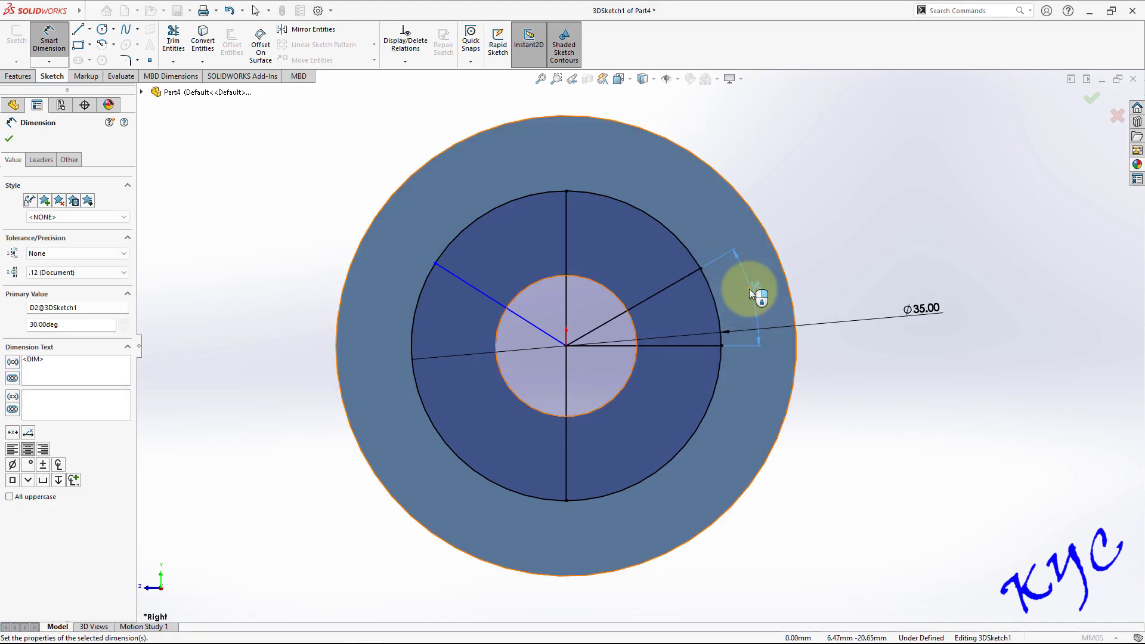
Step: Dimension the angle between the left slanted line and the horizontal line as 150 degrees
{"action": "left_click", "coordinate": [534, 324]}
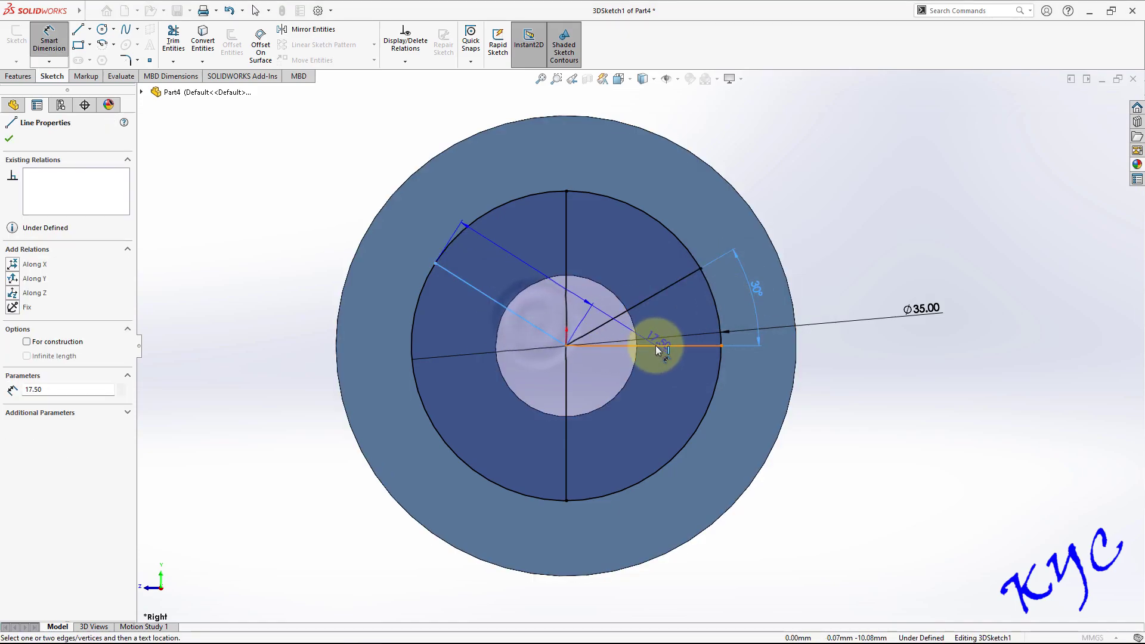
{"action": "left_click", "coordinate": [656, 345]}
{"action": "left_click", "coordinate": [632, 263]}
{"action": "type", "text": "150"}
{"action": "key", "text": "Return"}
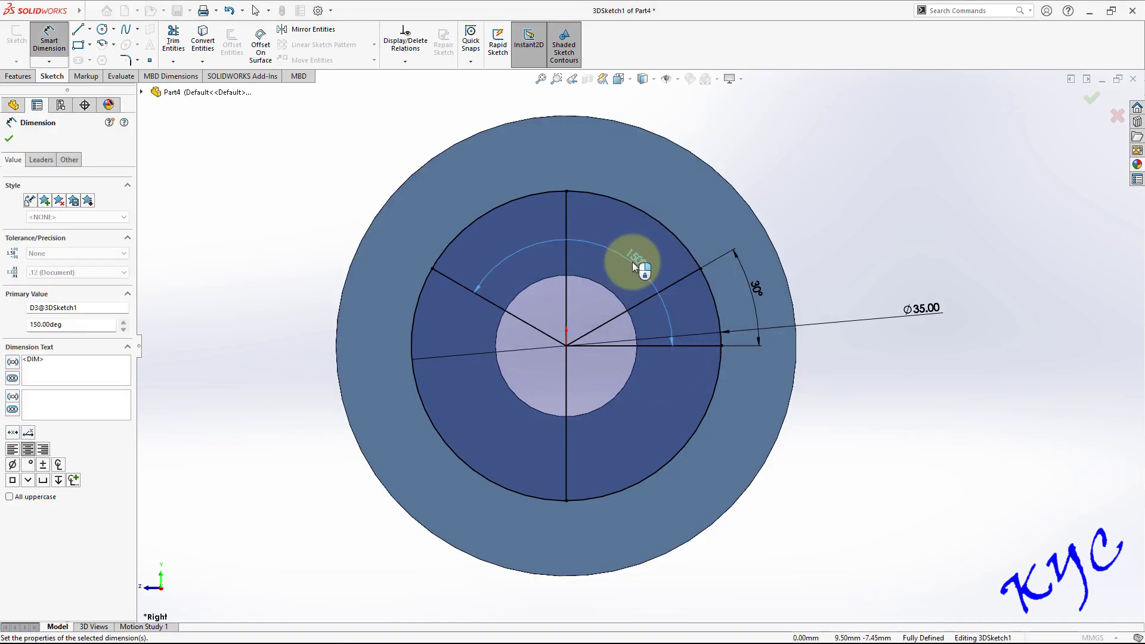
Step: Place three hole points on the flange face near the outer ends of the two slanted lines and the downward line
{"action": "key", "text": "f"}
{"action": "key", "text": "ctrl+7"}
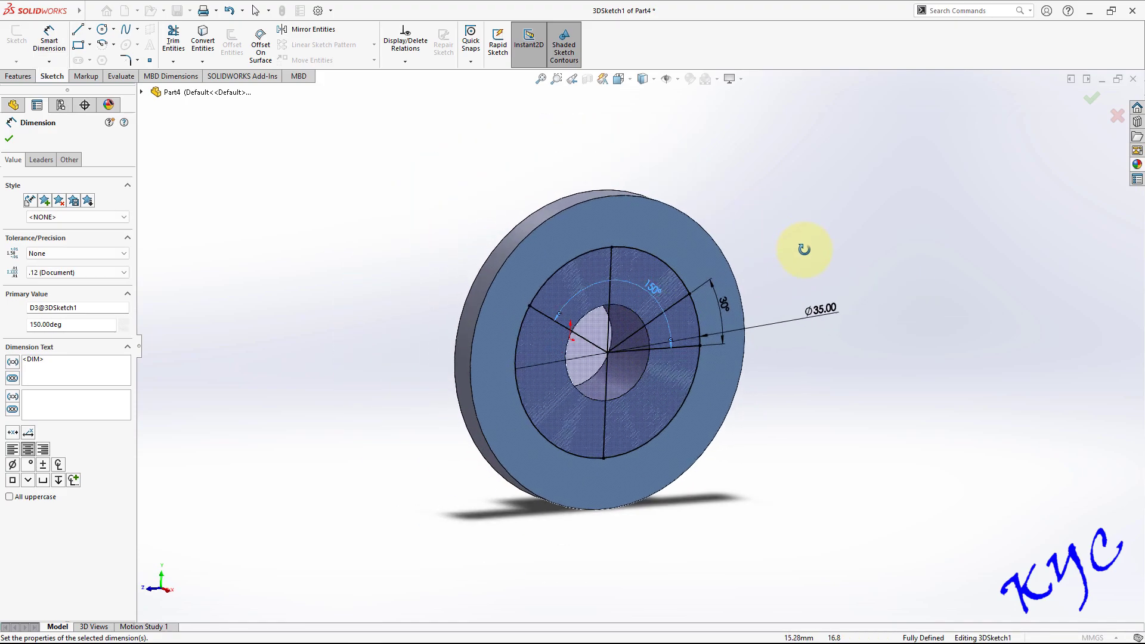
{"action": "left_click", "coordinate": [149, 61]}
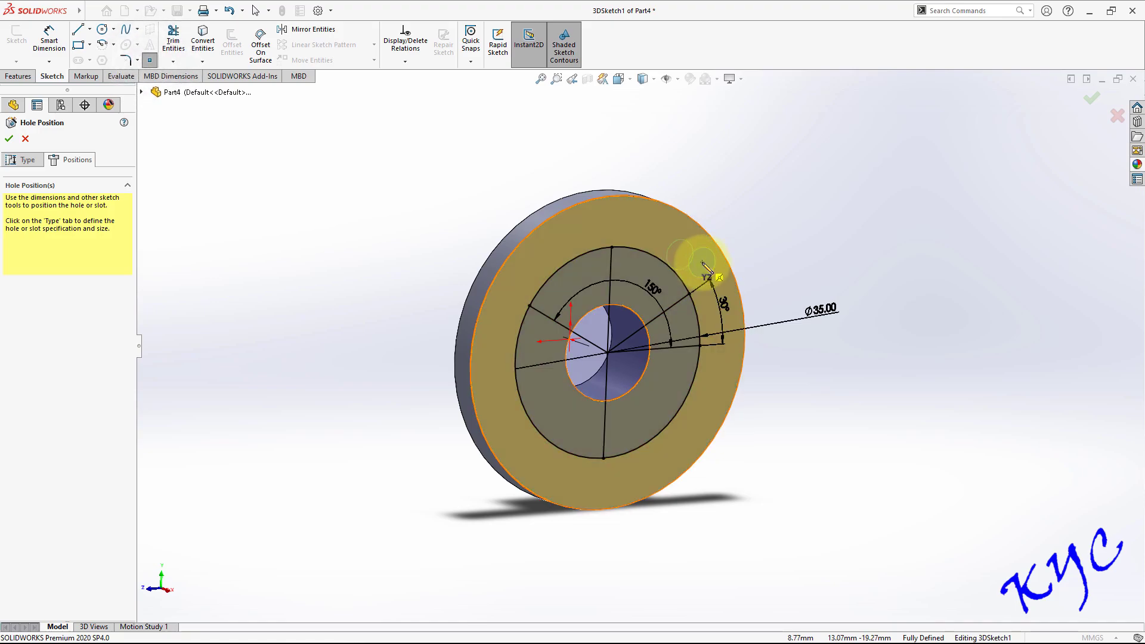
{"action": "left_click", "coordinate": [701, 262]}
{"action": "left_click", "coordinate": [518, 293]}
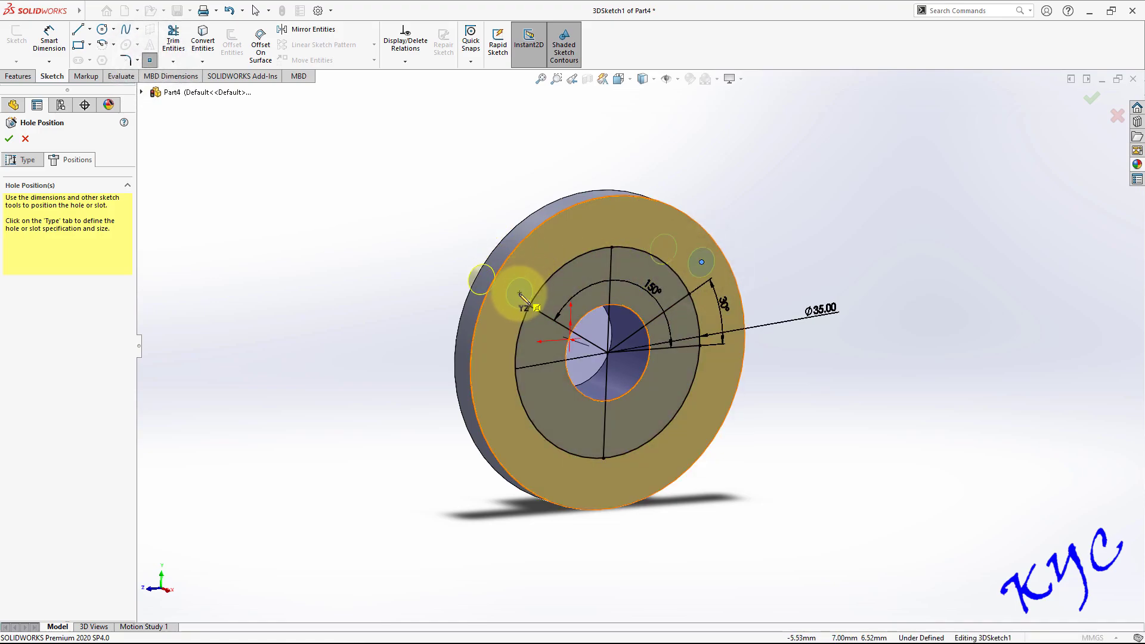
{"action": "left_click", "coordinate": [606, 478]}
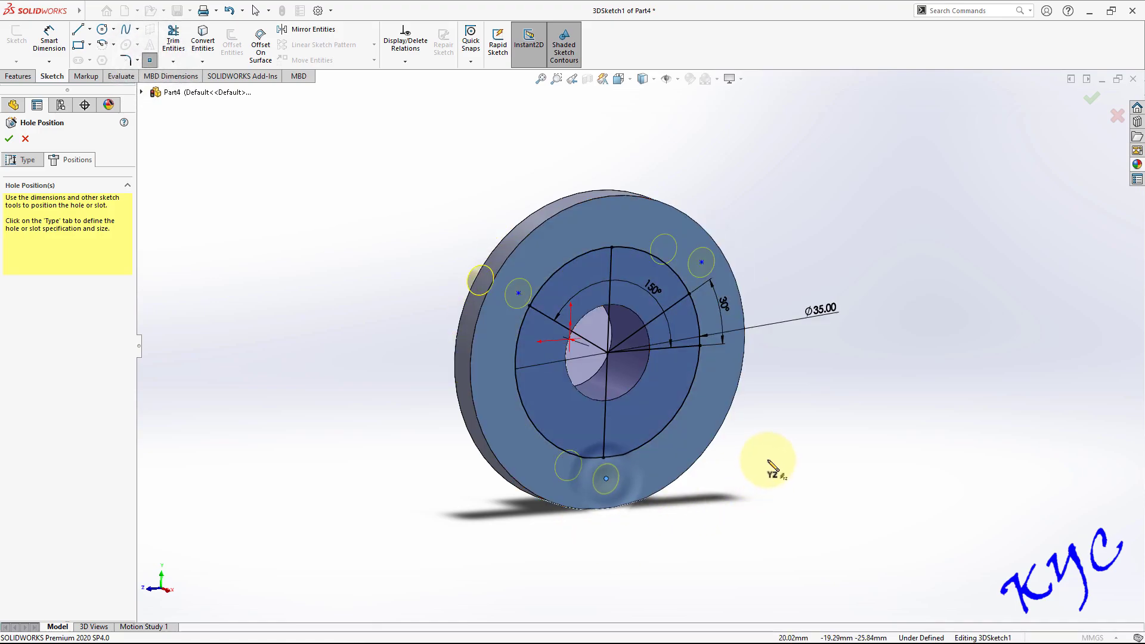
Step: Make the two upper hole points coincident with the outer ends of the right and left slanted lines
{"action": "left_click", "coordinate": [690, 295]}
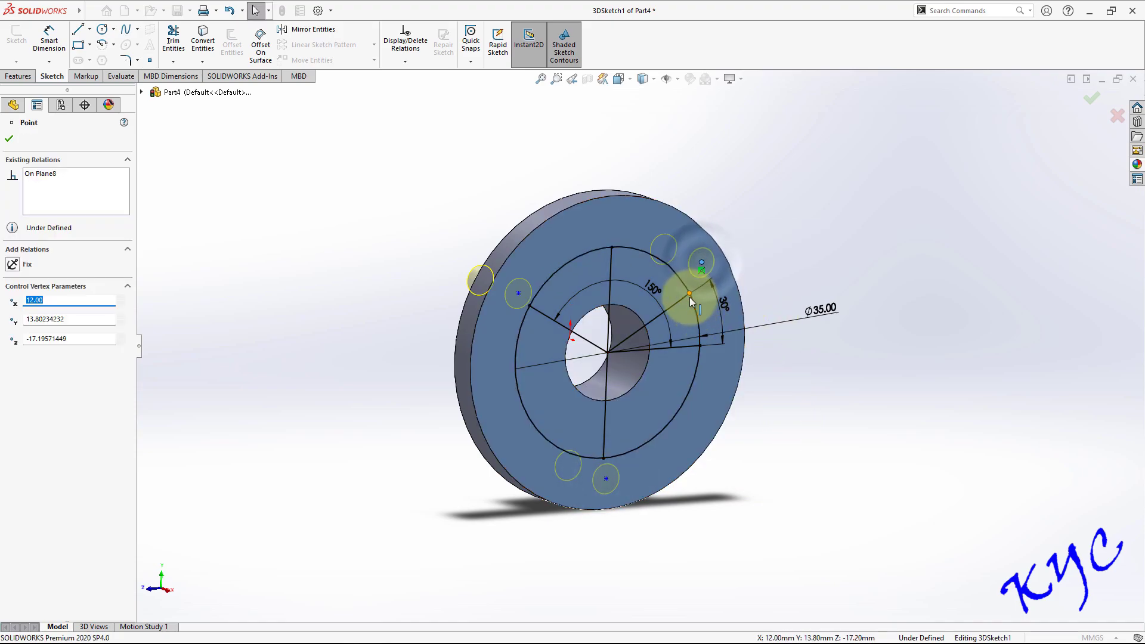
{"action": "left_click", "coordinate": [689, 295], "text": "ctrl"}
{"action": "left_click", "coordinate": [26, 376]}
{"action": "left_click", "coordinate": [520, 293]}
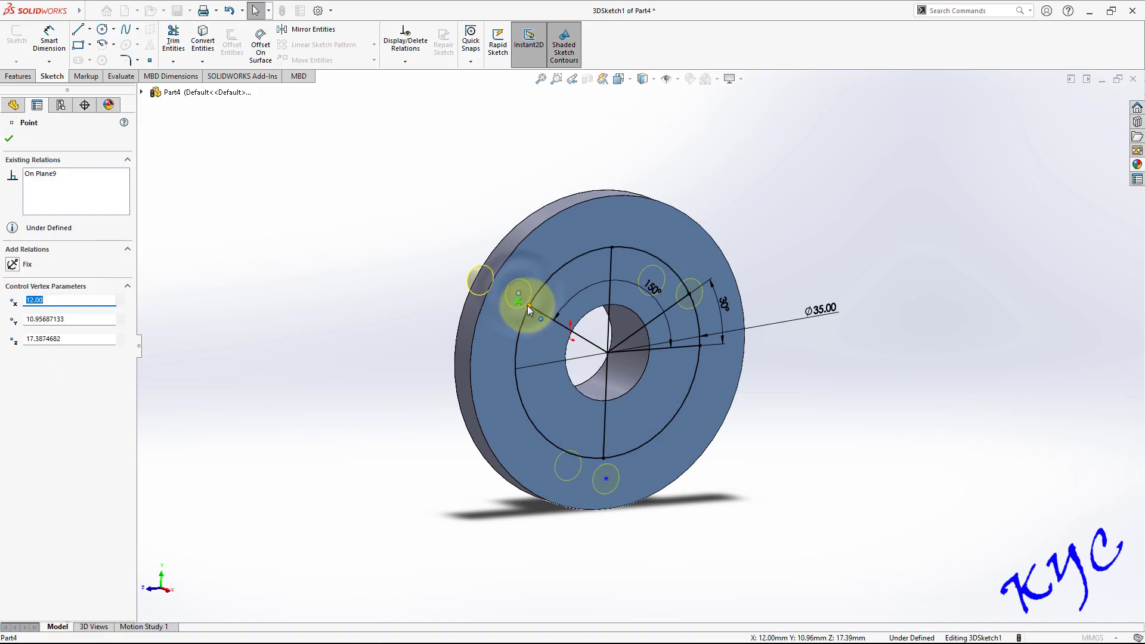
{"action": "left_click", "coordinate": [527, 305], "text": "ctrl"}
{"action": "left_click", "coordinate": [26, 374]}
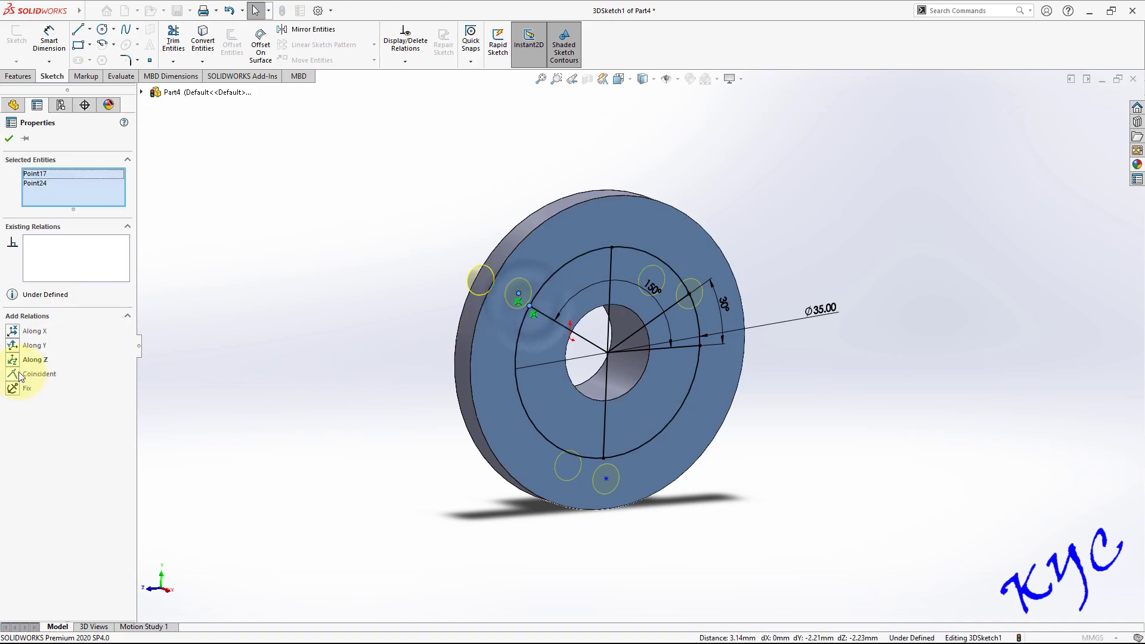
Step: Make the lower hole point coincident with the downward line's outer end and finish the M6 tapped holes
{"action": "left_click", "coordinate": [606, 477]}
{"action": "left_click", "coordinate": [604, 460], "text": "ctrl"}
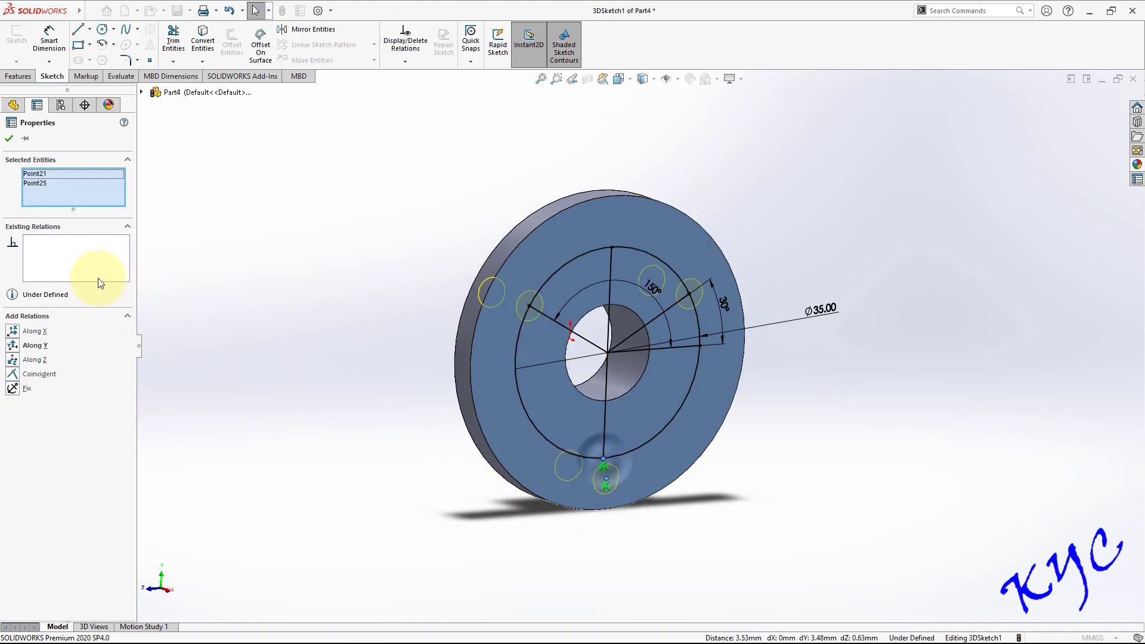
{"action": "left_click", "coordinate": [16, 374]}
{"action": "left_click", "coordinate": [836, 254]}
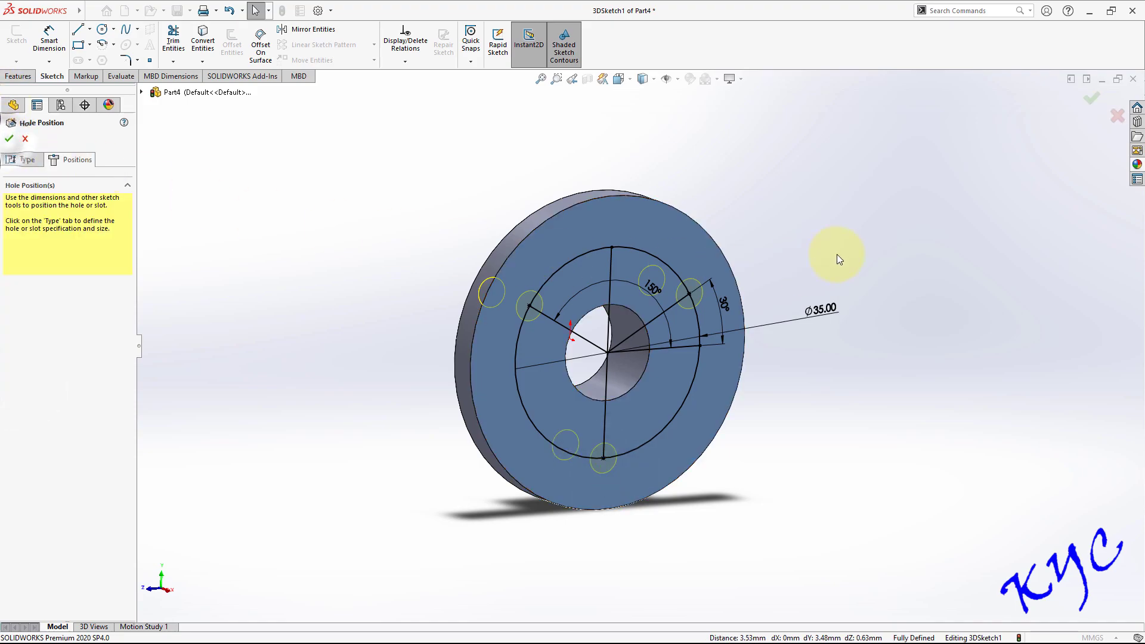
{"action": "left_click", "coordinate": [1092, 98]}
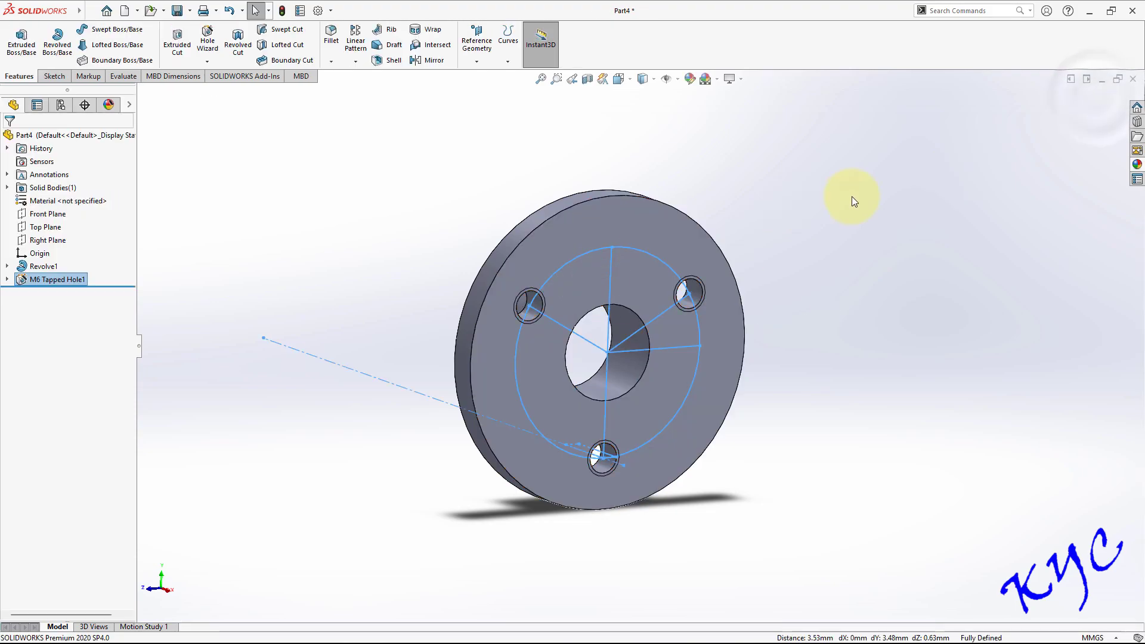
{"action": "middle_click_drag", "start_coordinate": [813, 238], "coordinate": [803, 332]}
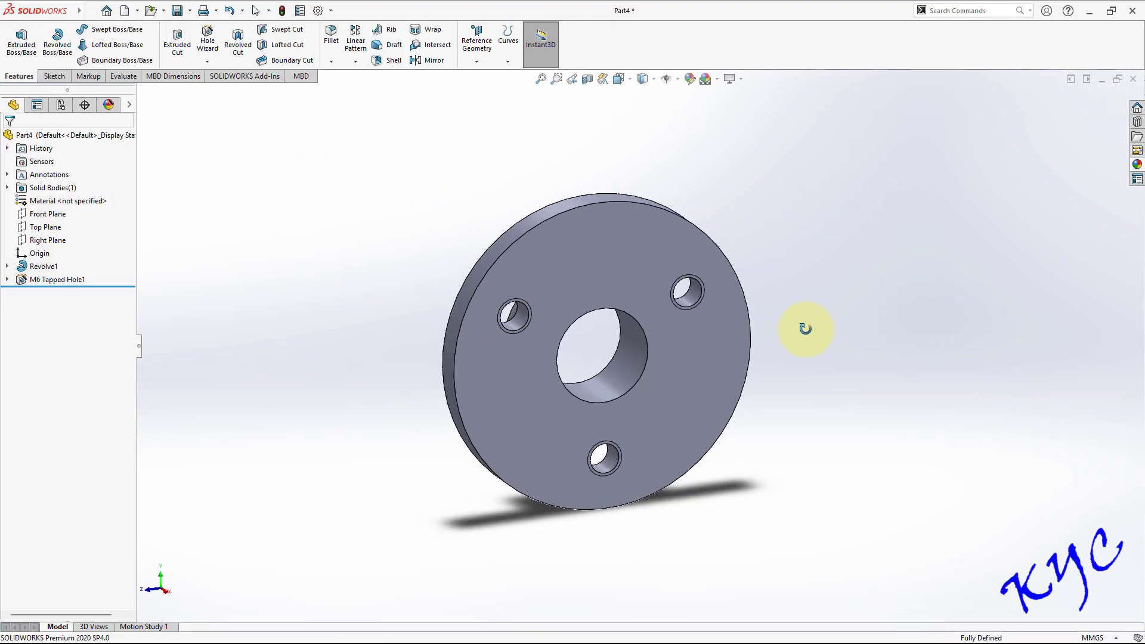
Step: Apply a steel appearance to the whole part, trying cast stainless steel and another finish from the Steel category
{"action": "left_click", "coordinate": [1137, 165]}
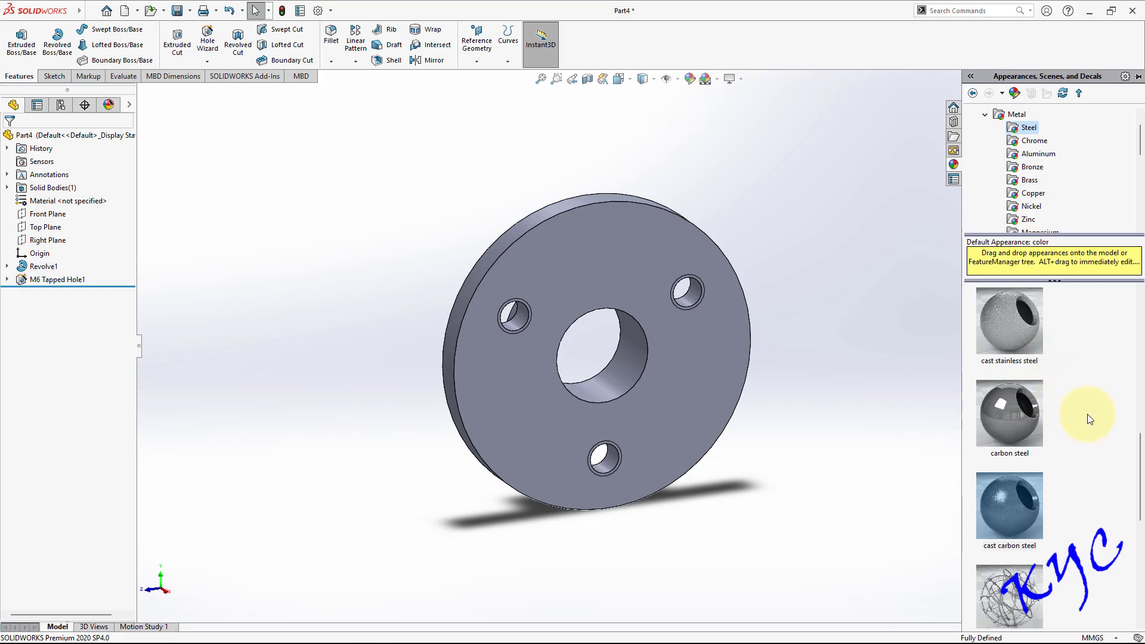
{"action": "double_click", "coordinate": [1005, 319]}
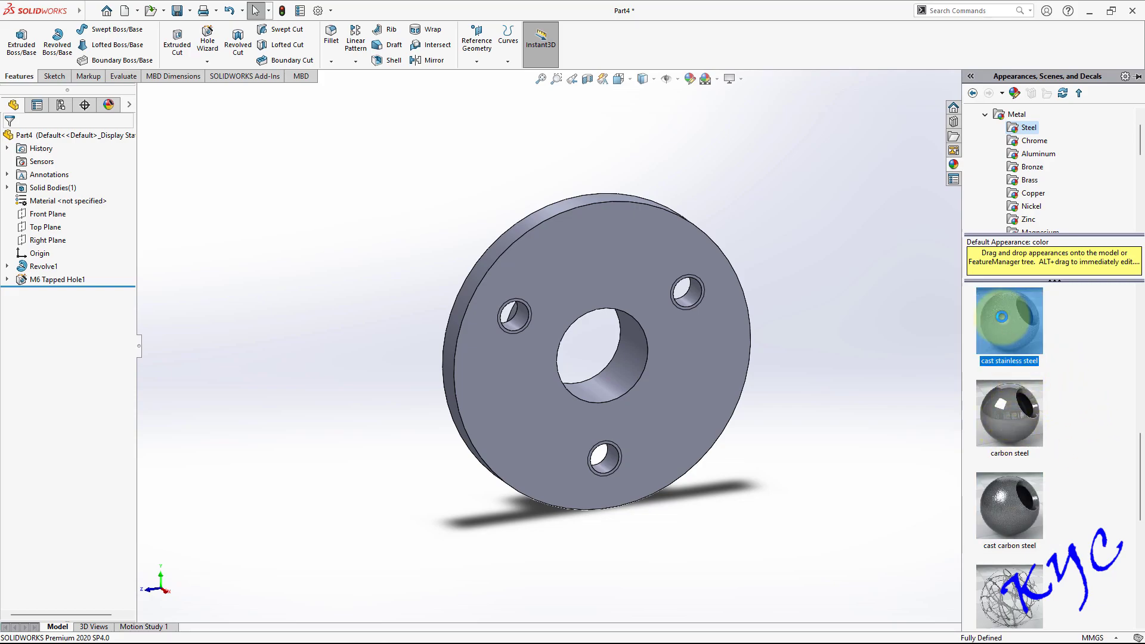
{"action": "scroll", "coordinate": [1038, 517], "scroll_direction": "up", "scroll_amount": 5}
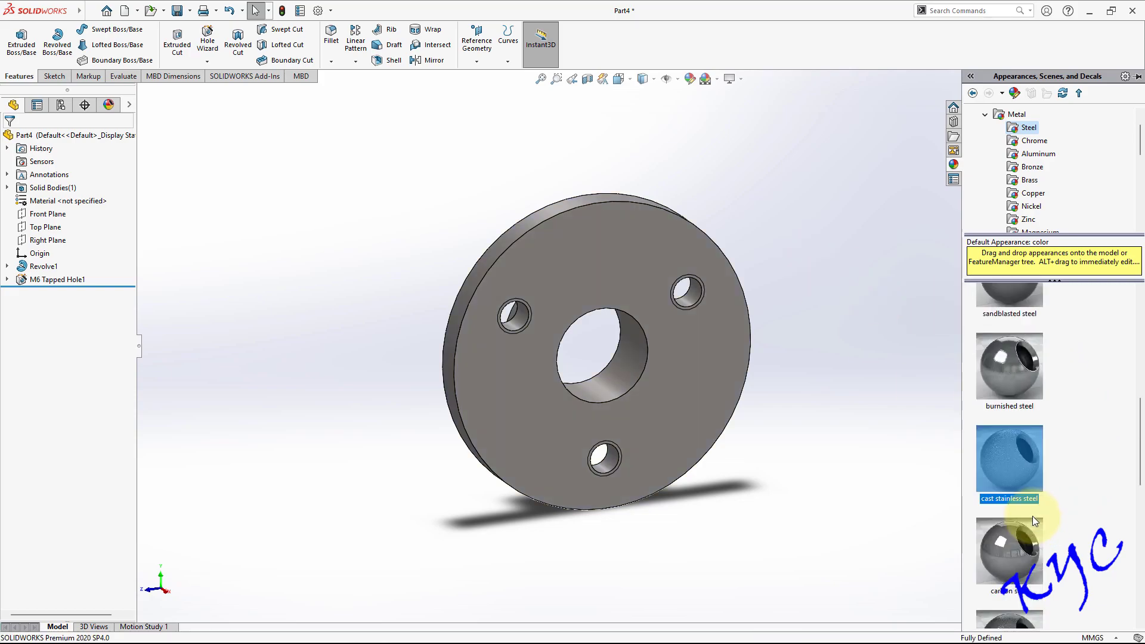
{"action": "double_click", "coordinate": [1014, 417]}
Step: Save the part as End Bush in the Crane Hook folder and close it
{"action": "middle_click_drag", "start_coordinate": [801, 202], "coordinate": [785, 276]}
{"action": "key", "text": "ctrl+s"}
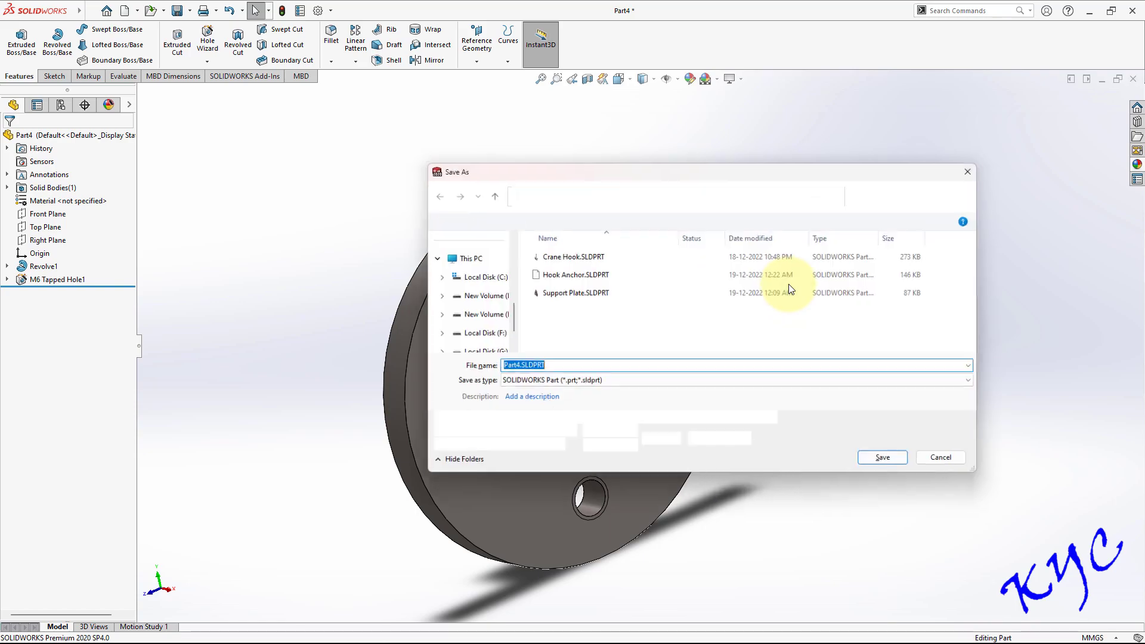
{"action": "type", "text": "End Bush"}
{"action": "key", "text": "Return"}
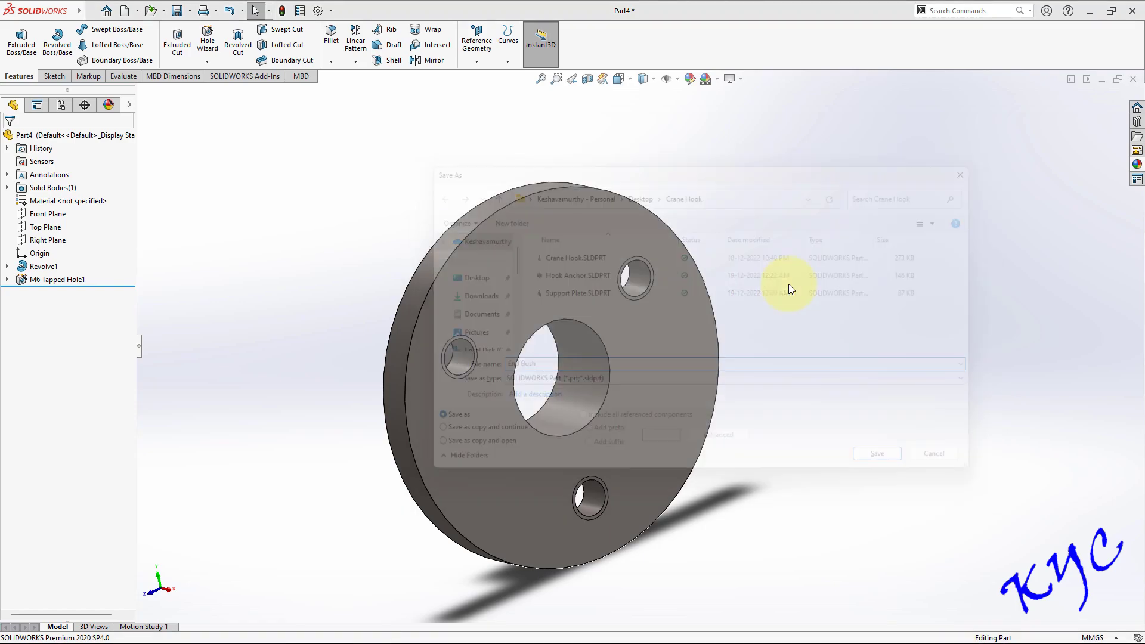
{"action": "left_click", "coordinate": [1133, 80]}
Step: Create a new part and start a sketch on the Front Plane
{"action": "left_click", "coordinate": [123, 10]}
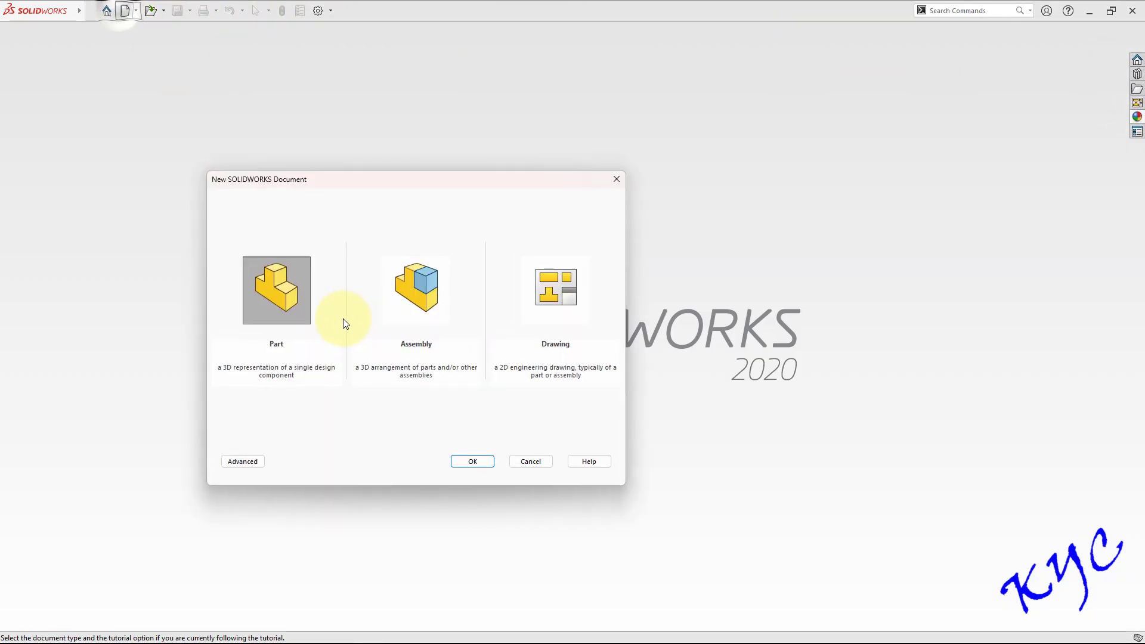
{"action": "double_click", "coordinate": [274, 292]}
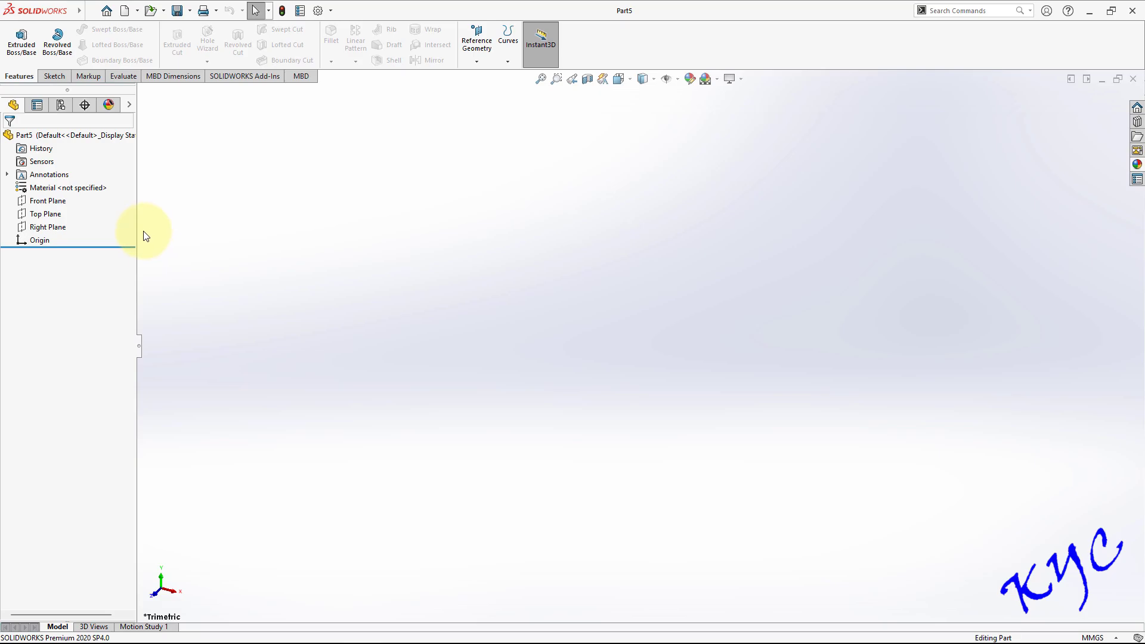
{"action": "right_click", "coordinate": [46, 201]}
{"action": "left_click", "coordinate": [77, 184]}
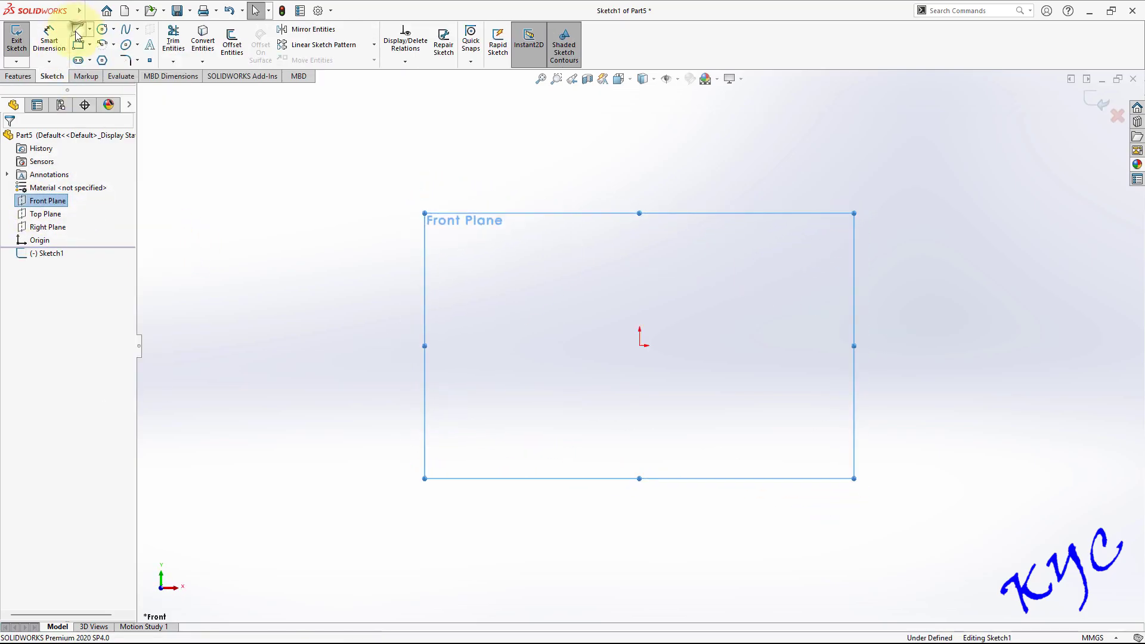
Step: Sketch a closed stepped profile from the origin, with a base about 111 mm long and a raised middle section
{"action": "left_click", "coordinate": [77, 30]}
{"action": "left_click", "coordinate": [641, 346]}
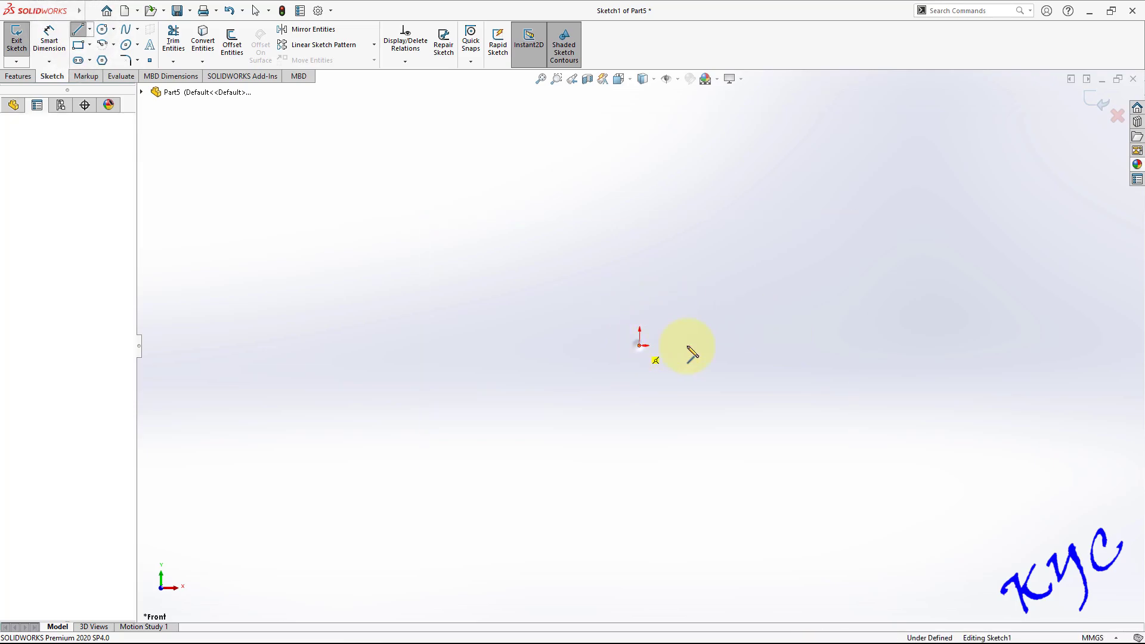
{"action": "left_click", "coordinate": [906, 346]}
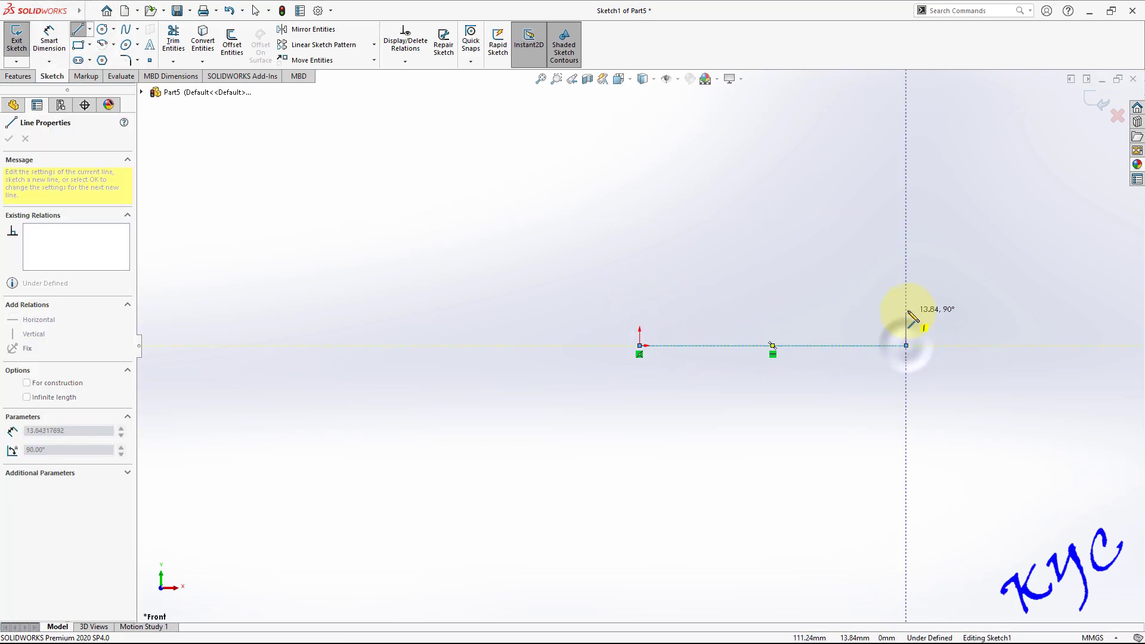
{"action": "left_click", "coordinate": [864, 307]}
{"action": "left_click", "coordinate": [863, 273]}
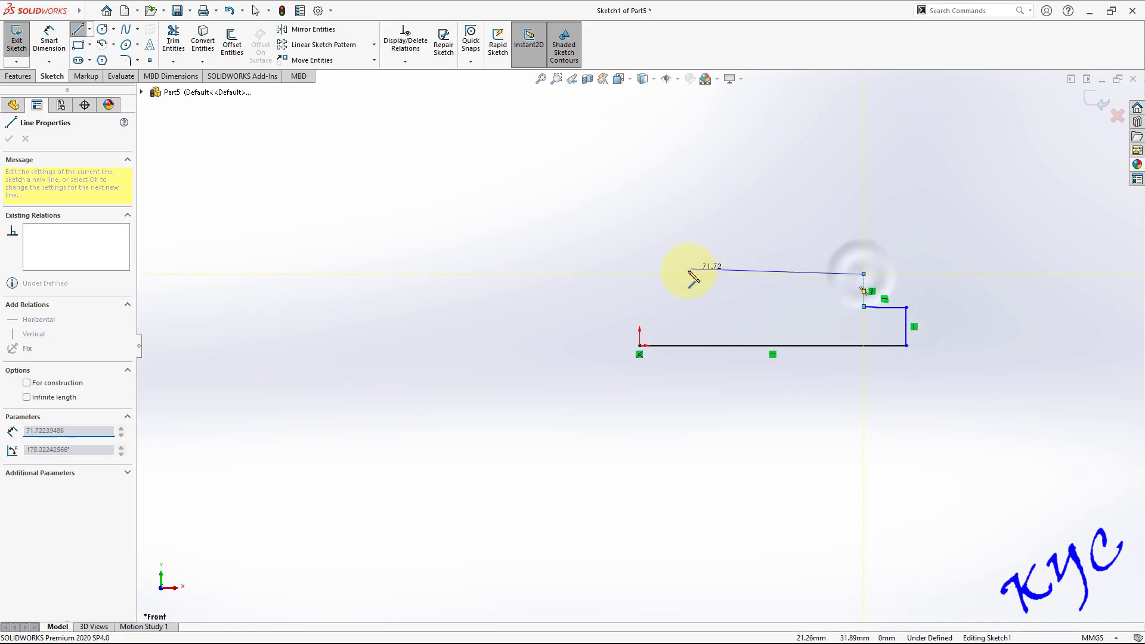
{"action": "left_click", "coordinate": [687, 274]}
{"action": "left_click", "coordinate": [687, 306]}
{"action": "left_click", "coordinate": [639, 307]}
{"action": "left_click", "coordinate": [639, 345]}
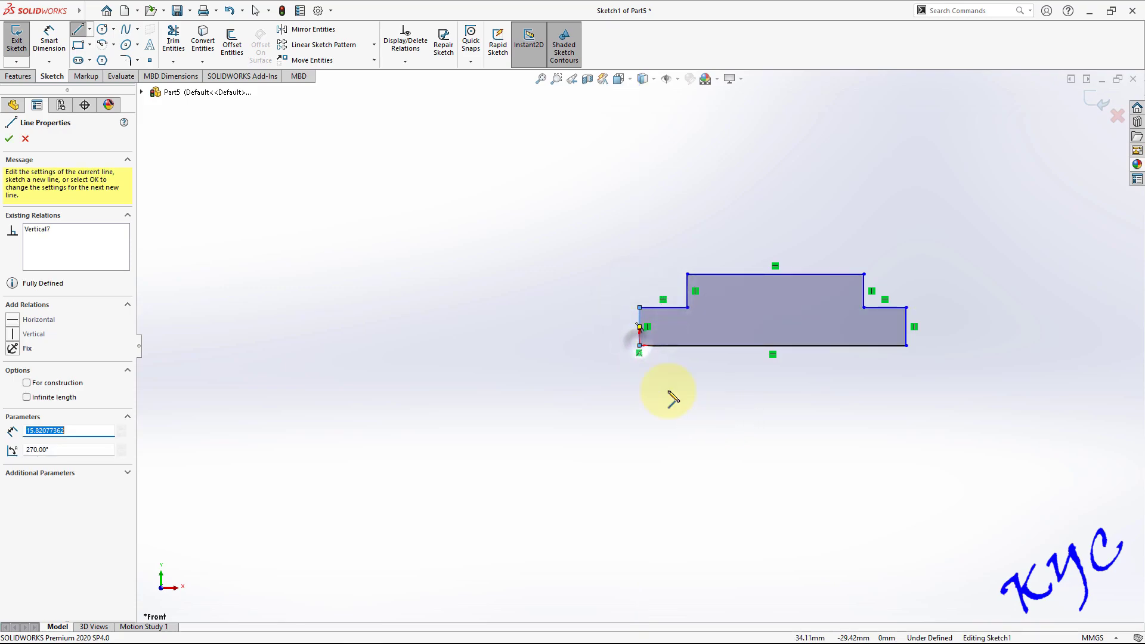
Step: Dimension the vertical end edge at the origin and set its height to 7 mm
{"action": "right_click_drag", "start_coordinate": [652, 327], "coordinate": [652, 298]}
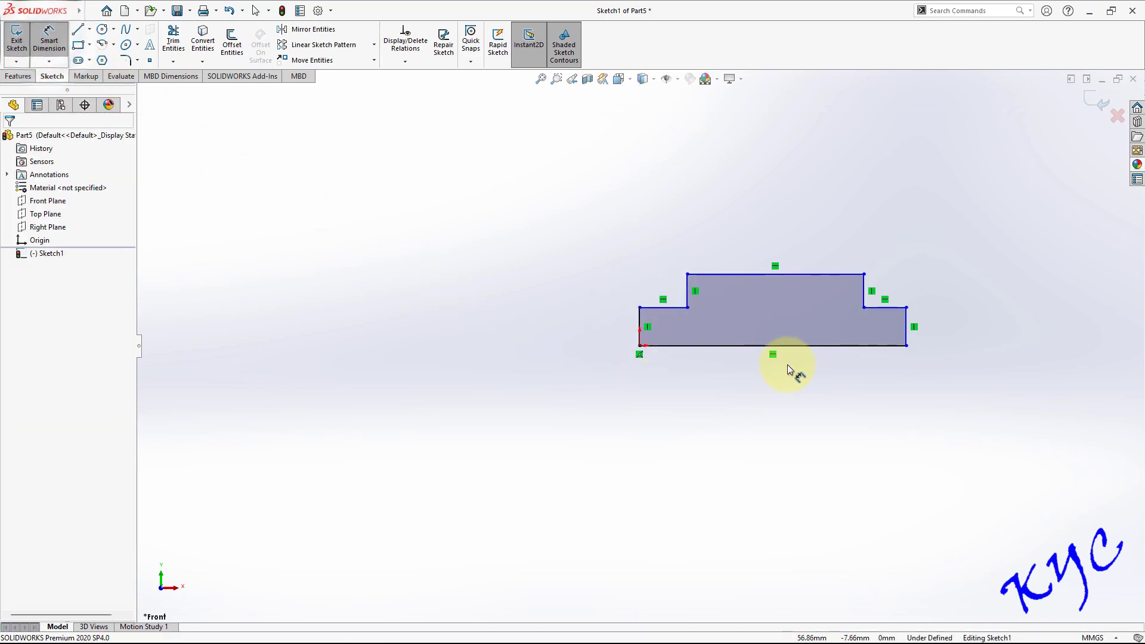
{"action": "left_click", "coordinate": [641, 327]}
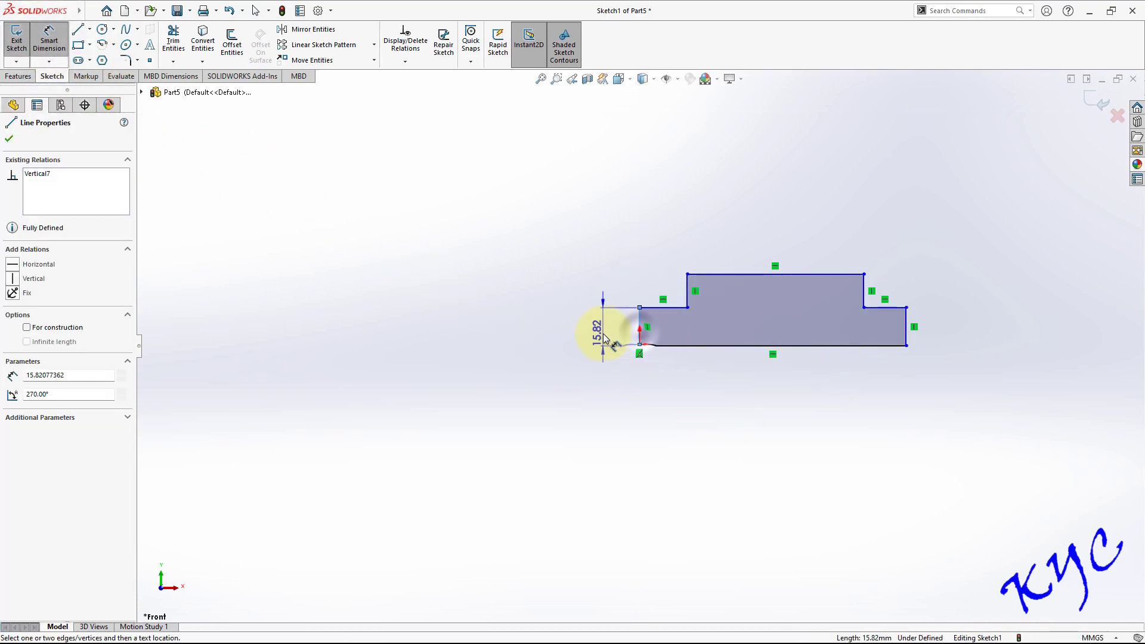
{"action": "left_click", "coordinate": [603, 336]}
{"action": "type", "text": "11"}
{"action": "key", "text": "Return"}
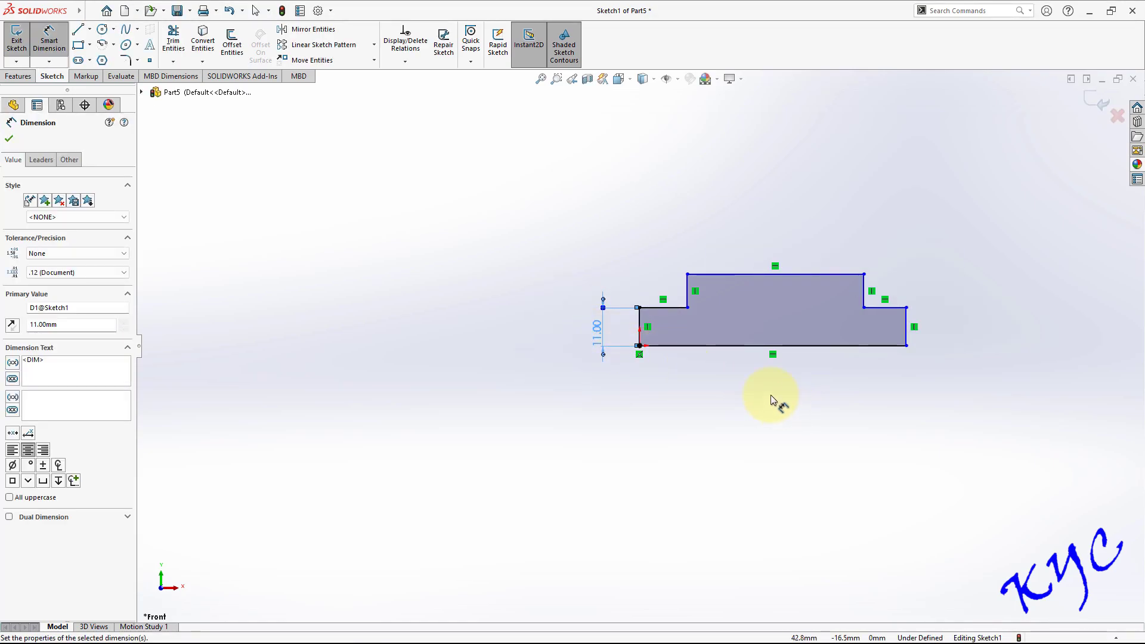
{"action": "left_click", "coordinate": [597, 332]}
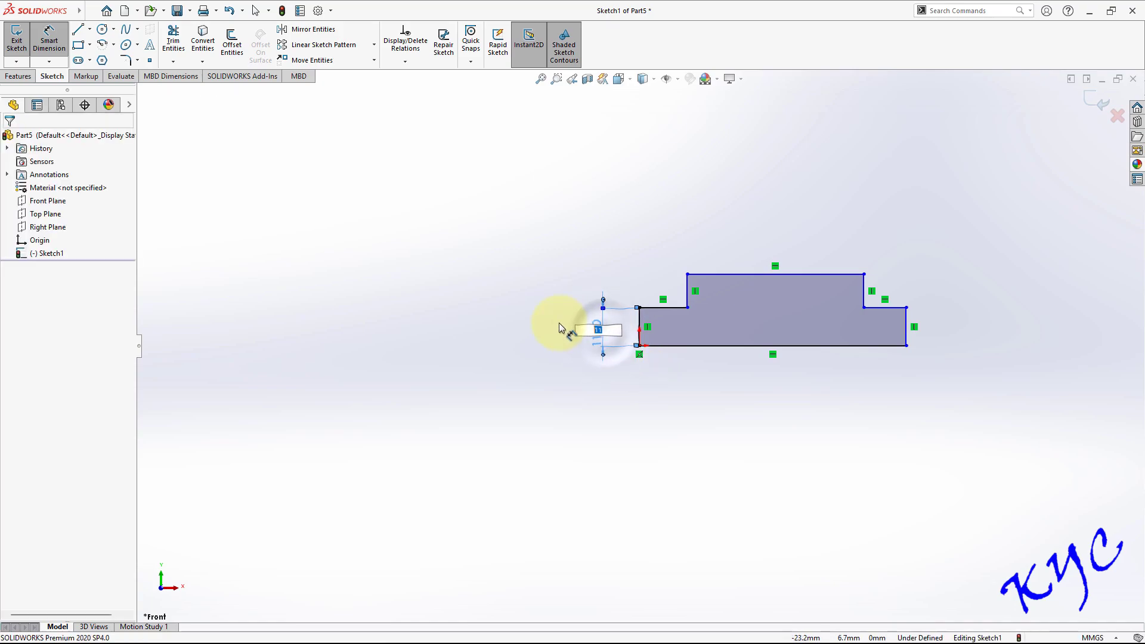
{"action": "type", "text": "7"}
{"action": "key", "text": "Return"}
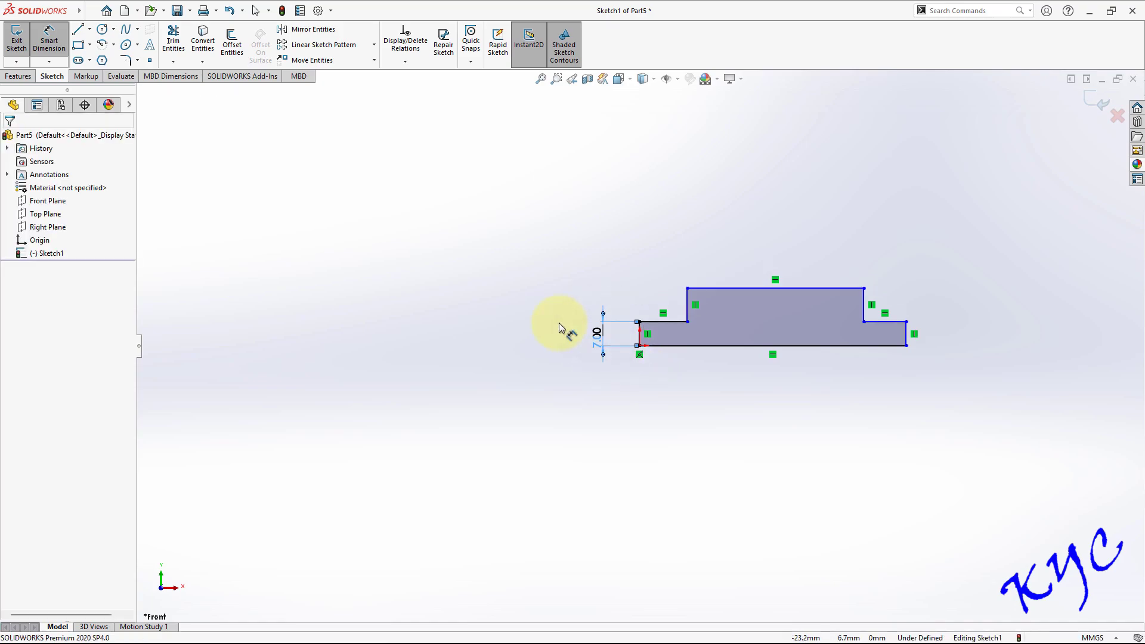
Step: Dimension the height from the base line to the raised section's upper edge as 11 mm
{"action": "left_click", "coordinate": [697, 289]}
{"action": "left_click", "coordinate": [698, 346]}
{"action": "left_click", "coordinate": [560, 336]}
{"action": "type", "text": "11"}
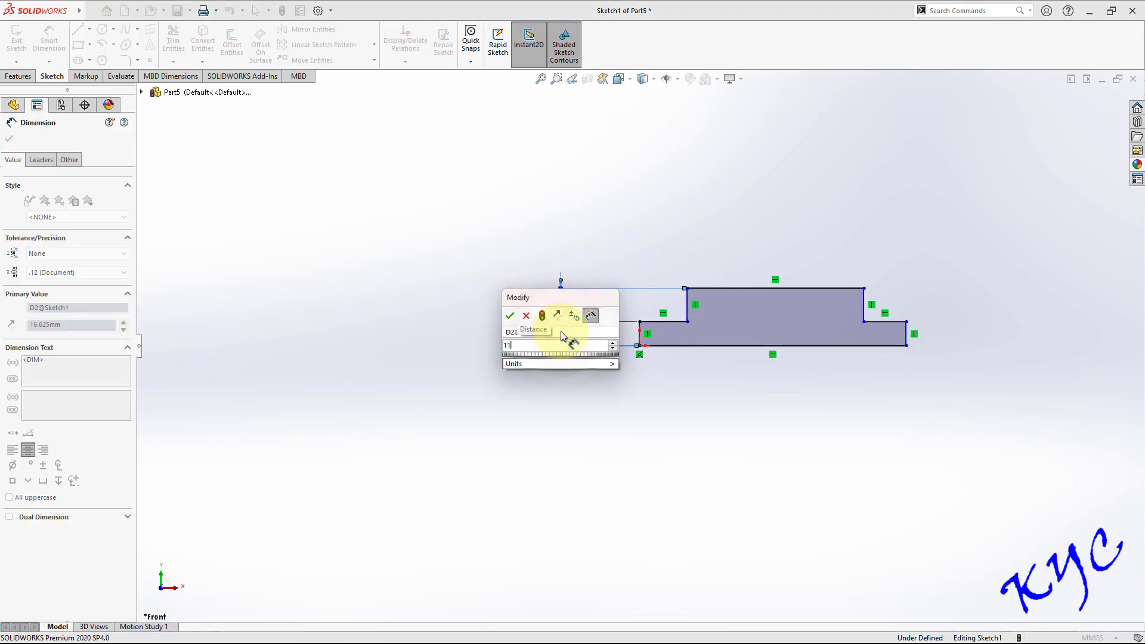
{"action": "key", "text": "Return"}
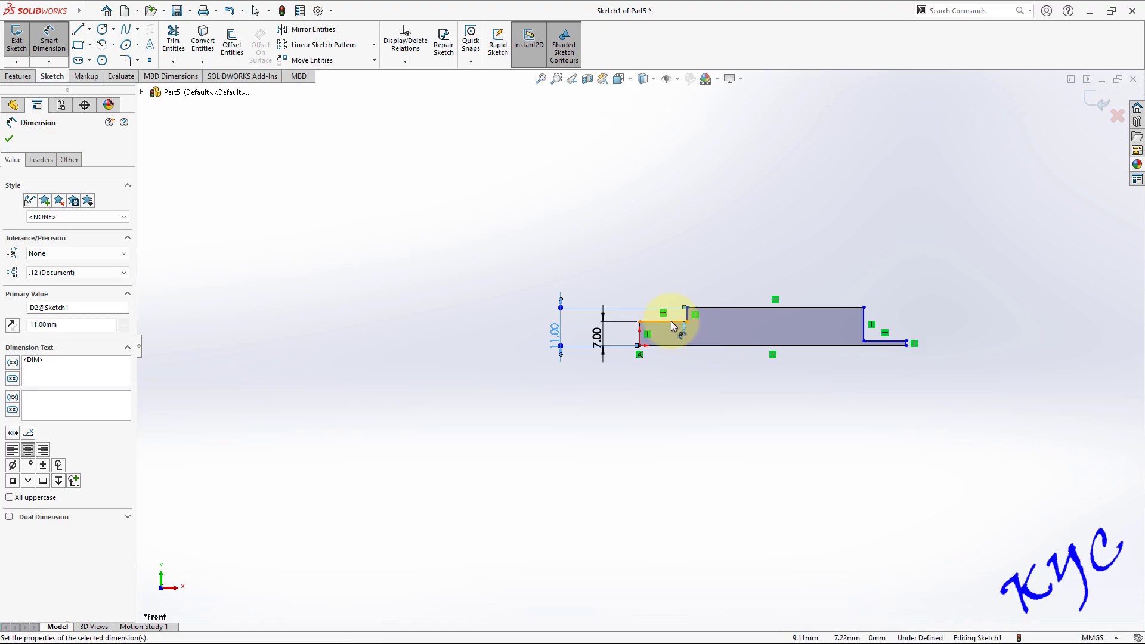
Step: Dimension the horizontal shoulder line nearest the origin to a length of 18 mm
{"action": "left_click", "coordinate": [671, 322]}
{"action": "left_click", "coordinate": [674, 256]}
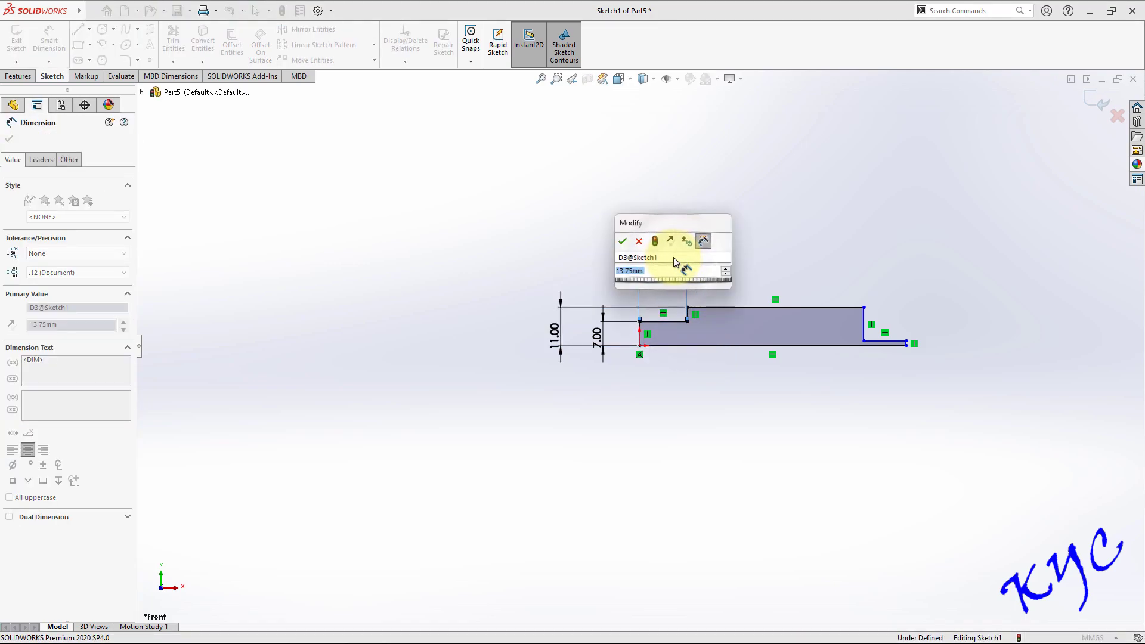
{"action": "type", "text": "18"}
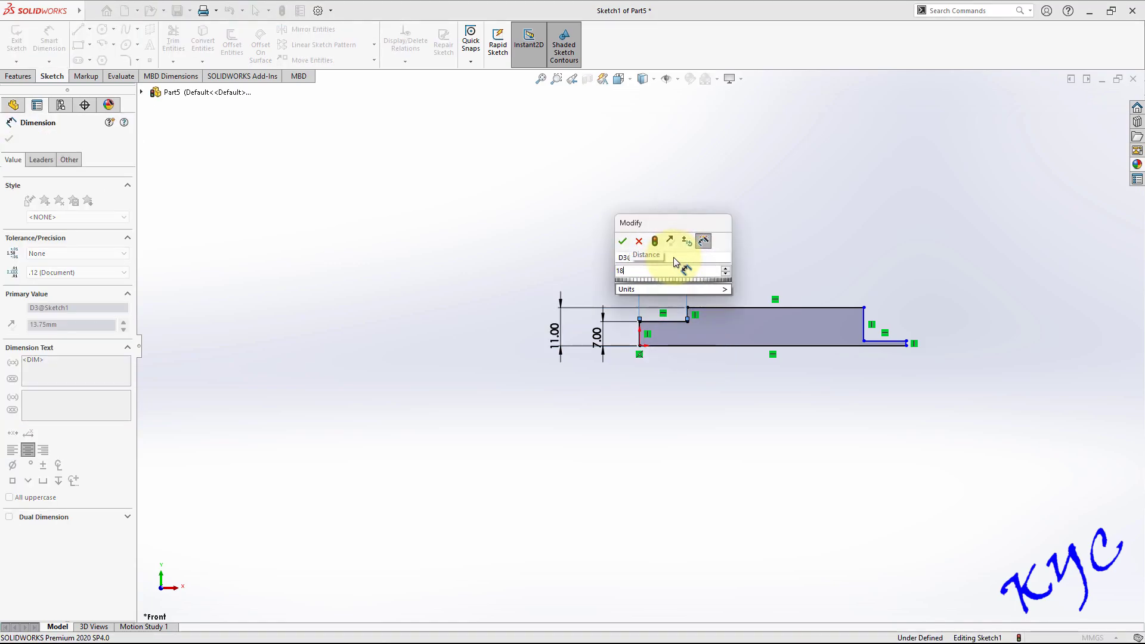
{"action": "key", "text": "Return"}
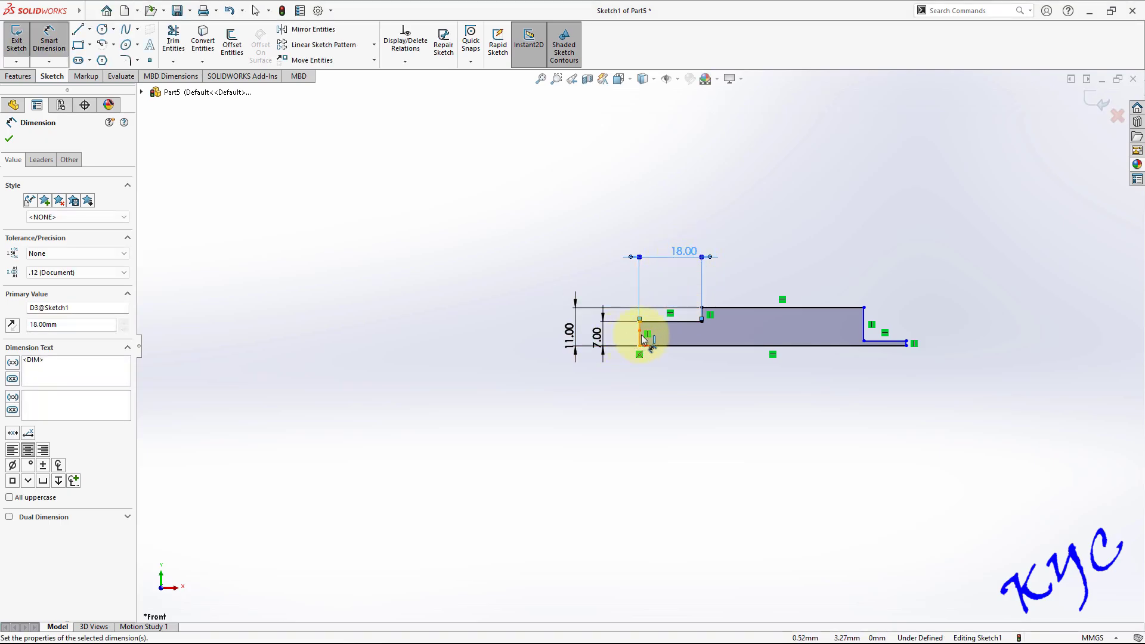
Step: Dimension the overall length between the profile's two vertical end edges as 82 mm
{"action": "left_click", "coordinate": [640, 337]}
{"action": "scroll", "coordinate": [883, 321], "scroll_direction": "down", "scroll_amount": 4}
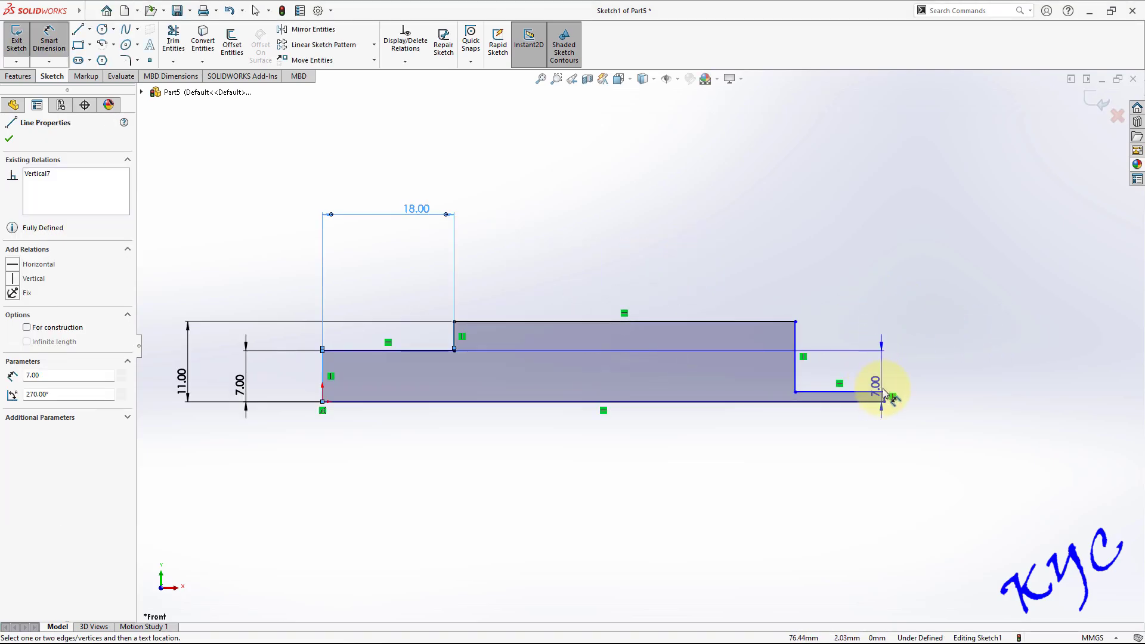
{"action": "left_click", "coordinate": [885, 401]}
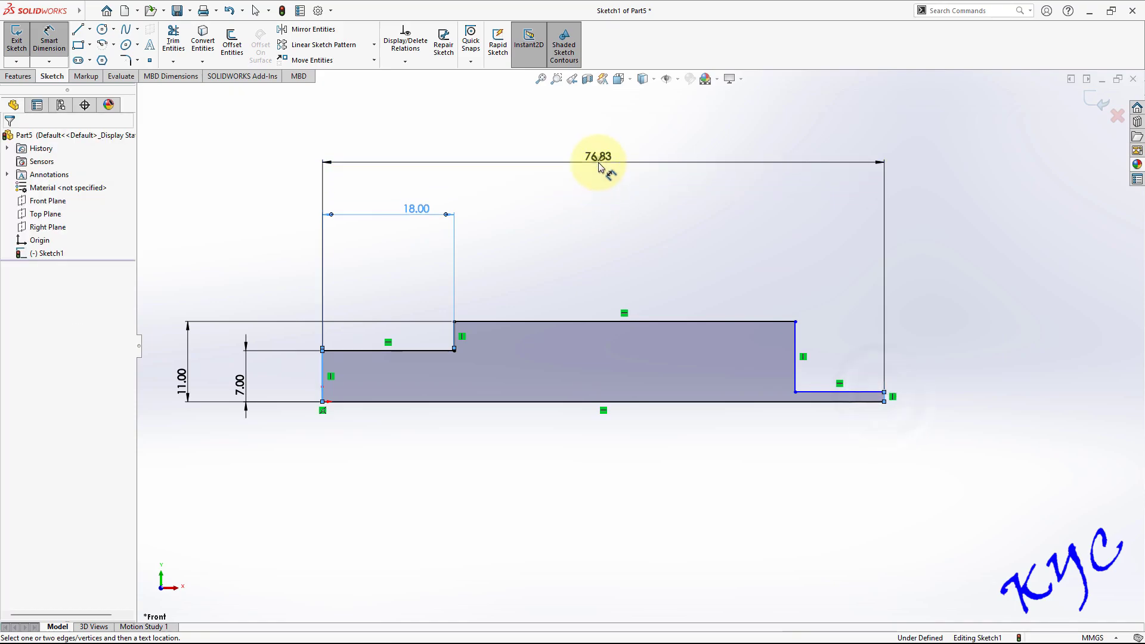
{"action": "left_click", "coordinate": [599, 163]}
{"action": "type", "text": "82"}
{"action": "key", "text": "Return"}
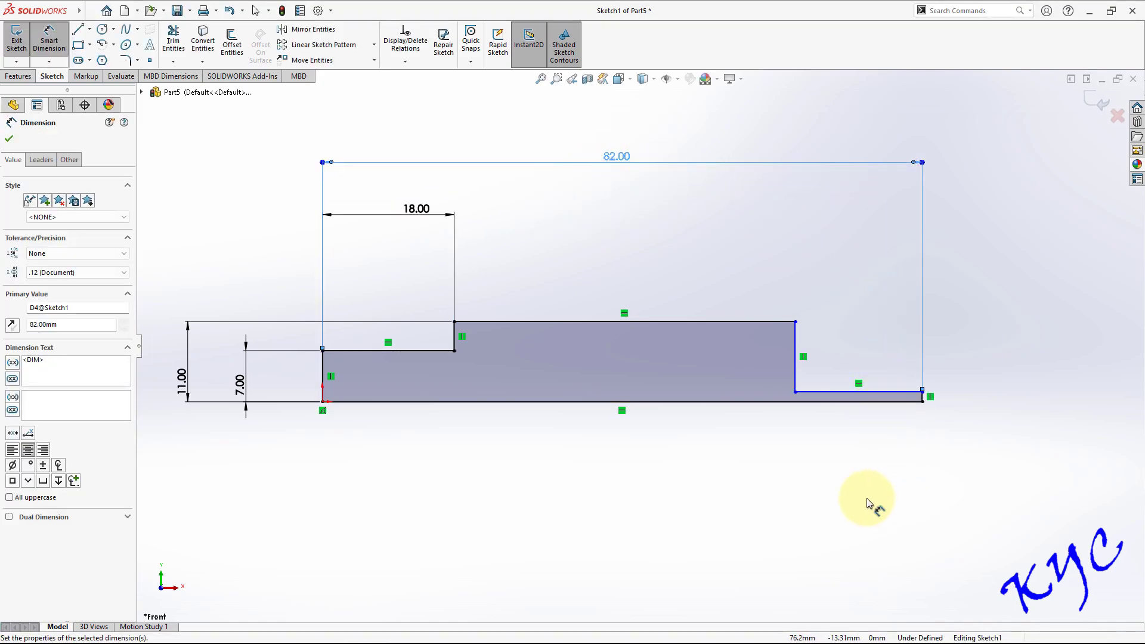
{"action": "key", "text": "Escape"}
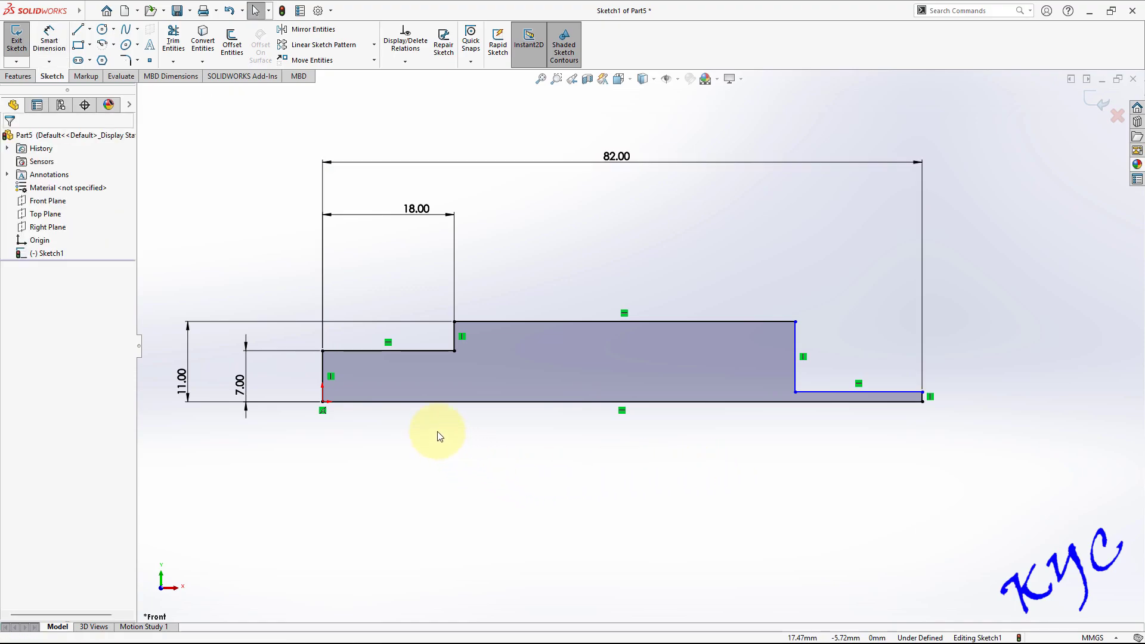
Step: Add an equal relation between the profile's two outer vertical end edges
{"action": "left_click", "coordinate": [324, 380]}
{"action": "scroll", "coordinate": [929, 396], "scroll_direction": "down", "scroll_amount": 5}
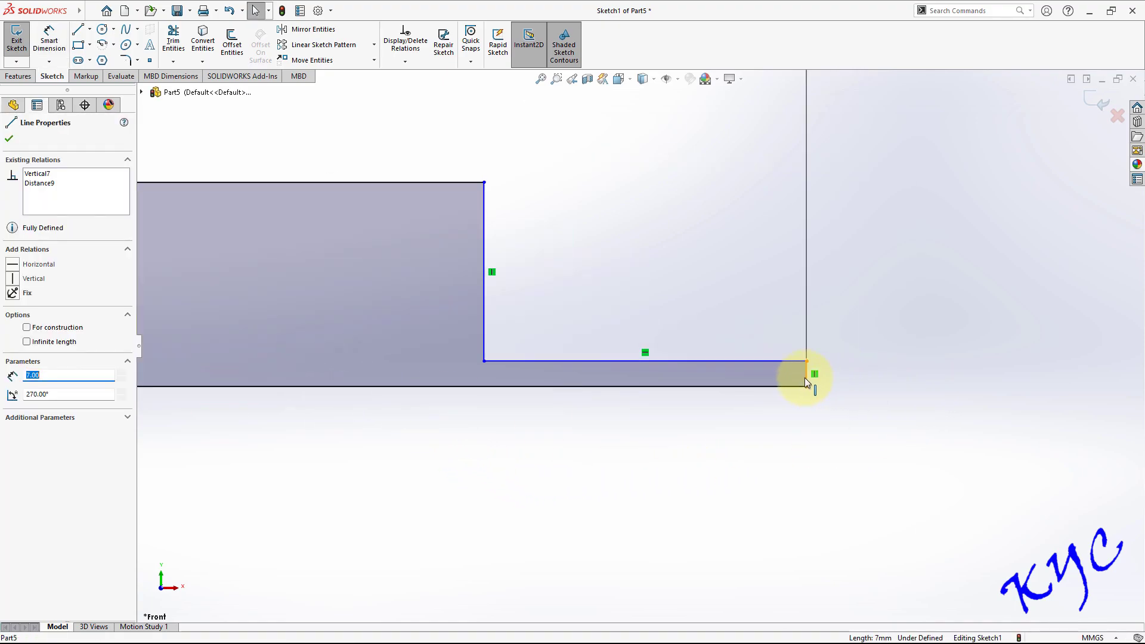
{"action": "left_click", "coordinate": [805, 378], "text": "ctrl"}
{"action": "left_click", "coordinate": [29, 404]}
{"action": "left_click", "coordinate": [608, 468]}
Step: Add an equal relation between the two horizontal shoulder lines on either side of the raised section
{"action": "scroll", "coordinate": [626, 462], "scroll_direction": "up", "scroll_amount": 3}
{"action": "scroll", "coordinate": [500, 341], "scroll_direction": "up", "scroll_amount": 4}
{"action": "scroll", "coordinate": [417, 307], "scroll_direction": "down", "scroll_amount": 4}
{"action": "scroll", "coordinate": [417, 307], "scroll_direction": "up", "scroll_amount": 3}
{"action": "scroll", "coordinate": [426, 349], "scroll_direction": "down", "scroll_amount": 2}
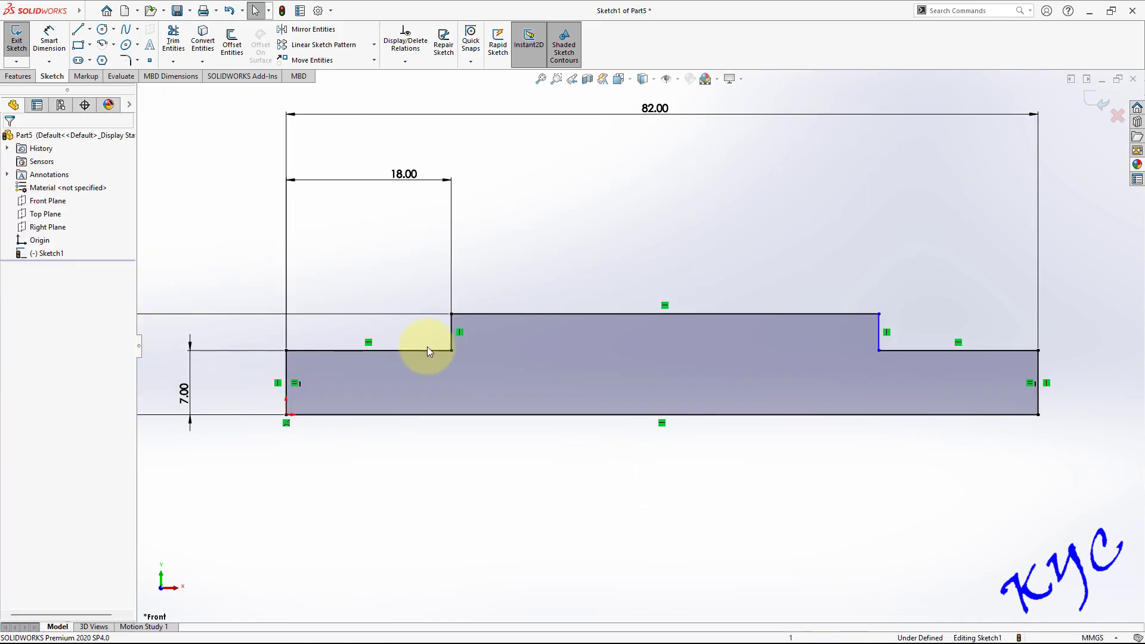
{"action": "left_click", "coordinate": [426, 350]}
{"action": "left_click", "coordinate": [908, 351], "text": "ctrl"}
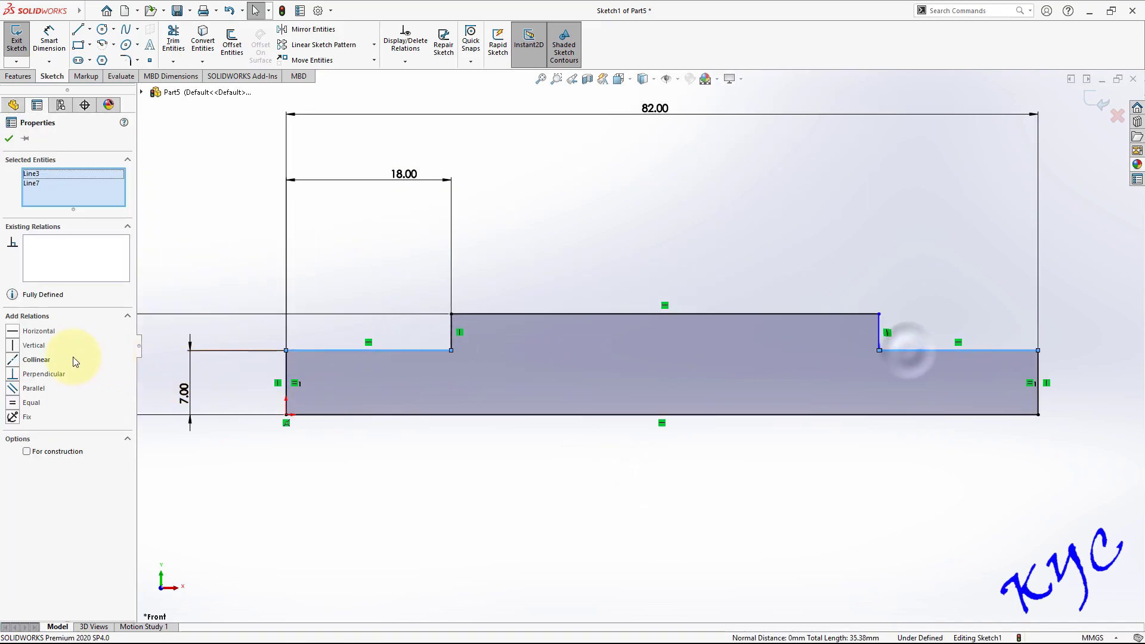
{"action": "left_click", "coordinate": [18, 404]}
{"action": "left_click", "coordinate": [603, 517]}
Step: Add an equal relation between the two short vertical edges of the raised section
{"action": "left_click", "coordinate": [451, 334]}
{"action": "left_click", "coordinate": [873, 334], "text": "ctrl"}
{"action": "left_click", "coordinate": [33, 404]}
{"action": "left_click", "coordinate": [596, 525]}
Step: Exit the sketch and revolve the profile 360° about its long base line
{"action": "scroll", "coordinate": [775, 454], "scroll_direction": "down", "scroll_amount": 3}
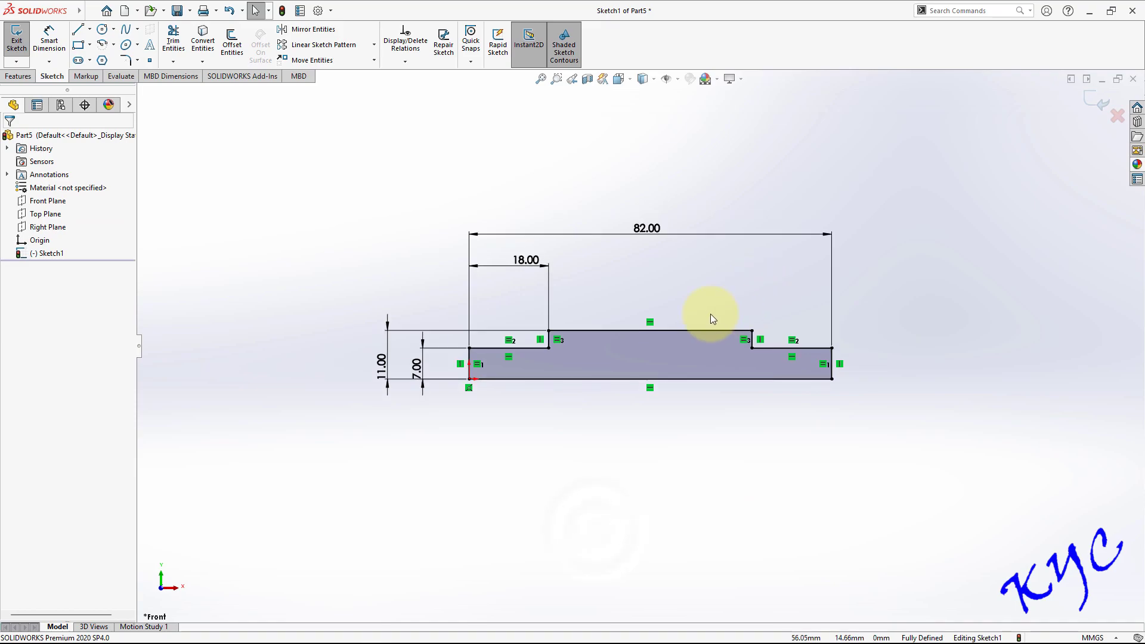
{"action": "scroll", "coordinate": [714, 318], "scroll_direction": "down", "scroll_amount": 2}
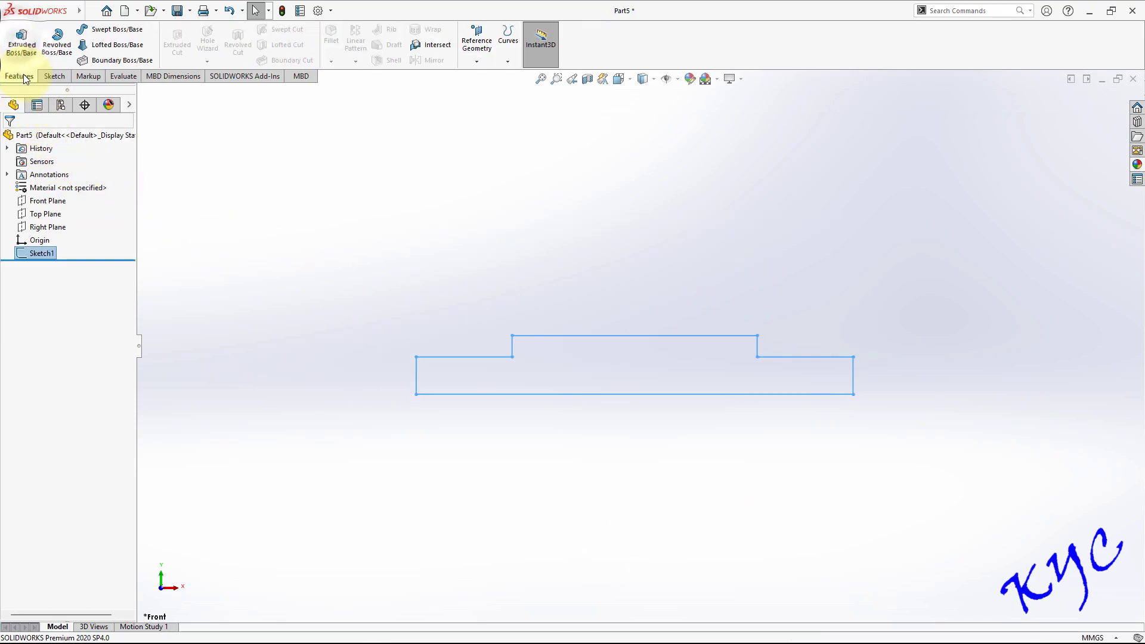
{"action": "left_click", "coordinate": [57, 42]}
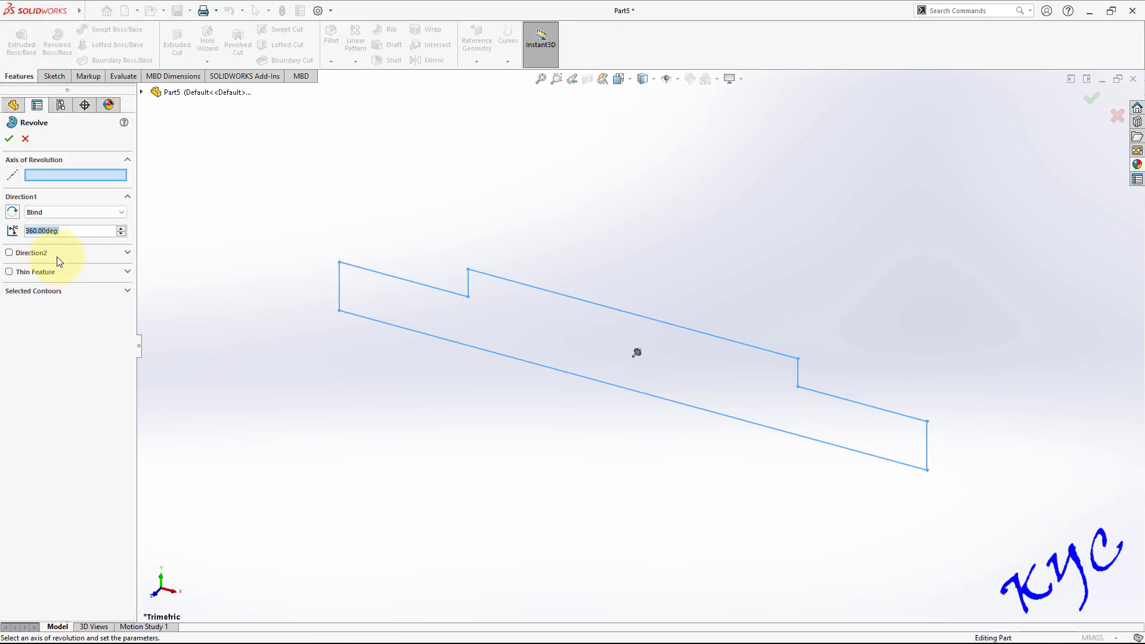
{"action": "left_click", "coordinate": [574, 373]}
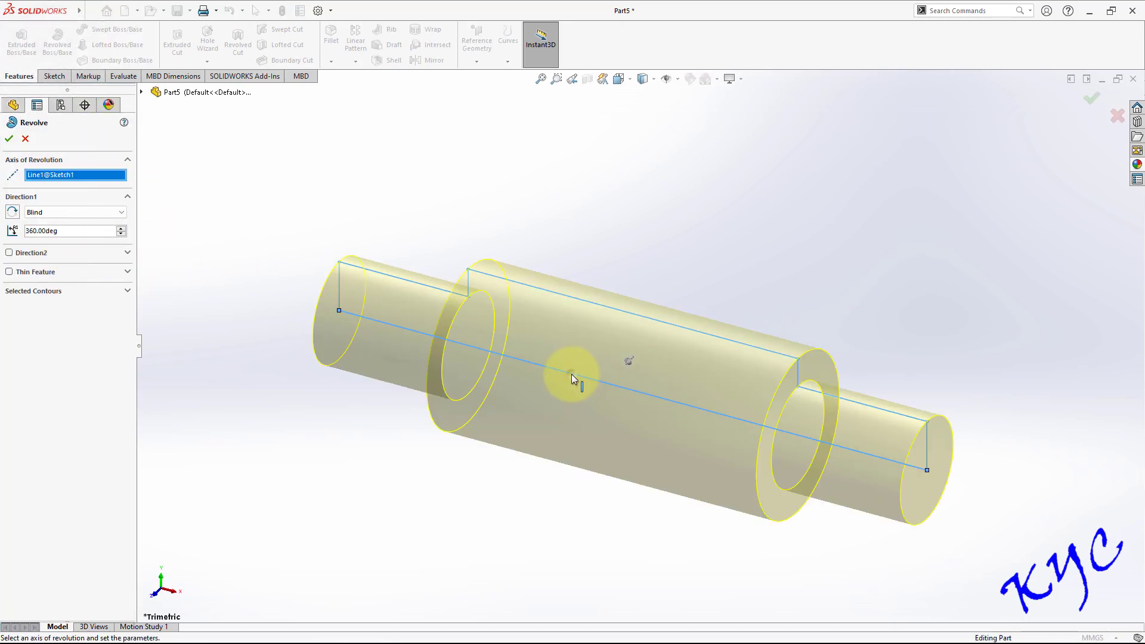
{"action": "left_click", "coordinate": [9, 139]}
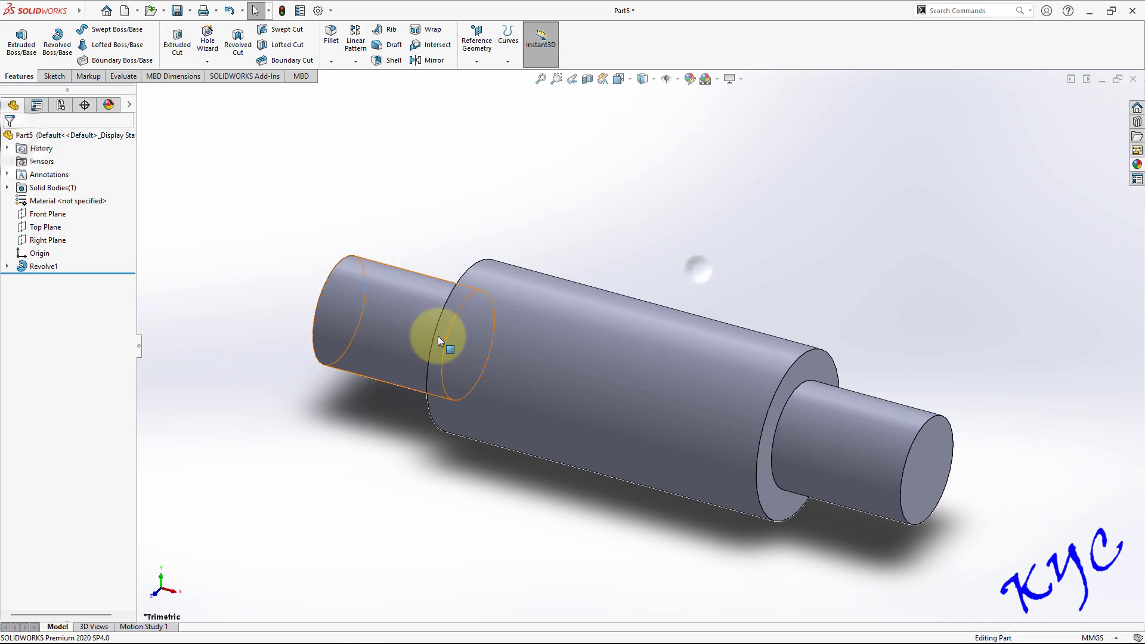
{"action": "middle_click_drag", "start_coordinate": [502, 310], "coordinate": [765, 231]}
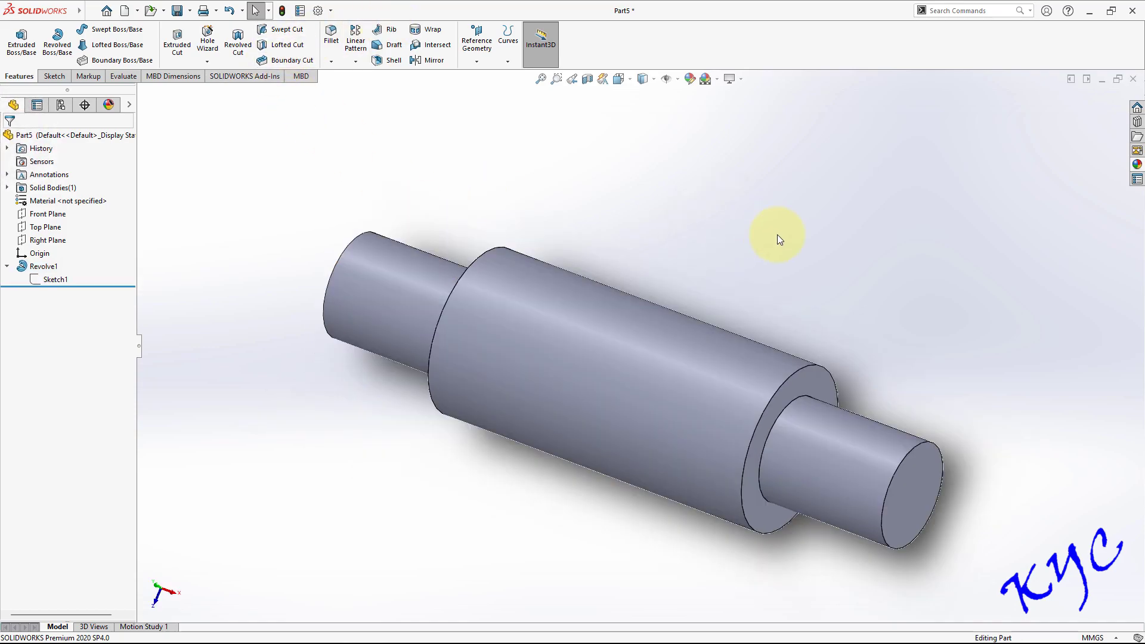
Step: Add an ISO M14 machine cosmetic thread, blind 13 mm deep, to the outer edge of the shaft end farthest from the origin
{"action": "left_click", "coordinate": [160, 12]}
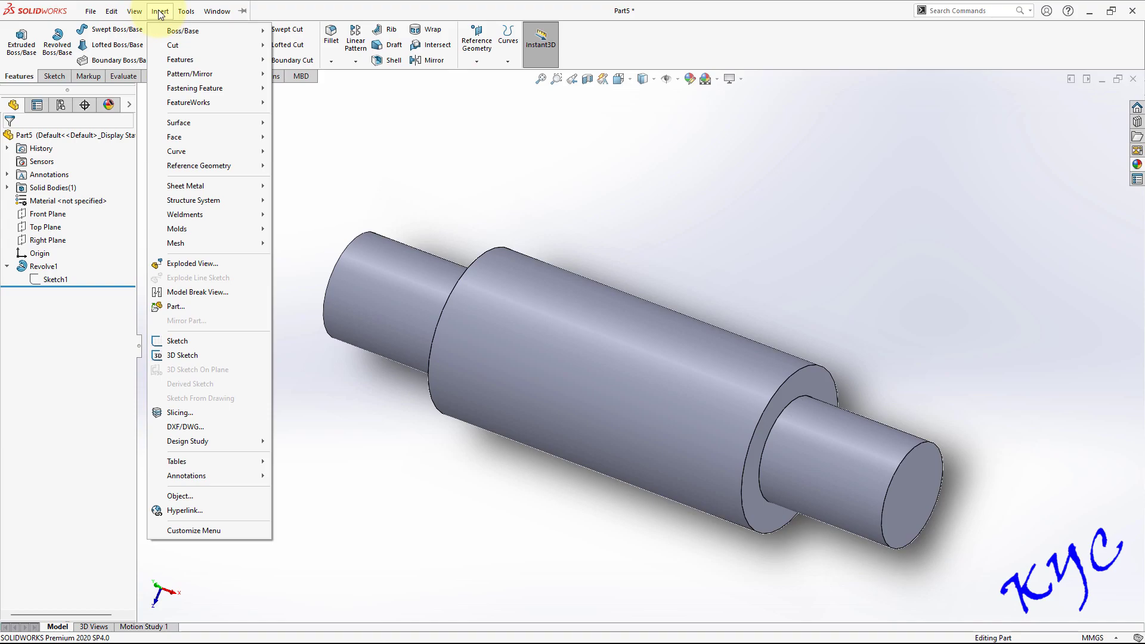
{"action": "left_click", "coordinate": [192, 476]}
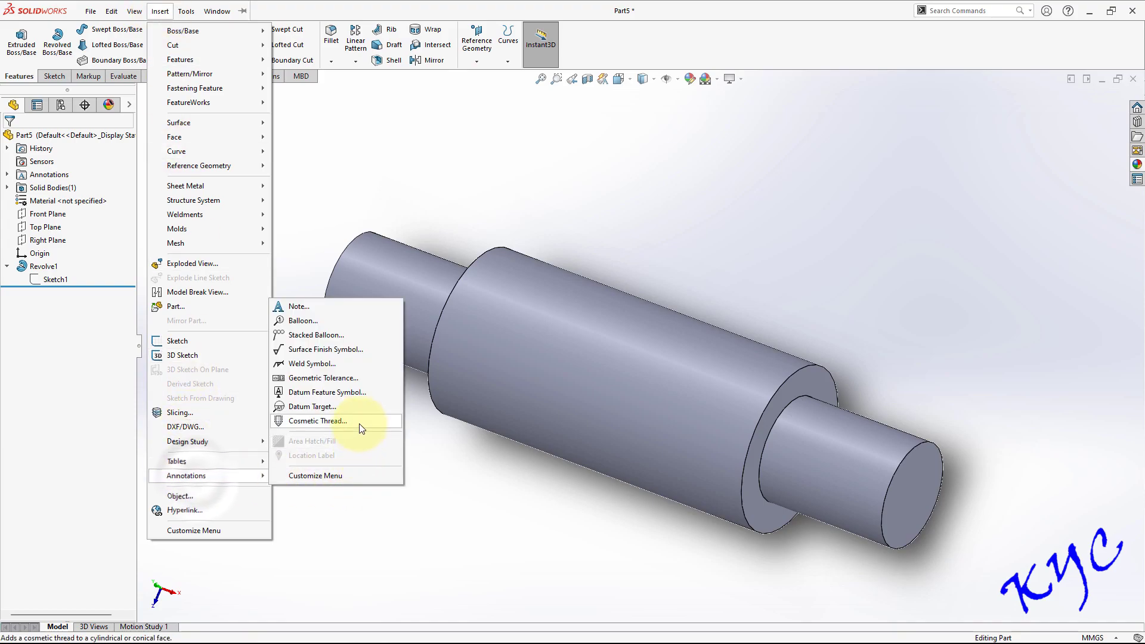
{"action": "left_click", "coordinate": [316, 421]}
{"action": "left_click", "coordinate": [936, 446]}
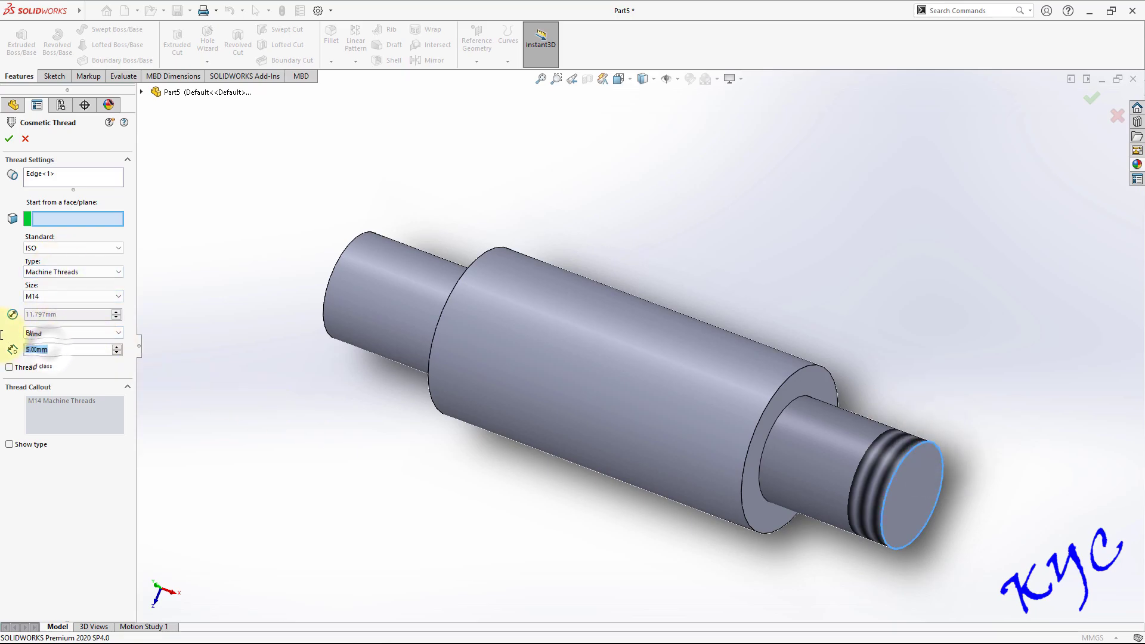
{"action": "key", "text": "Return"}
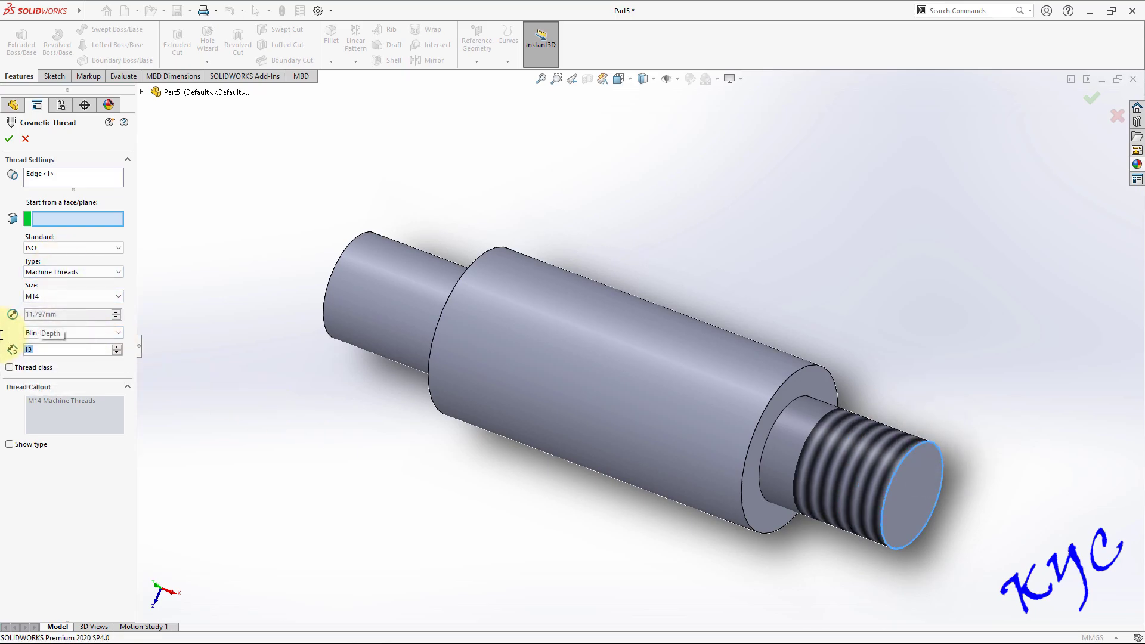
{"action": "key", "text": "Return"}
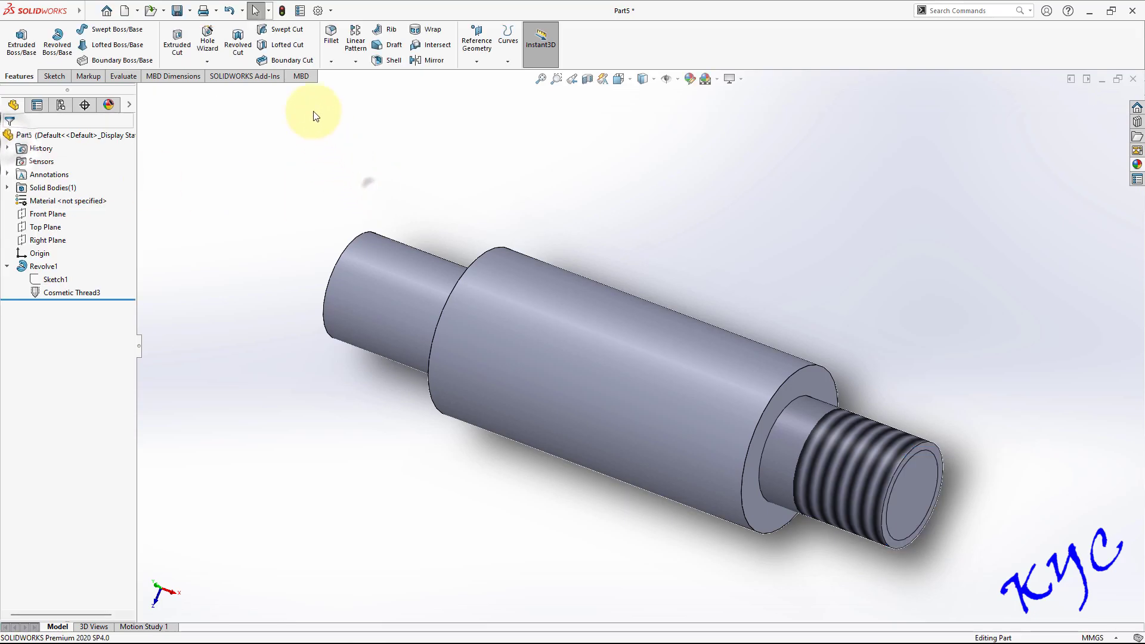
Step: Add a matching M14 cosmetic thread, blind 13 mm deep, to the outer edge of the opposite shaft end
{"action": "left_click", "coordinate": [167, 13]}
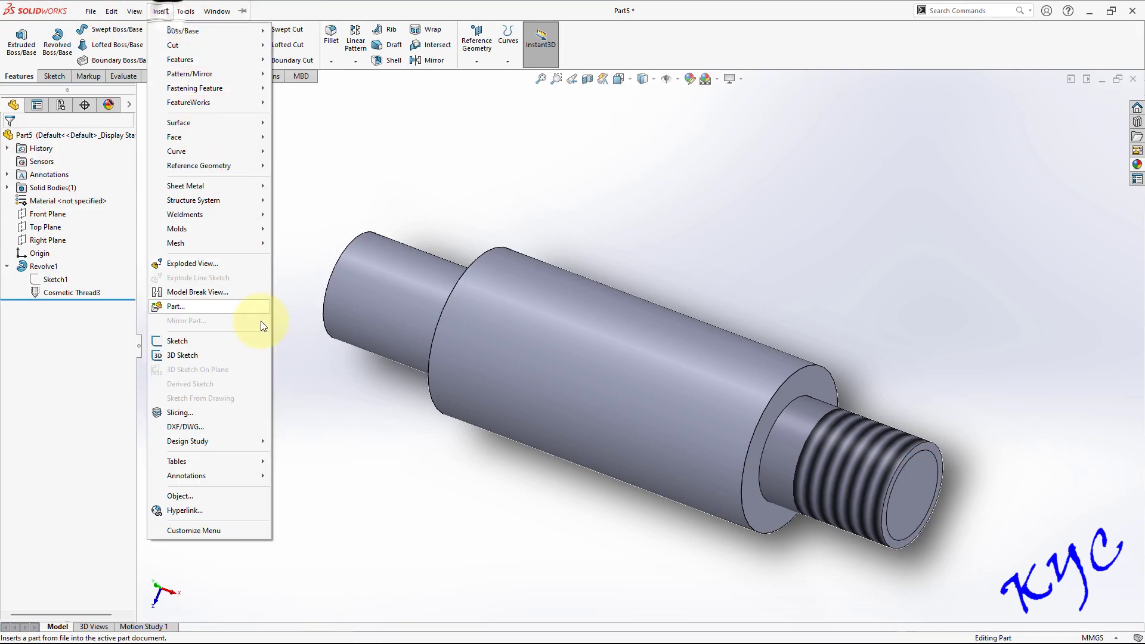
{"action": "left_click", "coordinate": [226, 476]}
{"action": "left_click", "coordinate": [313, 421]}
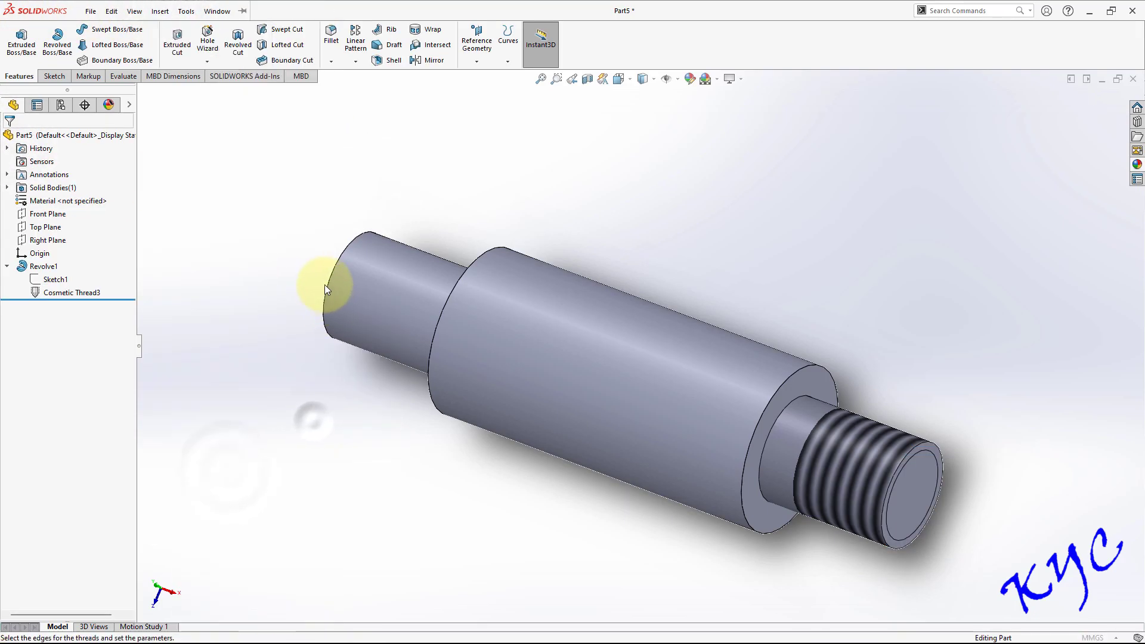
{"action": "left_click", "coordinate": [329, 277]}
{"action": "left_click_drag", "start_coordinate": [70, 352], "coordinate": [15, 349]}
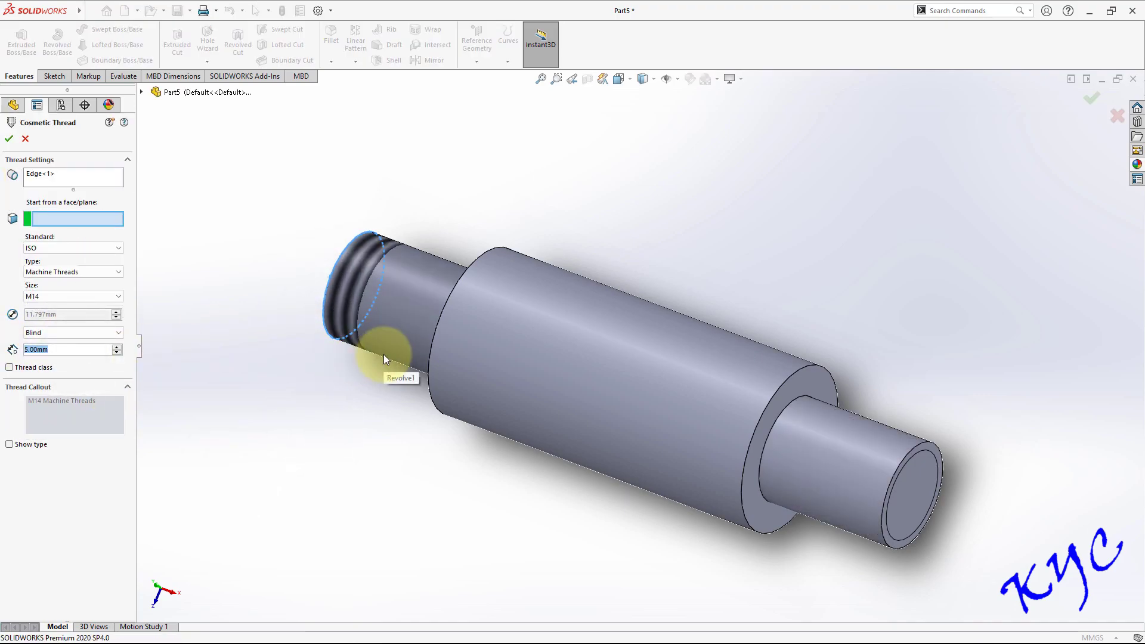
{"action": "type", "text": "13"}
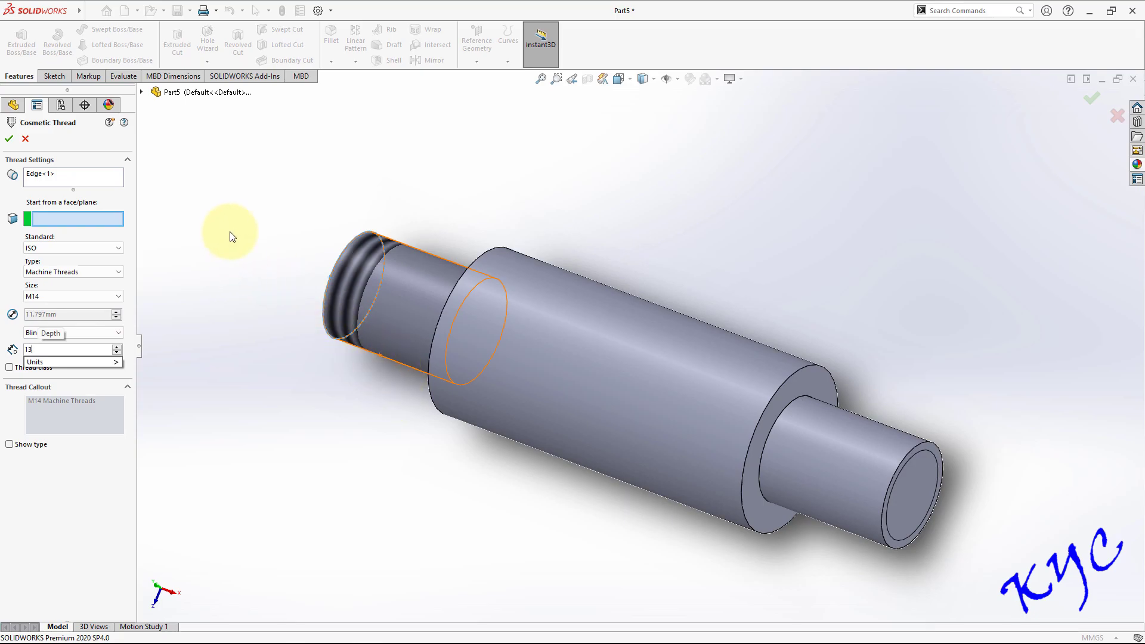
{"action": "key", "text": "Return"}
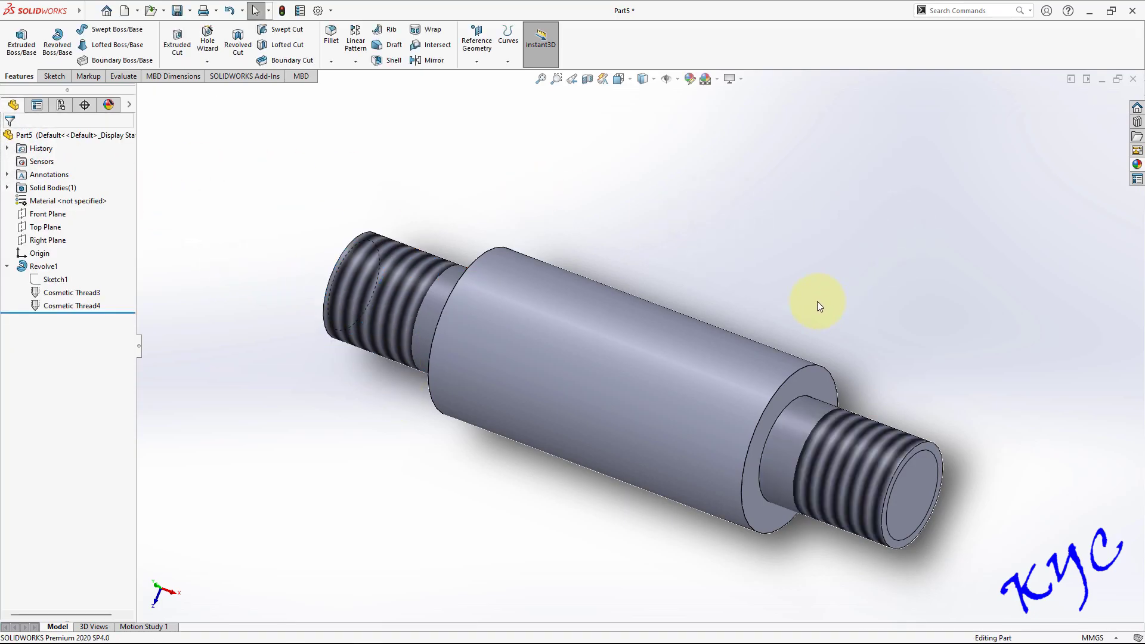
Step: Save the part as Plate Spacers in the Crane Hook folder
{"action": "key", "text": "ctrl+s"}
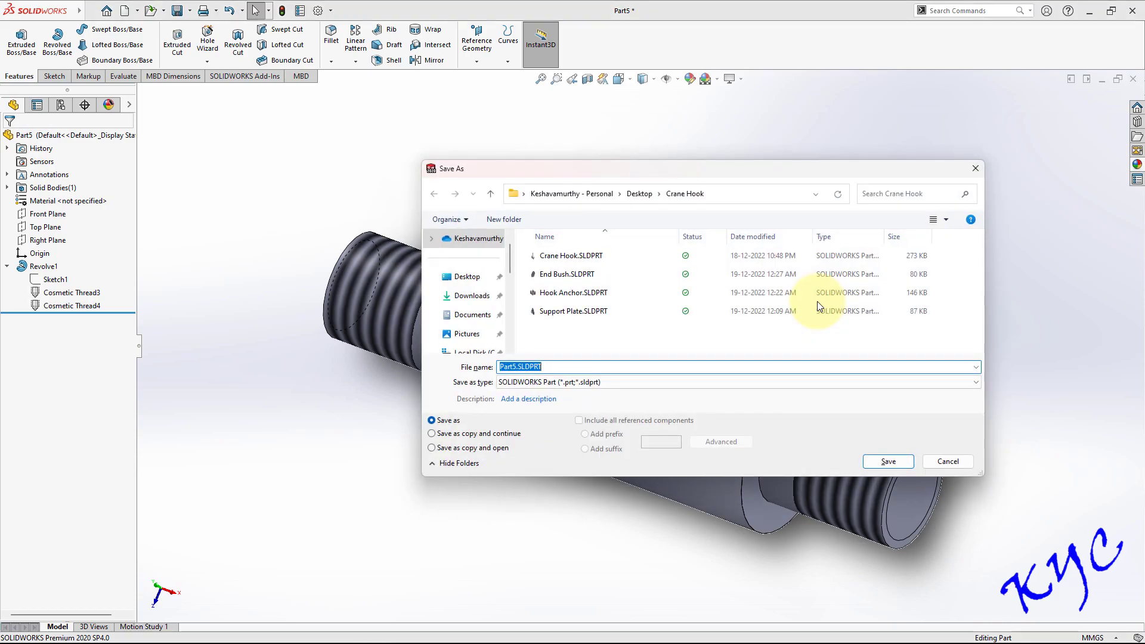
{"action": "type", "text": "Plate Spacers"}
{"action": "left_click", "coordinate": [888, 461]}
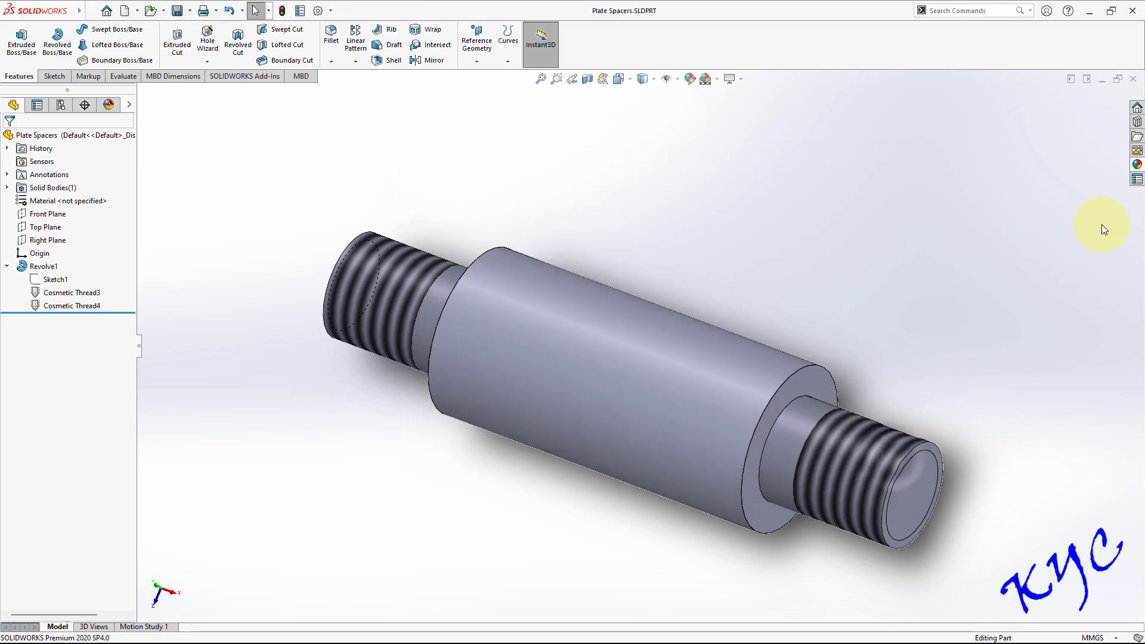
Step: Apply the polished steel appearance to the Plate Spacers part and save it
{"action": "left_click", "coordinate": [1138, 164]}
{"action": "left_click", "coordinate": [1029, 128]}
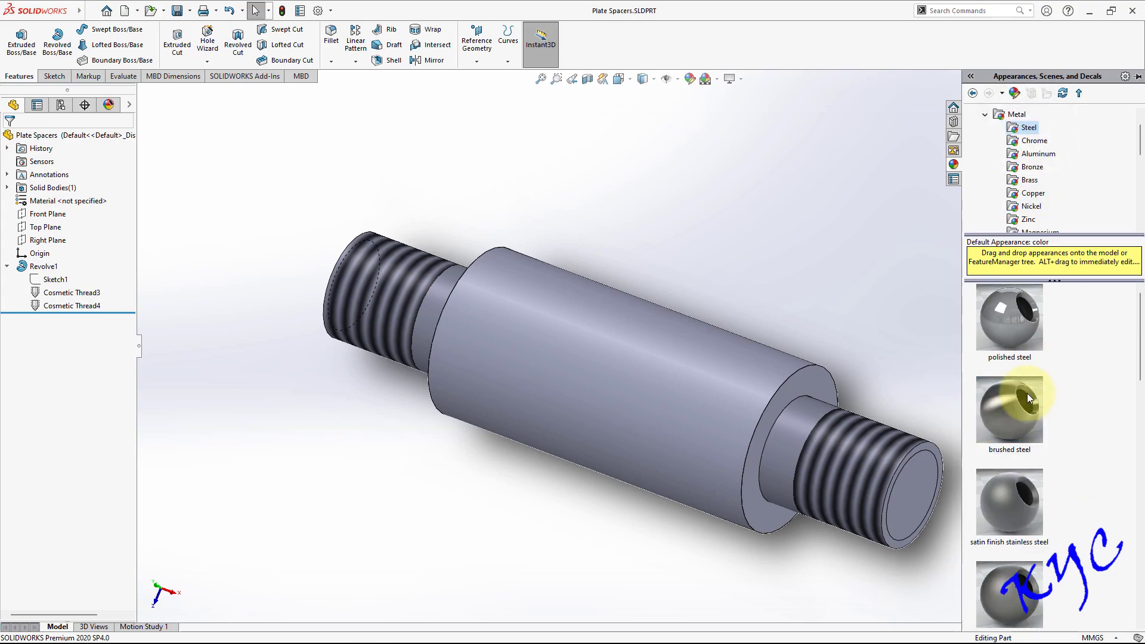
{"action": "double_click", "coordinate": [1011, 342]}
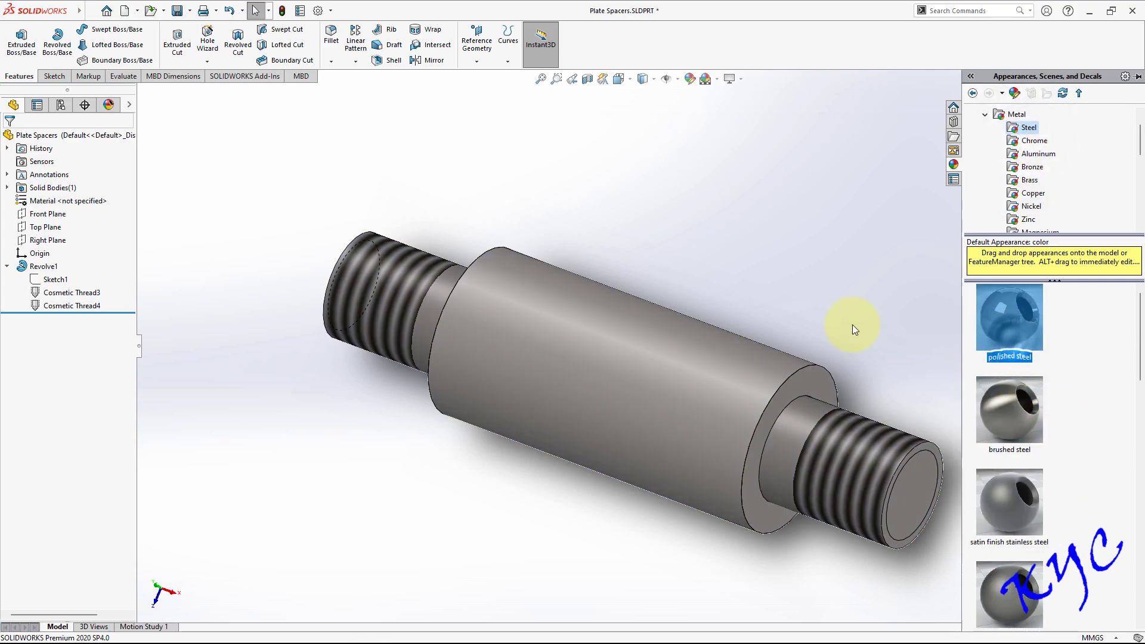
{"action": "left_click", "coordinate": [174, 13]}
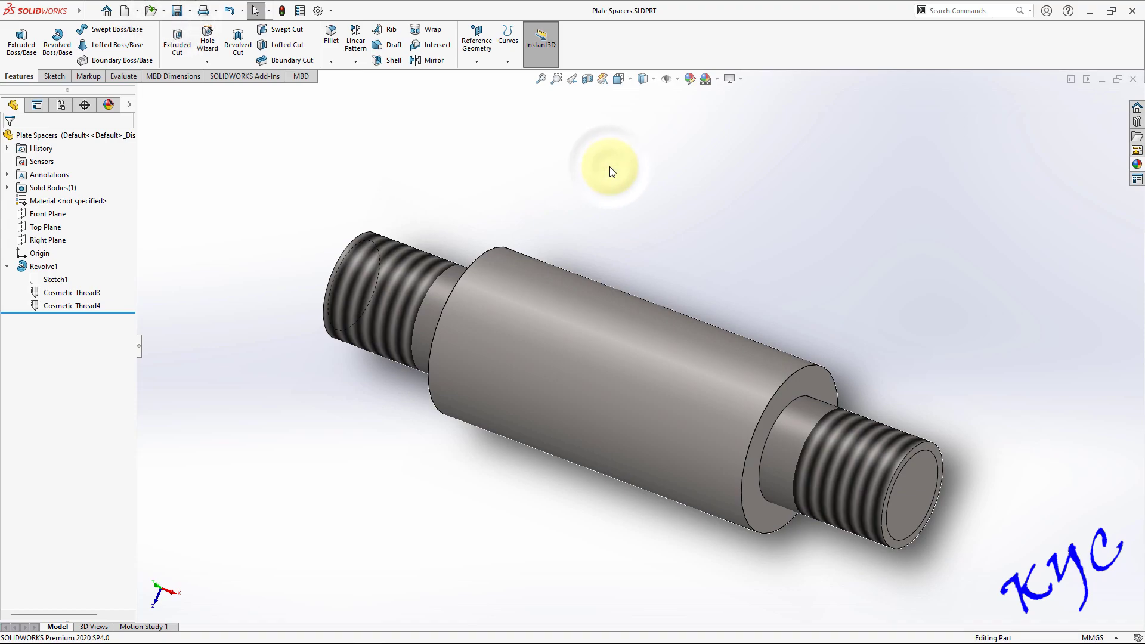
Step: Close the Plate Spacers document and create a new part
{"action": "left_click", "coordinate": [1135, 79]}
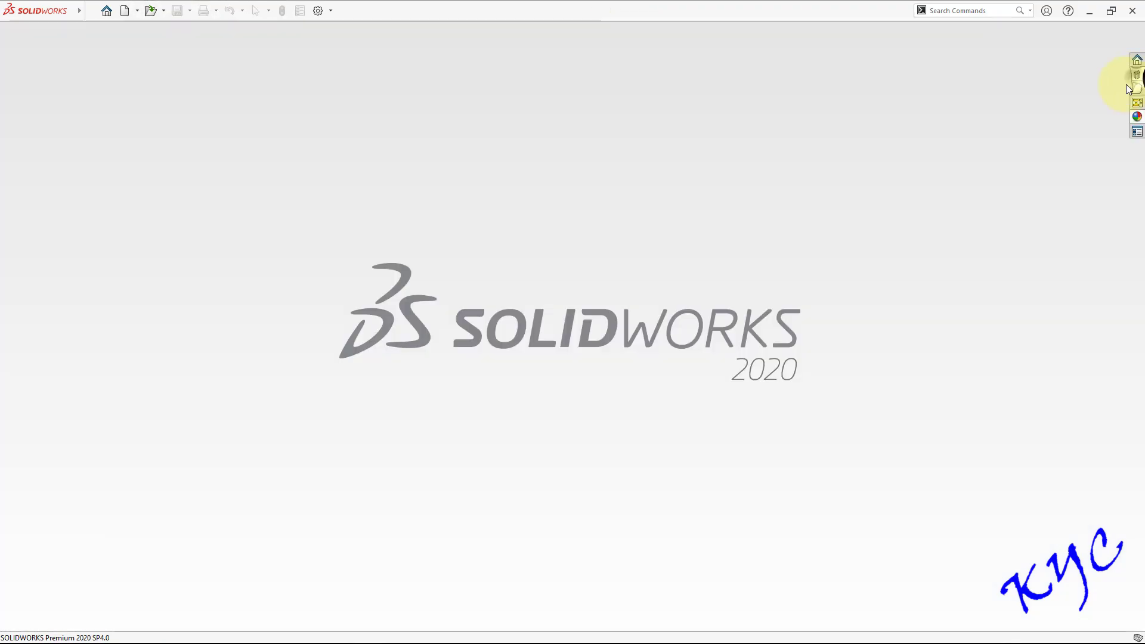
{"action": "left_click", "coordinate": [126, 11]}
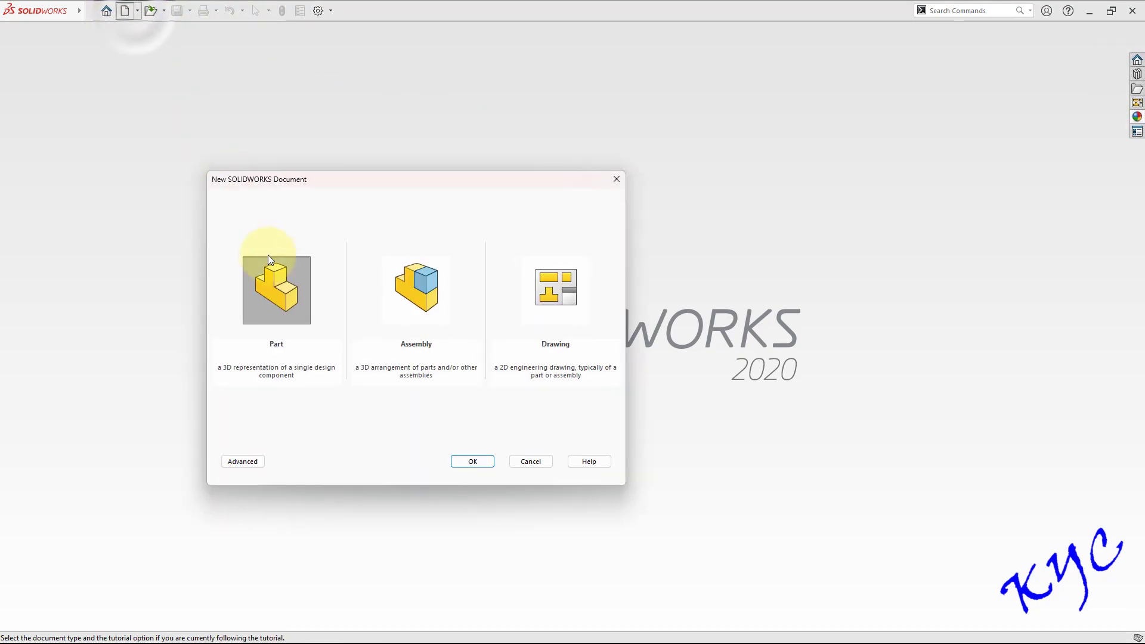
{"action": "double_click", "coordinate": [273, 298]}
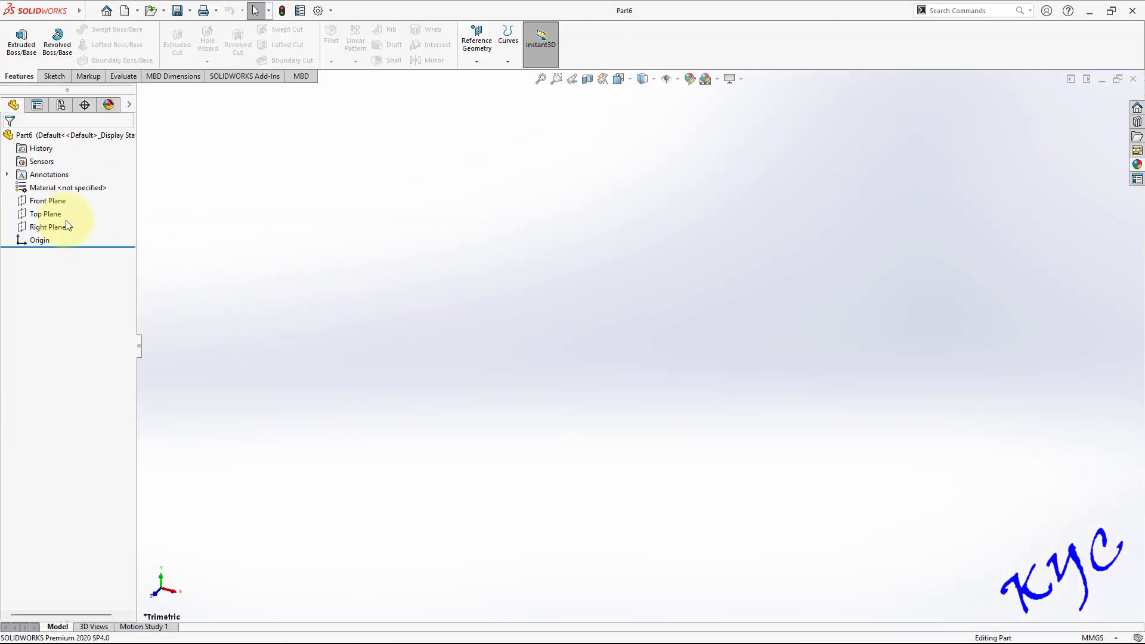
Step: Start a sketch on the Front Plane and draw a vertical centerline upward from the origin
{"action": "right_click", "coordinate": [48, 201]}
{"action": "left_click", "coordinate": [84, 181]}
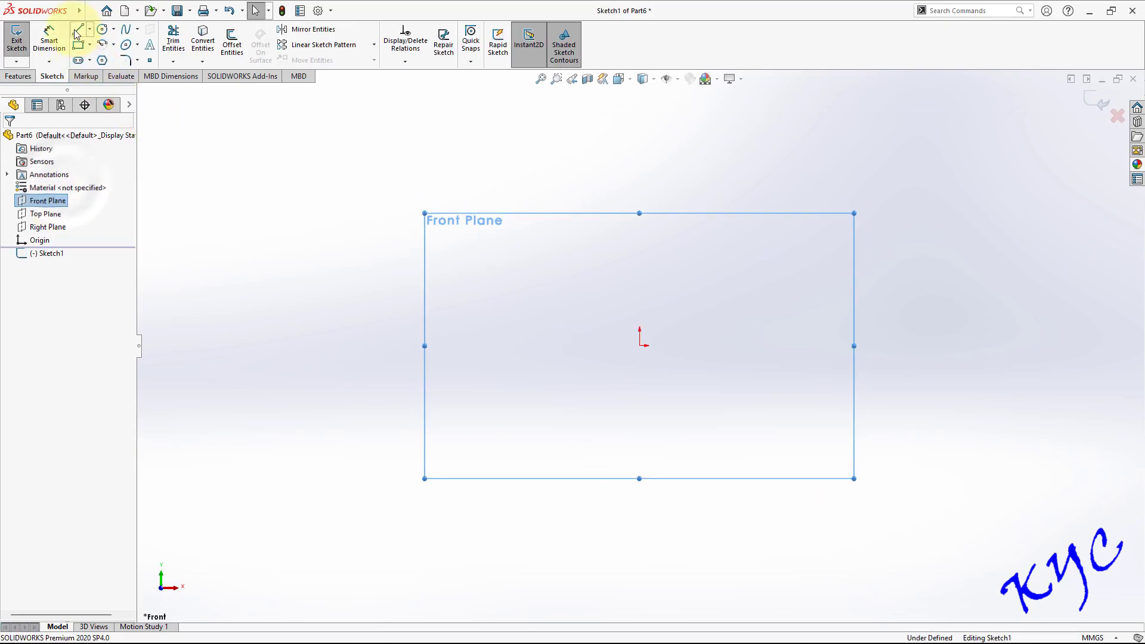
{"action": "left_click", "coordinate": [78, 30]}
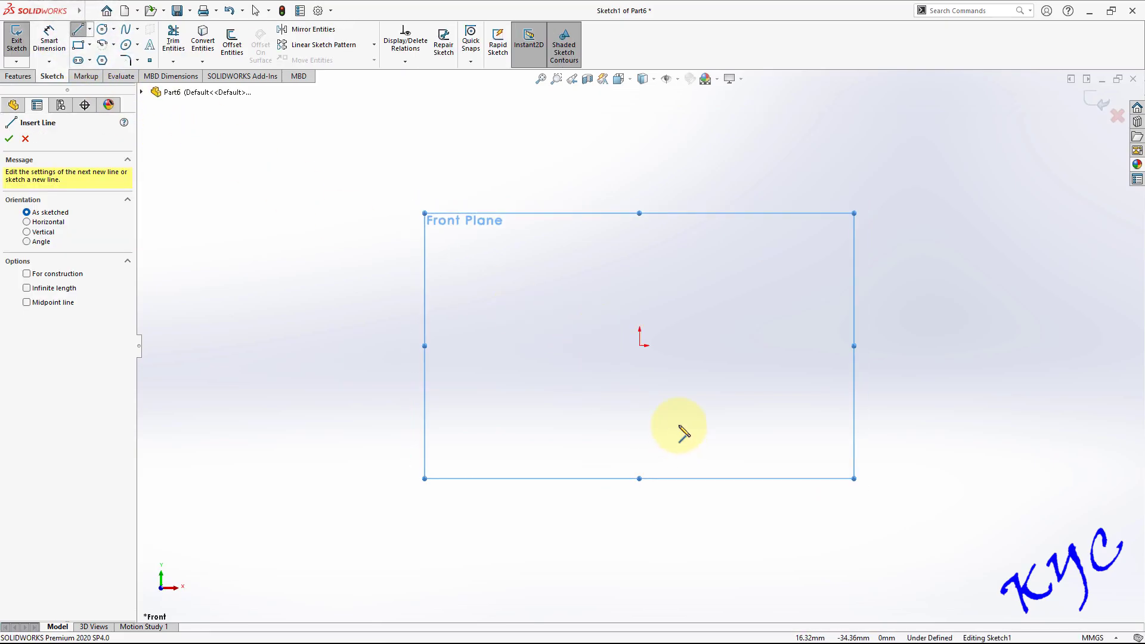
{"action": "left_click", "coordinate": [90, 30]}
{"action": "left_click", "coordinate": [107, 53]}
{"action": "left_click", "coordinate": [640, 345]}
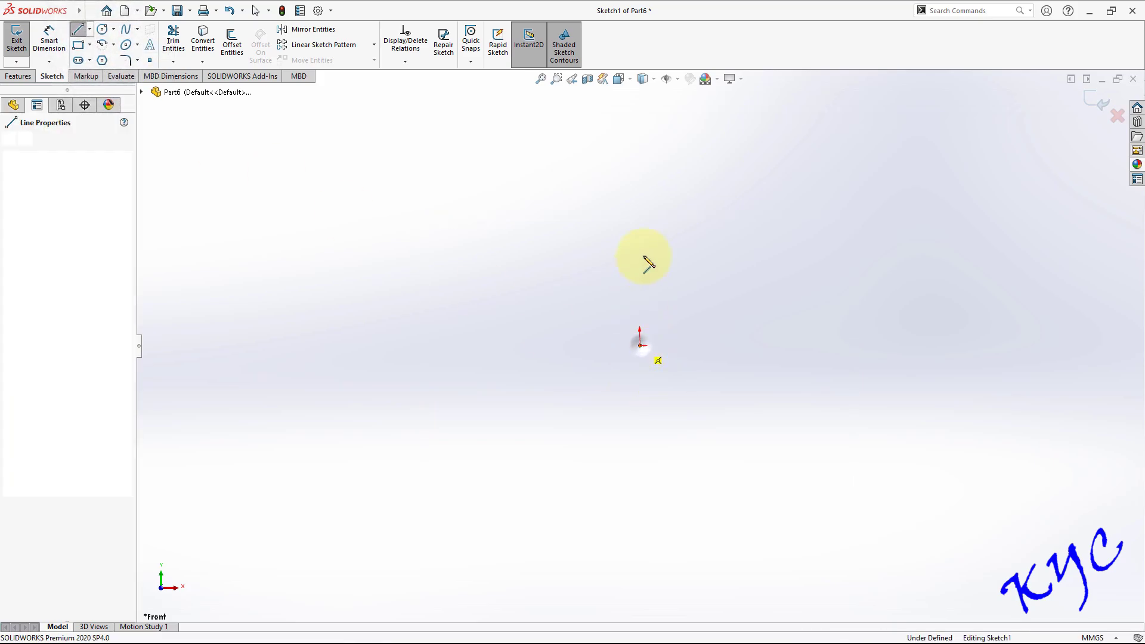
{"action": "left_click", "coordinate": [640, 224]}
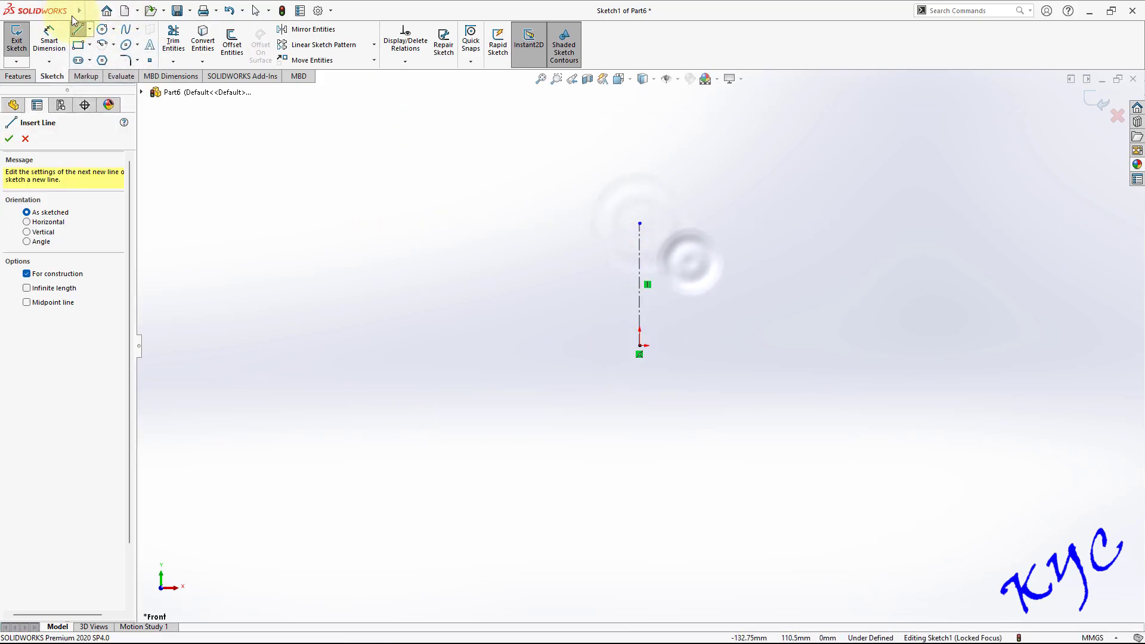
Step: Sketch a closed inverted-L profile beside the centerline: a tall narrow wall with a short flange pointing outward at its upper end
{"action": "left_click", "coordinate": [77, 30]}
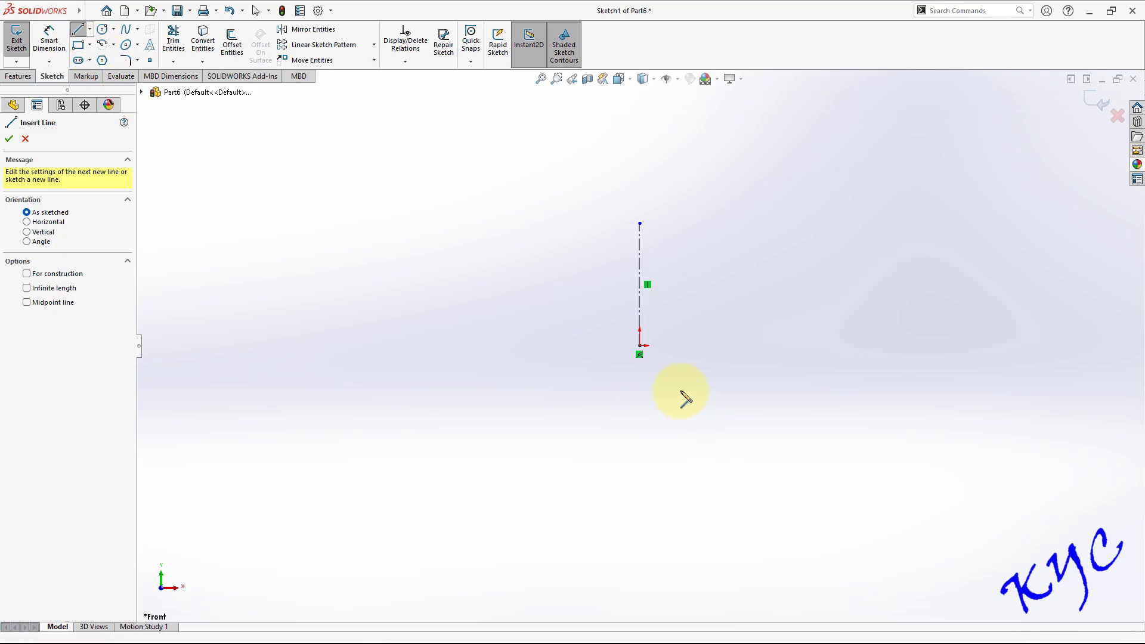
{"action": "left_click", "coordinate": [684, 346]}
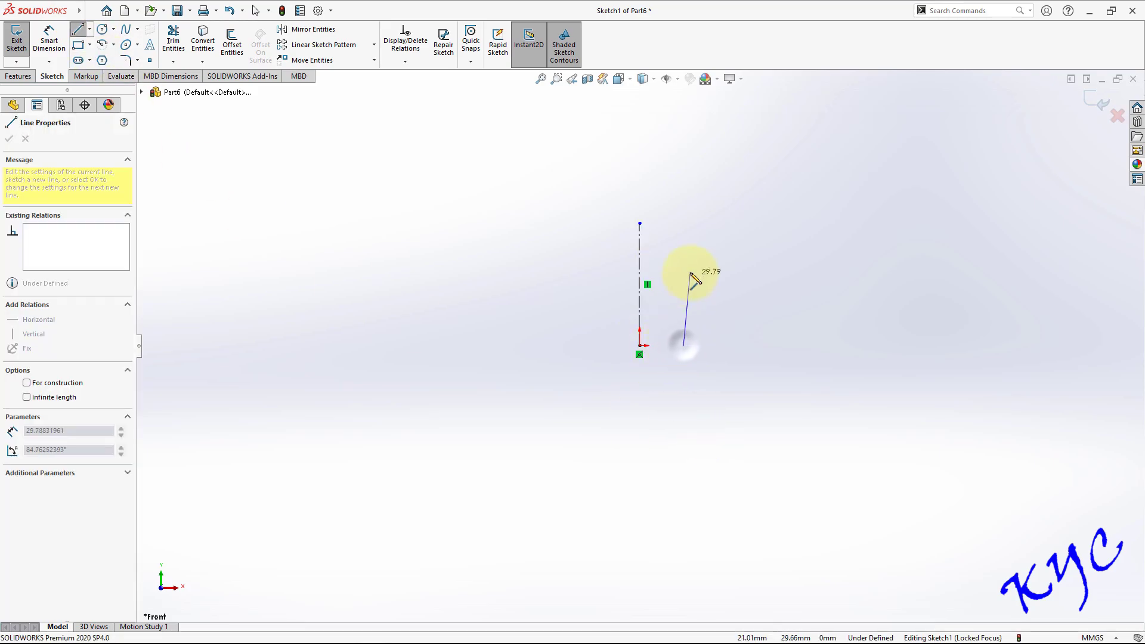
{"action": "left_click", "coordinate": [684, 216]}
{"action": "left_click", "coordinate": [727, 217]}
{"action": "left_click", "coordinate": [728, 228]}
{"action": "left_click", "coordinate": [700, 228]}
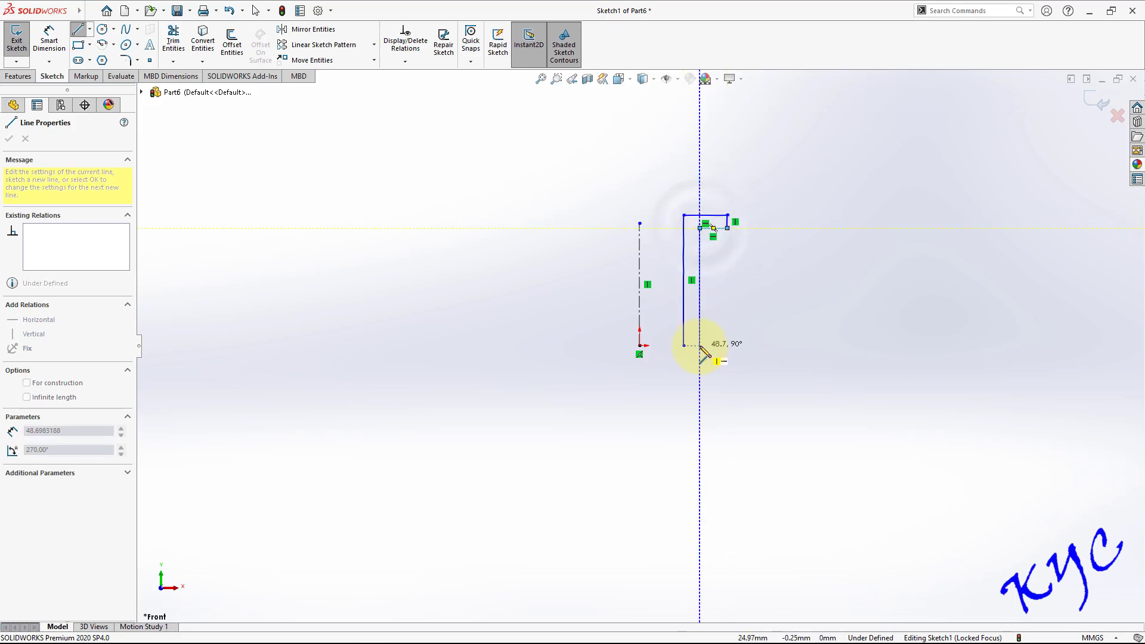
{"action": "left_click", "coordinate": [686, 346]}
{"action": "key", "text": "Escape"}
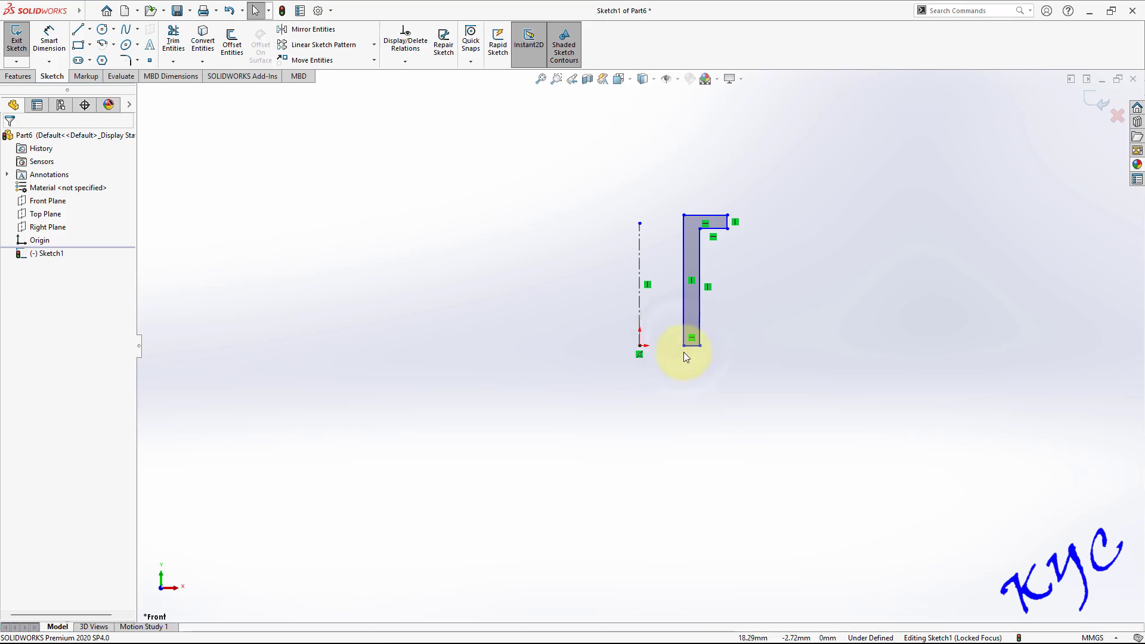
Step: Add a horizontal relation between the profile's lower inner corner and the origin
{"action": "scroll", "coordinate": [692, 351], "scroll_direction": "down", "scroll_amount": 3}
{"action": "left_click", "coordinate": [675, 340]}
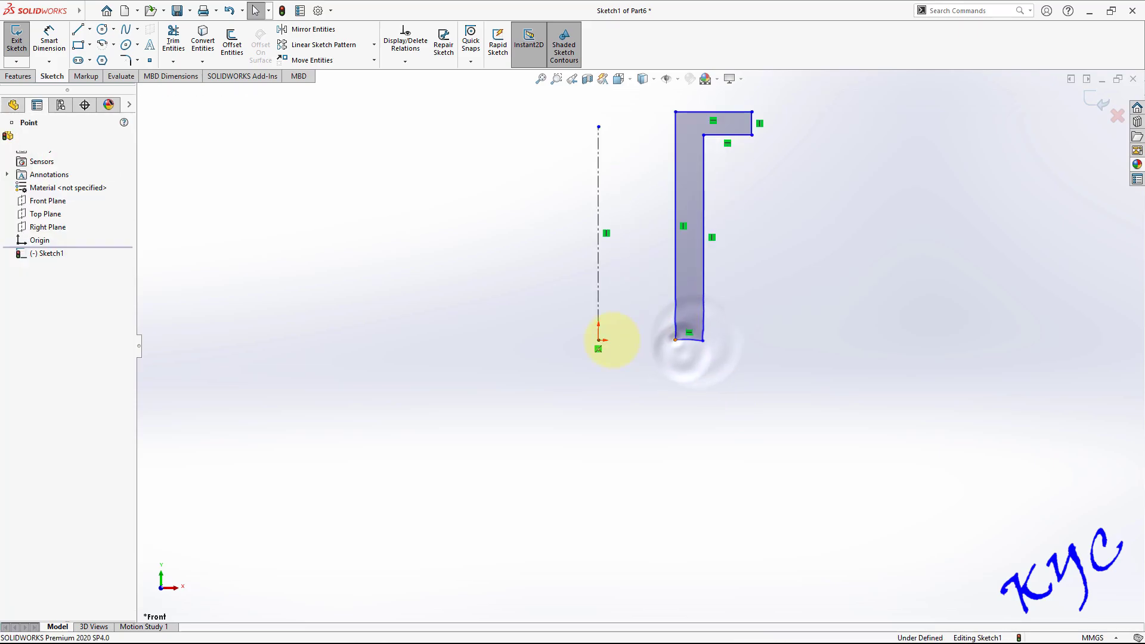
{"action": "left_click", "coordinate": [599, 345], "text": "ctrl"}
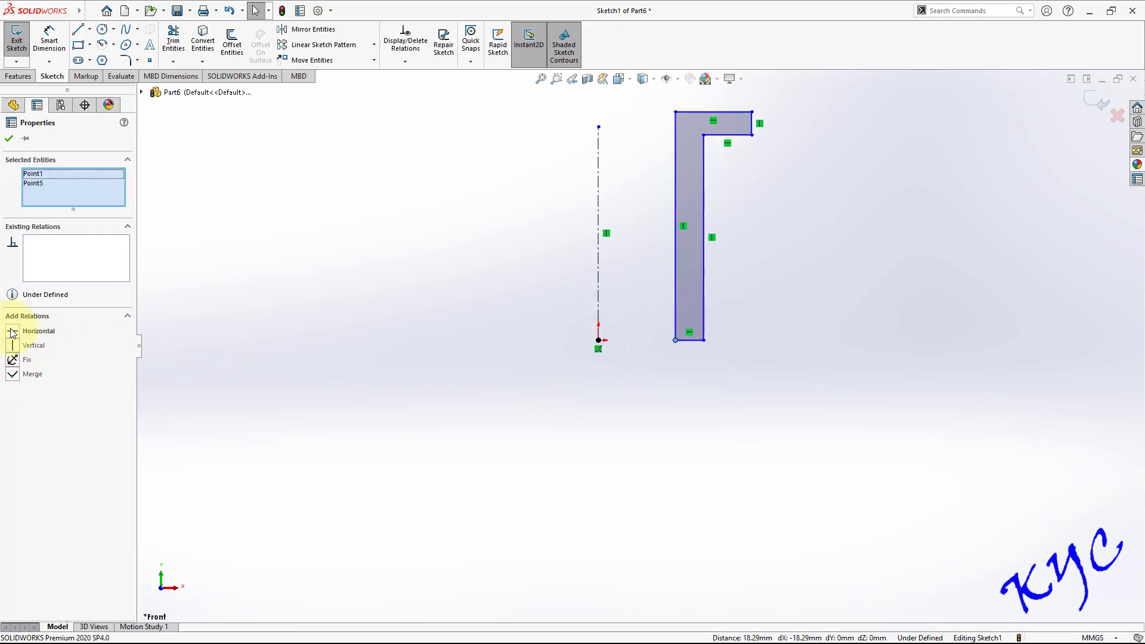
{"action": "left_click", "coordinate": [758, 439]}
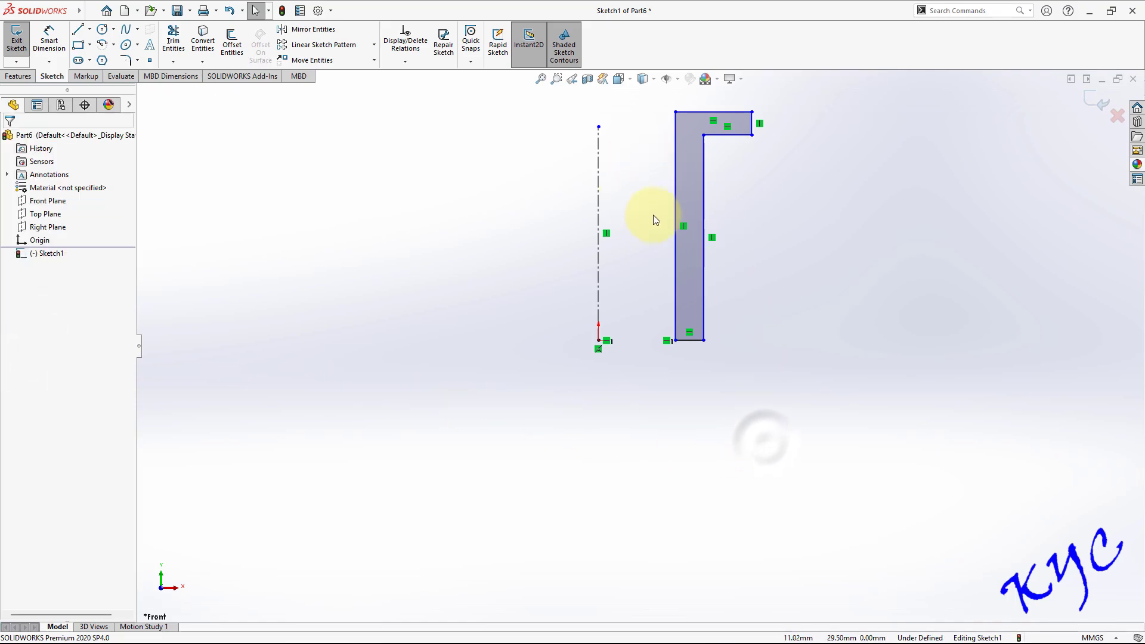
Step: Dimension the wall's inner edge 10 mm and its outer edge 12.5 mm from the centerline
{"action": "left_click", "coordinate": [49, 40]}
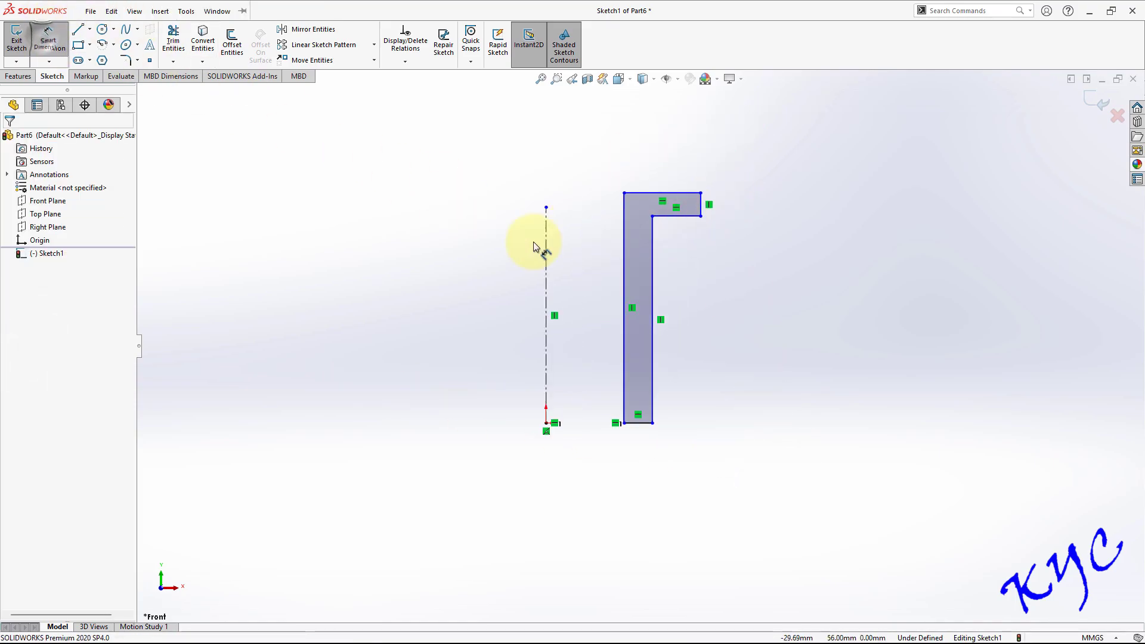
{"action": "left_click", "coordinate": [546, 375]}
{"action": "left_click", "coordinate": [624, 372]}
{"action": "left_click", "coordinate": [585, 476]}
{"action": "type", "text": "10"}
{"action": "key", "text": "Return"}
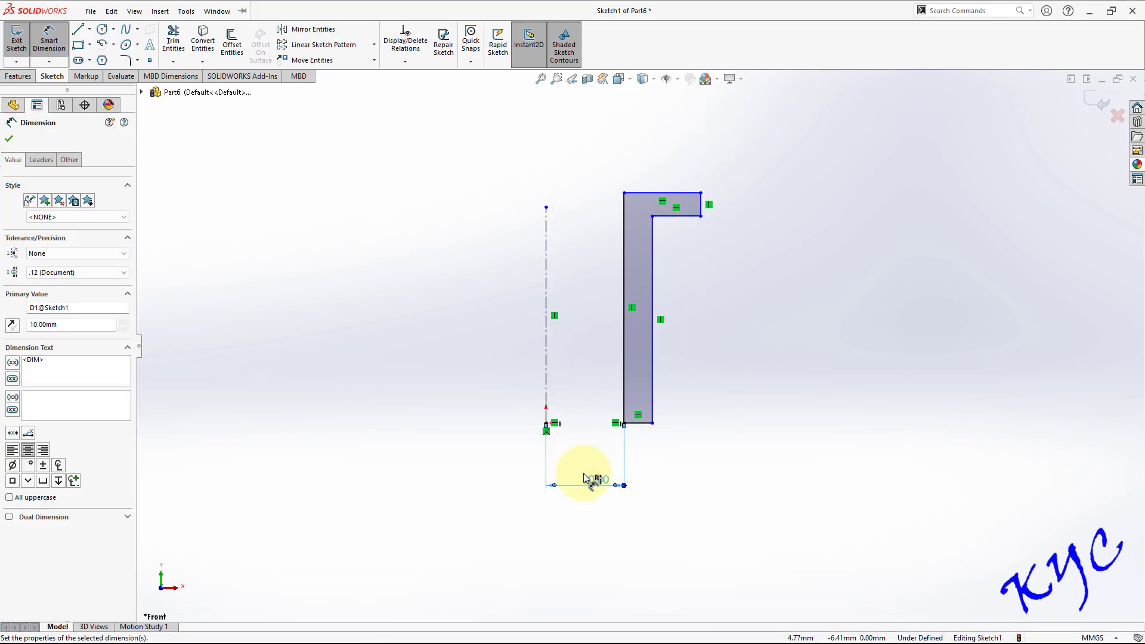
{"action": "left_click", "coordinate": [545, 384]}
{"action": "left_click", "coordinate": [652, 384]}
{"action": "left_click", "coordinate": [603, 519]}
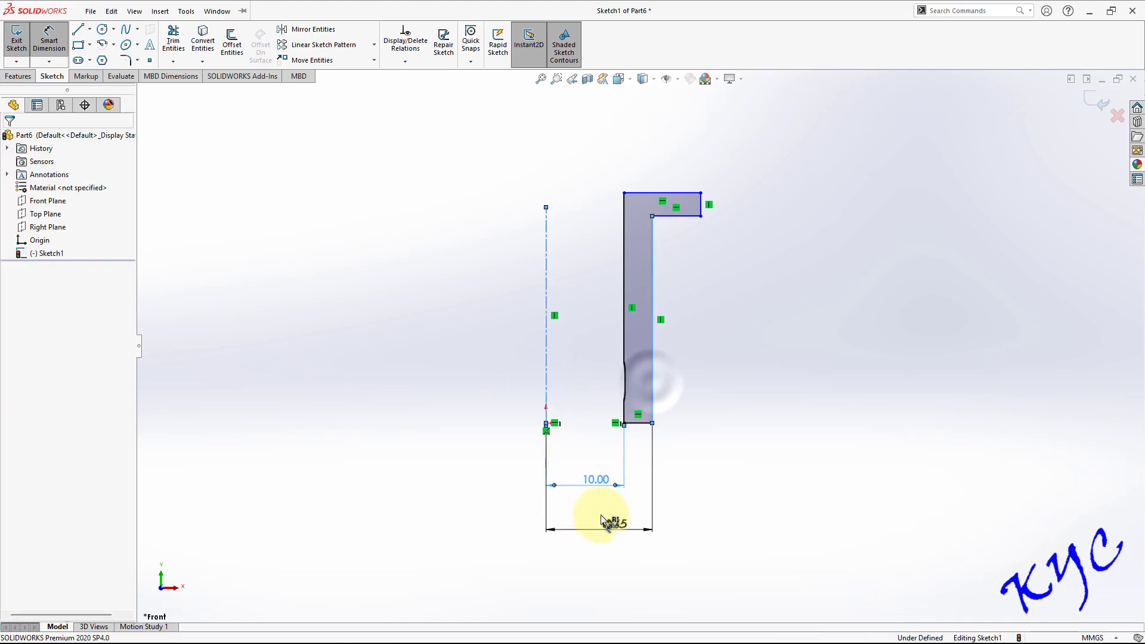
{"action": "type", "text": "12.5"}
{"action": "key", "text": "Return"}
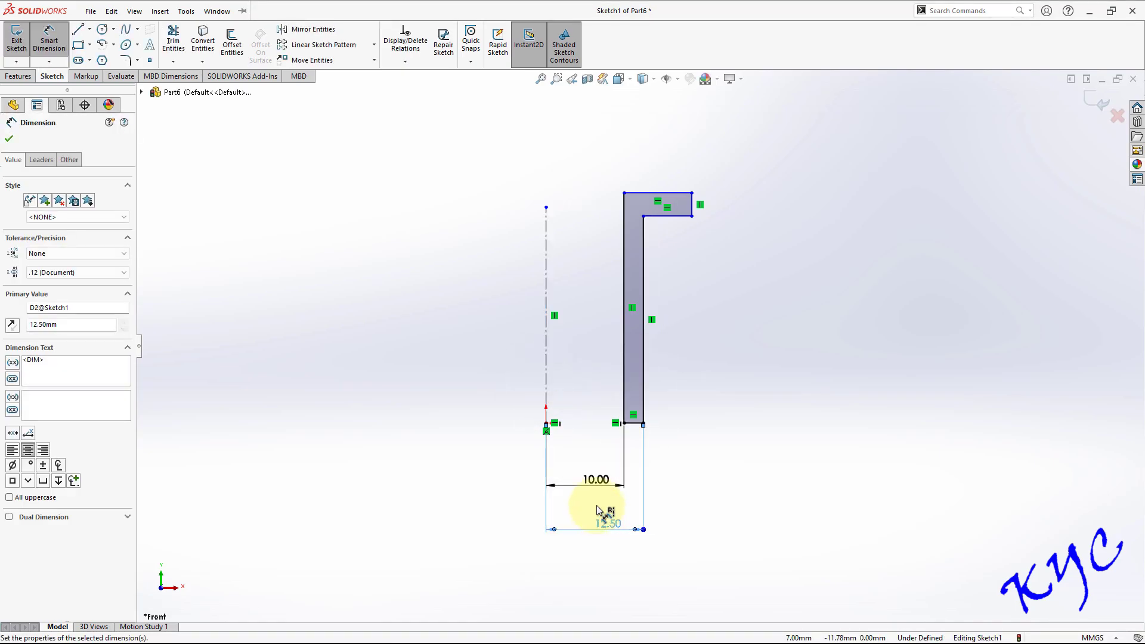
Step: Dimension the flange's outer edge 15 mm from the centerline and set the flange thickness to 3 mm
{"action": "left_click", "coordinate": [690, 208]}
{"action": "left_click", "coordinate": [754, 204]}
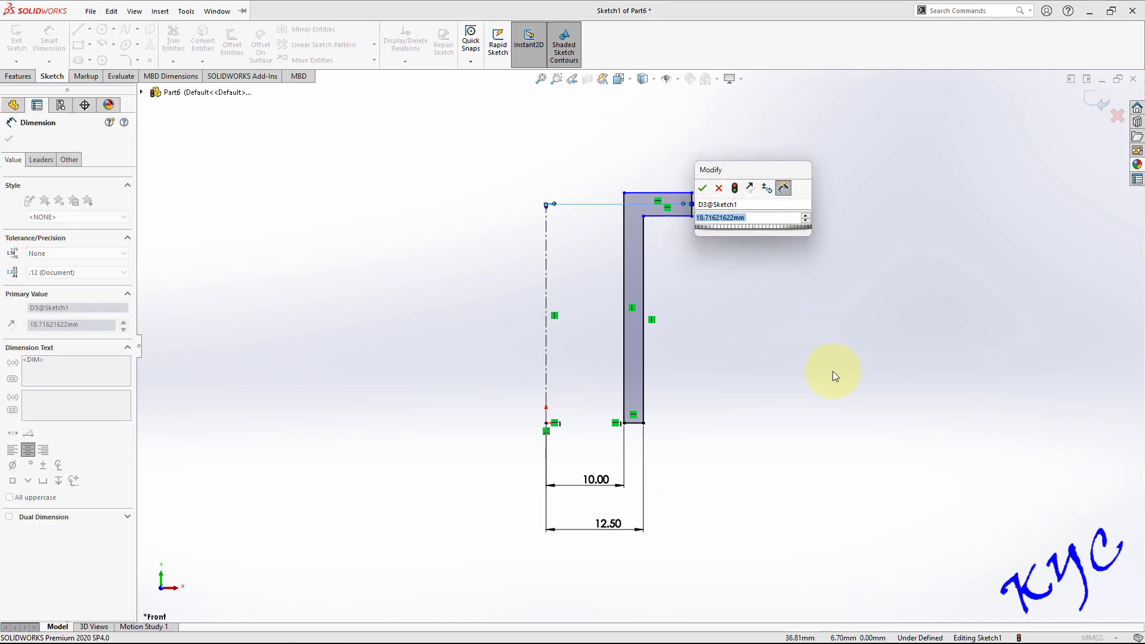
{"action": "type", "text": "15"}
{"action": "key", "text": "Return"}
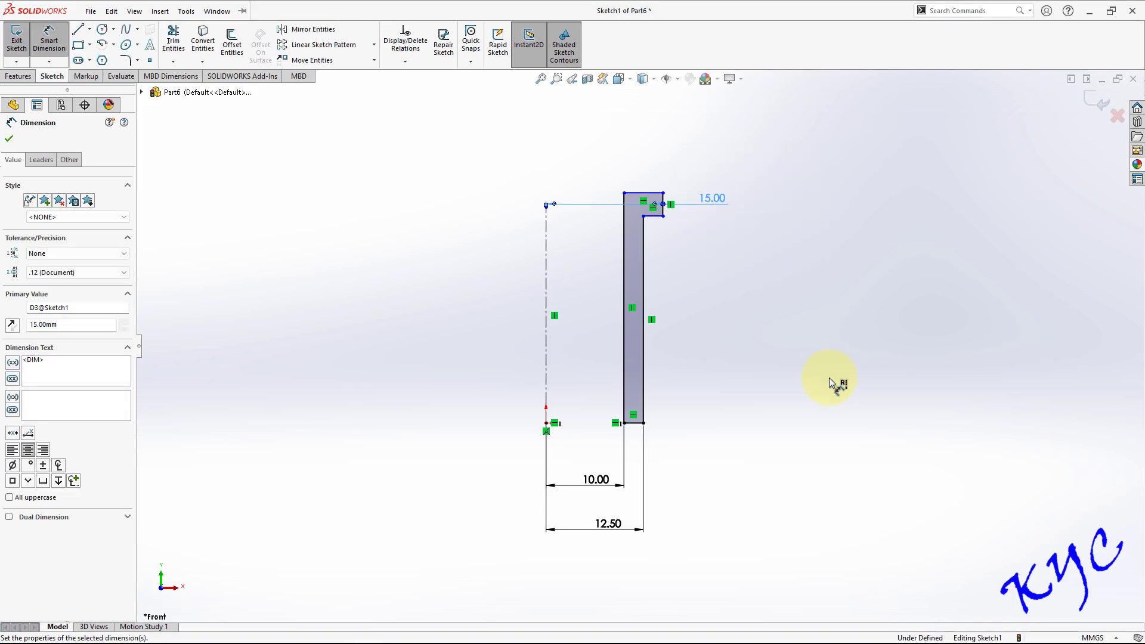
{"action": "left_click", "coordinate": [746, 253]}
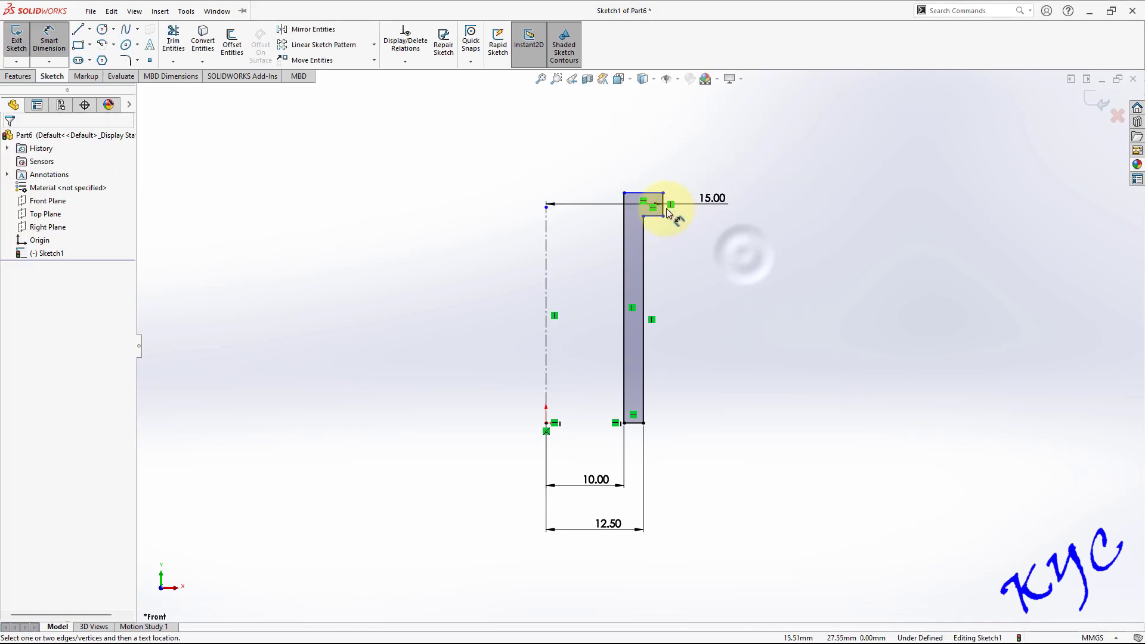
{"action": "left_click", "coordinate": [664, 206]}
{"action": "left_click", "coordinate": [772, 218]}
{"action": "type", "text": "3"}
{"action": "key", "text": "Return"}
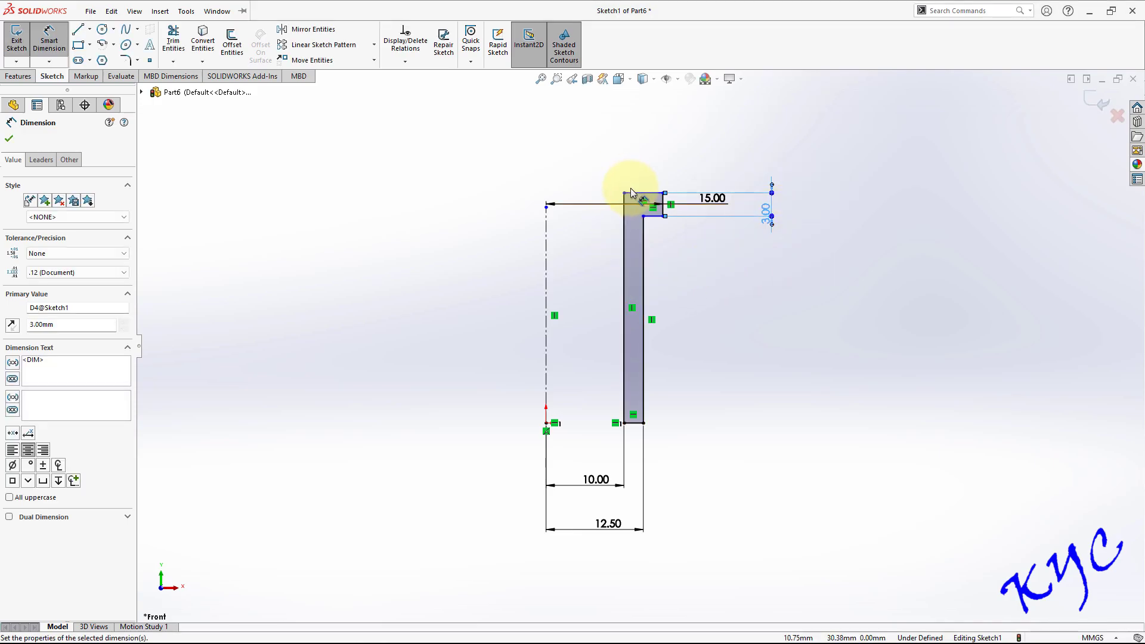
Step: Dimension the profile's overall height as 32 mm between its upper and lower edges
{"action": "left_click", "coordinate": [638, 192]}
{"action": "left_click", "coordinate": [636, 424]}
{"action": "left_click", "coordinate": [845, 304]}
{"action": "type", "text": "32"}
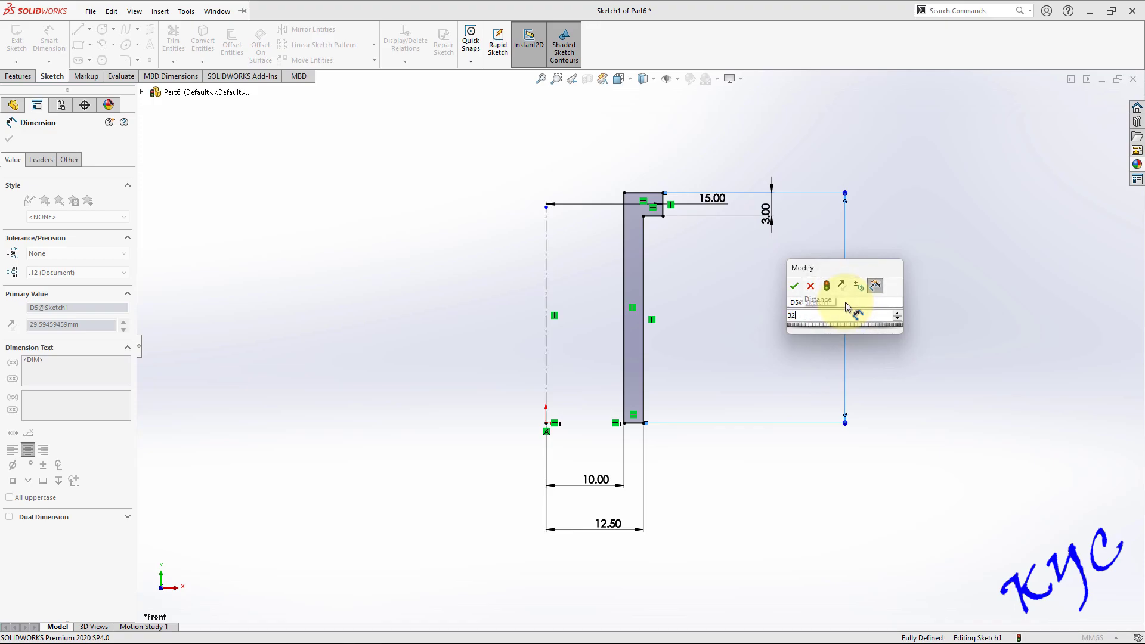
{"action": "key", "text": "Return"}
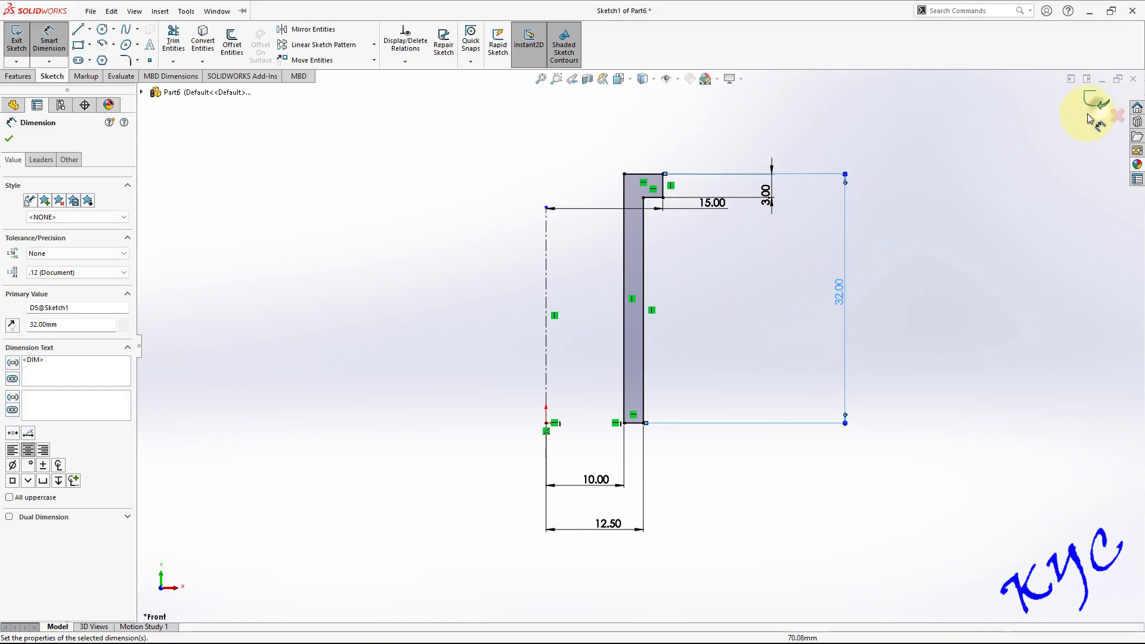
Step: Exit the sketch and revolve the profile 360° about the vertical centerline
{"action": "left_click", "coordinate": [1095, 114]}
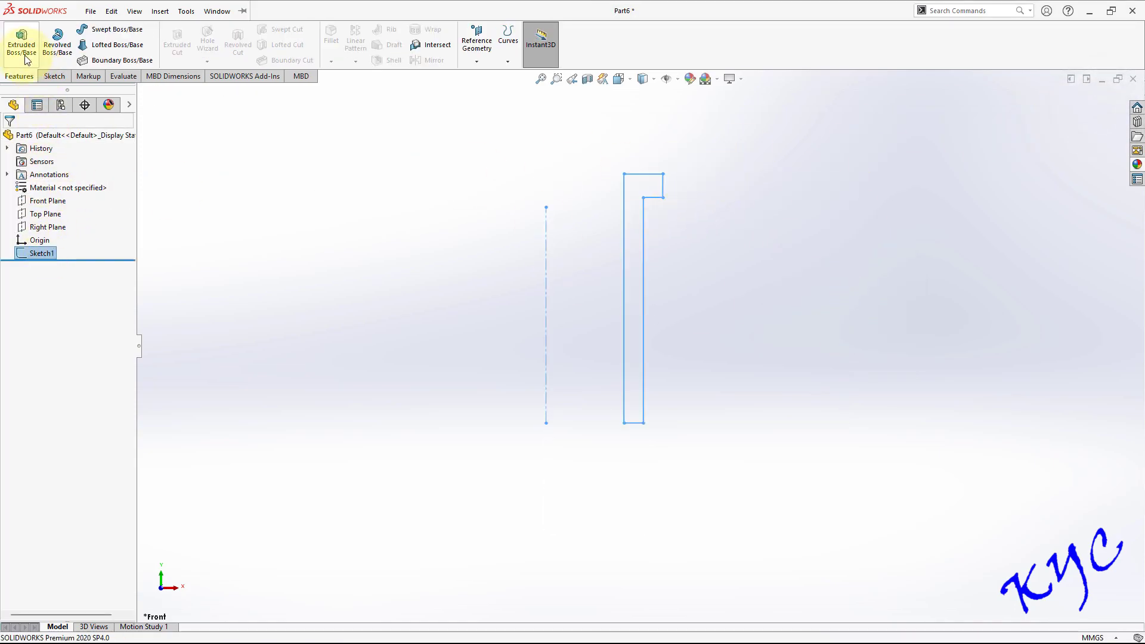
{"action": "left_click", "coordinate": [56, 47]}
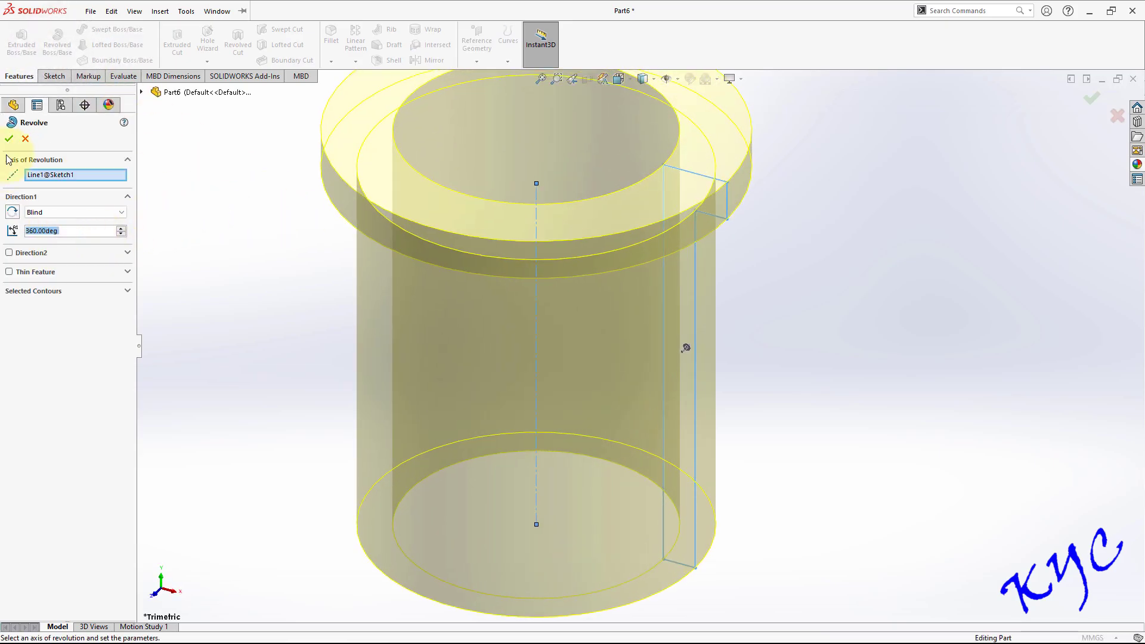
{"action": "left_click", "coordinate": [9, 139]}
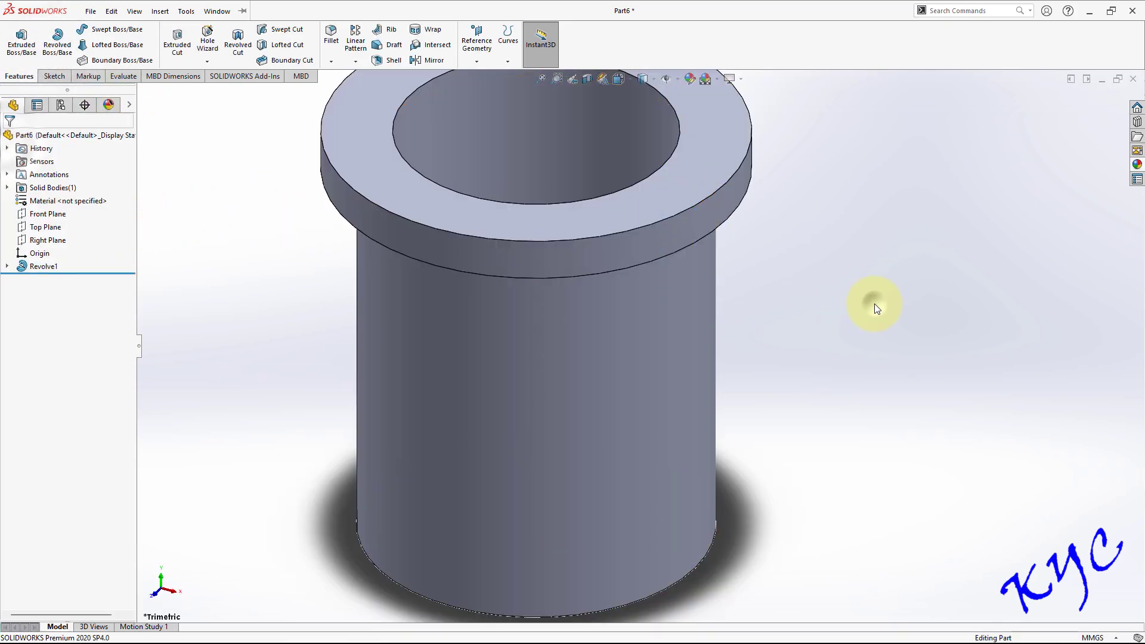
Step: Try the brushed aluminum appearance on the flanged bush, and apply polished aluminum to it instead
{"action": "scroll", "coordinate": [874, 303], "scroll_direction": "up", "scroll_amount": 2}
{"action": "left_click", "coordinate": [1138, 167]}
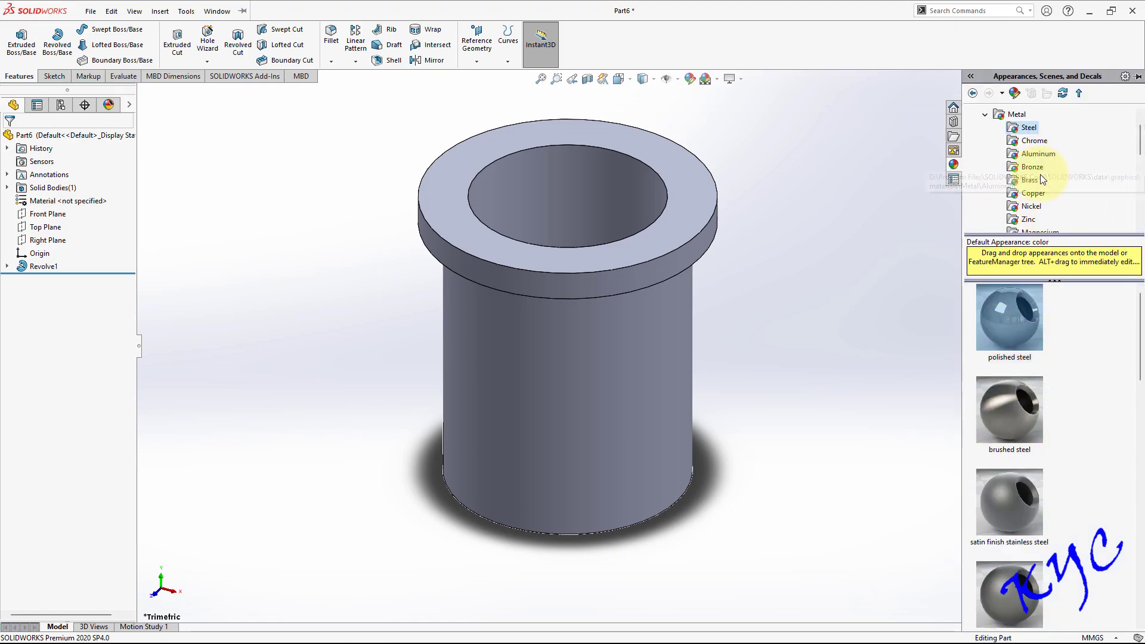
{"action": "scroll", "coordinate": [1044, 206], "scroll_direction": "down", "scroll_amount": 2}
{"action": "scroll", "coordinate": [1063, 200], "scroll_direction": "down", "scroll_amount": 1}
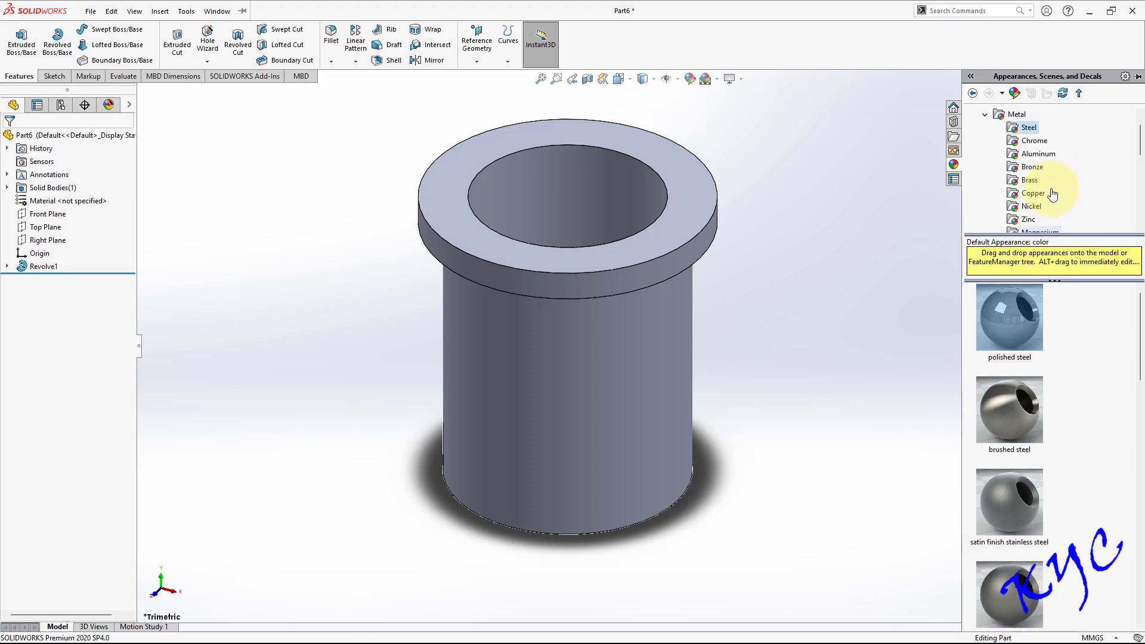
{"action": "left_click", "coordinate": [1038, 154]}
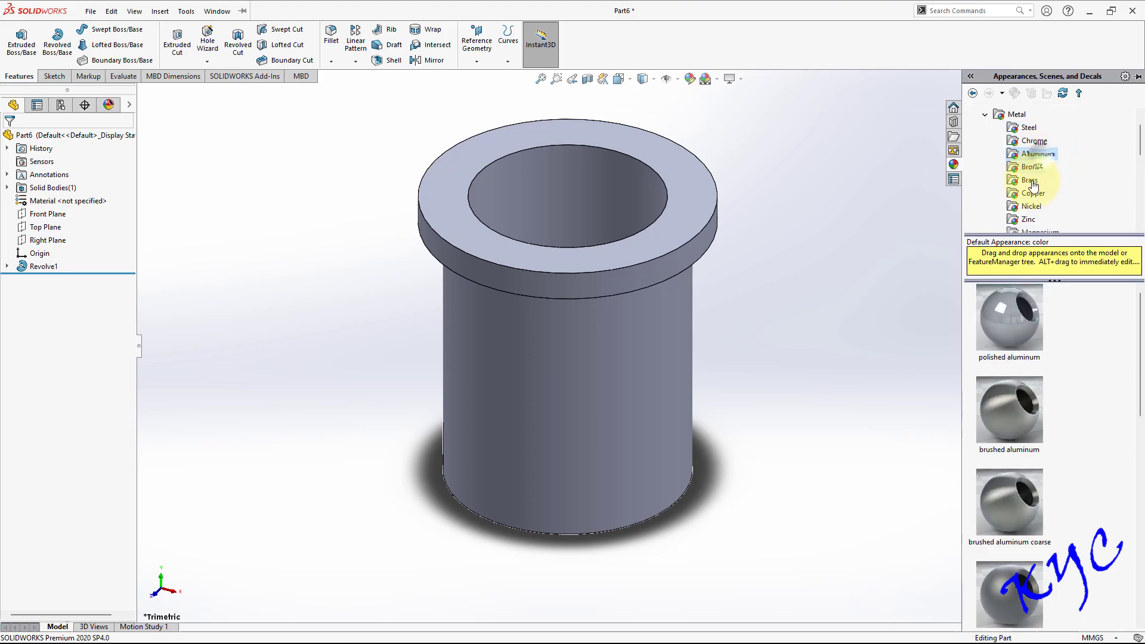
{"action": "double_click", "coordinate": [1010, 410]}
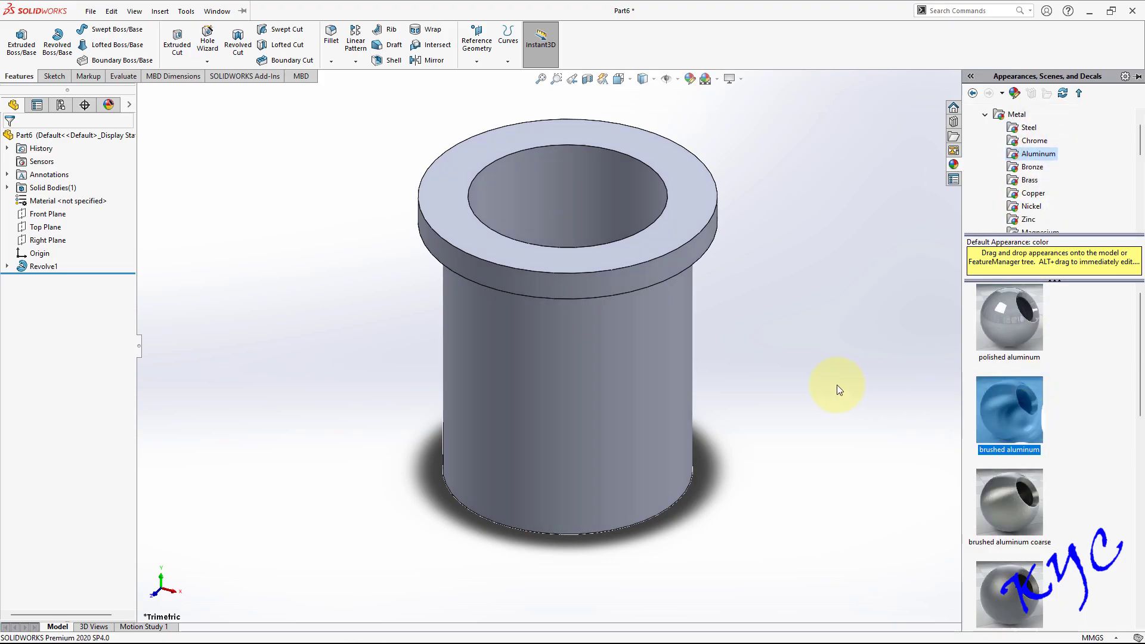
{"action": "left_click", "coordinate": [989, 500]}
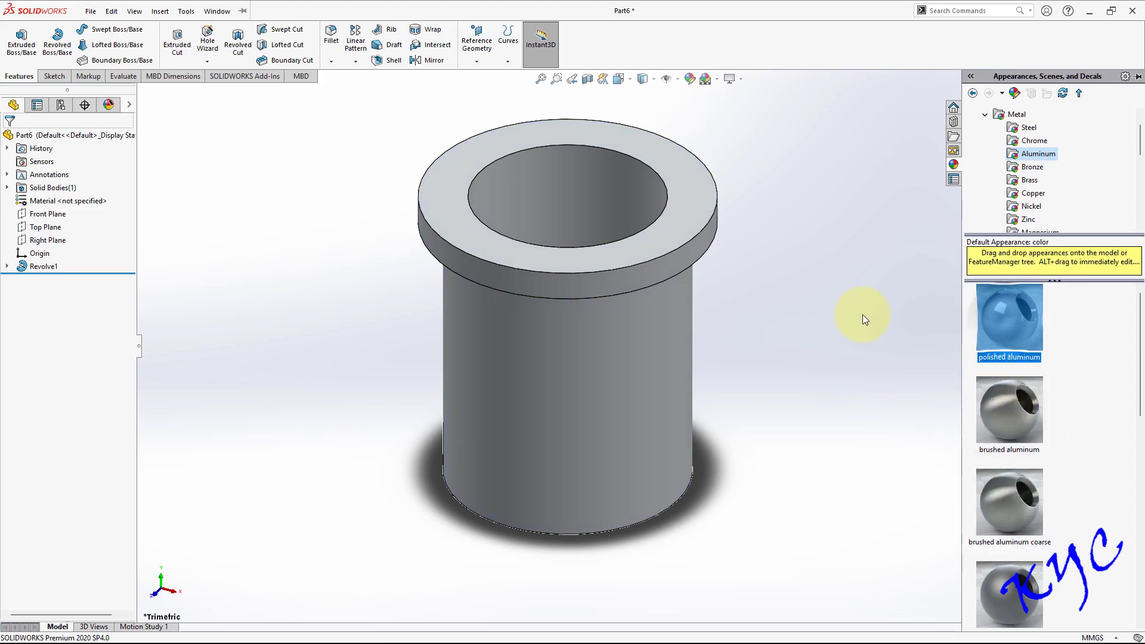
Step: Save the flanged part as Bush in the Crane Hook folder and close it
{"action": "left_click", "coordinate": [859, 307]}
{"action": "key", "text": "ctrl+s"}
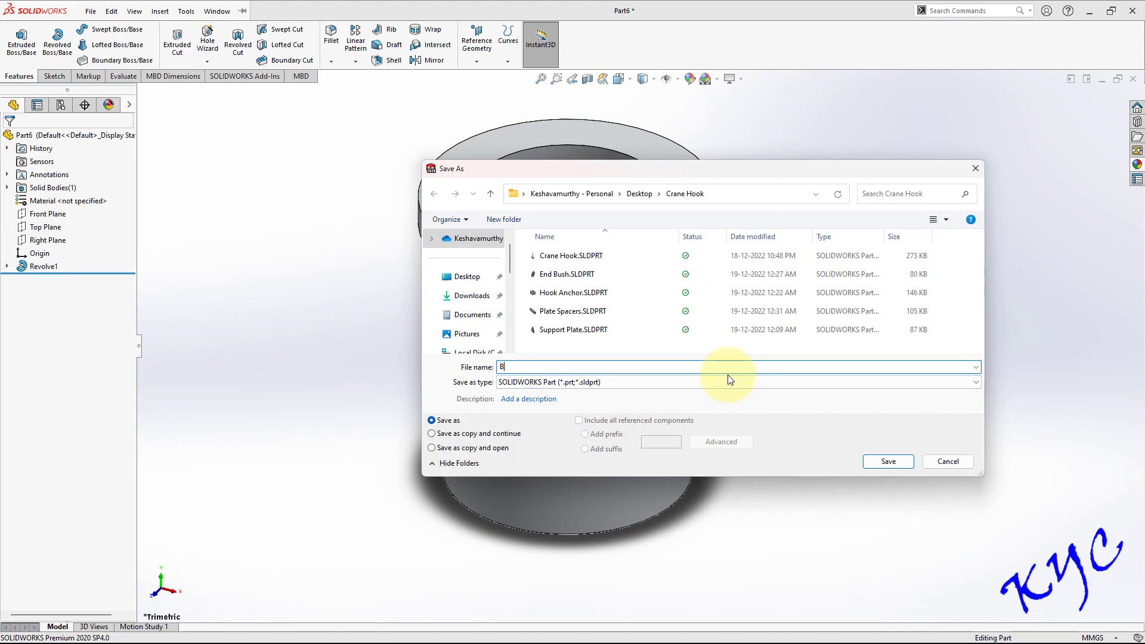
{"action": "key", "text": "Return"}
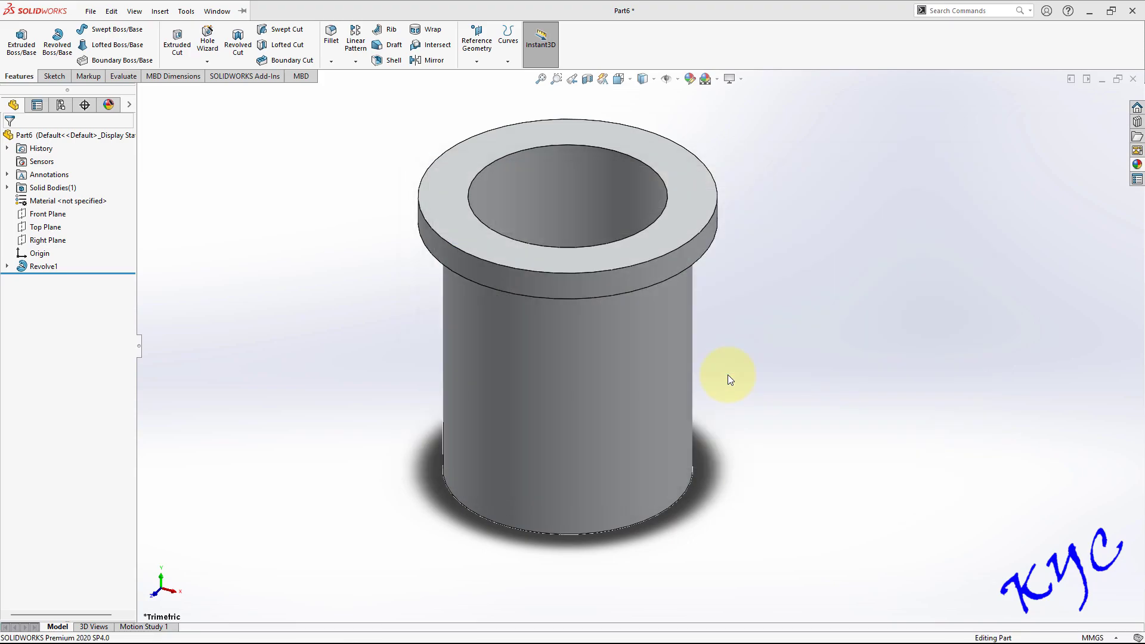
{"action": "left_click", "coordinate": [1133, 80]}
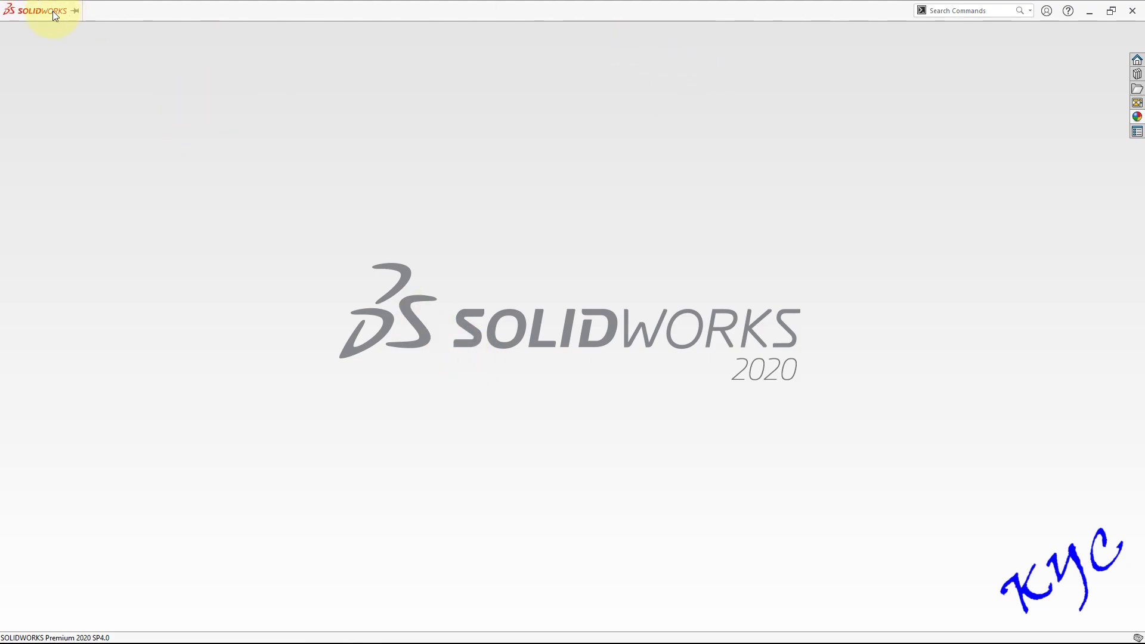
Step: Create a new part and start a sketch on the Top Plane
{"action": "left_click", "coordinate": [101, 11]}
{"action": "mouse_move", "coordinate": [88, 11]}
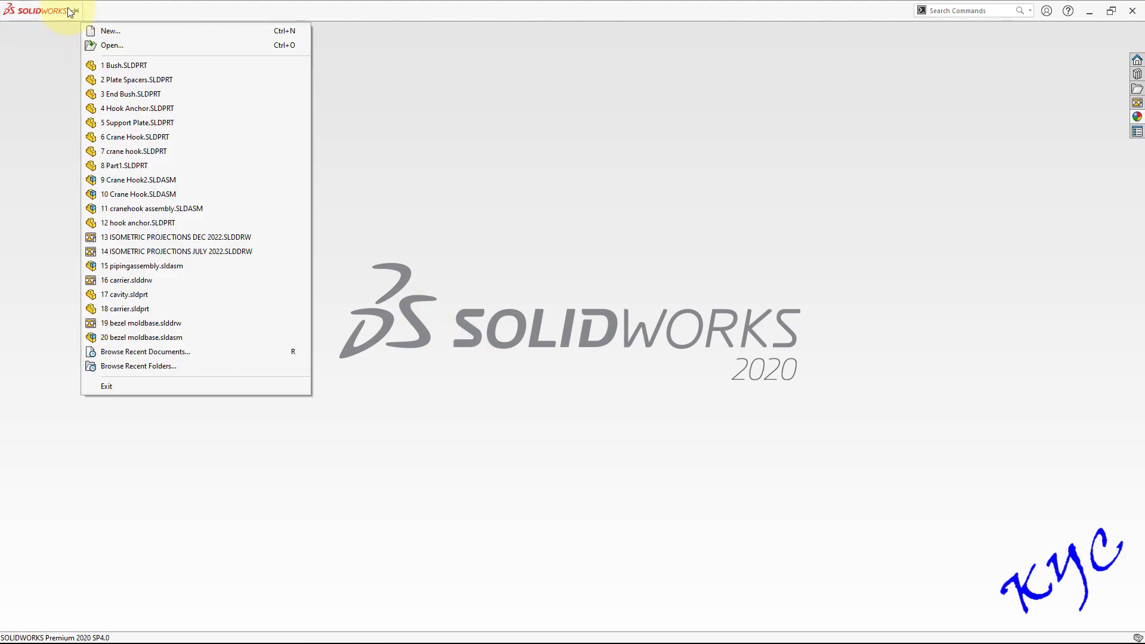
{"action": "left_click", "coordinate": [108, 31]}
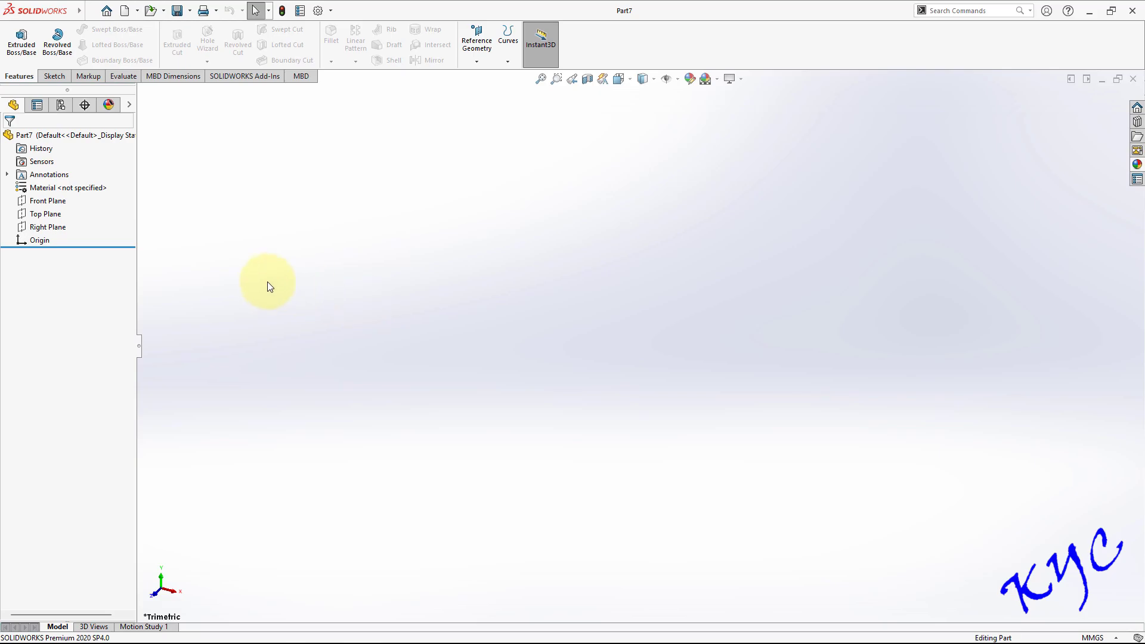
{"action": "right_click", "coordinate": [62, 213]}
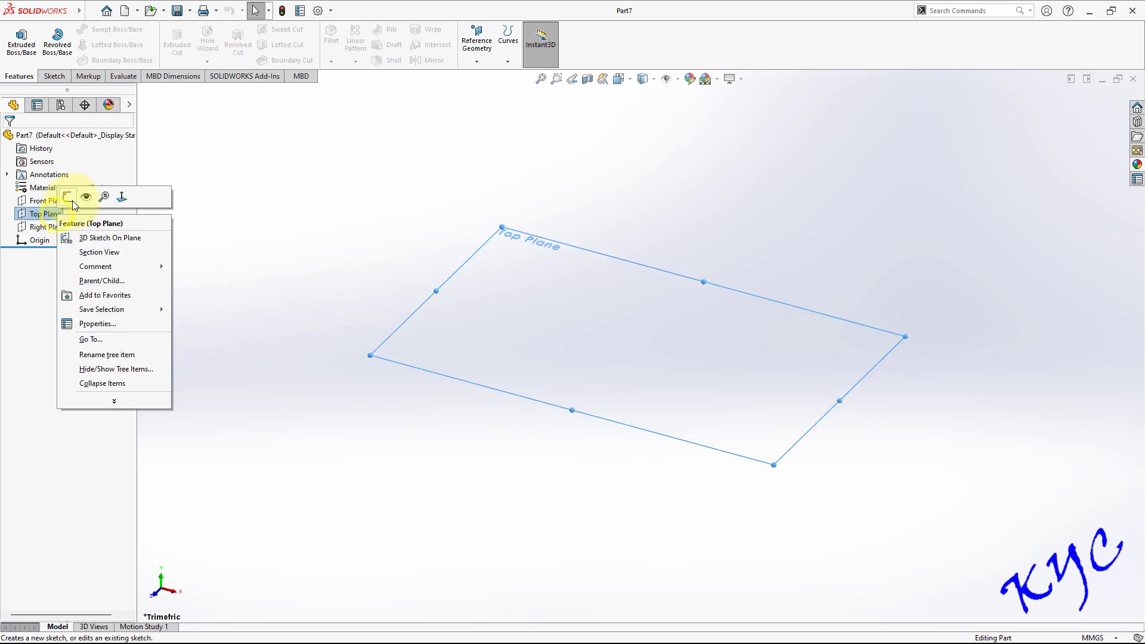
{"action": "left_click", "coordinate": [67, 197]}
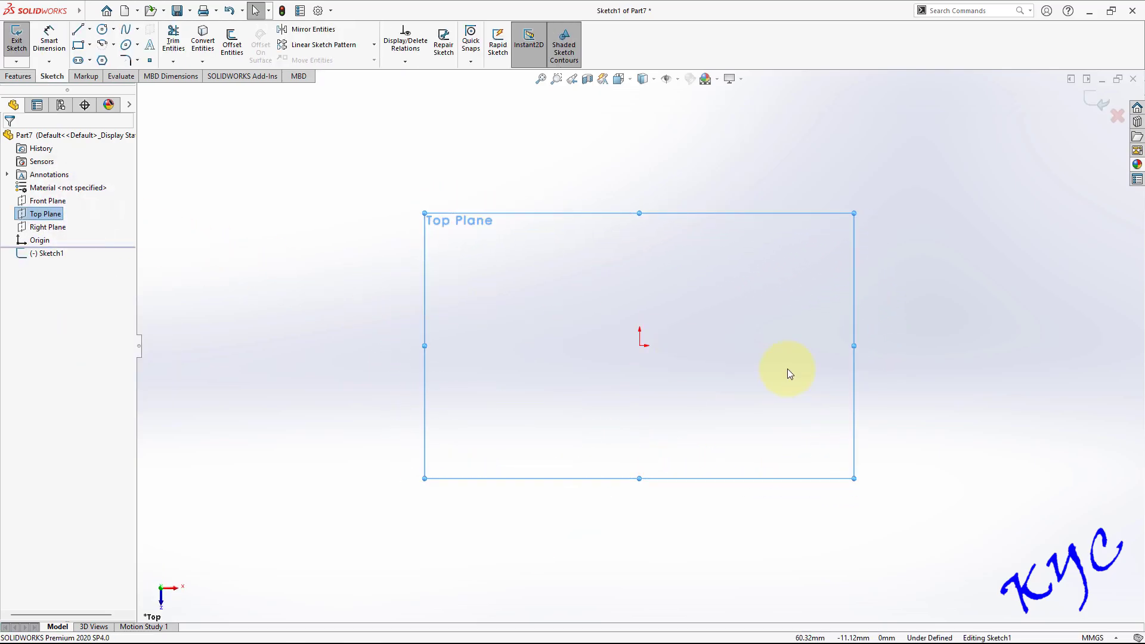
Step: Sketch a circle centered on the origin and set its diameter to 27 mm
{"action": "left_click", "coordinate": [102, 29]}
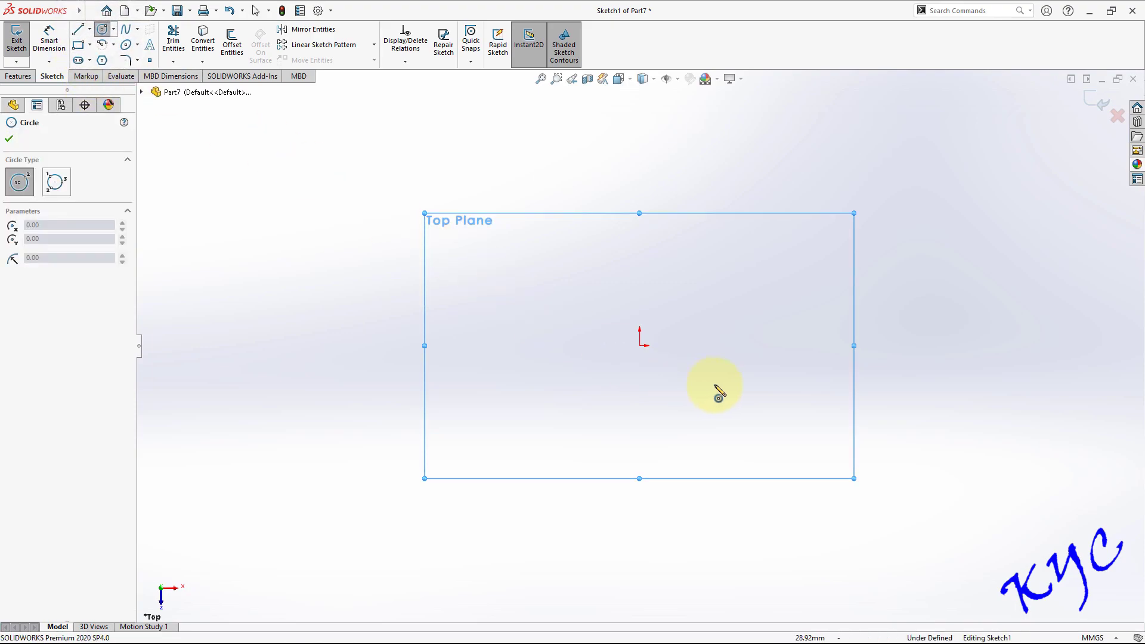
{"action": "left_click", "coordinate": [640, 346]}
{"action": "left_click", "coordinate": [684, 440]}
{"action": "left_click", "coordinate": [64, 51]}
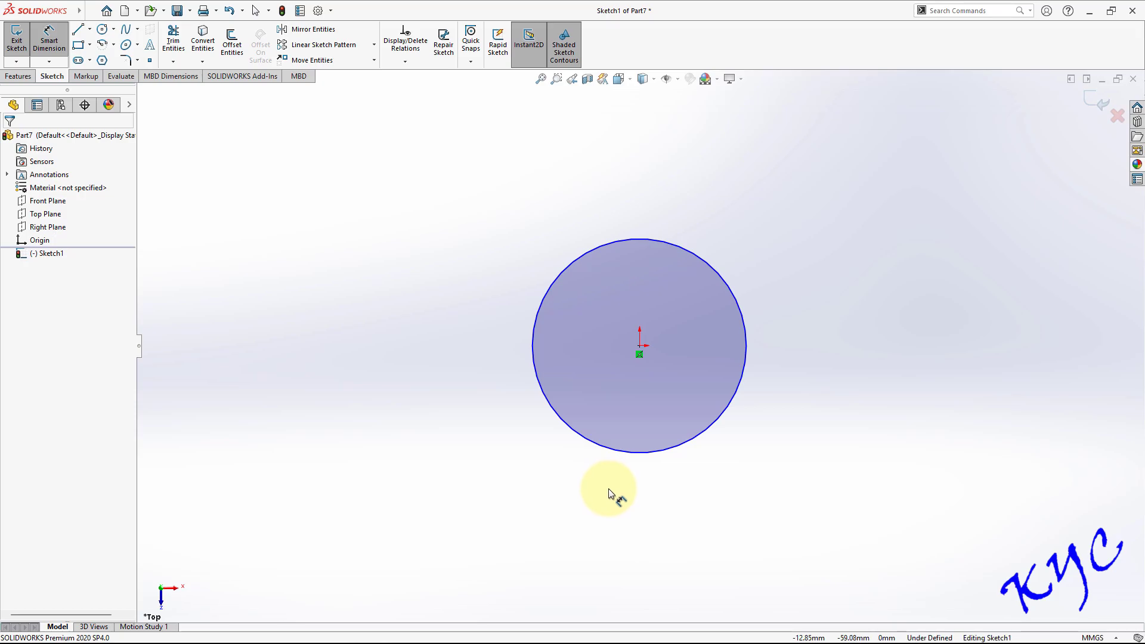
{"action": "left_click", "coordinate": [642, 453]}
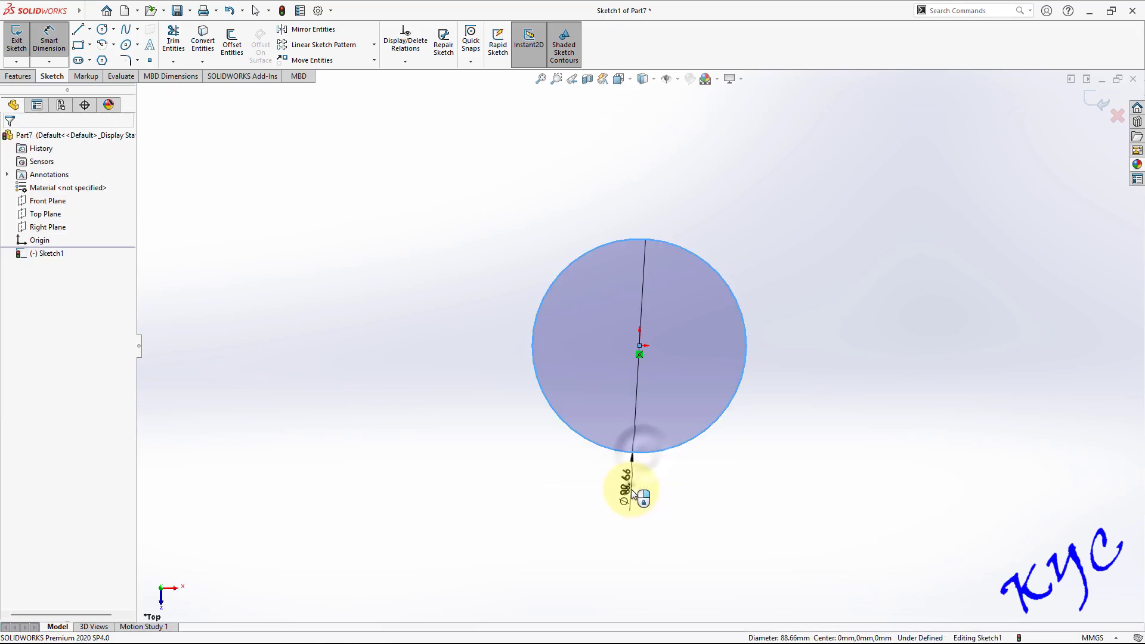
{"action": "left_click", "coordinate": [631, 489]}
{"action": "type", "text": "27"}
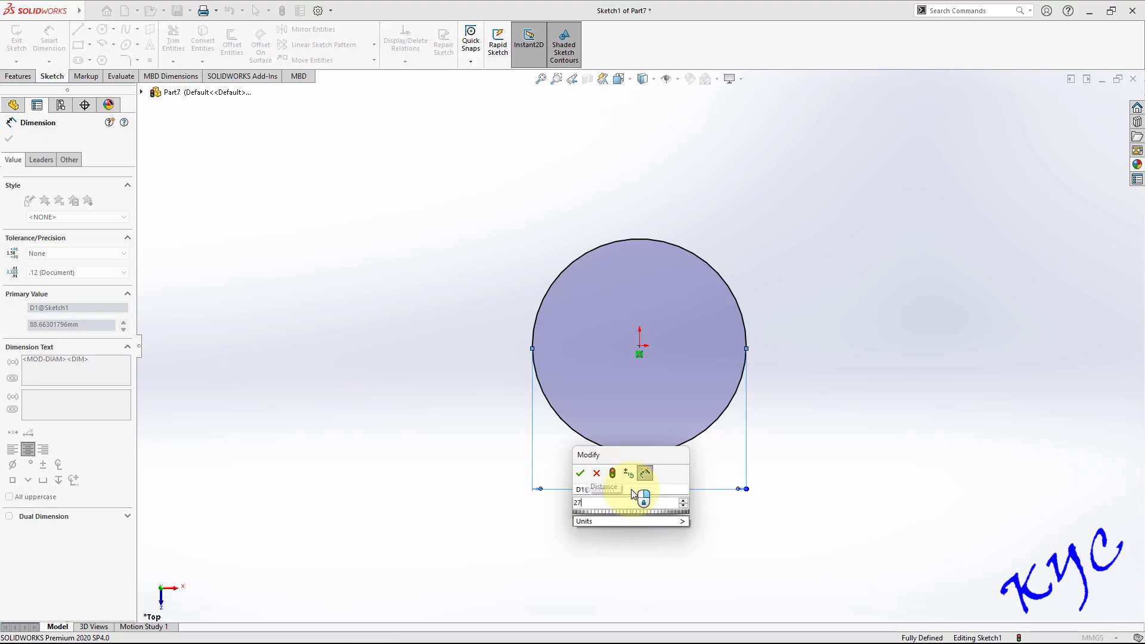
{"action": "key", "text": "Return"}
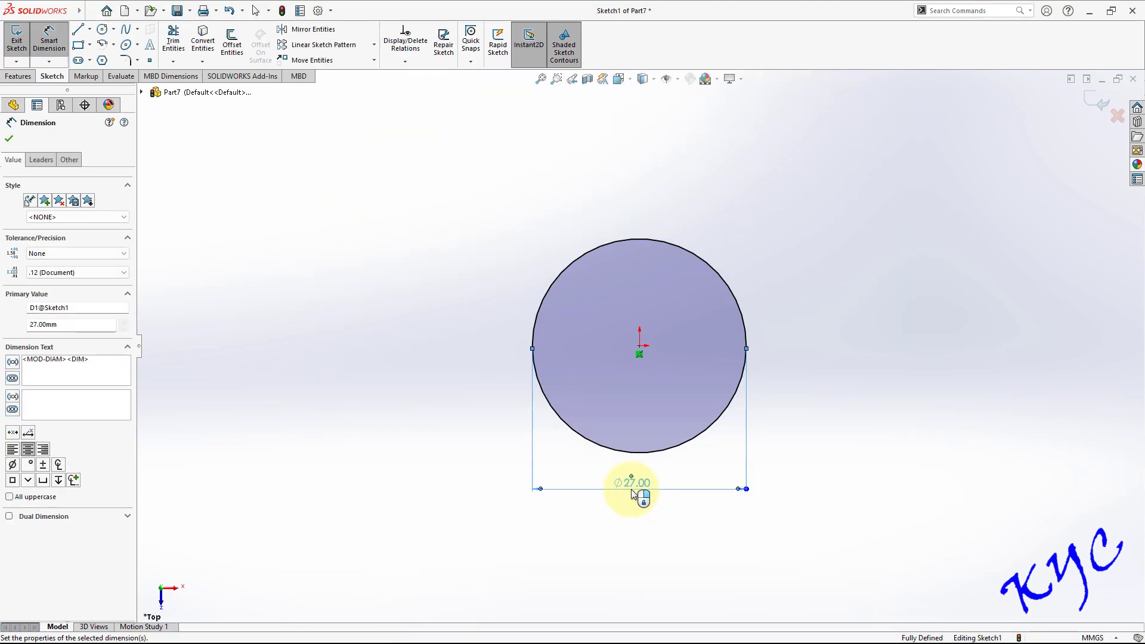
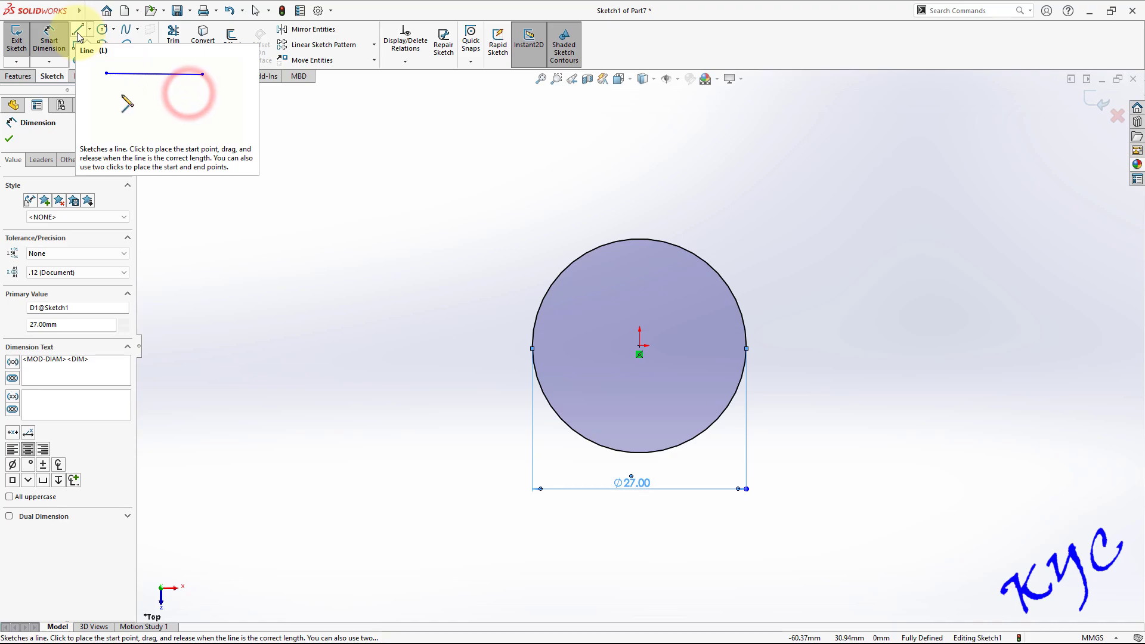
Step: Draw a short vertical centerline from the circle's top point toward its center and set its length to 2 mm
{"action": "left_click", "coordinate": [79, 29]}
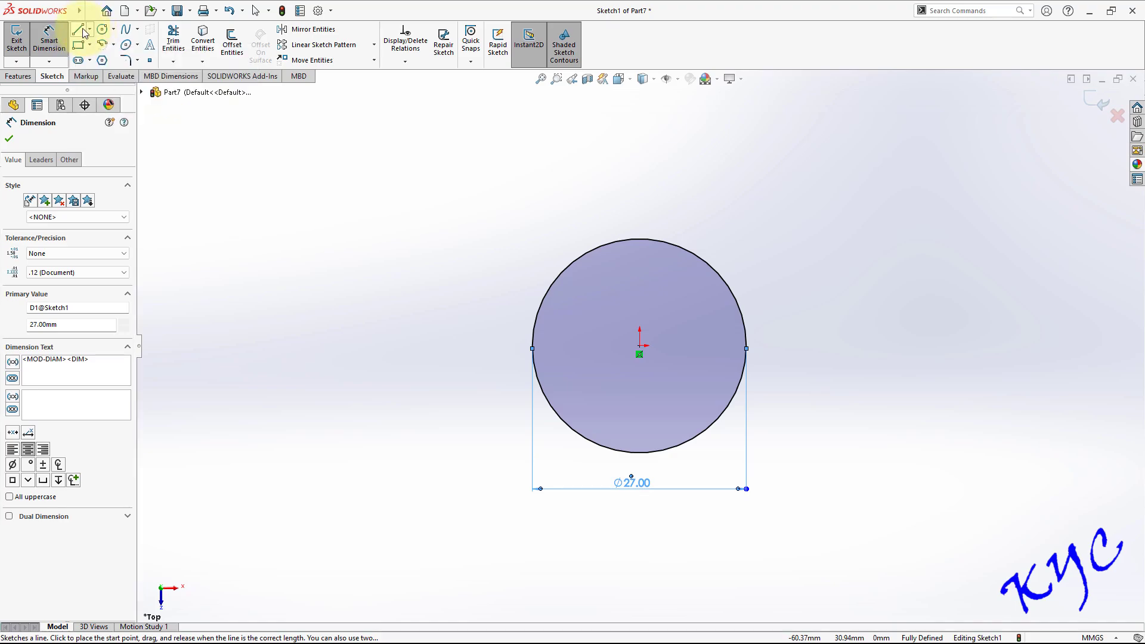
{"action": "left_click", "coordinate": [90, 29]}
{"action": "left_click", "coordinate": [100, 57]}
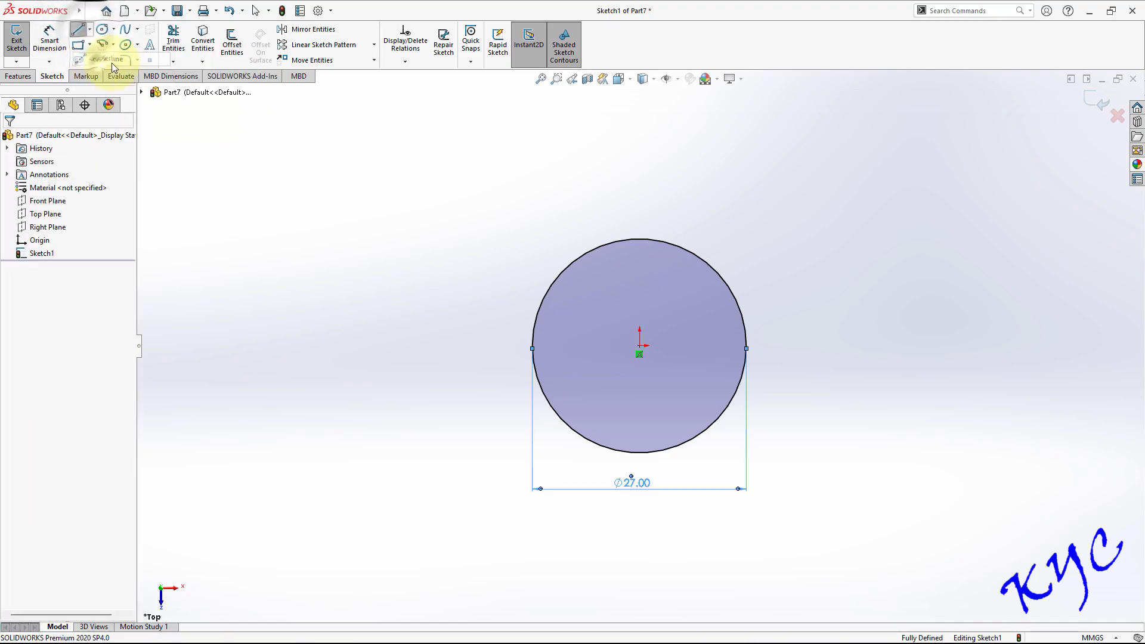
{"action": "left_click", "coordinate": [641, 241]}
{"action": "left_click", "coordinate": [640, 256]}
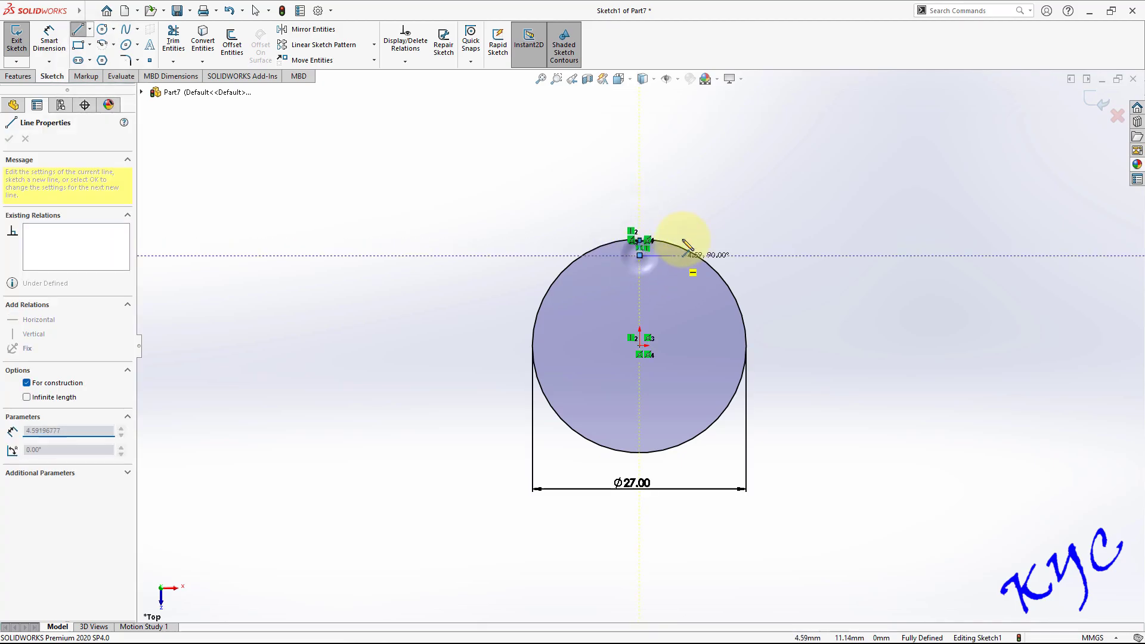
{"action": "double_click", "coordinate": [714, 193]}
{"action": "key", "text": "Escape"}
{"action": "scroll", "coordinate": [650, 262], "scroll_direction": "down", "scroll_amount": 2}
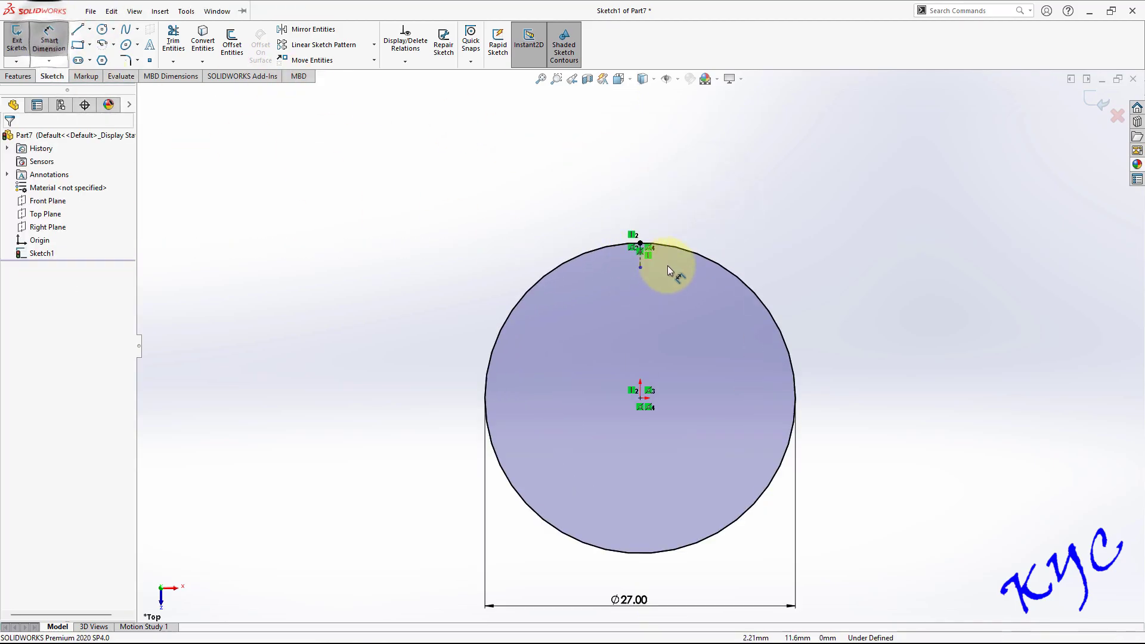
{"action": "left_click", "coordinate": [643, 262]}
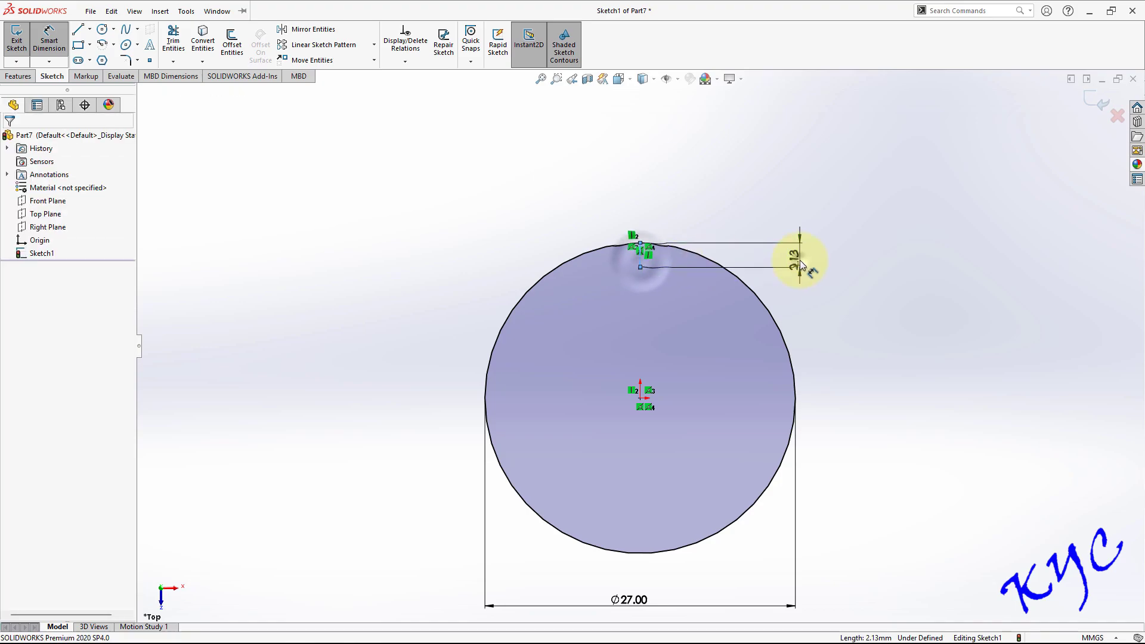
{"action": "left_click", "coordinate": [805, 256]}
{"action": "key", "text": "Return"}
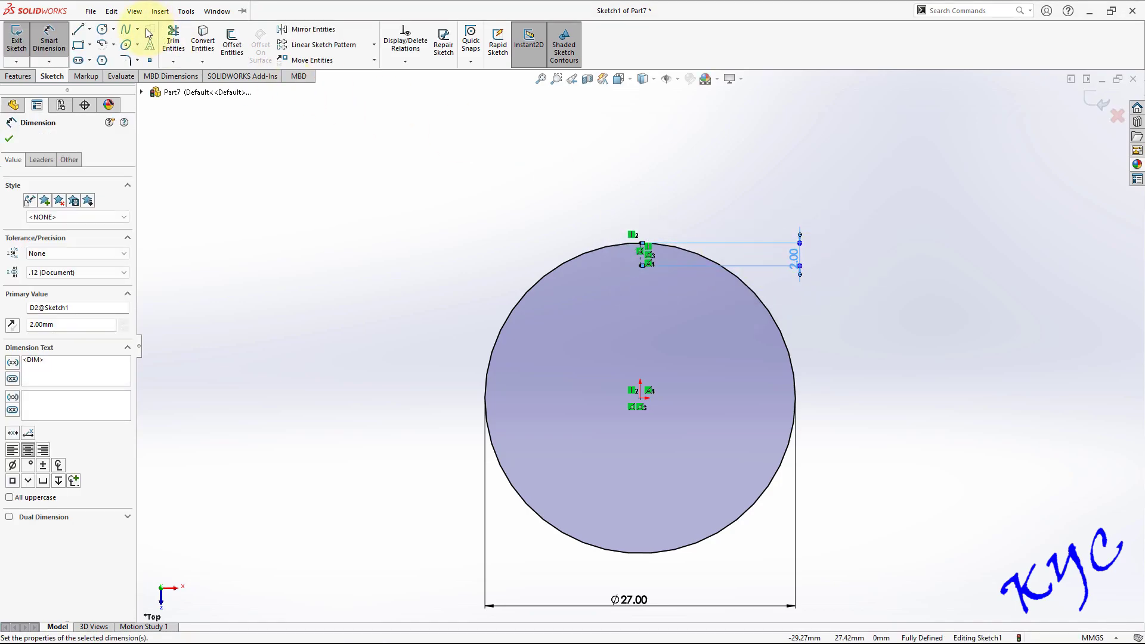
Step: Draw a horizontal midpoint line centered on the centerline's lower end and set its length to 4 mm
{"action": "left_click", "coordinate": [78, 30]}
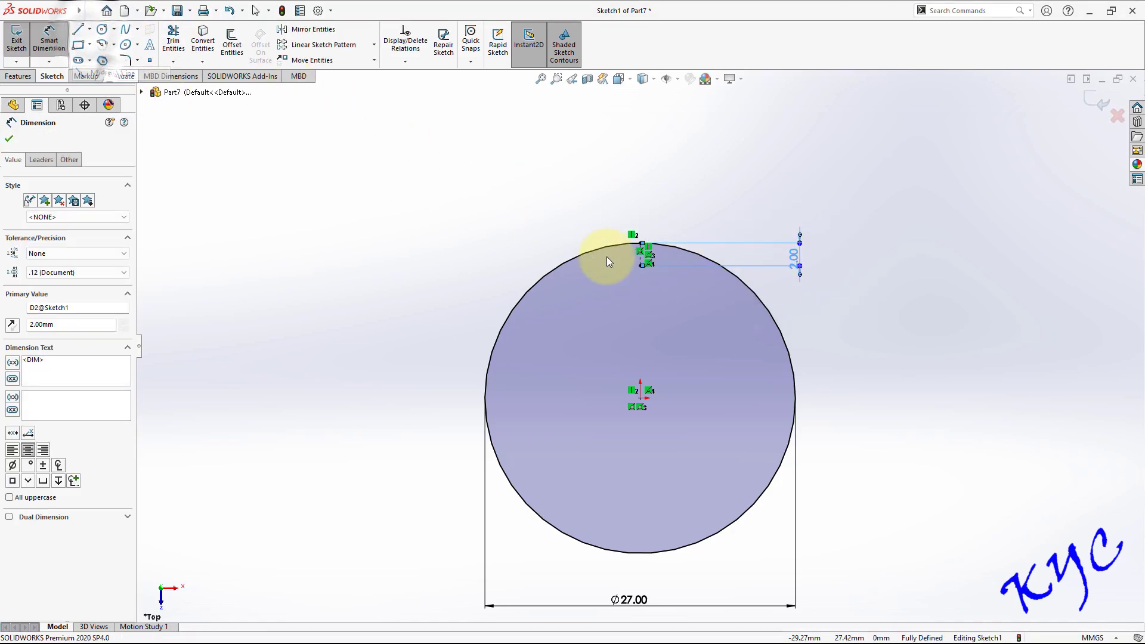
{"action": "left_click", "coordinate": [640, 265]}
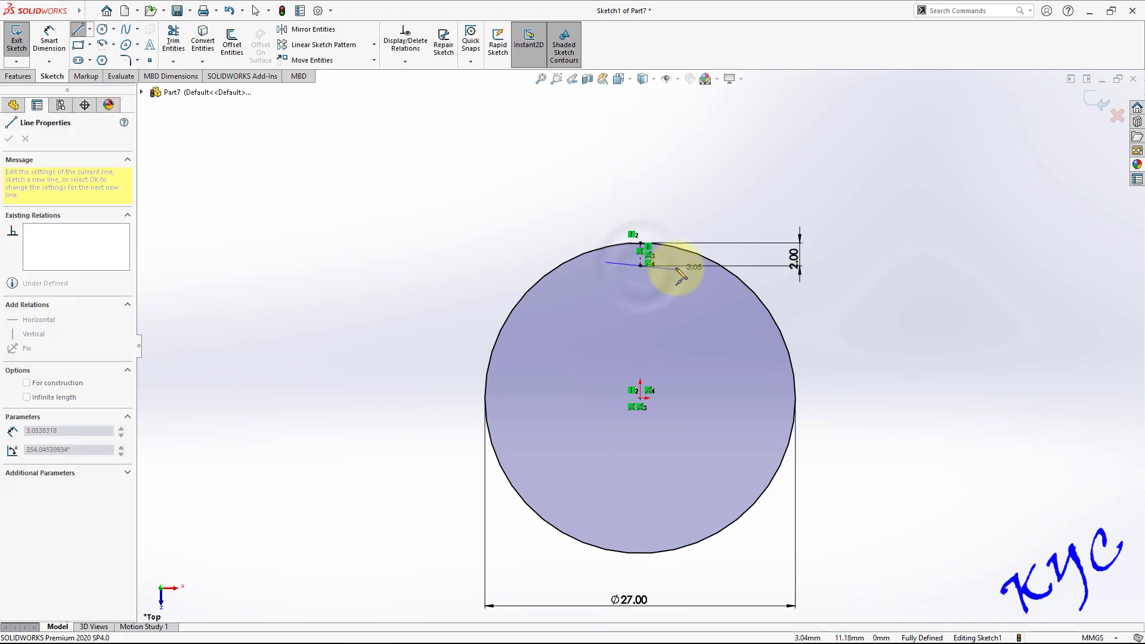
{"action": "left_click", "coordinate": [678, 265]}
{"action": "left_click", "coordinate": [49, 42]}
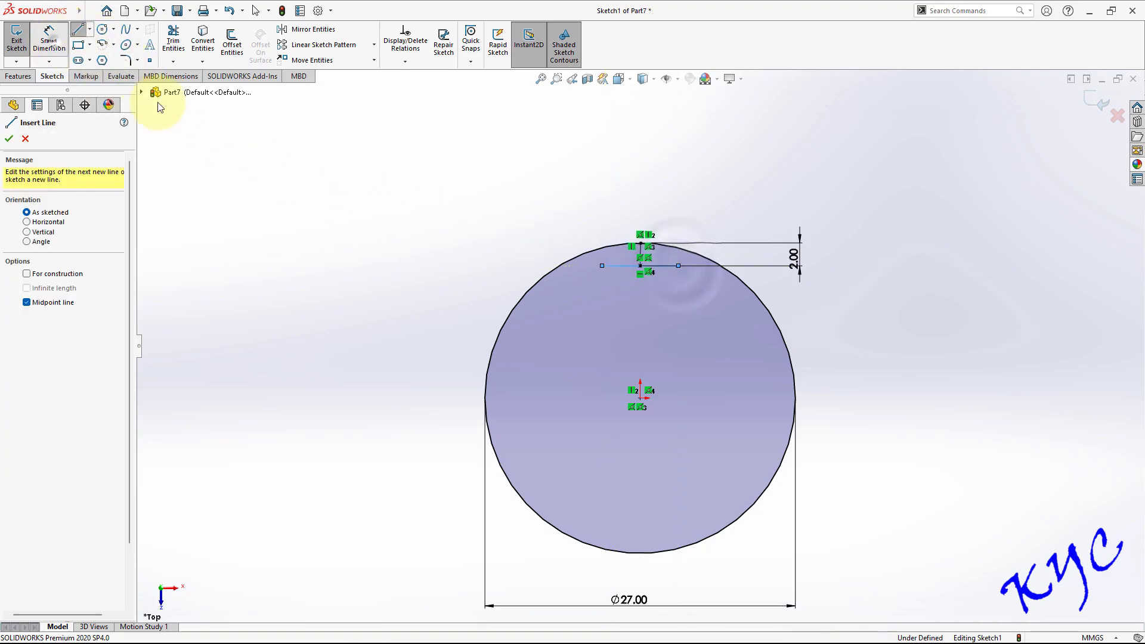
{"action": "left_click", "coordinate": [656, 266]}
{"action": "left_click", "coordinate": [641, 306]}
{"action": "type", "text": "4"}
{"action": "key", "text": "Return"}
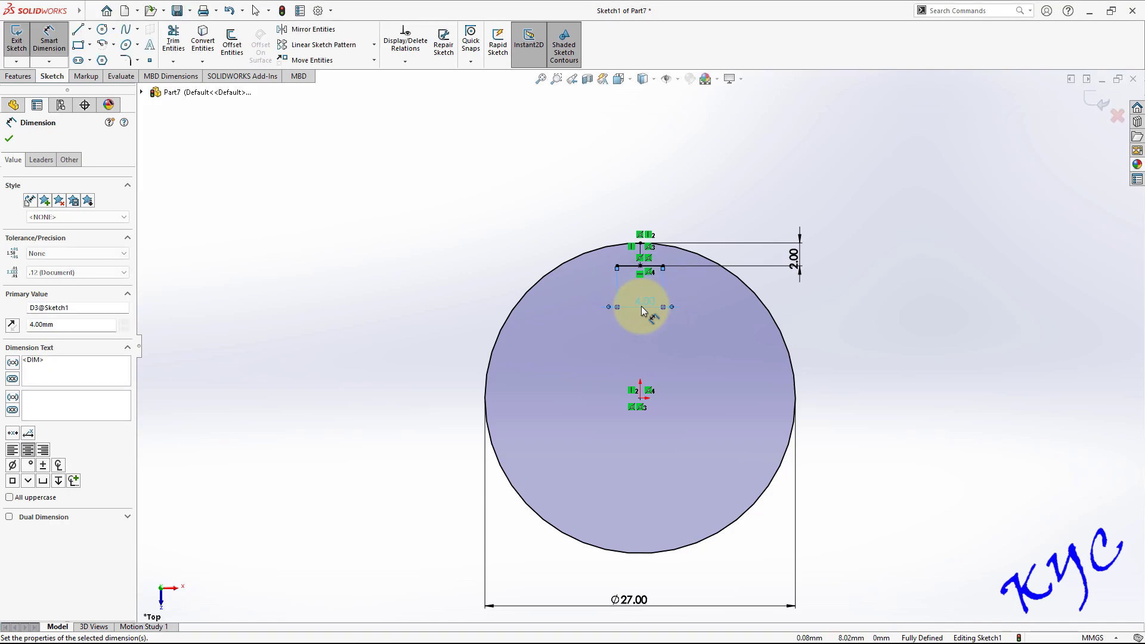
Step: Draw vertical lines from both ends of the 4 mm line up past the circle
{"action": "left_click", "coordinate": [78, 35]}
{"action": "scroll", "coordinate": [583, 250], "scroll_direction": "down", "scroll_amount": 3}
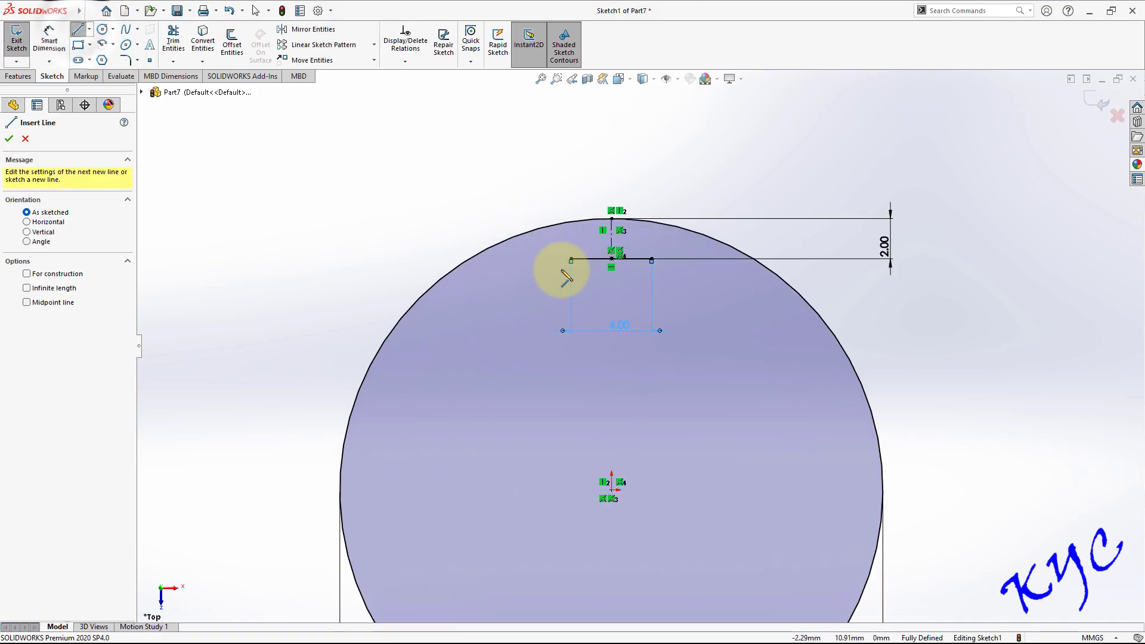
{"action": "left_click_drag", "start_coordinate": [572, 259], "coordinate": [571, 200]}
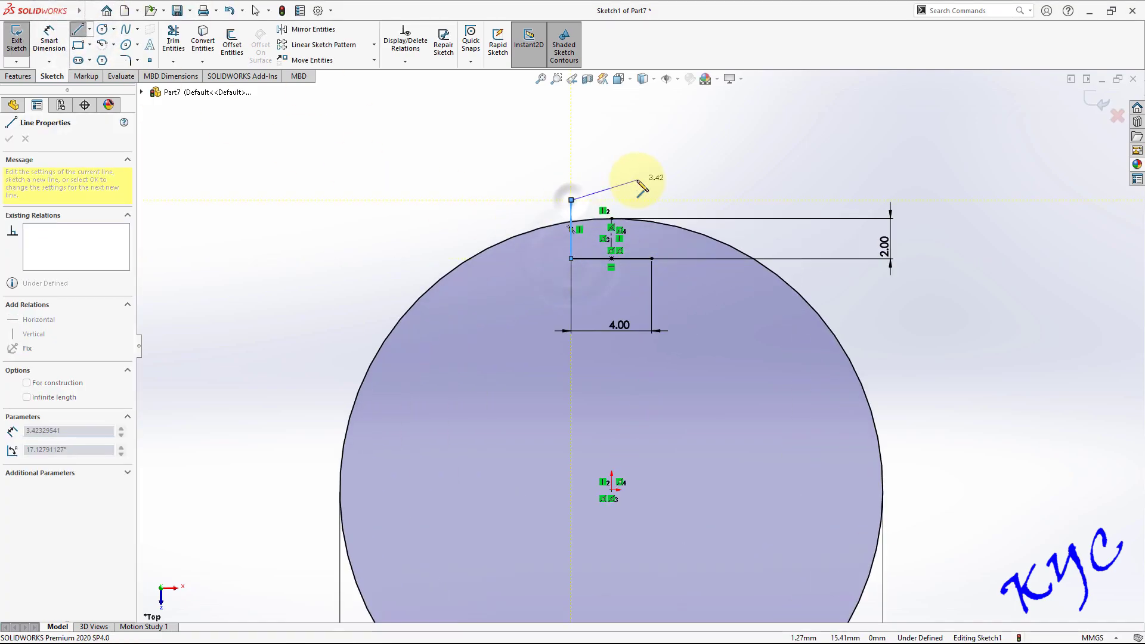
{"action": "mouse_move", "coordinate": [652, 259]}
{"action": "left_mouse_down"}
{"action": "mouse_move", "coordinate": [652, 198]}
{"action": "mouse_move", "coordinate": [559, 202]}
{"action": "left_mouse_up"}
Step: Trim the vertical lines' ends outside the circle and the arc between them to open the notch
{"action": "left_click", "coordinate": [173, 37]}
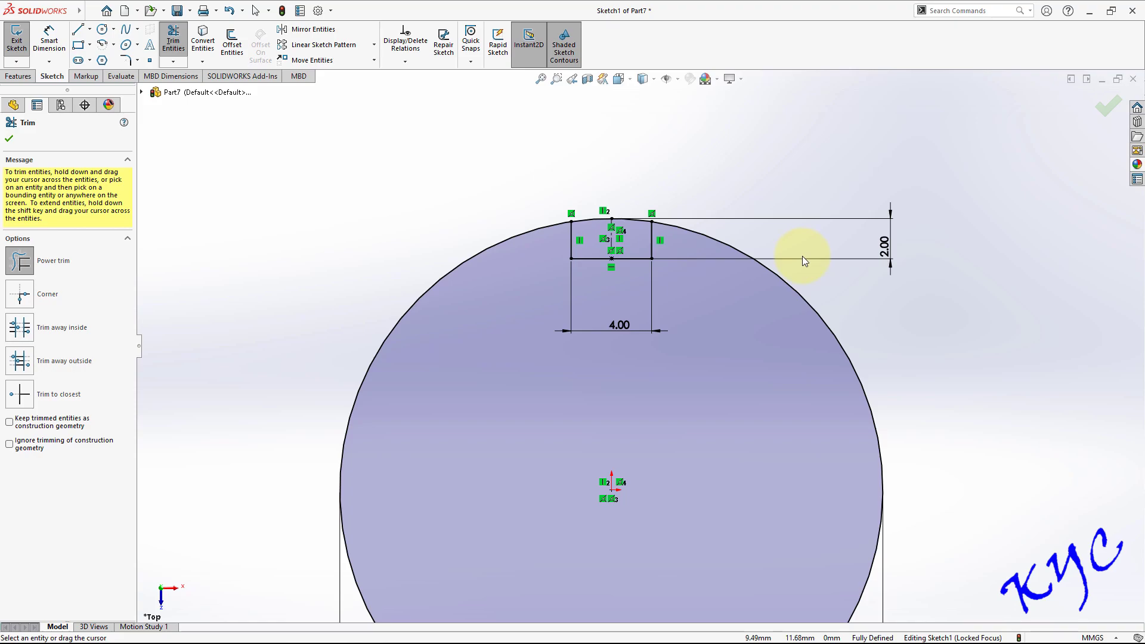
{"action": "left_click", "coordinate": [1014, 381]}
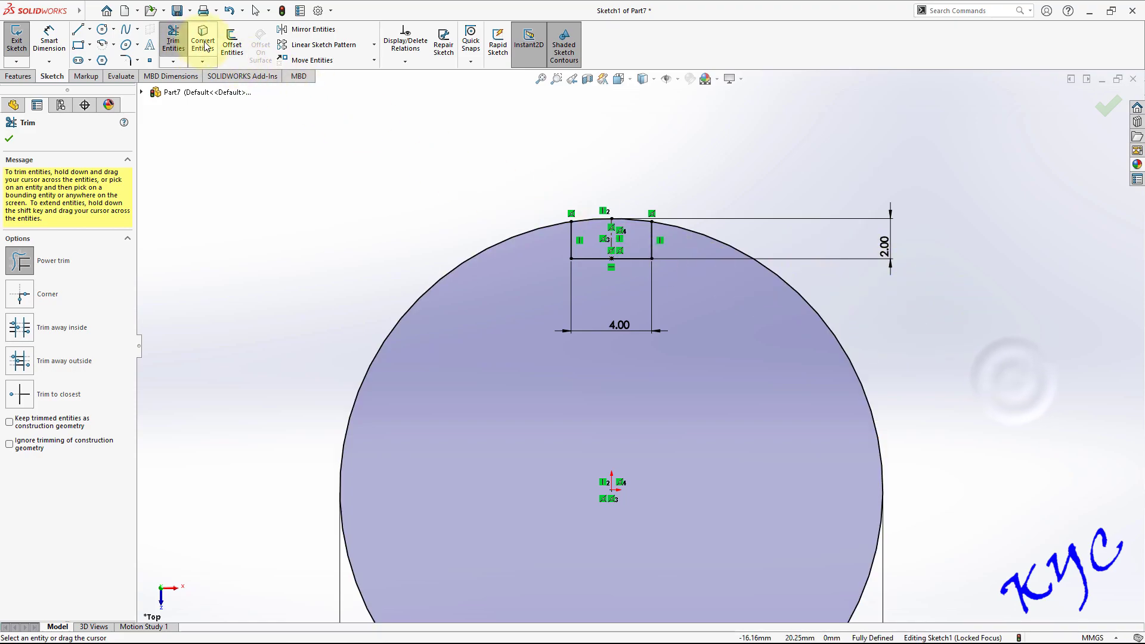
{"action": "left_click", "coordinate": [589, 222]}
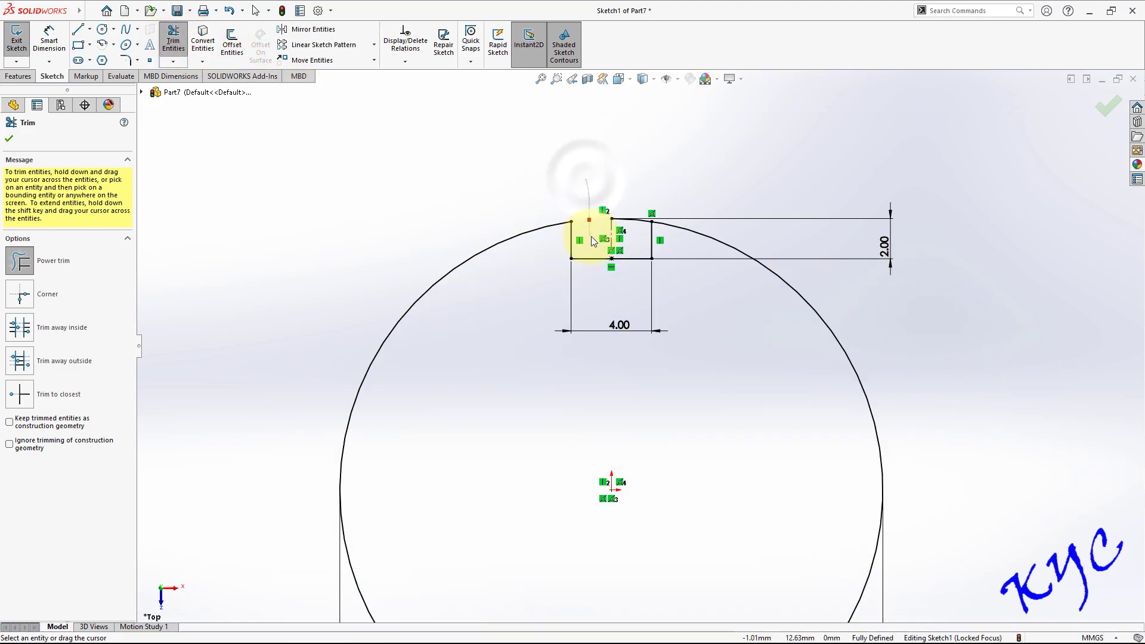
Step: Circular-pattern the notch's three lines about the circle's center as 4 equally spaced instances over 360 degrees
{"action": "scroll", "coordinate": [736, 367], "scroll_direction": "up", "scroll_amount": 5}
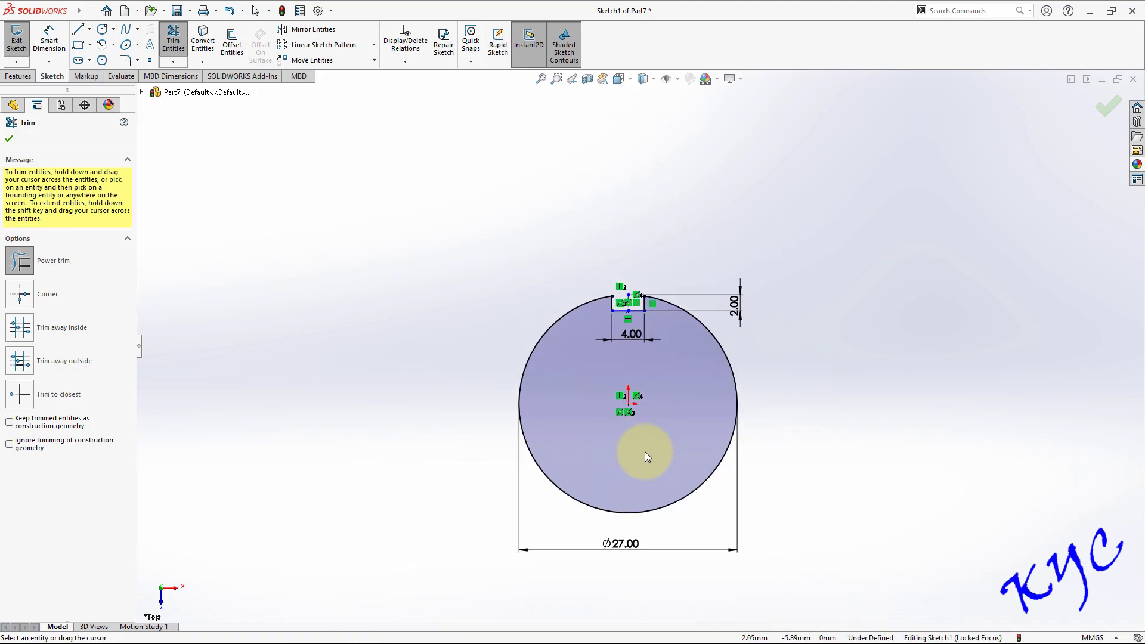
{"action": "scroll", "coordinate": [649, 450], "scroll_direction": "down", "scroll_amount": 2}
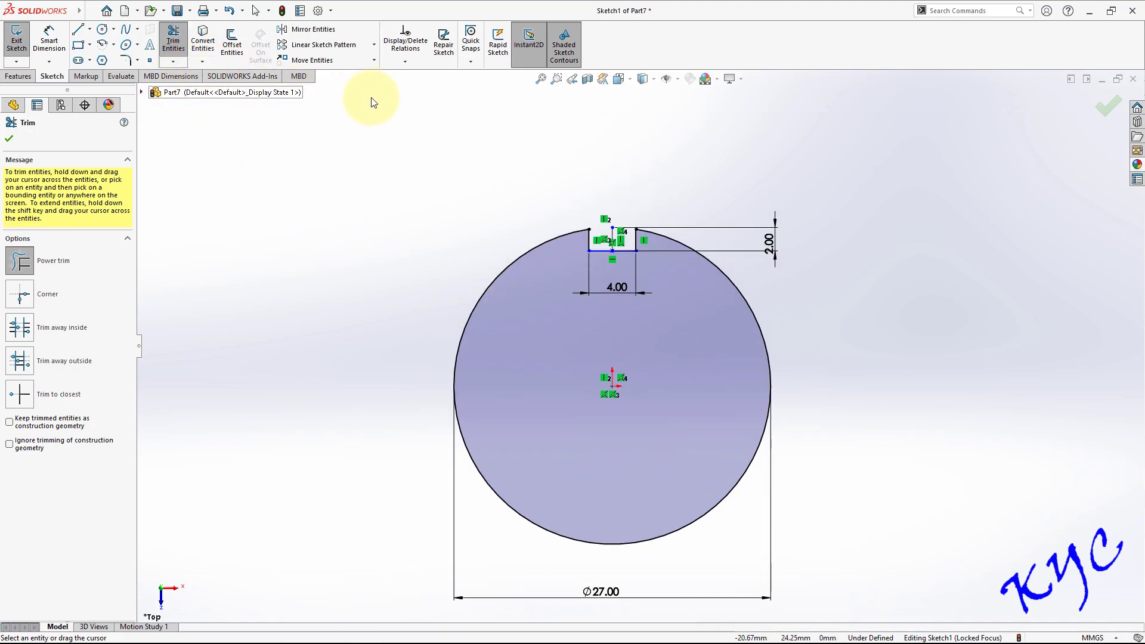
{"action": "left_click", "coordinate": [374, 44]}
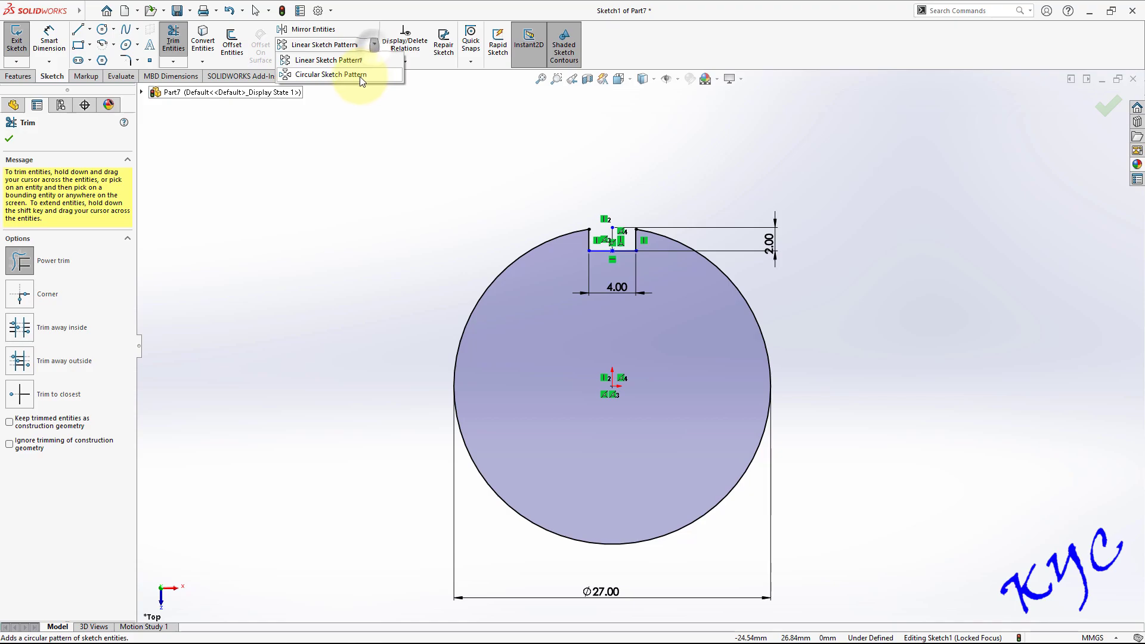
{"action": "left_click", "coordinate": [352, 72]}
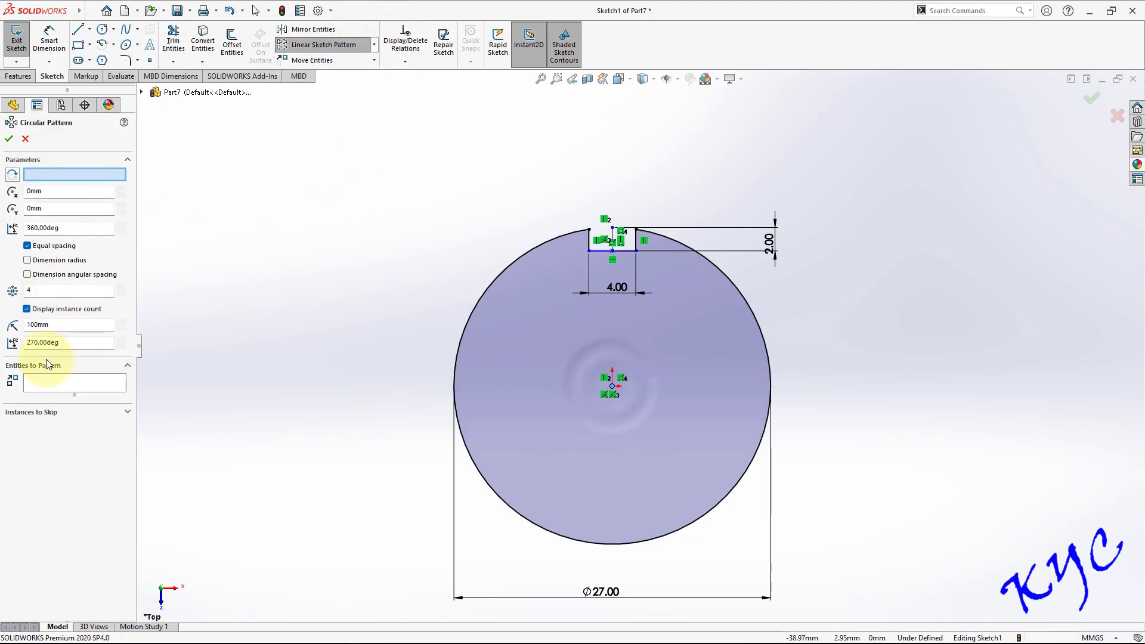
{"action": "left_click", "coordinate": [45, 383]}
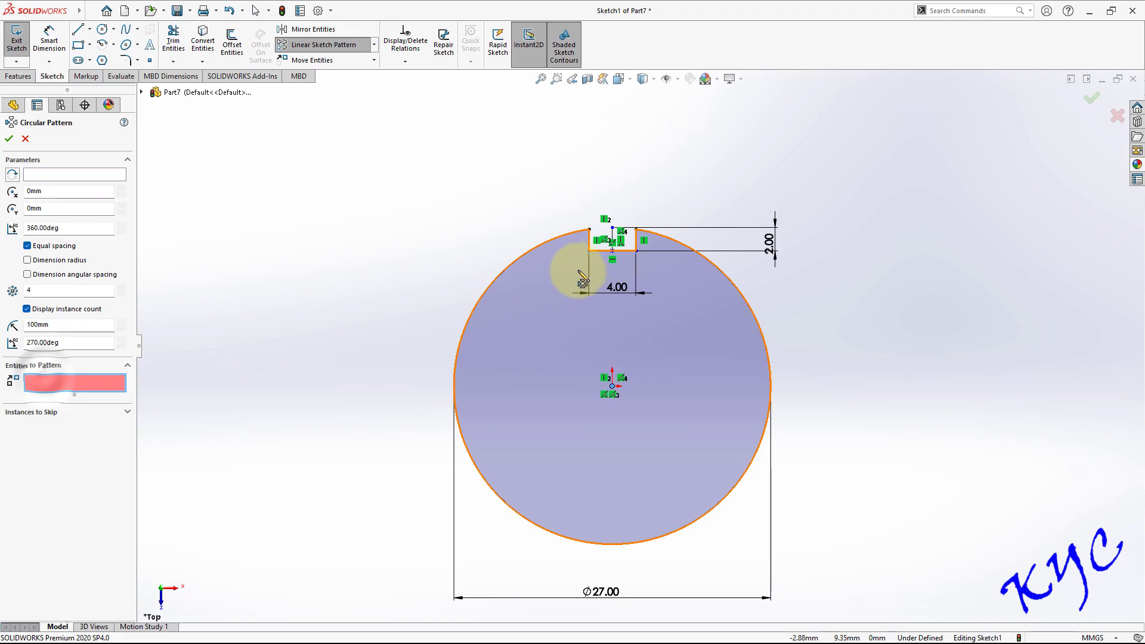
{"action": "left_click", "coordinate": [593, 244]}
{"action": "scroll", "coordinate": [615, 275], "scroll_direction": "down", "scroll_amount": 4}
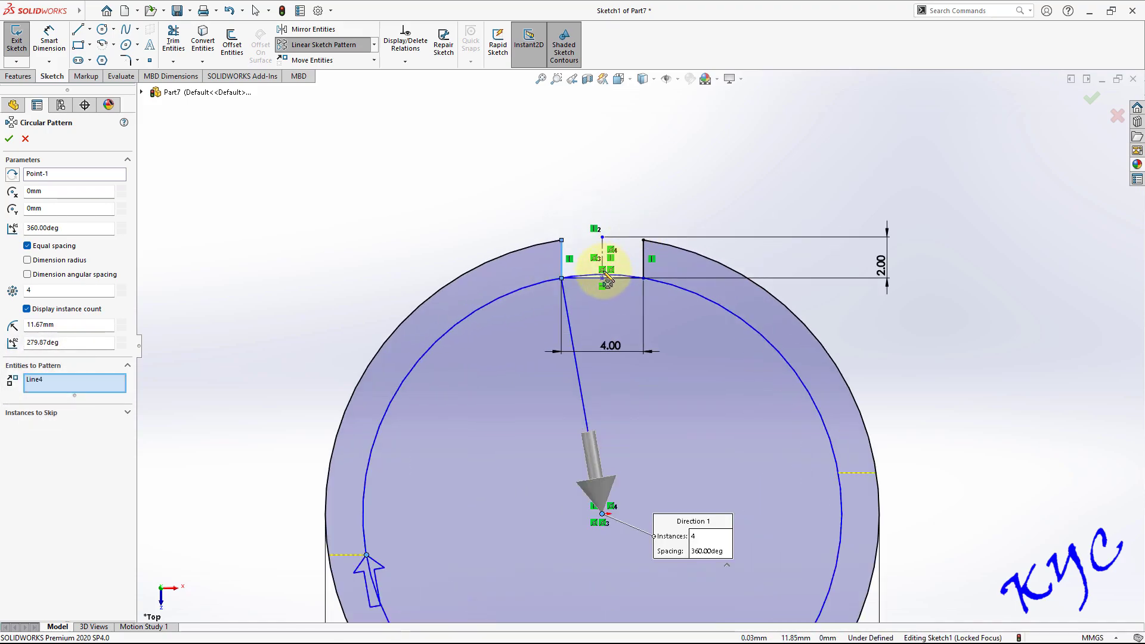
{"action": "scroll", "coordinate": [592, 280], "scroll_direction": "down", "scroll_amount": 5}
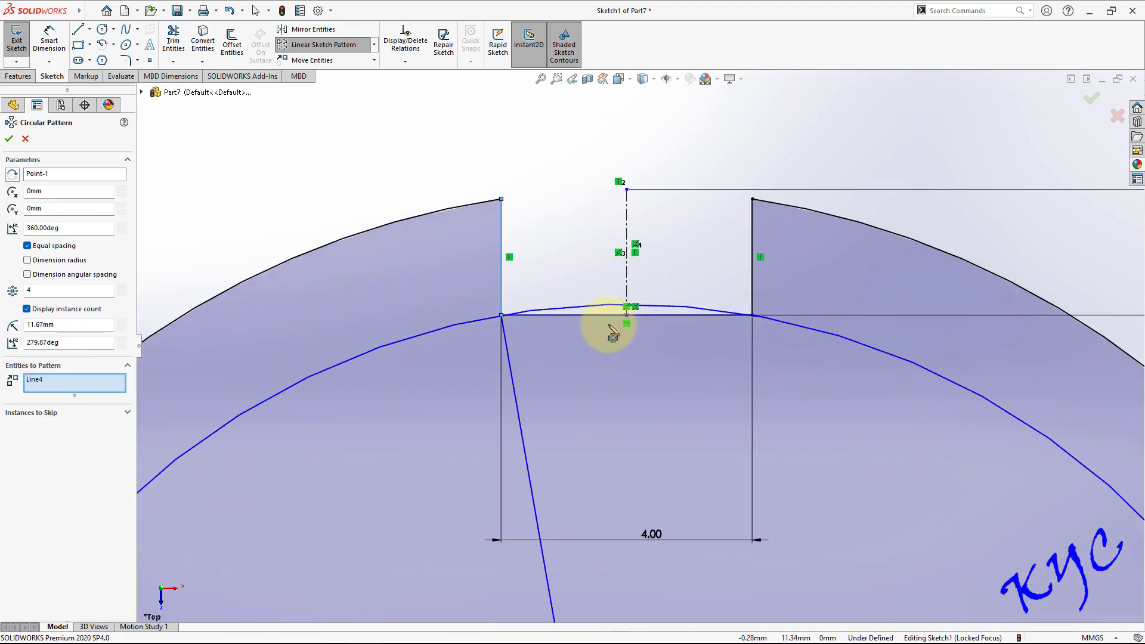
{"action": "left_click", "coordinate": [606, 317]}
{"action": "left_click", "coordinate": [752, 264]}
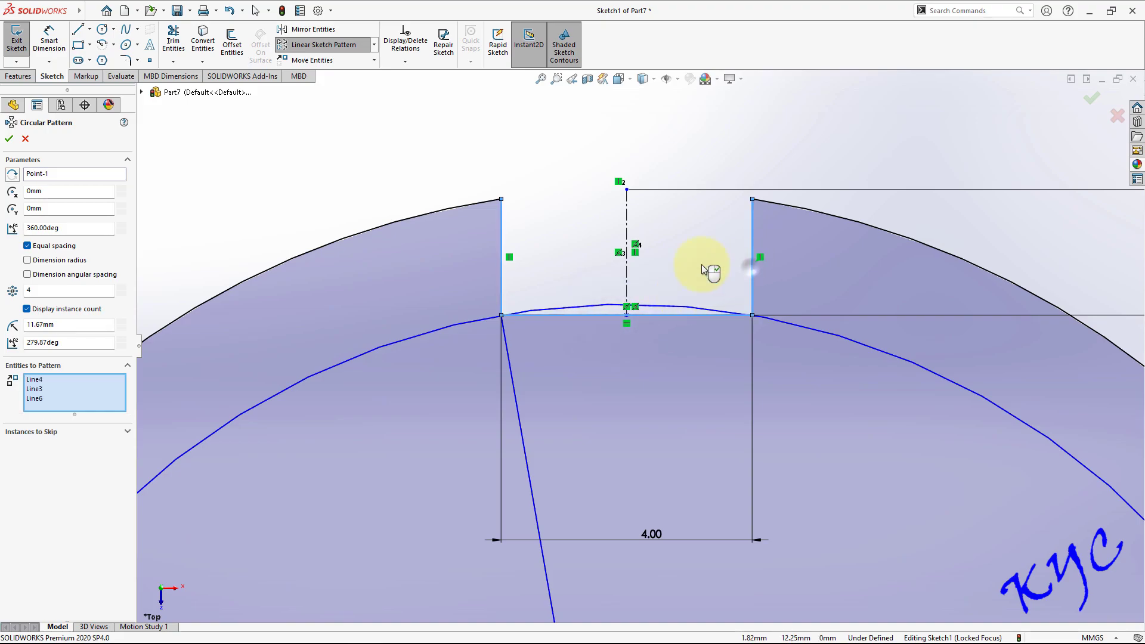
{"action": "double_click", "coordinate": [30, 288]}
{"action": "scroll", "coordinate": [524, 366], "scroll_direction": "up", "scroll_amount": 6}
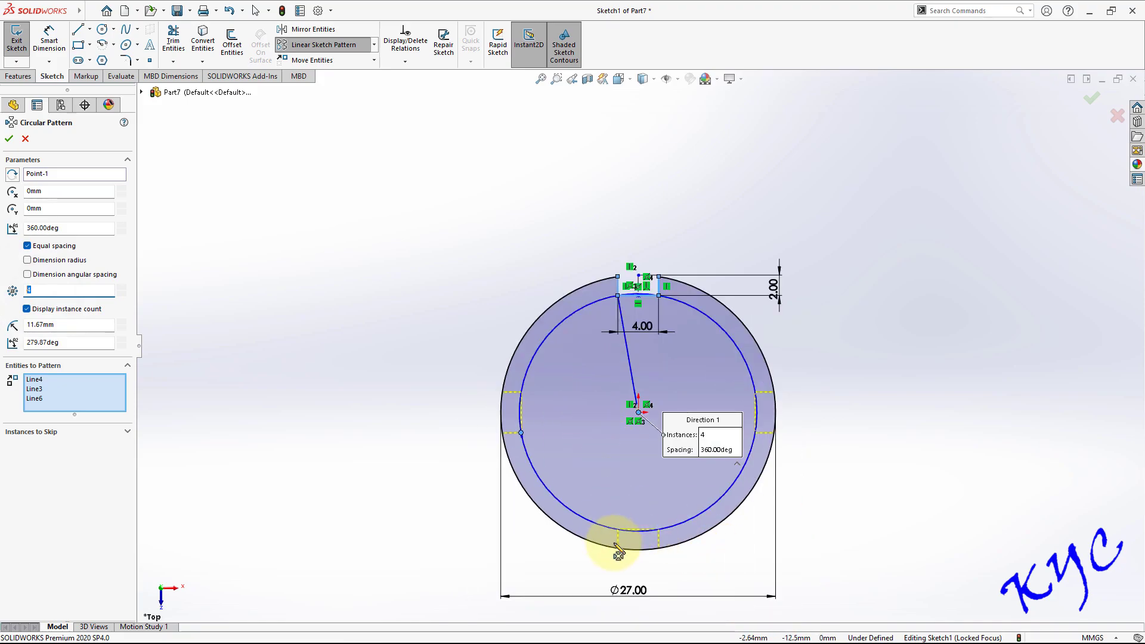
{"action": "left_click", "coordinate": [9, 140]}
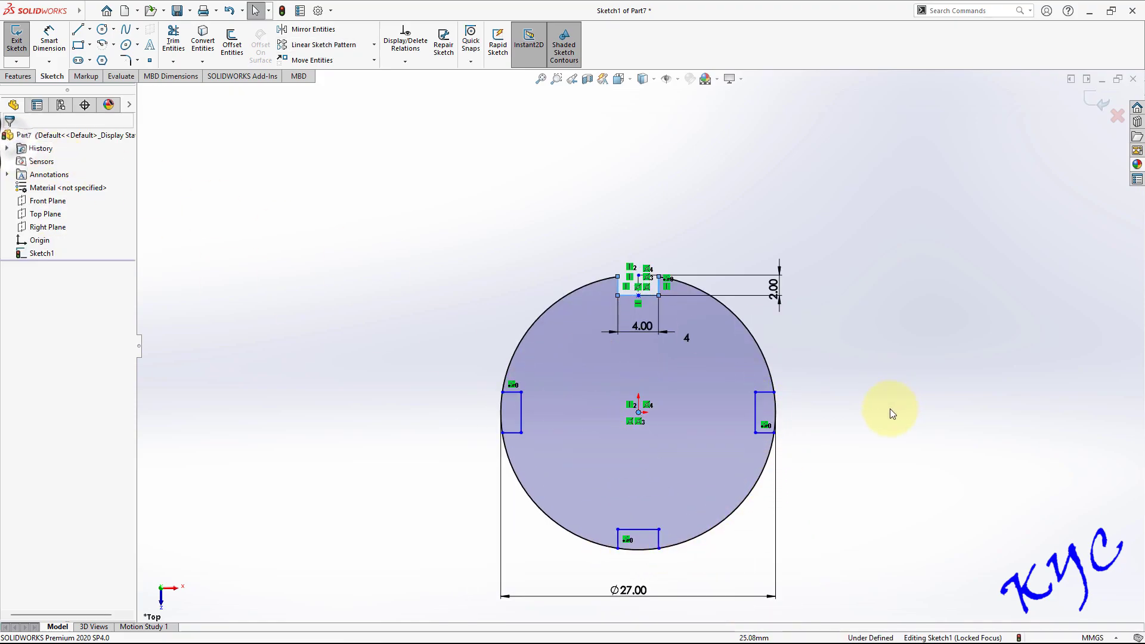
Step: Trim the circle's arcs across the three patterned notches to open them, and exit the sketch
{"action": "left_click", "coordinate": [173, 42]}
{"action": "mouse_move", "coordinate": [793, 406]}
{"action": "left_mouse_down"}
{"action": "mouse_move", "coordinate": [707, 531]}
{"action": "mouse_move", "coordinate": [631, 544]}
{"action": "mouse_move", "coordinate": [463, 463]}
{"action": "mouse_move", "coordinate": [478, 414]}
{"action": "mouse_move", "coordinate": [511, 411]}
{"action": "left_mouse_up"}
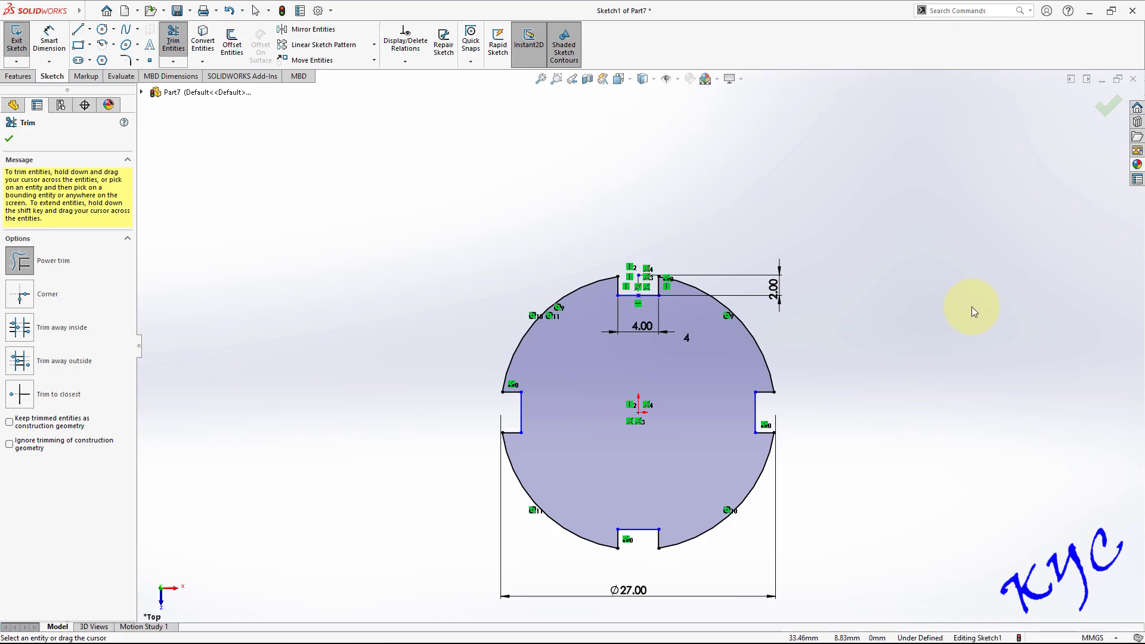
{"action": "left_click", "coordinate": [1104, 115]}
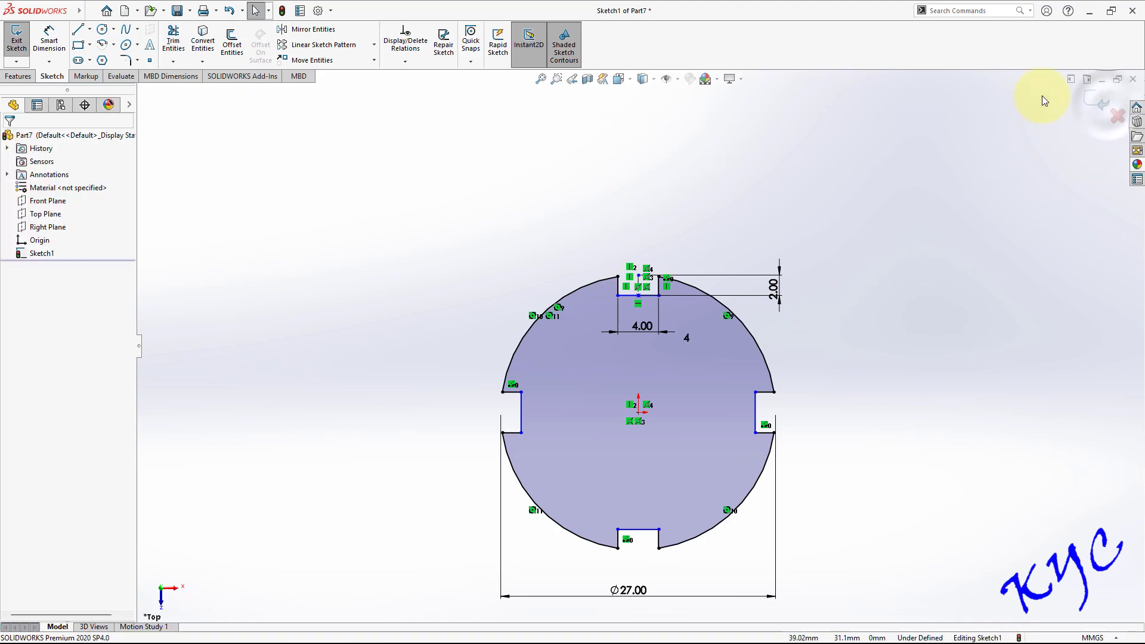
{"action": "left_click", "coordinate": [1095, 102]}
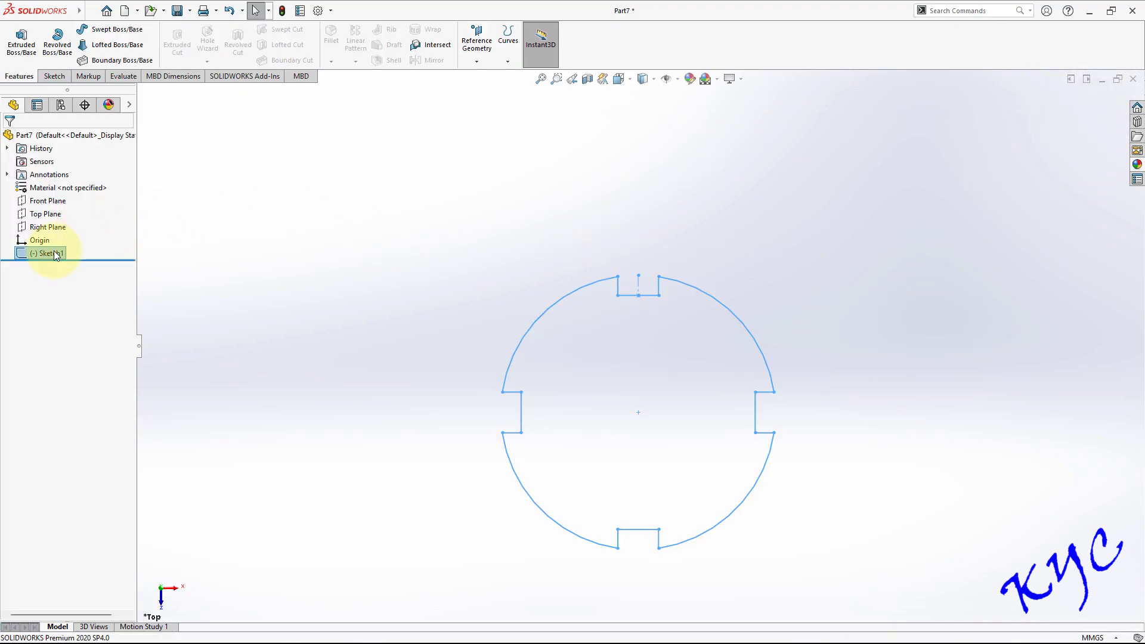
Step: Extrude the notched circular sketch 7 mm with the Mid Plane end condition
{"action": "right_click", "coordinate": [58, 254]}
{"action": "left_click", "coordinate": [27, 52]}
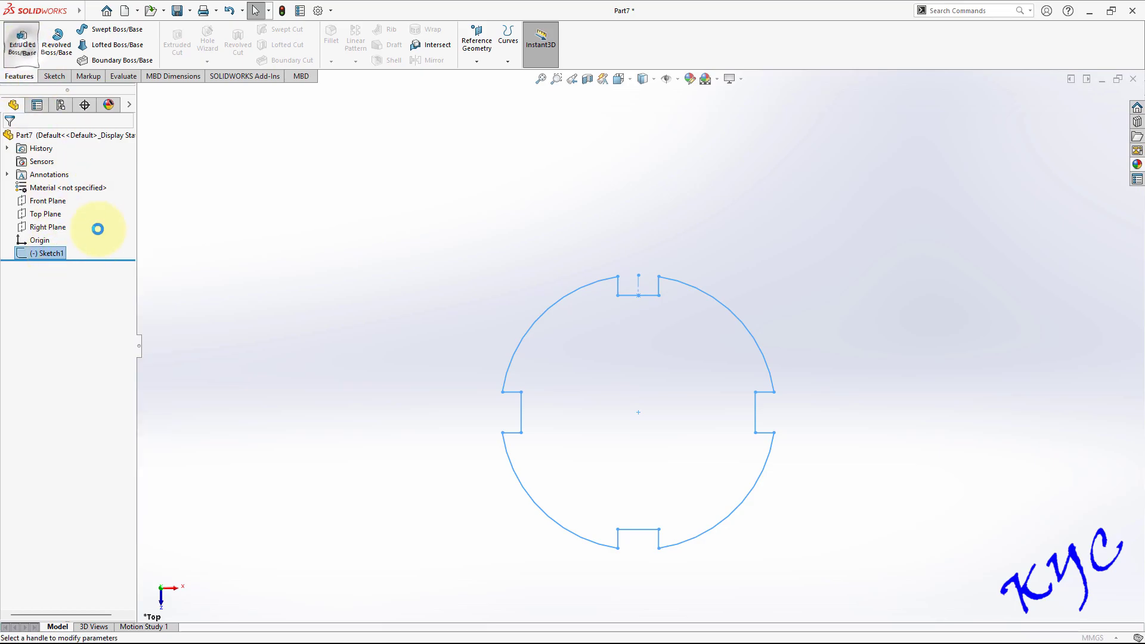
{"action": "left_click", "coordinate": [78, 210]}
{"action": "left_click", "coordinate": [68, 259]}
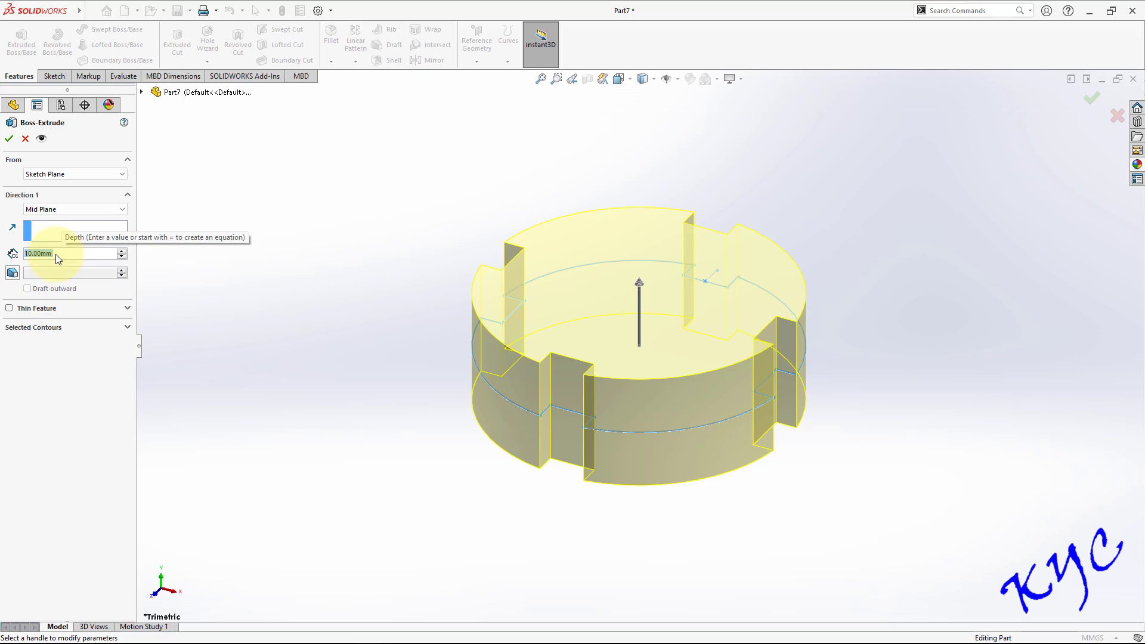
{"action": "type", "text": "7"}
{"action": "key", "text": "Return"}
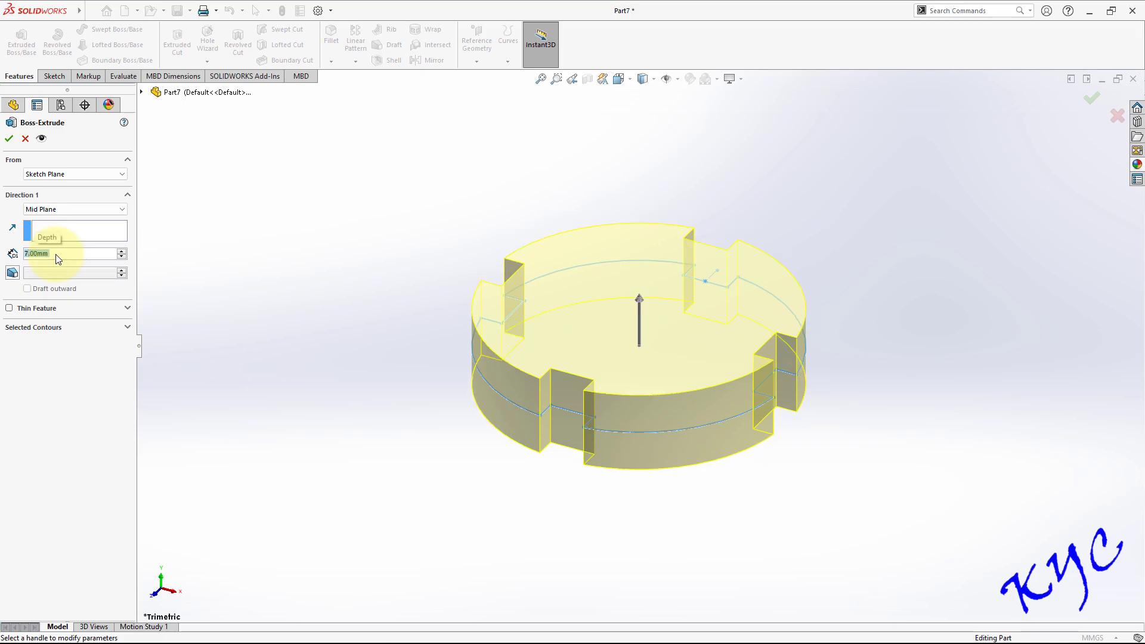
{"action": "left_click", "coordinate": [12, 143]}
{"action": "key", "text": "ctrl+7"}
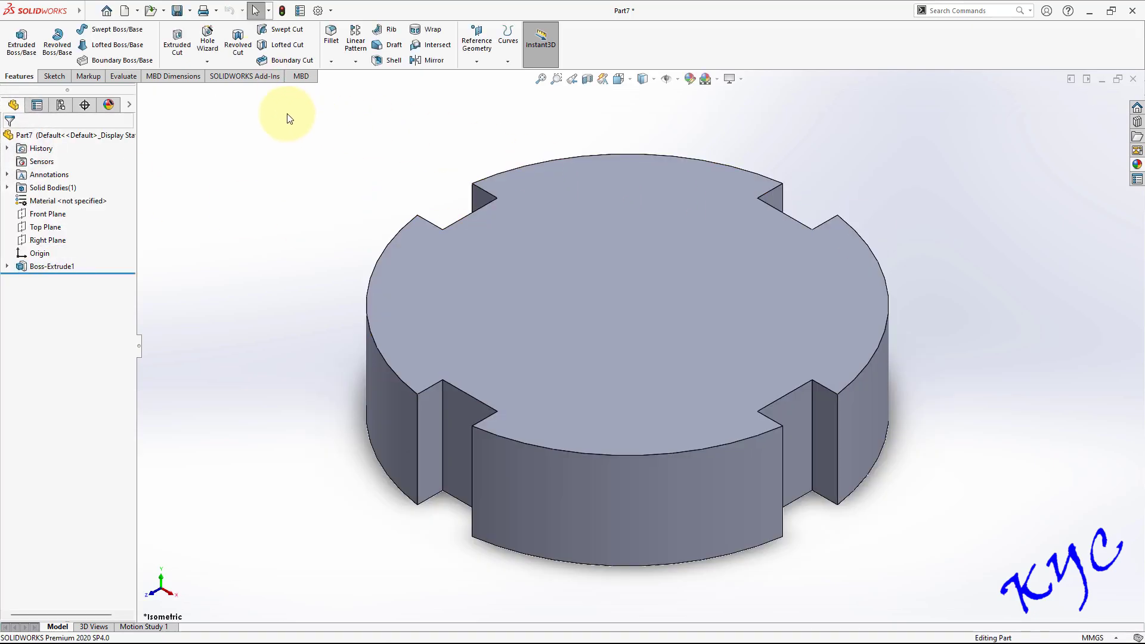
Step: Add an ISO M14 tapped hole, Through All, at the center of the notched disc's upper face
{"action": "left_click", "coordinate": [209, 41]}
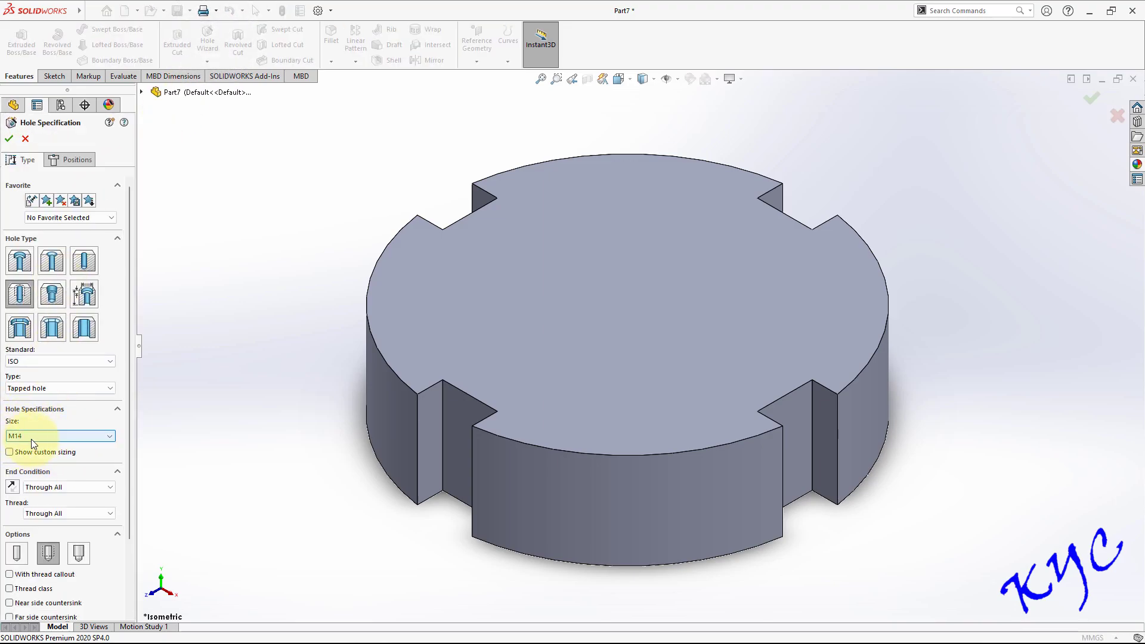
{"action": "left_click", "coordinate": [59, 436]}
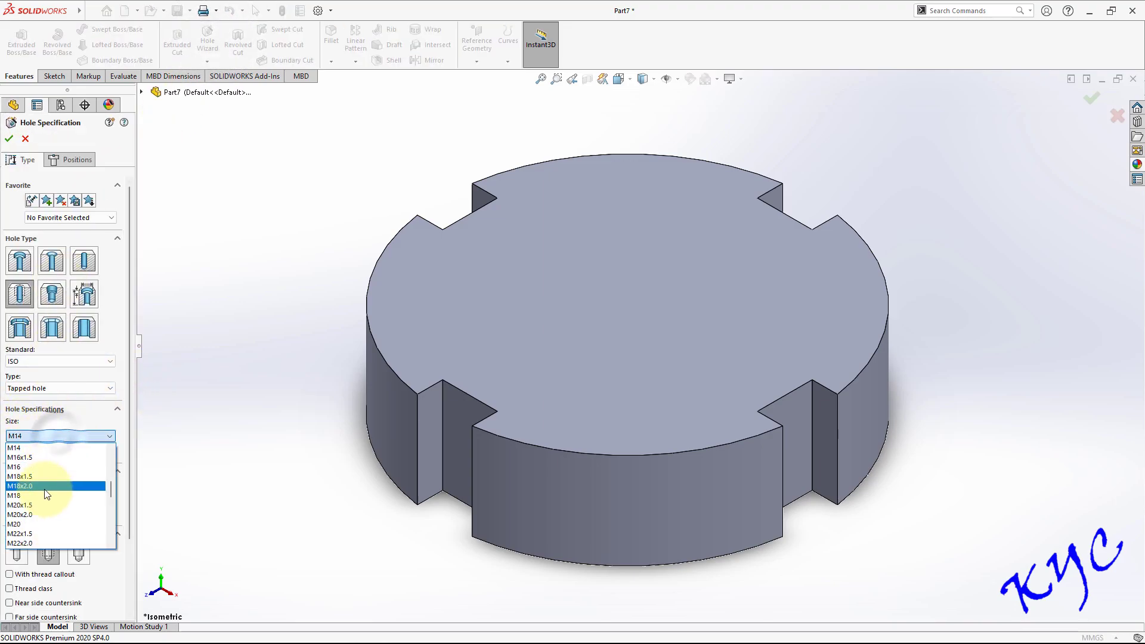
{"action": "left_click", "coordinate": [43, 448]}
{"action": "left_click", "coordinate": [77, 160]}
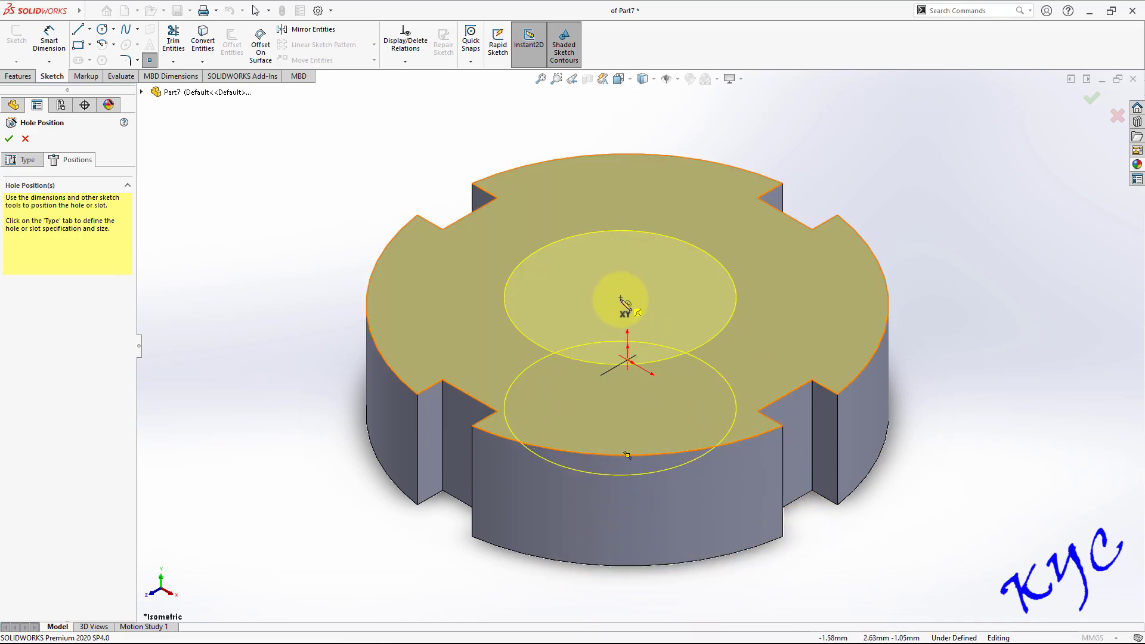
{"action": "left_click", "coordinate": [627, 304]}
{"action": "left_click", "coordinate": [9, 139]}
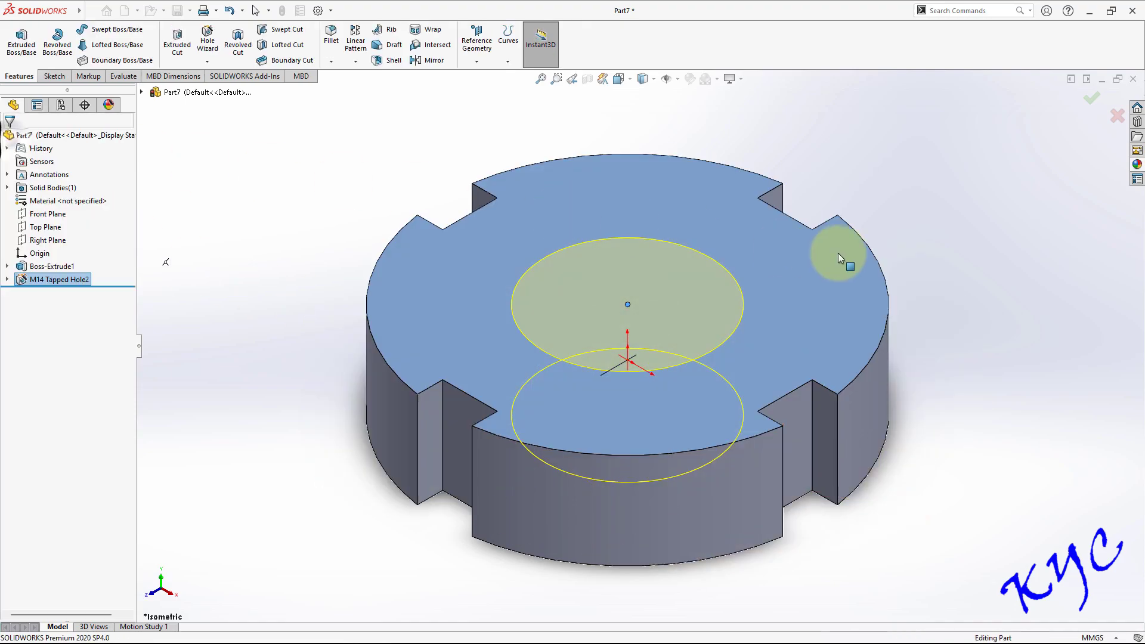
{"action": "middle_click_drag", "start_coordinate": [977, 193], "coordinate": [934, 279]}
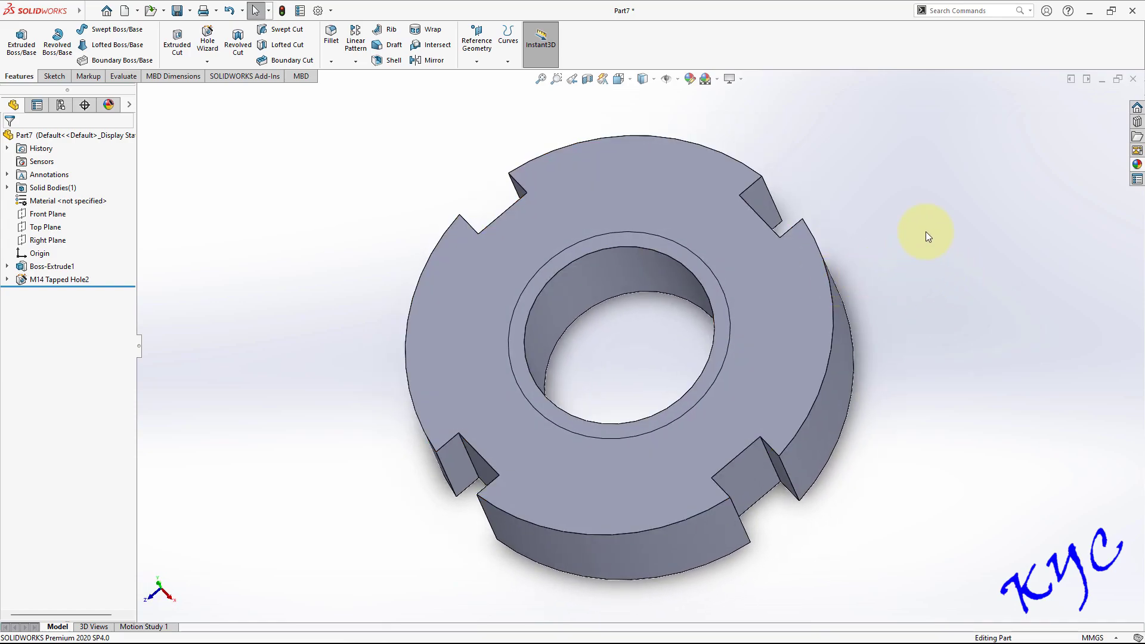
Step: Save the part as "Lock Nut M14" in the Crane Hook folder
{"action": "key", "text": "ctrl+s"}
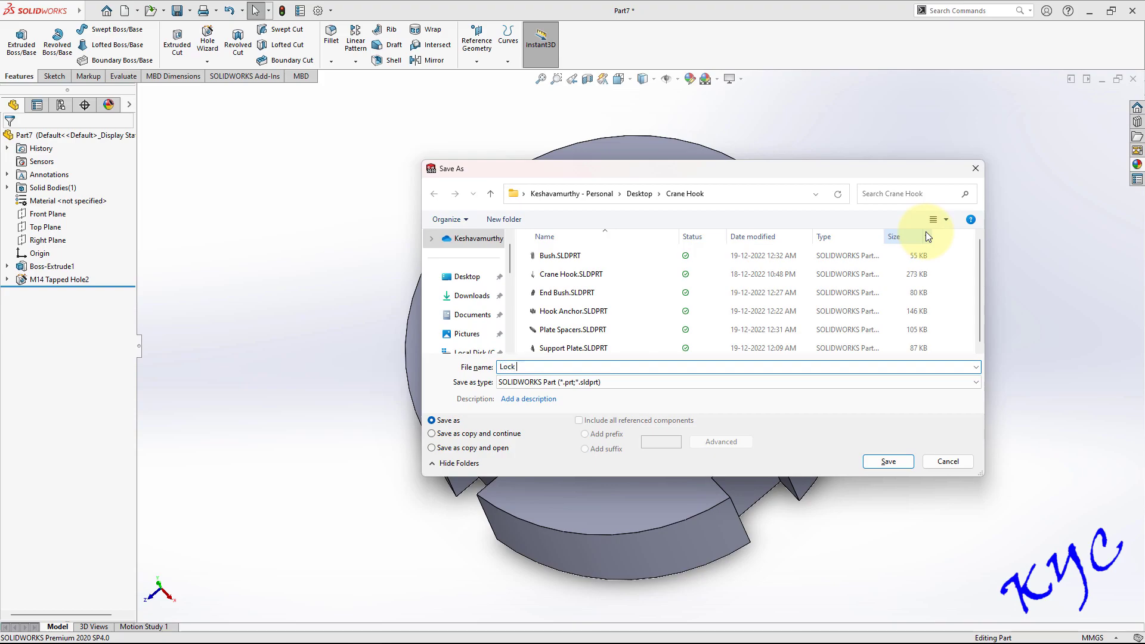
{"action": "type", "text": "Lock Nut M14"}
{"action": "key", "text": "Return"}
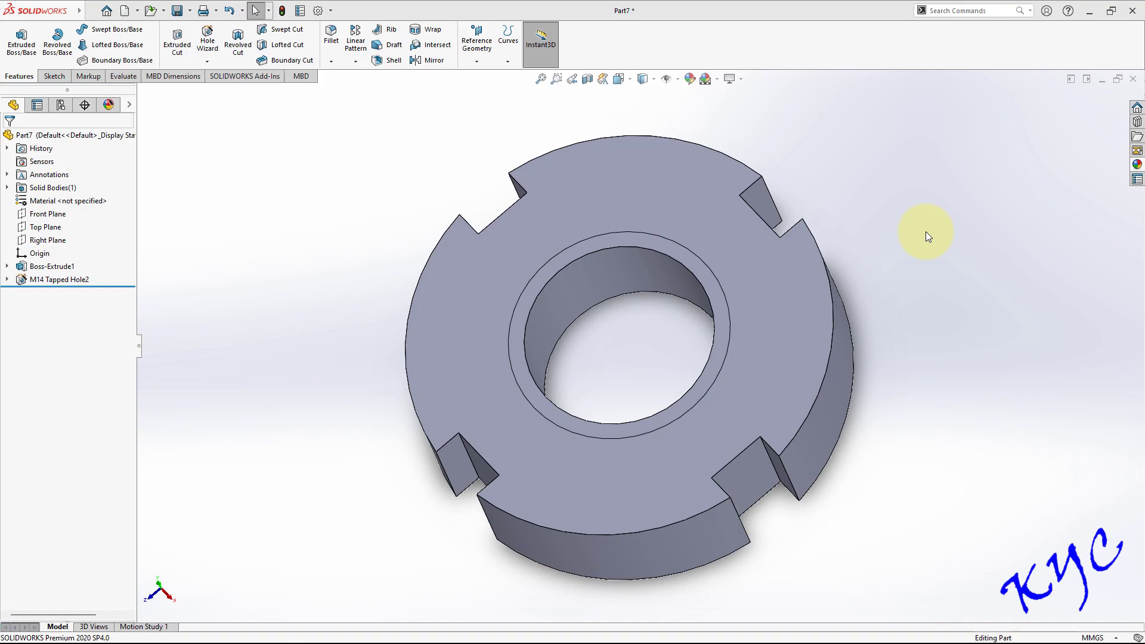
Step: Apply the sandblasted iron appearance to the lock nut and save the part again
{"action": "left_click", "coordinate": [1138, 165]}
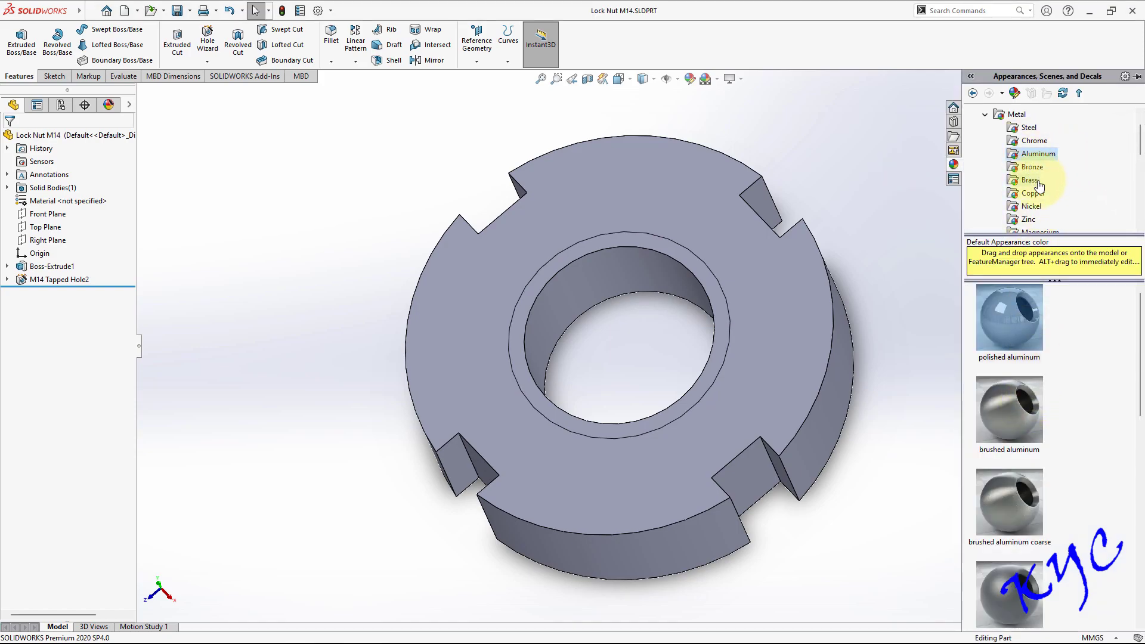
{"action": "left_click", "coordinate": [1041, 208]}
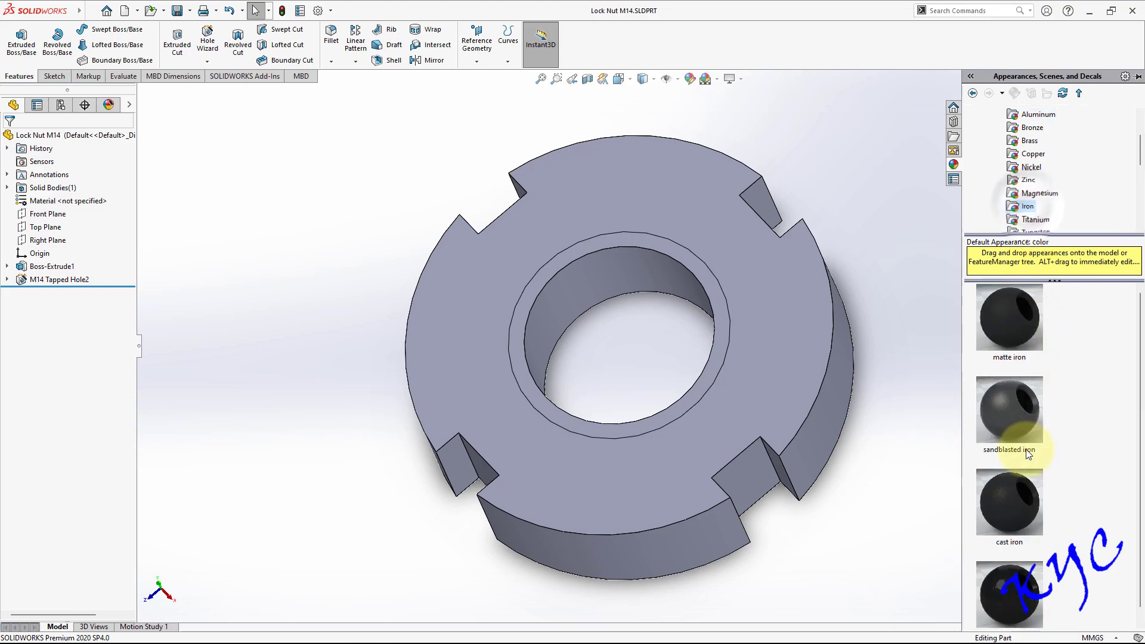
{"action": "left_click", "coordinate": [1009, 421]}
{"action": "left_click", "coordinate": [1009, 422]}
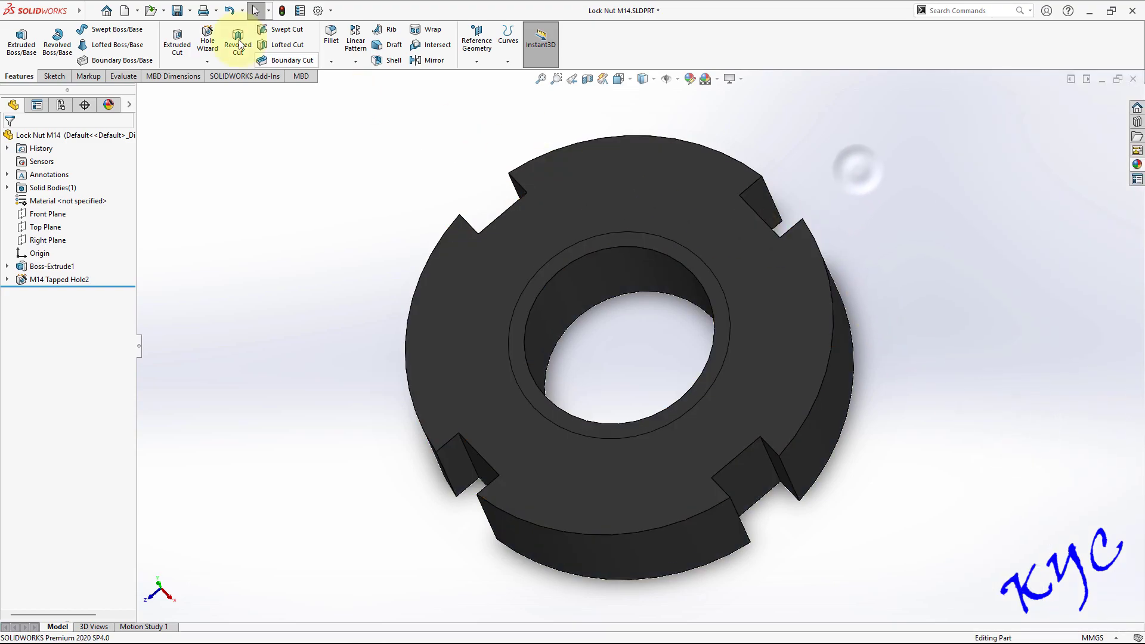
{"action": "left_click", "coordinate": [177, 14]}
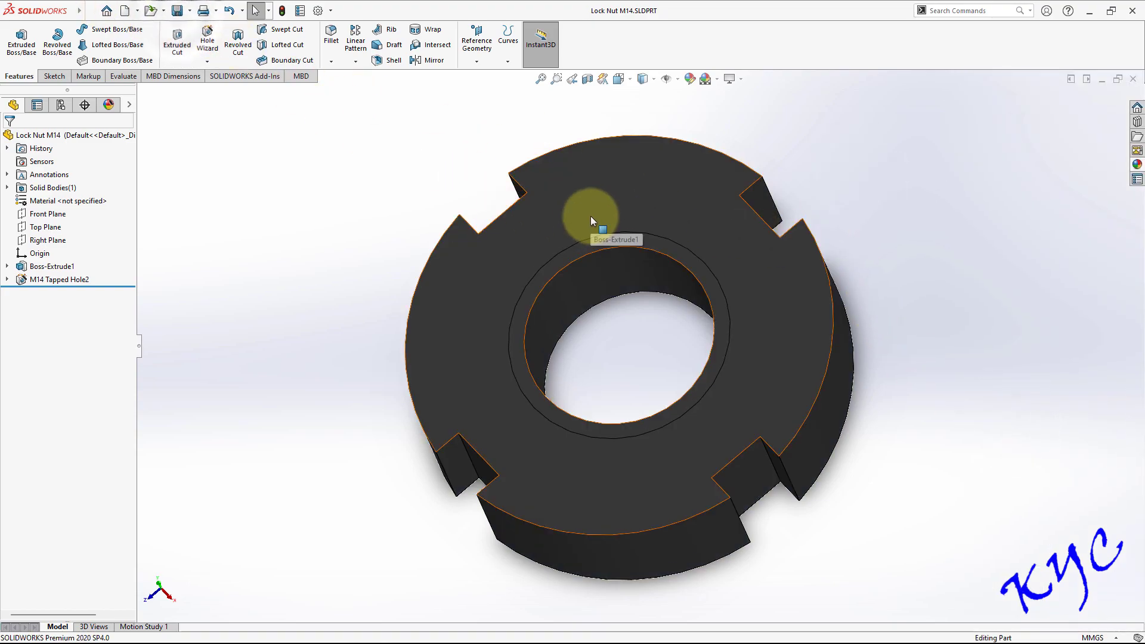
Step: Create a new part document
{"action": "left_click", "coordinate": [112, 11]}
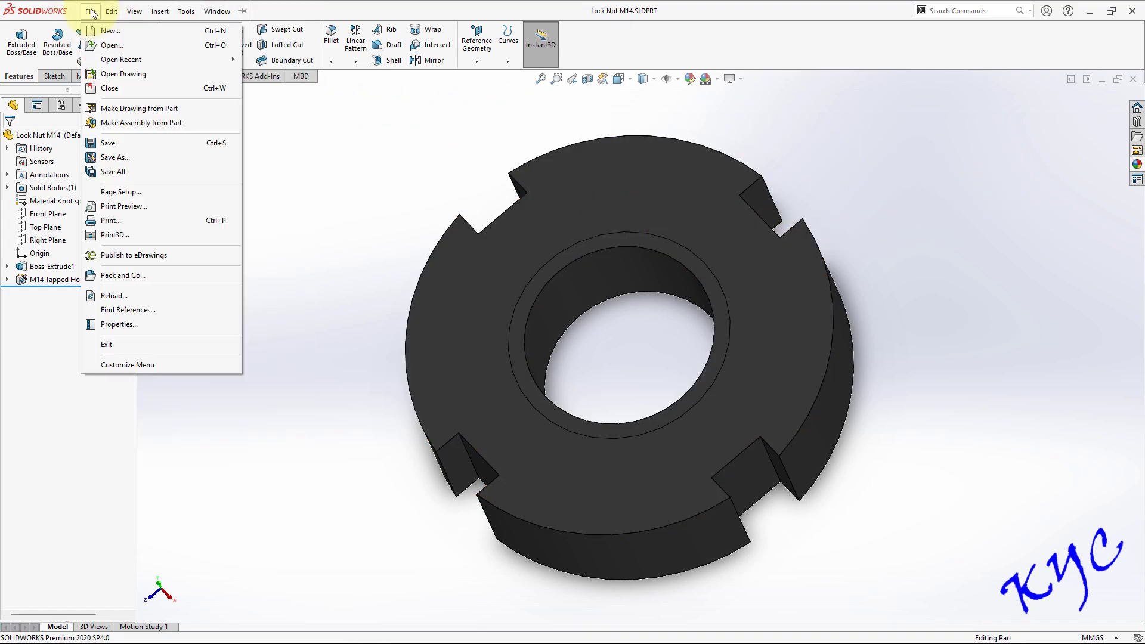
{"action": "left_click", "coordinate": [109, 31]}
{"action": "double_click", "coordinate": [276, 287]}
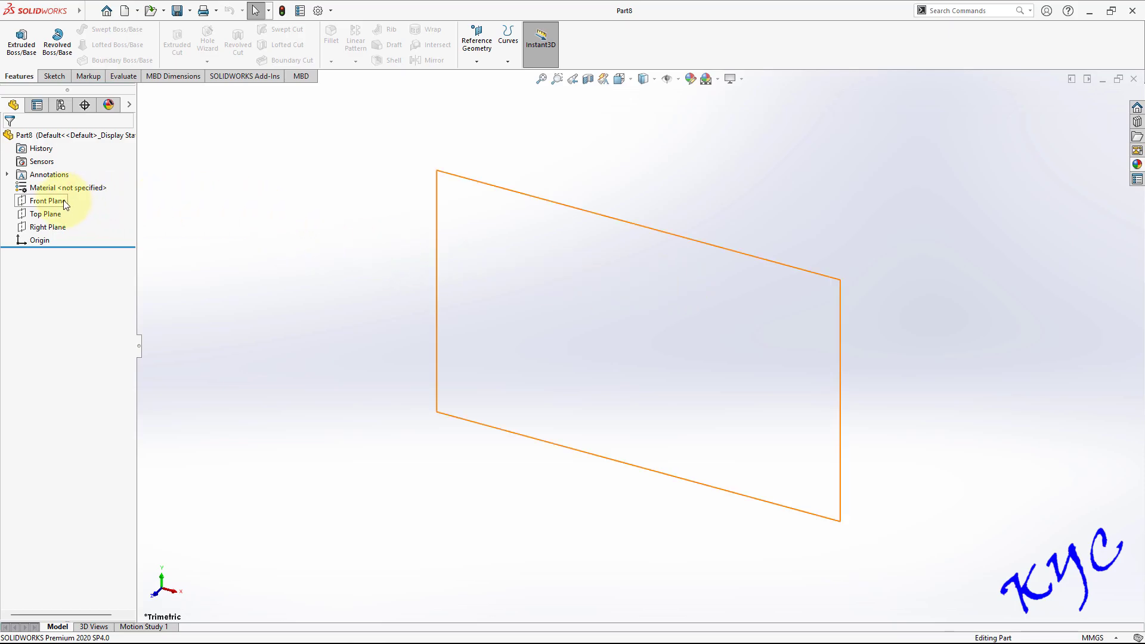
Step: Start a sketch on the Top Plane and draw a circle about 92 mm in diameter centered on the origin
{"action": "right_click", "coordinate": [49, 214]}
{"action": "left_click", "coordinate": [47, 194]}
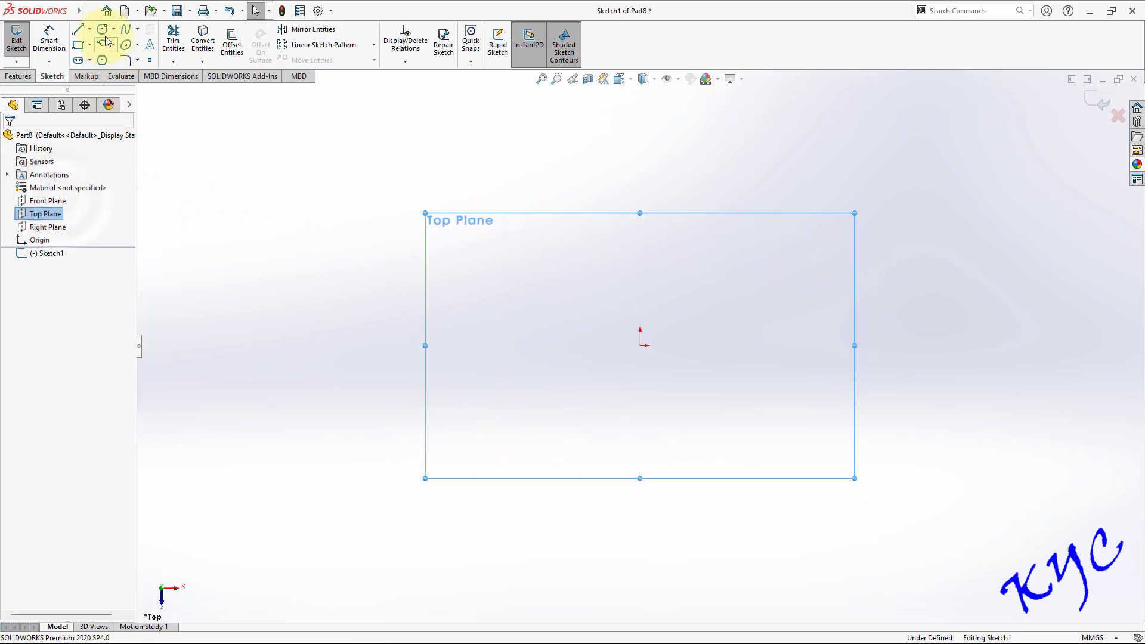
{"action": "left_click", "coordinate": [103, 29]}
{"action": "left_click", "coordinate": [640, 346]}
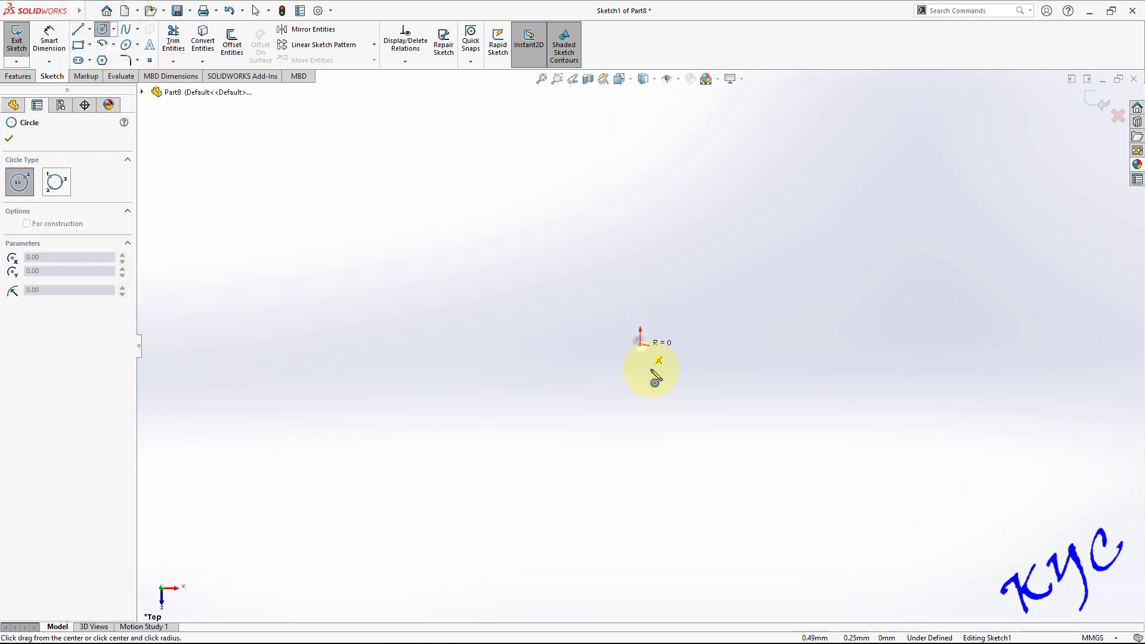
{"action": "left_click", "coordinate": [687, 447]}
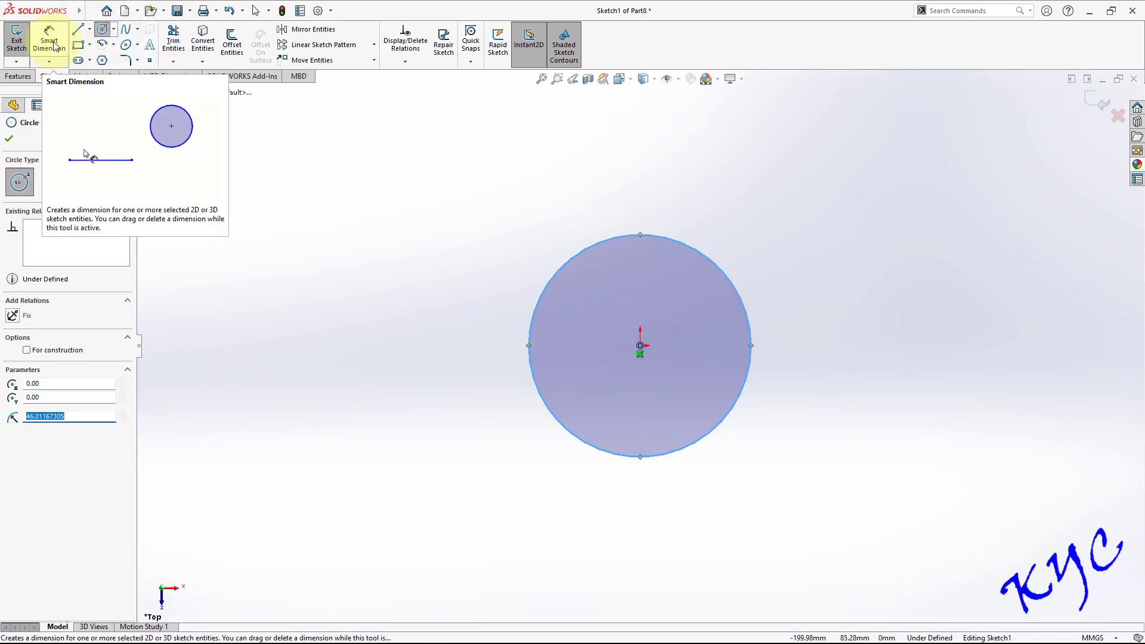
Step: Dimension the circle's diameter and set it to 25 mm
{"action": "left_click", "coordinate": [52, 45]}
{"action": "left_click", "coordinate": [724, 420]}
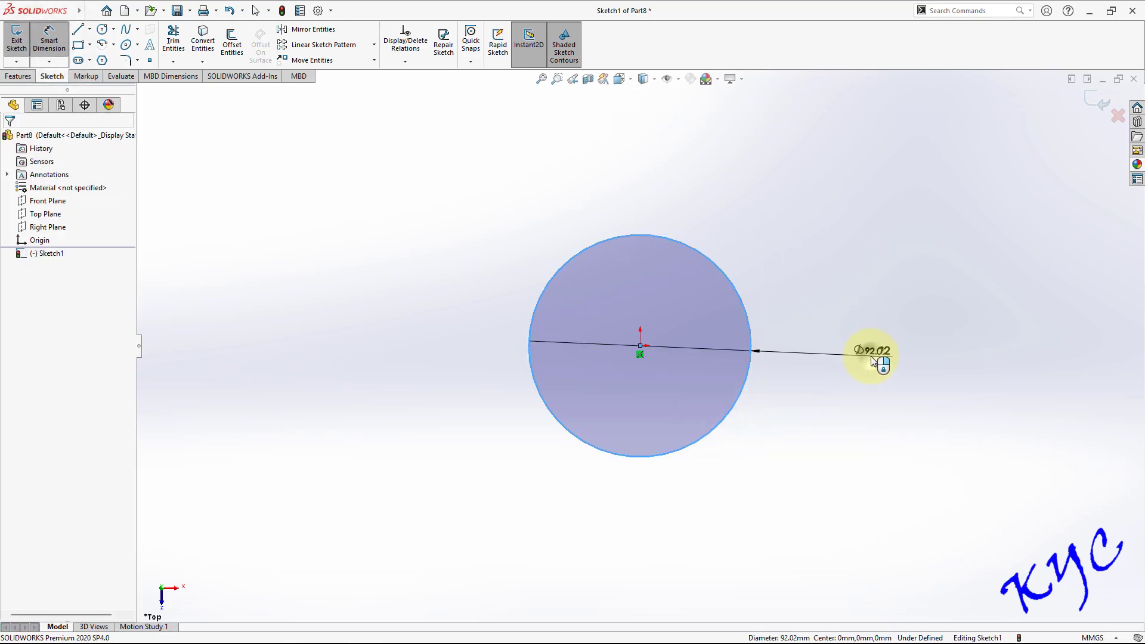
{"action": "left_click", "coordinate": [871, 358]}
{"action": "type", "text": "25"}
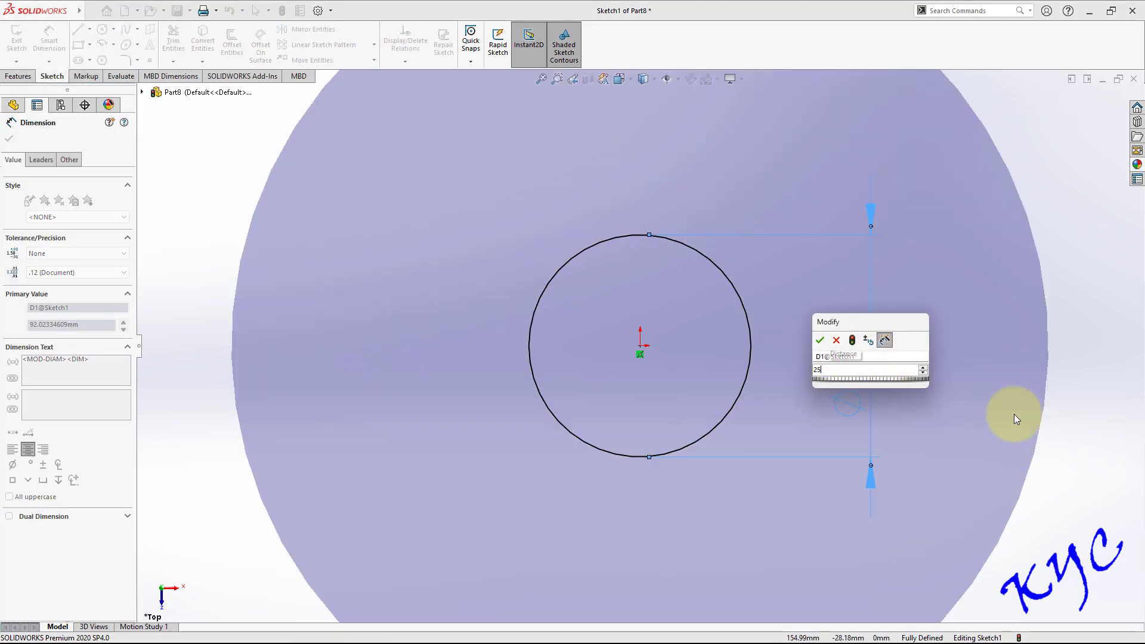
{"action": "key", "text": "Return"}
Step: Draw a vertical centerline about 1.55 mm long from the circle's top quadrant point toward its center
{"action": "left_click", "coordinate": [89, 30]}
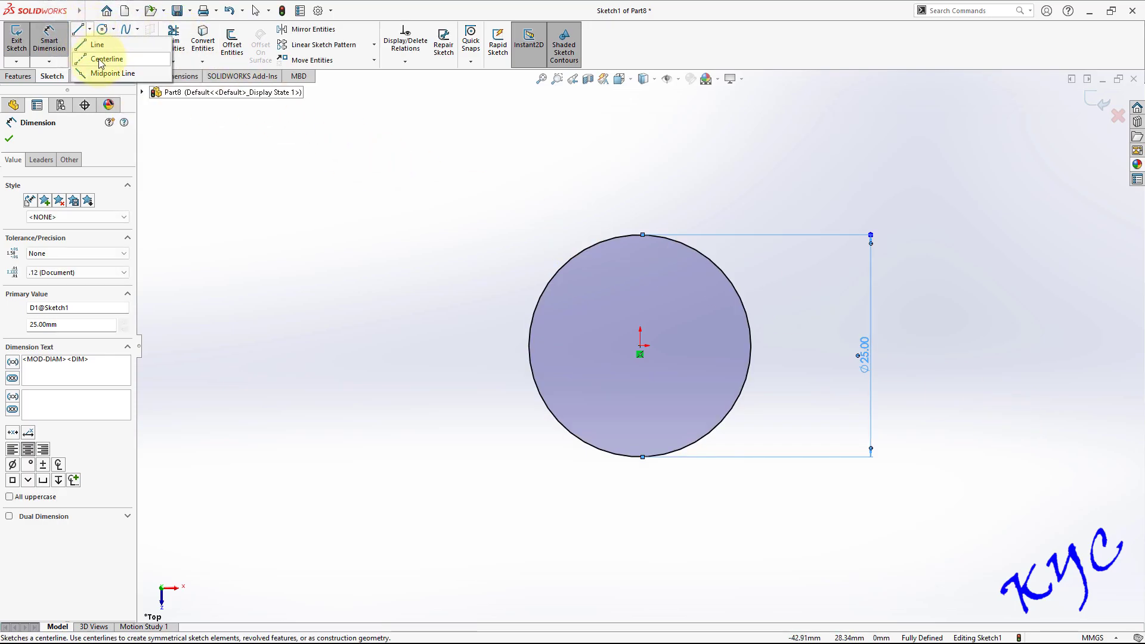
{"action": "left_click", "coordinate": [100, 62]}
{"action": "scroll", "coordinate": [644, 275], "scroll_direction": "down", "scroll_amount": 2}
{"action": "scroll", "coordinate": [639, 263], "scroll_direction": "down", "scroll_amount": 1}
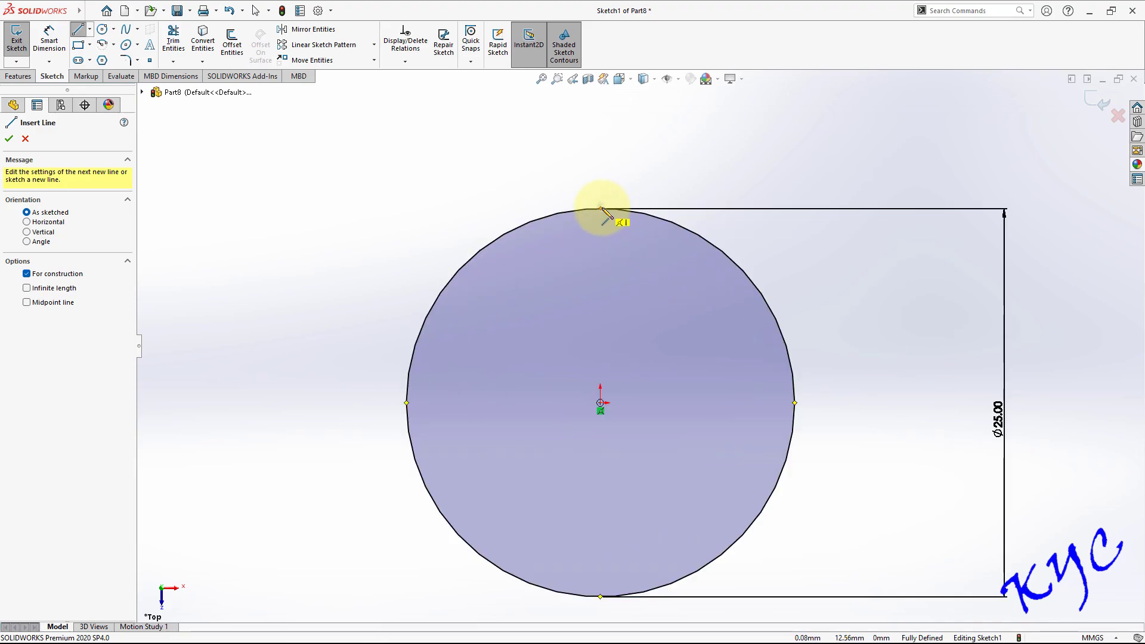
{"action": "left_click", "coordinate": [600, 209]}
{"action": "left_click", "coordinate": [601, 232]}
{"action": "key", "text": "Escape"}
Step: Dimension the short vertical centerline and set its length to 2 mm
{"action": "key", "text": "d"}
{"action": "scroll", "coordinate": [623, 222], "scroll_direction": "down", "scroll_amount": 2}
{"action": "left_click", "coordinate": [586, 245]}
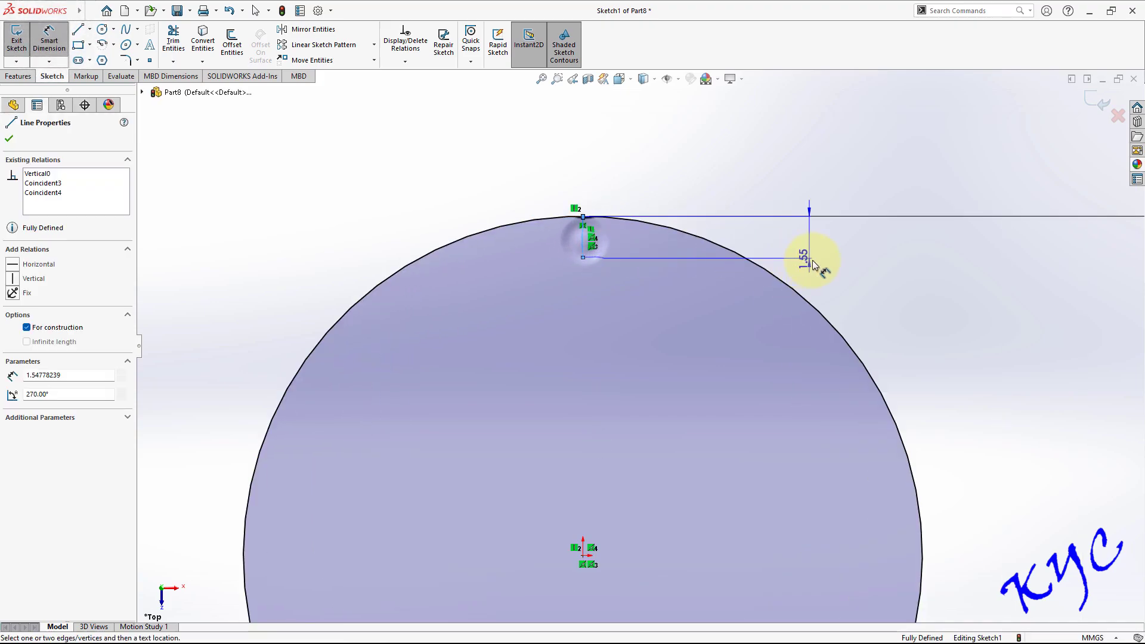
{"action": "left_click", "coordinate": [813, 260]}
{"action": "key", "text": "Return"}
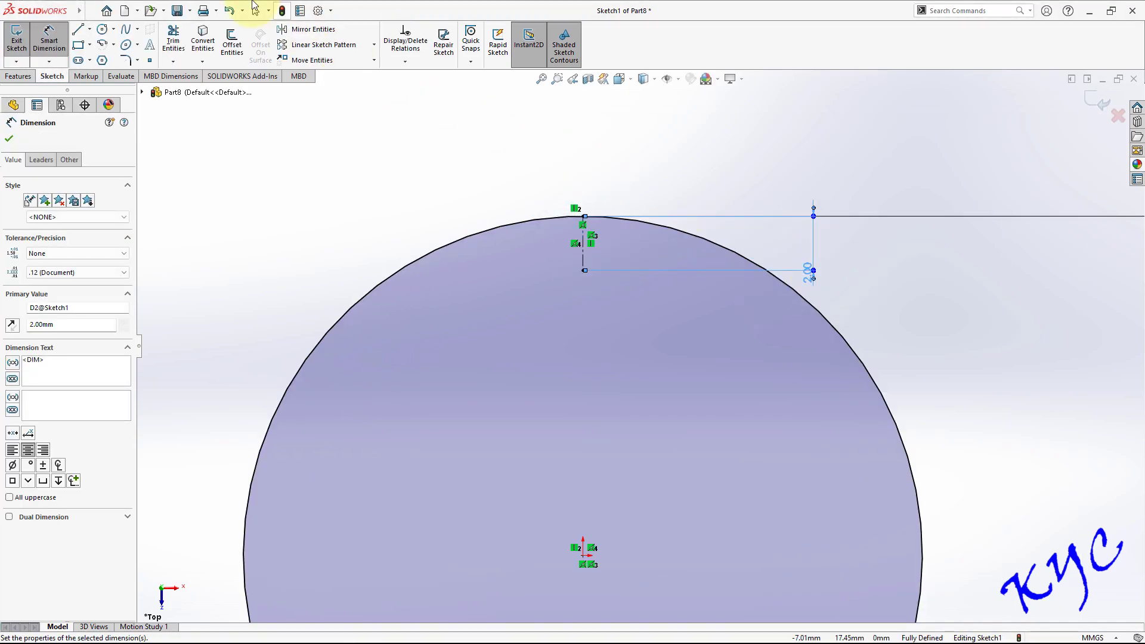
Step: Draw a horizontal midpoint line centered on the centerline's lower end and set its length to 4 mm
{"action": "left_click", "coordinate": [100, 72]}
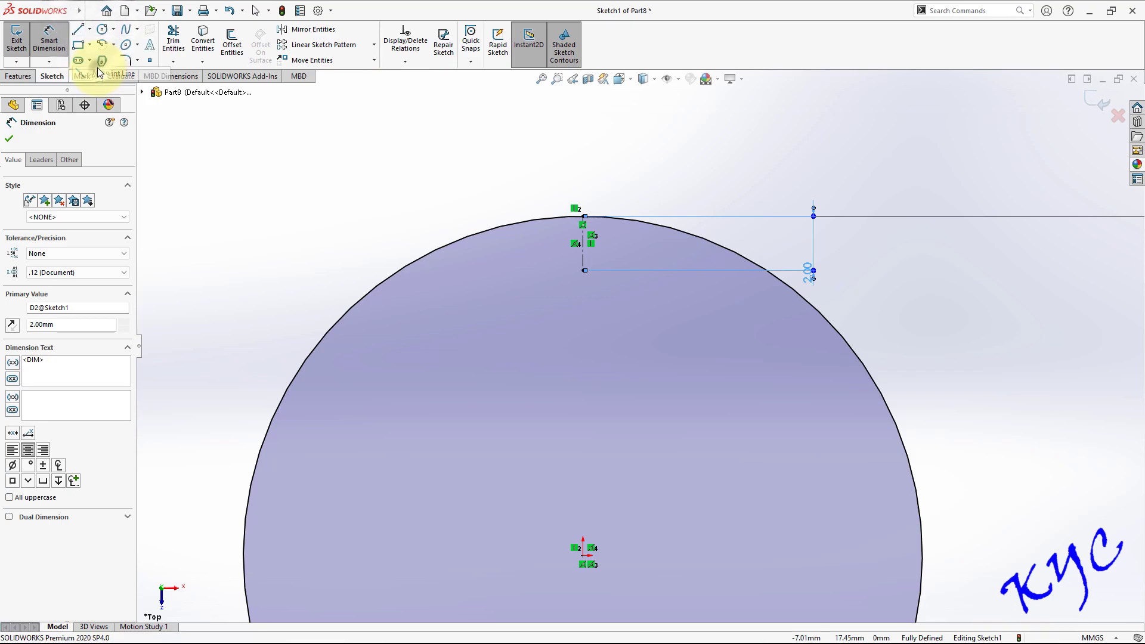
{"action": "left_click", "coordinate": [583, 271]}
{"action": "left_click", "coordinate": [625, 271]}
{"action": "left_click", "coordinate": [45, 42]}
{"action": "left_click", "coordinate": [597, 270]}
{"action": "left_click", "coordinate": [589, 312]}
{"action": "type", "text": "4"}
{"action": "key", "text": "Return"}
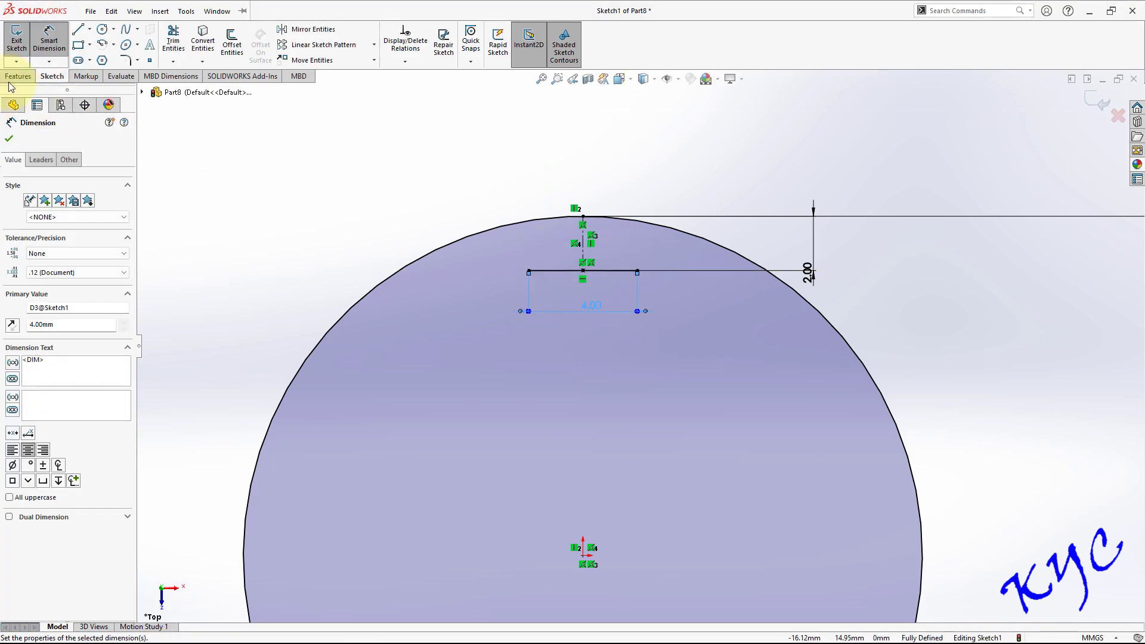
Step: Draw vertical lines about 2.85 mm long upward from both ends of the 4 mm line and trim off the portions outside the circle
{"action": "left_click", "coordinate": [77, 29]}
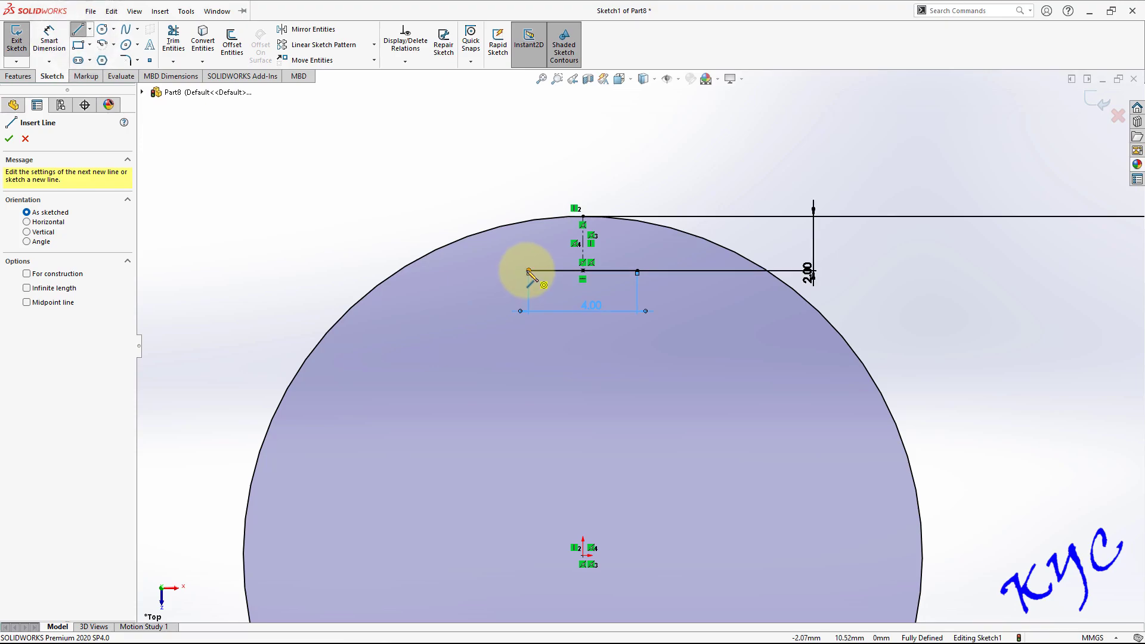
{"action": "left_click", "coordinate": [529, 271]}
{"action": "left_click", "coordinate": [530, 194]}
{"action": "double_click", "coordinate": [659, 174]}
{"action": "left_click", "coordinate": [638, 271]}
{"action": "double_click", "coordinate": [638, 193]}
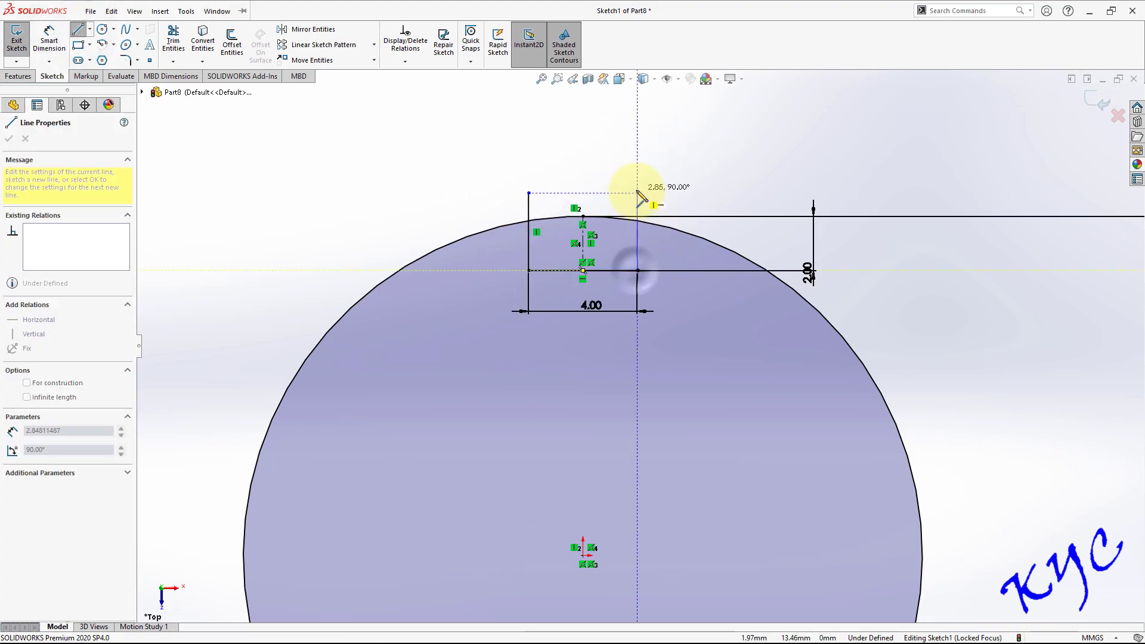
{"action": "left_click", "coordinate": [173, 38]}
{"action": "left_click_drag", "start_coordinate": [652, 204], "coordinate": [499, 205]}
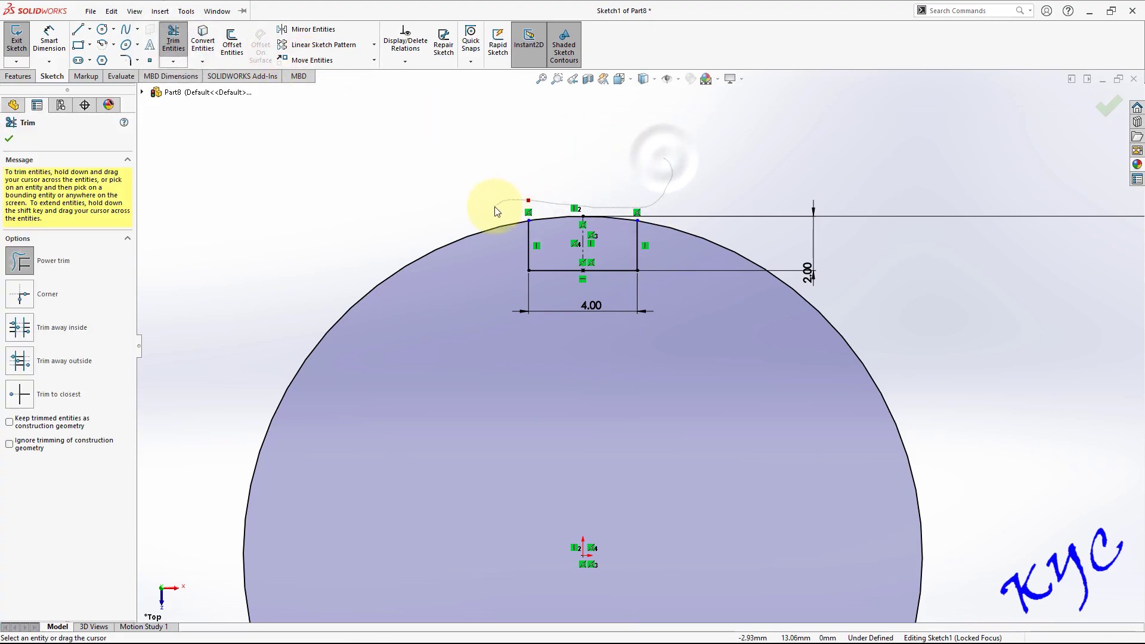
Step: Circular-pattern the three notch lines about the origin with 4 equally spaced instances over 360 degrees
{"action": "left_click", "coordinate": [374, 47]}
{"action": "left_click", "coordinate": [366, 69]}
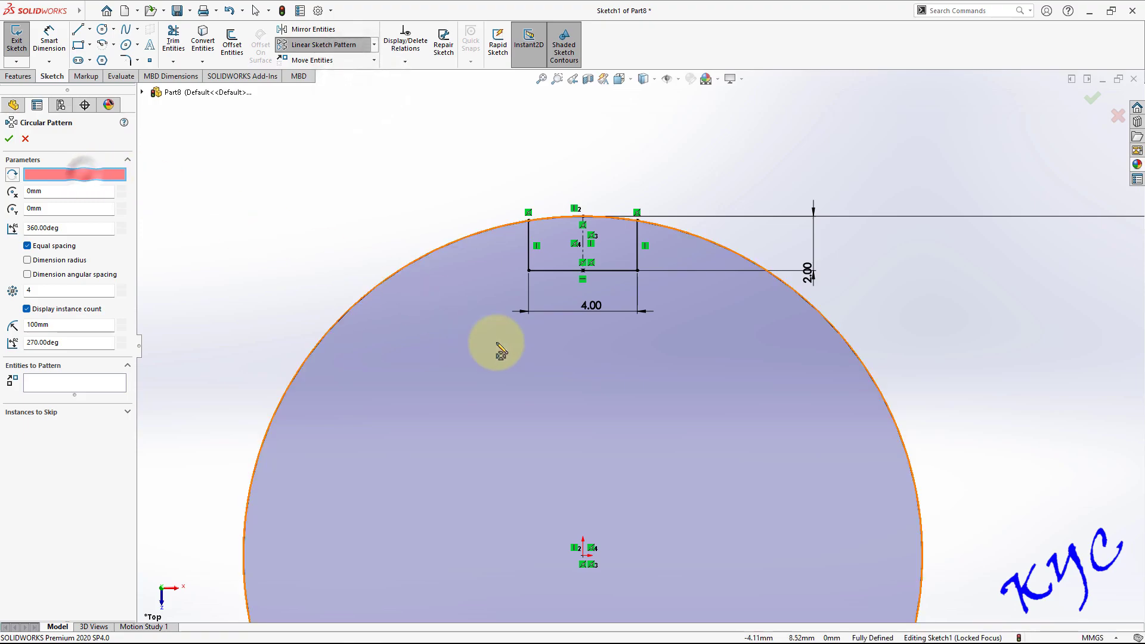
{"action": "scroll", "coordinate": [639, 349], "scroll_direction": "up", "scroll_amount": 3}
{"action": "left_click", "coordinate": [606, 467]}
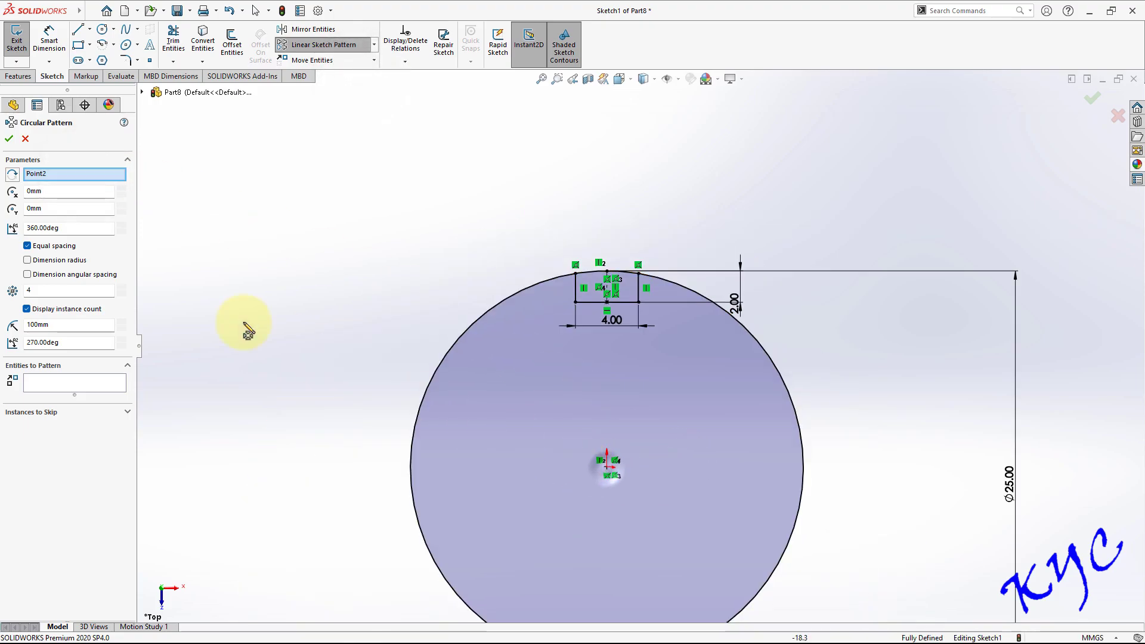
{"action": "left_click", "coordinate": [69, 385]}
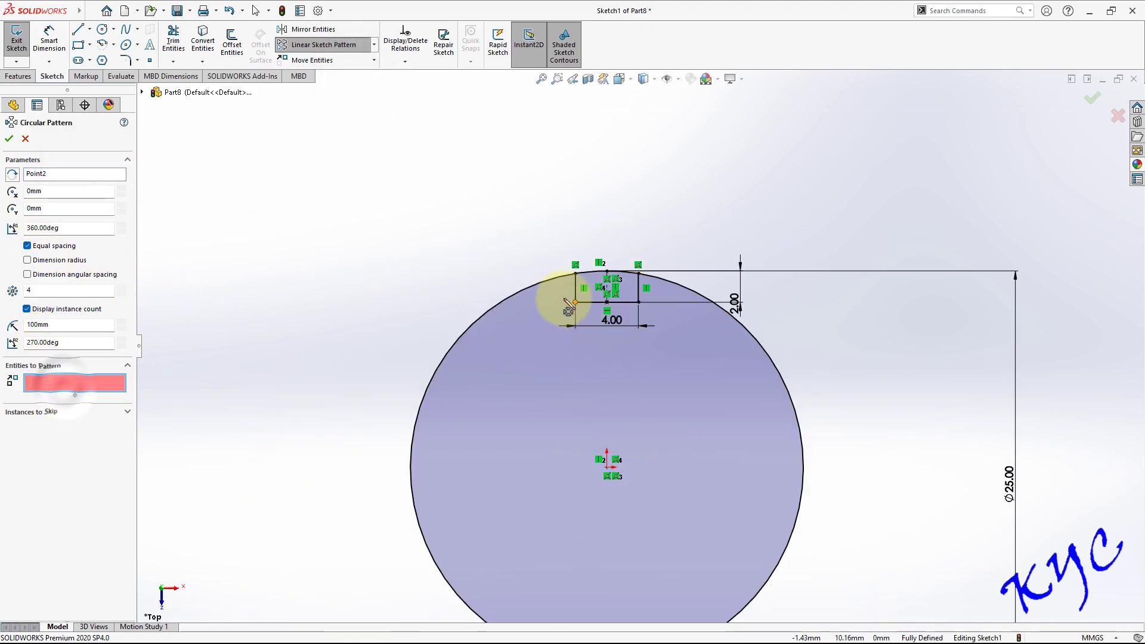
{"action": "left_click", "coordinate": [576, 290]}
{"action": "left_click", "coordinate": [597, 301]}
{"action": "left_click", "coordinate": [639, 289]}
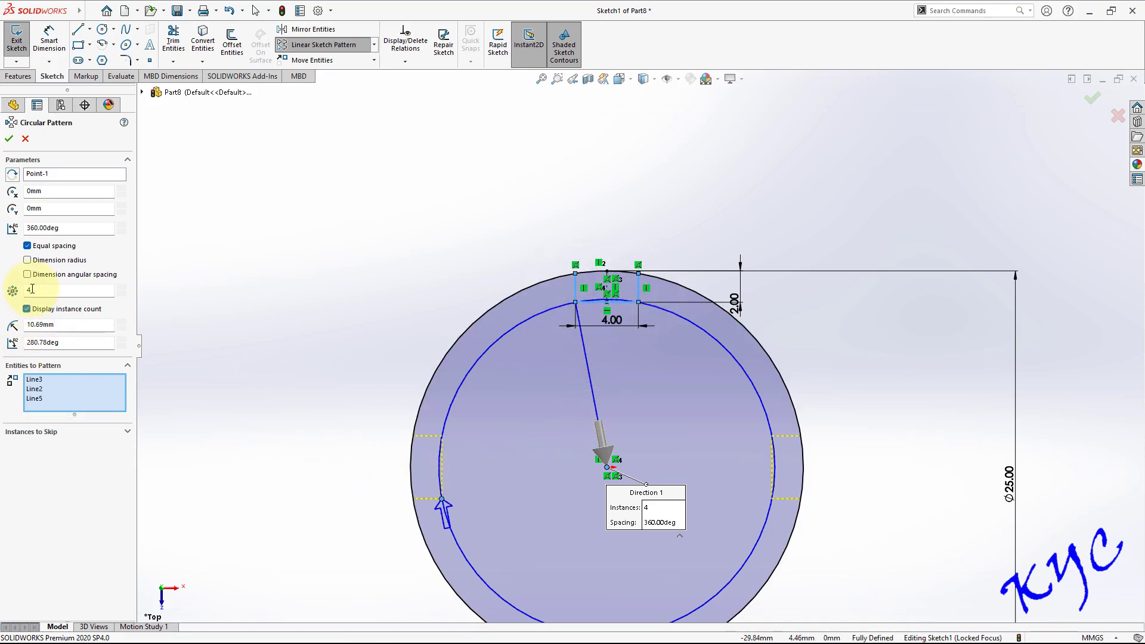
{"action": "left_click", "coordinate": [9, 138]}
Step: Trim away the circle's arc segments across all four notches to open them on the outline
{"action": "scroll", "coordinate": [523, 299], "scroll_direction": "up", "scroll_amount": 3}
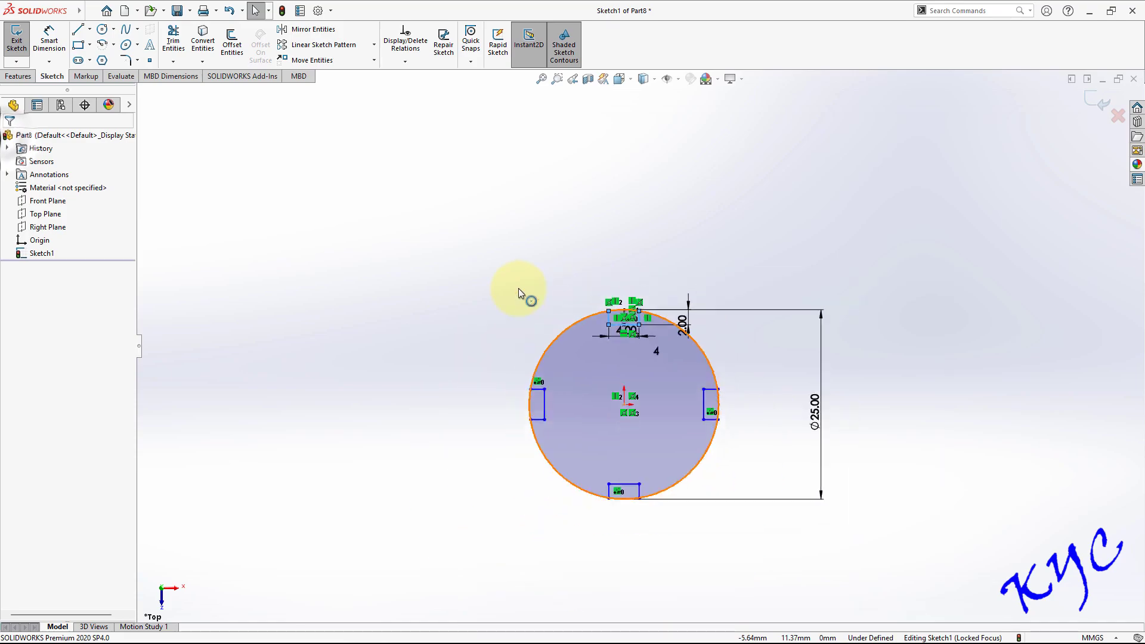
{"action": "double_click", "coordinate": [804, 409]}
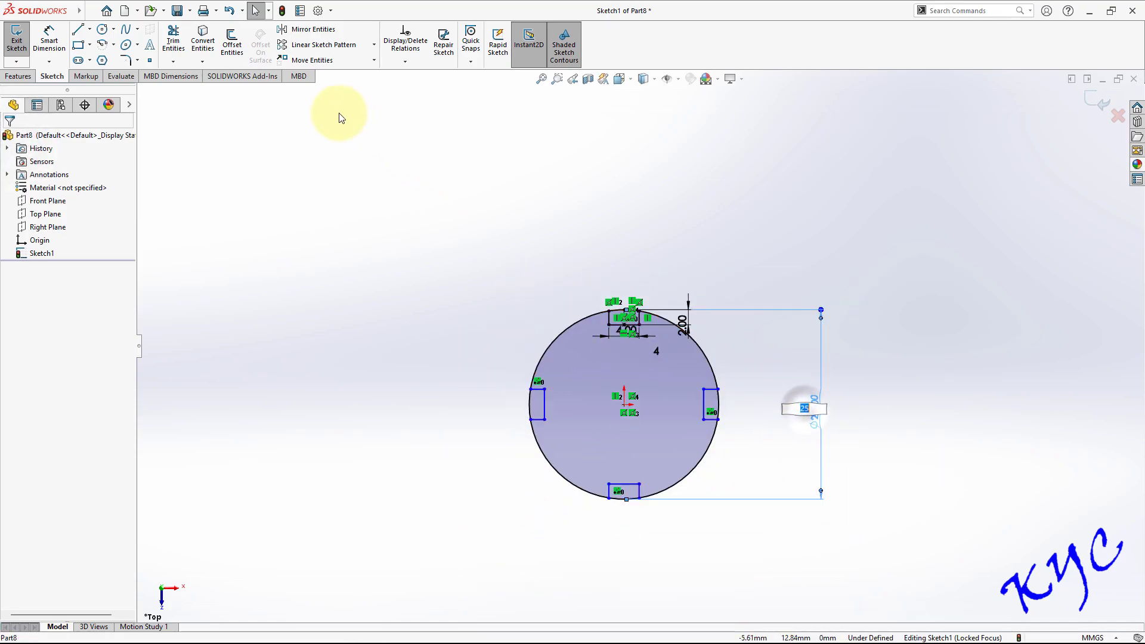
{"action": "left_click", "coordinate": [177, 47]}
{"action": "scroll", "coordinate": [612, 328], "scroll_direction": "up", "scroll_amount": 2}
{"action": "mouse_move", "coordinate": [616, 260]}
{"action": "left_mouse_down"}
{"action": "mouse_move", "coordinate": [614, 251]}
{"action": "mouse_move", "coordinate": [603, 305]}
{"action": "left_mouse_up"}
{"action": "left_click_drag", "start_coordinate": [799, 432], "coordinate": [729, 434]}
{"action": "left_click_drag", "start_coordinate": [587, 600], "coordinate": [602, 552]}
{"action": "left_click_drag", "start_coordinate": [429, 430], "coordinate": [499, 435]}
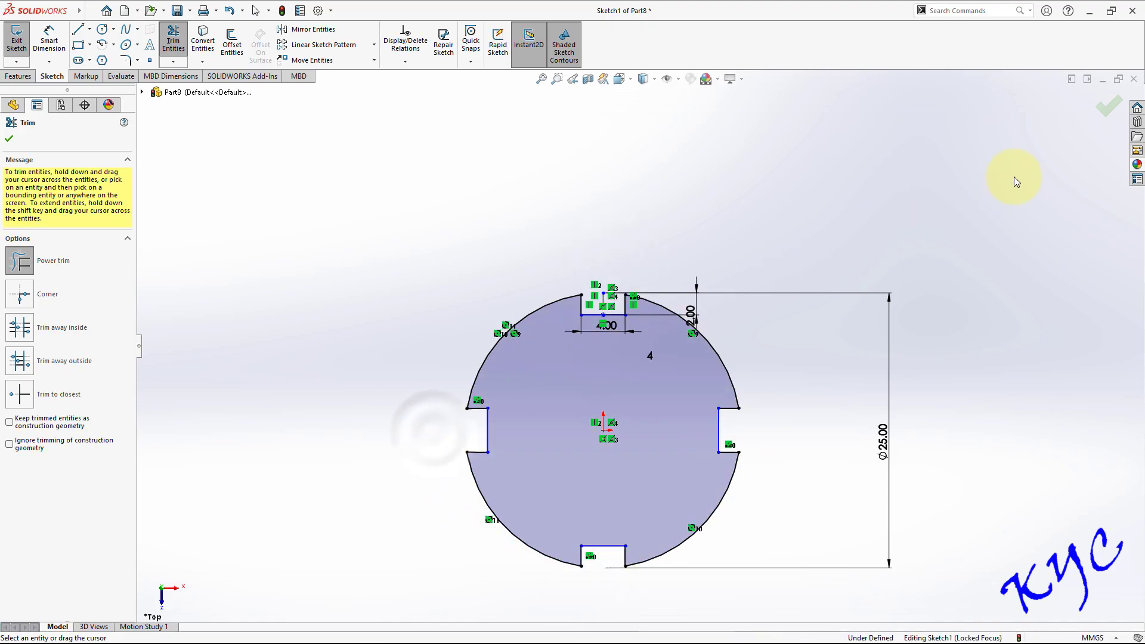
{"action": "left_click", "coordinate": [1113, 108]}
Step: Exit the sketch and extrude the notched profile as a blind boss 8 mm deep
{"action": "left_click", "coordinate": [41, 253]}
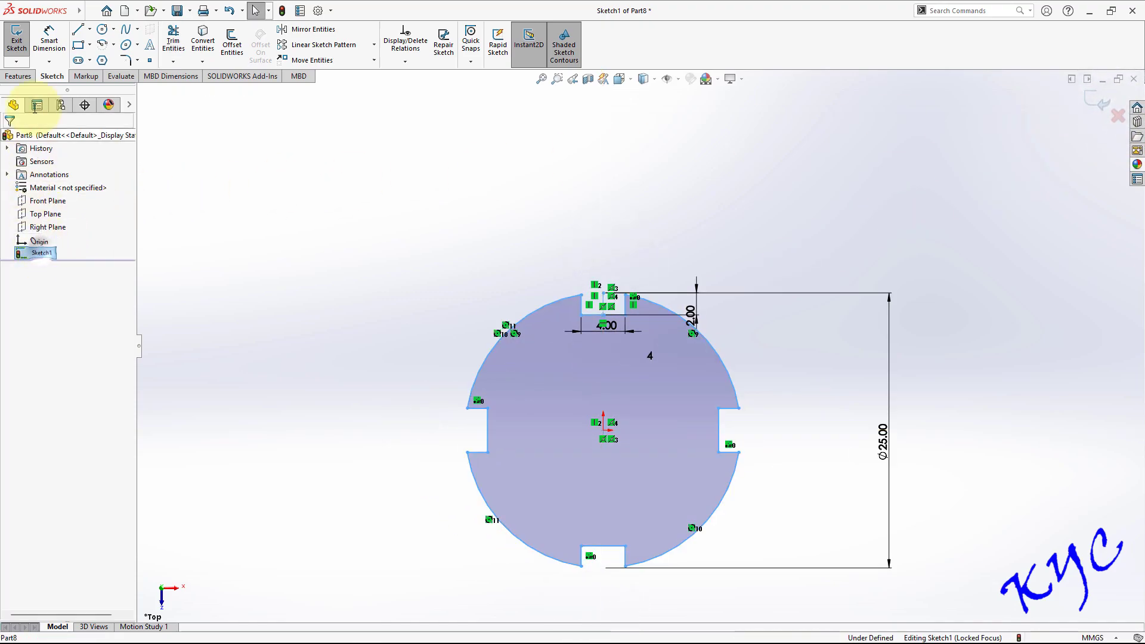
{"action": "left_click", "coordinate": [17, 37]}
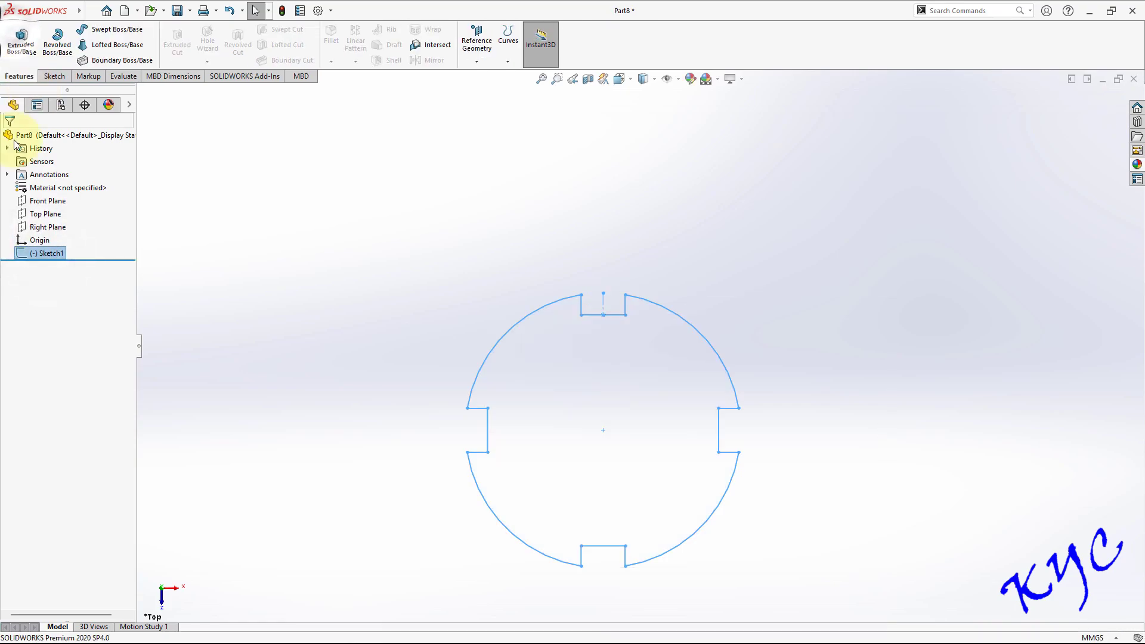
{"action": "left_click", "coordinate": [19, 50]}
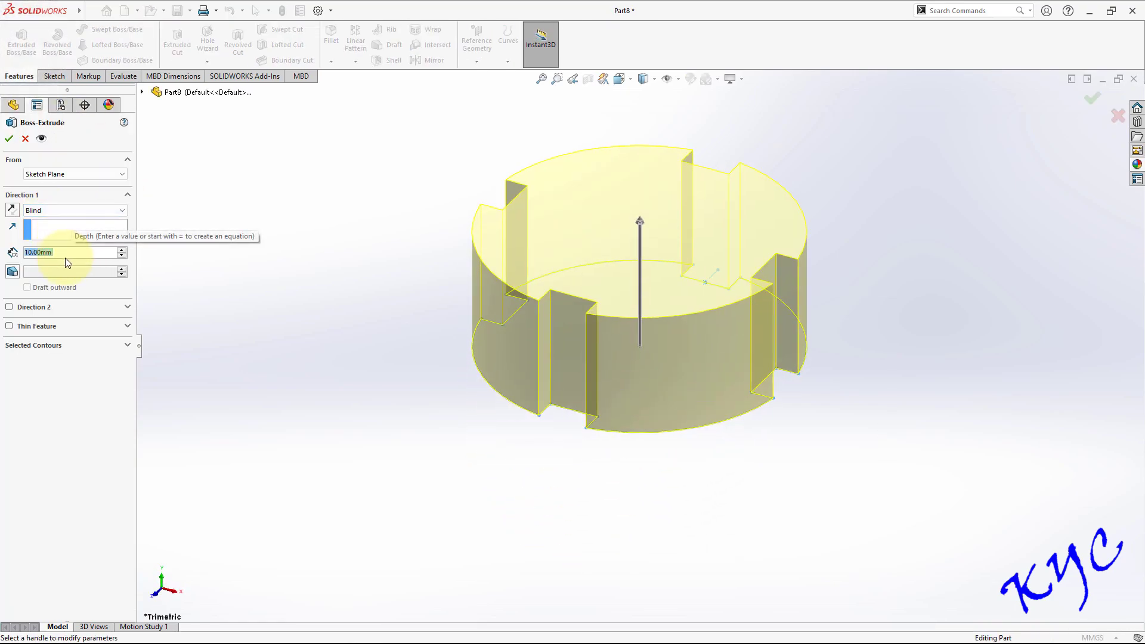
{"action": "type", "text": "8"}
{"action": "key", "text": "Return"}
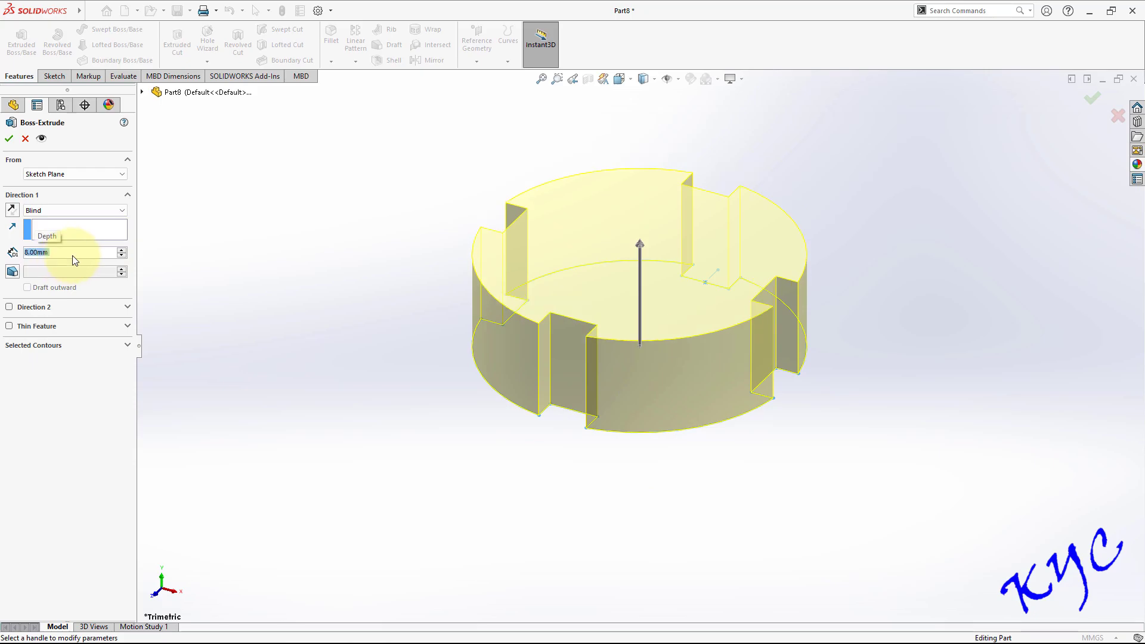
{"action": "left_click", "coordinate": [9, 138]}
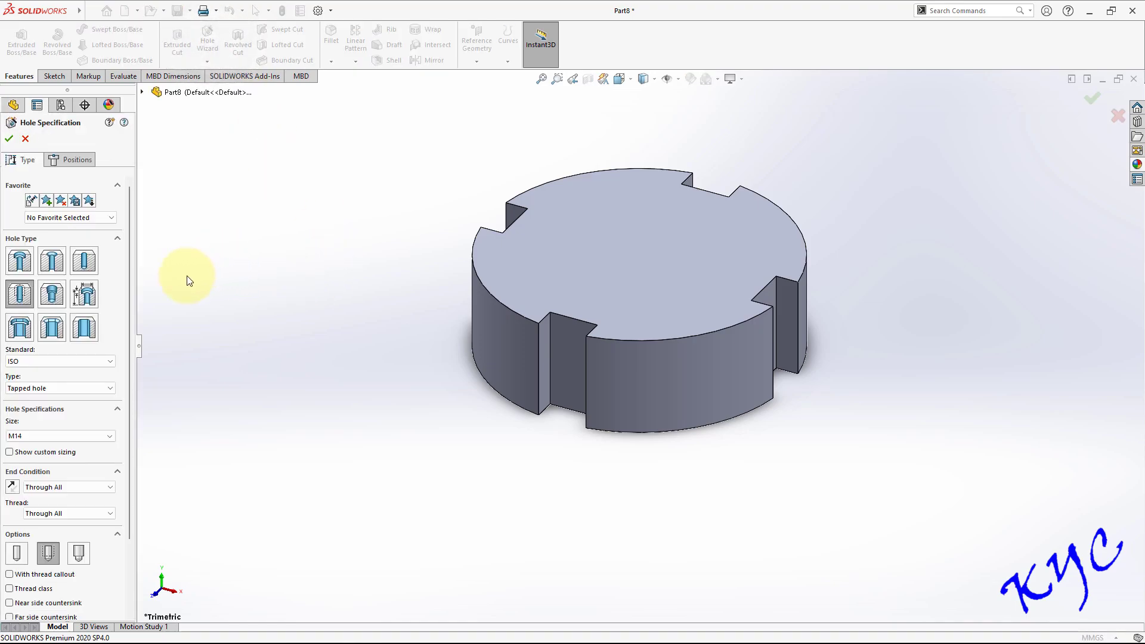
Step: Add an ISO M12 tapped hole, through all, at the center of the nut's top face
{"action": "left_click", "coordinate": [32, 437]}
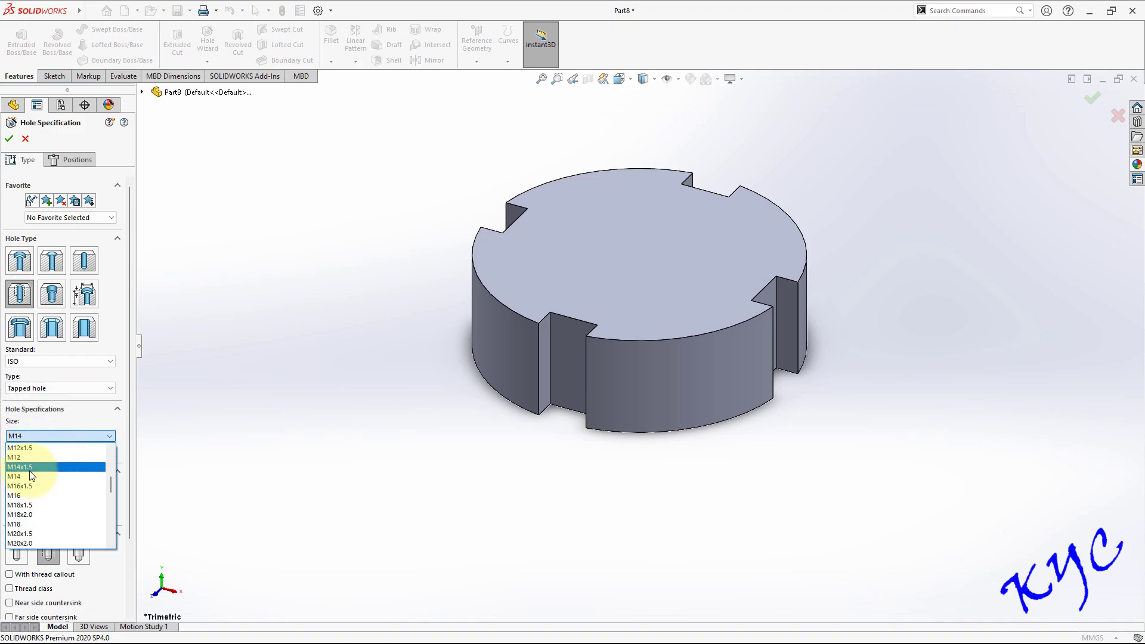
{"action": "left_click", "coordinate": [36, 456]}
{"action": "left_click", "coordinate": [70, 160]}
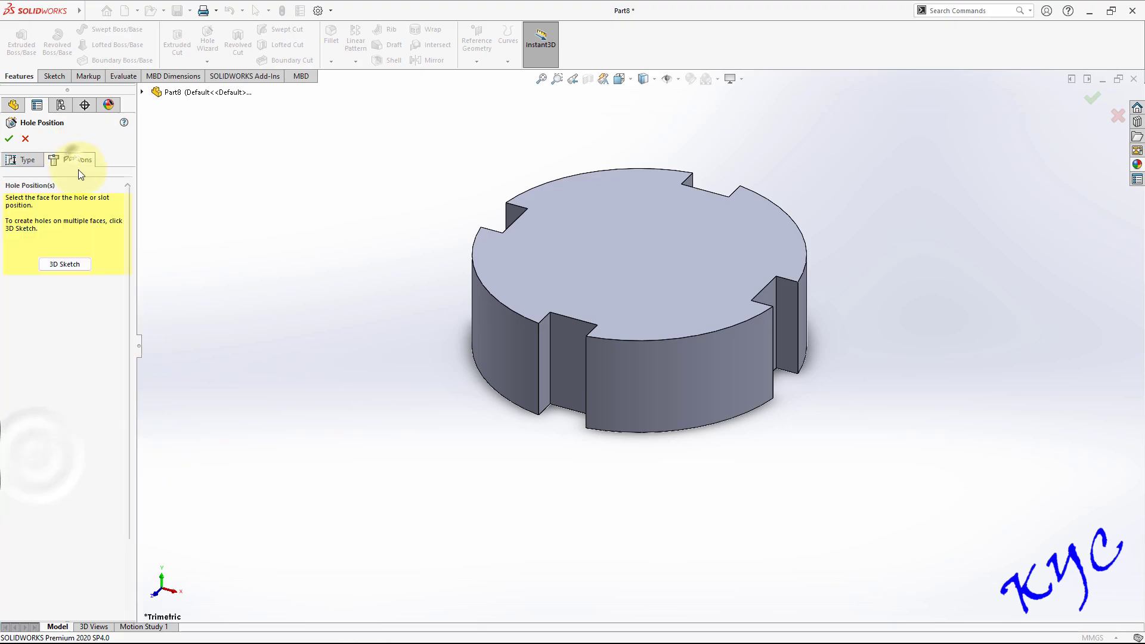
{"action": "left_click", "coordinate": [73, 266]}
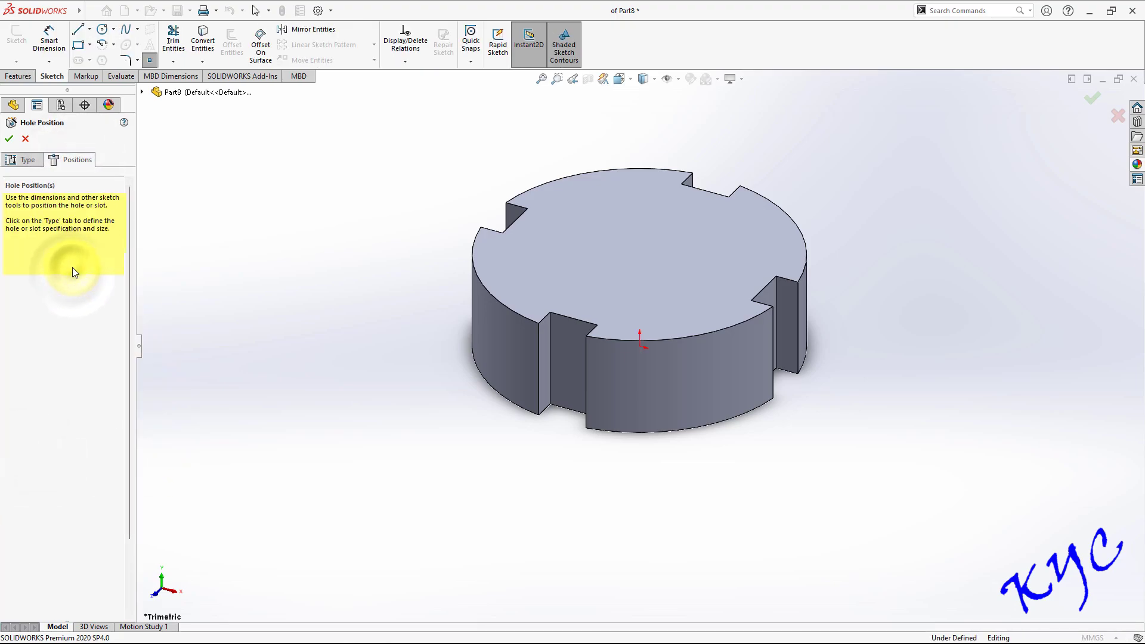
{"action": "left_click", "coordinate": [721, 335]}
{"action": "left_click", "coordinate": [640, 341]}
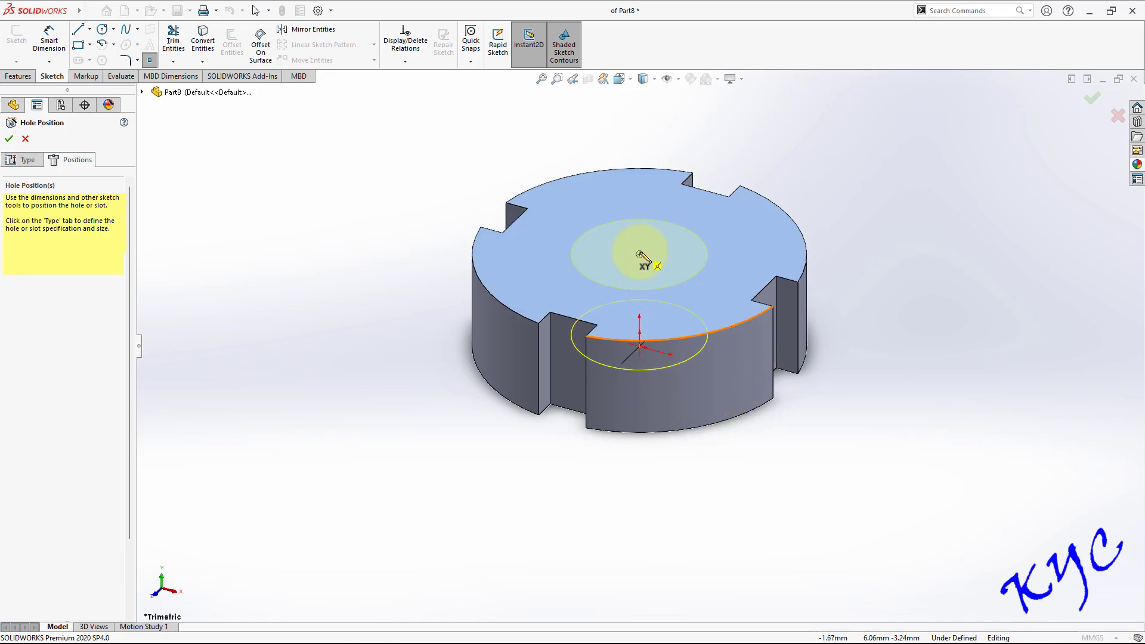
{"action": "left_click", "coordinate": [640, 254]}
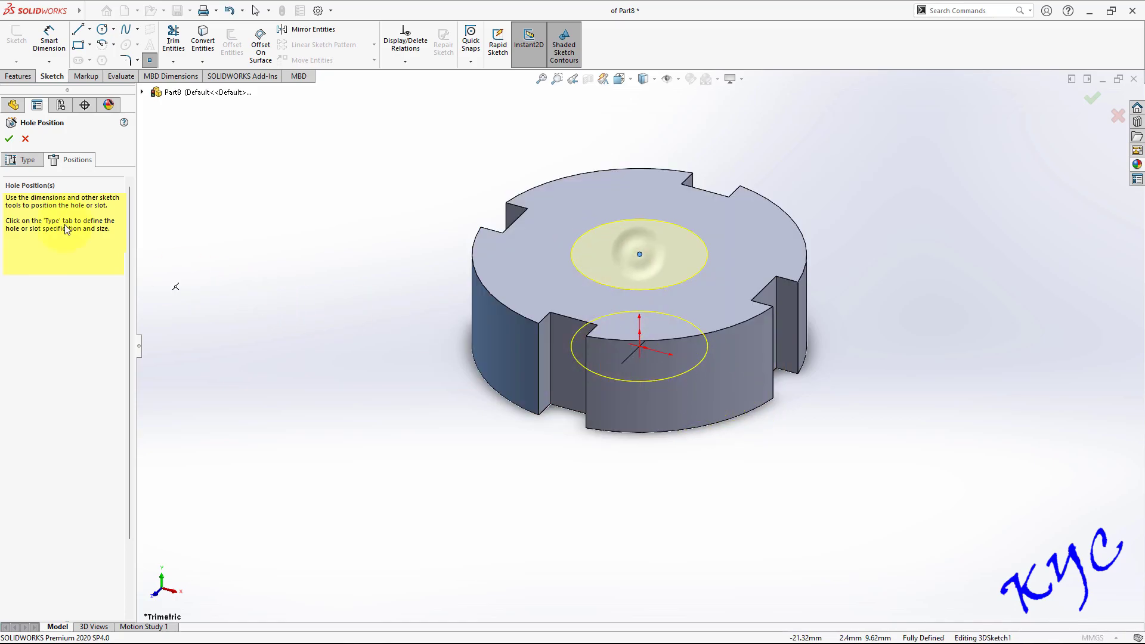
{"action": "left_click", "coordinate": [12, 140]}
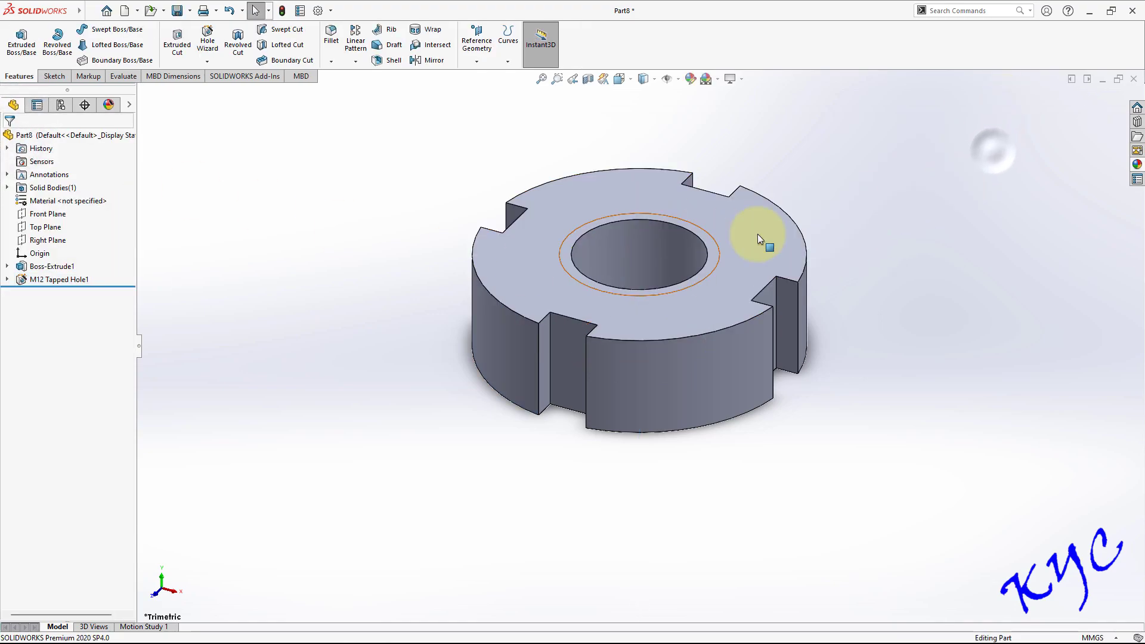
Step: Apply the matte iron appearance to the whole nut
{"action": "left_click", "coordinate": [1137, 166]}
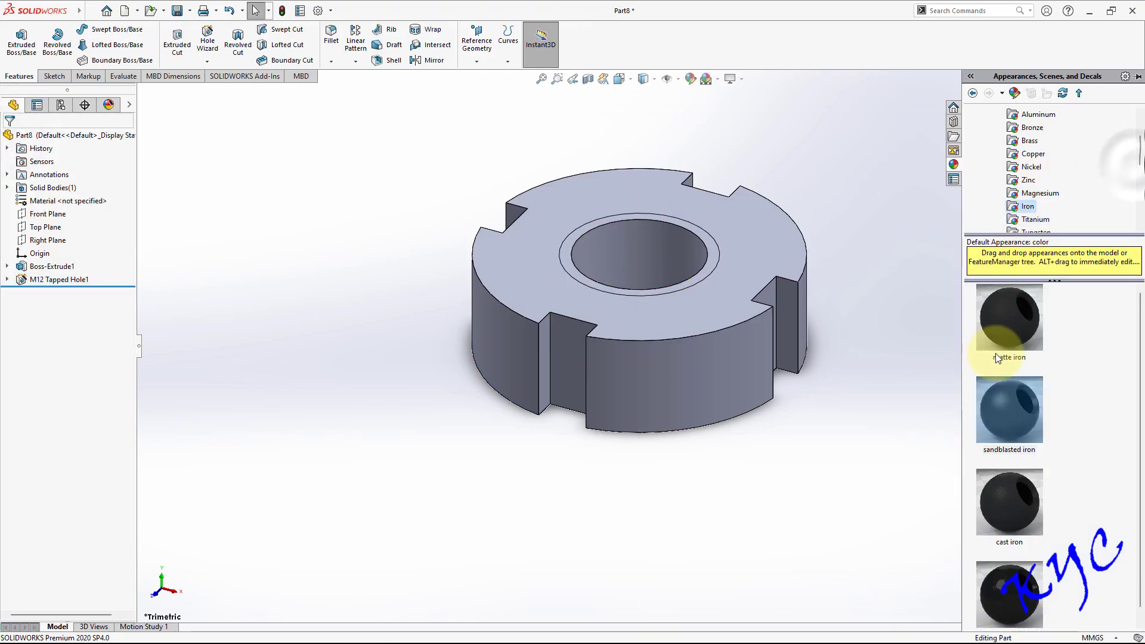
{"action": "double_click", "coordinate": [1008, 334]}
{"action": "left_click", "coordinate": [364, 175]}
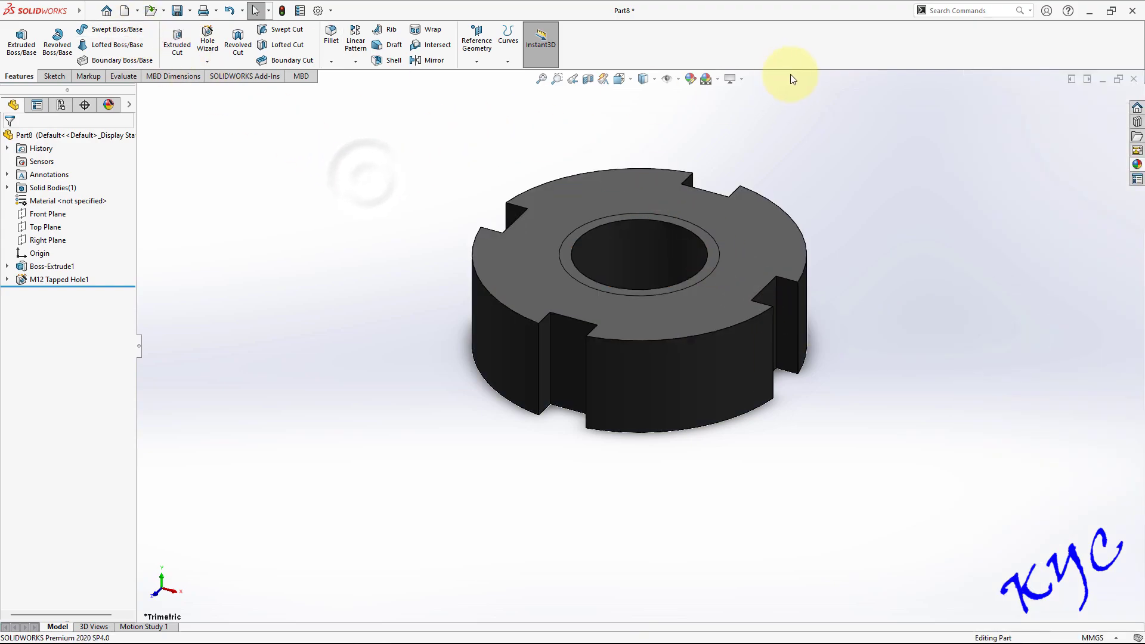
Step: Save the part as "Lock Nut M12" in the Crane Hook folder
{"action": "key", "text": "ctrl+s"}
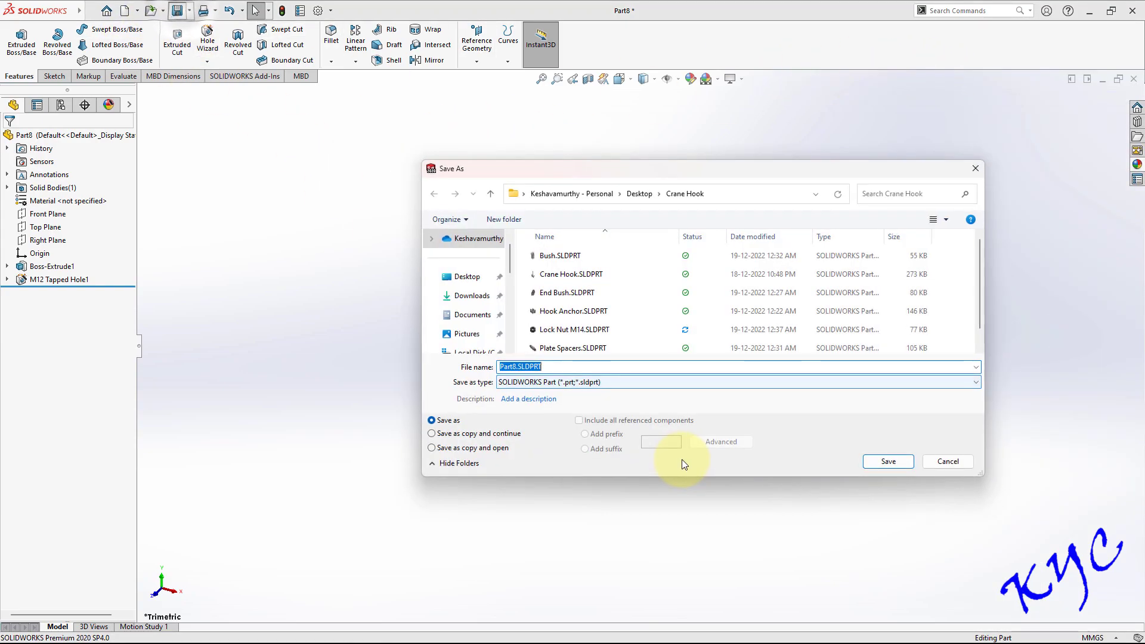
{"action": "type", "text": "L"}
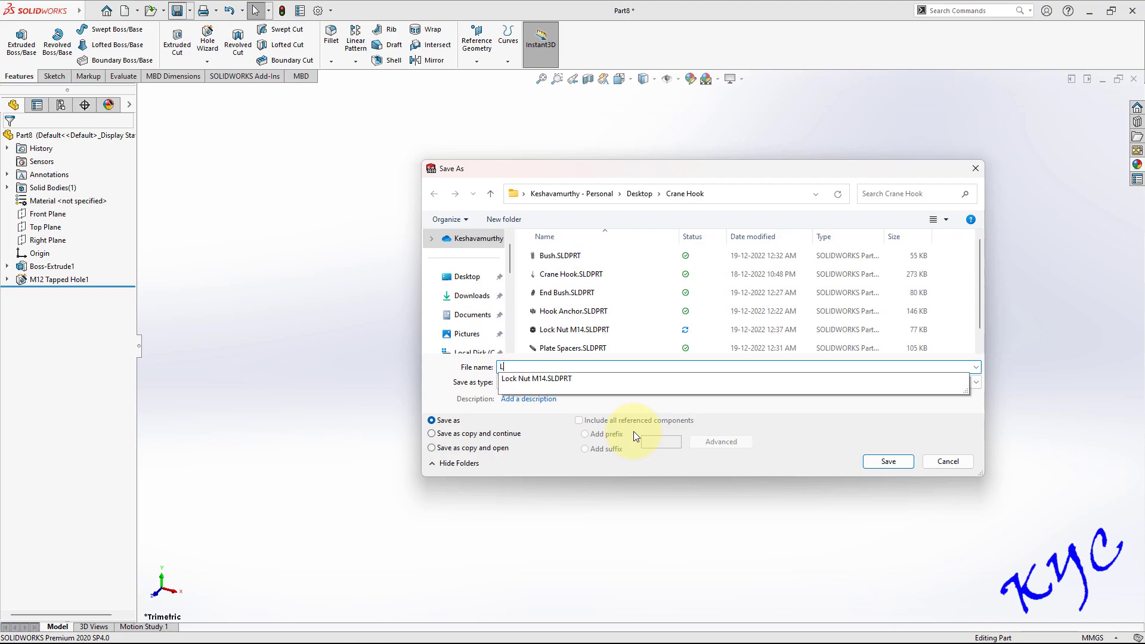
{"action": "type", "text": "ock Nut M12"}
{"action": "key", "text": "Return"}
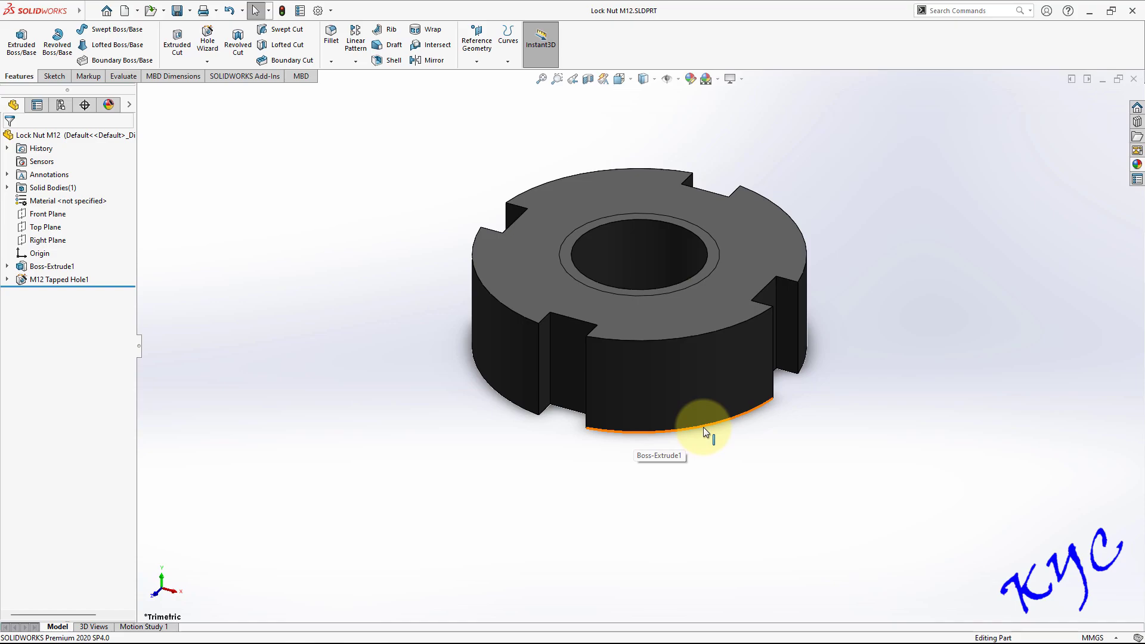
Step: Close the Lock Nut M12 part and create a new part document
{"action": "left_click", "coordinate": [1137, 84]}
{"action": "left_click", "coordinate": [1133, 79]}
{"action": "left_click", "coordinate": [113, 11]}
{"action": "left_click", "coordinate": [302, 190]}
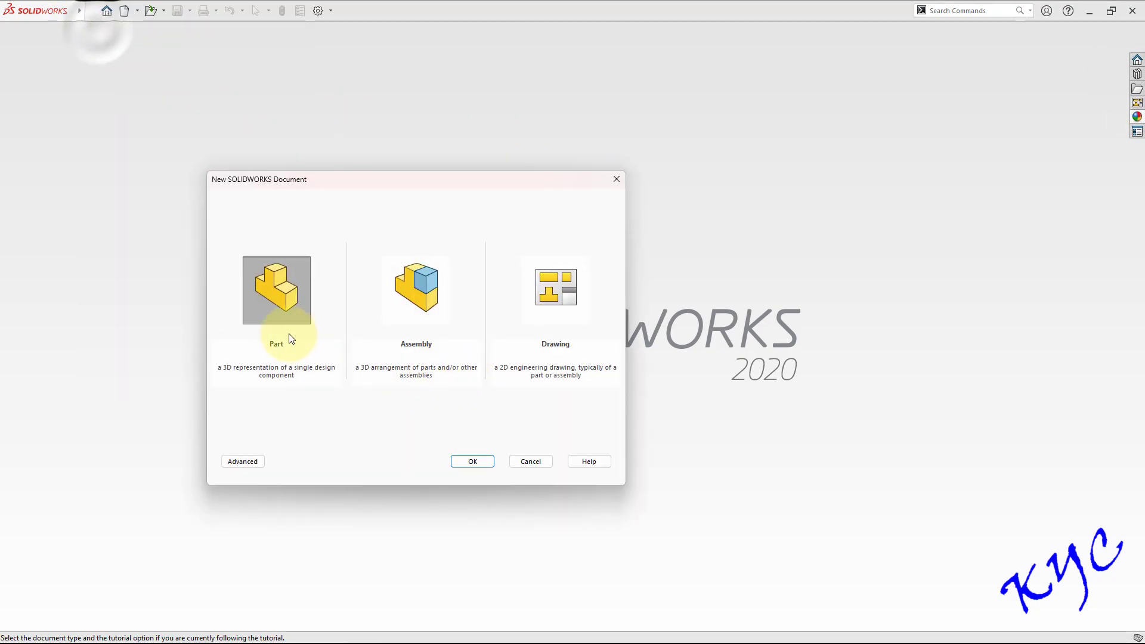
{"action": "double_click", "coordinate": [286, 294]}
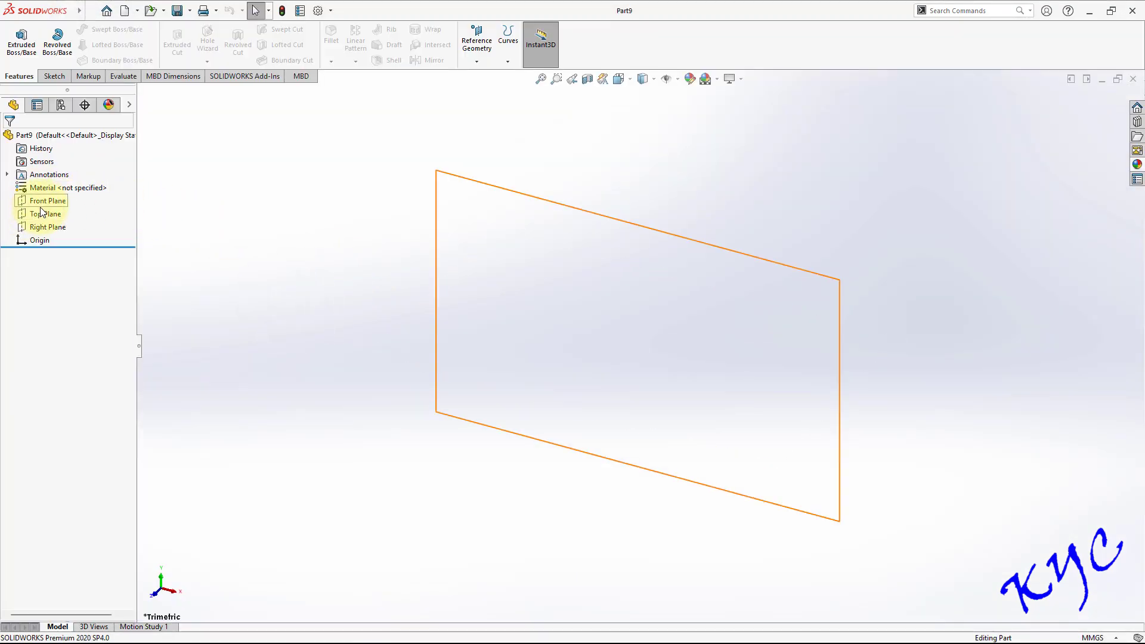
Step: Sketch a circle centered on the origin on the Top Plane and set its diameter to 30 mm
{"action": "right_click", "coordinate": [50, 212]}
{"action": "left_click", "coordinate": [51, 197]}
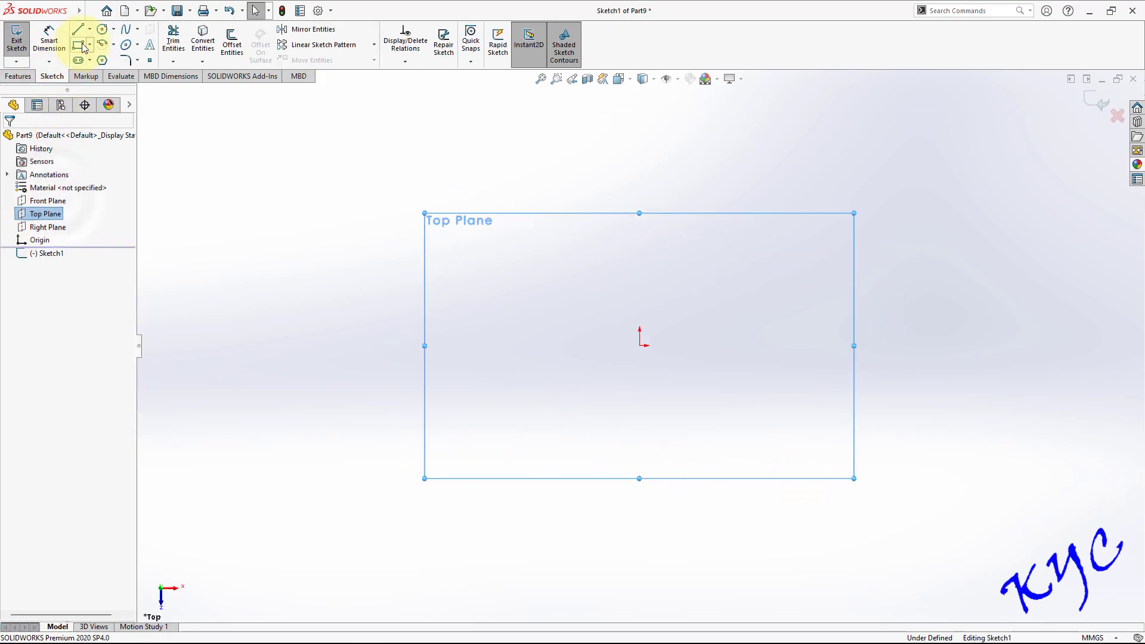
{"action": "left_click", "coordinate": [104, 30]}
{"action": "left_click", "coordinate": [640, 345]}
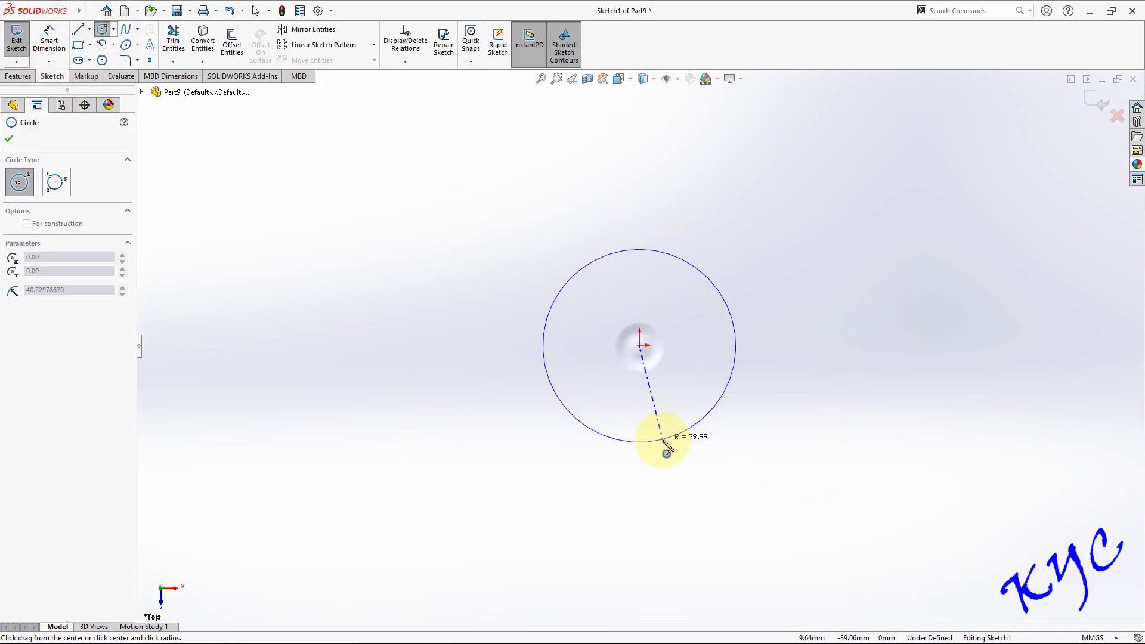
{"action": "left_click", "coordinate": [658, 440]}
{"action": "left_click", "coordinate": [50, 42]}
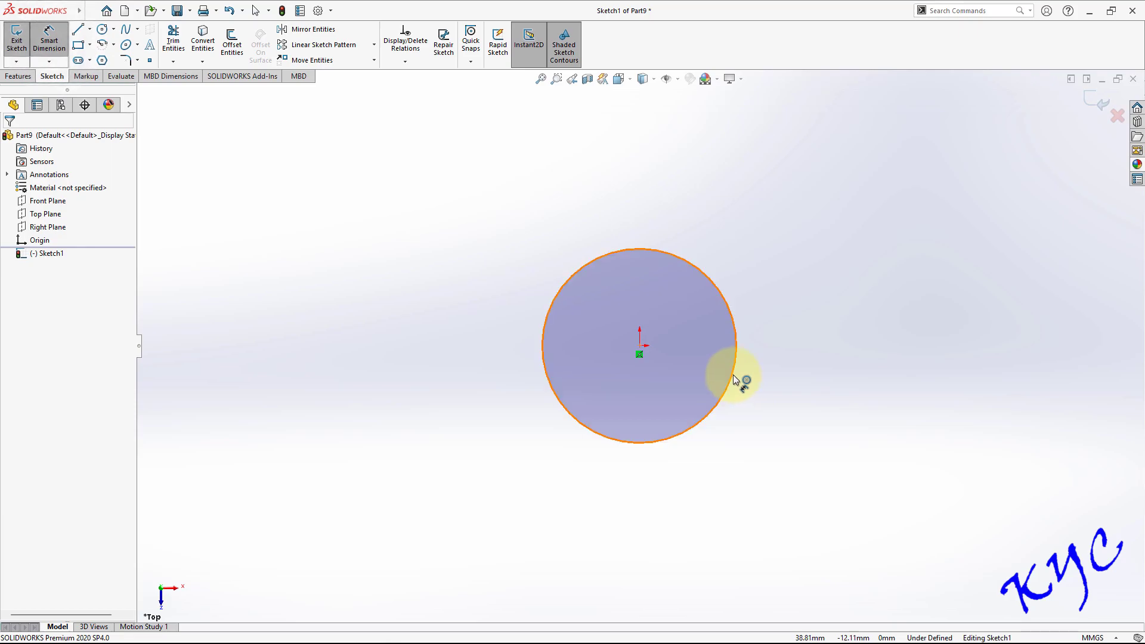
{"action": "left_click", "coordinate": [730, 383]}
{"action": "left_click", "coordinate": [803, 324]}
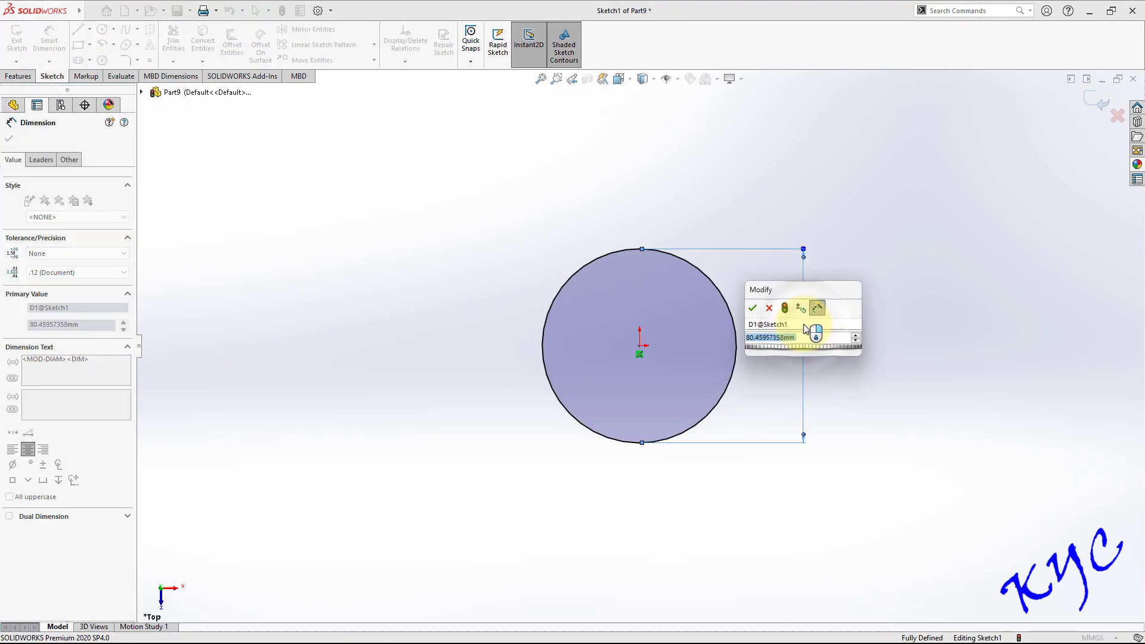
{"action": "type", "text": "30"}
{"action": "key", "text": "Return"}
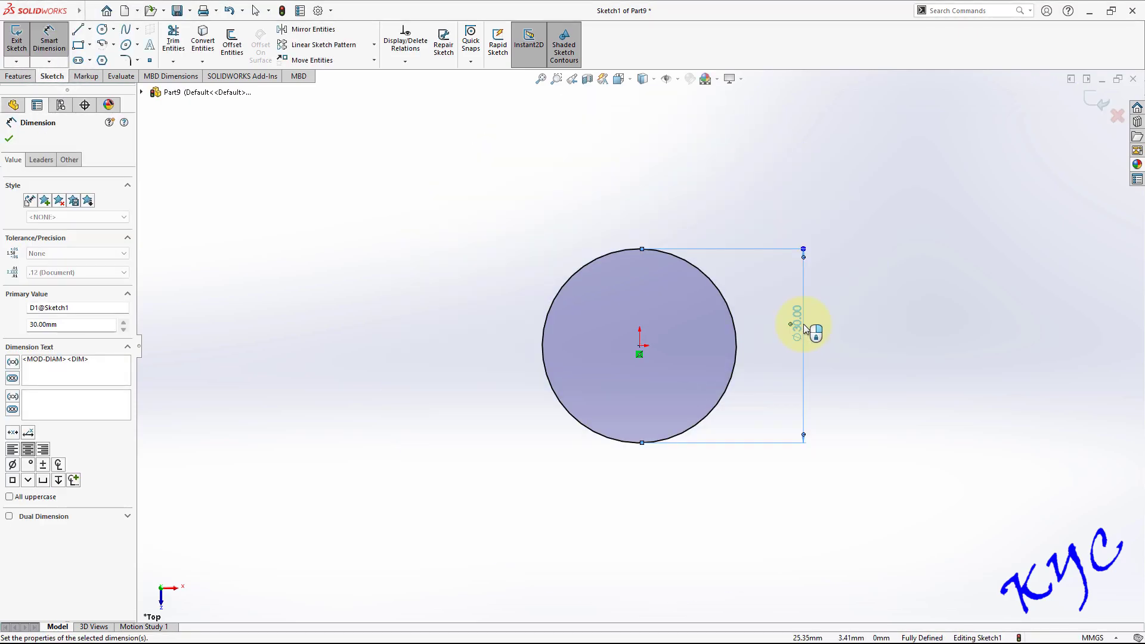
Step: Draw a vertical centerline inward from the circle's top quadrant point and set its length to 2 mm
{"action": "left_click", "coordinate": [89, 29]}
{"action": "left_click", "coordinate": [107, 58]}
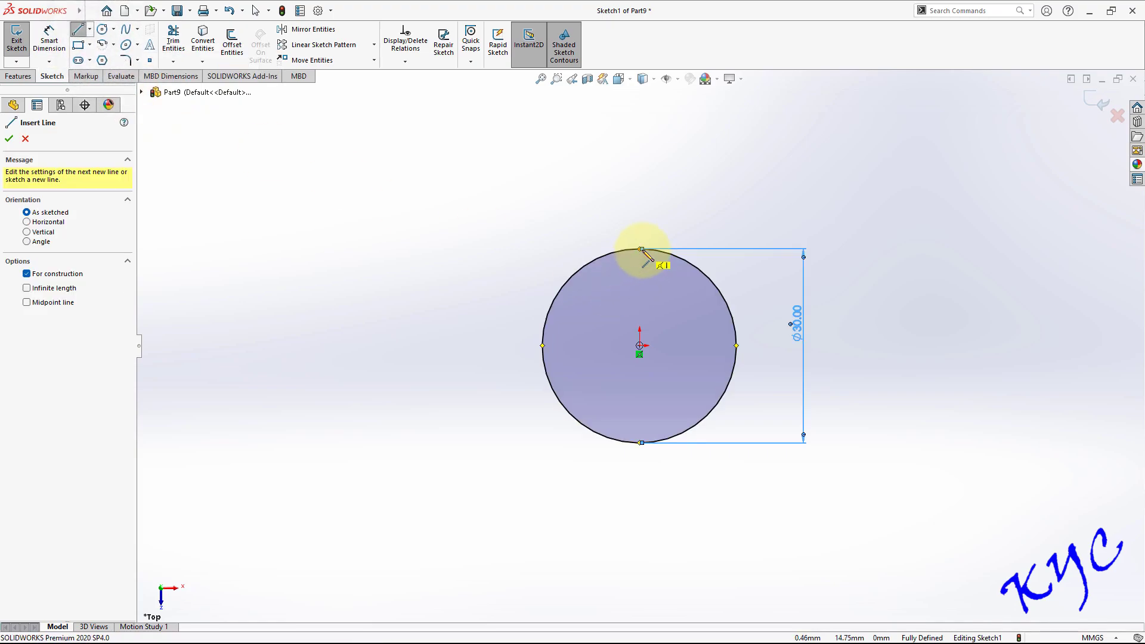
{"action": "left_click_drag", "start_coordinate": [640, 250], "coordinate": [640, 273]}
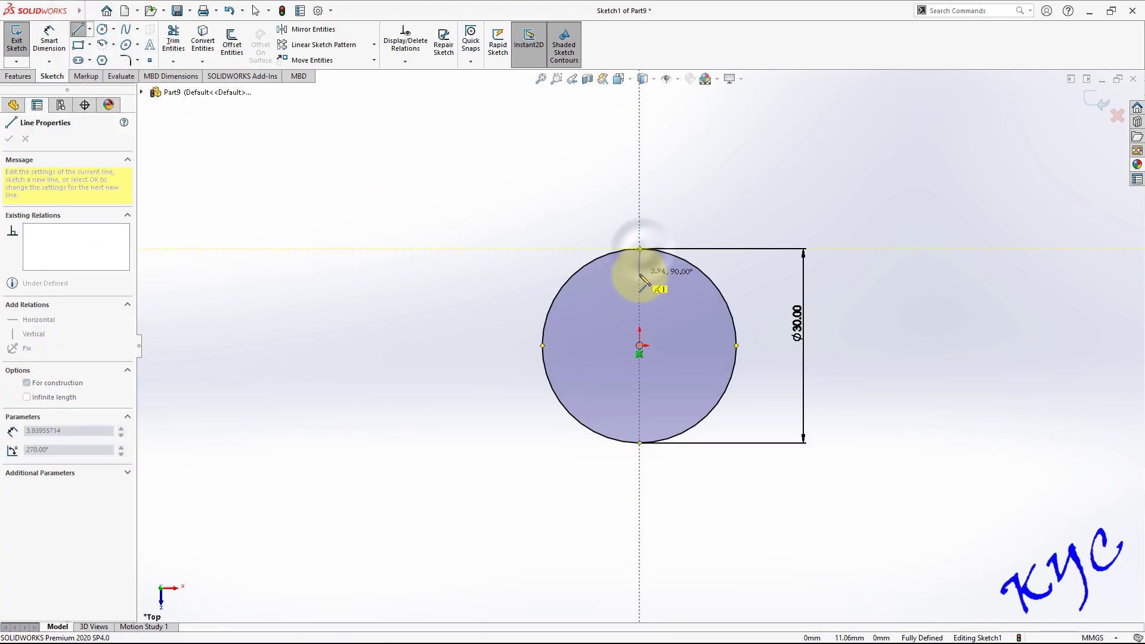
{"action": "left_click", "coordinate": [48, 43]}
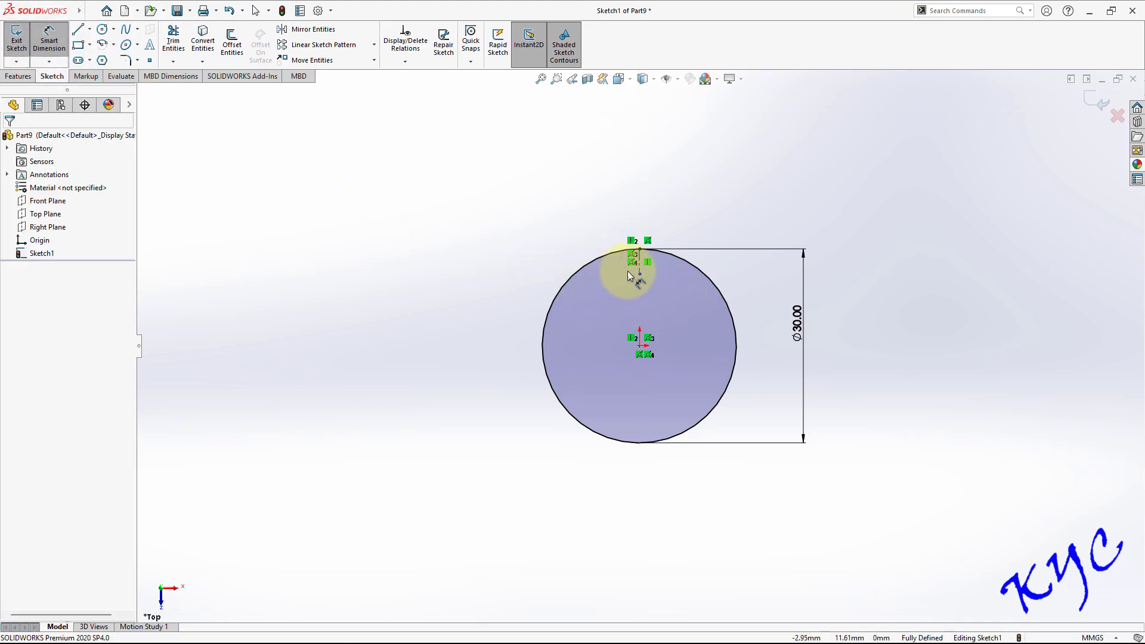
{"action": "left_click", "coordinate": [642, 267]}
{"action": "left_click", "coordinate": [764, 265]}
{"action": "type", "text": "2"}
{"action": "key", "text": "Return"}
Step: Draw a horizontal midpoint line centered on the centerline's lower end and set its length to 4 mm
{"action": "scroll", "coordinate": [718, 200], "scroll_direction": "down", "scroll_amount": 4}
{"action": "left_click", "coordinate": [87, 33]}
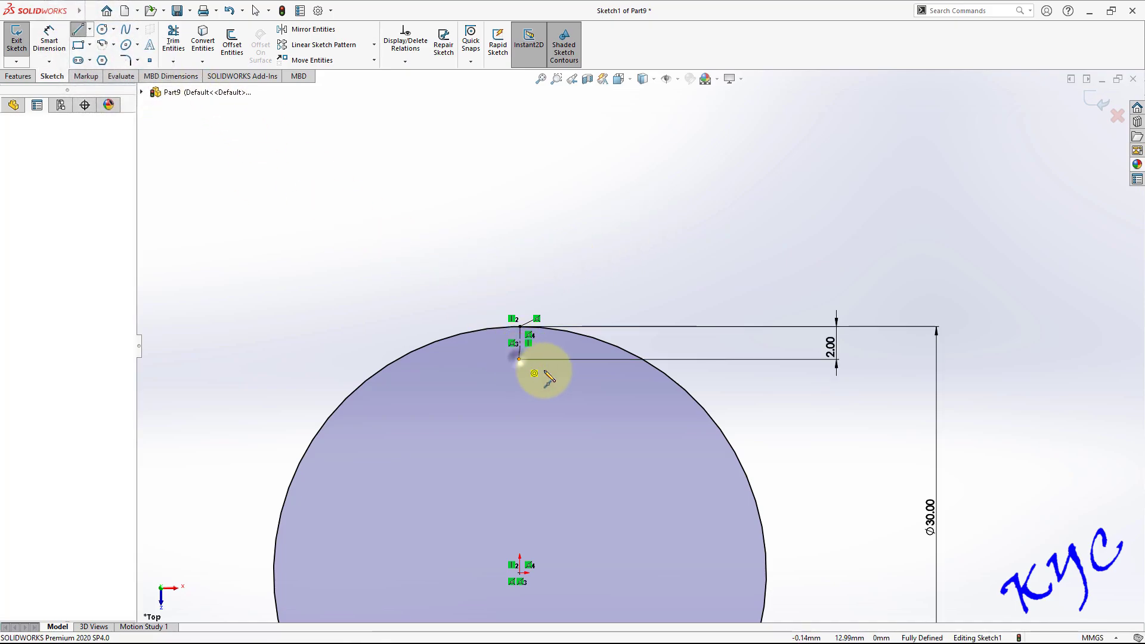
{"action": "left_click", "coordinate": [518, 359]}
{"action": "left_click", "coordinate": [567, 359]}
{"action": "left_click", "coordinate": [49, 42]}
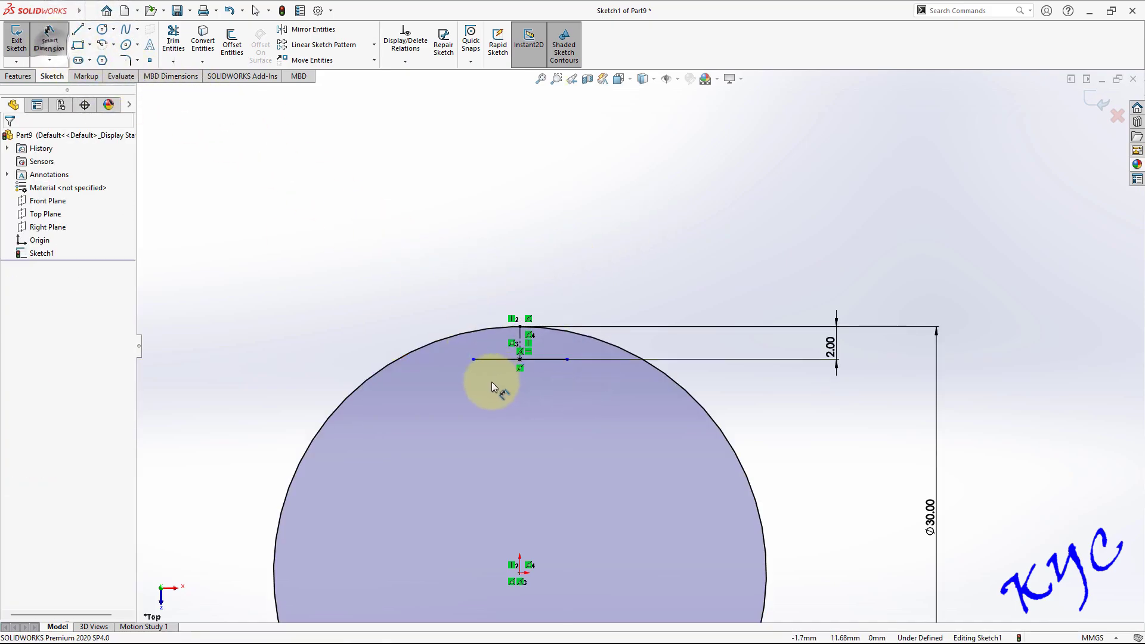
{"action": "left_click", "coordinate": [501, 359]}
{"action": "left_click", "coordinate": [518, 410]}
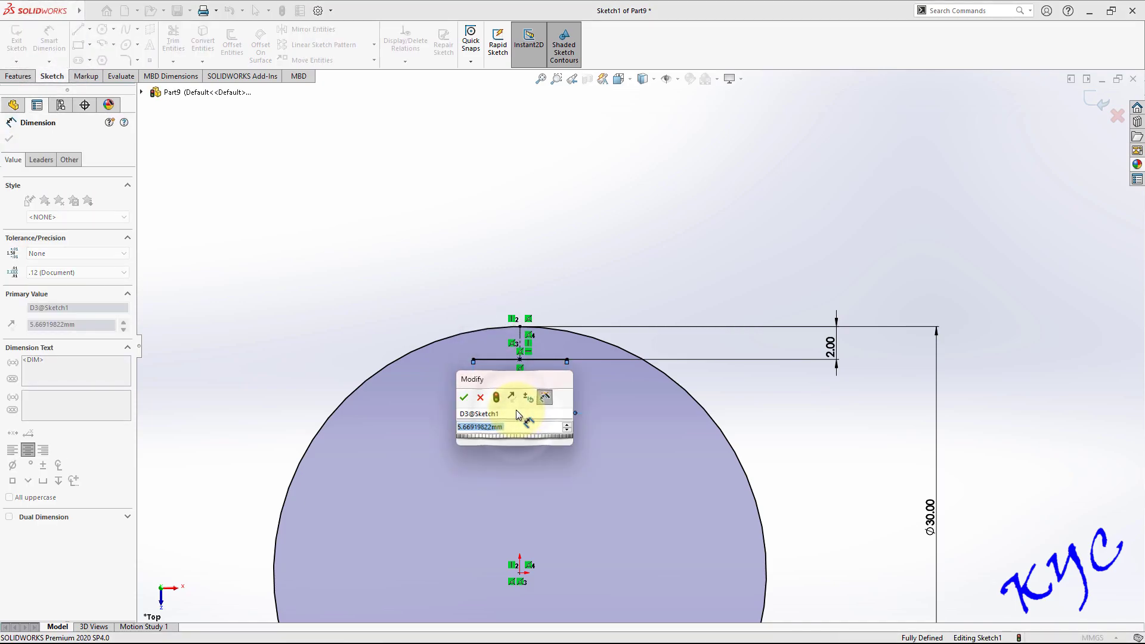
{"action": "type", "text": "4"}
{"action": "key", "text": "Return"}
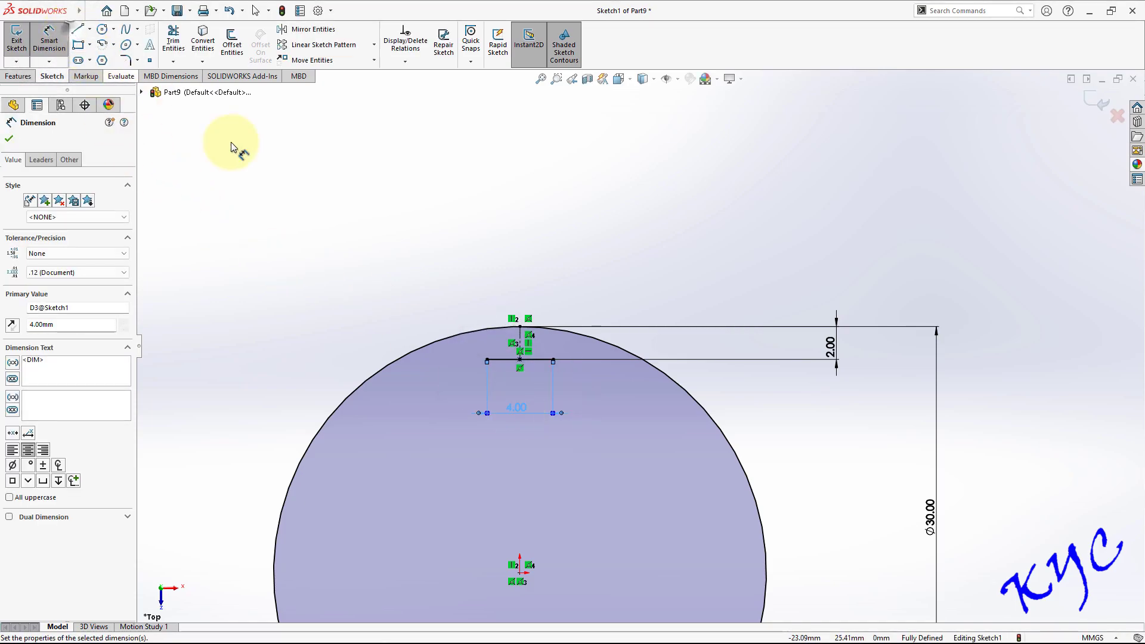
Step: Draw vertical lines from both ends of the 4 mm line past the circle and trim their overhanging ends
{"action": "left_click", "coordinate": [487, 360]}
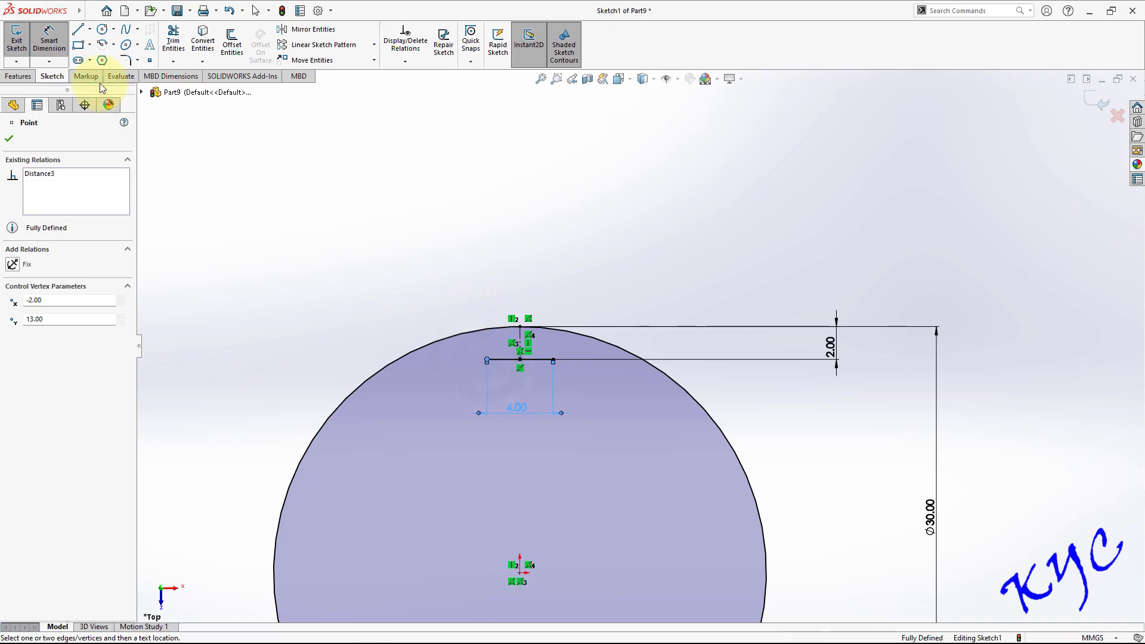
{"action": "left_click", "coordinate": [80, 29]}
{"action": "left_click", "coordinate": [486, 360]}
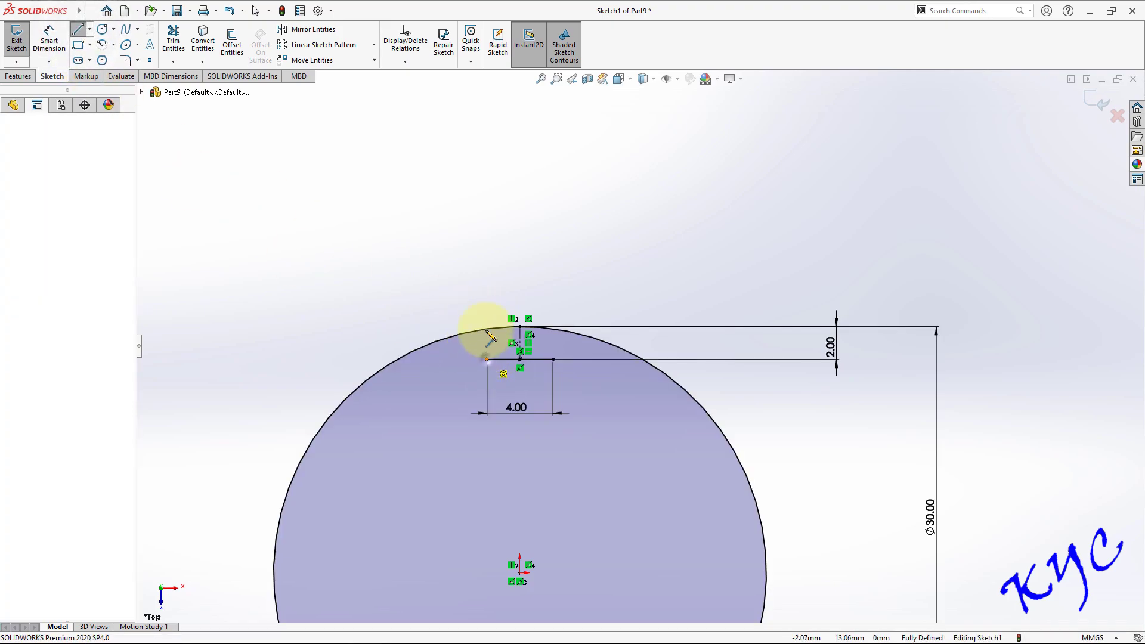
{"action": "left_click", "coordinate": [487, 312]}
{"action": "key", "text": "Escape"}
{"action": "left_click", "coordinate": [553, 360]}
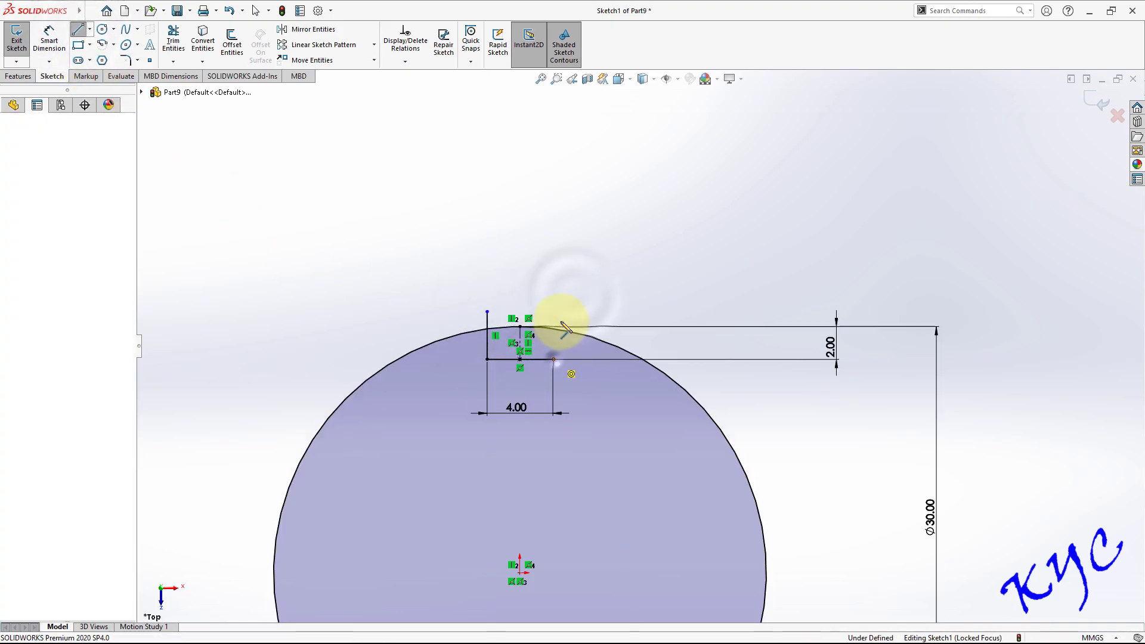
{"action": "left_click", "coordinate": [173, 42]}
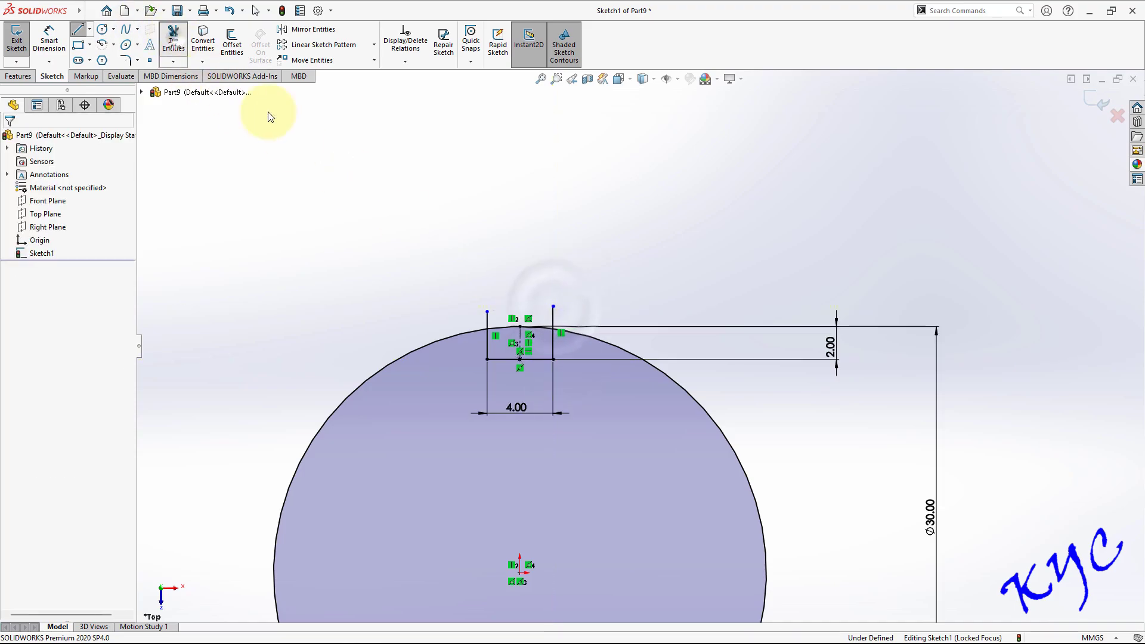
{"action": "left_click_drag", "start_coordinate": [578, 317], "coordinate": [546, 315]}
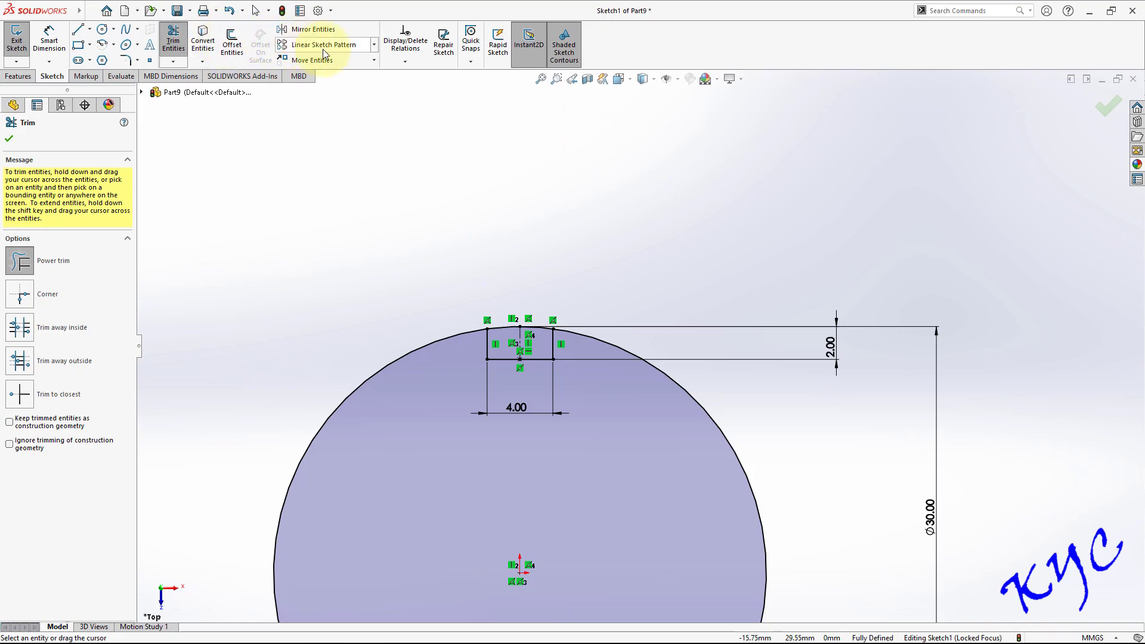
Step: Circular-pattern the notch's three lines about the circle's center, with 4 equally spaced instances over 360 degrees
{"action": "left_click", "coordinate": [375, 46]}
{"action": "left_click", "coordinate": [358, 74]}
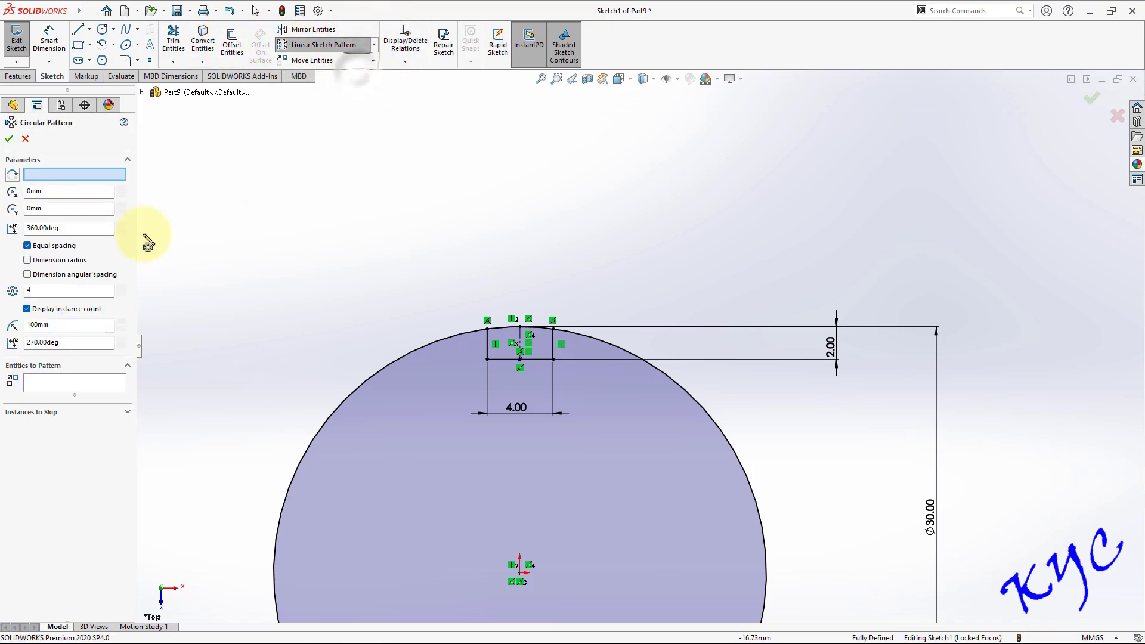
{"action": "key", "text": "z"}
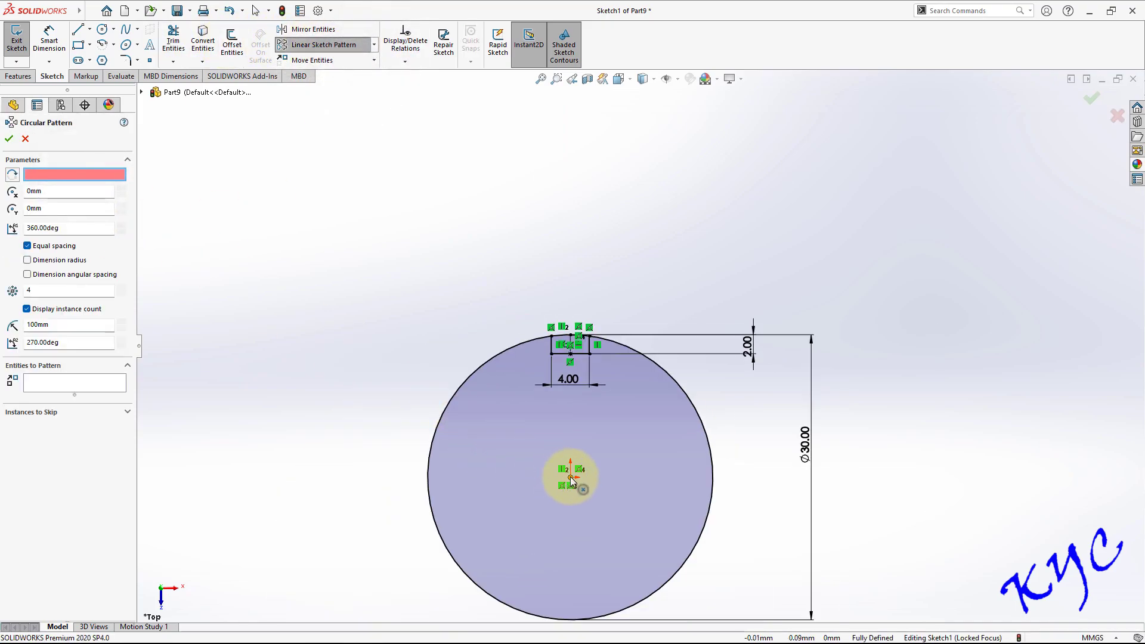
{"action": "left_click", "coordinate": [571, 479]}
{"action": "left_click", "coordinate": [53, 383]}
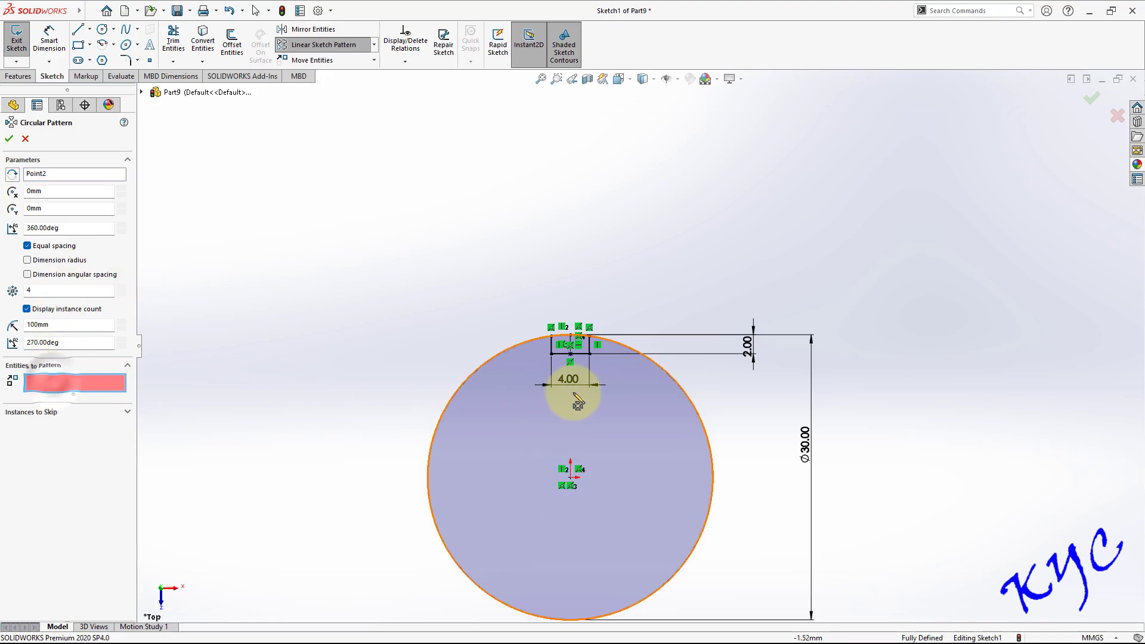
{"action": "scroll", "coordinate": [568, 393], "scroll_direction": "down", "scroll_amount": 3}
{"action": "left_click", "coordinate": [528, 336]}
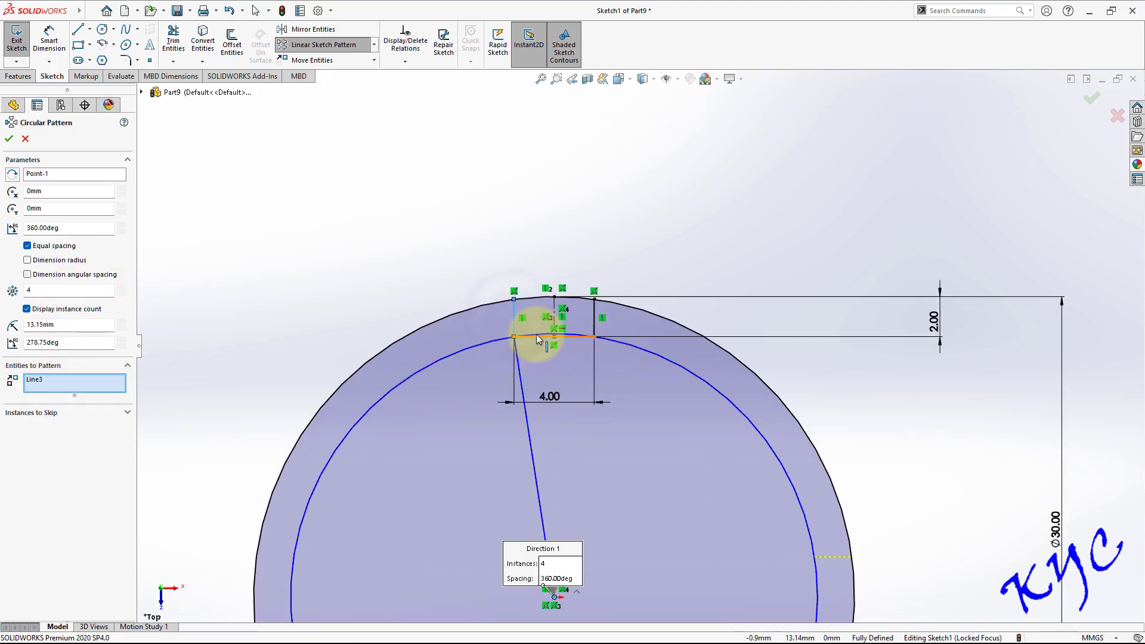
{"action": "left_click", "coordinate": [595, 319]}
{"action": "left_click", "coordinate": [596, 301]}
{"action": "scroll", "coordinate": [740, 489], "scroll_direction": "up", "scroll_amount": 3}
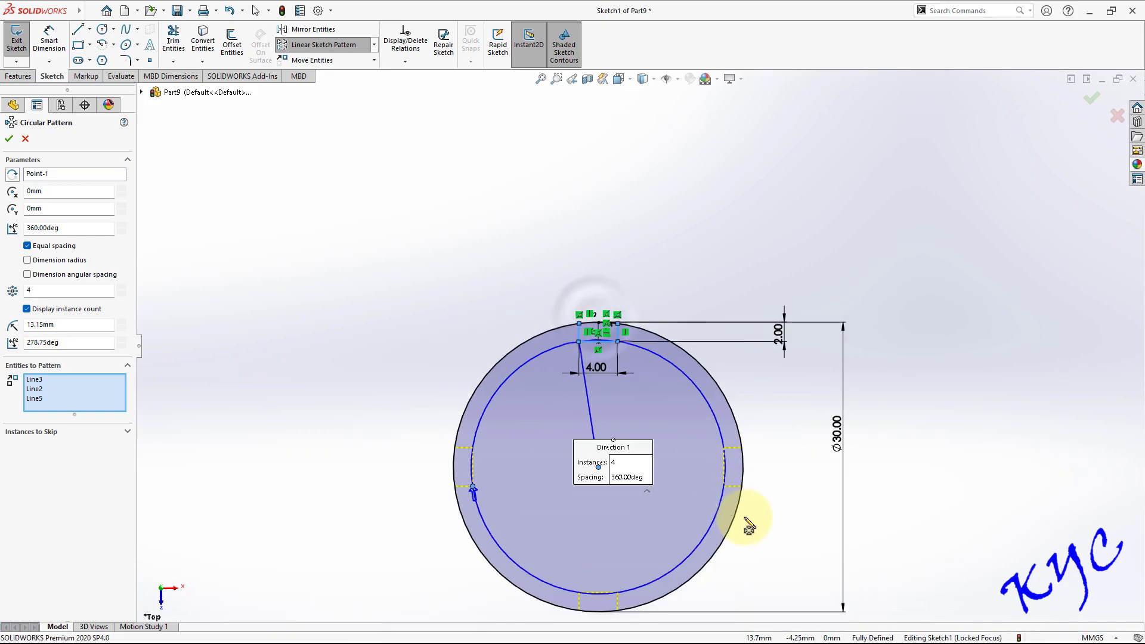
{"action": "left_click", "coordinate": [9, 139]}
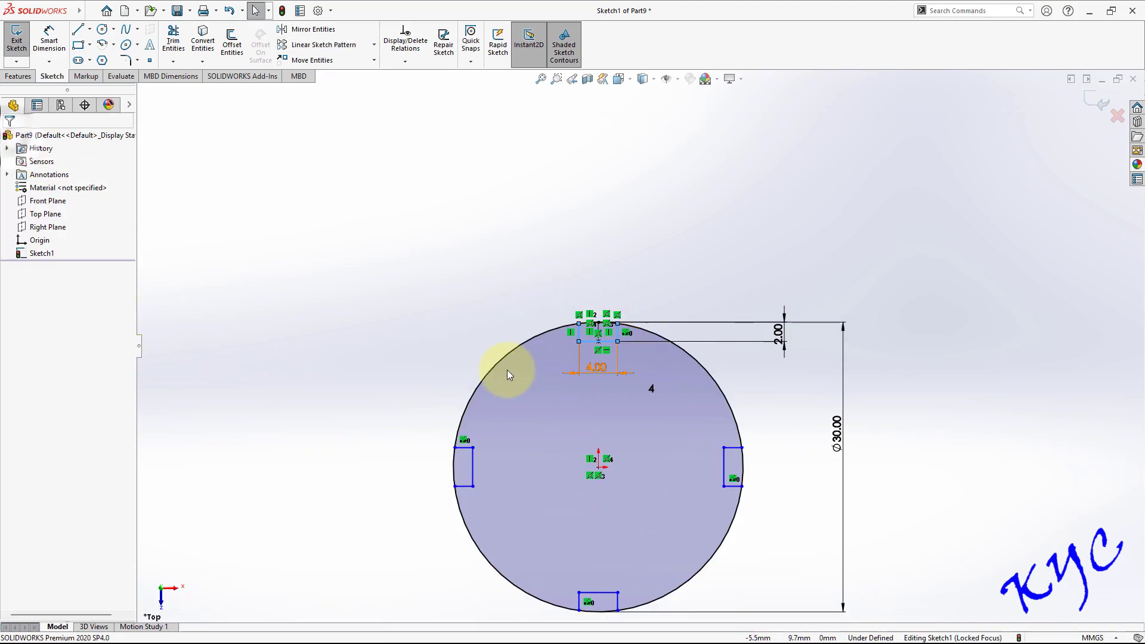
Step: Trim away the circle's arc segments across the openings of all four notches
{"action": "left_click", "coordinate": [173, 41]}
{"action": "mouse_move", "coordinate": [594, 302]}
{"action": "left_mouse_down"}
{"action": "mouse_move", "coordinate": [593, 328]}
{"action": "mouse_move", "coordinate": [610, 303]}
{"action": "mouse_move", "coordinate": [599, 282]}
{"action": "left_mouse_up"}
{"action": "left_click_drag", "start_coordinate": [819, 468], "coordinate": [737, 468]}
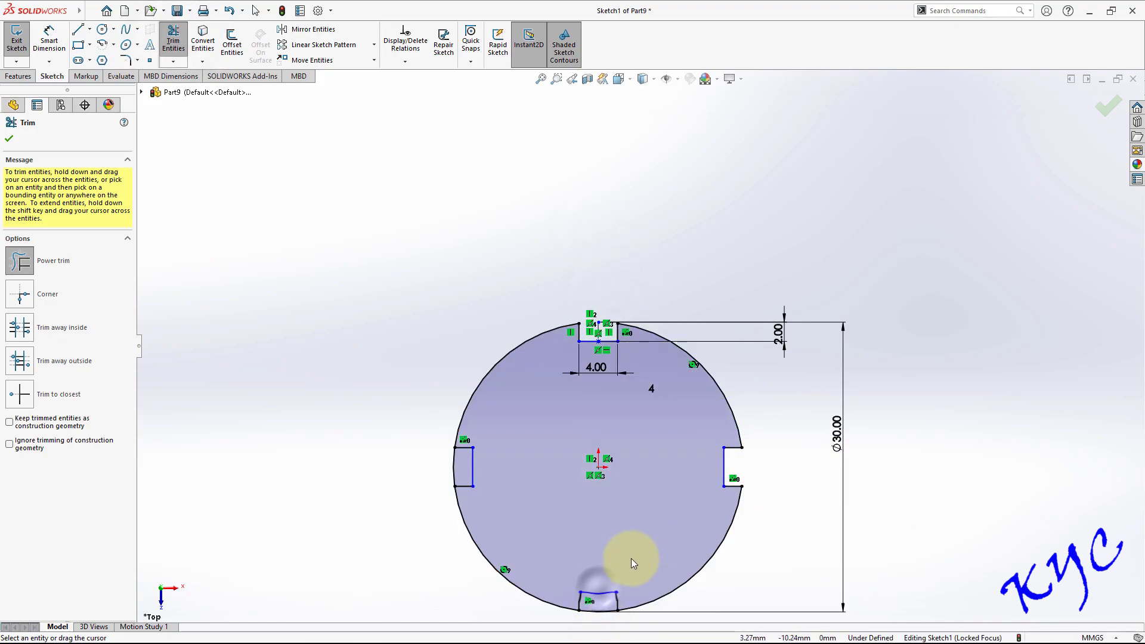
{"action": "scroll", "coordinate": [626, 558], "scroll_direction": "down", "scroll_amount": 2}
{"action": "left_click_drag", "start_coordinate": [397, 331], "coordinate": [438, 291]}
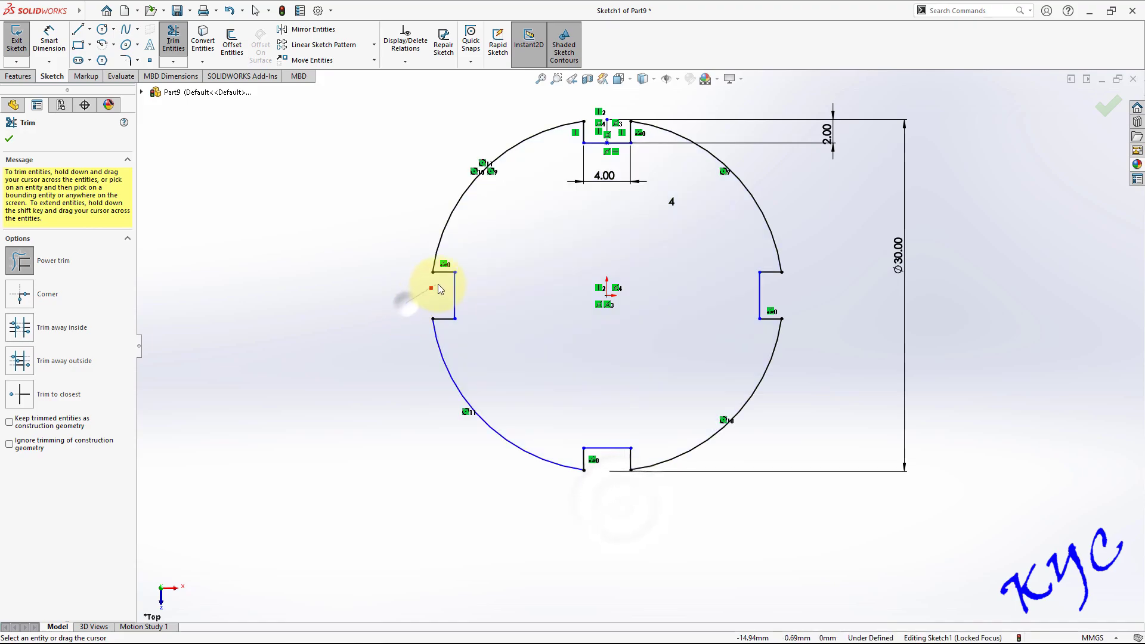
{"action": "left_click", "coordinate": [1107, 110]}
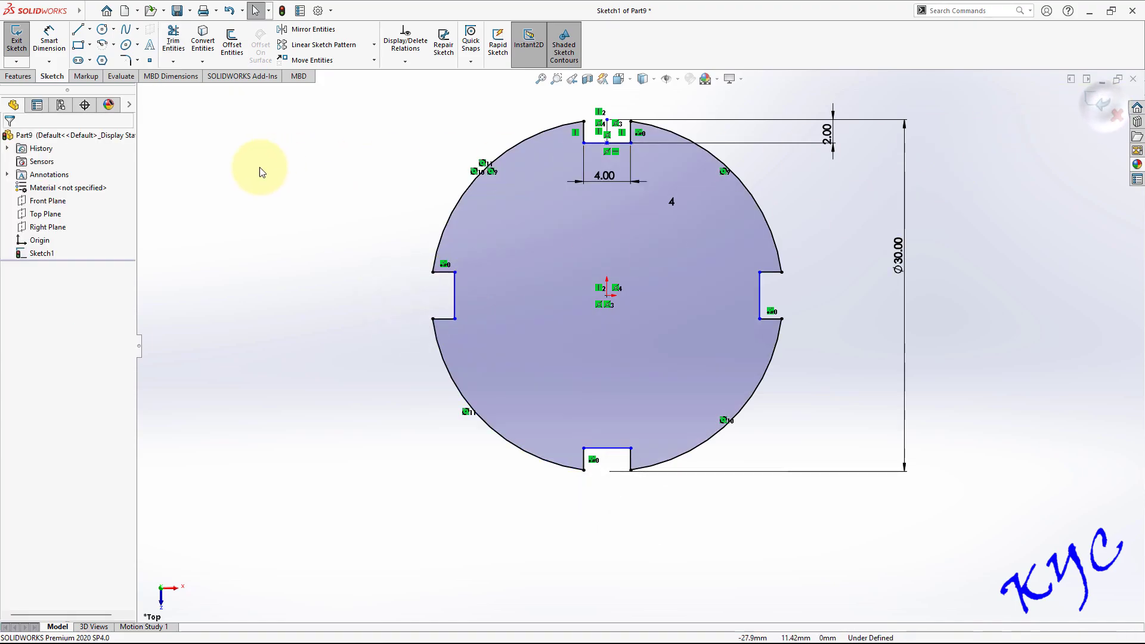
Step: Exit the sketch and extrude the notched profile as a blind boss 18 mm deep
{"action": "left_click", "coordinate": [17, 42]}
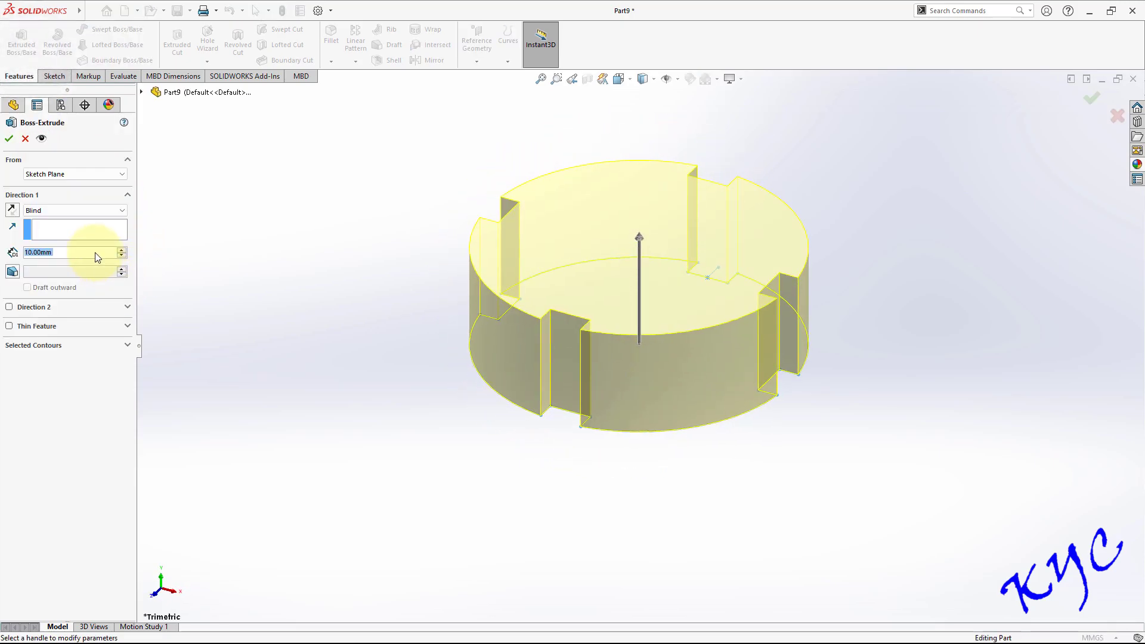
{"action": "type", "text": "18"}
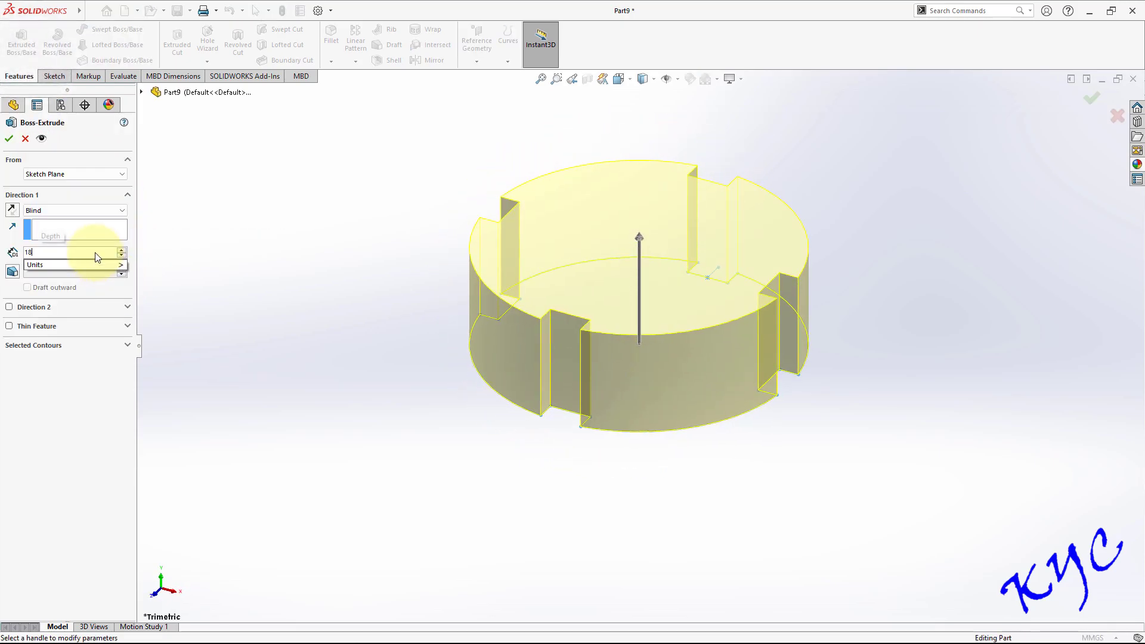
{"action": "key", "text": "Return"}
{"action": "left_click", "coordinate": [9, 139]}
{"action": "key", "text": "ctrl+7"}
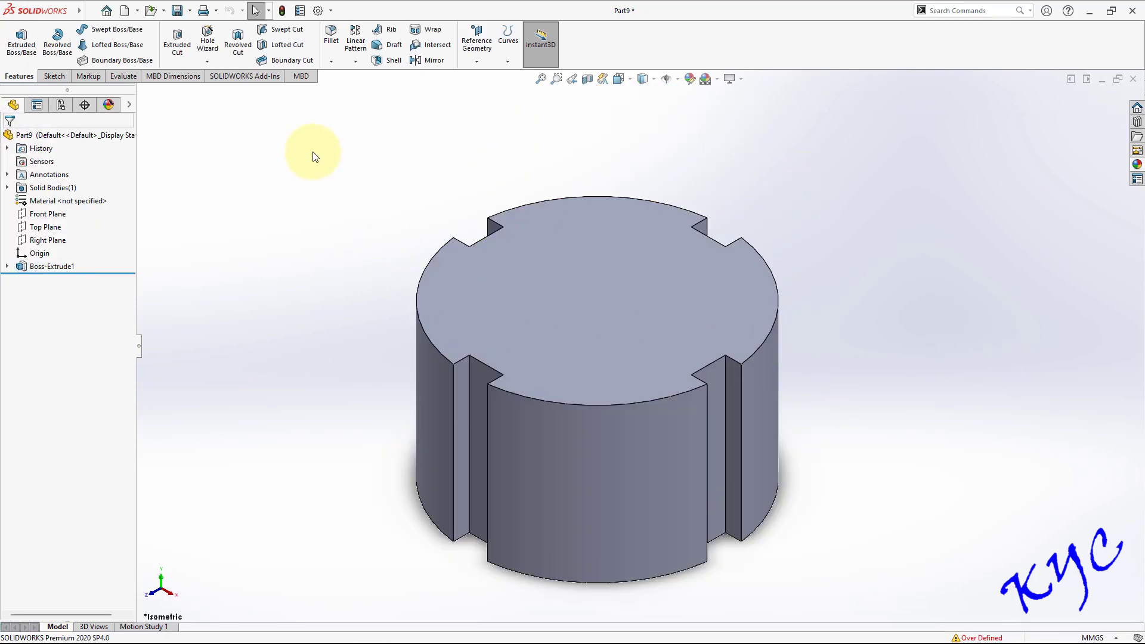
Step: Set up an ISO M16 through-all tapped hole and try to position it at the center of the top face with a 3D sketch
{"action": "left_click", "coordinate": [202, 43]}
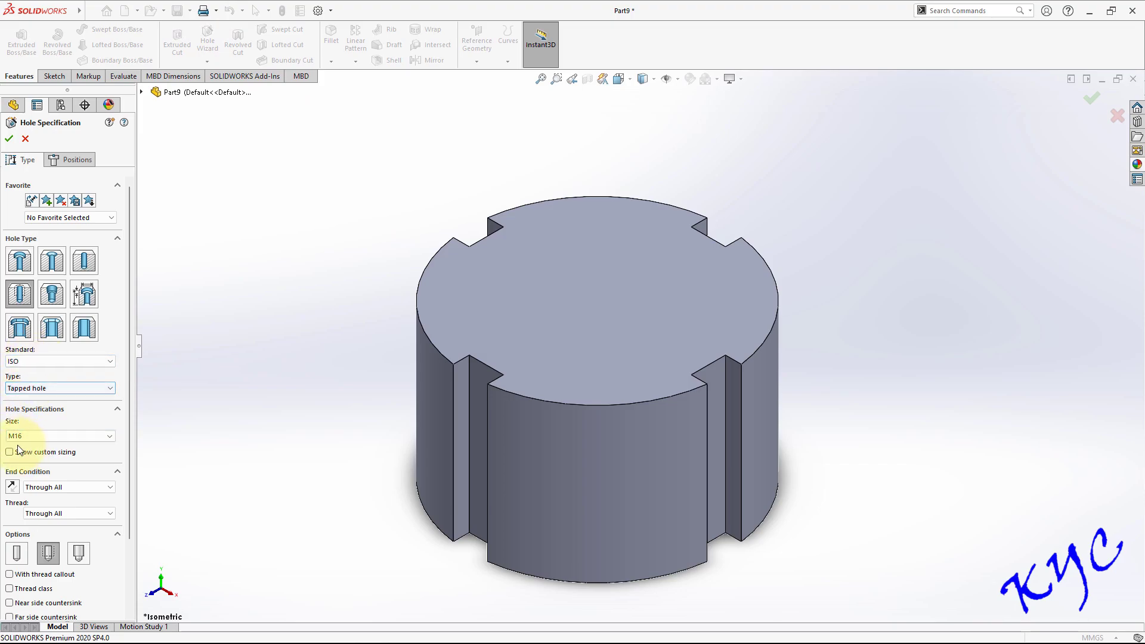
{"action": "left_click", "coordinate": [70, 163]}
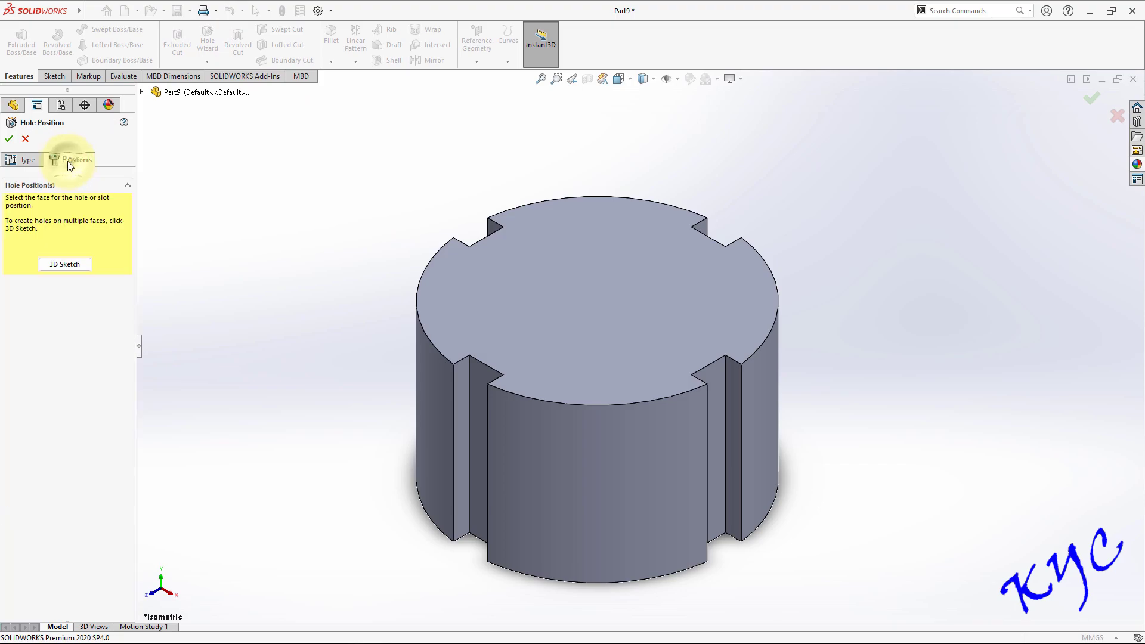
{"action": "left_click", "coordinate": [67, 263]}
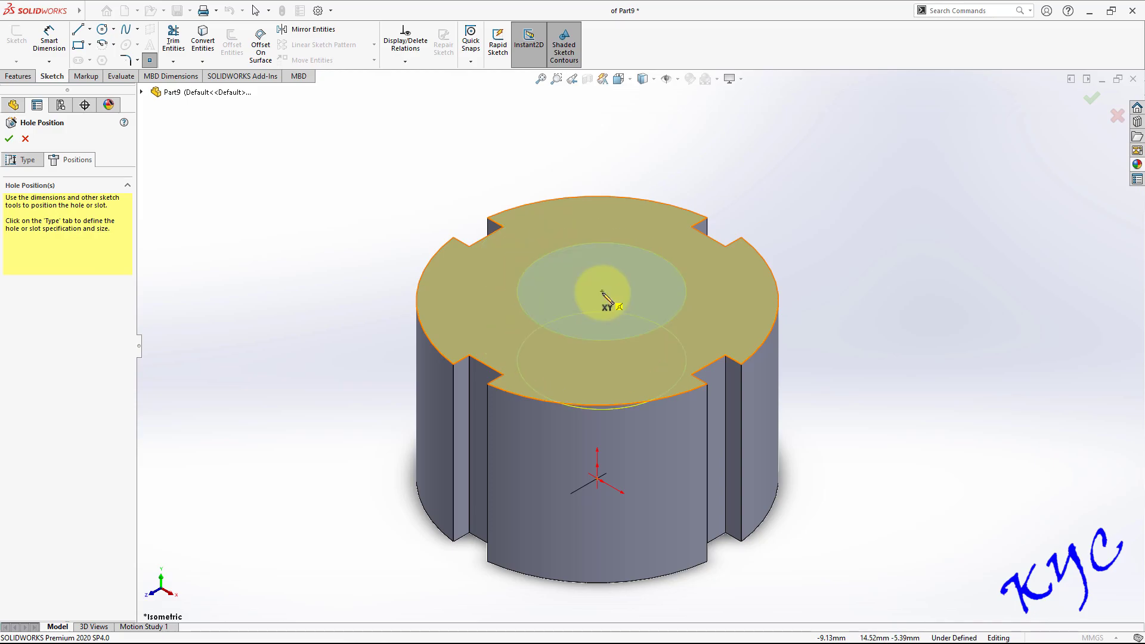
{"action": "left_click", "coordinate": [597, 405]}
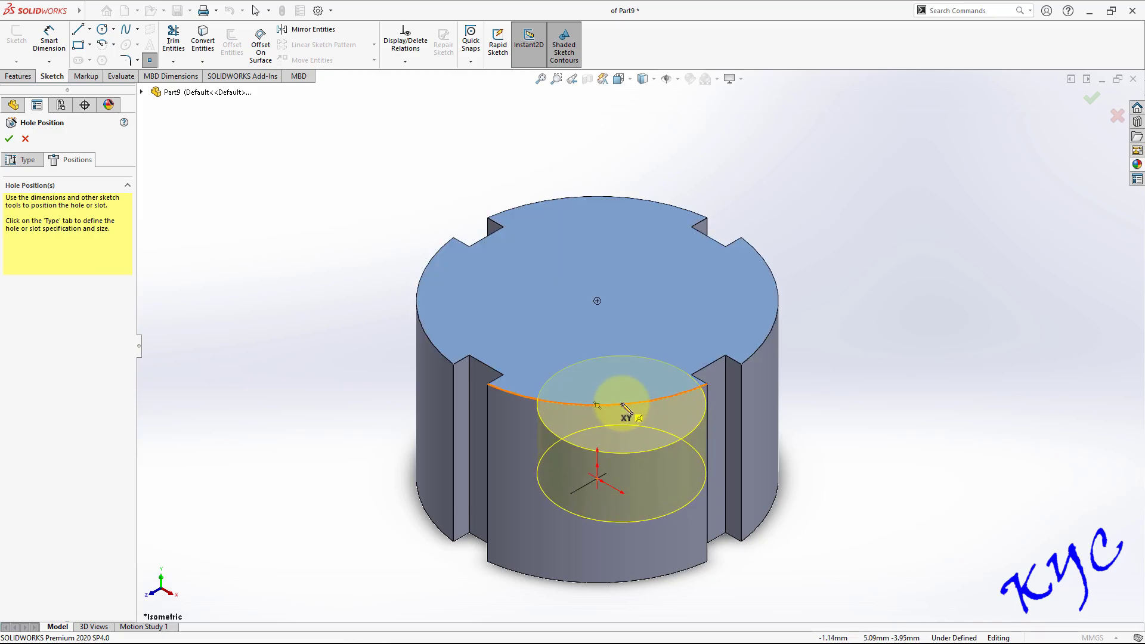
{"action": "left_click", "coordinate": [597, 301]}
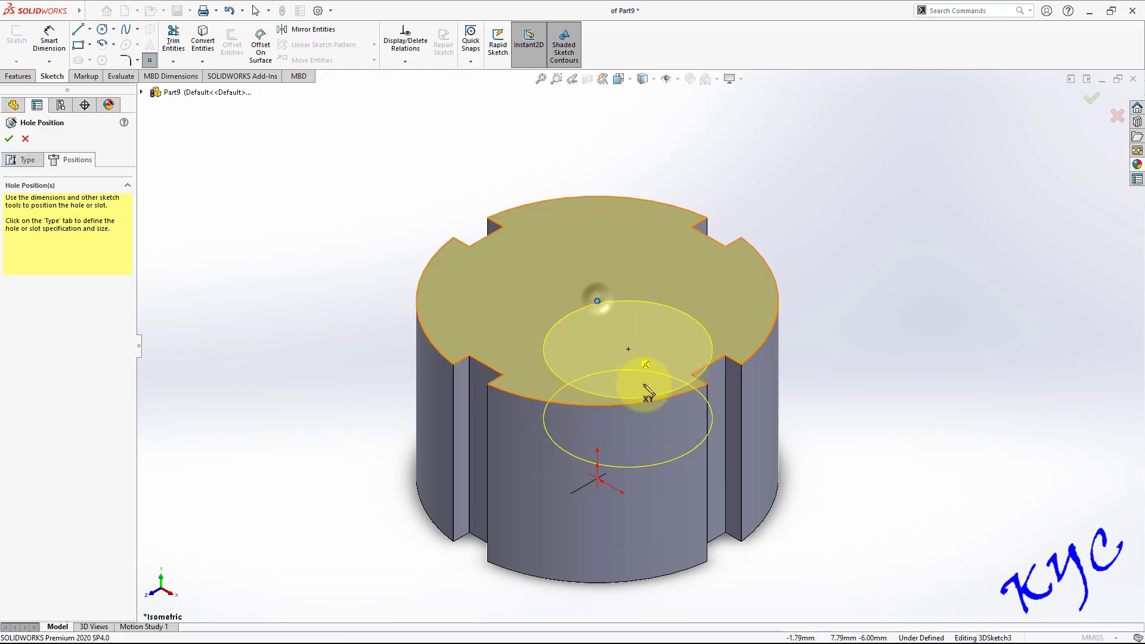
{"action": "middle_click_drag", "start_coordinate": [1002, 312], "coordinate": [996, 357]}
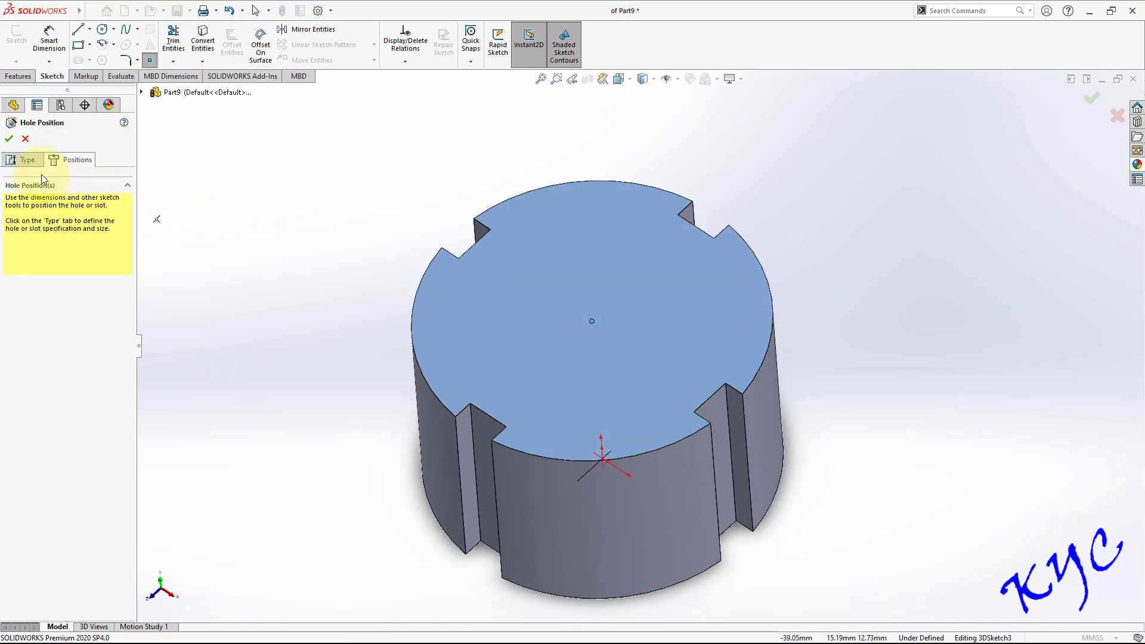
{"action": "left_click", "coordinate": [9, 141]}
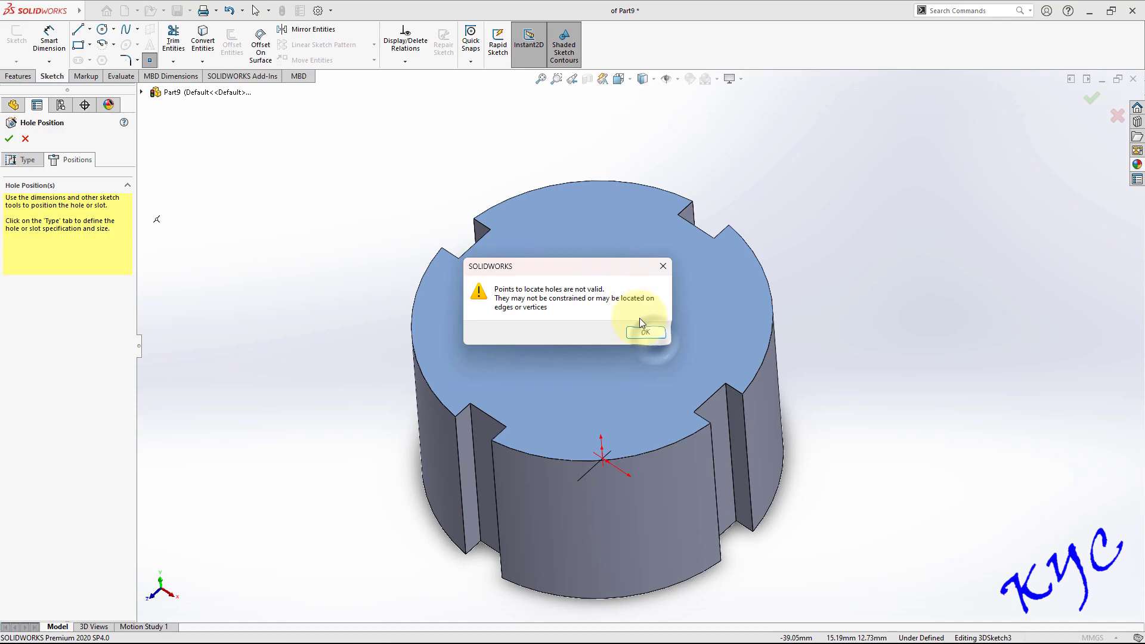
{"action": "left_click", "coordinate": [646, 333]}
Step: Place a hole point on the top face, align it with the origin along Y, and finish the M16 tapped hole
{"action": "left_click", "coordinate": [626, 311]}
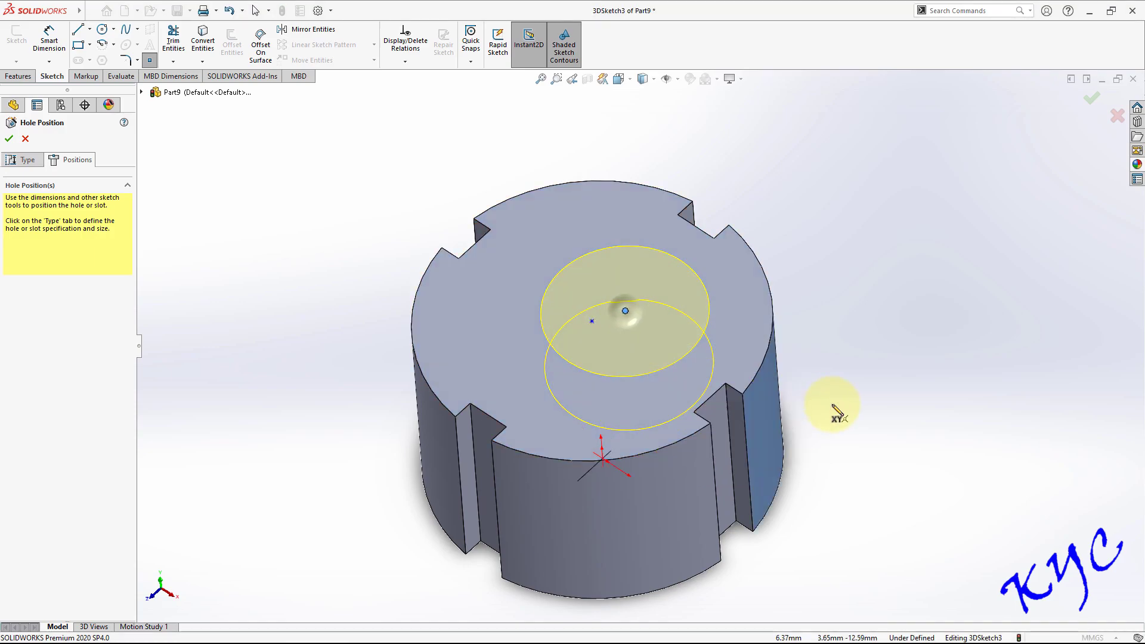
{"action": "key", "text": "Escape"}
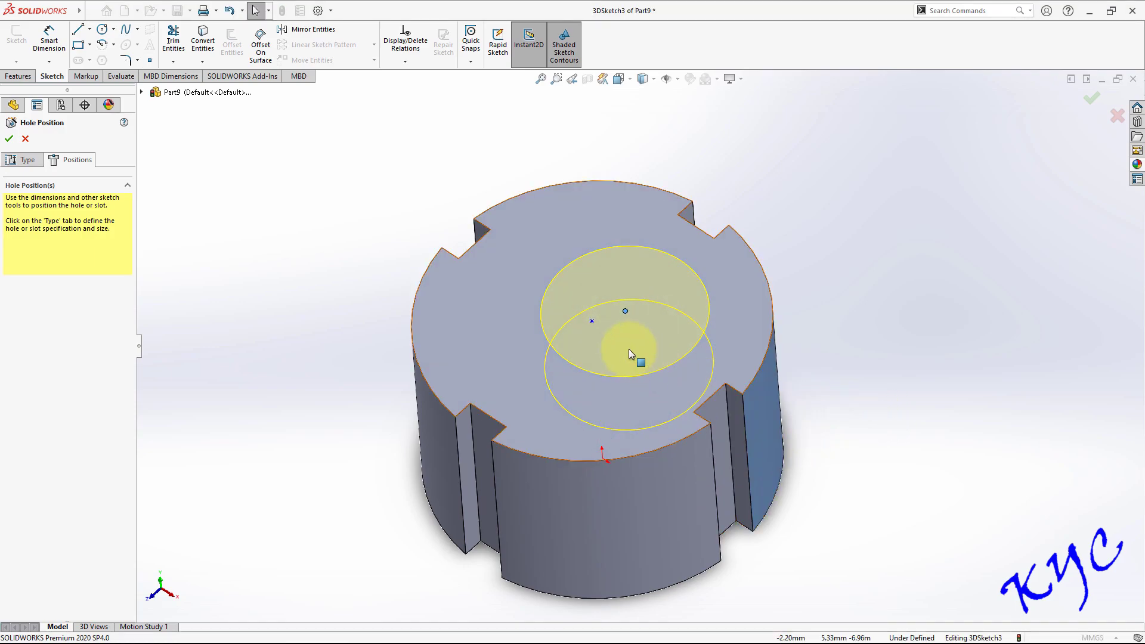
{"action": "left_click", "coordinate": [625, 312]}
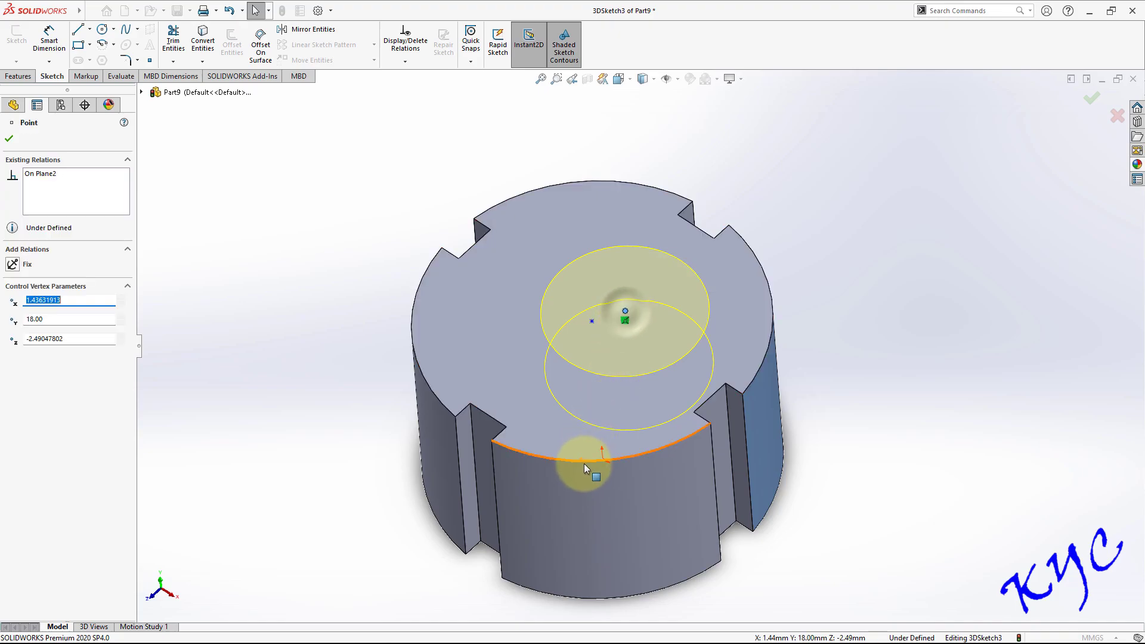
{"action": "left_click", "coordinate": [603, 459], "text": "ctrl"}
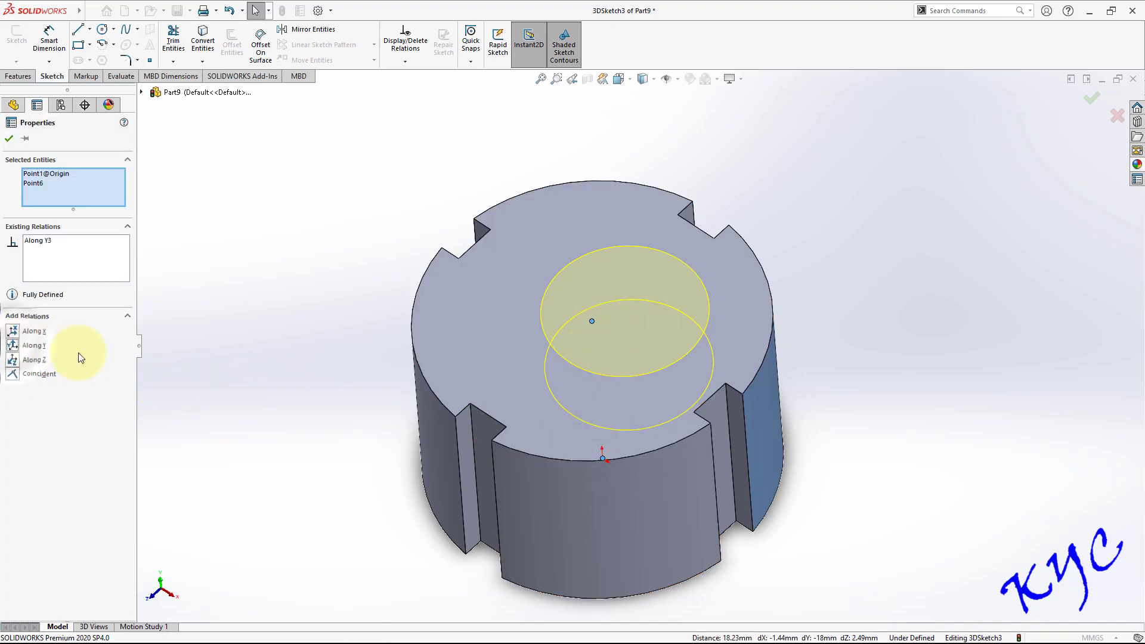
{"action": "middle_click_drag", "start_coordinate": [889, 318], "coordinate": [868, 380]}
{"action": "left_click", "coordinate": [867, 380]}
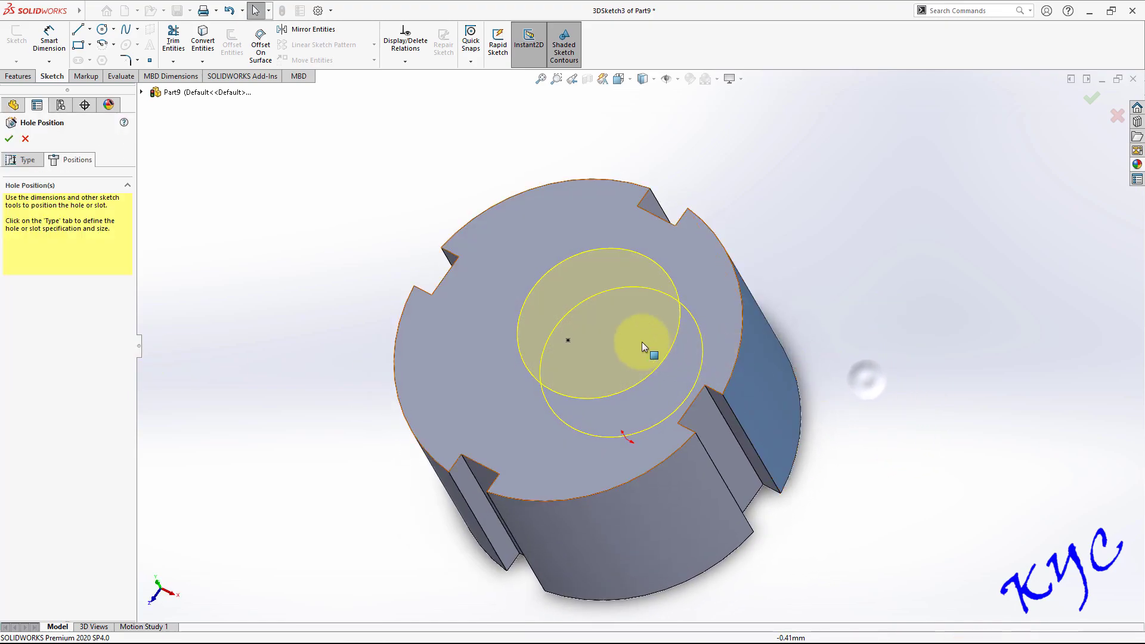
{"action": "left_click", "coordinate": [9, 139]}
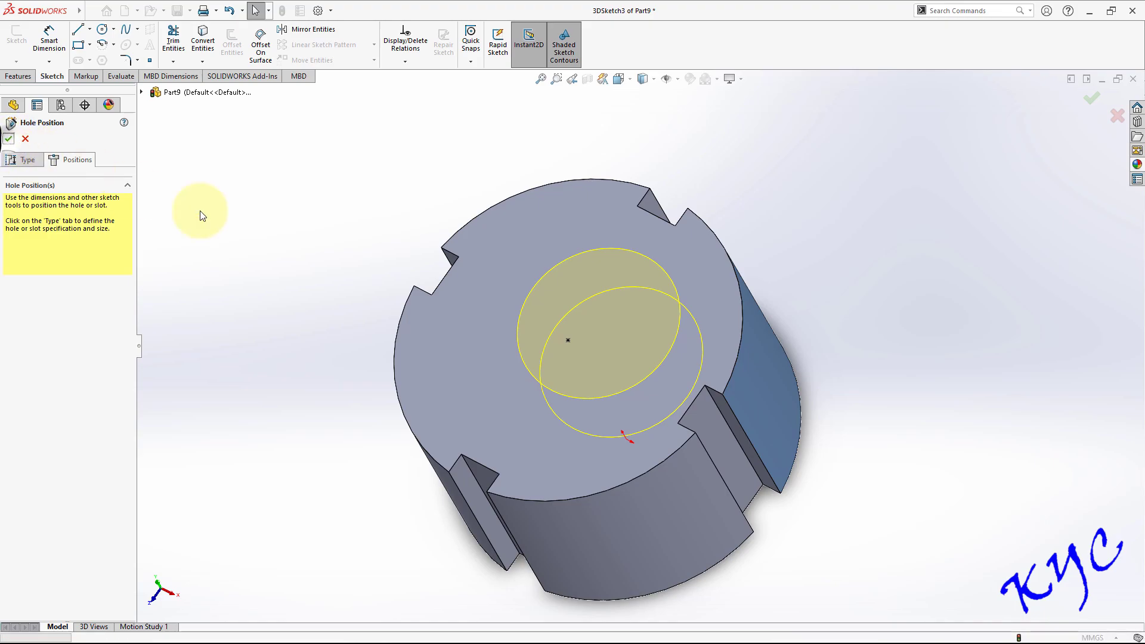
Step: Apply the sandblasted iron appearance to the notched nut
{"action": "middle_click_drag", "start_coordinate": [903, 320], "coordinate": [705, 368]}
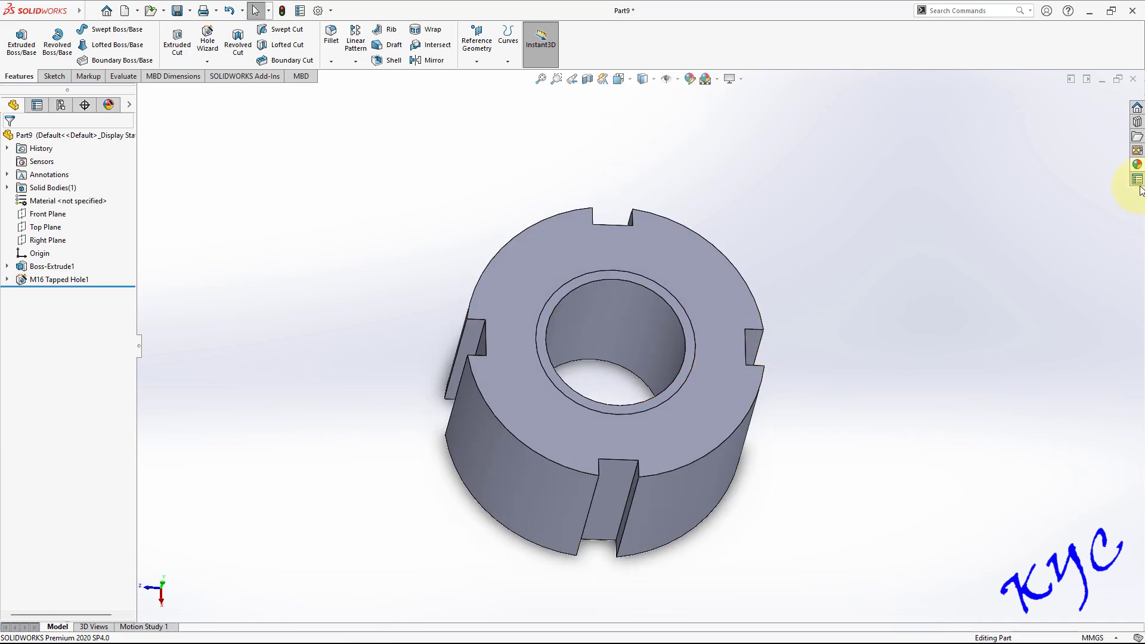
{"action": "left_click", "coordinate": [1137, 164]}
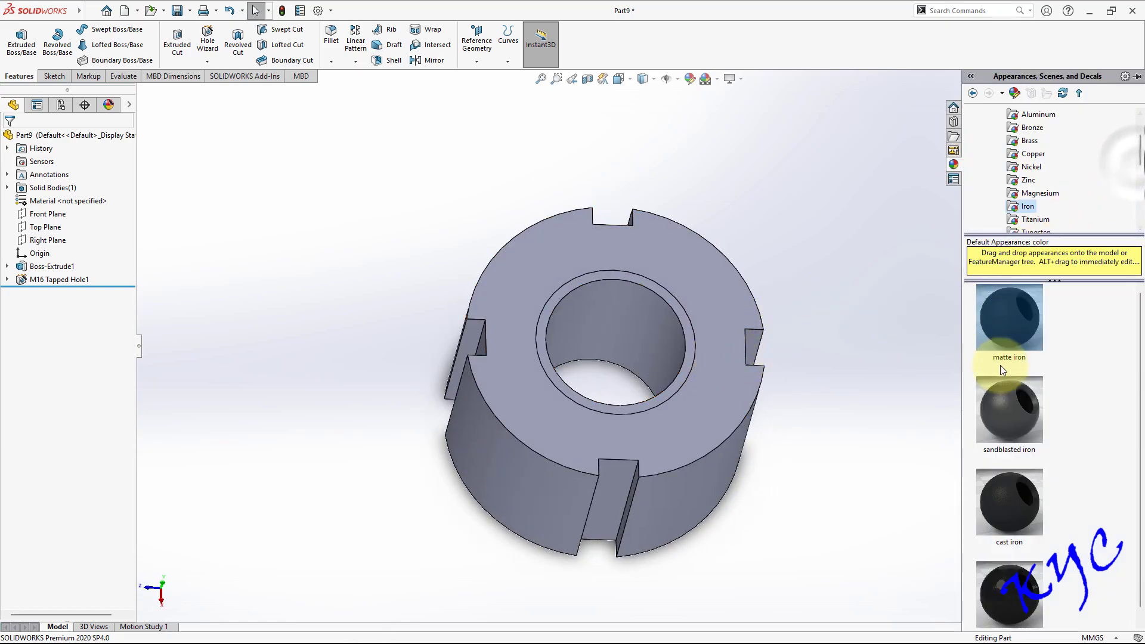
{"action": "double_click", "coordinate": [1016, 424]}
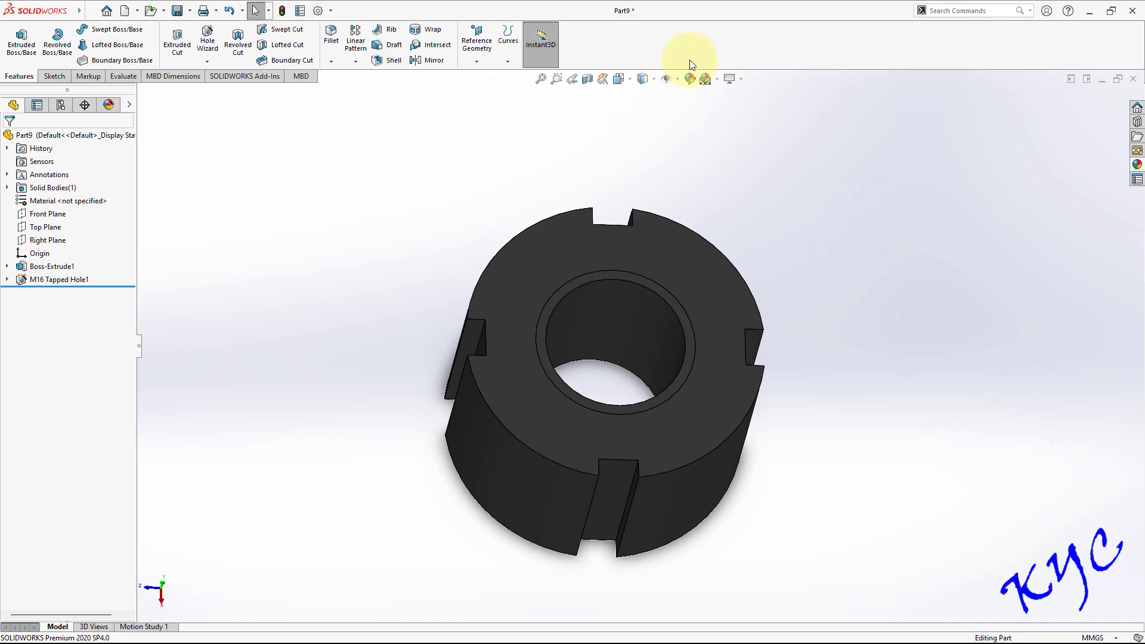
Step: Save the part in the Crane Hook folder as Lock Nut M16
{"action": "left_click", "coordinate": [178, 12]}
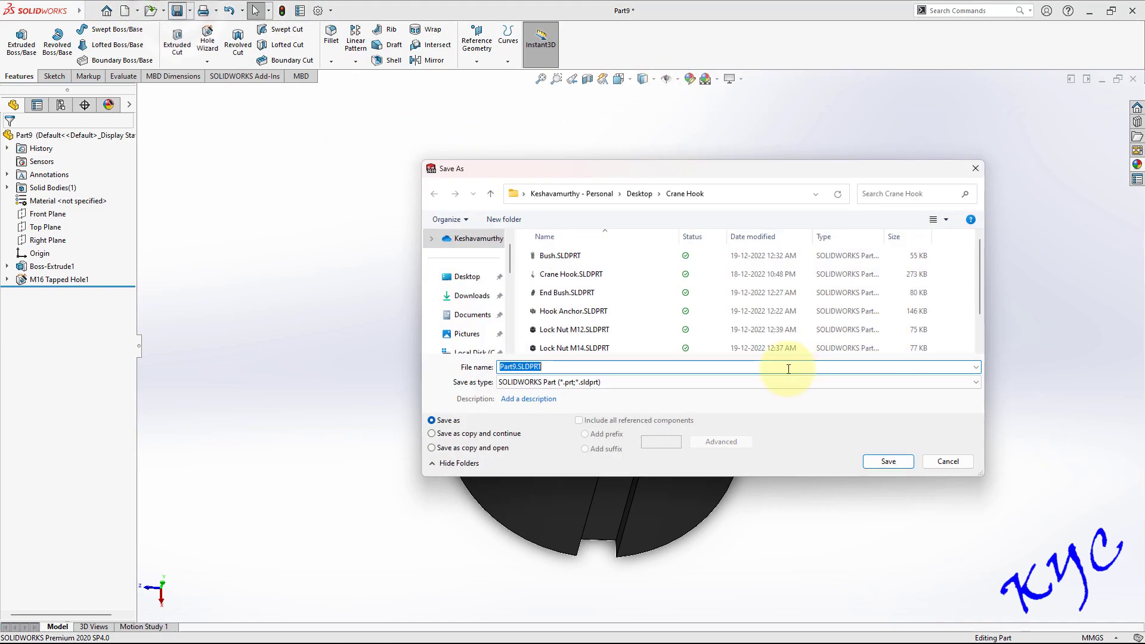
{"action": "type", "text": "Lock Nut M<"}
{"action": "key", "text": "BackSpace"}
{"action": "type", "text": "16"}
{"action": "key", "text": "Return"}
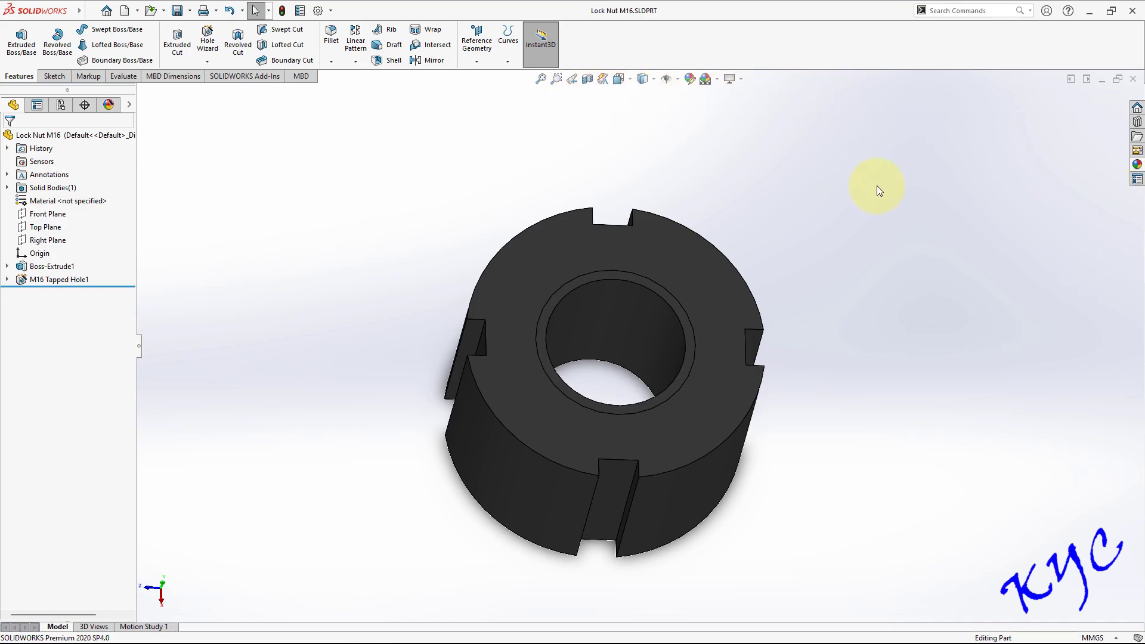
Step: Create a new part and start a sketch on the Front Plane
{"action": "left_click", "coordinate": [132, 11]}
{"action": "double_click", "coordinate": [285, 283]}
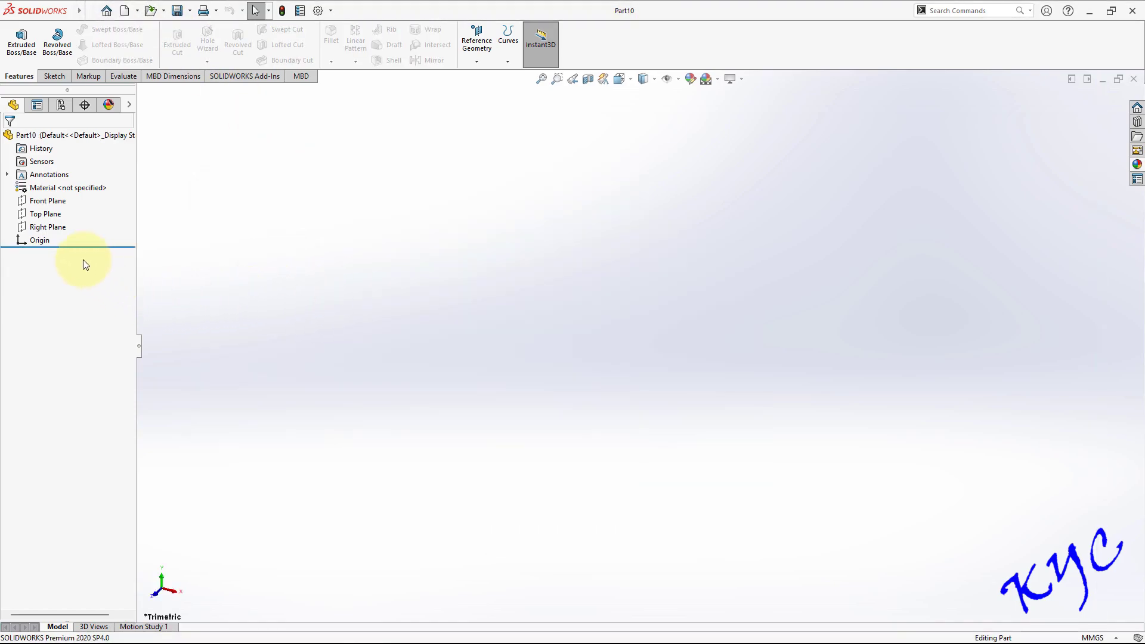
{"action": "right_click", "coordinate": [46, 201]}
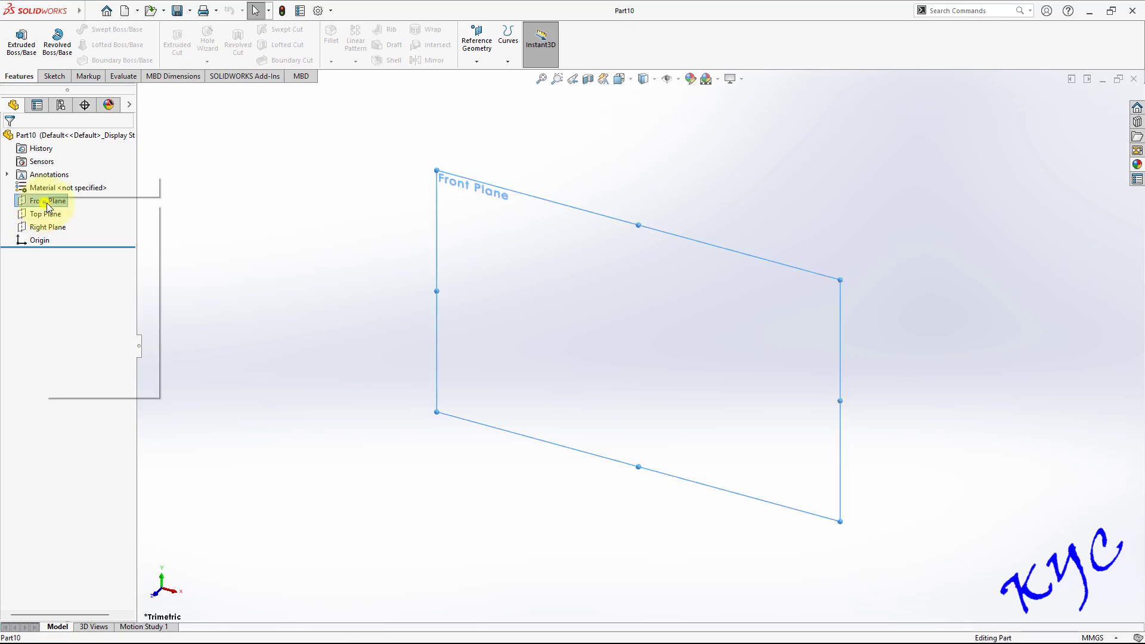
{"action": "left_click", "coordinate": [73, 184]}
Step: Draw a horizontal centerline about 39 mm long starting at the origin
{"action": "left_click", "coordinate": [90, 29]}
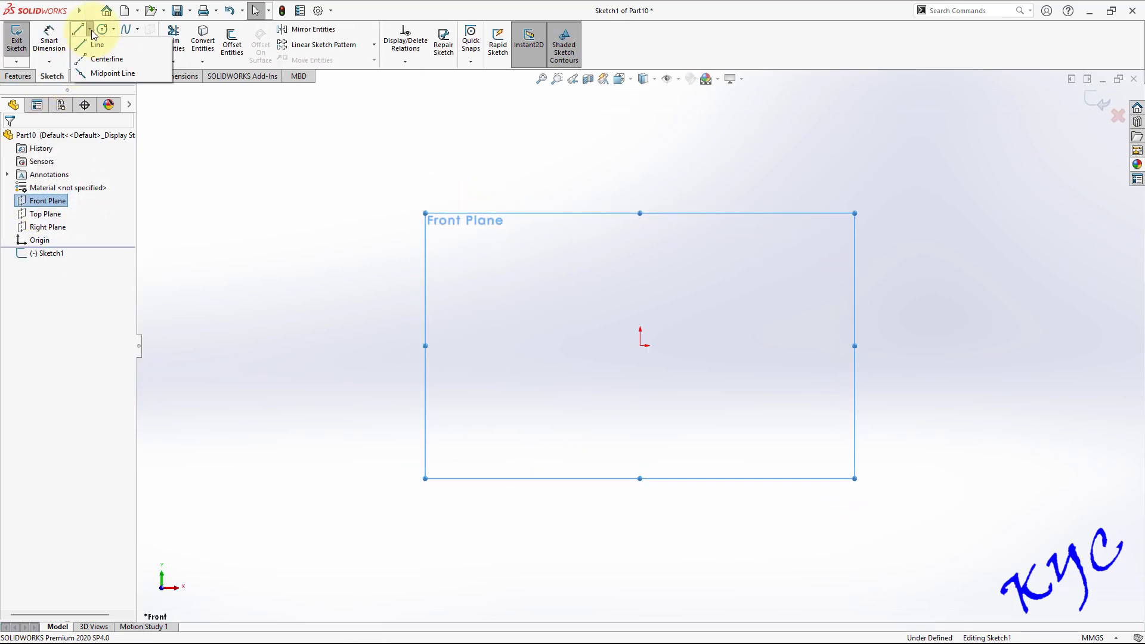
{"action": "left_click", "coordinate": [103, 72]}
{"action": "left_click", "coordinate": [640, 346]}
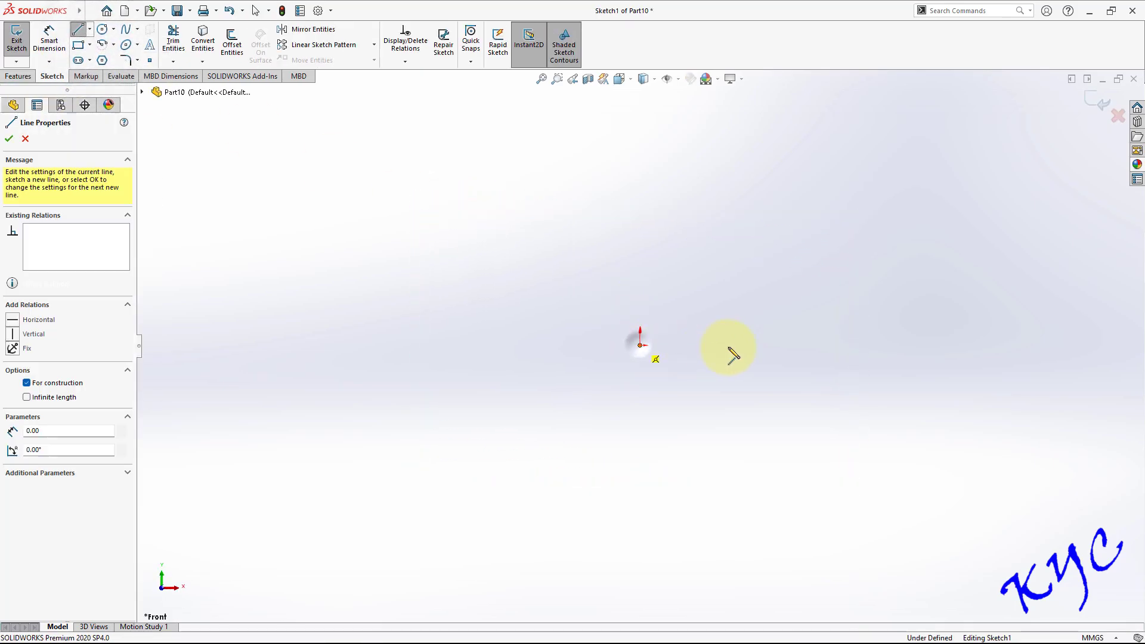
{"action": "left_click", "coordinate": [734, 346]}
{"action": "double_click", "coordinate": [532, 239]}
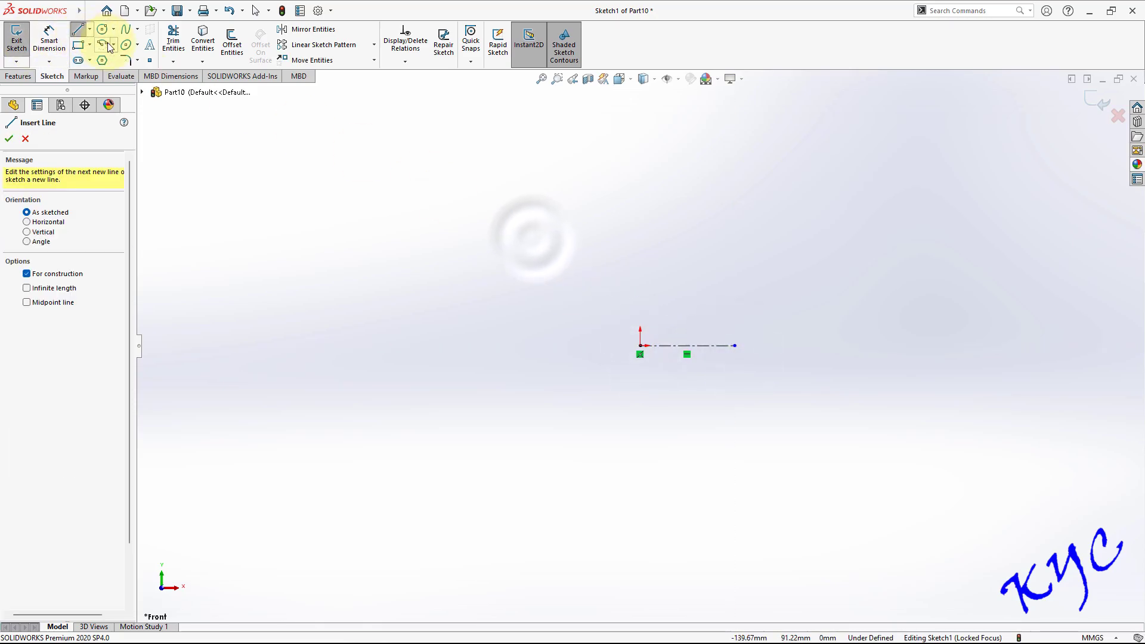
Step: Sketch a small corner rectangle above the centerline, with its left edge directly above the origin
{"action": "left_click", "coordinate": [78, 45]}
{"action": "left_click", "coordinate": [640, 275]}
{"action": "left_click", "coordinate": [676, 231]}
Step: Dimension the distance from the centerline to the rectangle's lower edge as 8.5 mm
{"action": "left_click", "coordinate": [58, 41]}
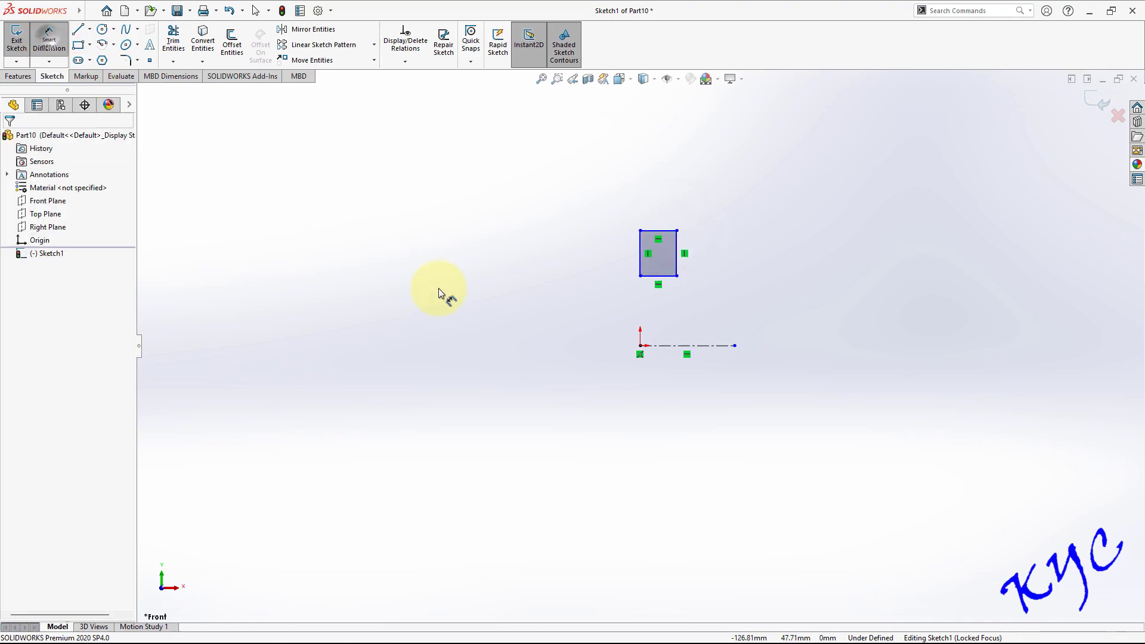
{"action": "left_click", "coordinate": [658, 276]}
{"action": "left_click", "coordinate": [660, 345]}
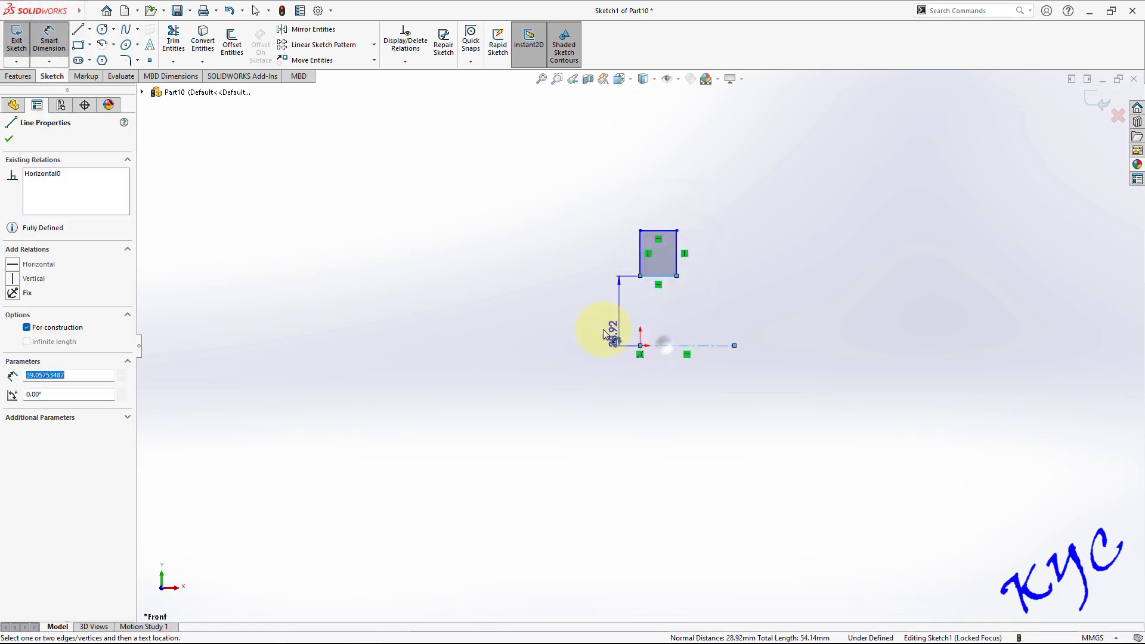
{"action": "left_click", "coordinate": [578, 326]}
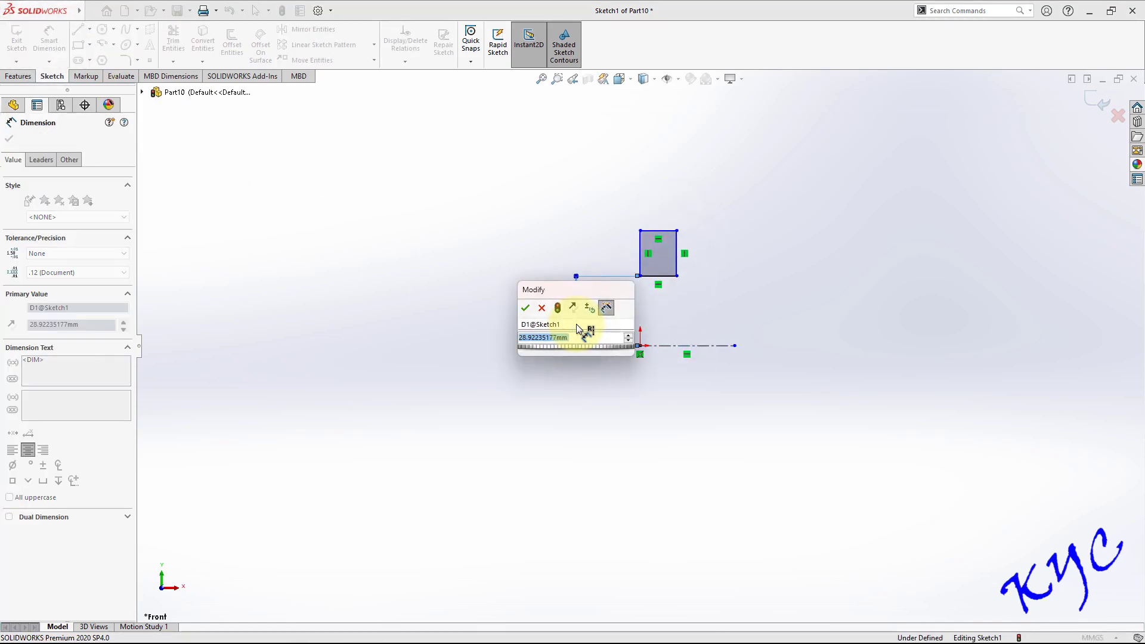
{"action": "type", "text": "8.5"}
{"action": "key", "text": "Return"}
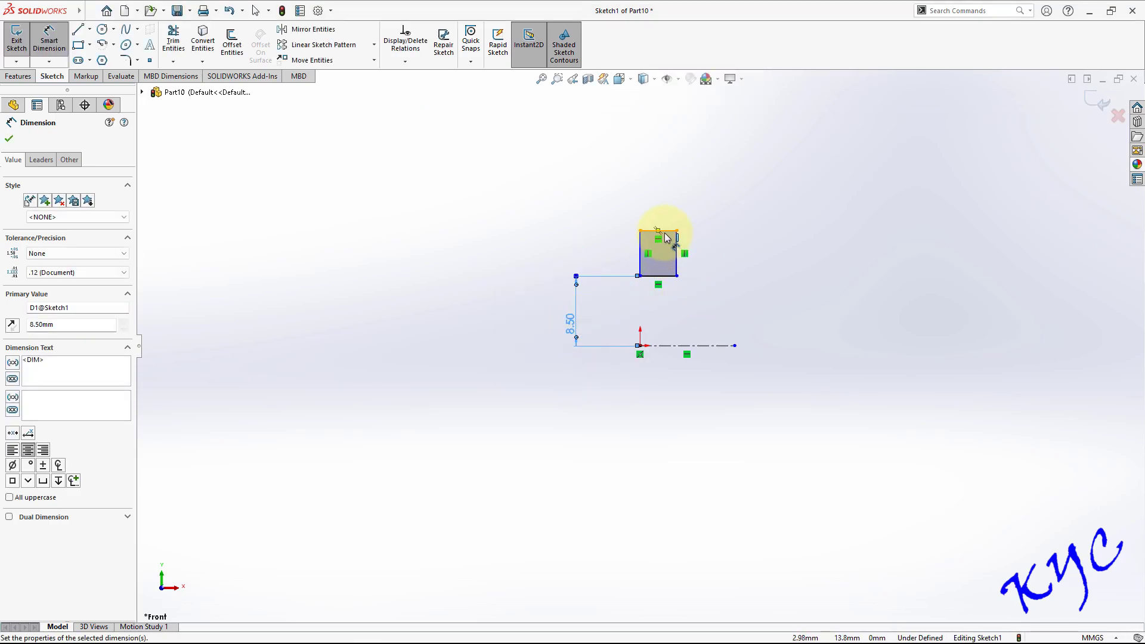
Step: Dimension the distance from the centerline to the rectangle's upper edge as 27/2 mm
{"action": "left_click", "coordinate": [665, 232]}
{"action": "left_click", "coordinate": [674, 345]}
{"action": "left_click", "coordinate": [532, 304]}
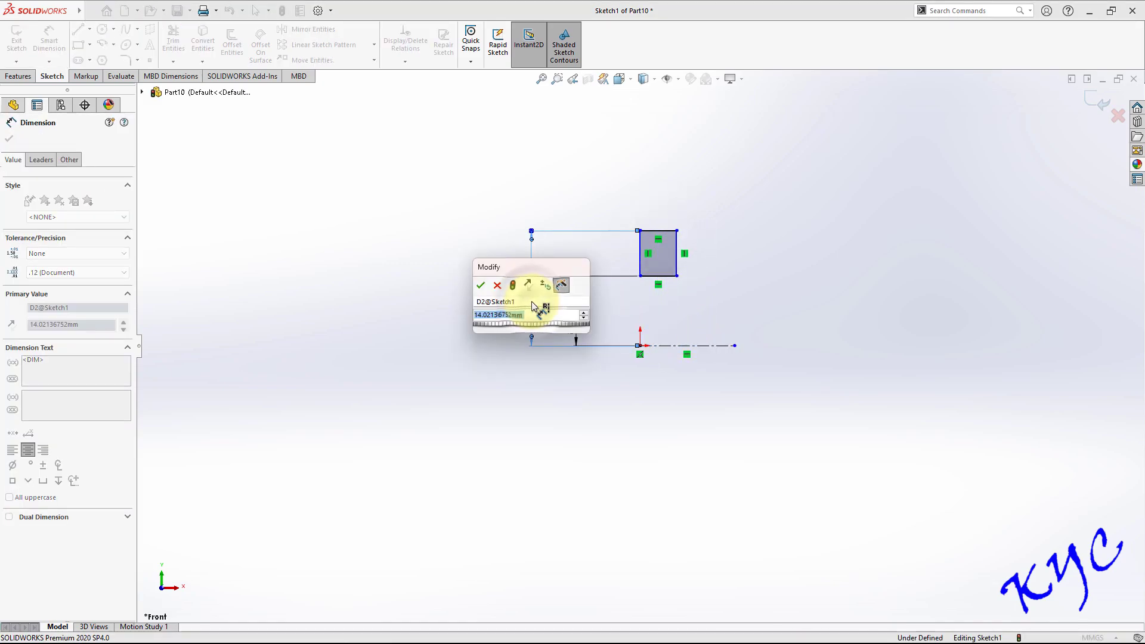
{"action": "type", "text": "27/2"}
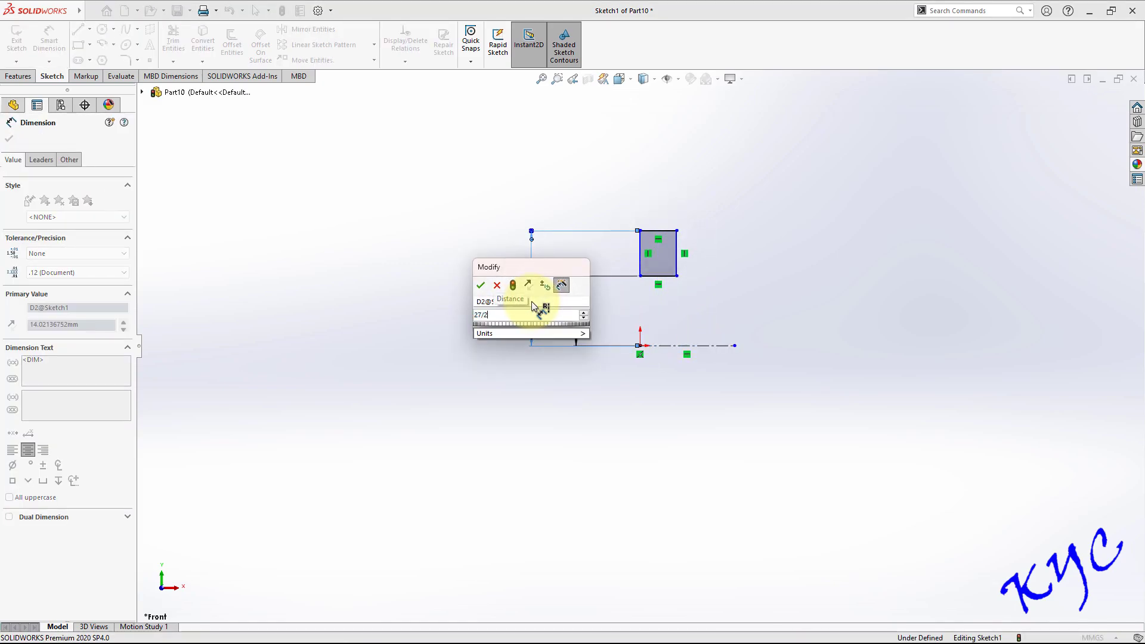
{"action": "key", "text": "Return"}
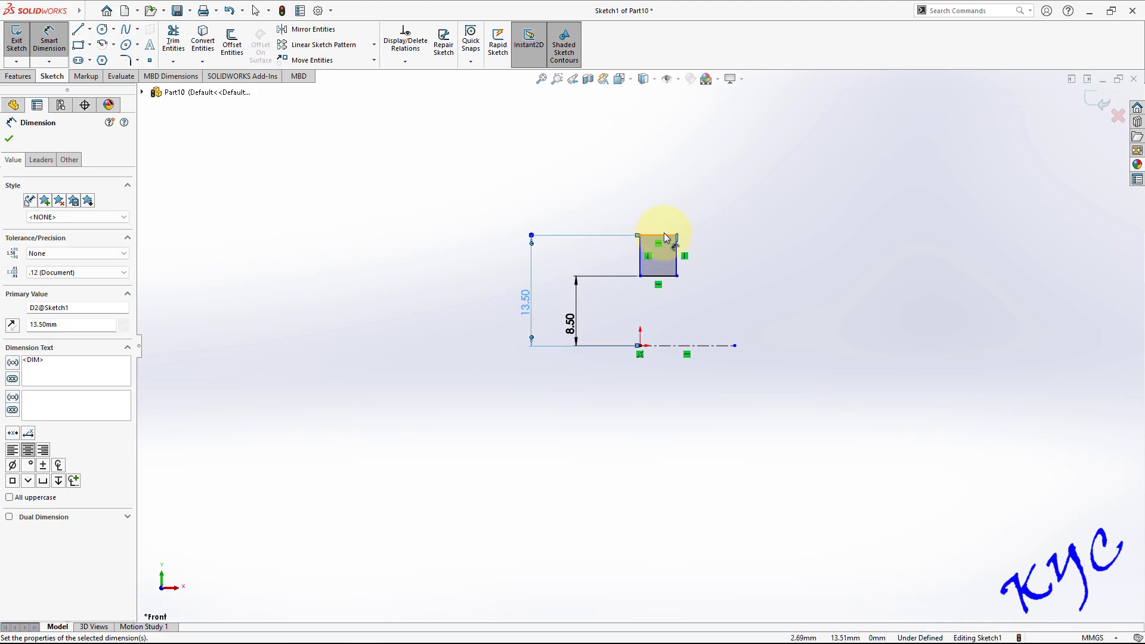
Step: Dimension the rectangle's upper edge to set its width to 3 mm
{"action": "left_click", "coordinate": [663, 239]}
{"action": "left_click", "coordinate": [636, 321]}
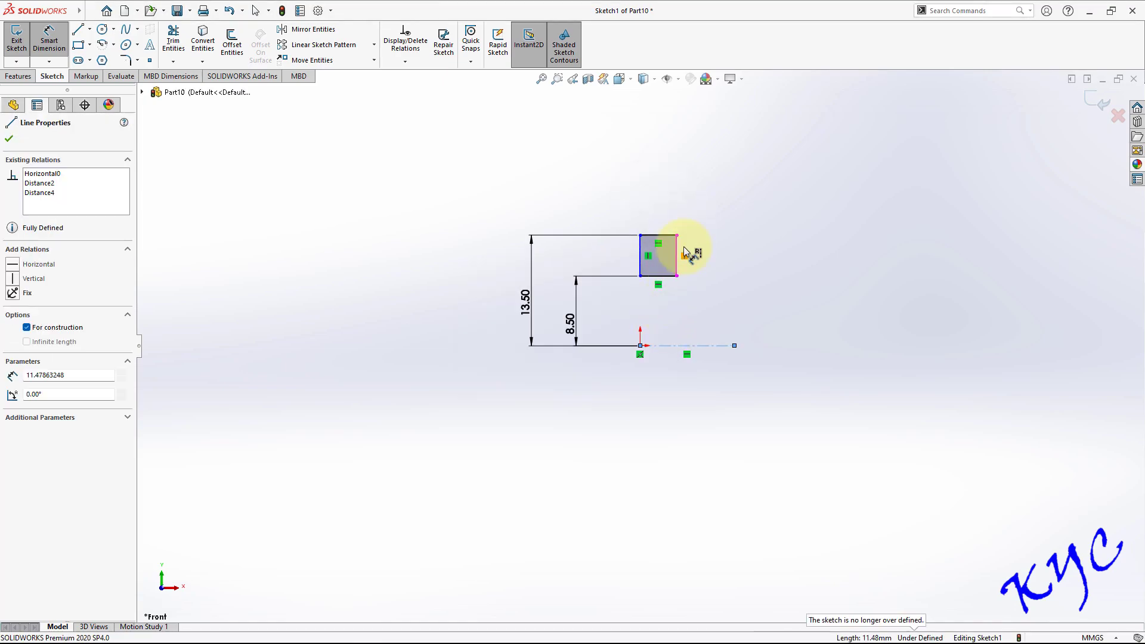
{"action": "left_click", "coordinate": [667, 236]}
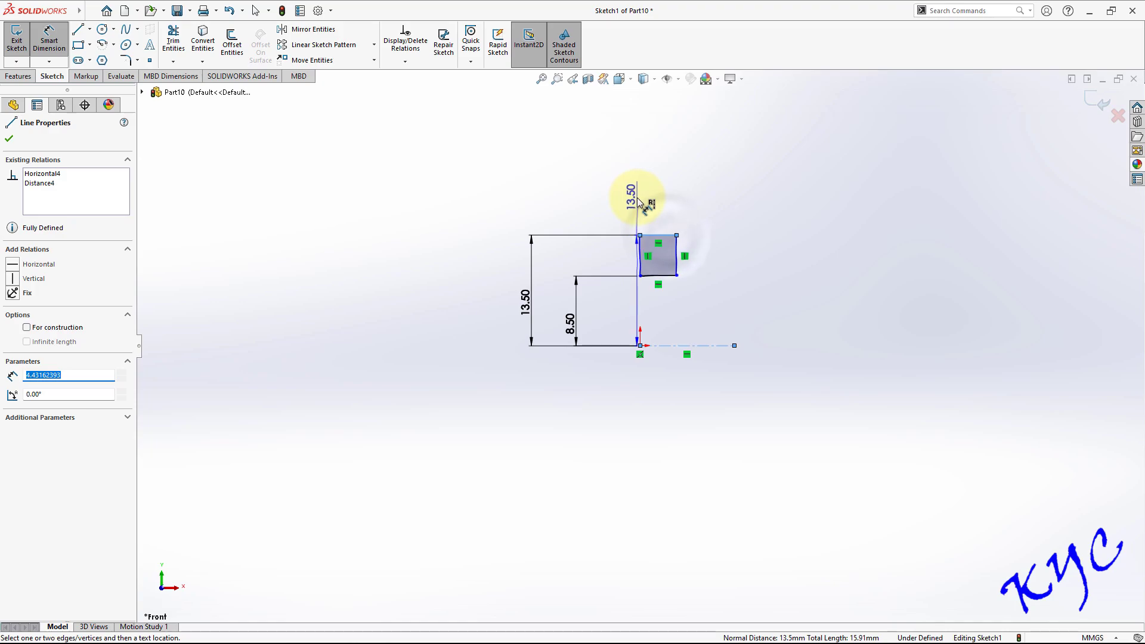
{"action": "left_click", "coordinate": [658, 194]}
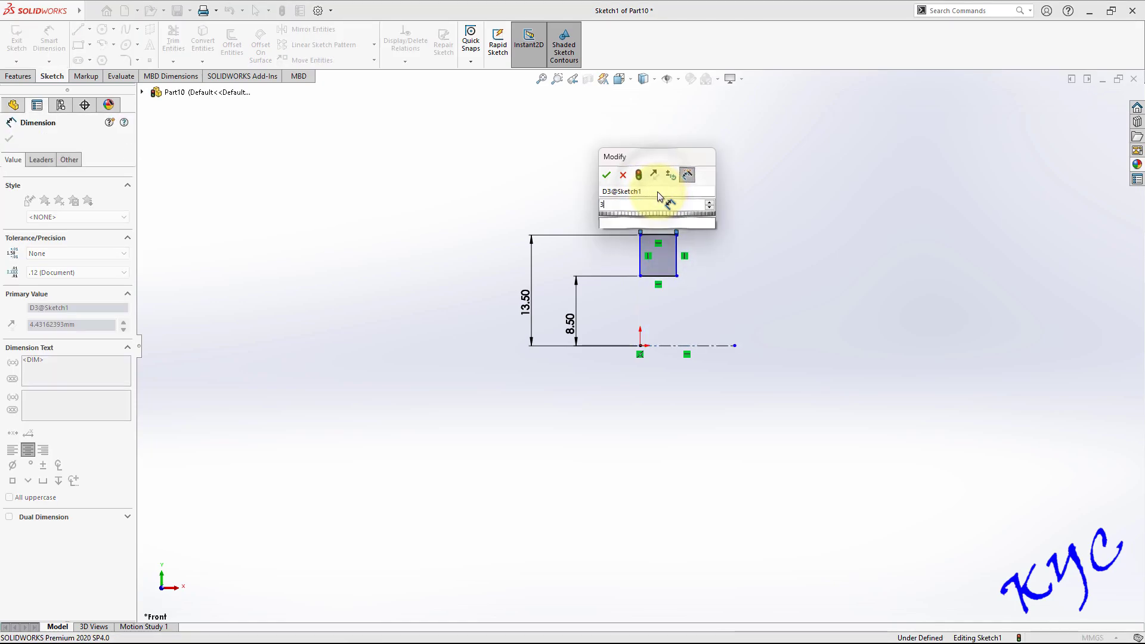
{"action": "type", "text": "3"}
{"action": "key", "text": "Return"}
{"action": "key", "text": "Escape"}
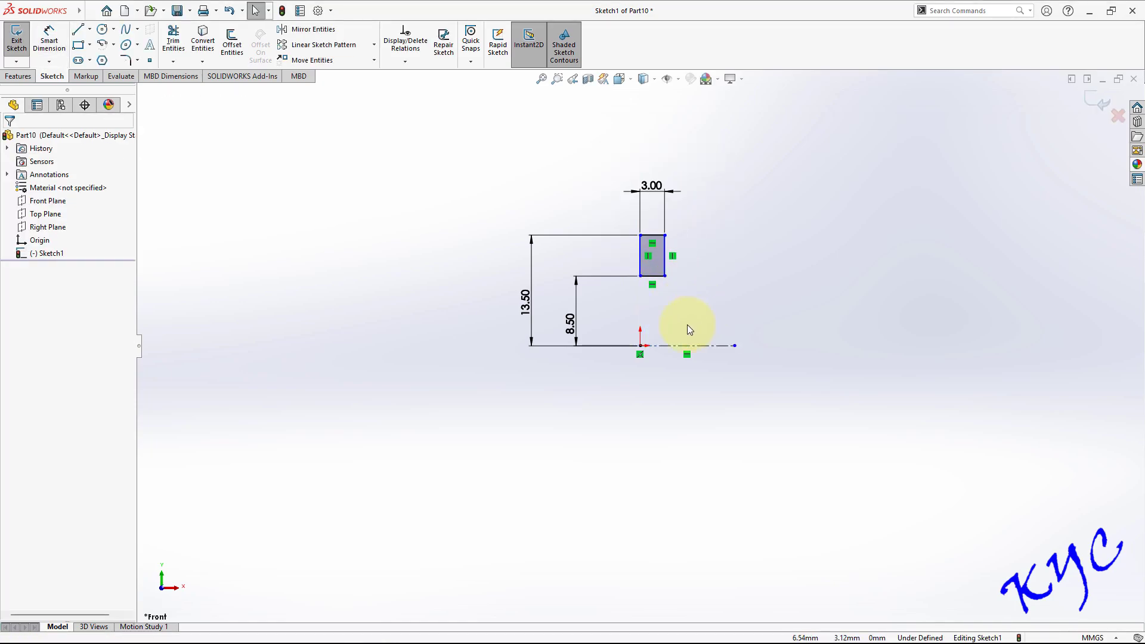
Step: Add a vertical relation between the origin and the rectangle's lower-left corner, and exit the sketch
{"action": "left_click", "coordinate": [640, 346]}
{"action": "left_click", "coordinate": [640, 277], "text": "ctrl"}
{"action": "left_click", "coordinate": [18, 346]}
{"action": "left_click", "coordinate": [821, 272]}
{"action": "left_click", "coordinate": [1099, 102]}
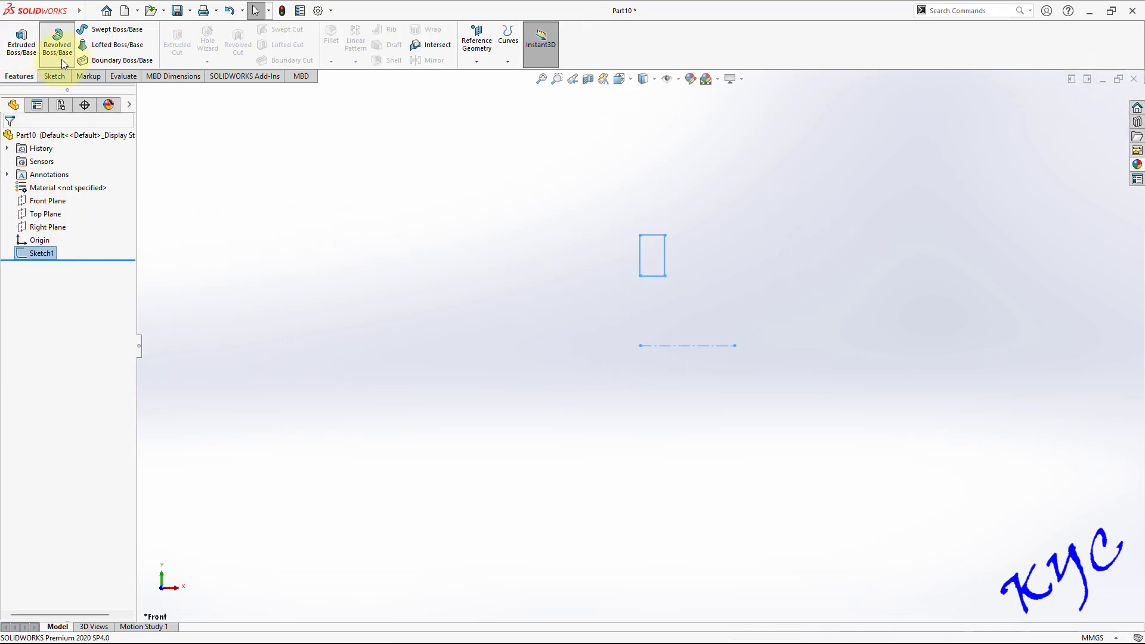
Step: Revolve the rectangle sketch a full turn about the horizontal centerline to form the solid ring
{"action": "left_click", "coordinate": [60, 60]}
{"action": "left_click", "coordinate": [10, 140]}
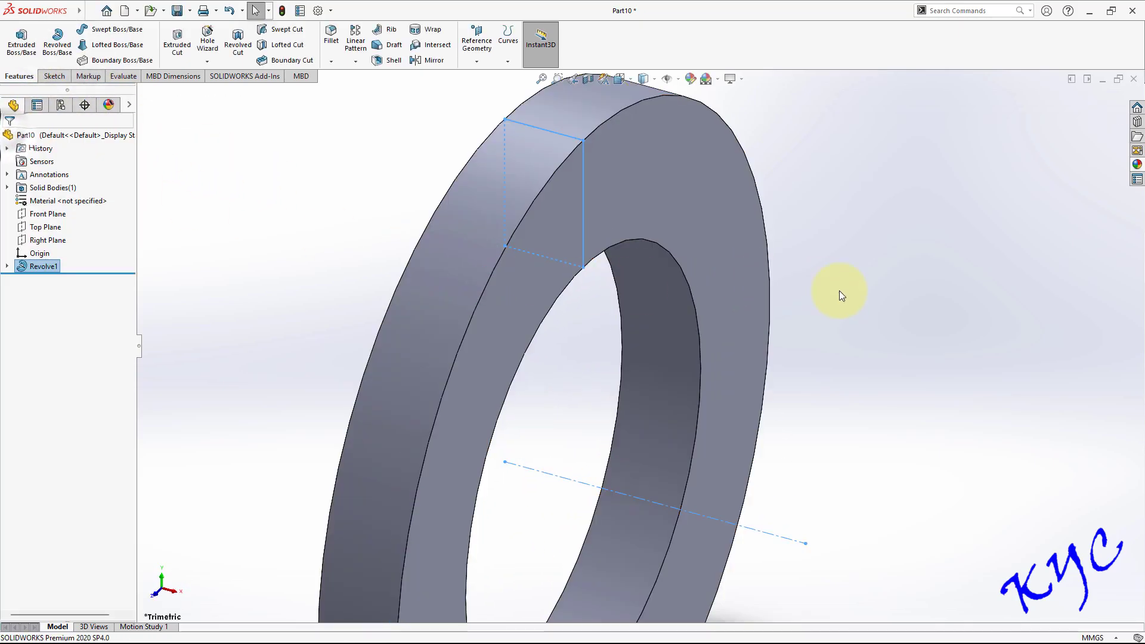
{"action": "scroll", "coordinate": [886, 291], "scroll_direction": "down", "scroll_amount": 3}
{"action": "middle_click_drag", "start_coordinate": [886, 291], "coordinate": [786, 290]}
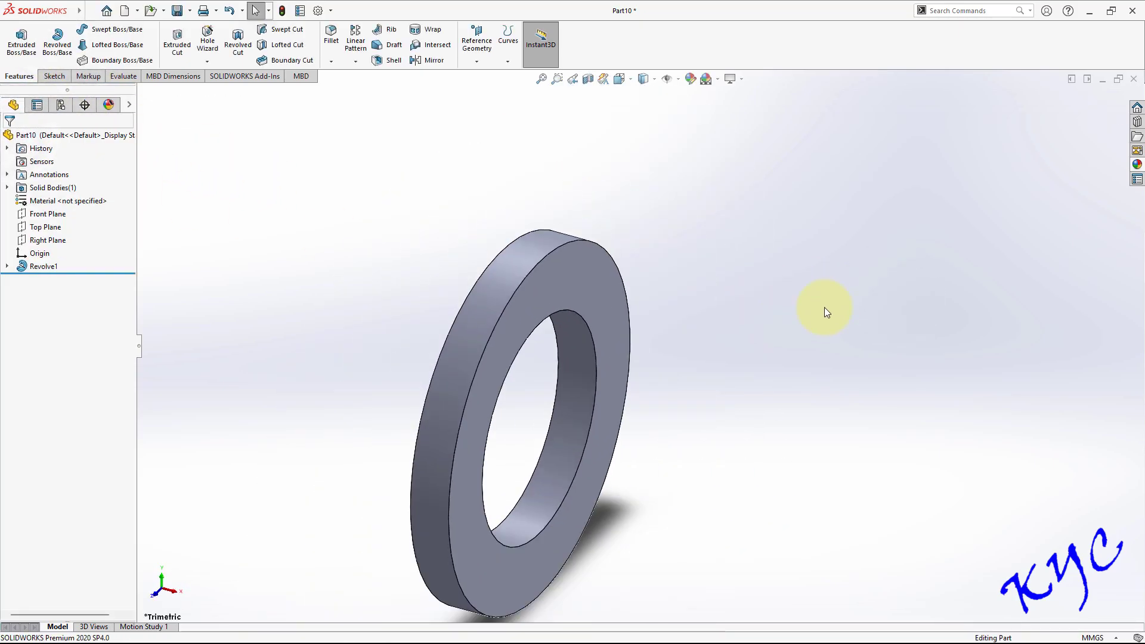
Step: Apply an aluminum appearance from the metal appearances to the whole ring
{"action": "left_click", "coordinate": [1137, 165]}
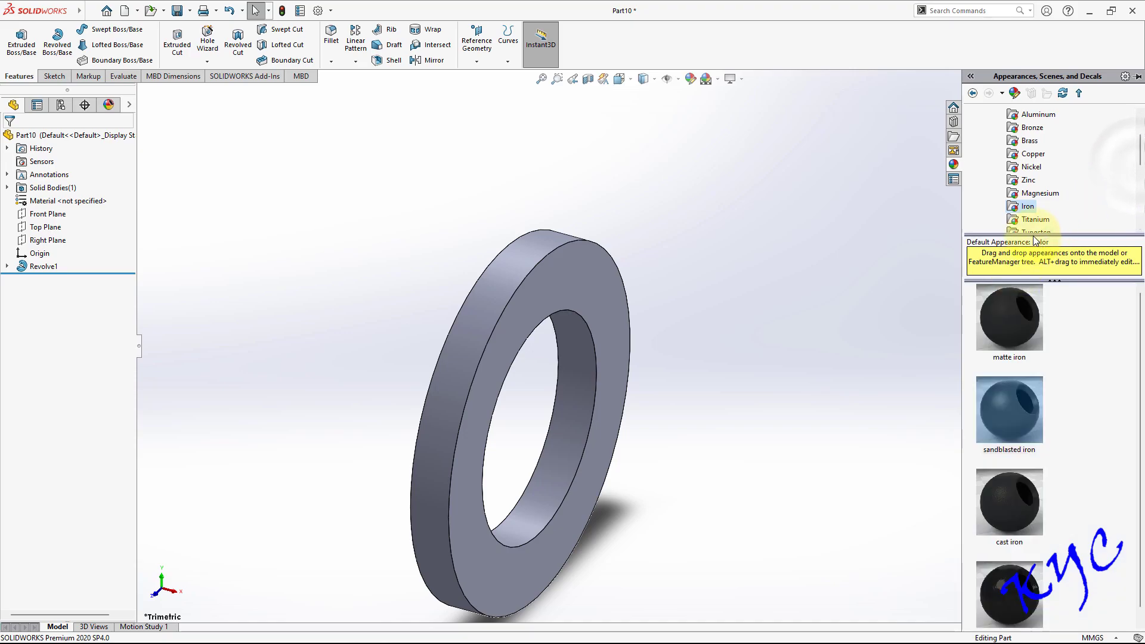
{"action": "left_click", "coordinate": [1038, 113]}
{"action": "left_click", "coordinate": [1005, 331]}
{"action": "double_click", "coordinate": [1004, 333]}
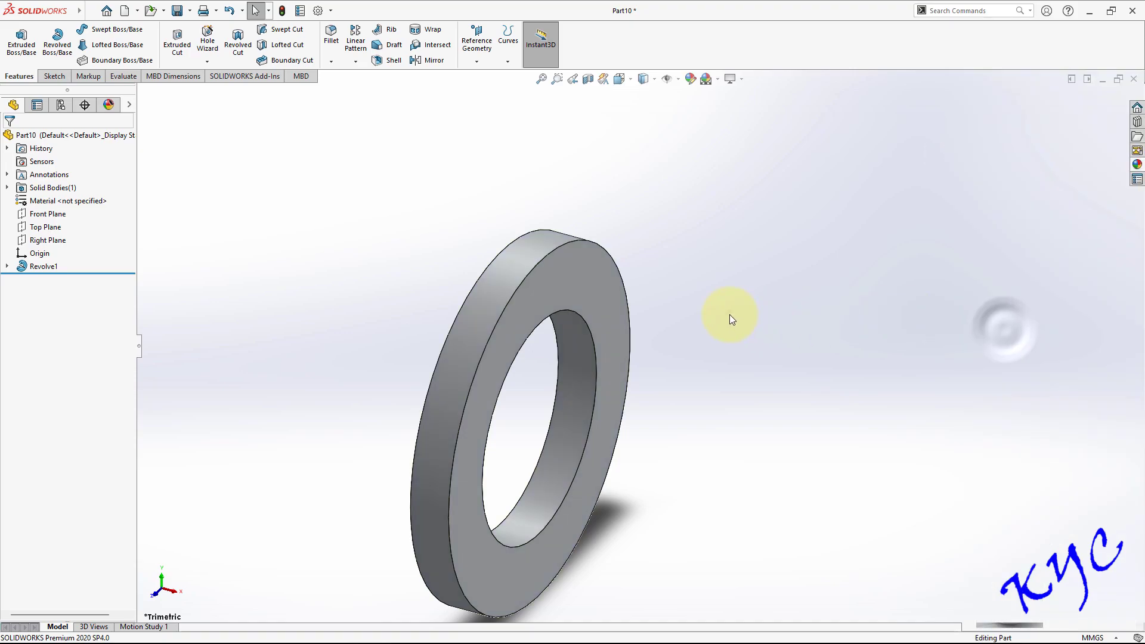
Step: Save the ring part as Washer in the Crane Hook folder
{"action": "key", "text": "ctrl+s"}
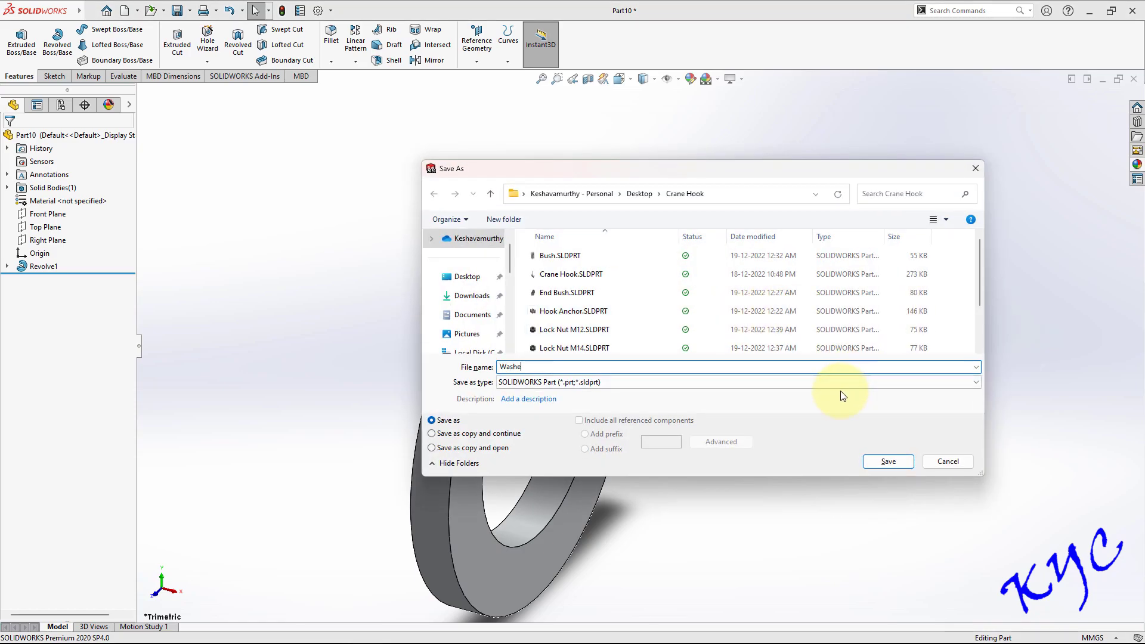
{"action": "key", "text": "Return"}
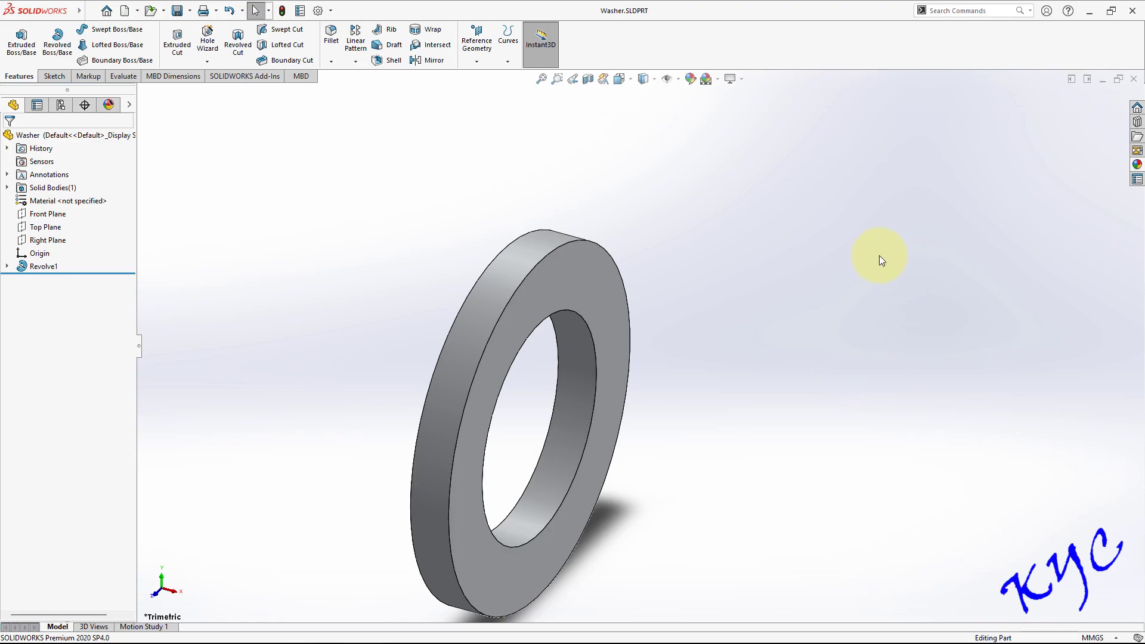
{"action": "scroll", "coordinate": [671, 345], "scroll_direction": "up", "scroll_amount": 3}
{"action": "scroll", "coordinate": [584, 383], "scroll_direction": "down", "scroll_amount": 3}
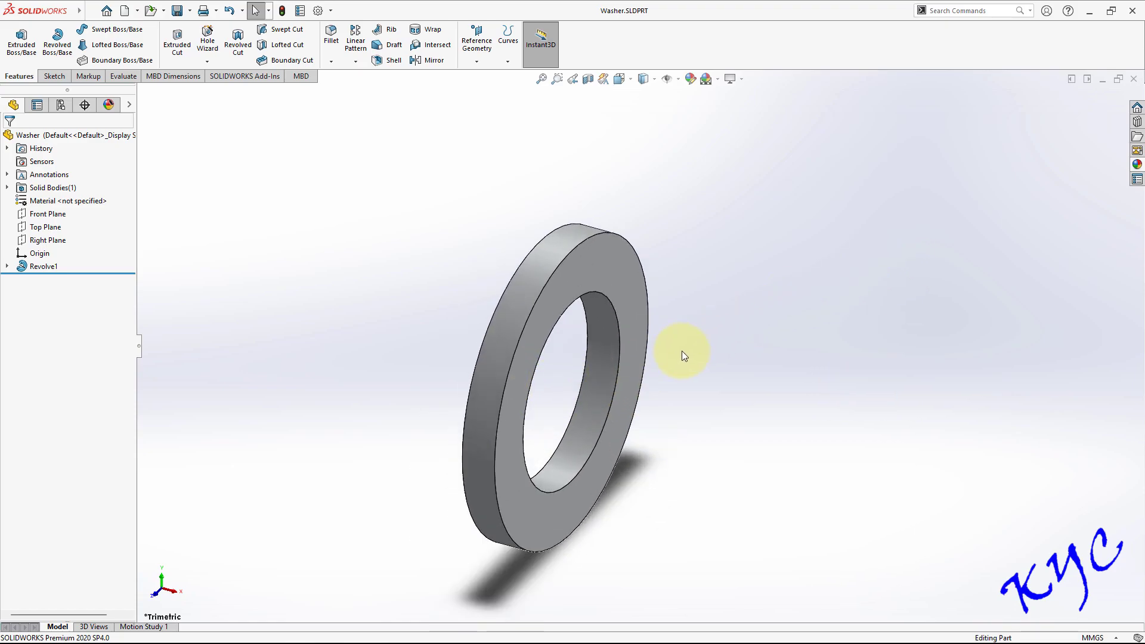